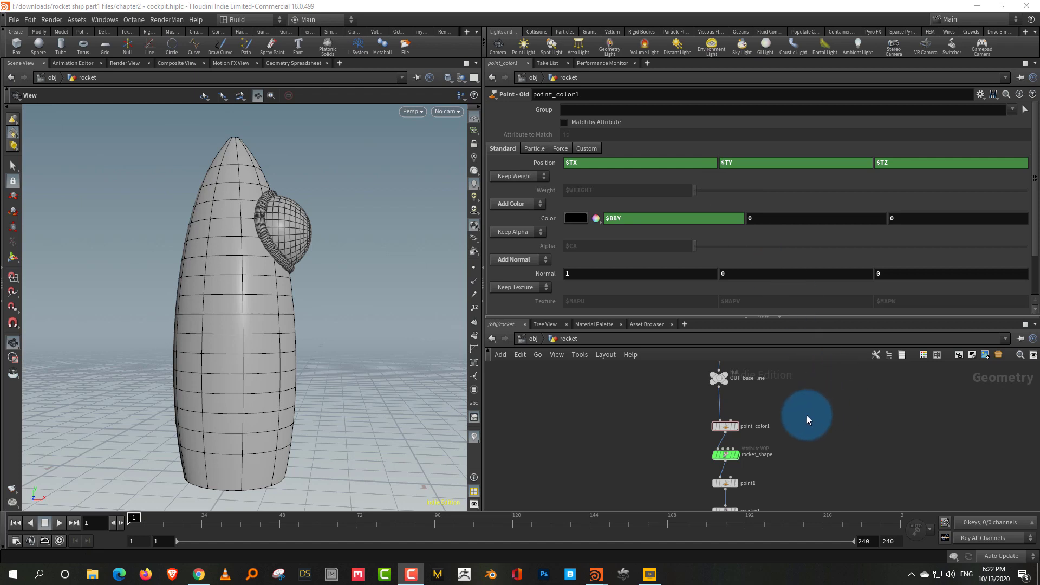
left_click_drag(806, 413, 685, 436)
left_click(876, 389)
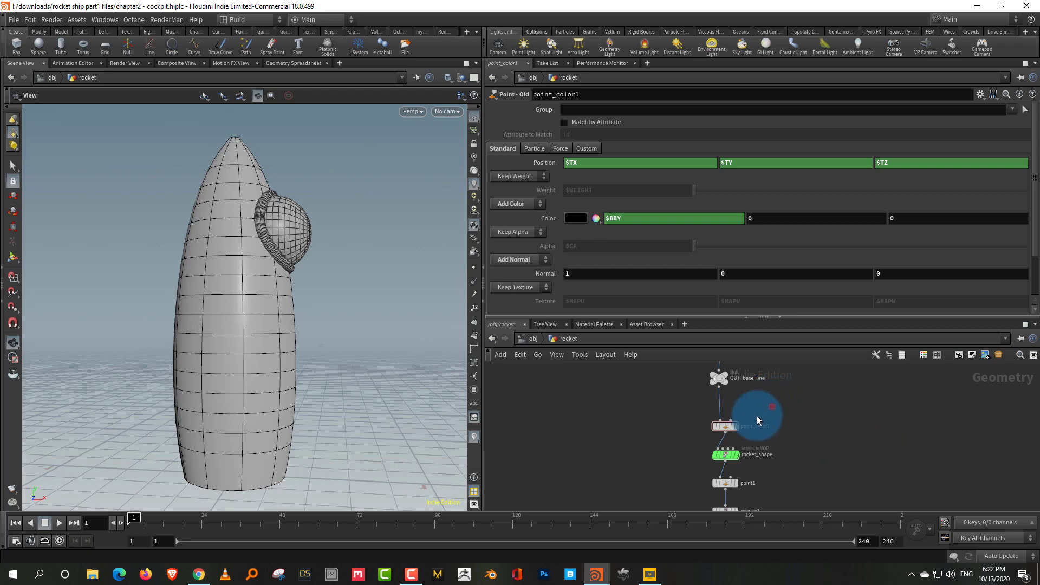
left_click_drag(756, 416, 726, 428)
left_click(806, 401)
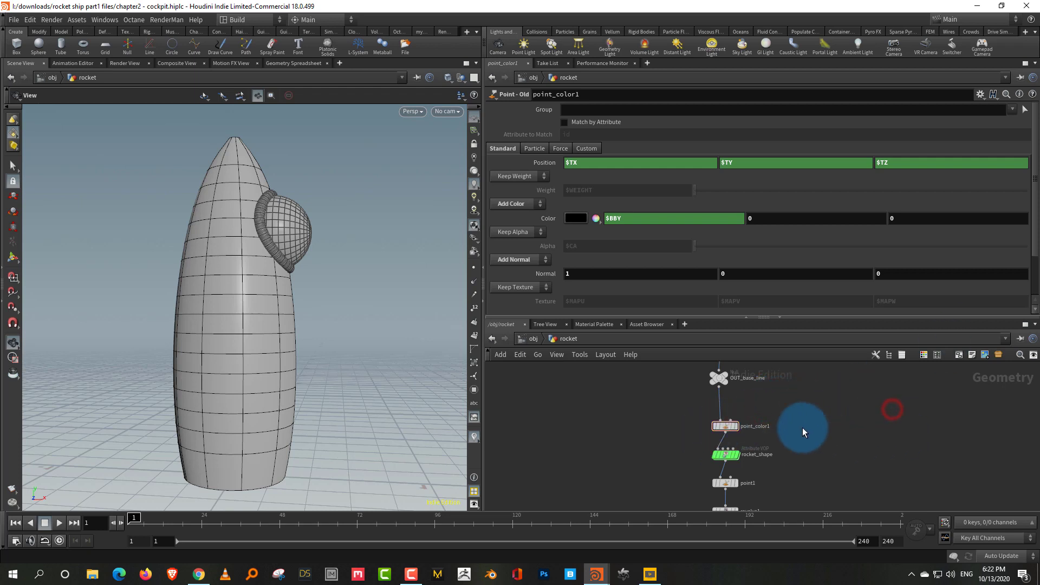
scroll(801, 427, "up", 4)
left_click_drag(792, 394, 662, 442)
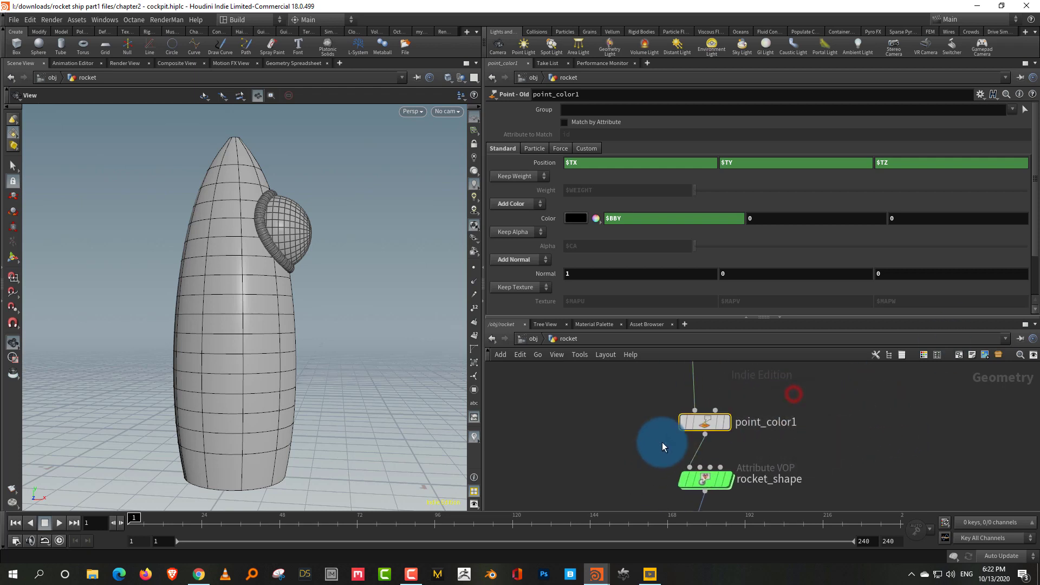
left_click(840, 389)
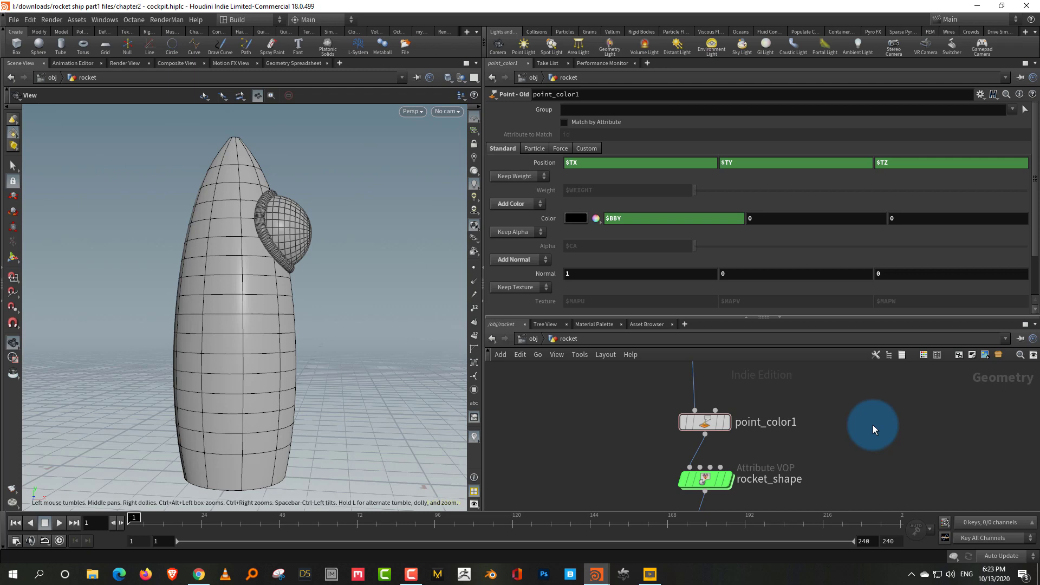
scroll(831, 448, "down", 1)
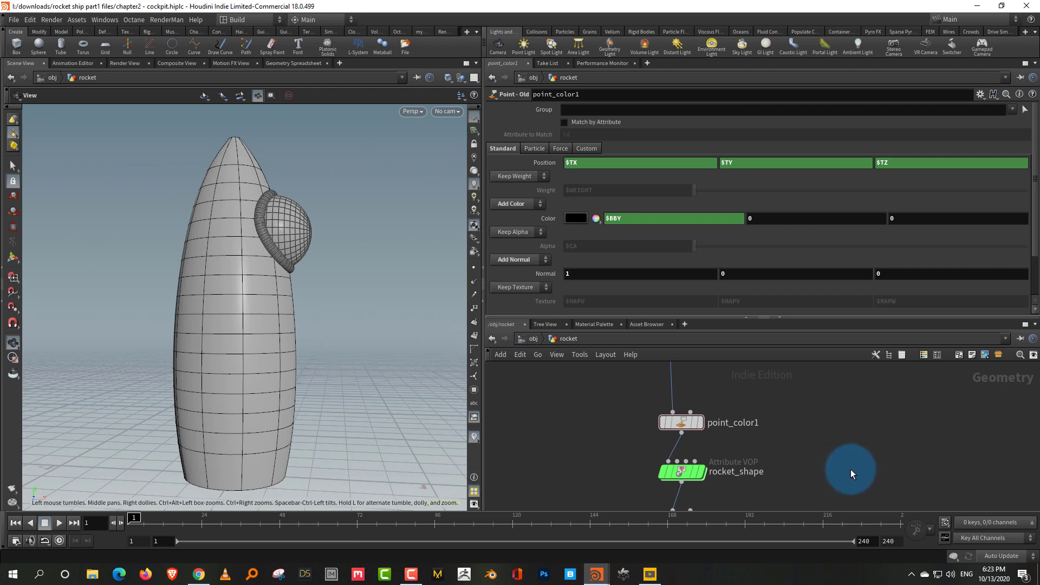
left_click(596, 573)
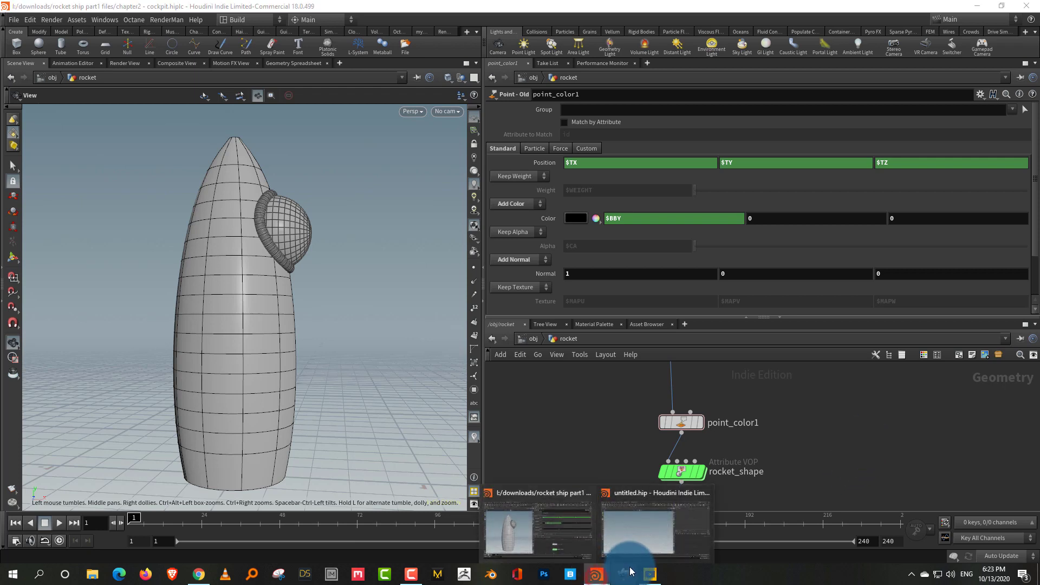
left_click(601, 421)
Step: Display the output of the point_color1 node and examine the resulting line in the viewport
left_click_drag(633, 402, 750, 434)
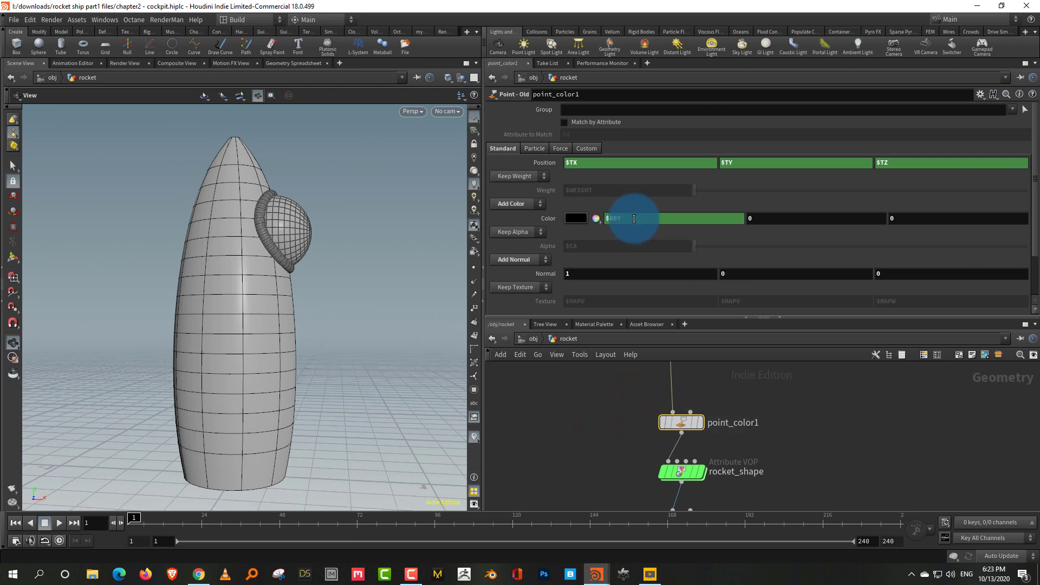
left_click(696, 424)
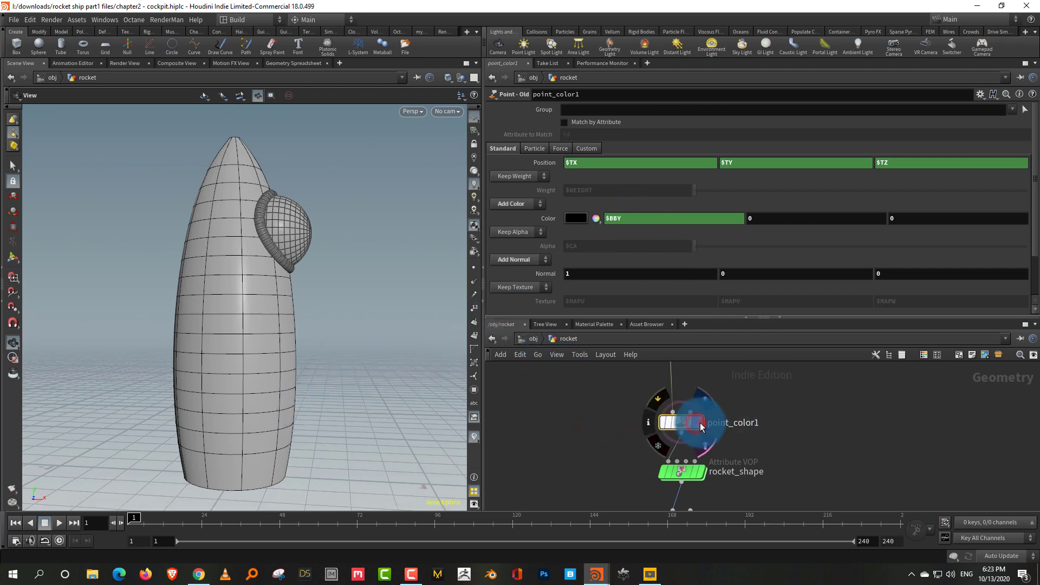
left_click_drag(299, 382, 263, 371)
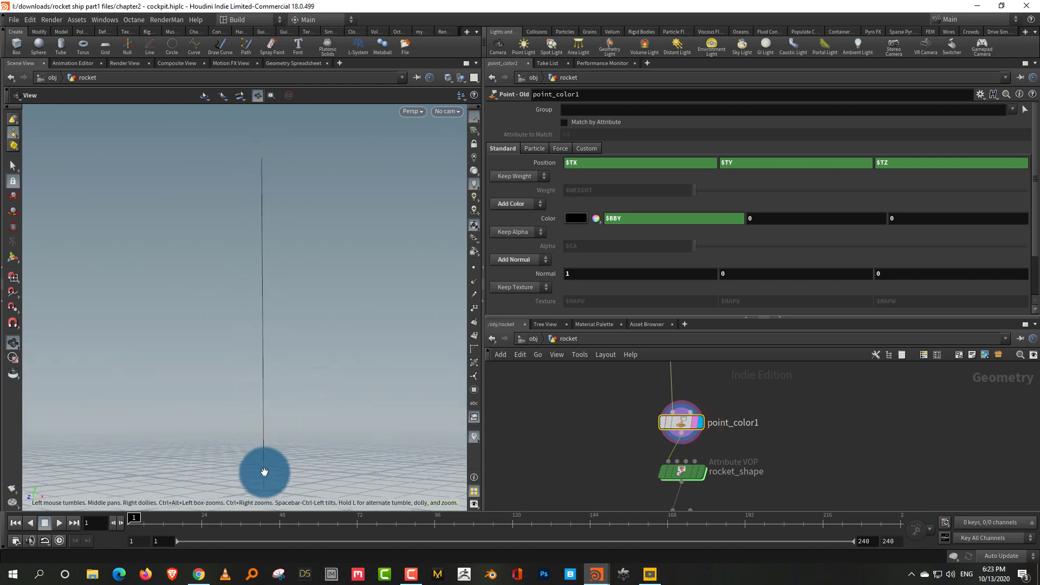
left_click_drag(313, 248, 307, 332)
left_click(755, 390)
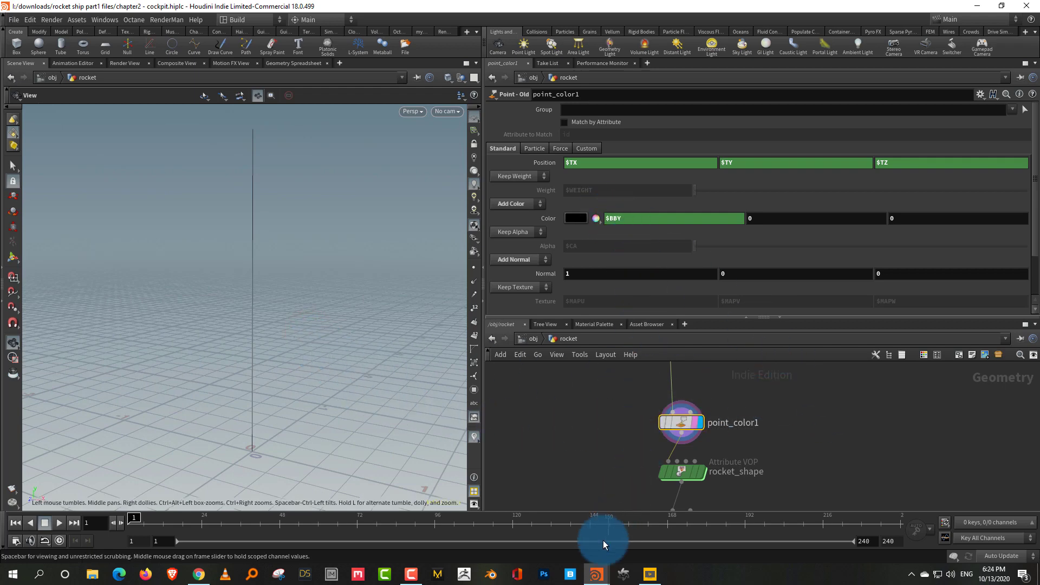
Step: Switch to the Houdini window with untitled.hip and enlarge its parameter and network areas
mouse_move(598, 579)
left_click(642, 545)
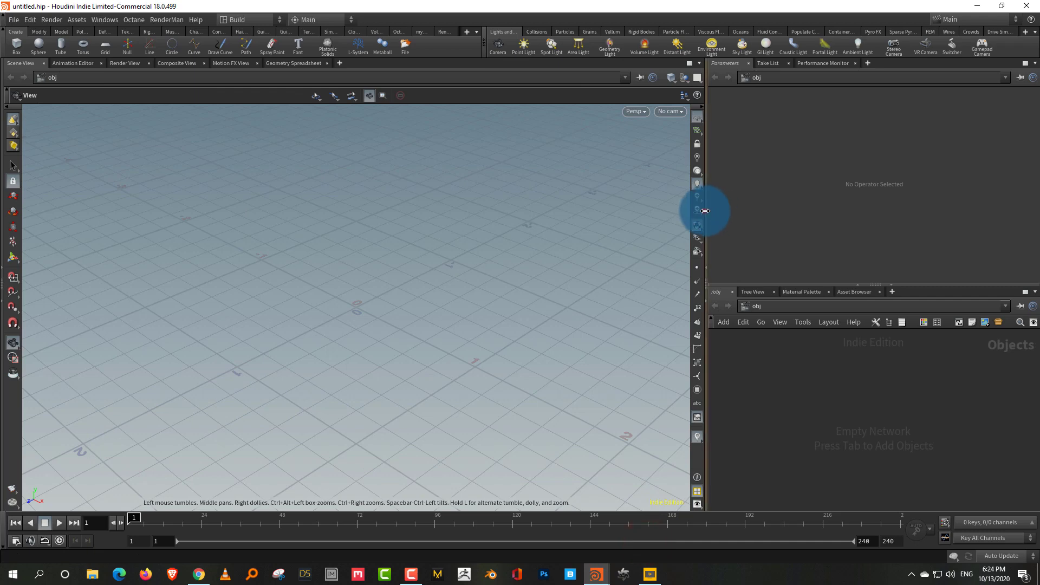
left_click_drag(706, 212, 551, 225)
left_click_drag(635, 283, 651, 190)
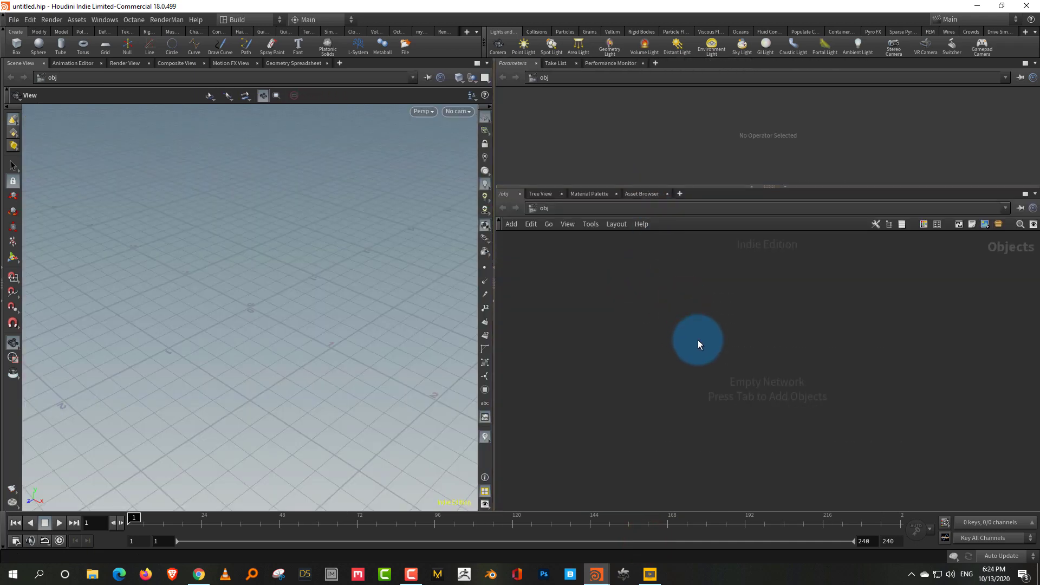
Step: Create a Geometry object in the empty scene and enter its network
key("Tab")
type("geo")
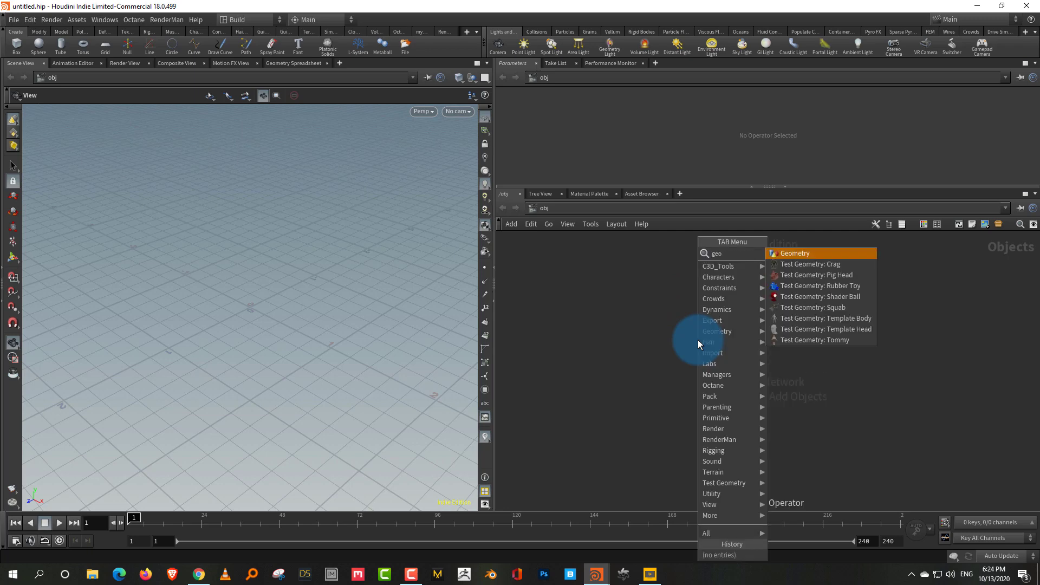
key("Return")
left_click(698, 340)
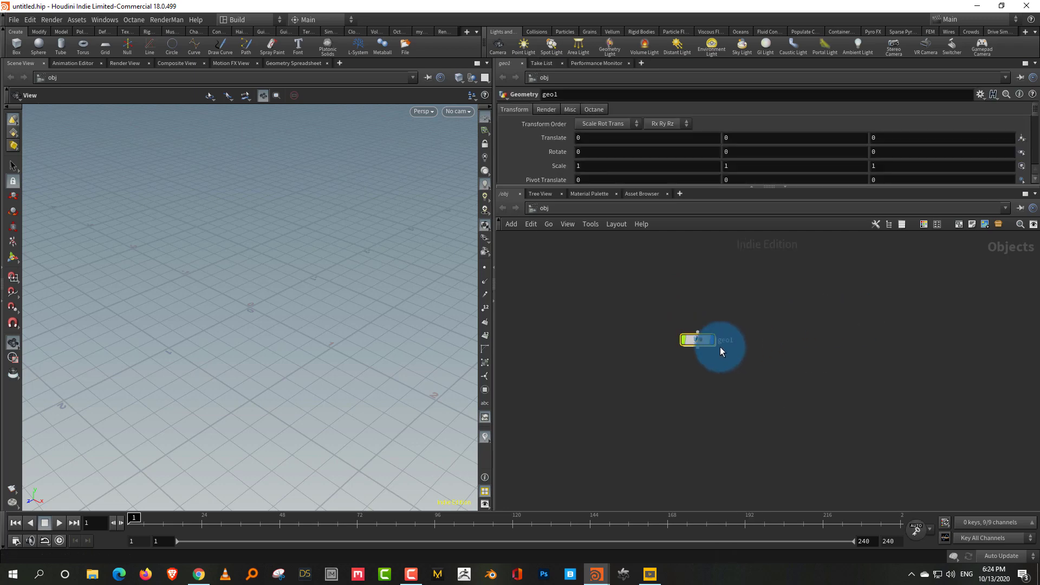
double_click(700, 343)
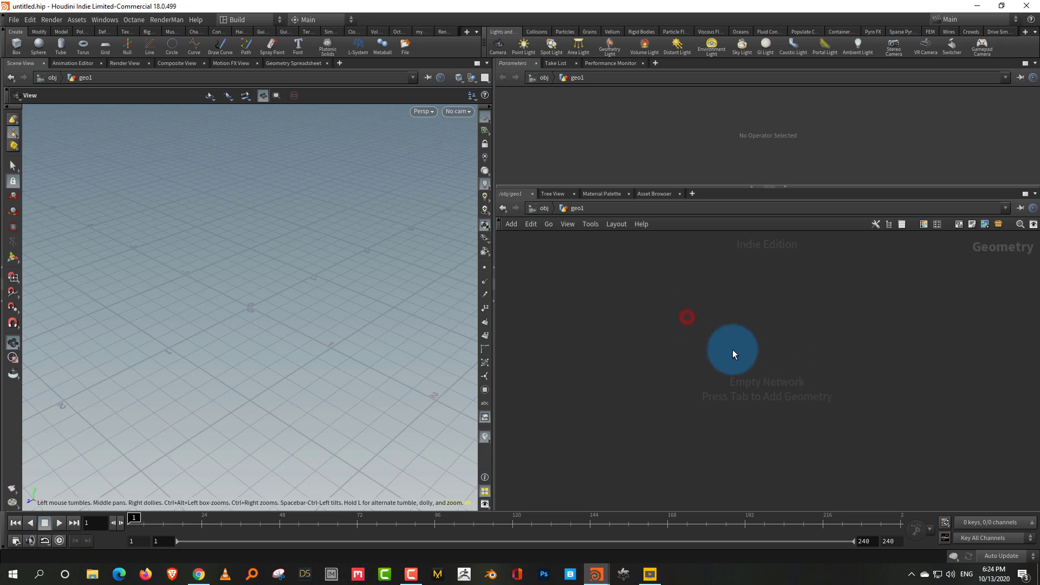
Step: Add a Sphere node with its primitive type set to Polygon and its frequency set to 9
key("Tab")
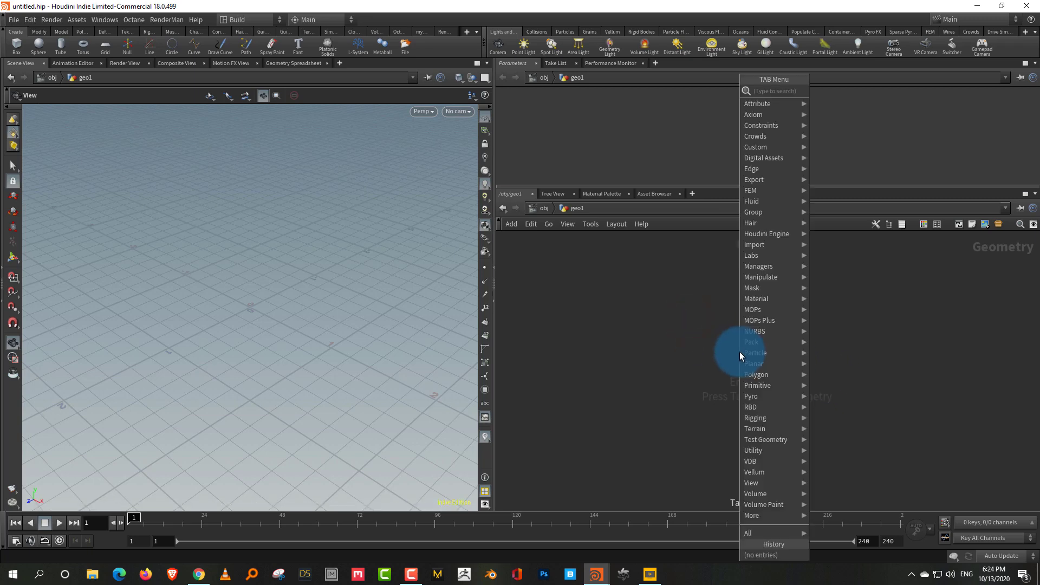
type("sph")
key("Return")
left_click(739, 352)
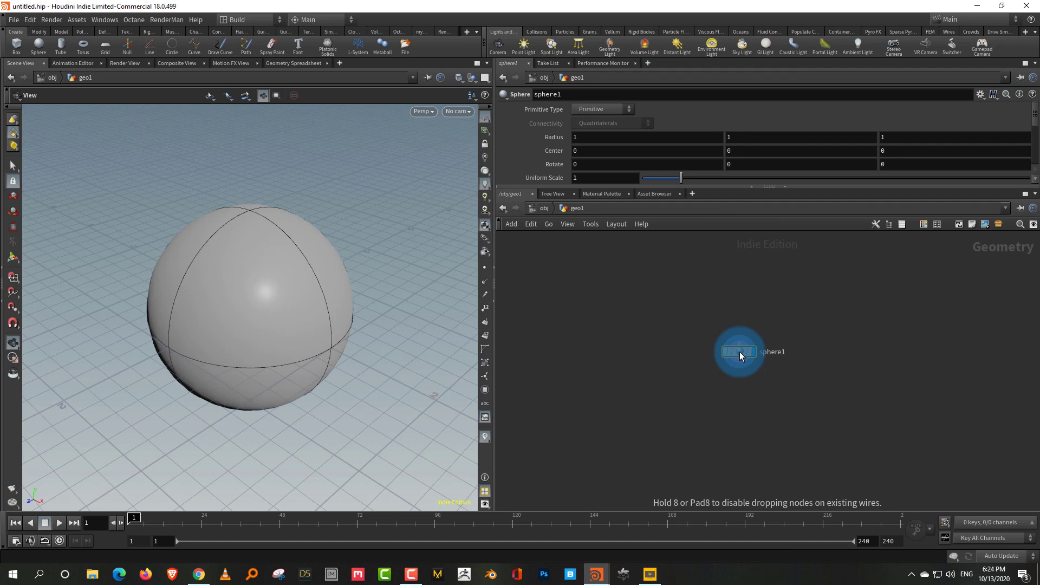
left_click(618, 110)
left_click(612, 126)
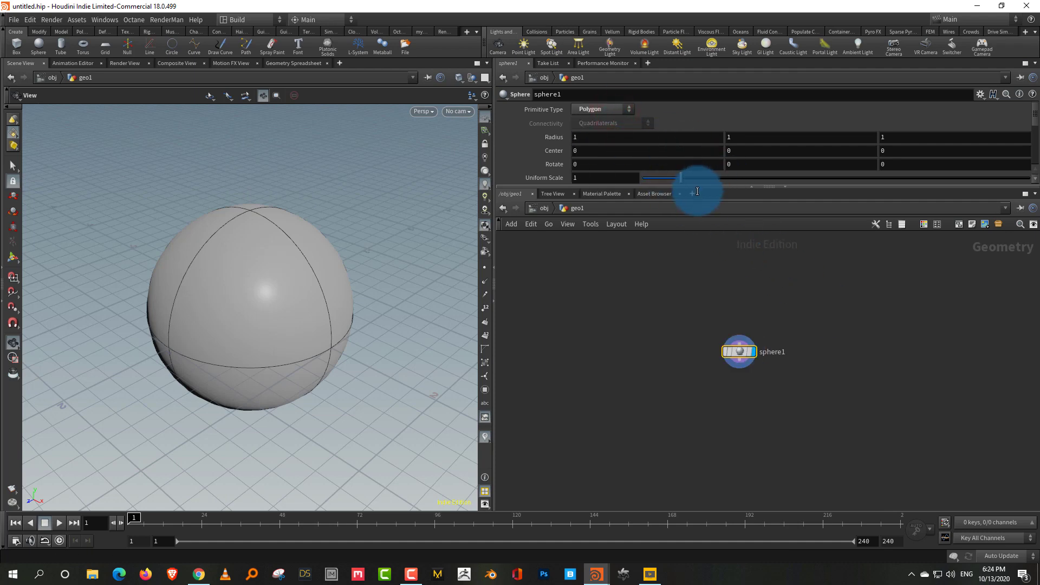
left_click_drag(702, 187, 987, 211)
Step: Add a Point node beside the sphere node
key("Tab")
type("poi")
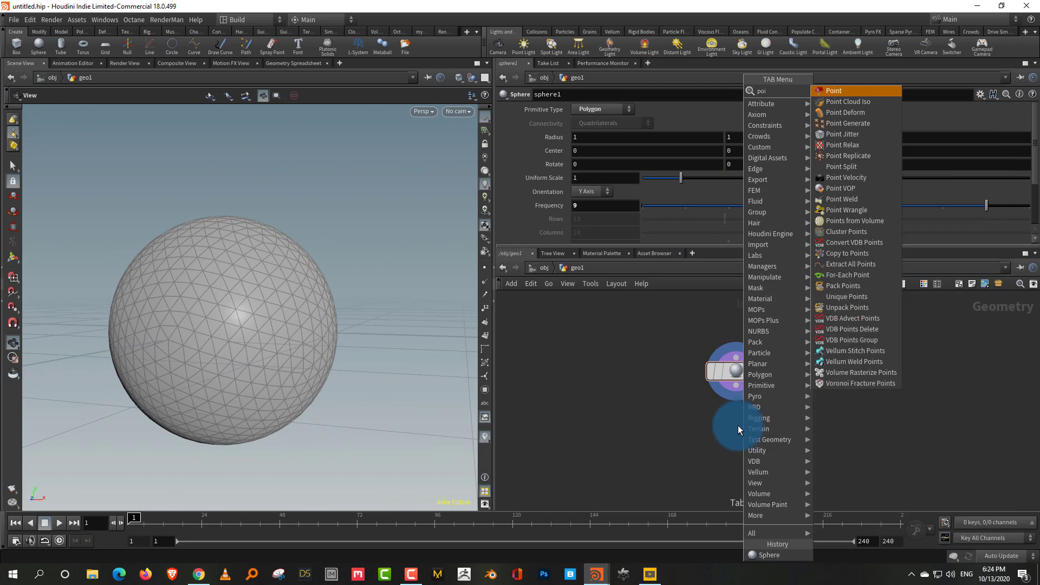
left_click(847, 90)
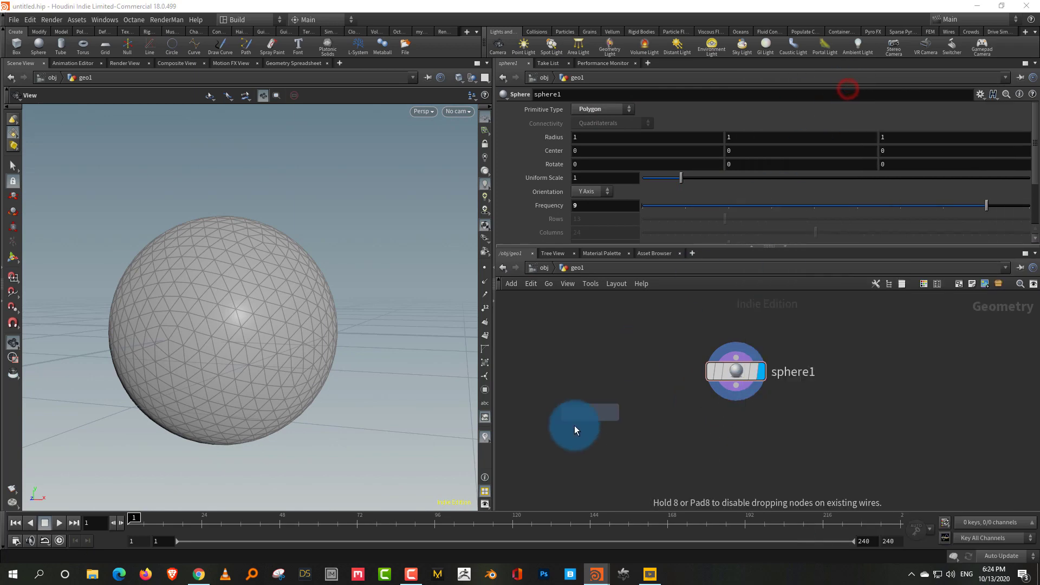
left_click(574, 425)
left_click_drag(623, 405, 534, 461)
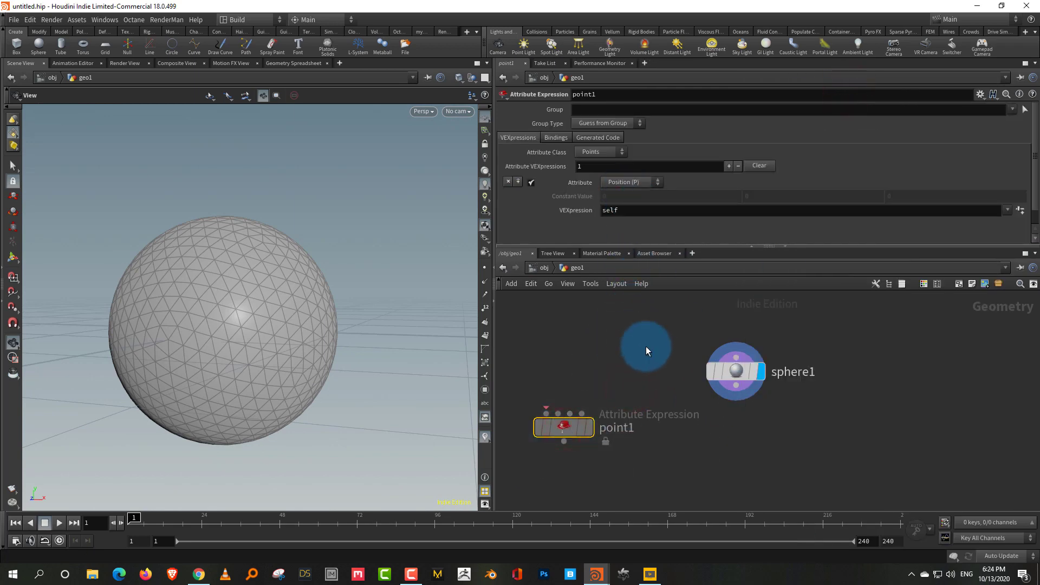
Step: Inspect the network inside the Point node, then return to geo1 and delete the node
double_click(567, 428)
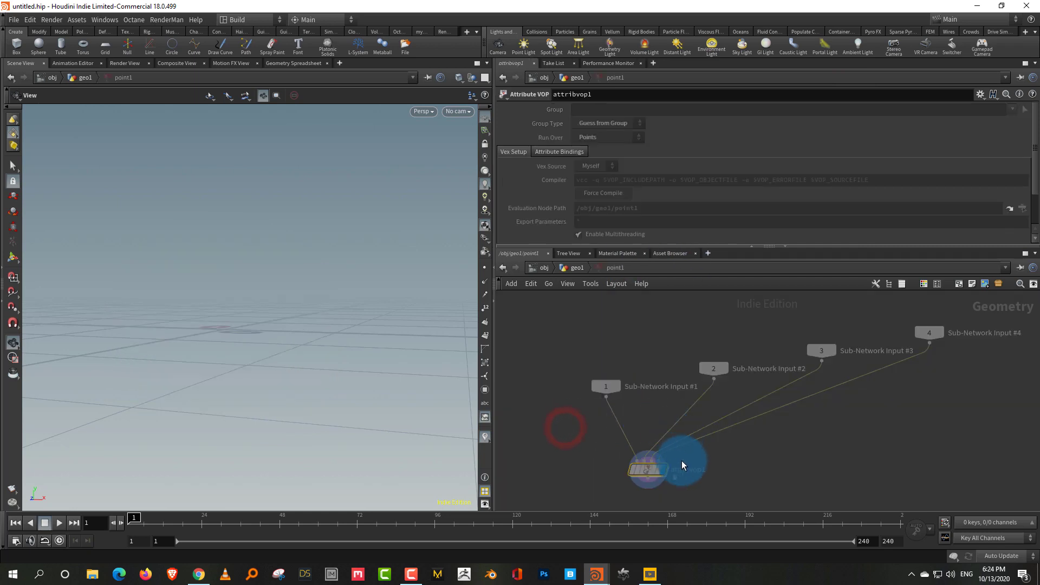
left_click(573, 268)
key("Delete")
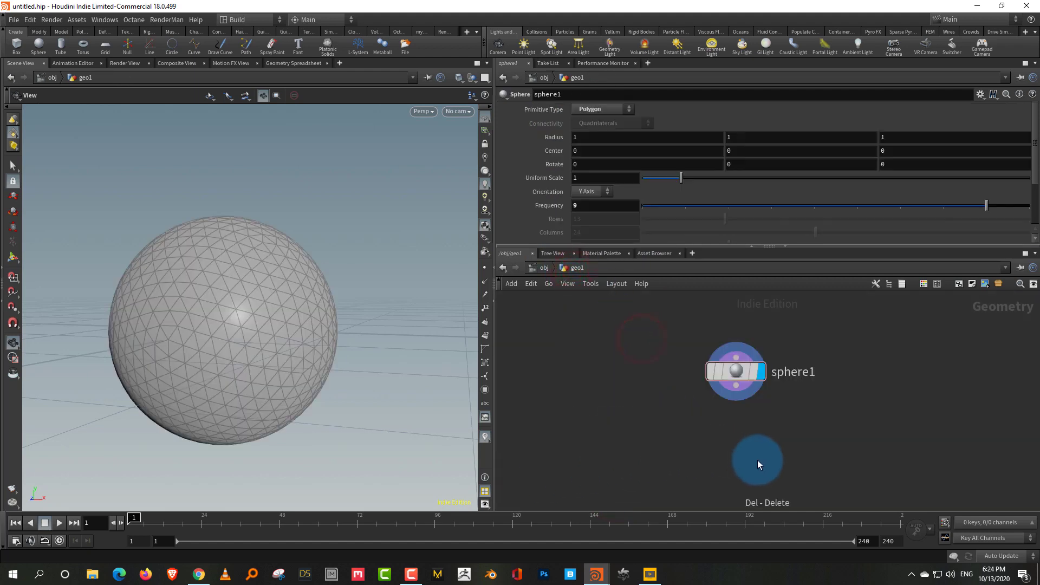
Step: Add an Attribute Wrangle node, connect the sphere to its first input and display the wrangle's output
key("Tab")
type("wr")
key("Return")
left_click(736, 456)
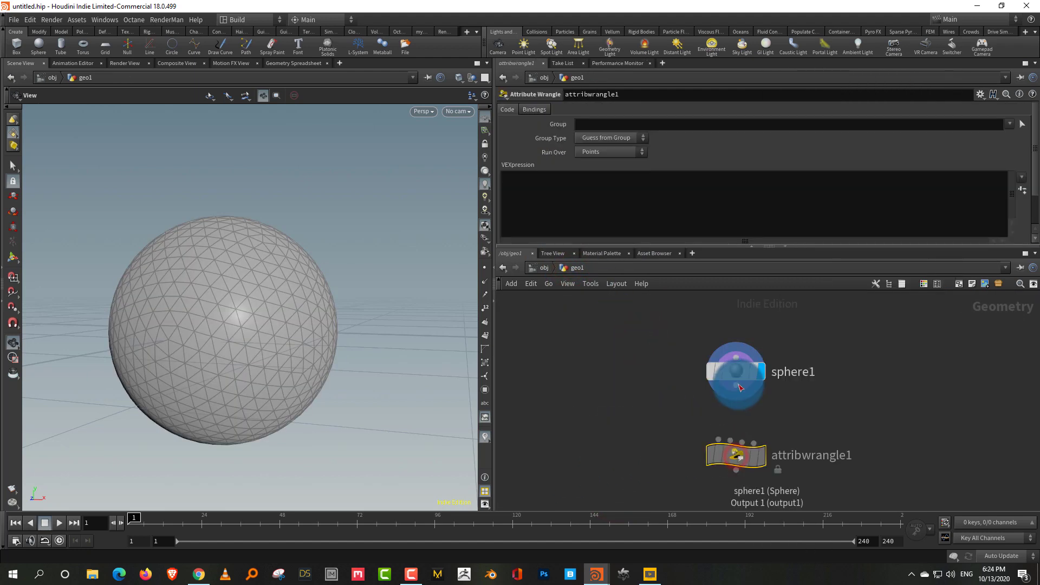
left_click_drag(740, 387, 718, 440)
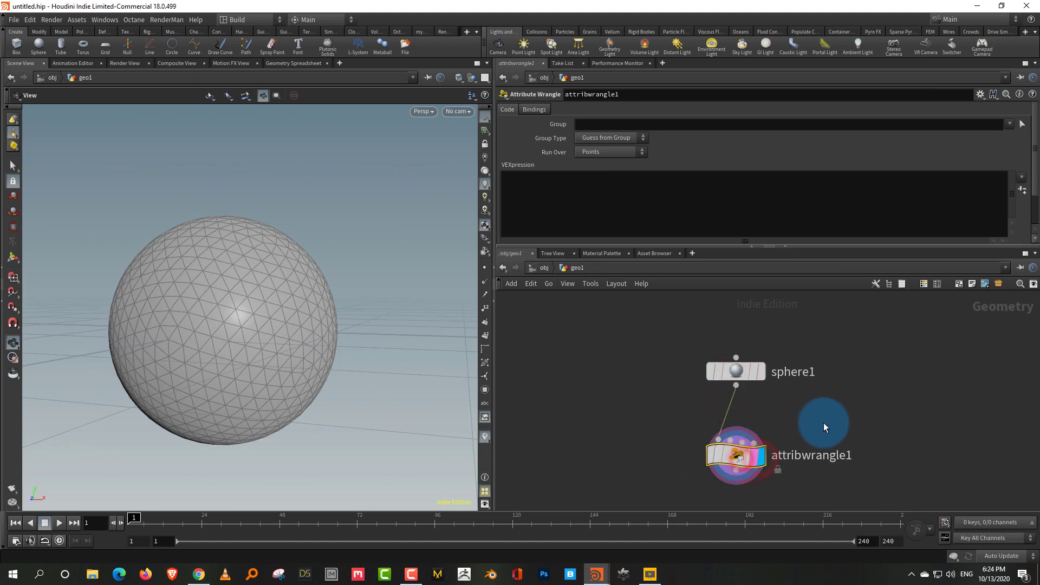
left_click_drag(822, 422, 691, 514)
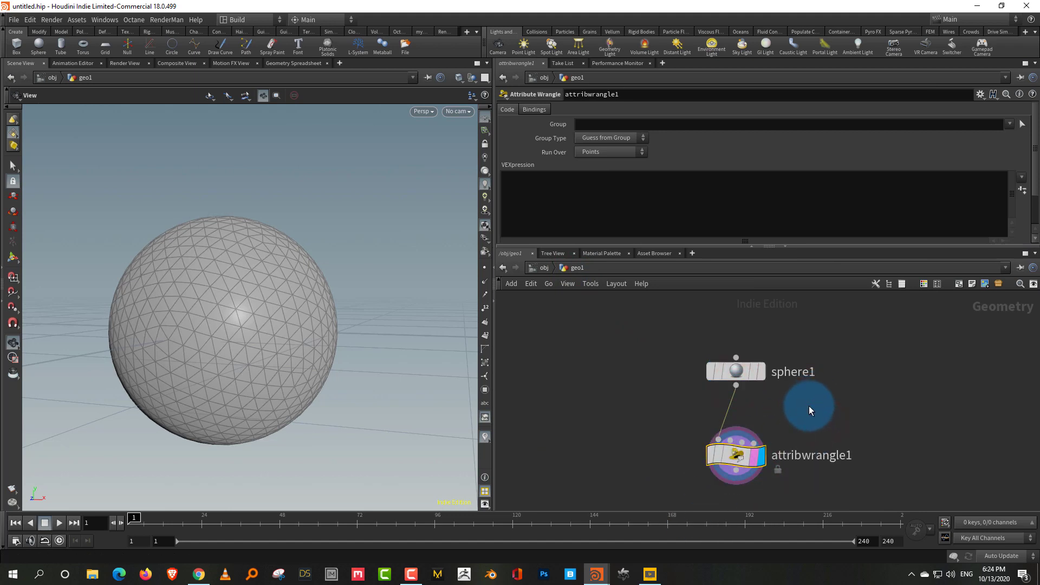
Step: Switch to Chrome, view the "Introduction to Vex - Houdini" video page on Vimeo, and return to Houdini
right_click(199, 574)
left_click(613, 407)
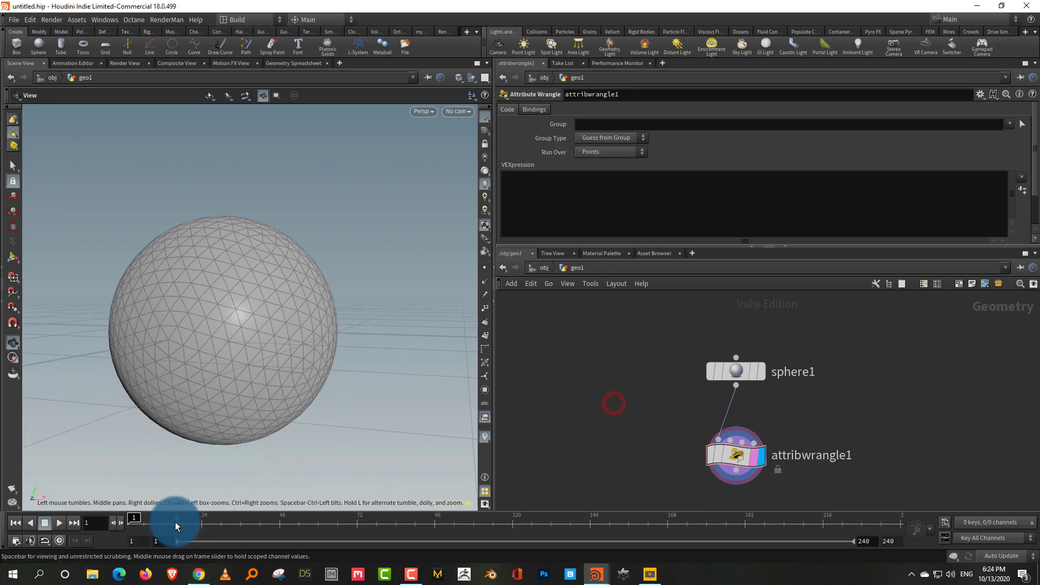
left_click(199, 573)
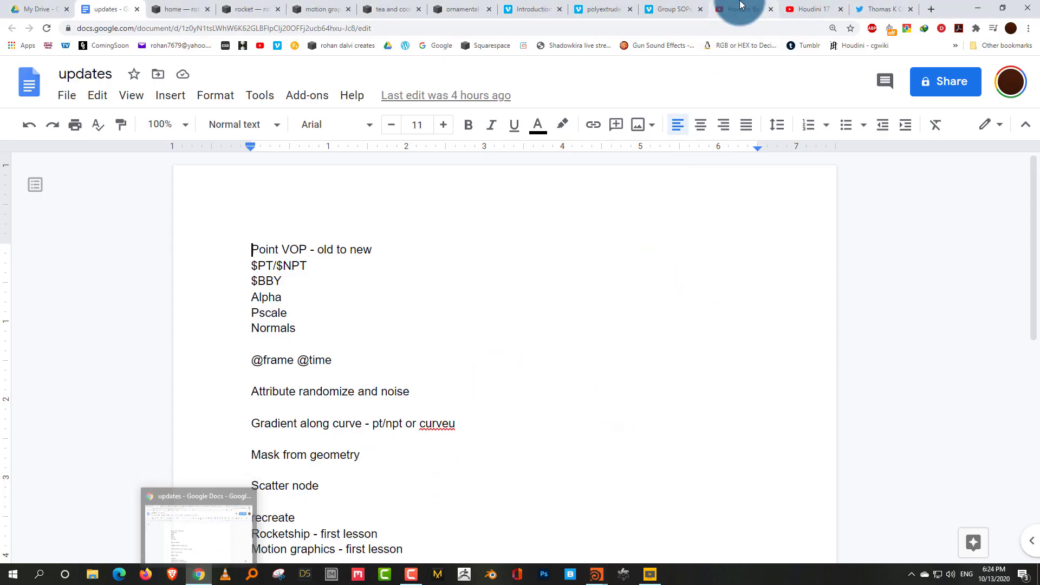
left_click(531, 15)
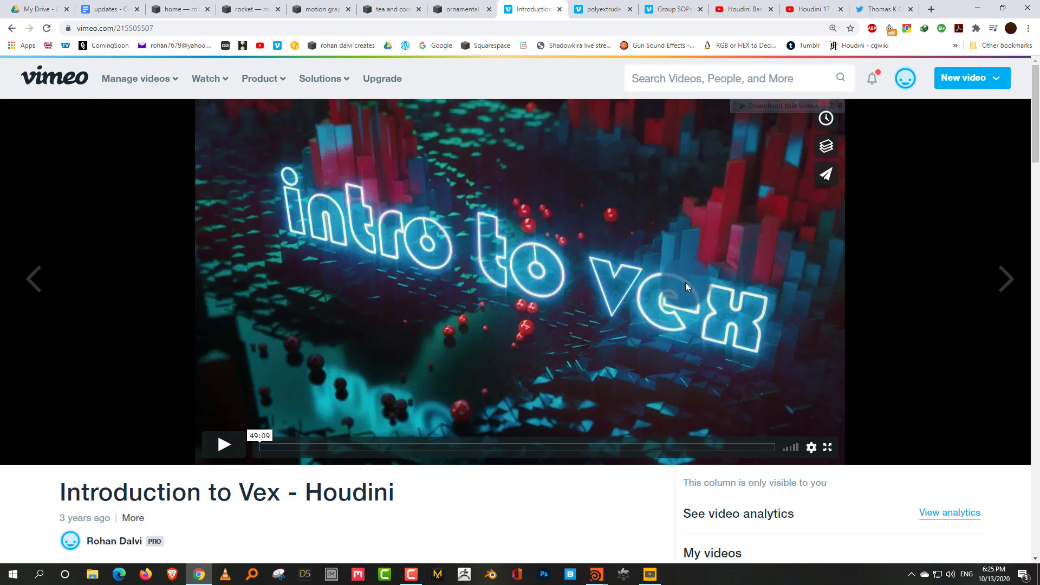
left_click(990, 6)
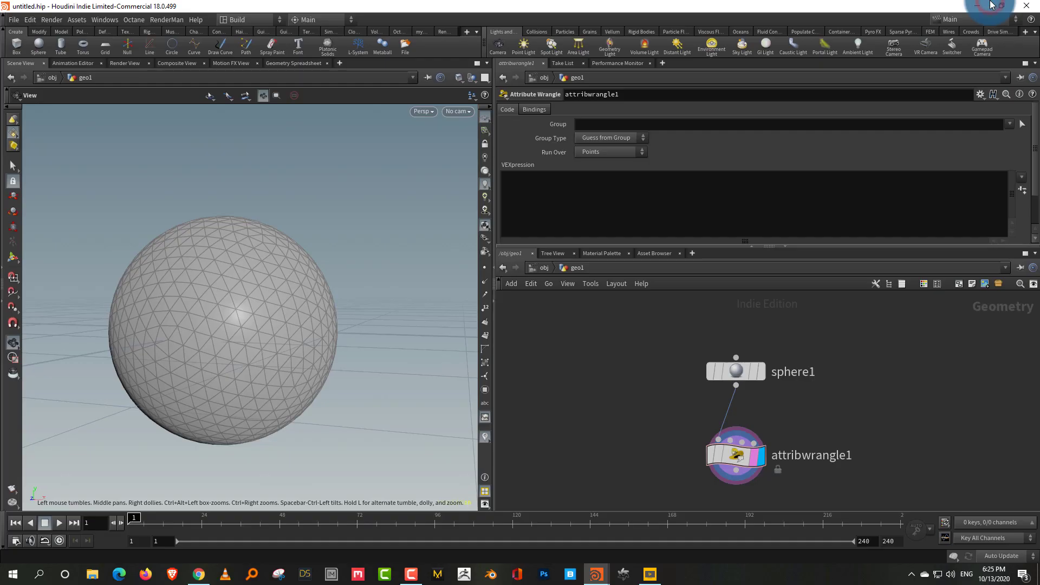
Step: Load the "Color from Bounding Box" preset into the Attribute Wrangle's VEXpression
left_click(872, 409)
left_click_drag(265, 320, 255, 394)
left_click(888, 212)
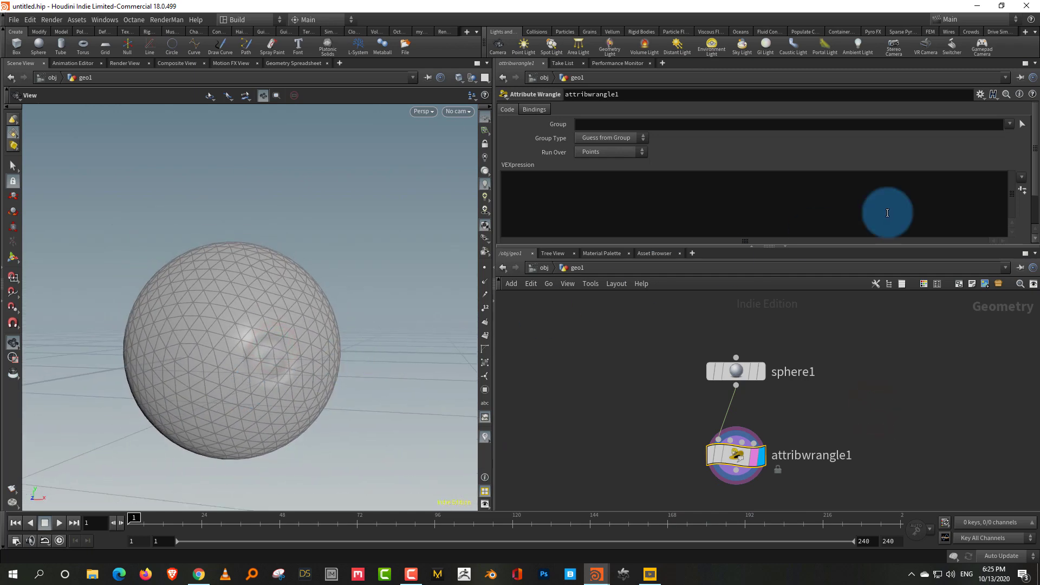
left_click(1019, 183)
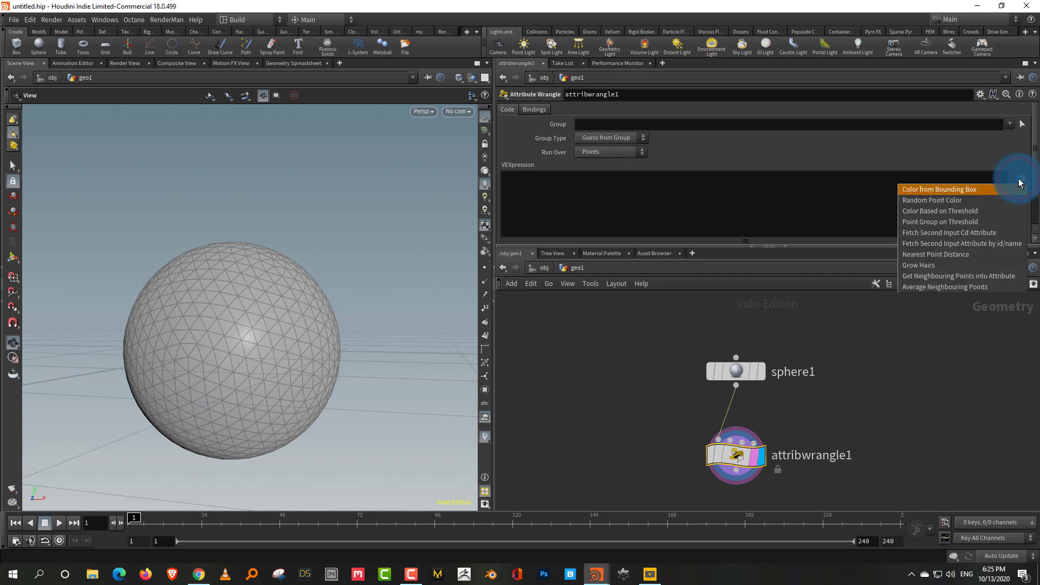
left_click(948, 190)
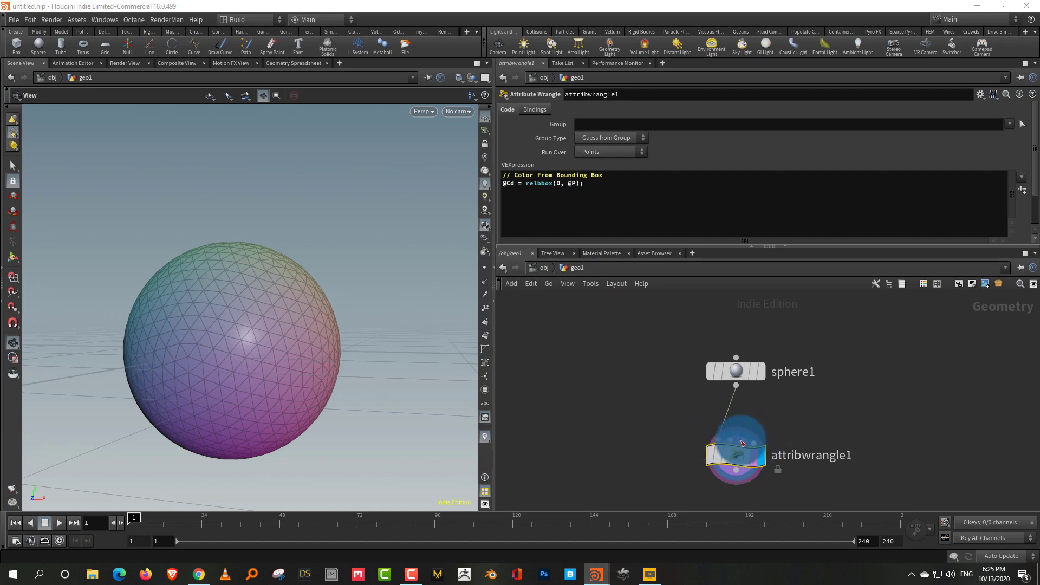
Step: Delete the "// Color from Bounding Box" comment line from the wrangle's VEXpression
left_click_drag(669, 419, 721, 481)
left_click(598, 388)
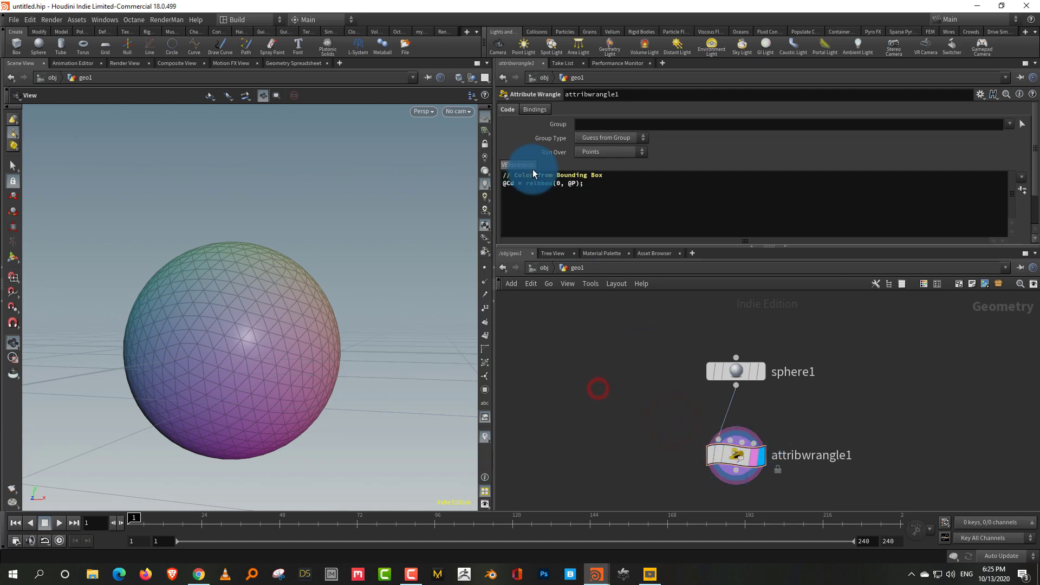
left_click_drag(620, 175, 497, 178)
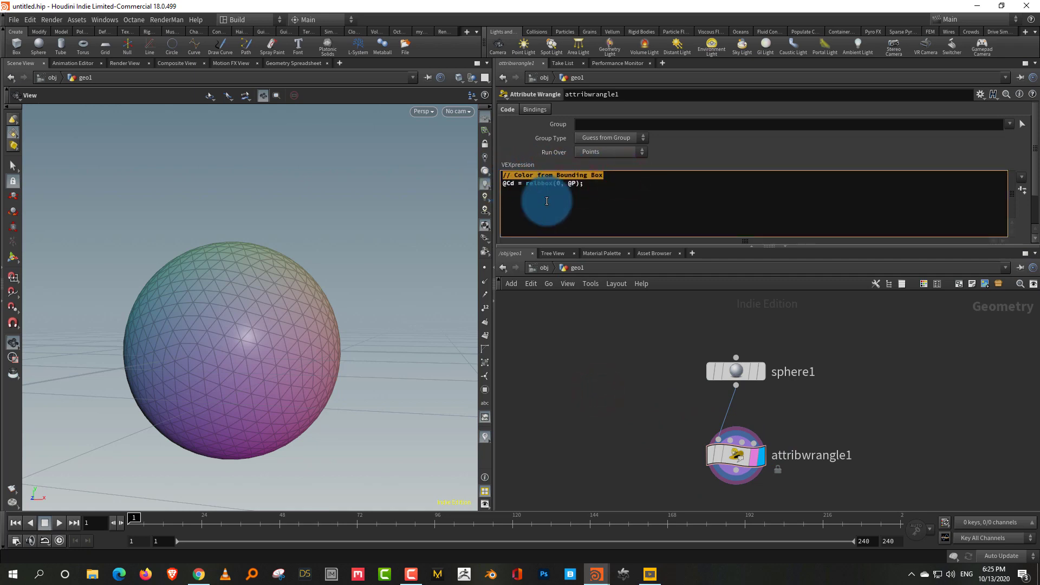
key("Delete")
key("Delete")
left_click(597, 336)
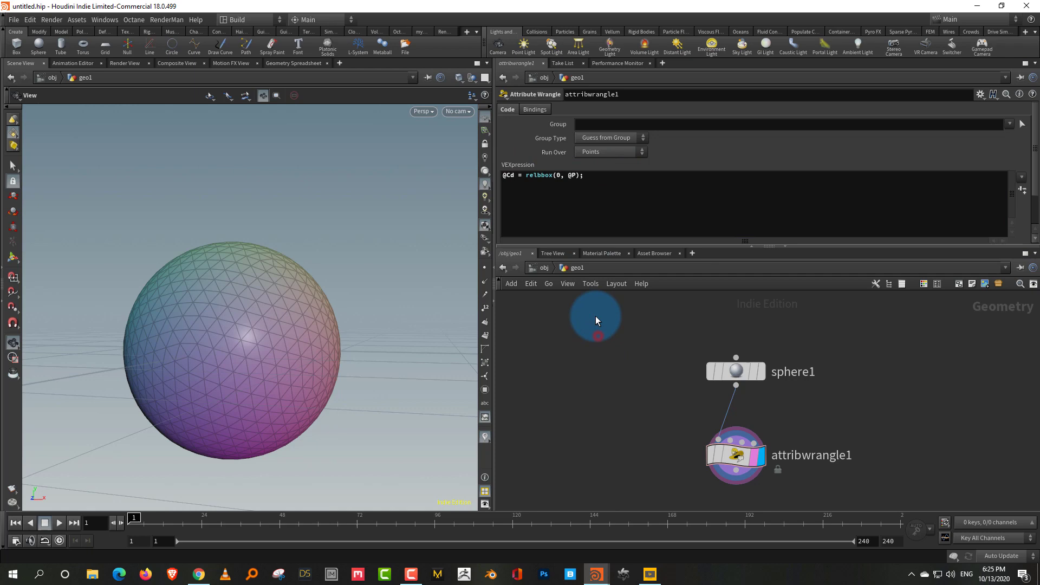
Step: Change the relbbox argument in the VEXpression to @P.y and view the result on the sphere
left_click(576, 175)
type(".y")
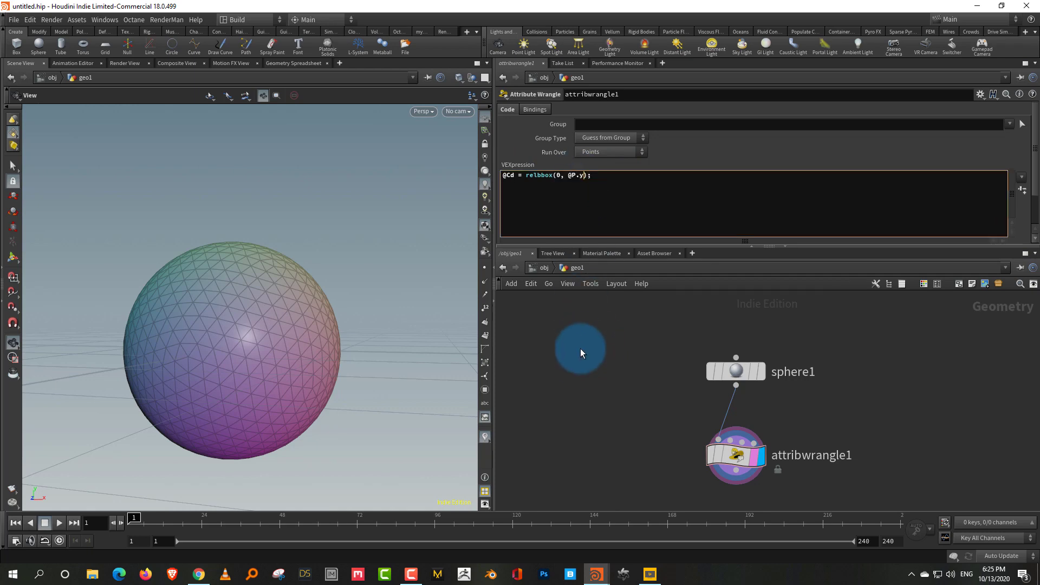
left_click(580, 362)
left_click_drag(318, 322, 602, 152)
Step: Try @P.x and @P.z as the relbbox argument, viewing the sphere's colouring
left_click(580, 175)
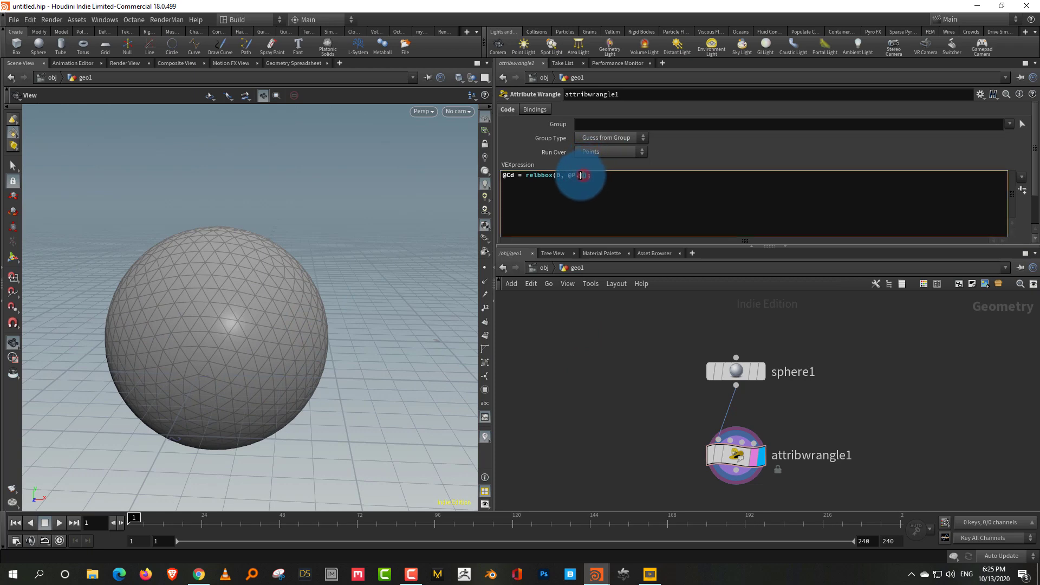
left_click(600, 411)
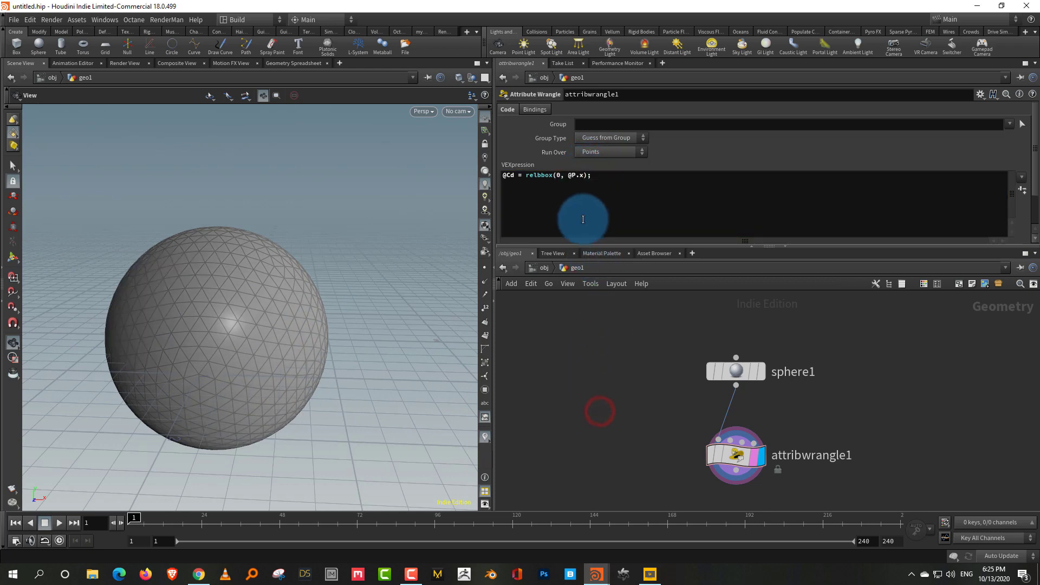
left_click(581, 175)
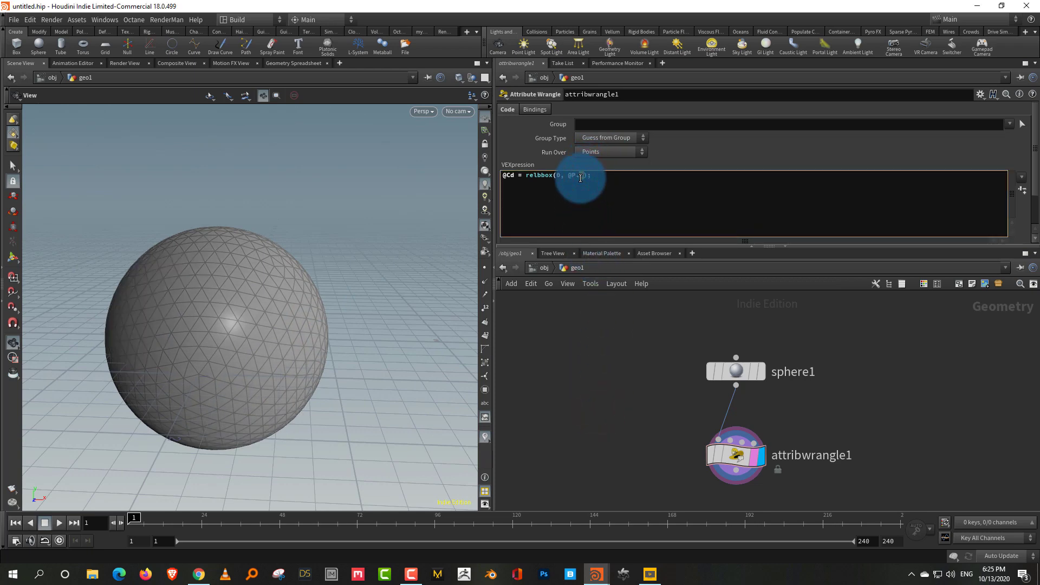
type("z")
left_click(629, 466)
left_click_drag(298, 373, 418, 318)
Step: Restore @P.y as the relbbox argument in the VEXpression and view the sphere again
left_click(580, 176)
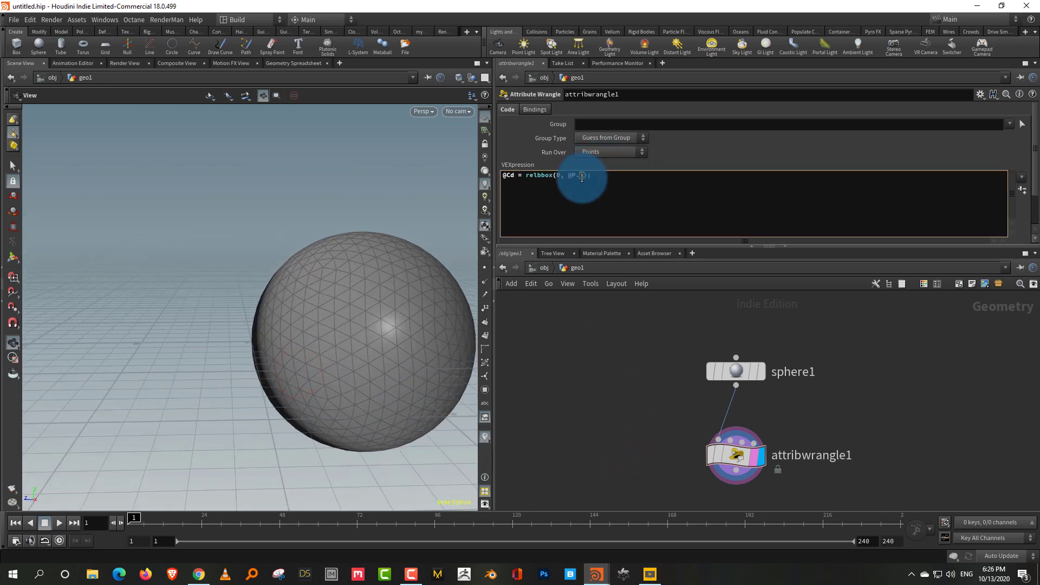
type("y")
left_click(619, 372)
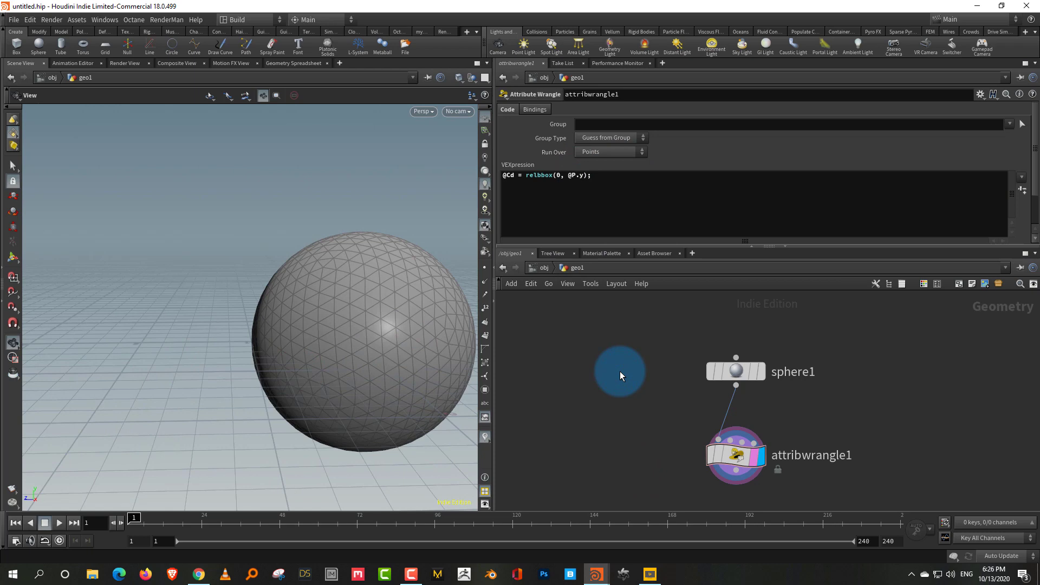
left_click_drag(353, 364, 314, 325)
Step: Add a Labs Color Gradient (Beta) node beside the attribute wrangle and enable its Custom Attribute option for Cd
middle_click_drag(929, 408, 829, 377)
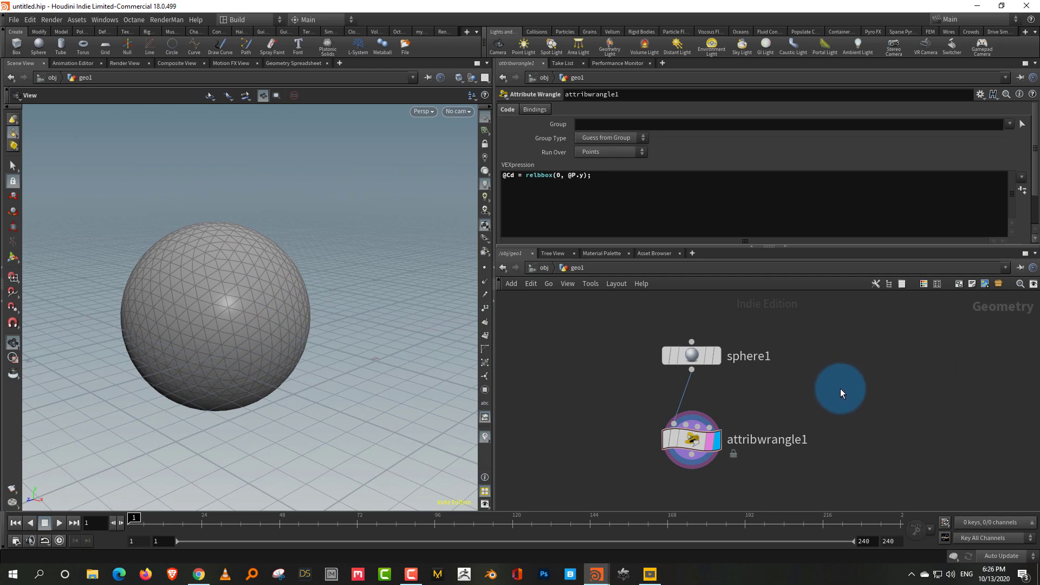
key("Tab")
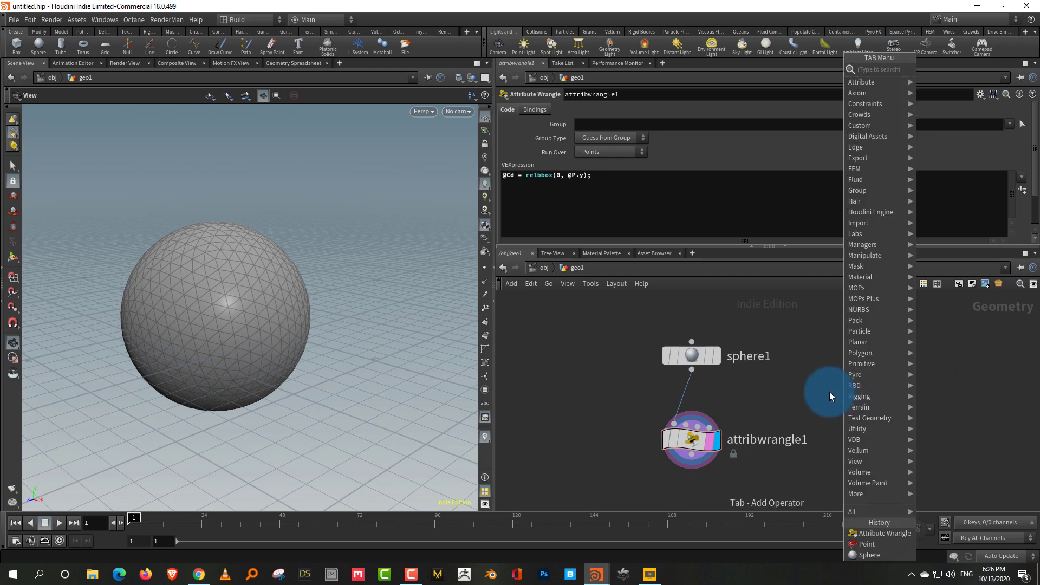
type("gradi")
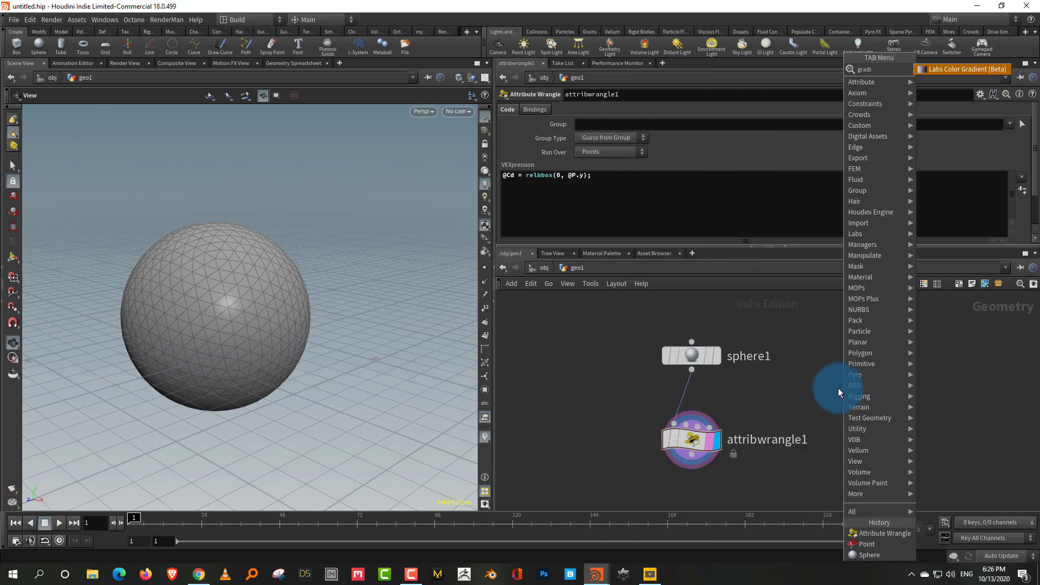
left_click(970, 73)
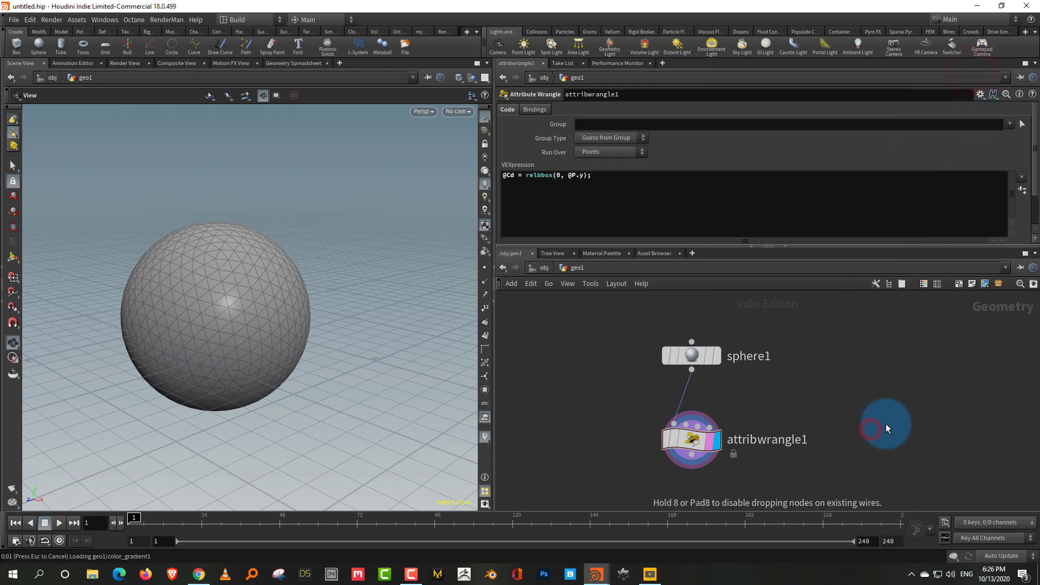
left_click(886, 430)
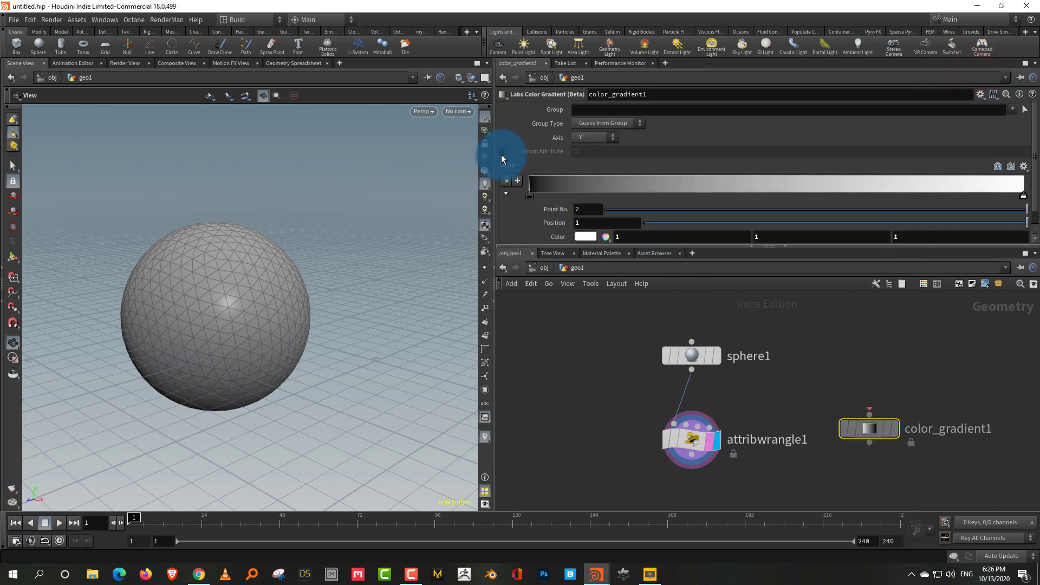
left_click(502, 152)
Step: Connect sphere1 to the color gradient node, display its output and try moving a point on the ramp
left_click_drag(692, 370, 891, 434)
left_click(892, 429)
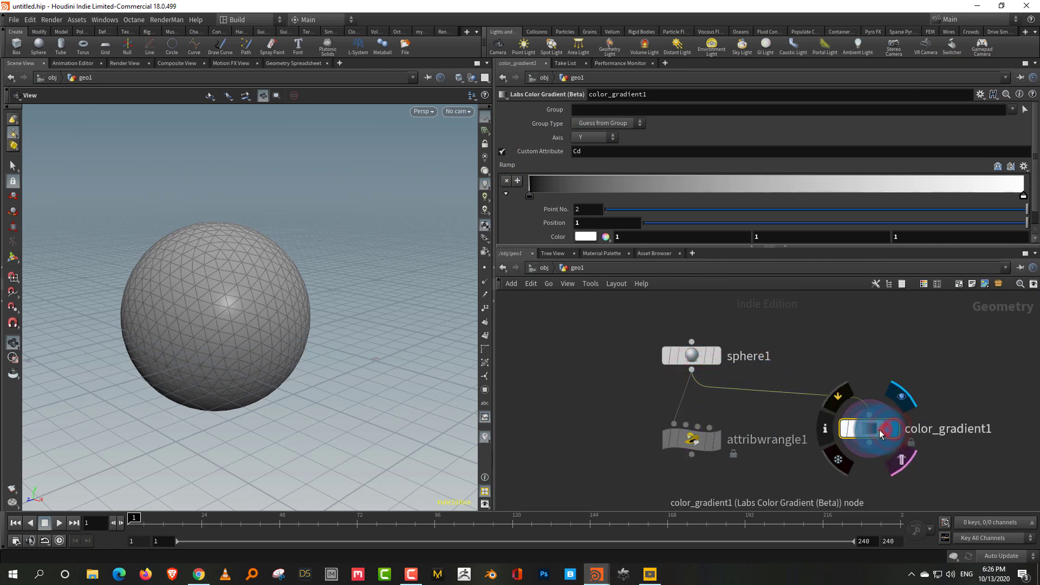
left_click_drag(290, 401, 296, 390)
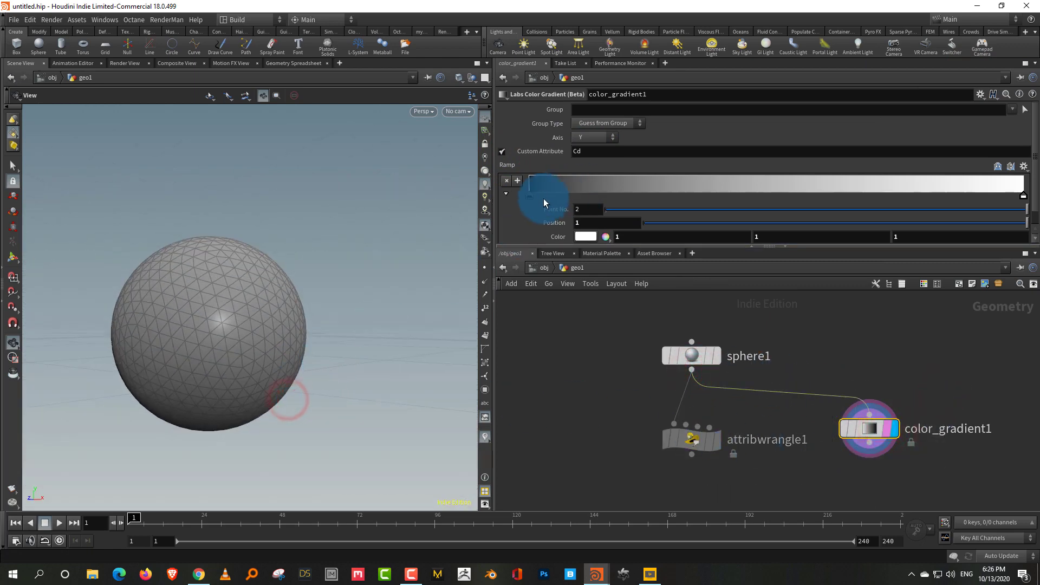
mouse_move(530, 196)
left_mouse_down()
mouse_move(829, 204)
mouse_move(481, 202)
left_mouse_up()
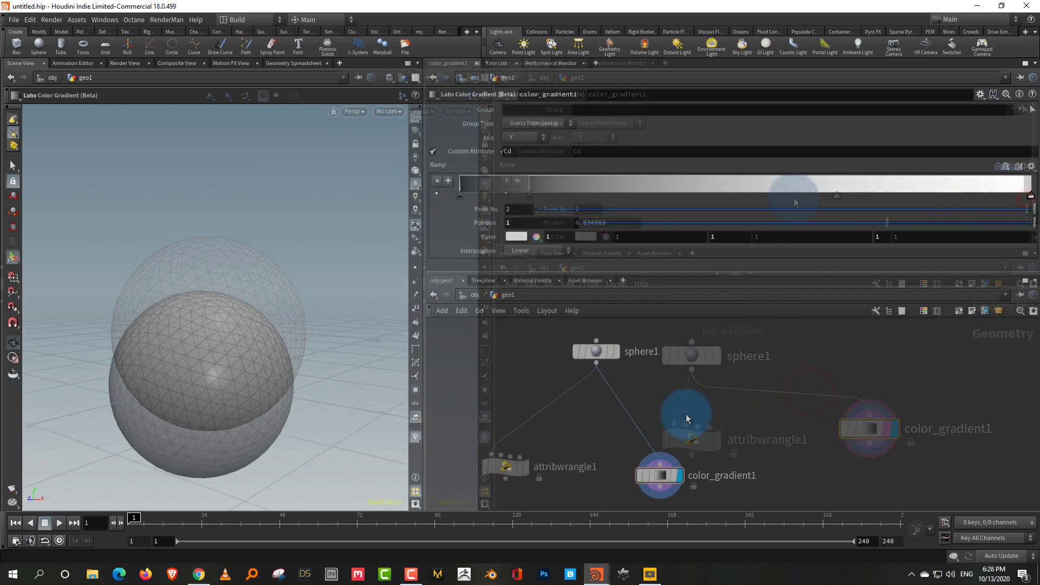
Step: Add a separate Line node beside the sphere network and display it
left_click_drag(211, 400, 217, 362)
left_click(787, 383)
key("Tab")
type("linbe")
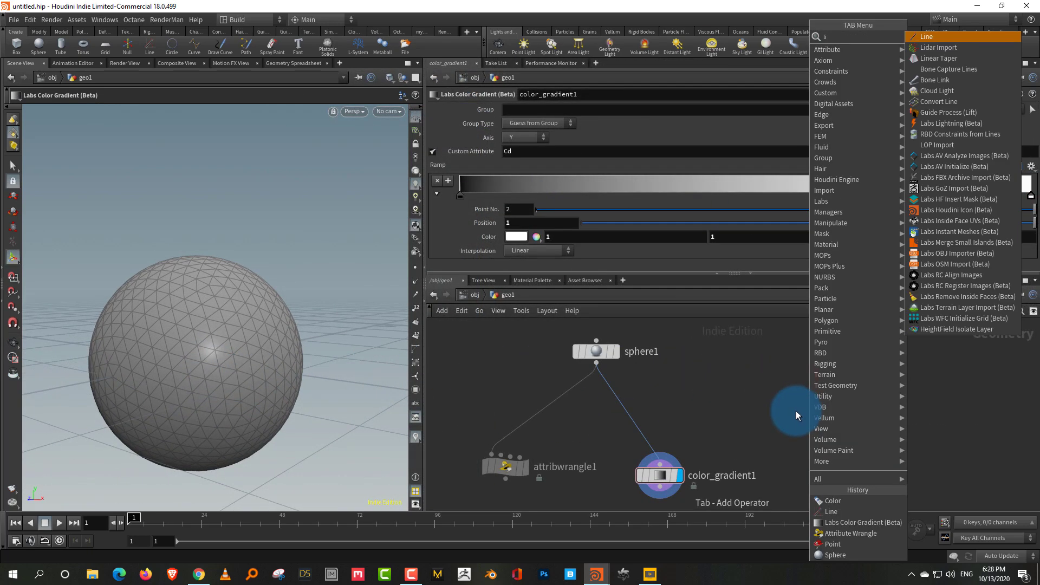
key("BackSpace")
key("BackSpace")
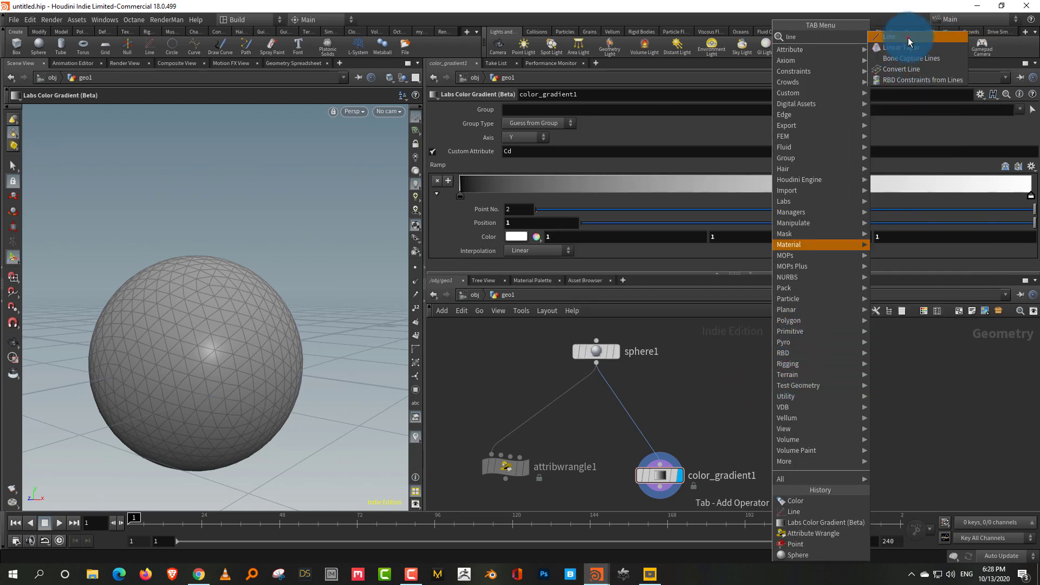
left_click(908, 37)
left_click(863, 402)
left_click(870, 405)
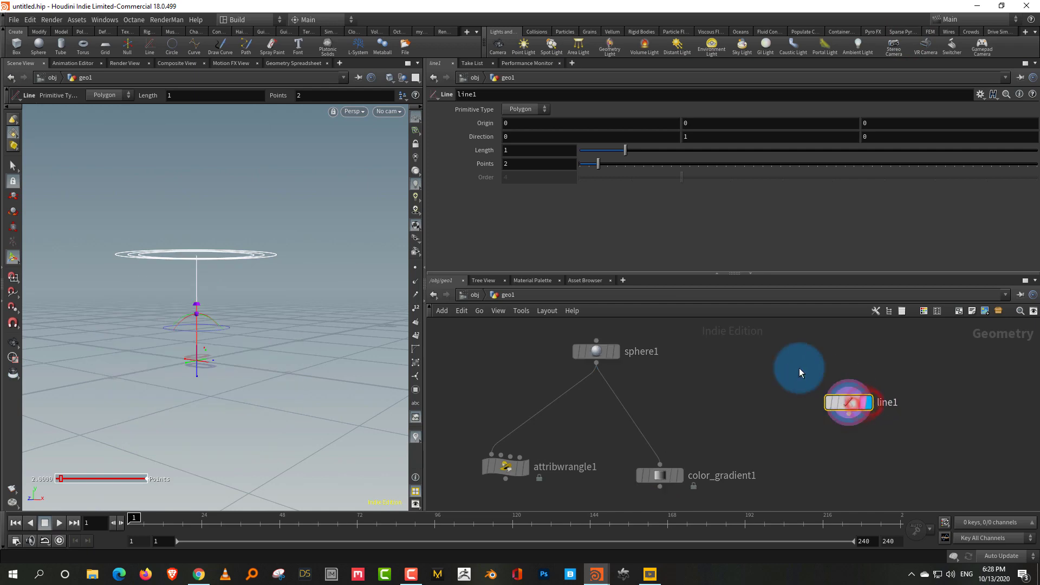
Step: Set the line's length to 3.4 and its number of points to 12
left_click_drag(653, 150, 736, 150)
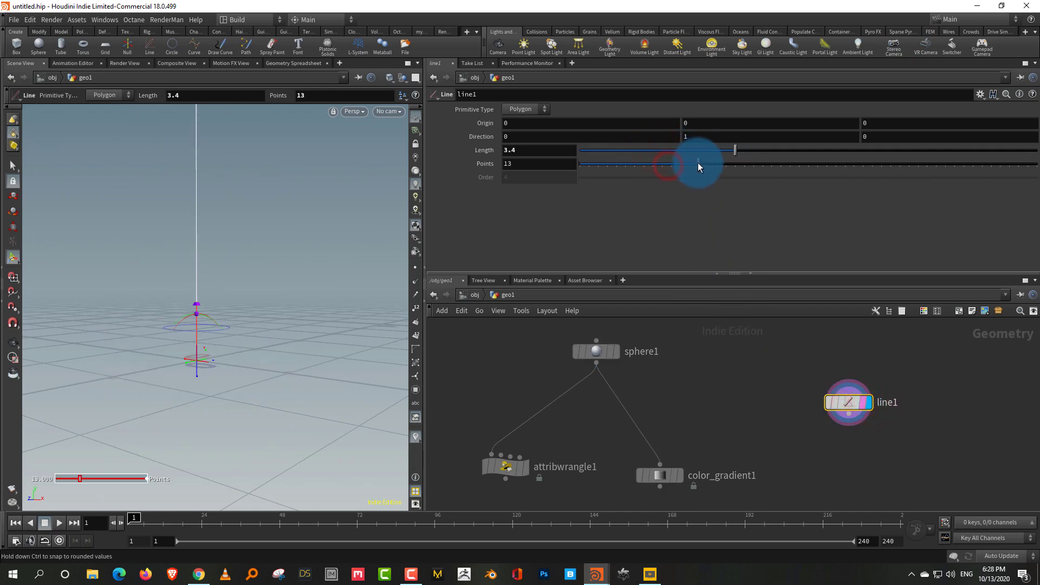
left_click_drag(233, 357, 306, 323)
left_click(415, 267)
key("Return")
left_click(415, 267)
left_click(762, 421)
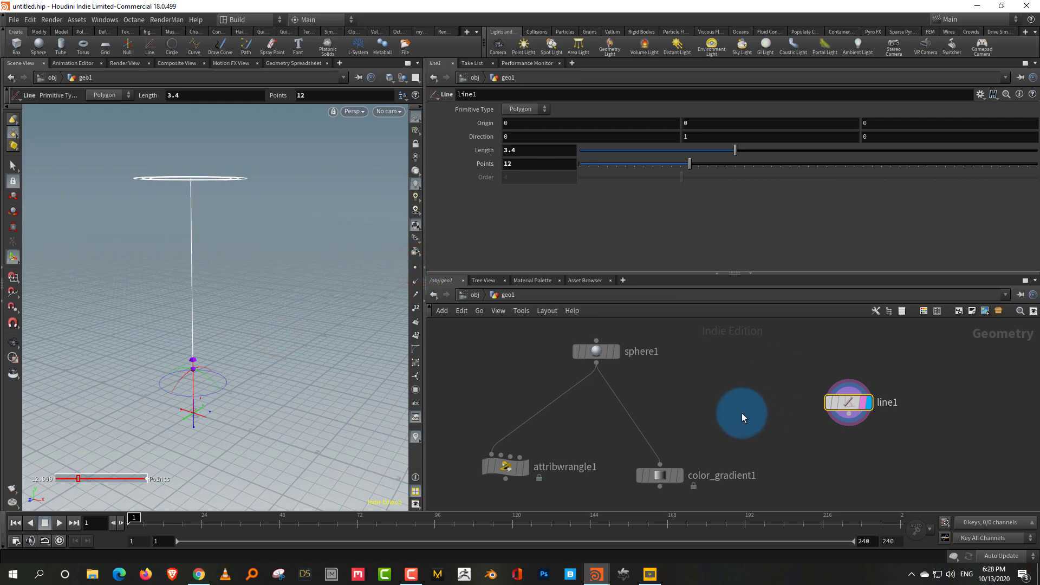
left_click(788, 361)
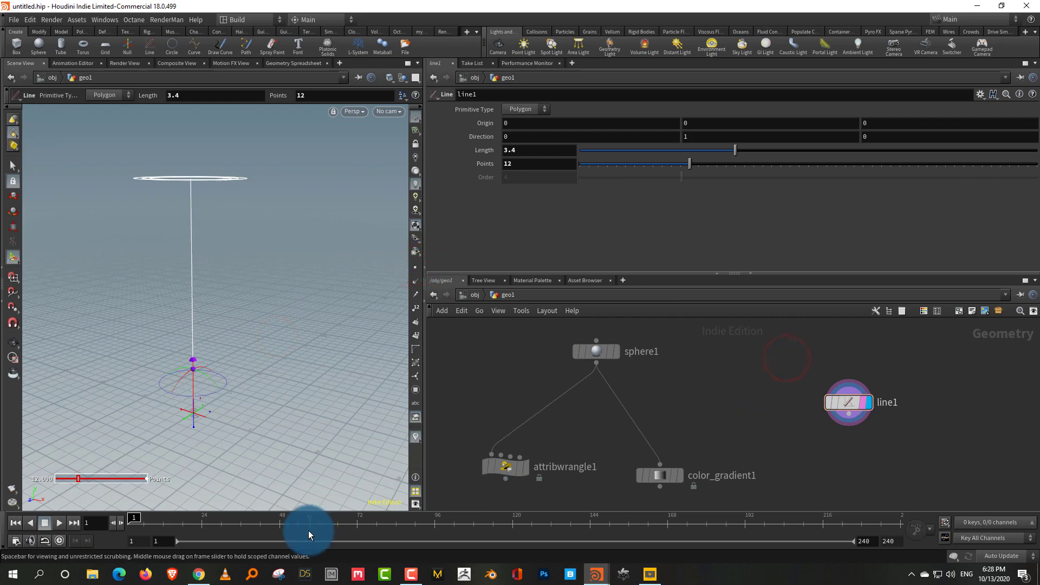
left_click(200, 574)
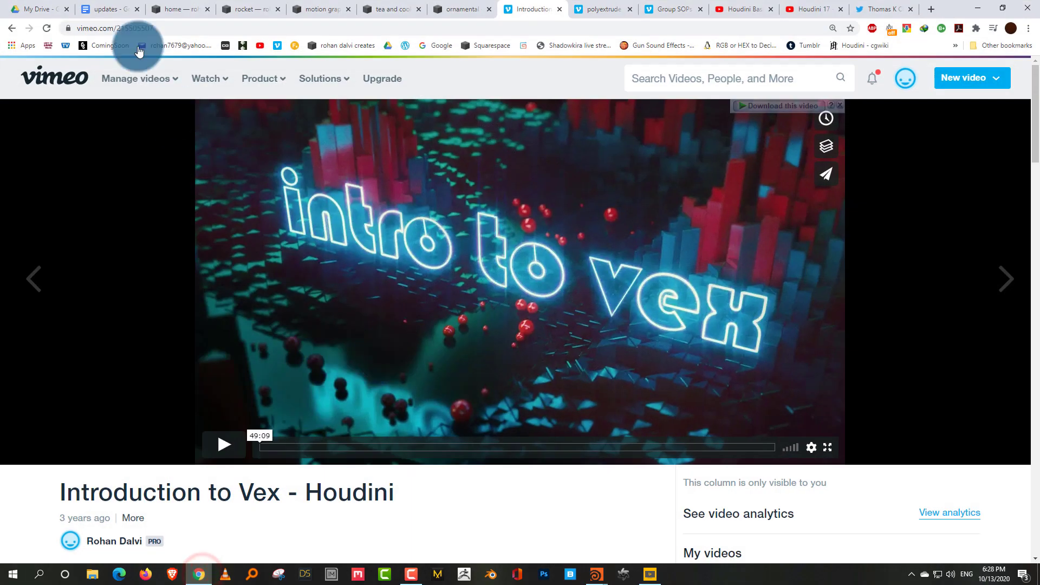
left_click(106, 9)
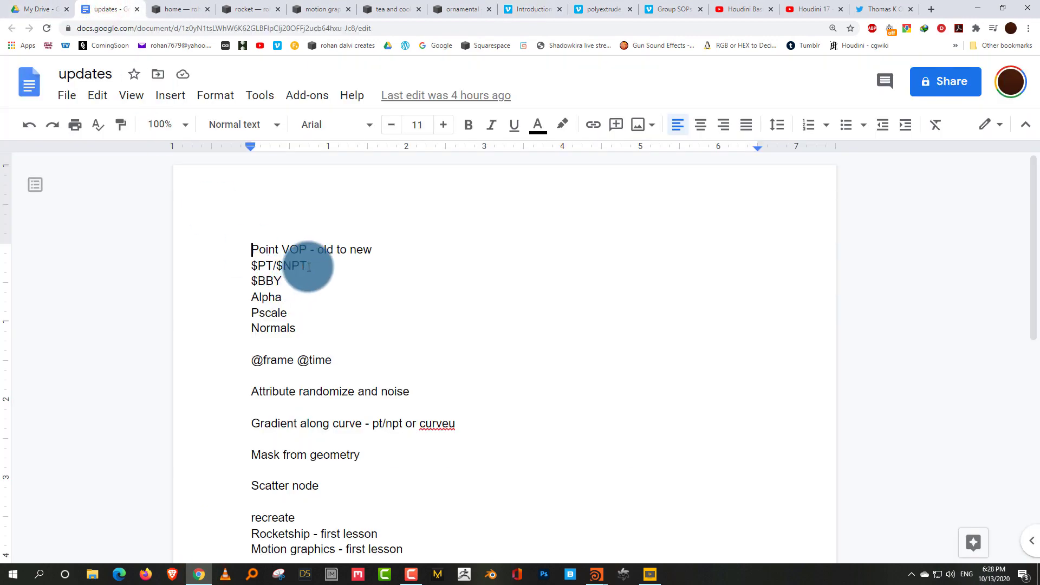
mouse_move(307, 266)
left_mouse_down()
mouse_move(251, 263)
mouse_move(306, 269)
left_mouse_up()
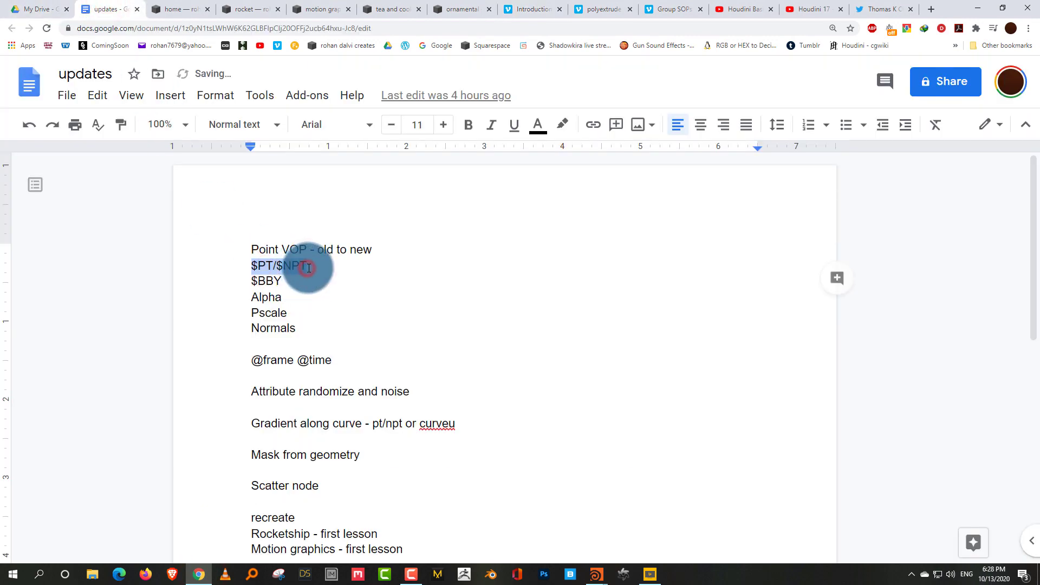
left_click(309, 267)
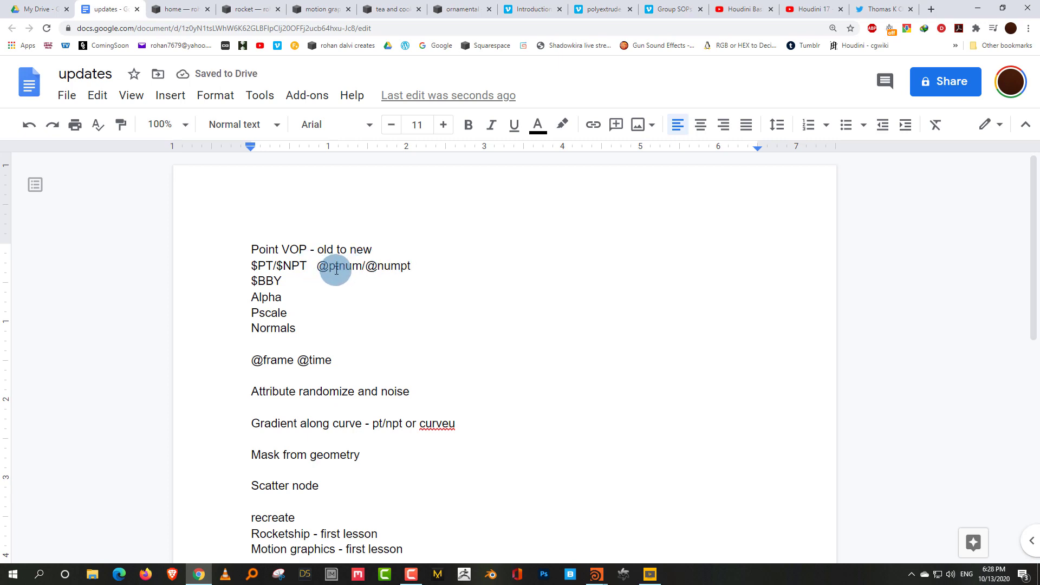
Step: Return to the untitled.hip scene in Houdini and add an Attribute VOP node beside the line
left_click(596, 574)
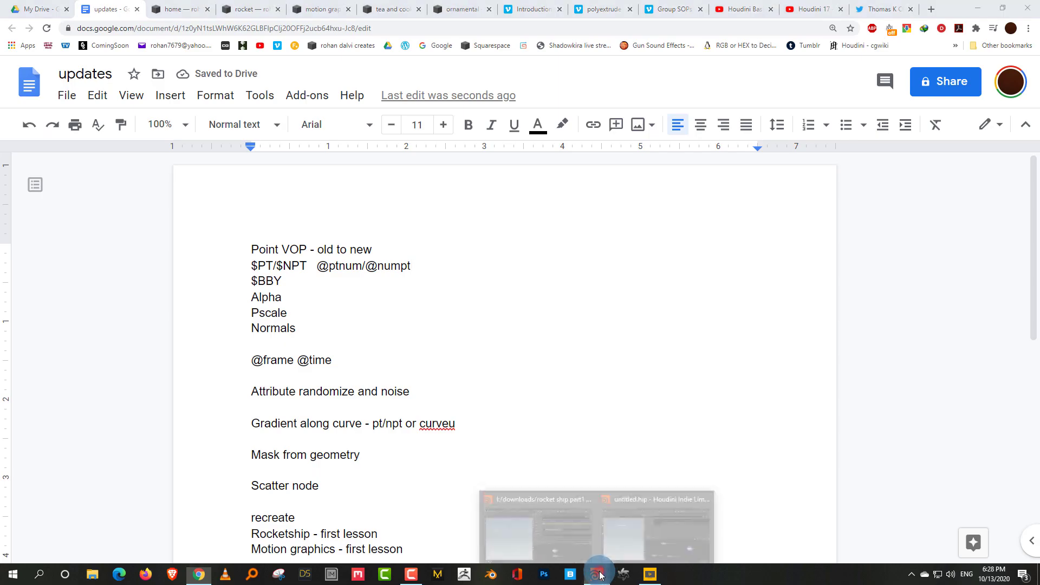
left_click(644, 532)
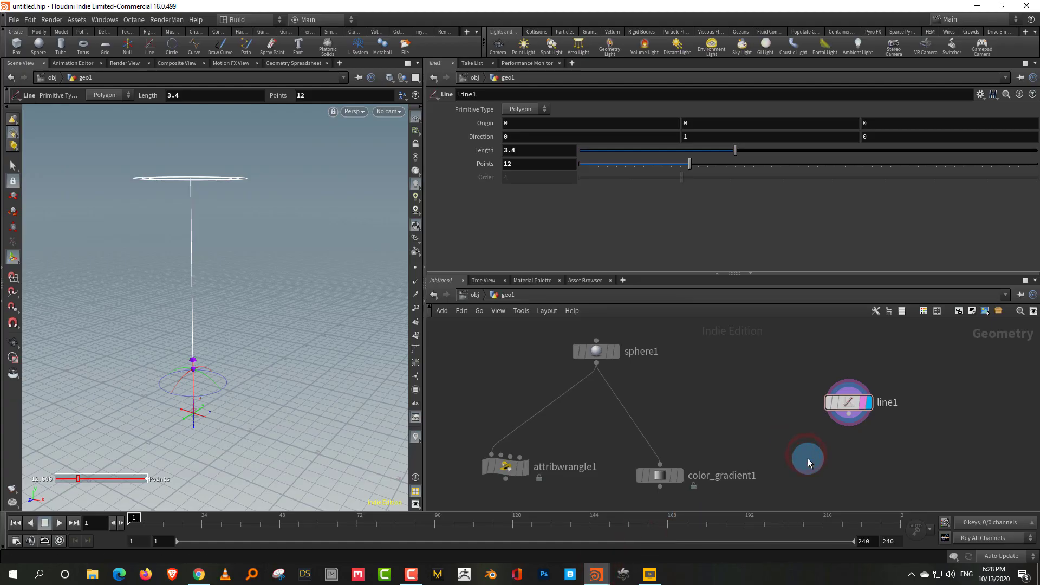
middle_click_drag(808, 459, 757, 428)
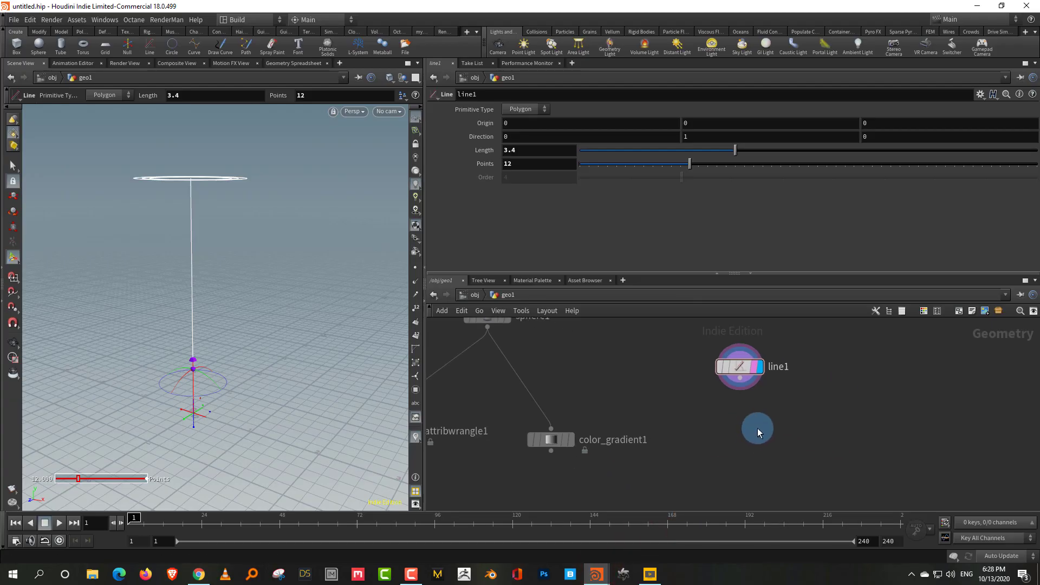
key("Tab")
type("a")
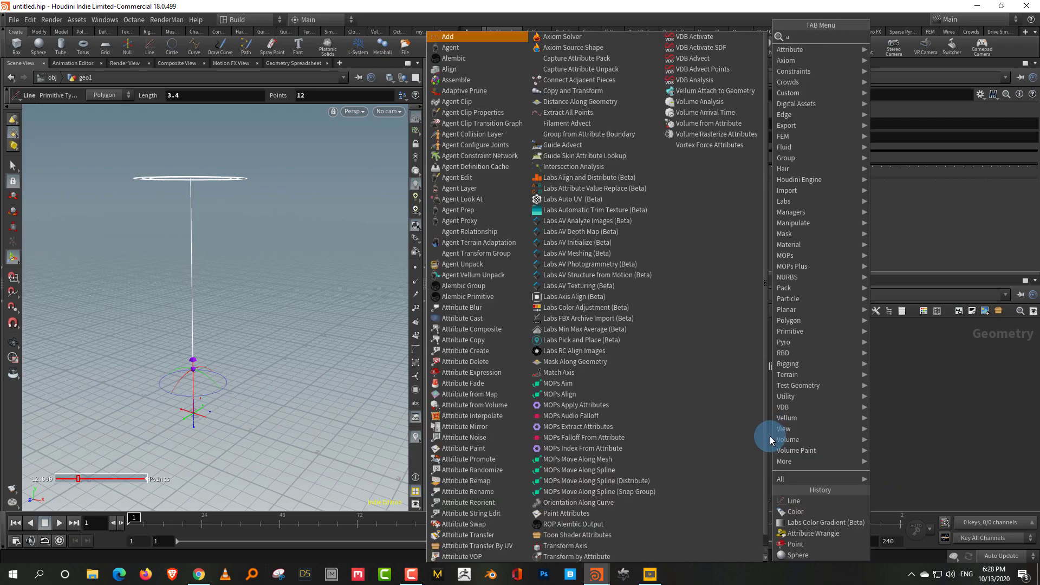
type("ttr")
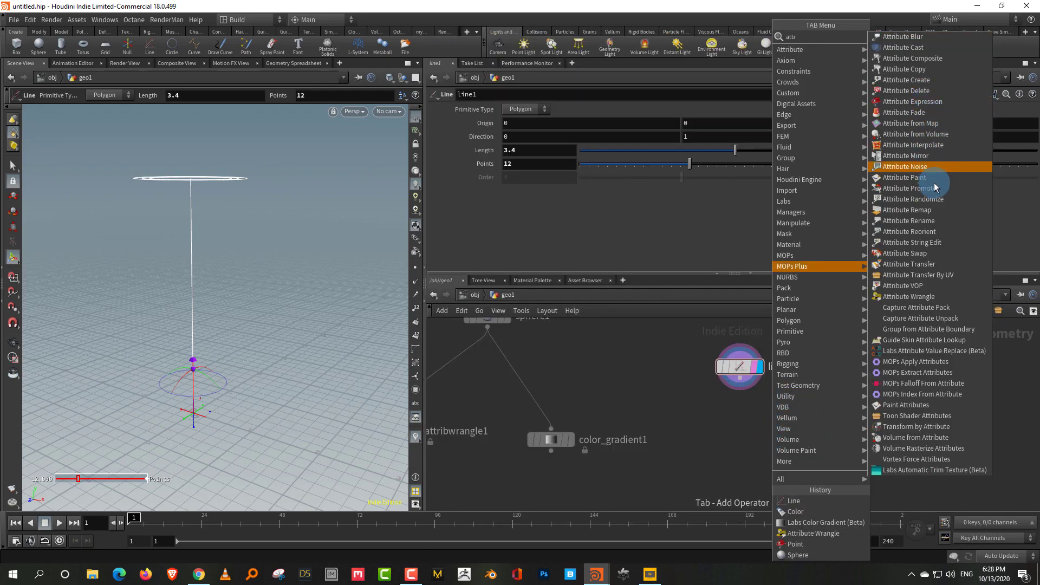
left_click(931, 286)
left_click(892, 389)
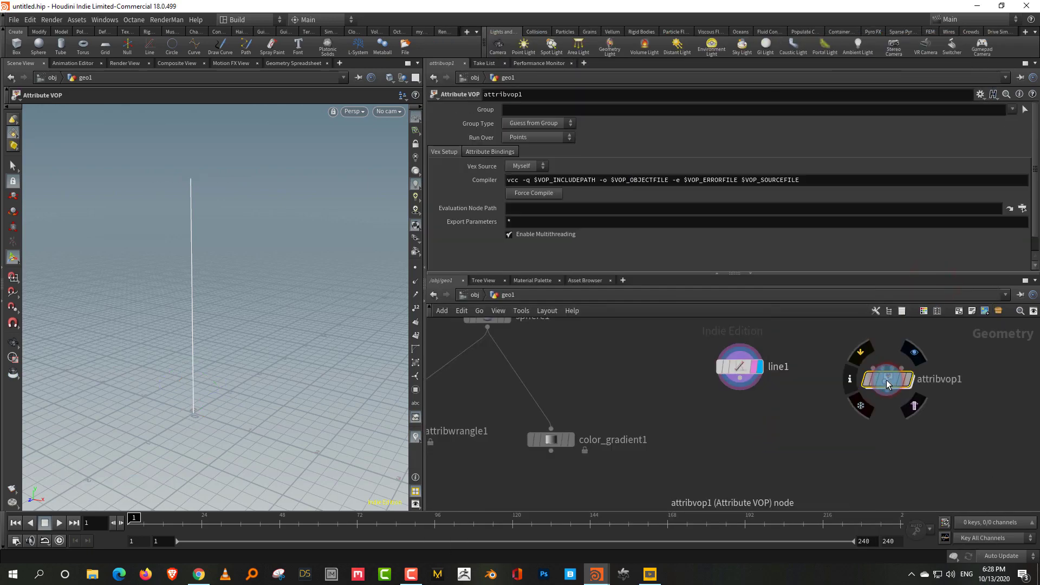
Step: Open the Attribute VOP's inner network and enlarge the network area to read the global parameters' outputs, including ptnum and numpt
double_click(874, 379)
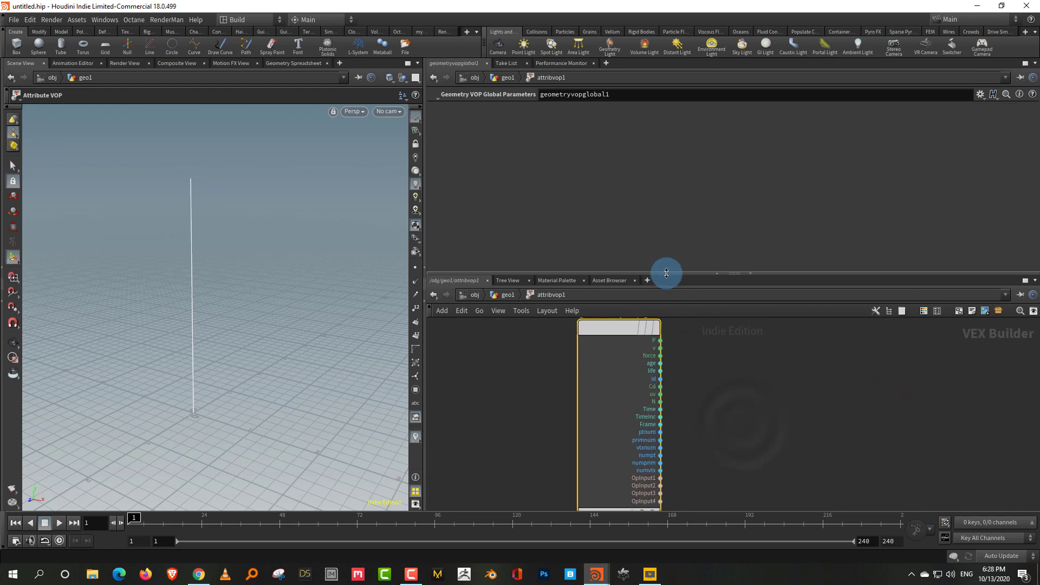
left_click_drag(667, 272, 688, 165)
scroll(696, 271, "up", 4)
right_click_drag(715, 350, 715, 337)
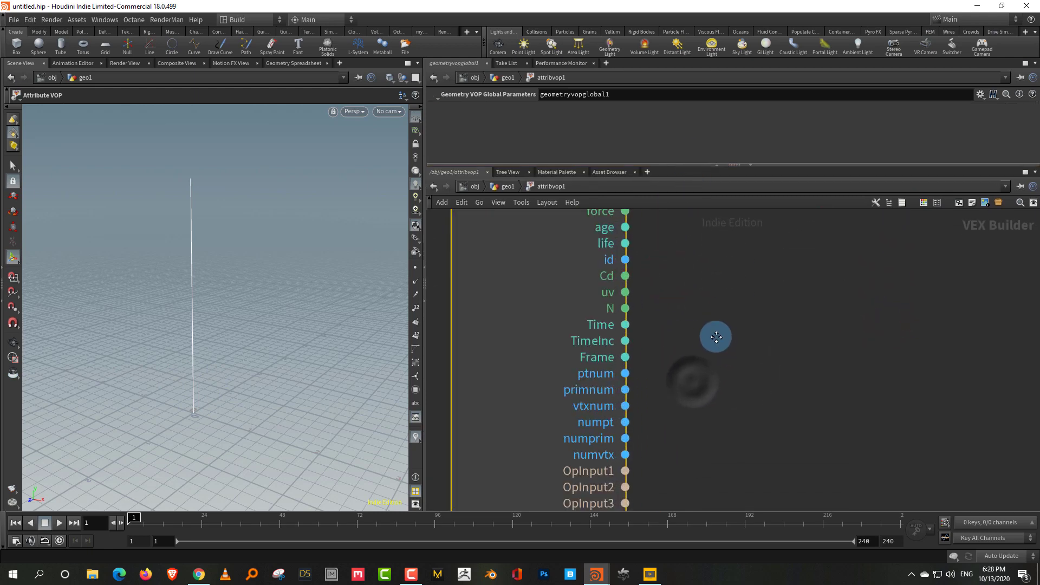
Step: Examine the global parameters node's outputs, including Time, Frame, ptnum and numpt, next to the output node
middle_click_drag(667, 291, 683, 352)
middle_click_drag(684, 401, 675, 338)
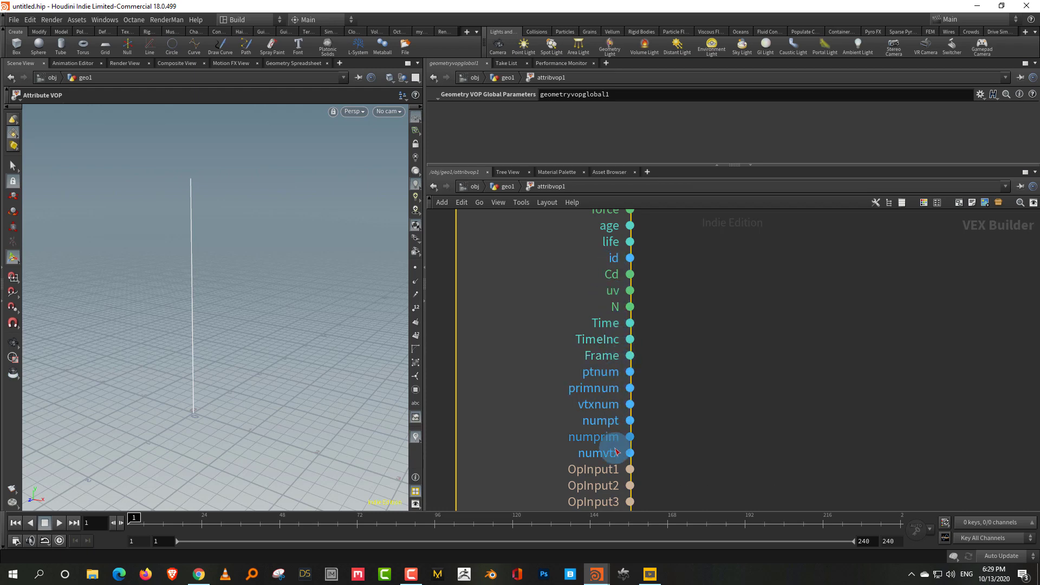
middle_click_drag(671, 337, 664, 373)
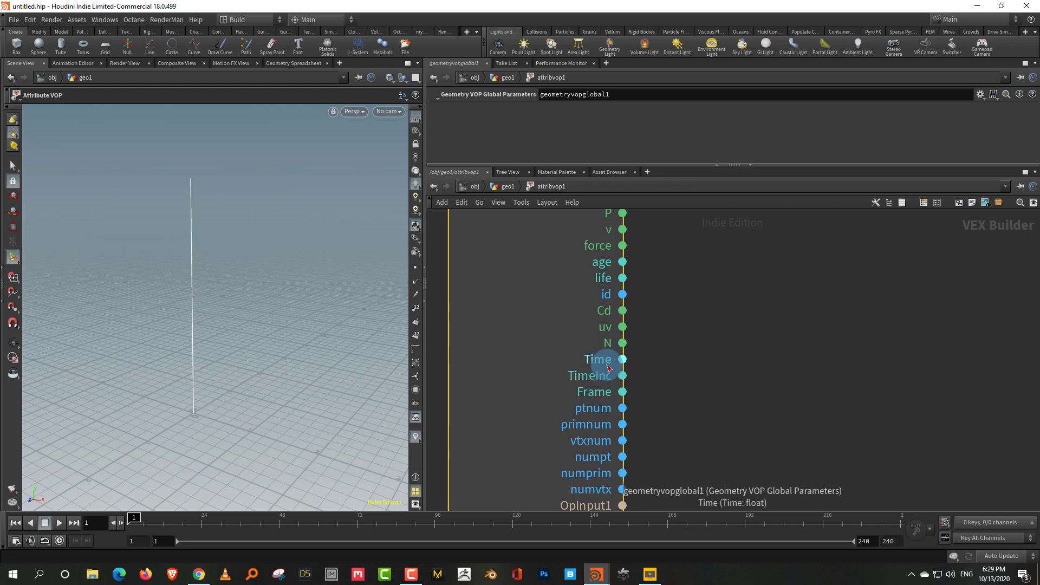
scroll(692, 343, "down", 4)
middle_click_drag(691, 343, 645, 379)
left_click_drag(809, 211, 845, 307)
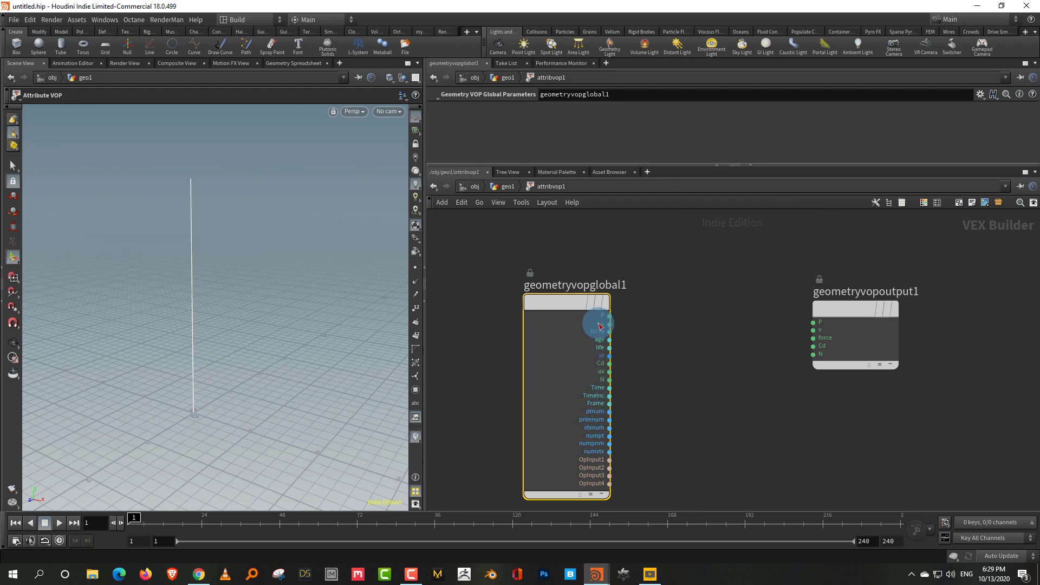
Step: Go back up to the geo1 network and delete the Attribute VOP node, keeping only the line
left_click(511, 186)
left_click_drag(746, 314, 790, 310)
left_click(835, 362)
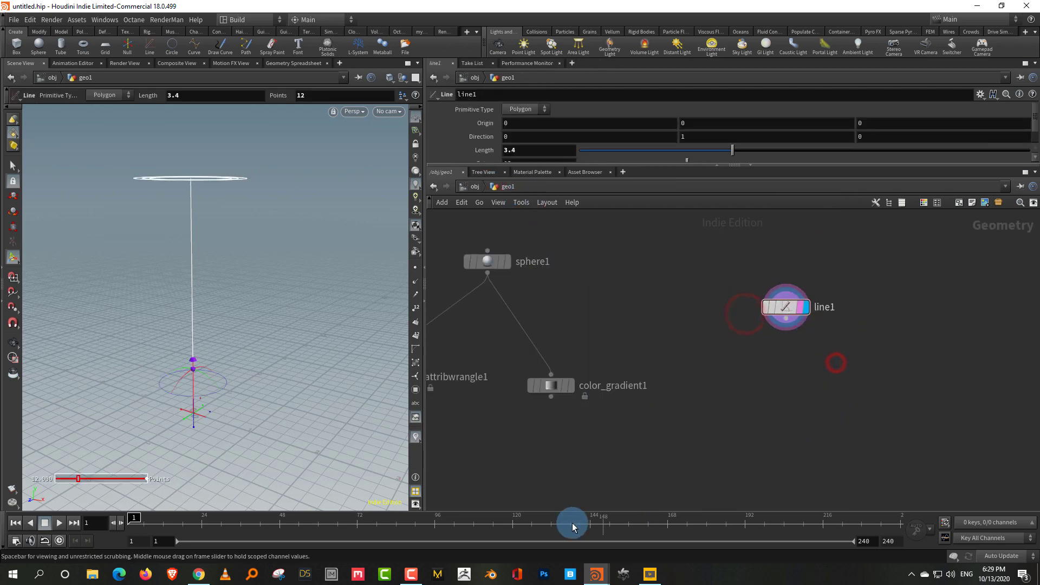
left_click(199, 574)
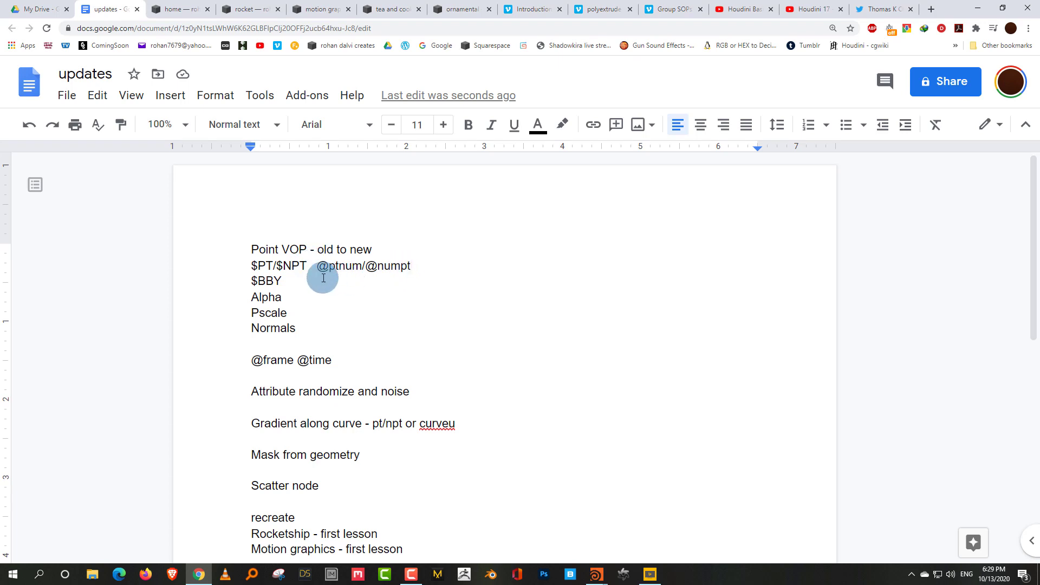
left_click_drag(351, 269, 410, 266)
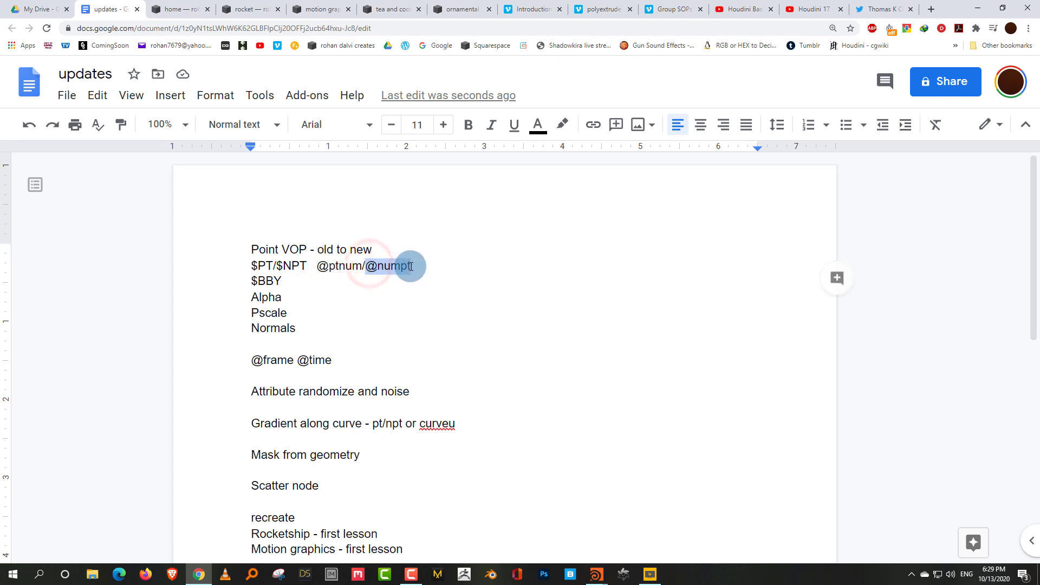
double_click(431, 271)
left_click(415, 270)
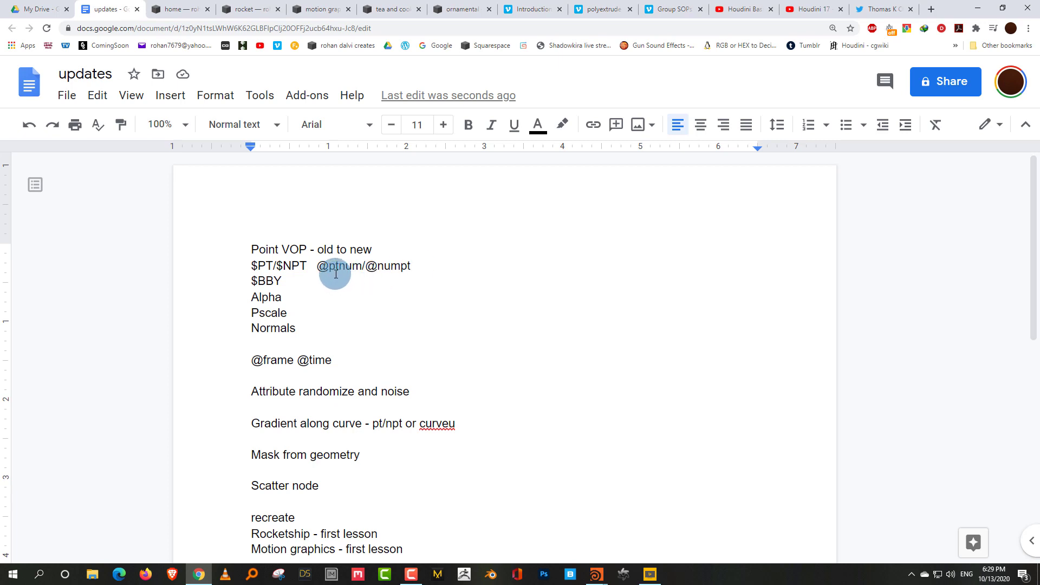
left_click(317, 265)
type("float(")
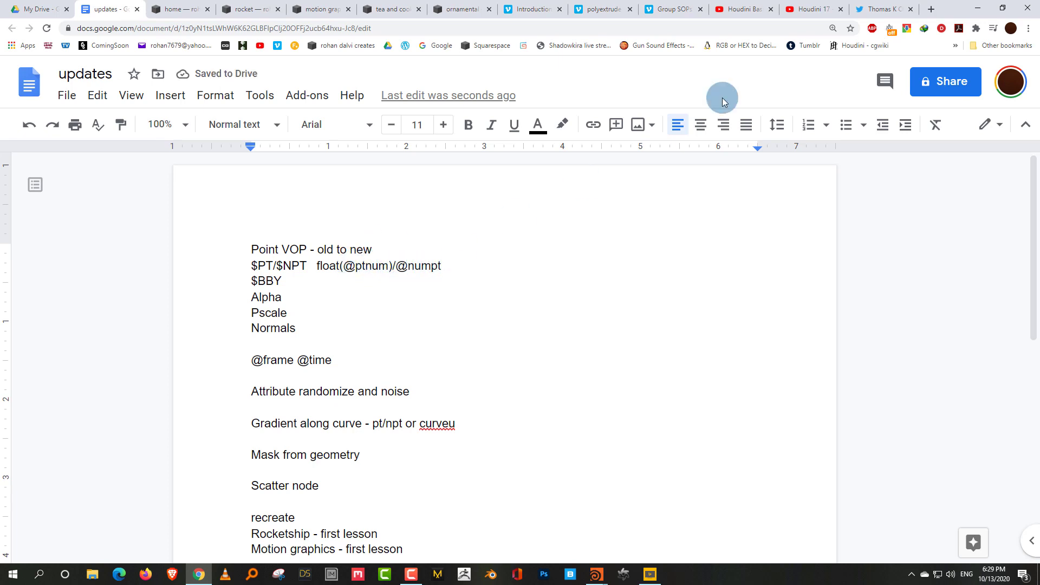
Step: Return to Houdini, enlarge the parameter area and add an Attribute Wrangle connected below the line node
left_click(978, 8)
middle_click_drag(788, 415, 765, 440)
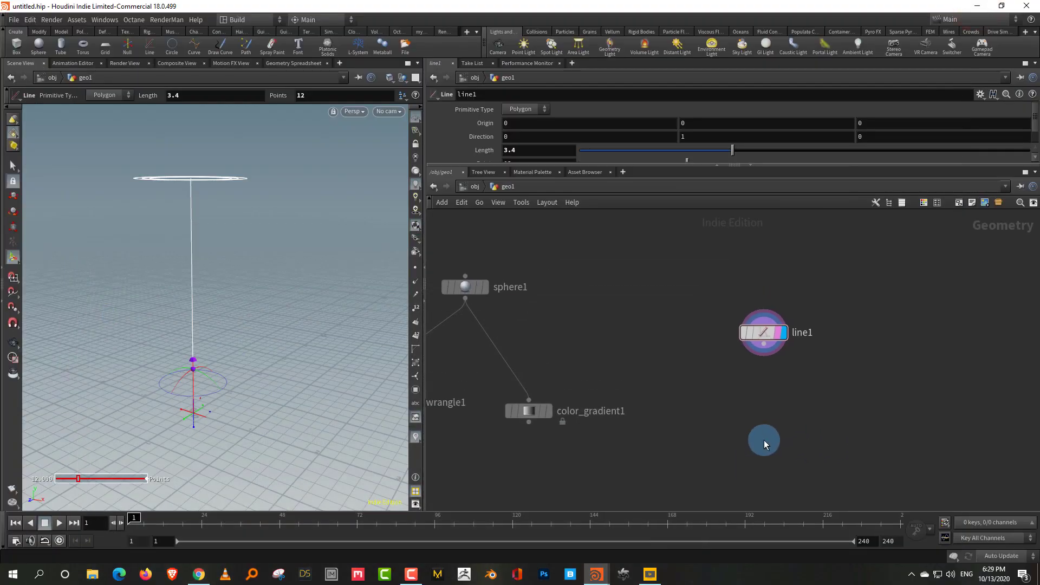
right_click_drag(761, 421, 765, 407)
left_click_drag(780, 164, 759, 251)
left_click_drag(761, 358, 751, 384)
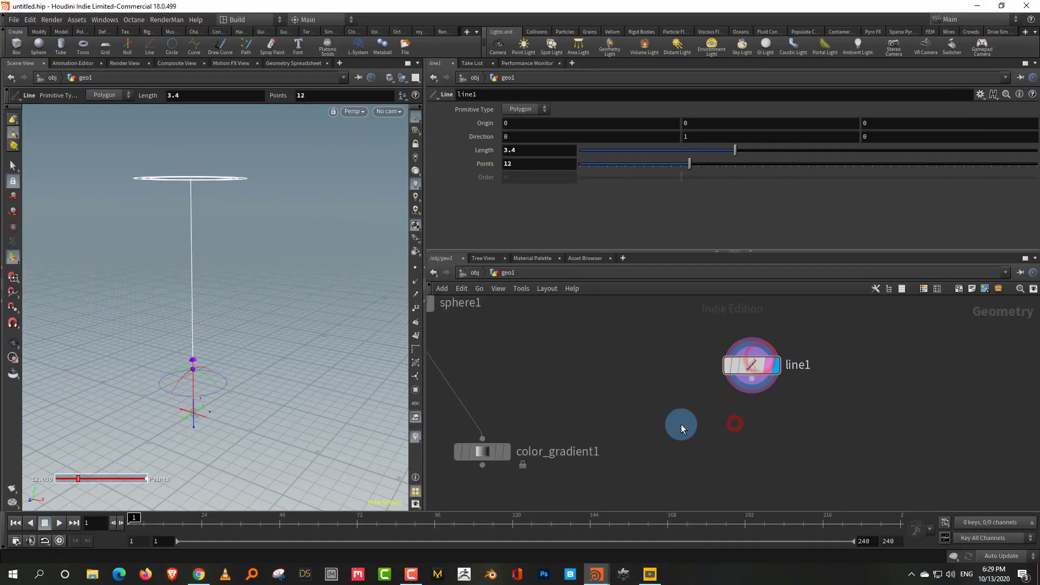
right_click(706, 431)
type("wrang")
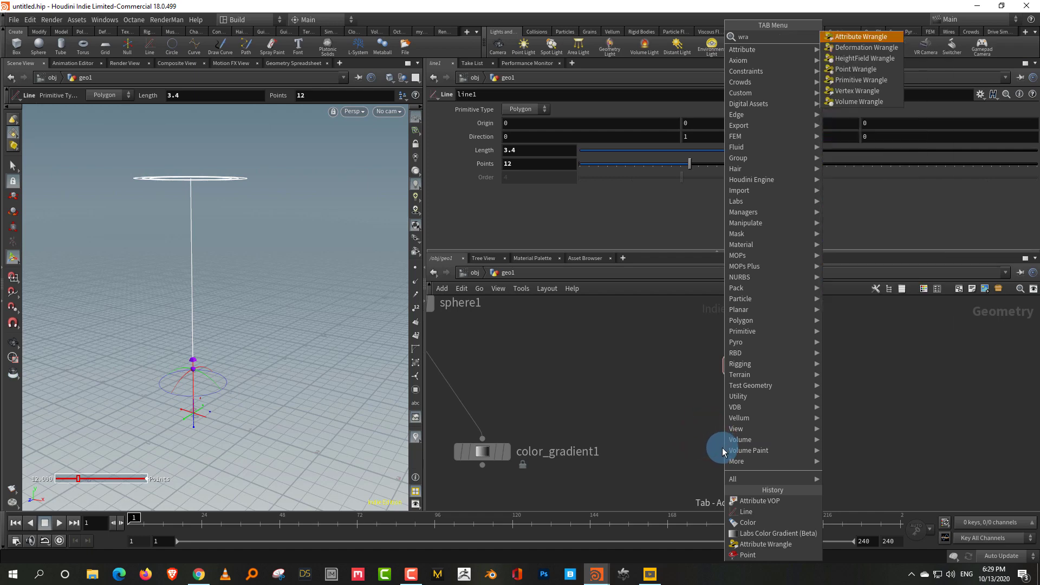
left_click(867, 37)
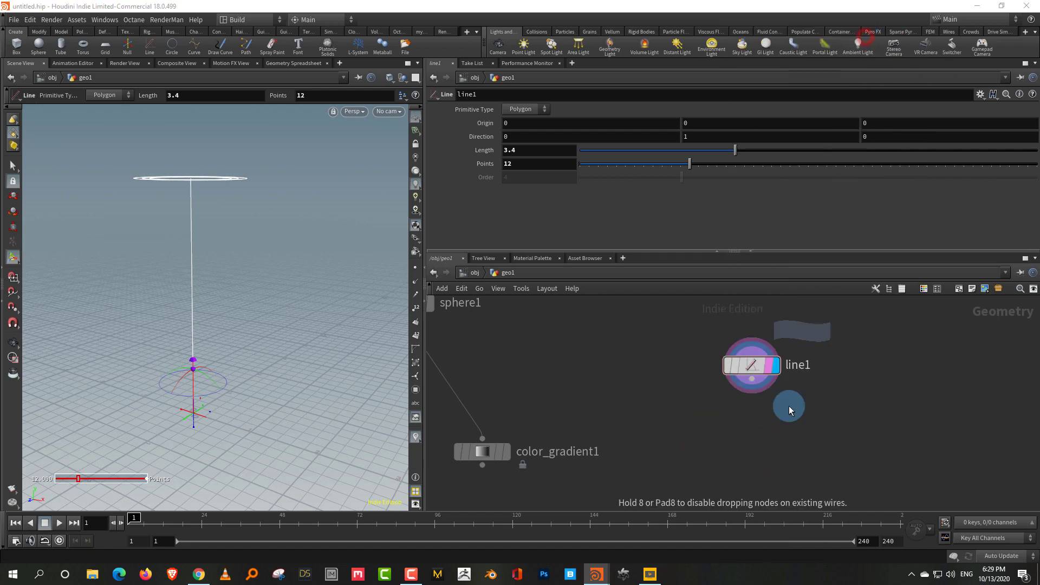
left_click(761, 431)
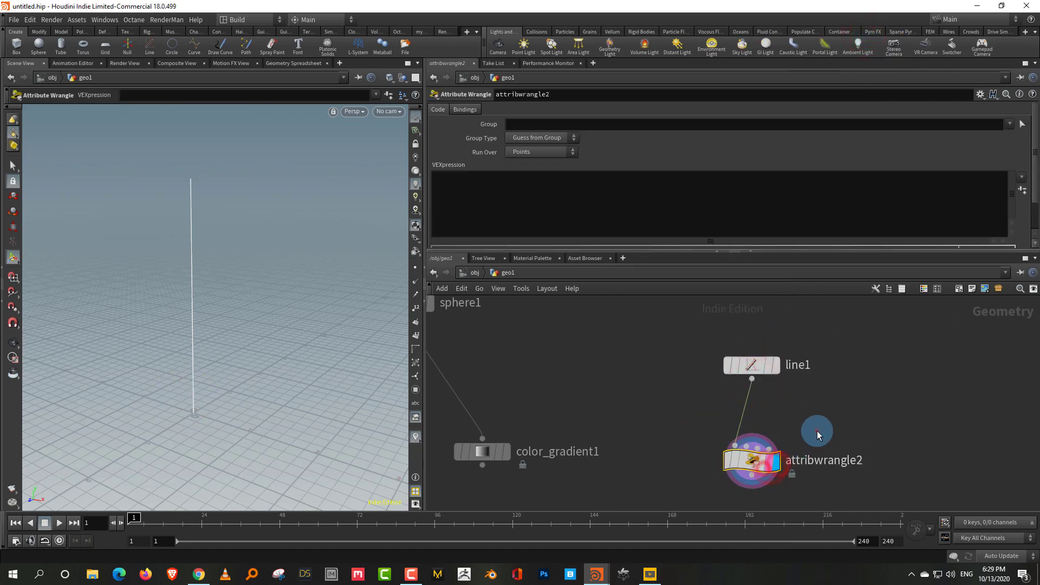
left_click(539, 193)
type("f")
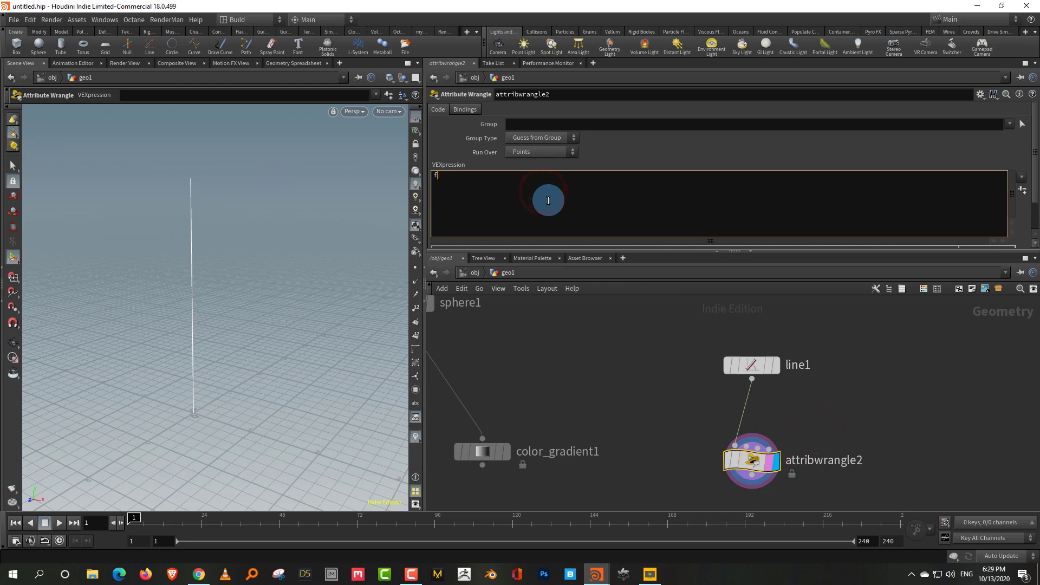
type("@fade =")
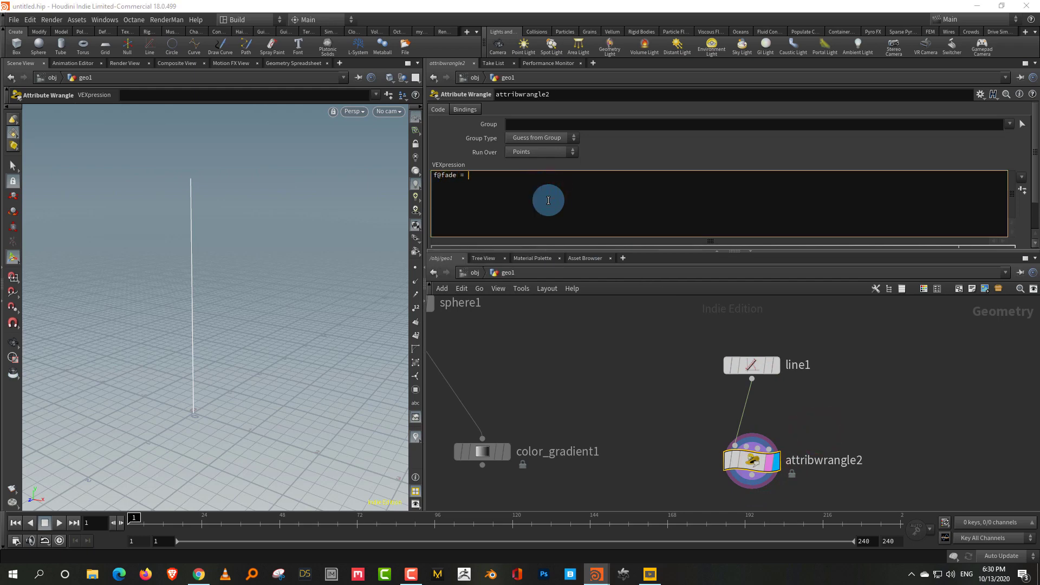
type(" float(@ptnum)/@numpt;")
left_click(683, 423)
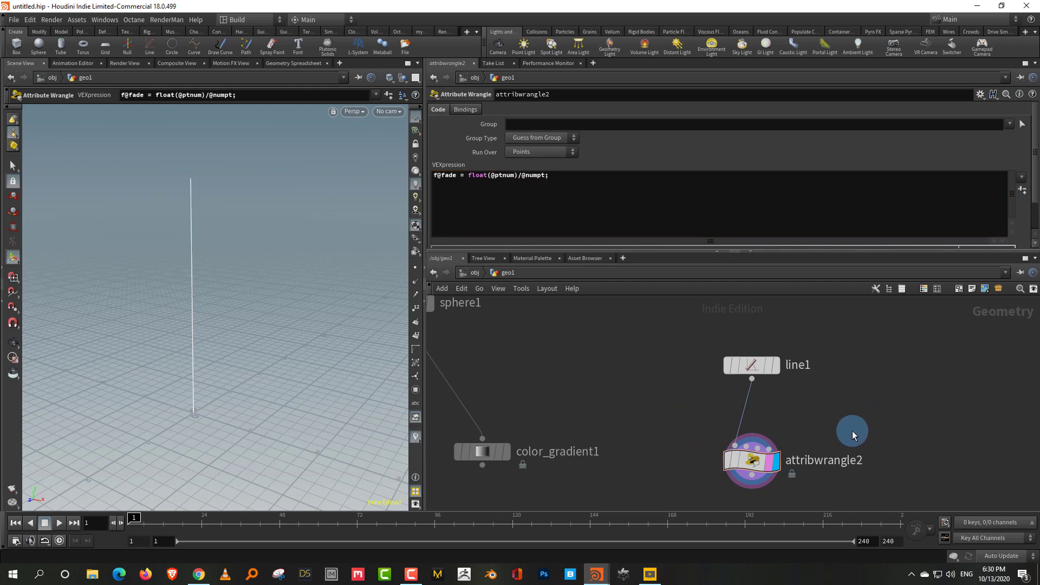
Step: Add a Color node connected below the line's Attribute Wrangle
middle_click_drag(813, 489, 814, 433)
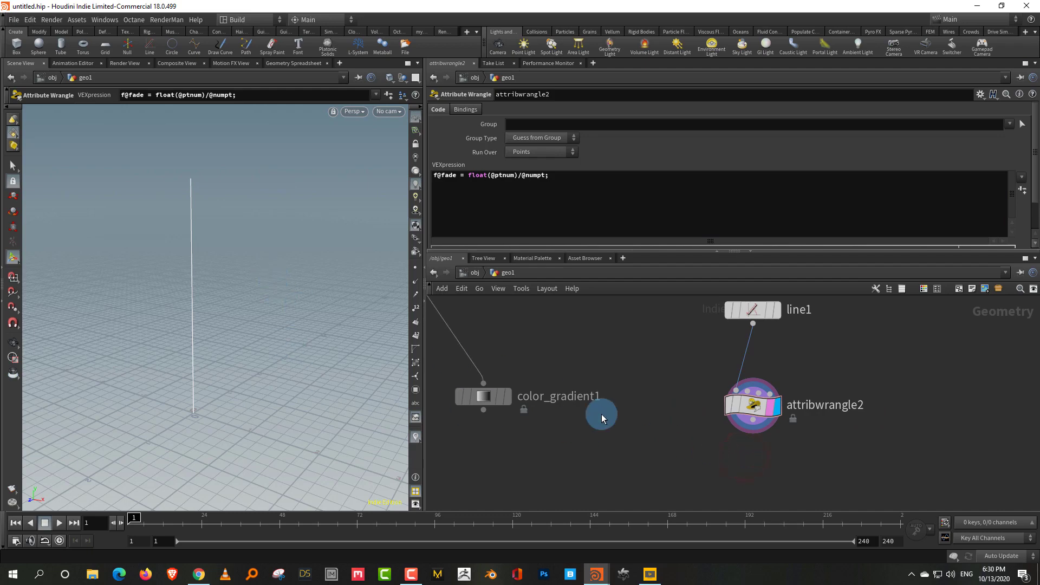
right_click(764, 481)
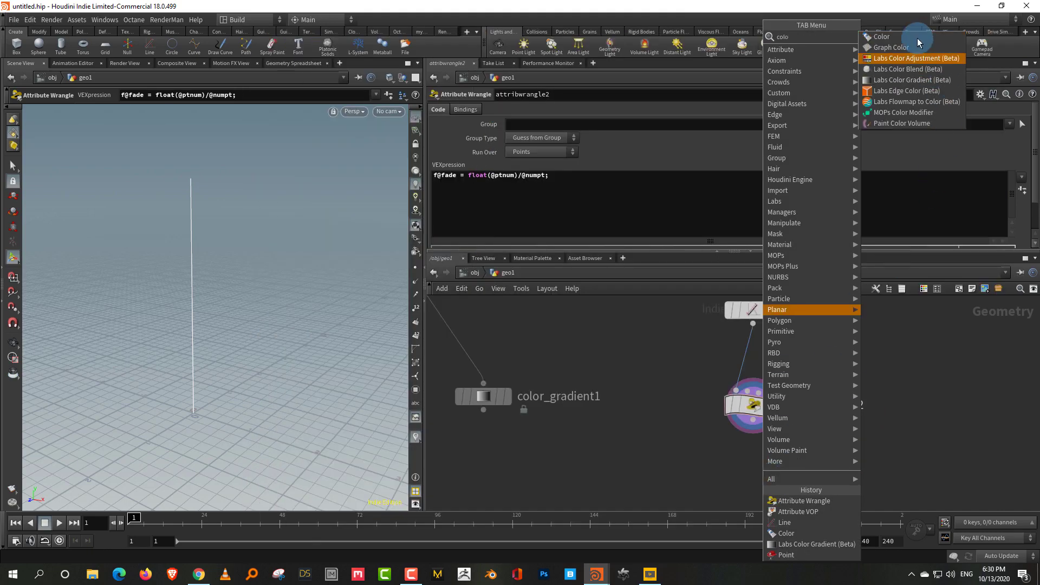
left_click(897, 89)
left_click(753, 488)
Step: Set the Color node's color type to Ramp from Attribute and its attribute to fade
left_click(542, 163)
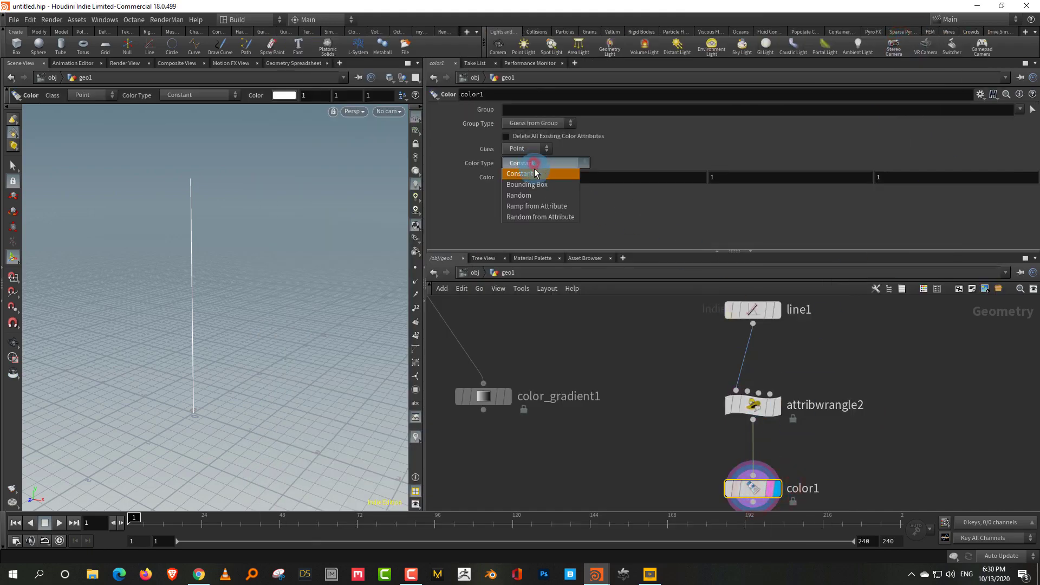
left_click(539, 207)
left_click(1031, 176)
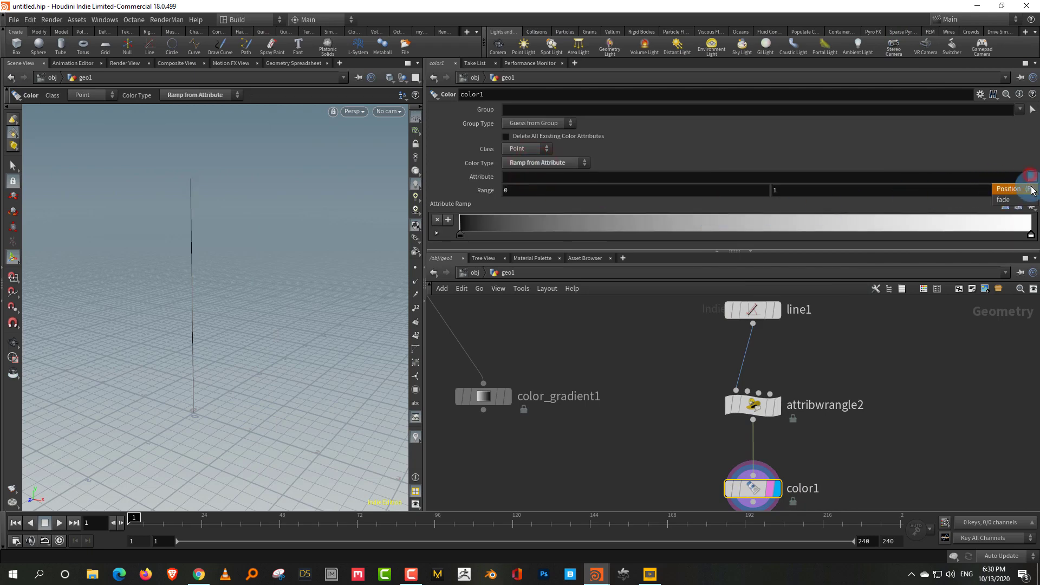
left_click(1028, 202)
key("Escape")
left_click_drag(269, 382, 286, 367)
key("Return")
left_click(464, 234)
left_click_drag(499, 234, 401, 236)
left_click_drag(1031, 239, 1035, 265)
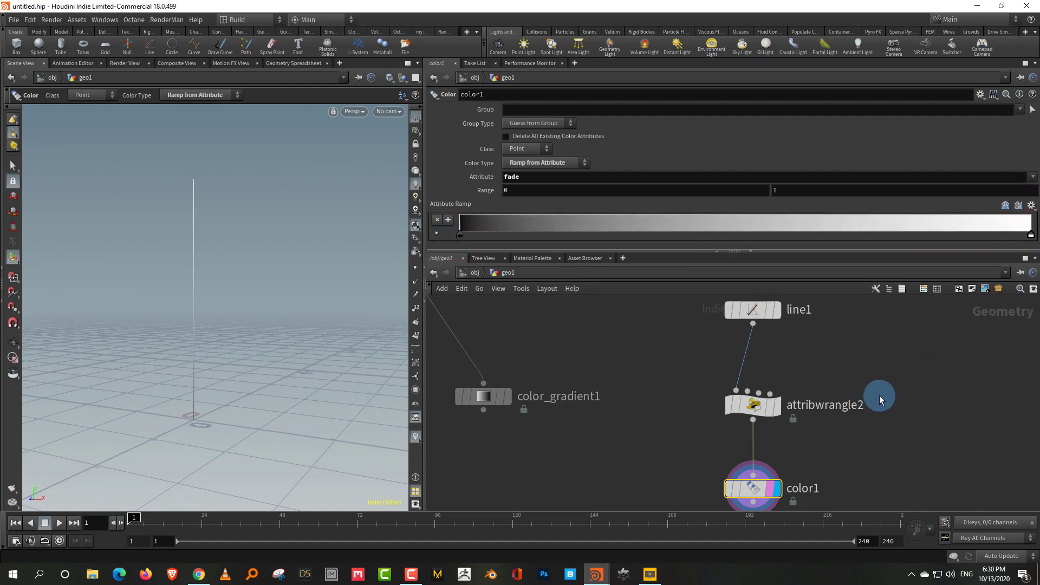
Step: Display the line node with its point markers to check the points, and redisplay the Color node's result
middle_click_drag(879, 396, 855, 446)
left_click_drag(728, 362, 745, 336)
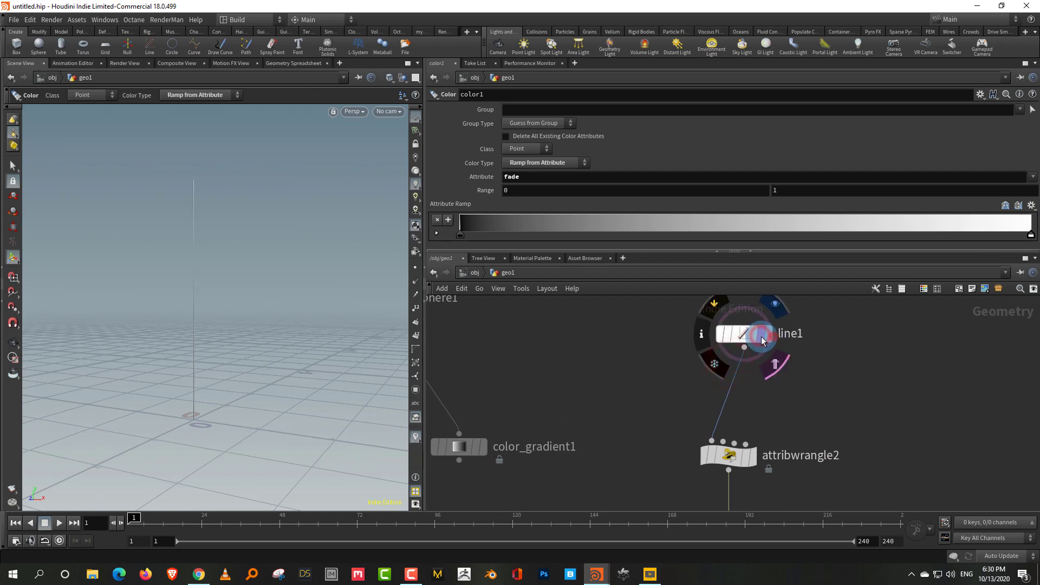
left_click(762, 336)
left_click(416, 268)
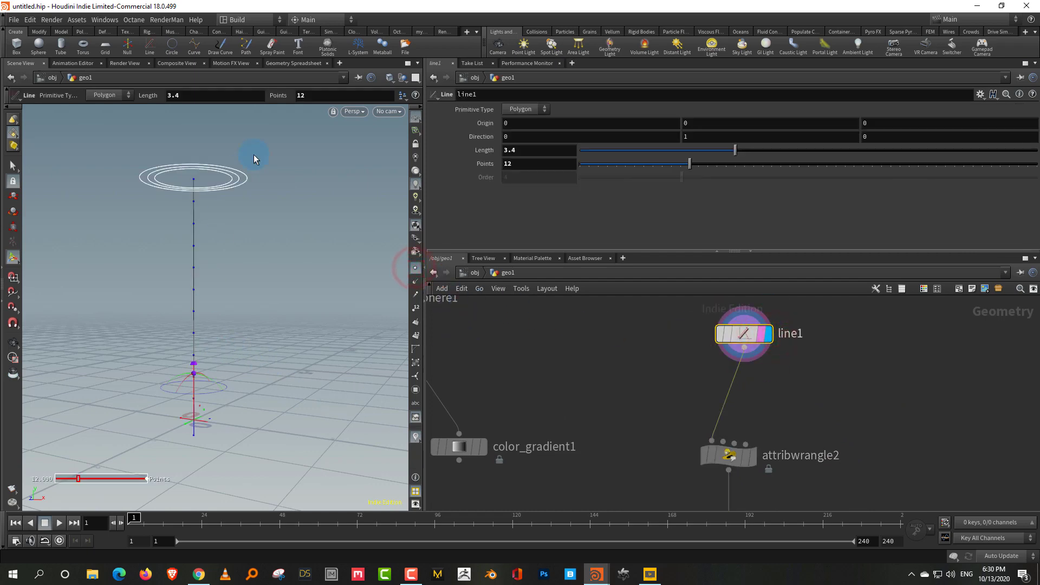
middle_click_drag(834, 390, 850, 307)
left_click(767, 456)
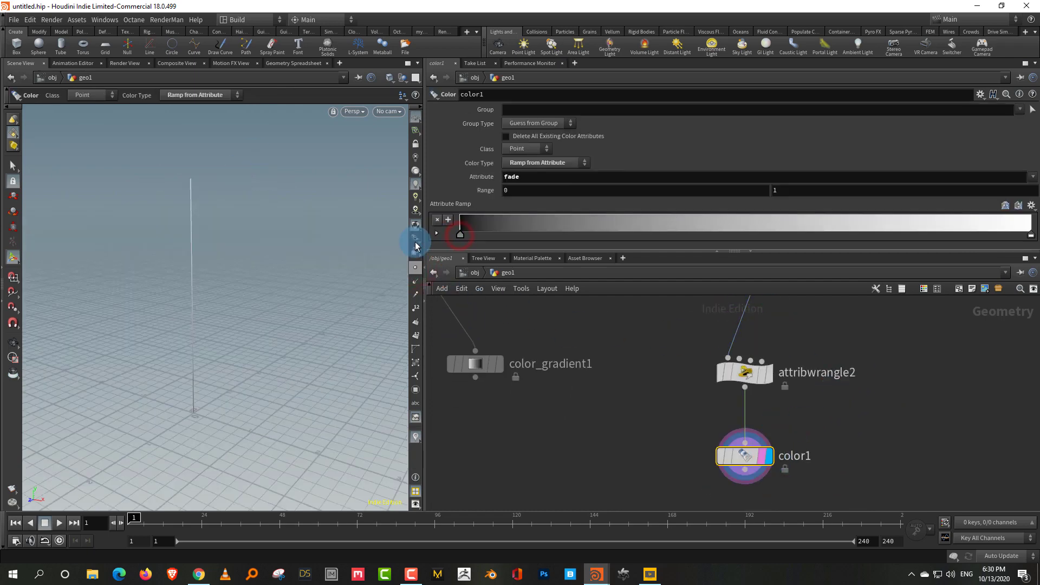
Step: Insert a Point Jitter node between the line and the Attribute Wrangle and set its scale to 0.21
middle_click_drag(858, 408, 812, 450)
key("Tab")
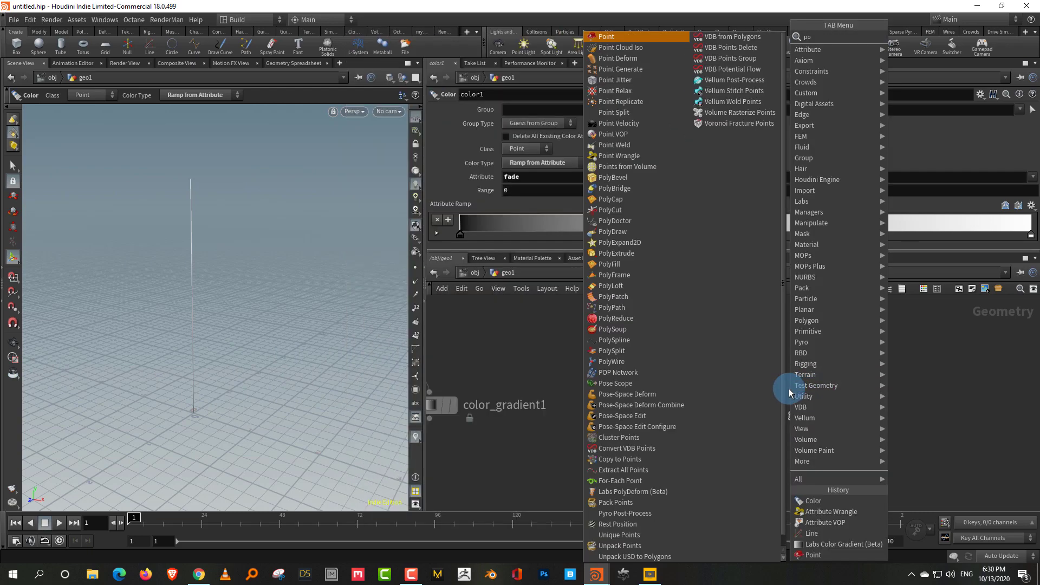
type("poi")
mouse_move(791, 391)
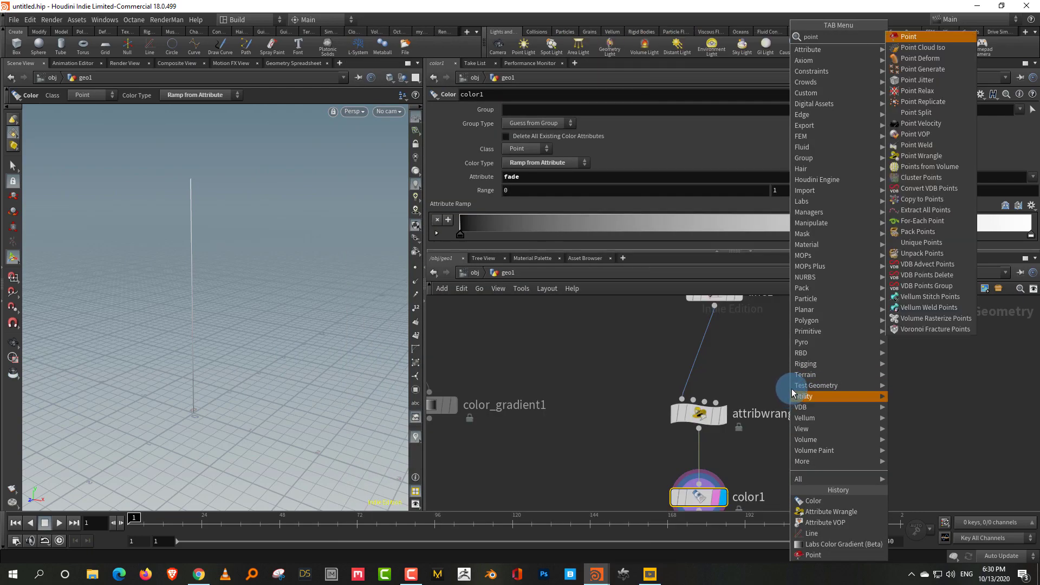
left_click(928, 81)
left_click(704, 345)
left_click(834, 352)
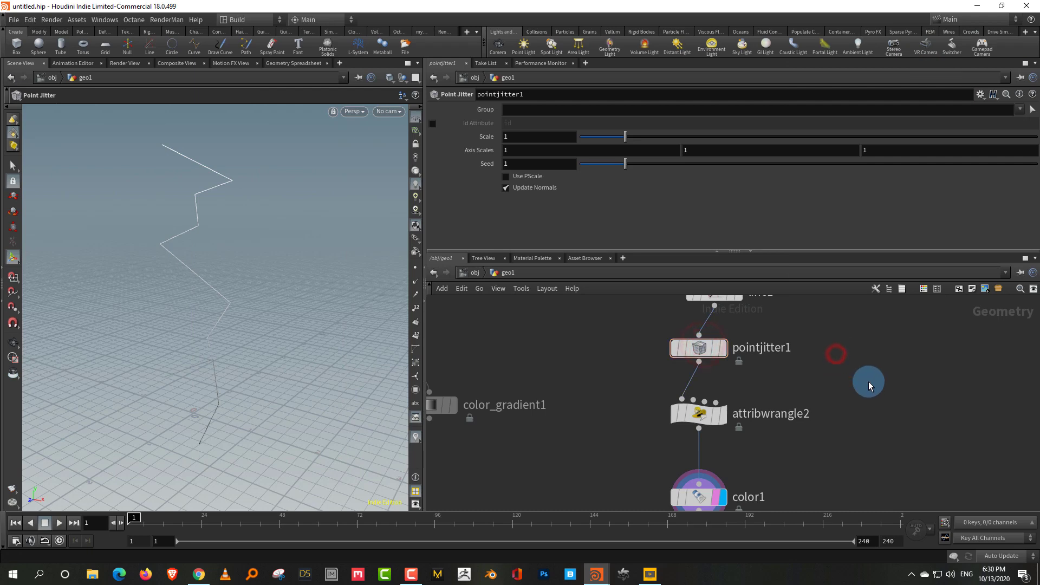
left_click_drag(625, 137, 589, 137)
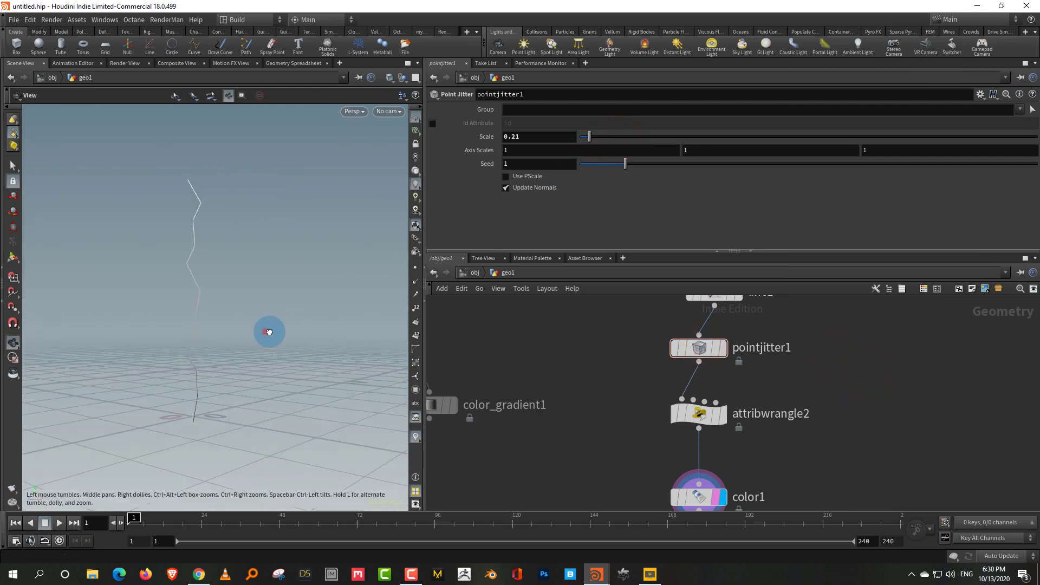
mouse_move(264, 332)
left_mouse_down()
mouse_move(297, 332)
mouse_move(281, 339)
left_mouse_up()
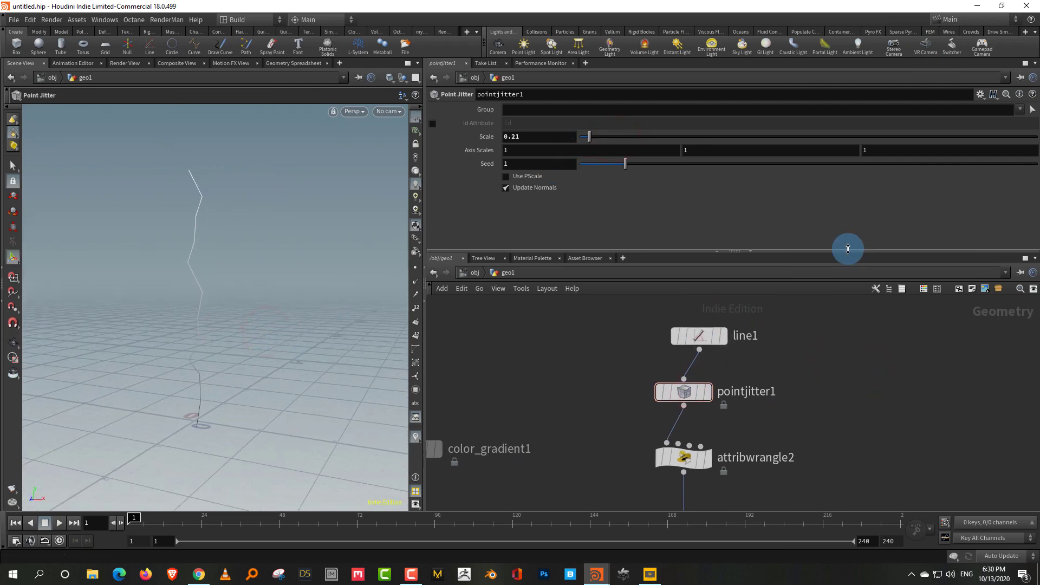
Step: Enlarge the network area and move the line and Point Jitter nodes up to leave room above the wrangle
left_click_drag(830, 251, 825, 157)
left_click_drag(284, 366, 369, 362)
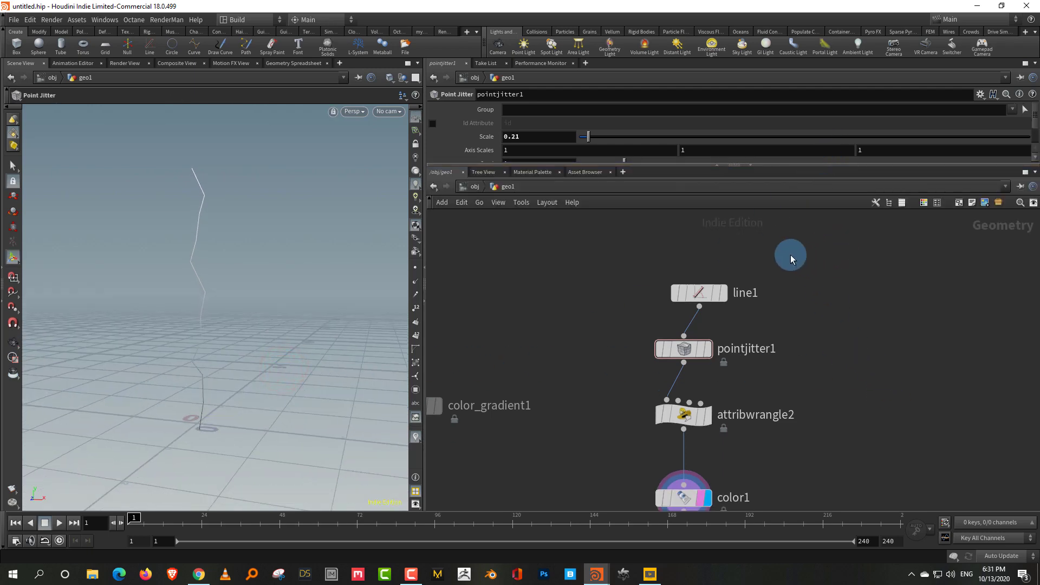
left_click_drag(792, 251, 684, 315)
left_click(811, 286)
left_click(819, 337)
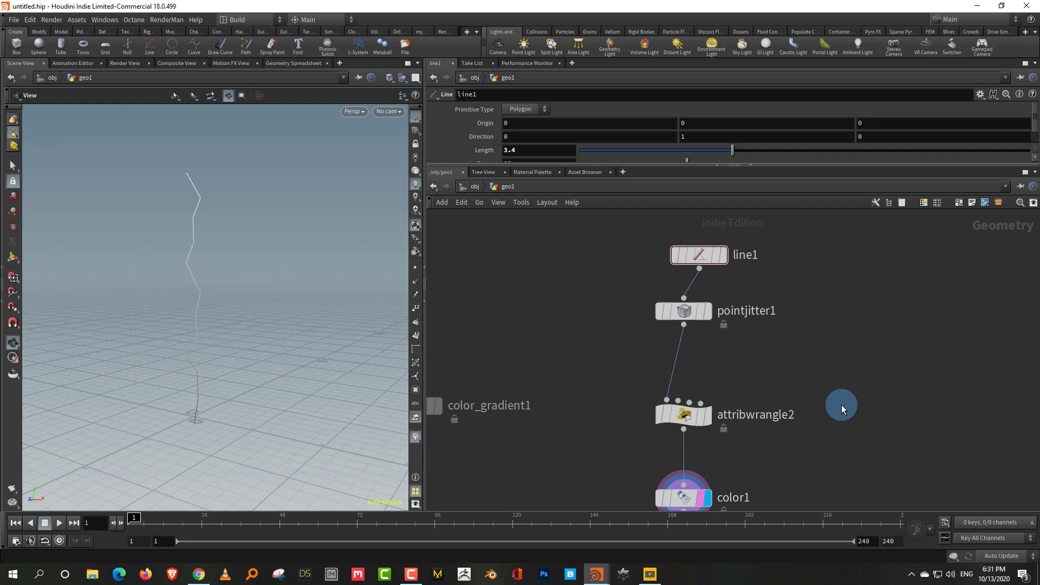
Step: Select the line's Attribute Wrangle and enlarge the parameter area to review its VEX expression
left_click_drag(766, 377, 670, 419)
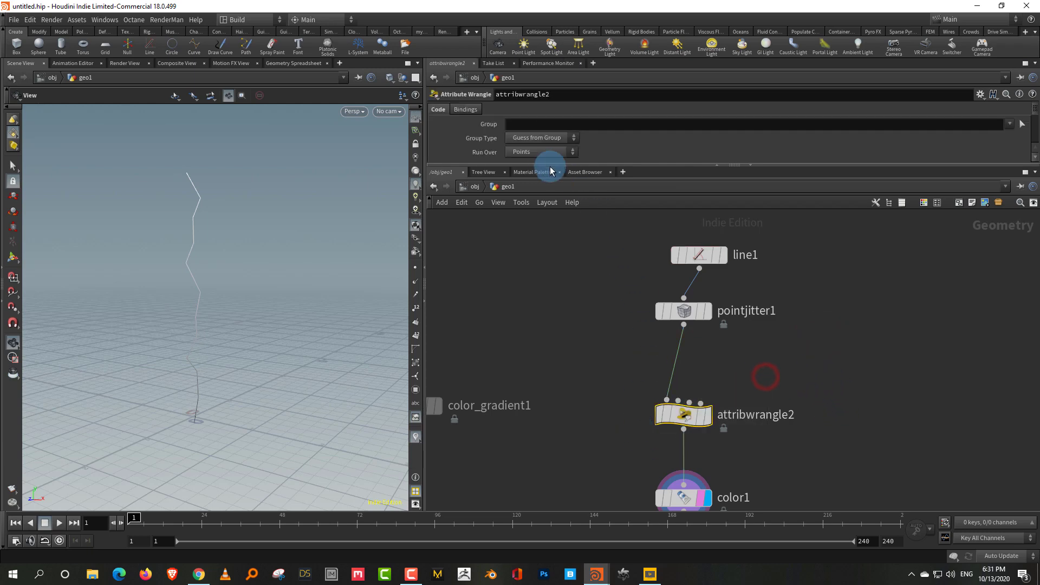
left_click_drag(549, 167, 551, 261)
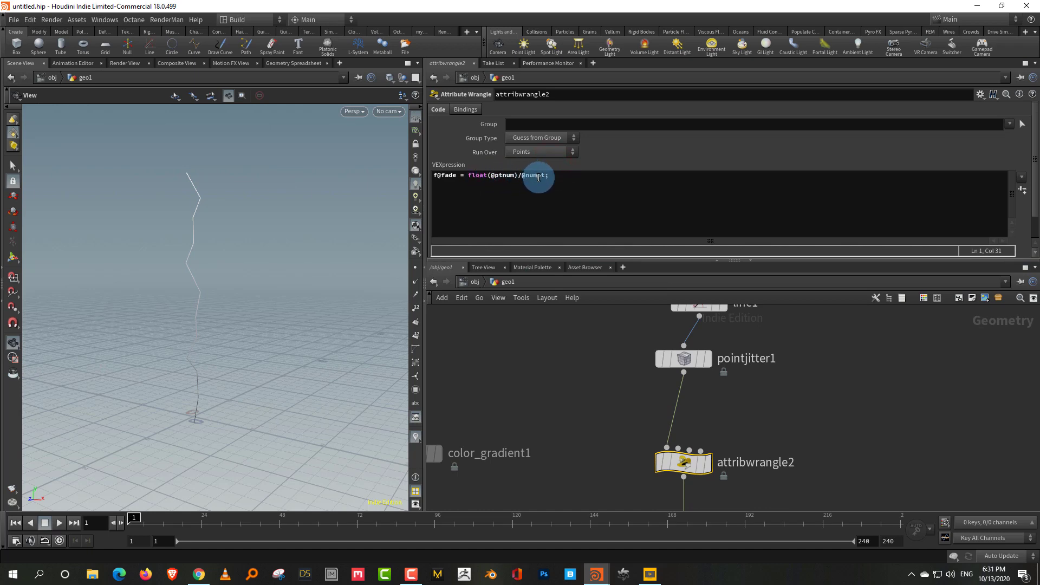
left_click(833, 386)
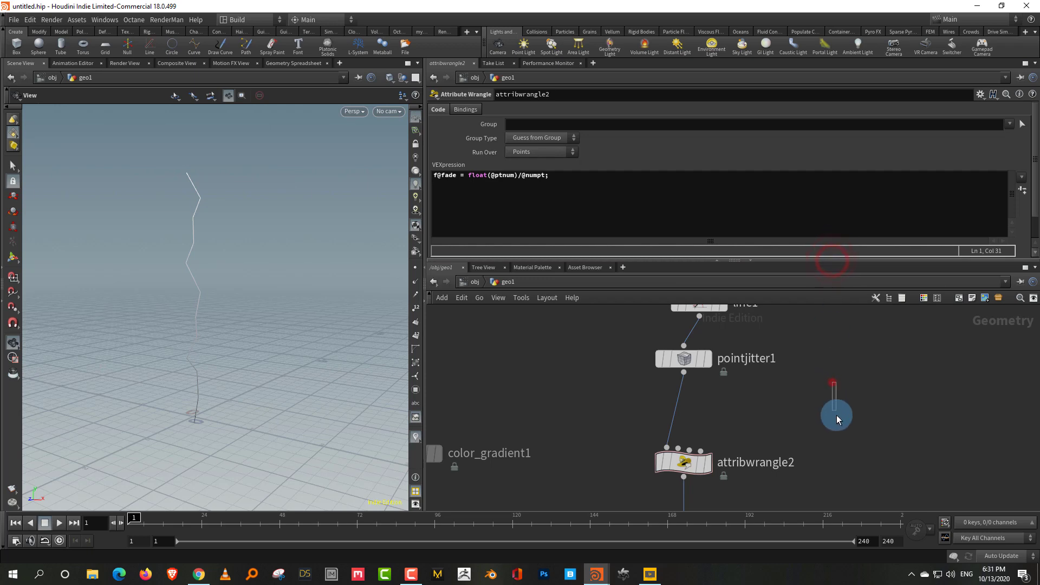
Step: Add a Resample node fed directly by the line and display its result with point markers
left_click(824, 381)
key("Tab")
type("res")
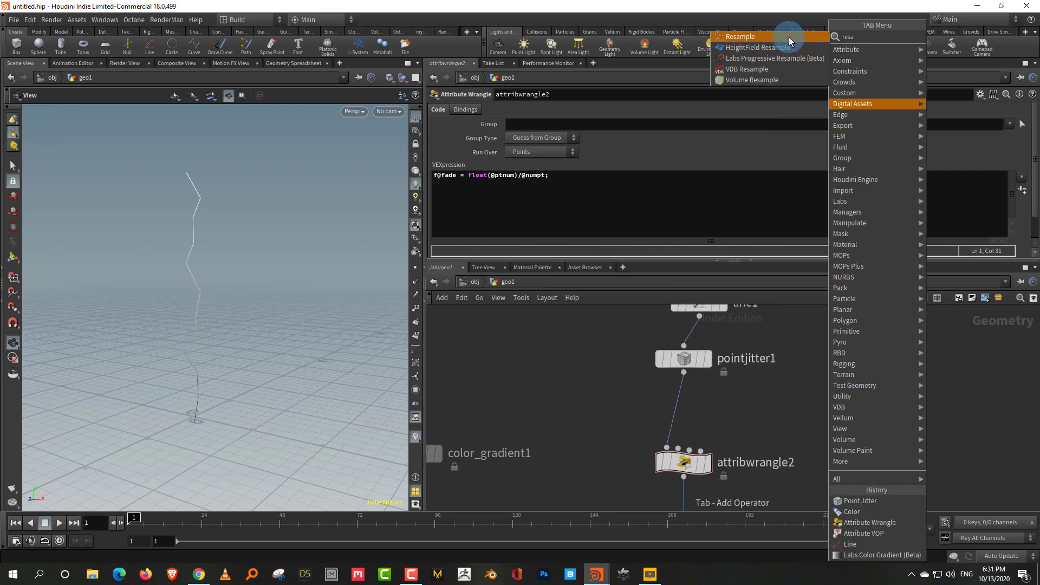
left_click(796, 37)
left_click(849, 436)
left_click_drag(701, 318, 855, 427)
left_click(870, 436)
left_click(416, 267)
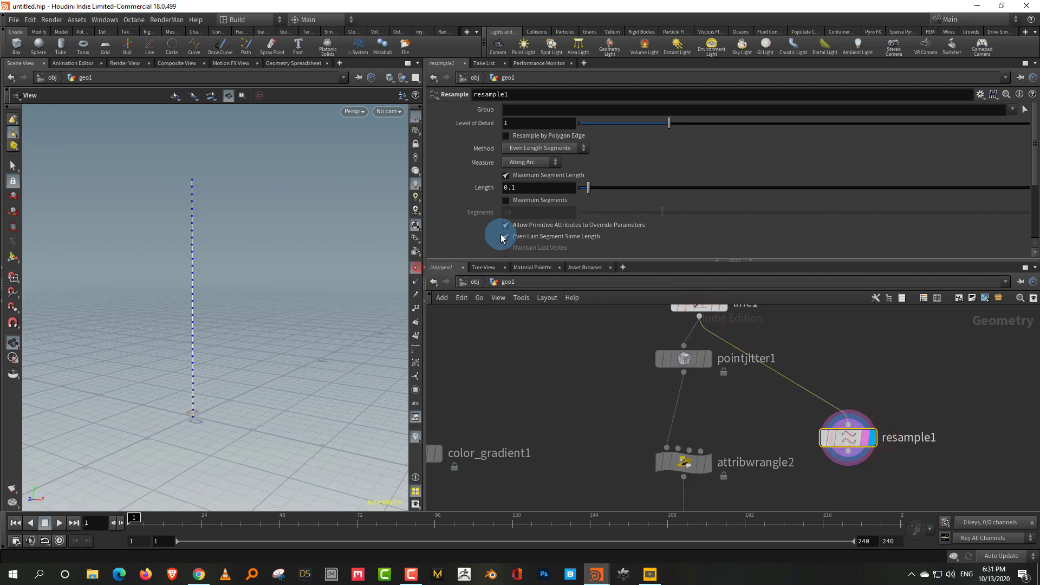
Step: Disable the Resample node's Maximum Segment Length and enable its Curve U Attribute as curveu
left_click_drag(584, 192, 585, 192)
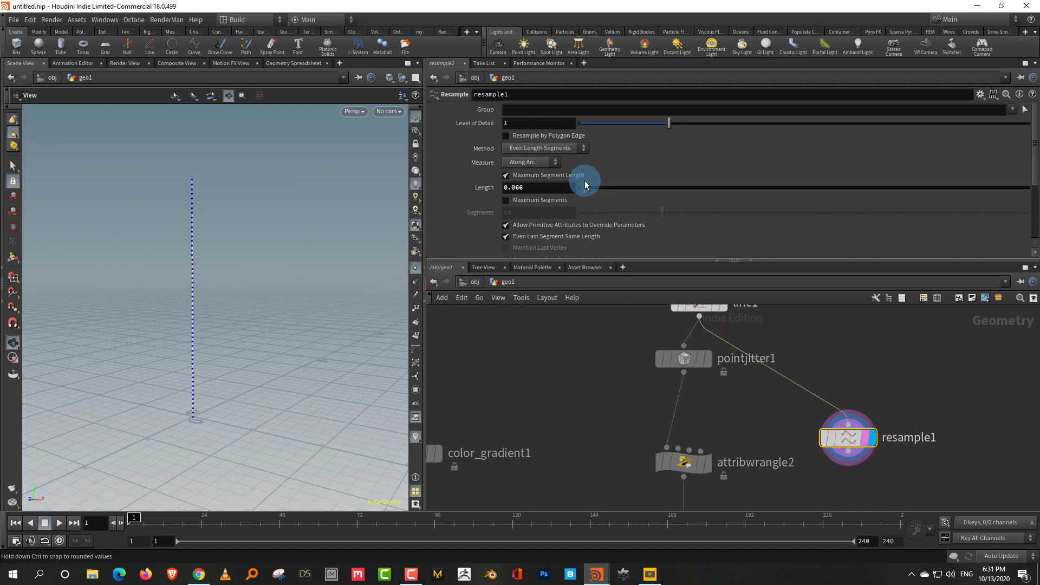
left_click(580, 175)
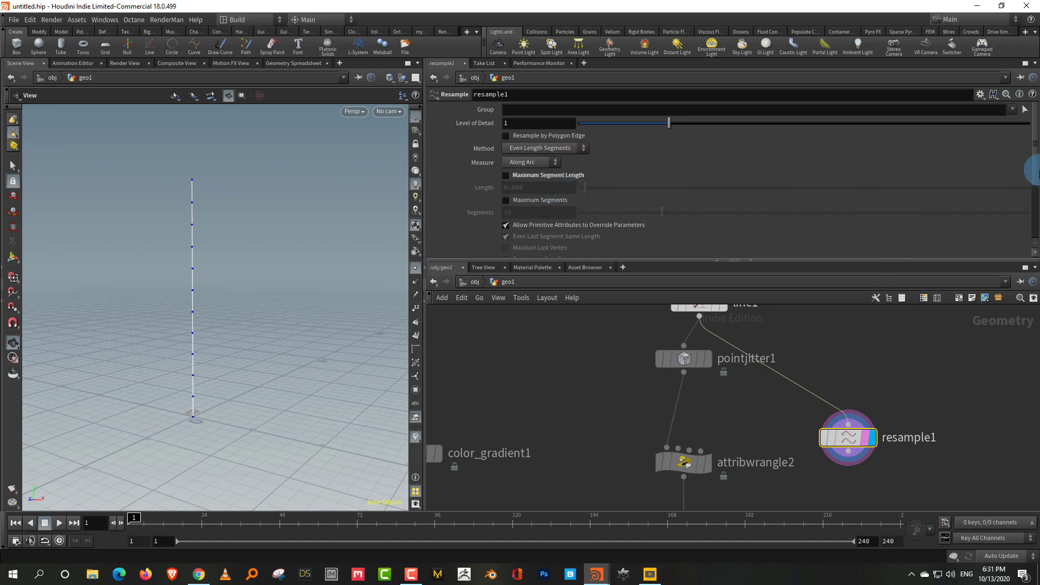
left_click_drag(1035, 175, 1023, 233)
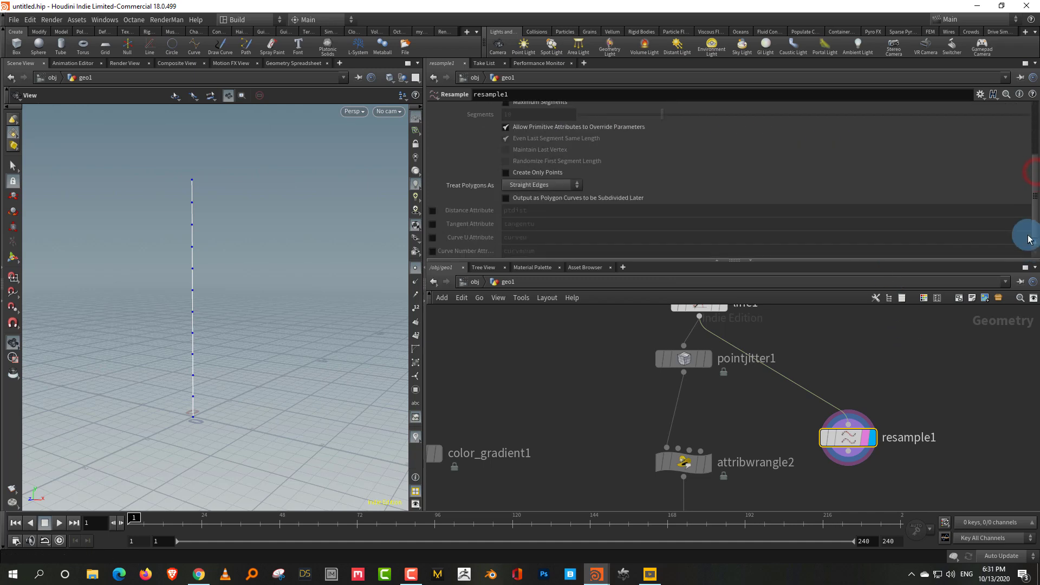
left_click(432, 237)
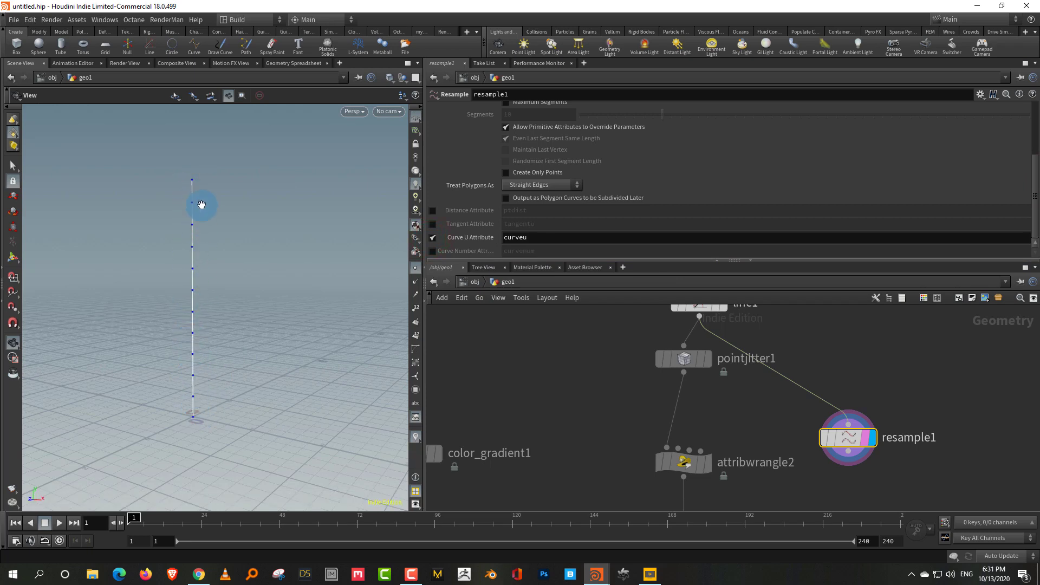
Step: Wire the Resample node into the Color node, display the Color node, and set its ramp attribute to curveu
middle_click_drag(792, 473, 795, 353)
left_click_drag(698, 423, 805, 437)
middle_click_drag(847, 397, 823, 434)
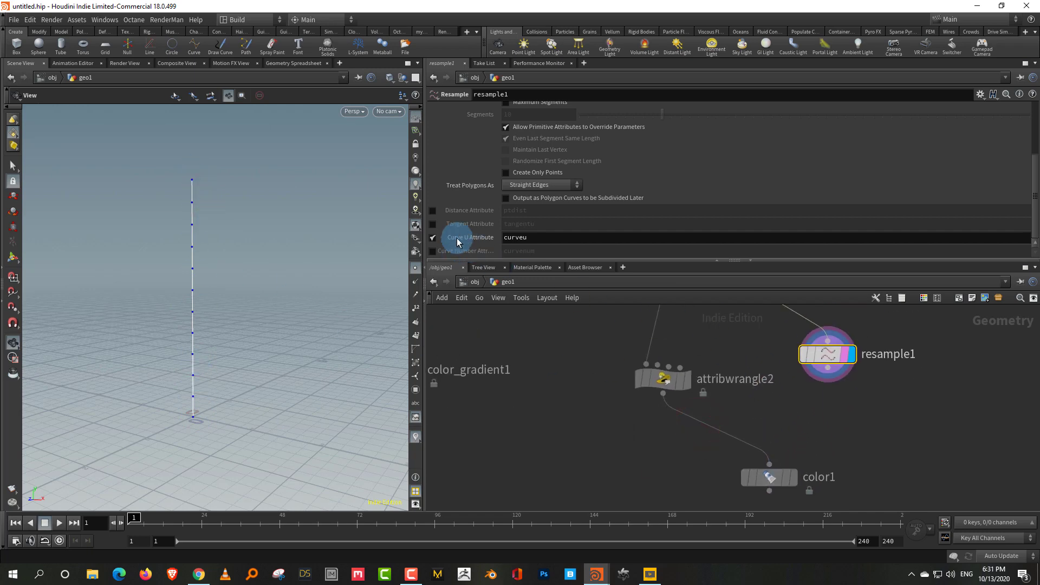
left_click_drag(828, 369, 794, 478)
left_click(795, 478)
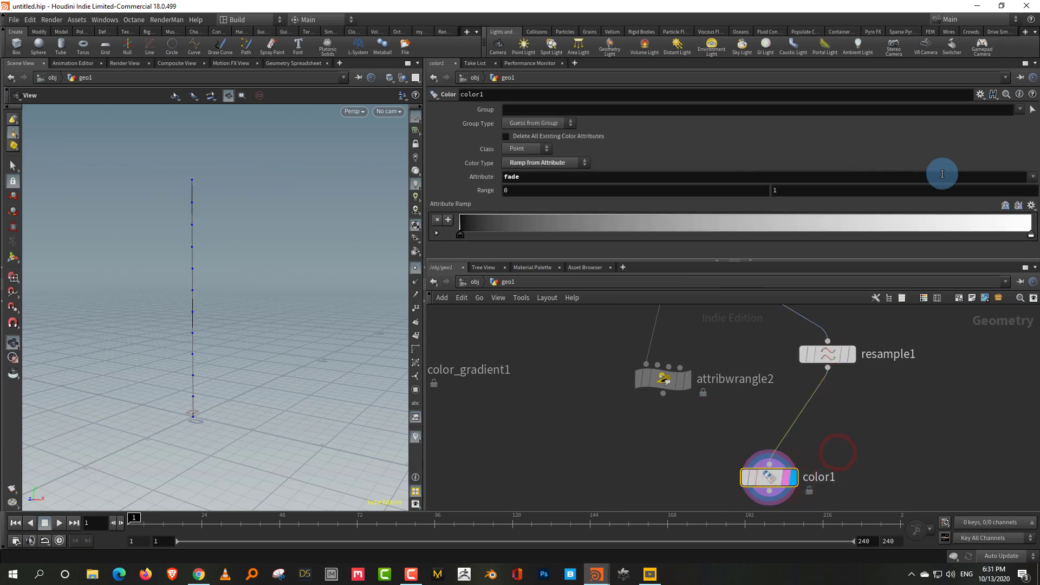
left_click(1031, 176)
left_click(1026, 201)
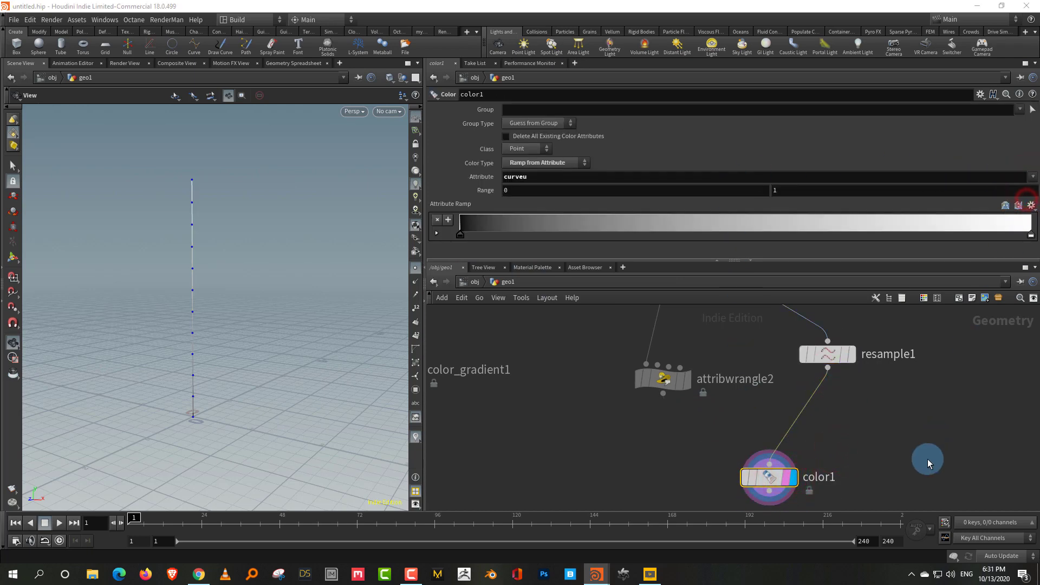
Step: Feed the Resample node from the Point Jitter node instead of the line and display the Resample result
middle_click_drag(766, 307, 743, 411)
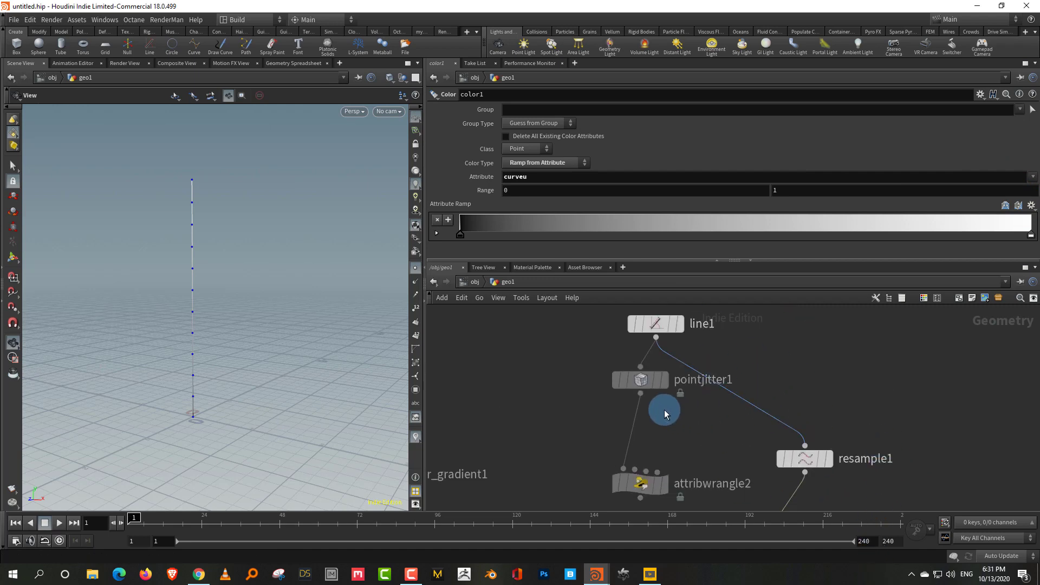
left_click_drag(640, 394, 805, 445)
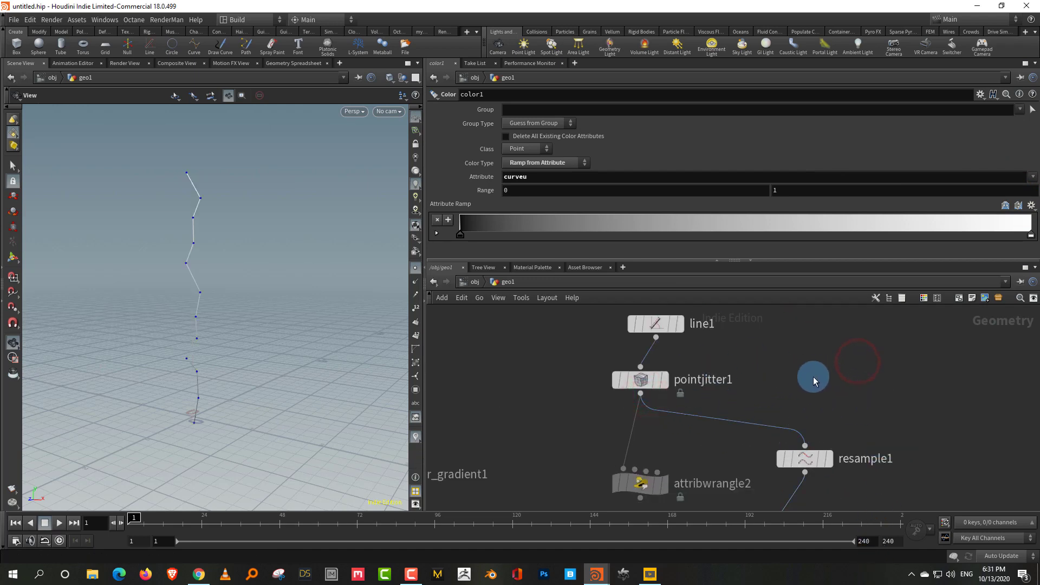
left_click_drag(575, 447, 671, 504)
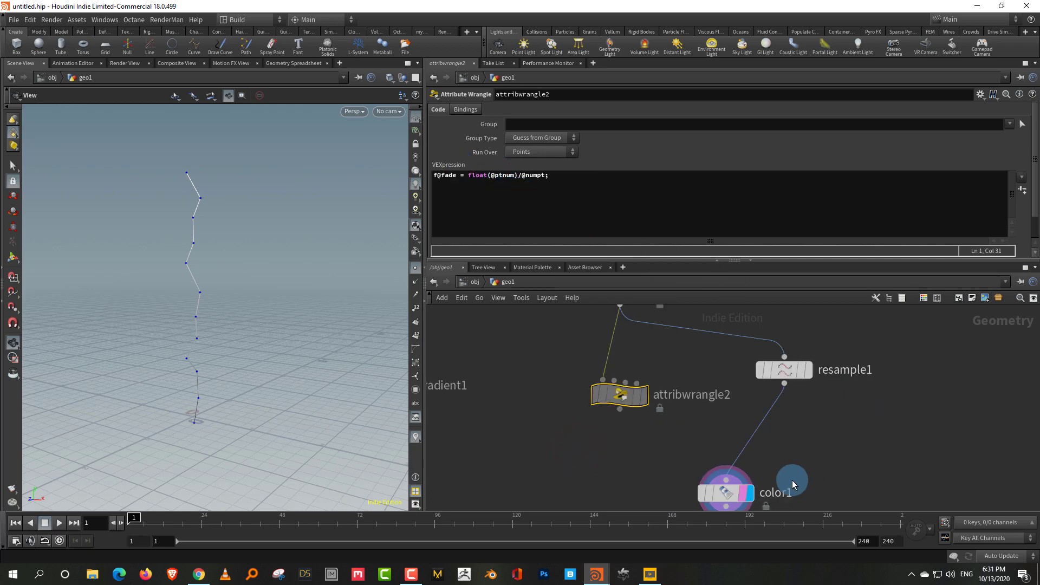
left_click(803, 377)
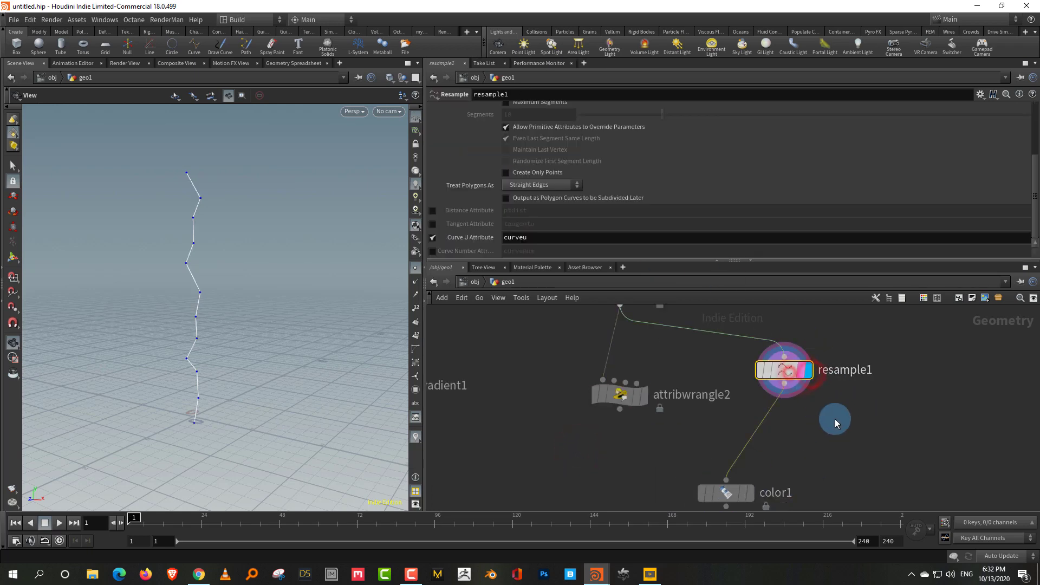
Step: Insert an Attribute Wrangle between the Resample and Color nodes and line up the Color node beneath it
left_click(817, 413)
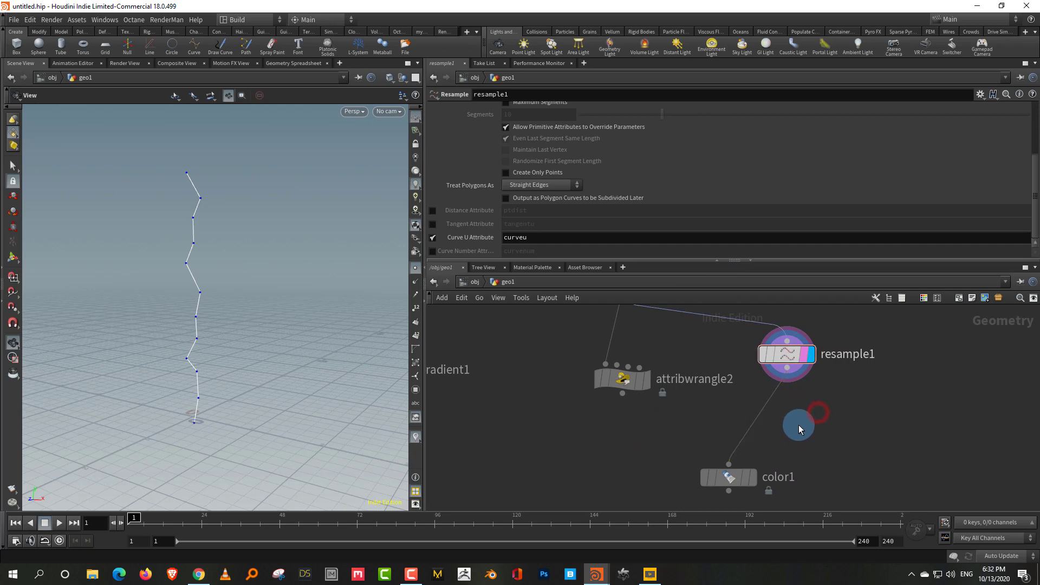
key("Tab")
mouse_move(780, 396)
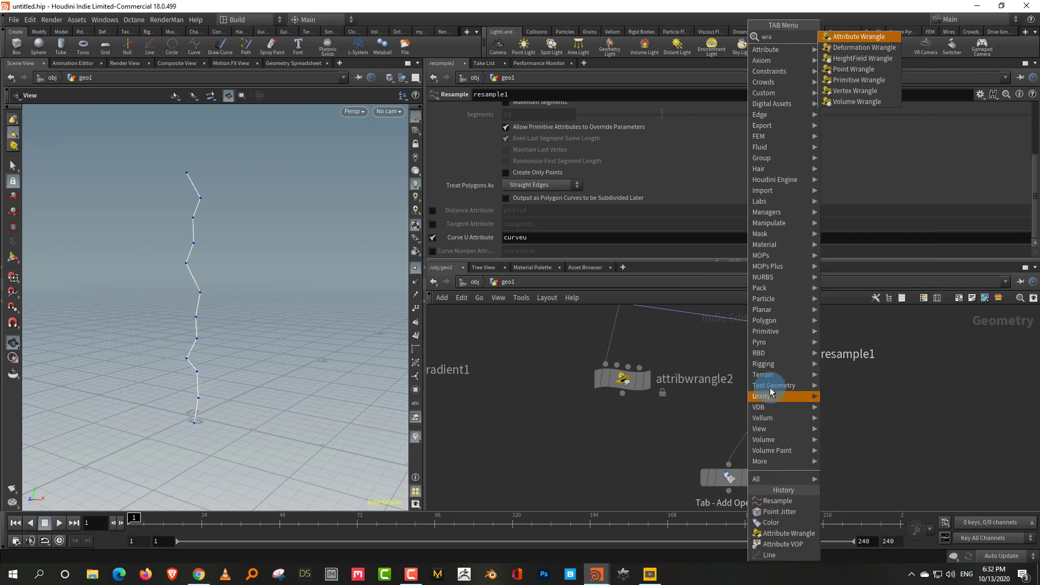
left_click(867, 39)
left_click(764, 416)
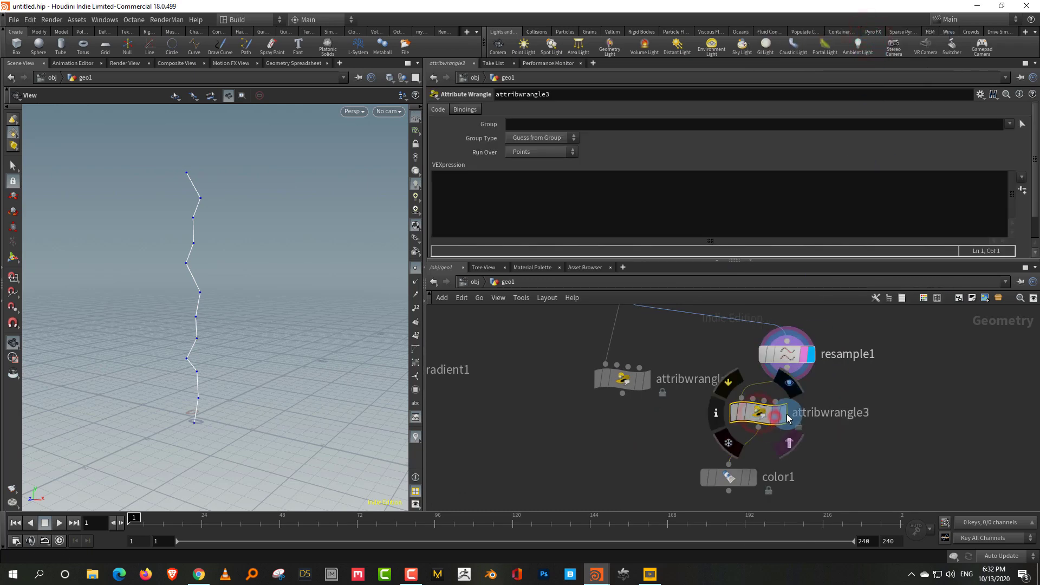
left_click_drag(787, 422, 789, 421)
left_click_drag(730, 478, 795, 480)
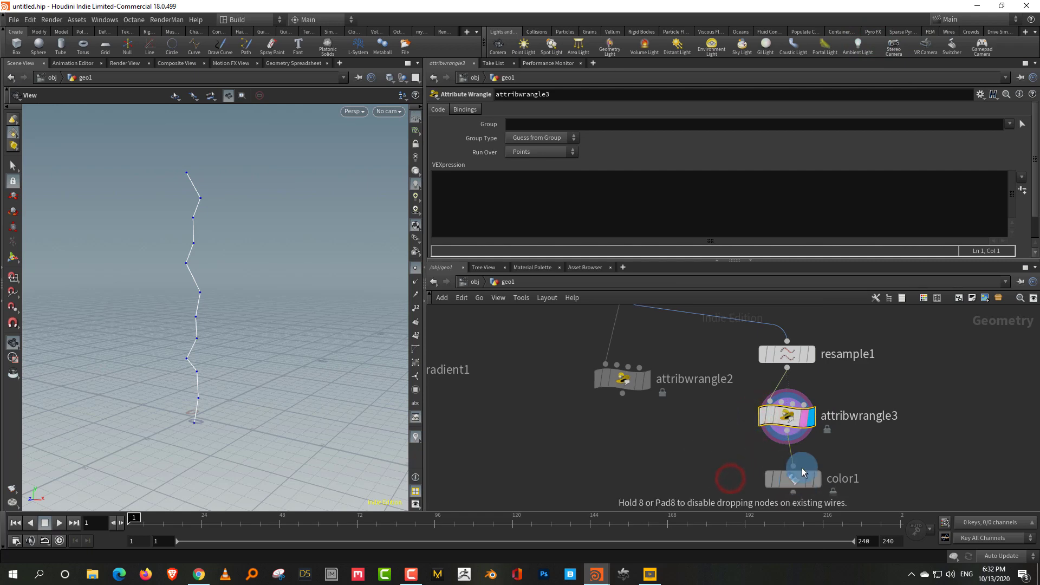
left_click_drag(883, 382, 792, 447)
left_click_drag(774, 261, 775, 309)
left_click(754, 211)
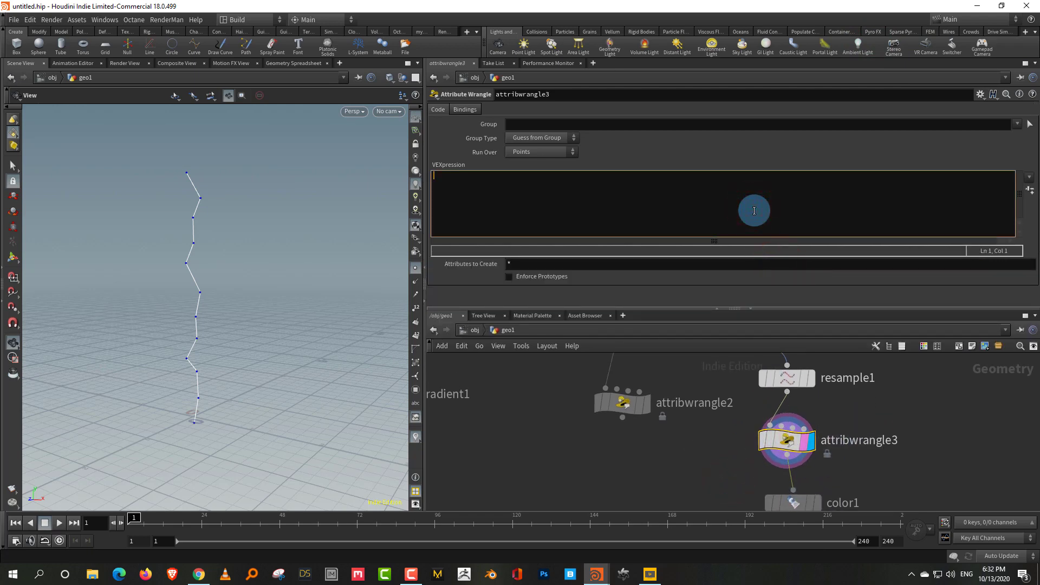
type("@pscale = chramp")
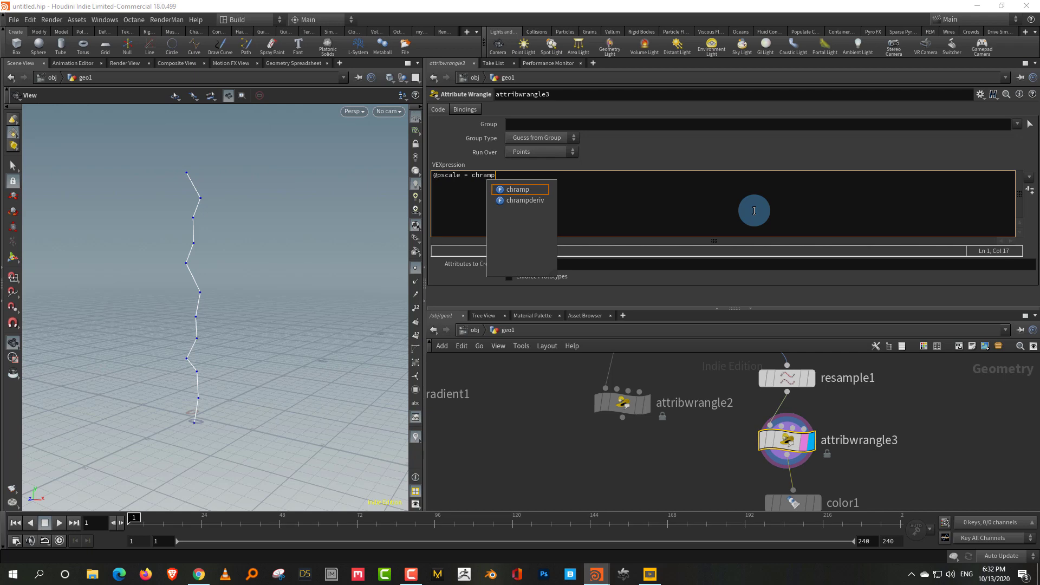
type("(")
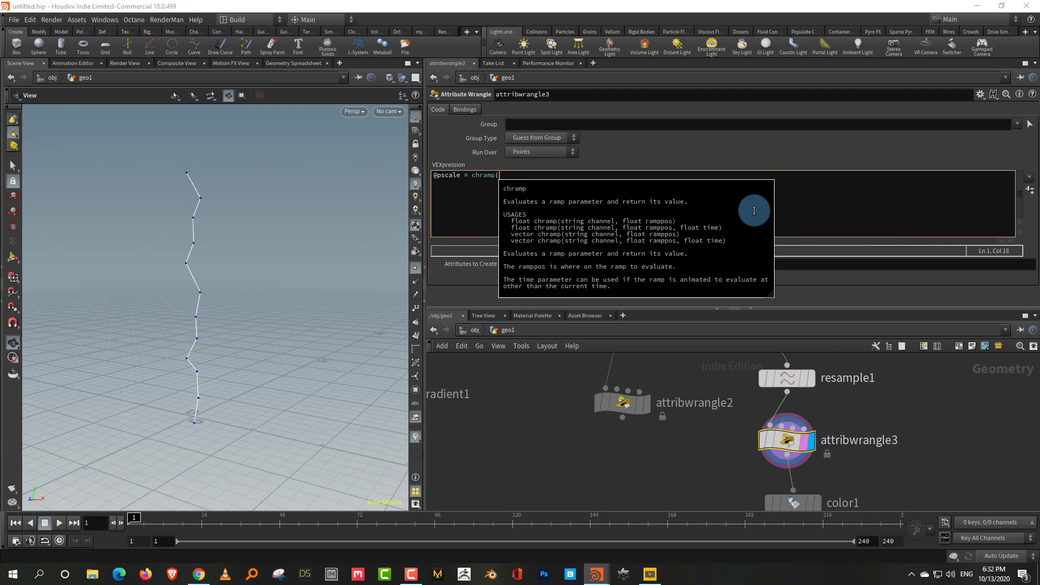
type("\"sca")
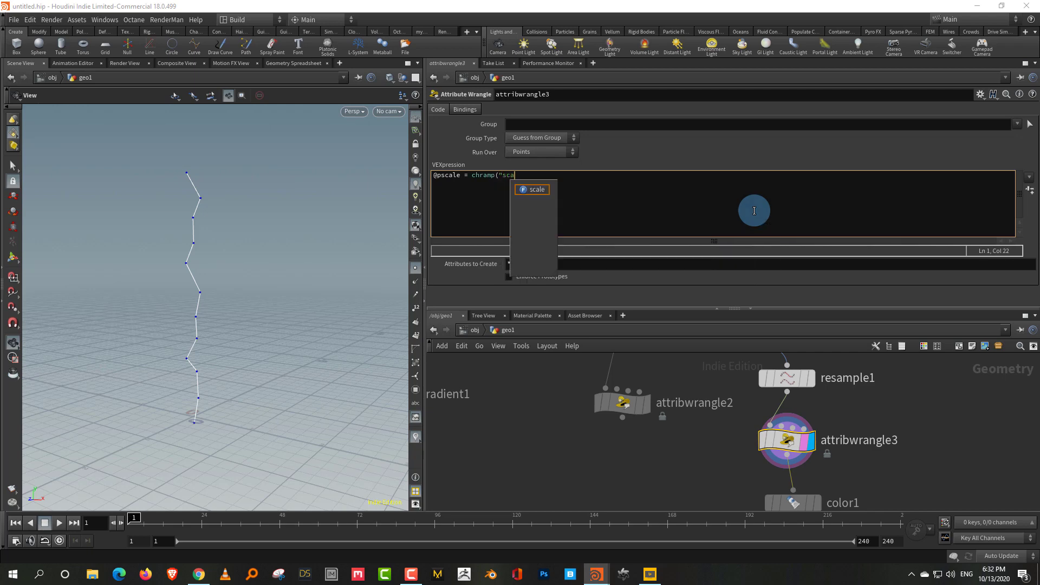
type("le\",")
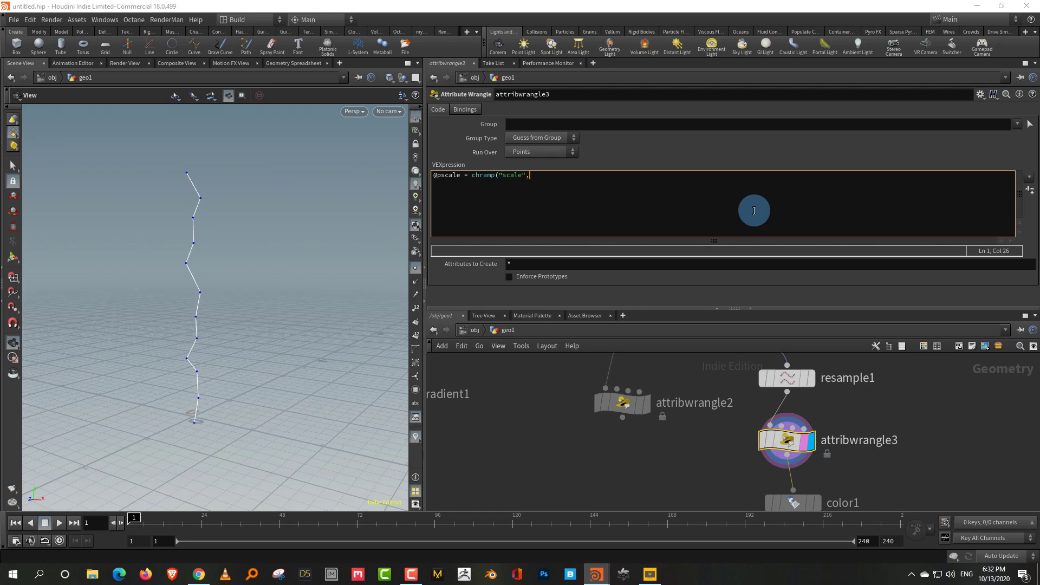
type("@curveu);")
left_click(961, 450)
Step: Display the Color node's result and add a Sphere node beside it
middle_click_drag(961, 450, 955, 394)
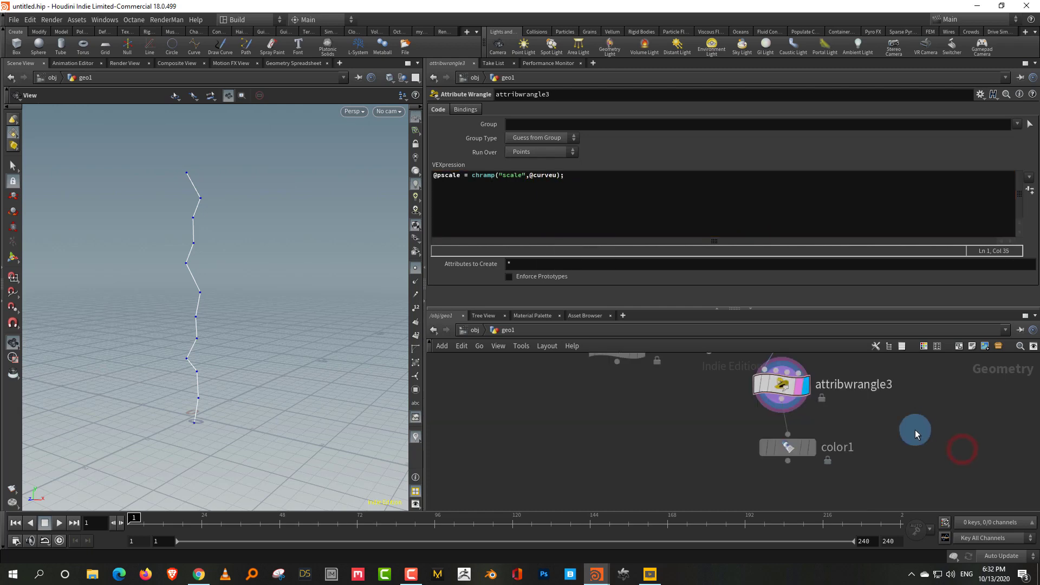
left_click(801, 450)
left_click(813, 454)
key("Tab")
type("asp")
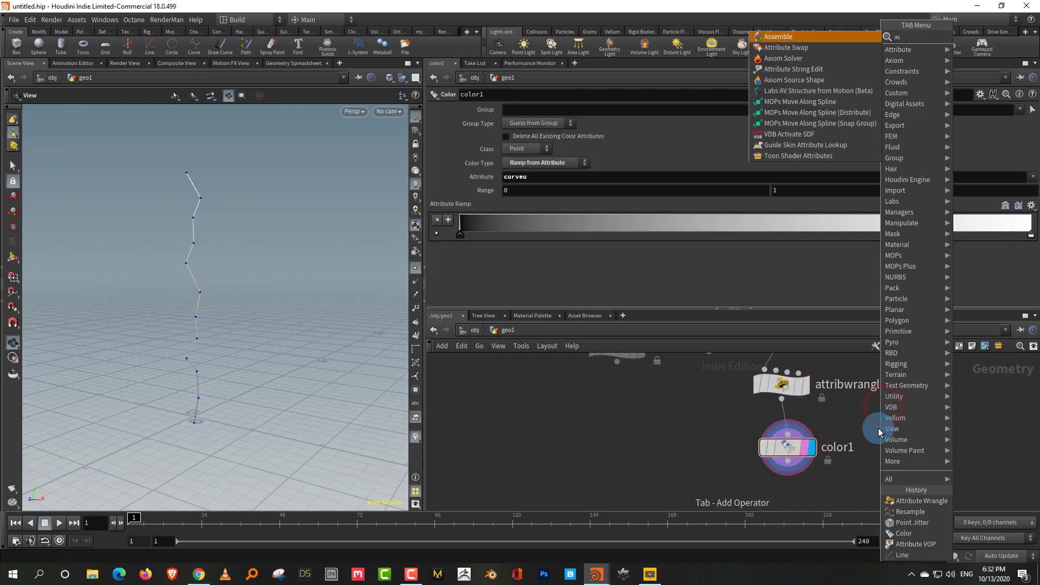
left_click(694, 421)
key("Tab")
type("sph")
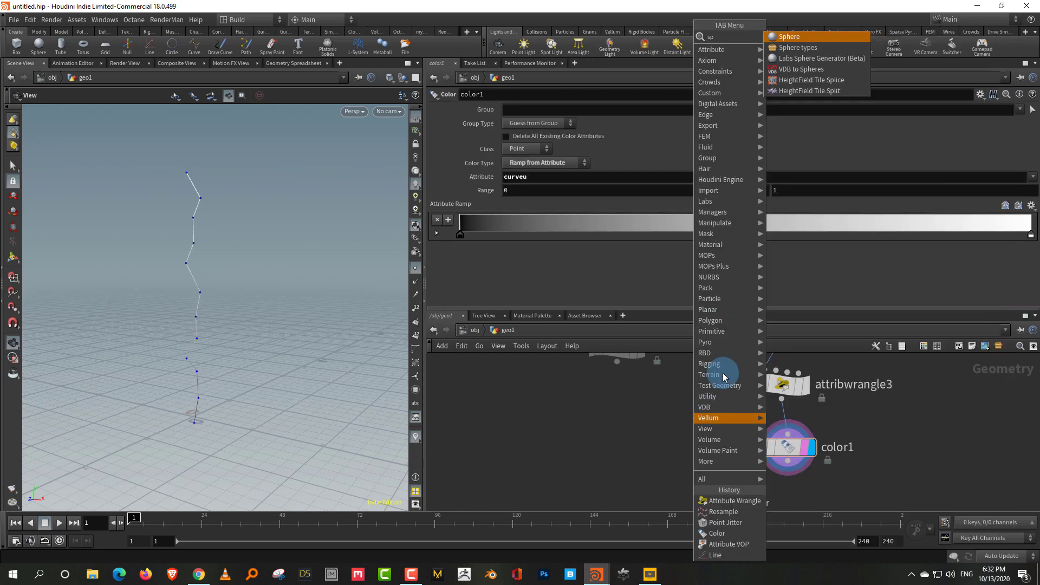
left_click(789, 37)
left_click(690, 446)
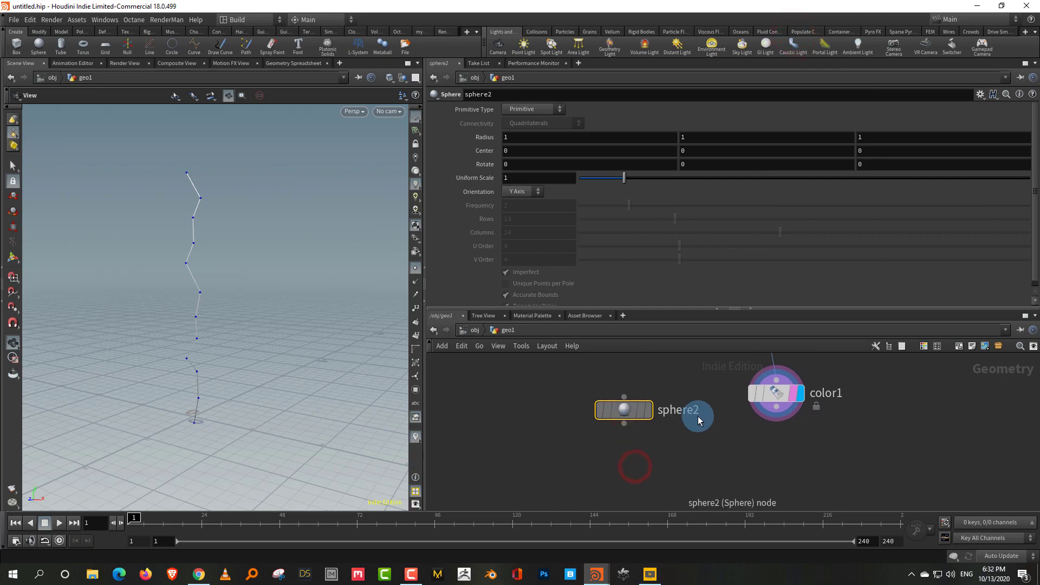
Step: Add and display a Copy to Points node with the sphere as its source and the Color node's output as target points
key("Tab")
mouse_move(700, 425)
type("cop")
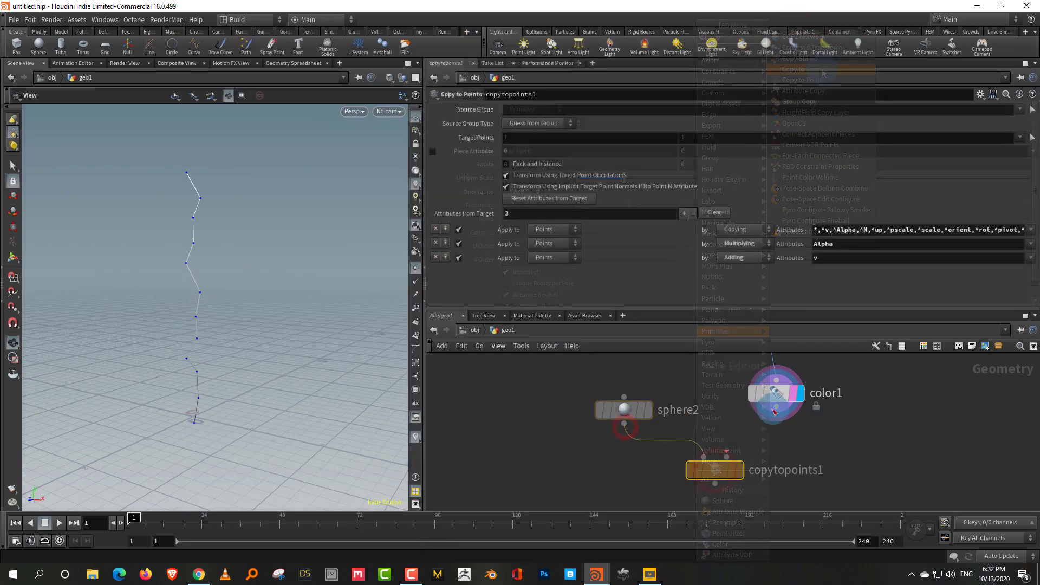
left_click(624, 424)
left_click(704, 457)
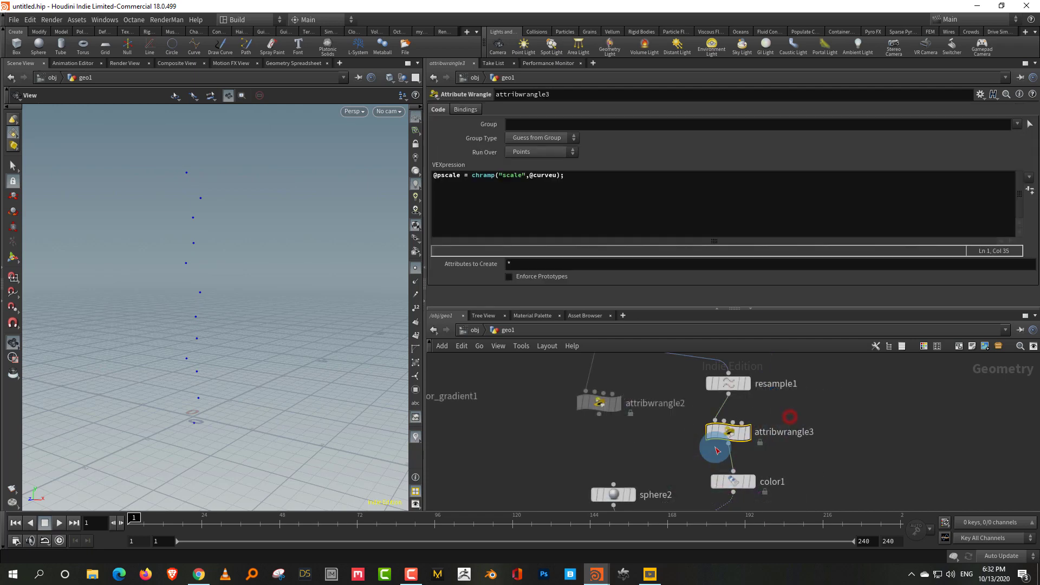
Step: Create the scale ramp parameter from the new wrangle's VEX expression and bring the ramp into view
left_click(847, 412)
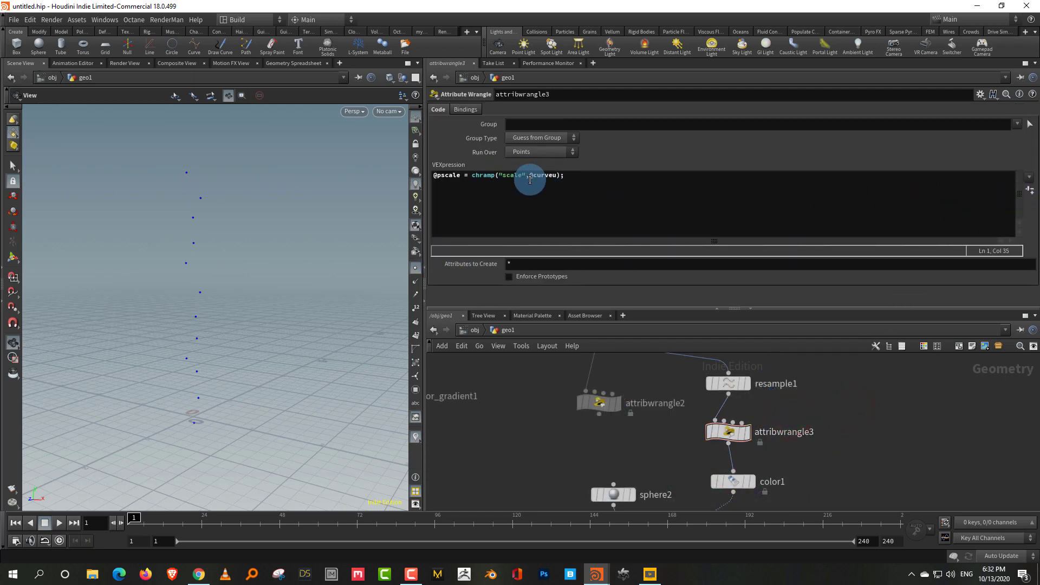
left_click(1030, 190)
left_click_drag(1036, 213, 1036, 266)
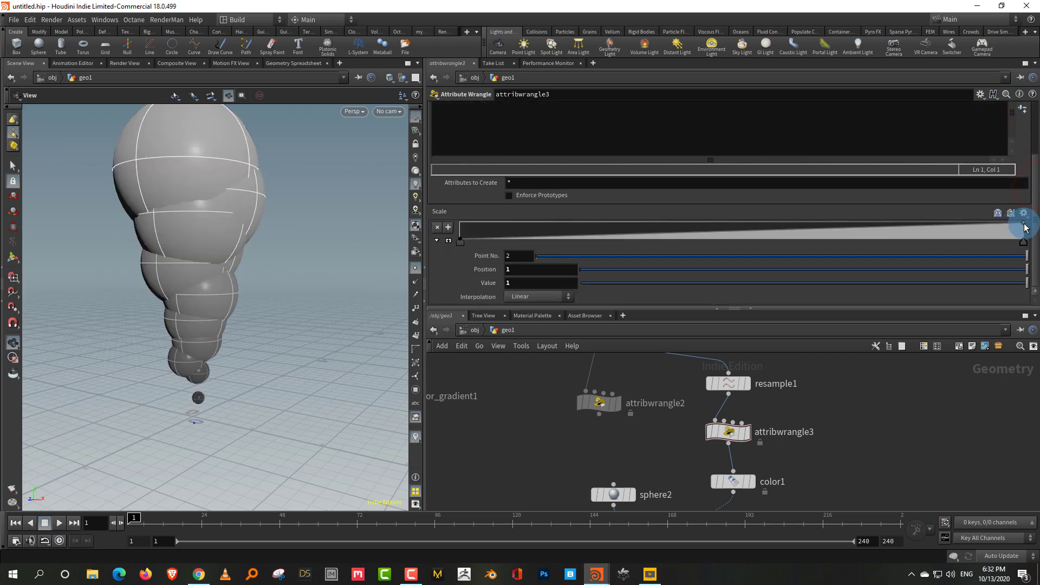
Step: Set the scale ramp's start point value to 0.087 and its end point value to 0.269
left_click(1023, 222)
left_click_drag(1024, 224, 1024, 241)
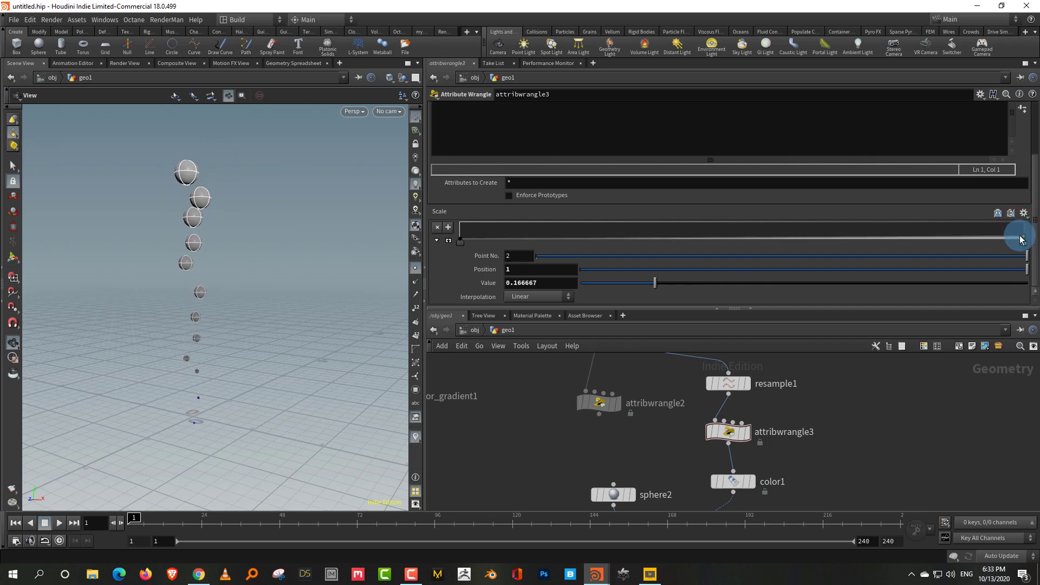
left_click(460, 241)
left_click_drag(620, 288, 619, 282)
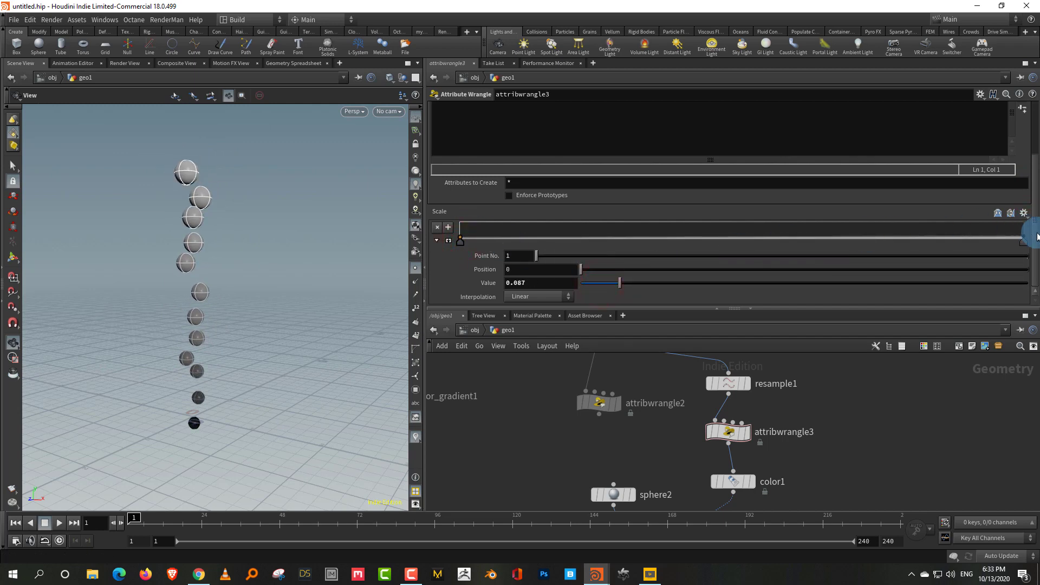
left_click(1020, 244)
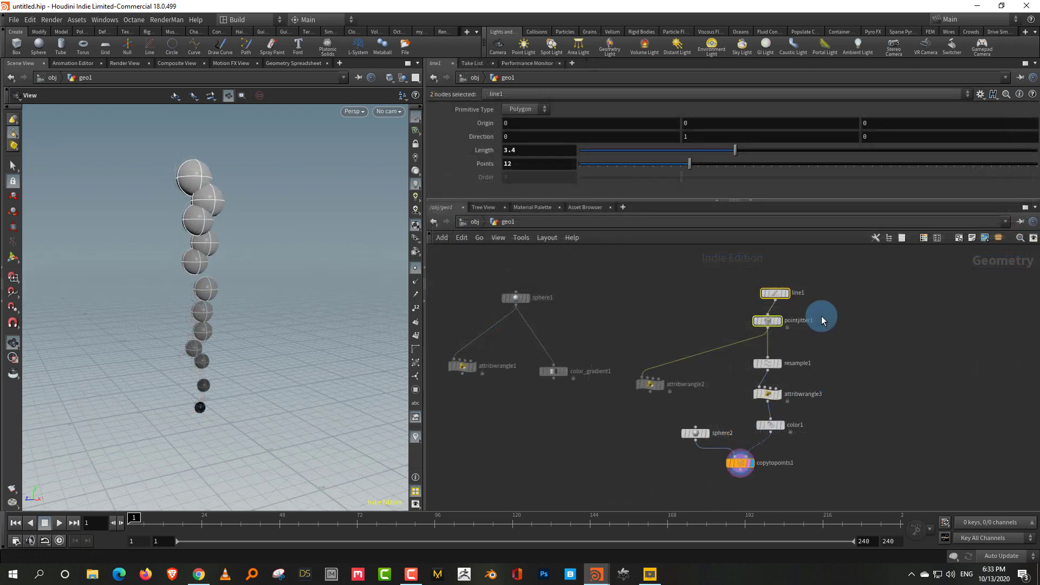
Step: Arrange the nodes from the line down to Color in a straight vertical column and select the pscale wrangle
left_click_drag(824, 273, 749, 429)
key("shift+l")
left_click(864, 427)
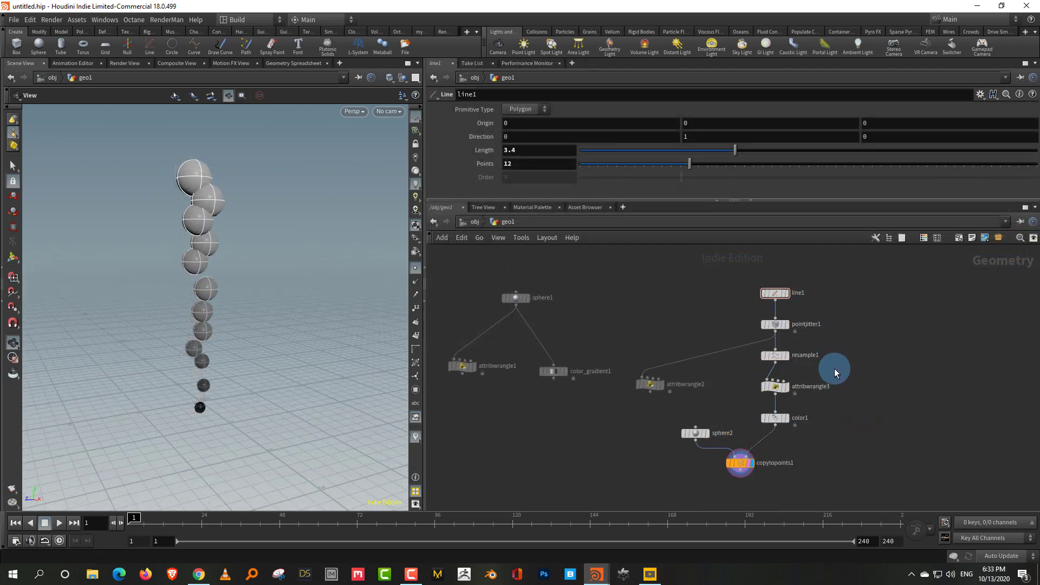
left_click(808, 394)
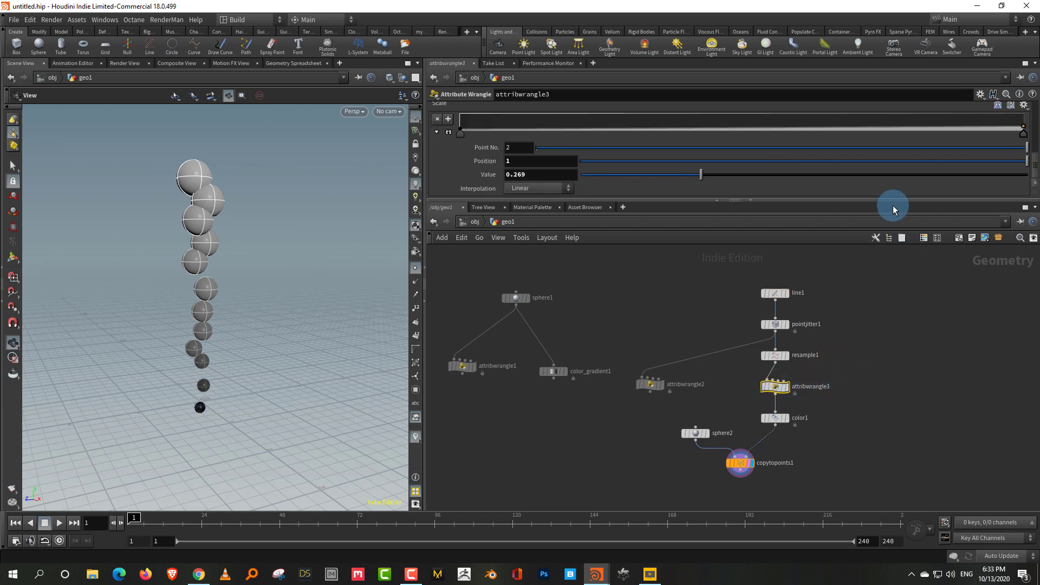
Step: Review the pscale wrangle's VEX expression and the Point Jitter node's parameters in the network
left_click_drag(893, 201, 894, 291)
left_click_drag(1032, 202, 1035, 123)
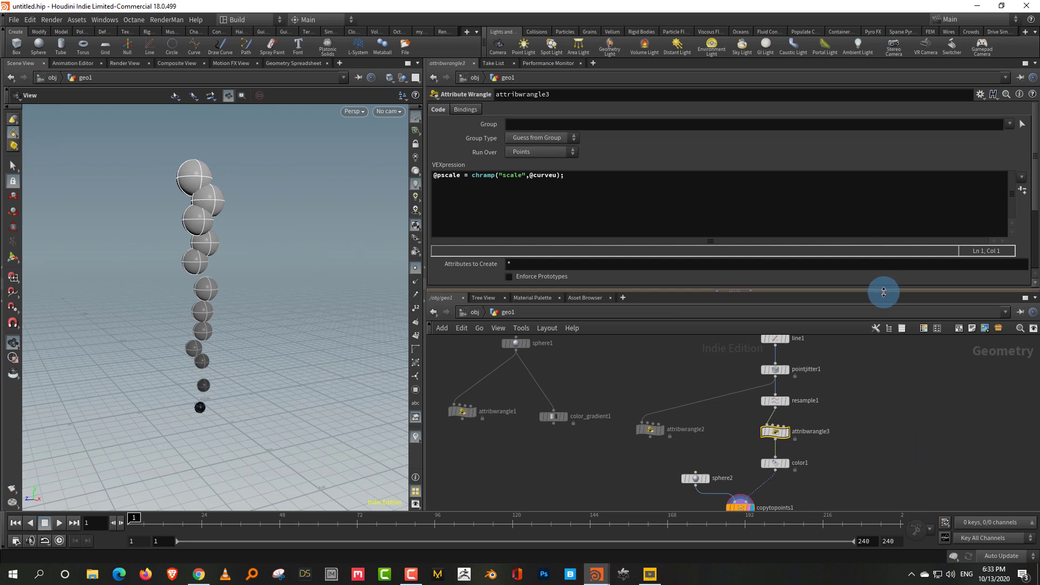
left_click_drag(883, 291, 889, 277)
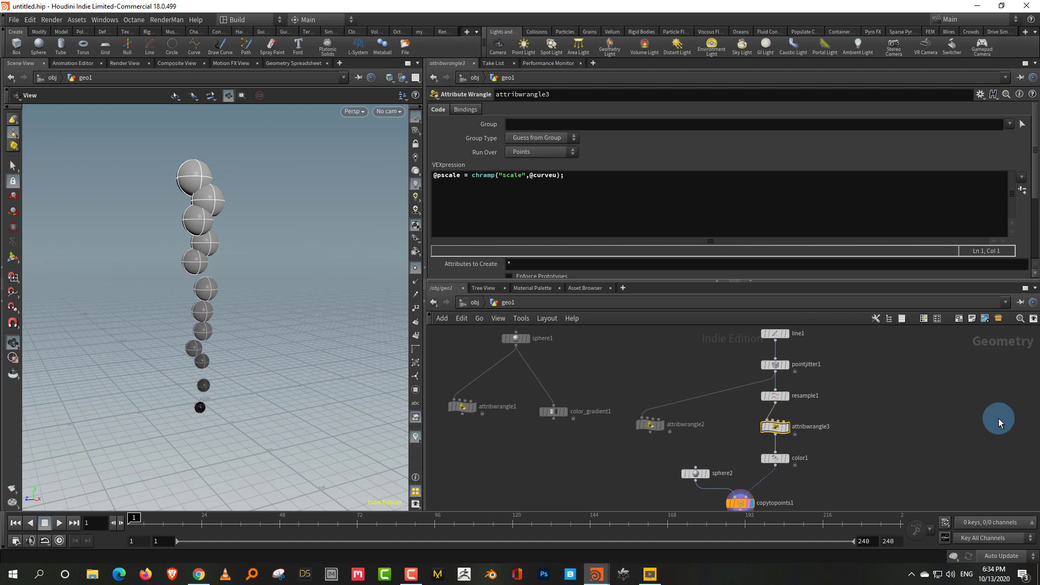
left_click_drag(837, 286, 833, 239)
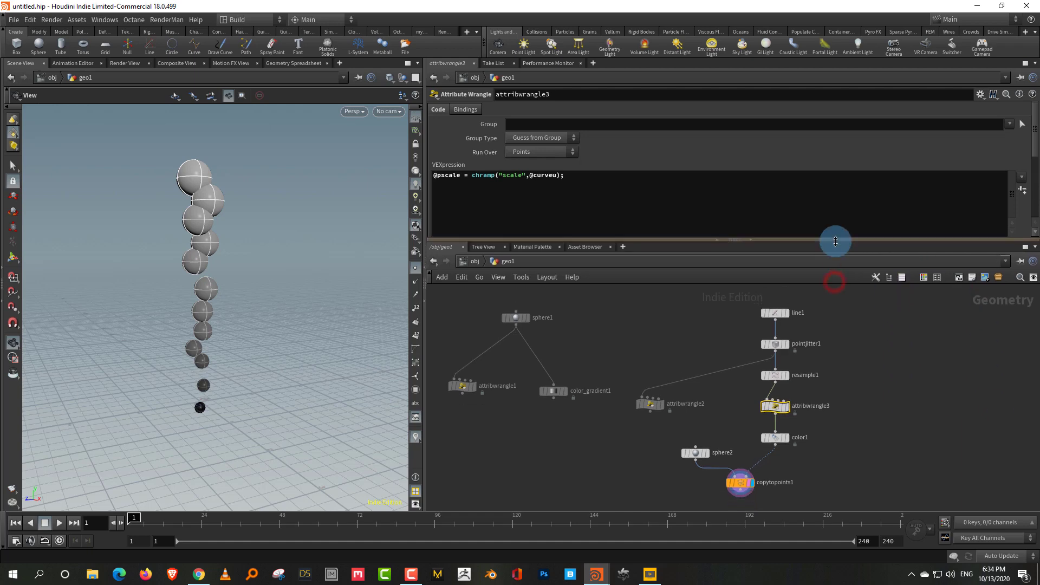
scroll(836, 404, "down", 3)
middle_click_drag(820, 421, 817, 411)
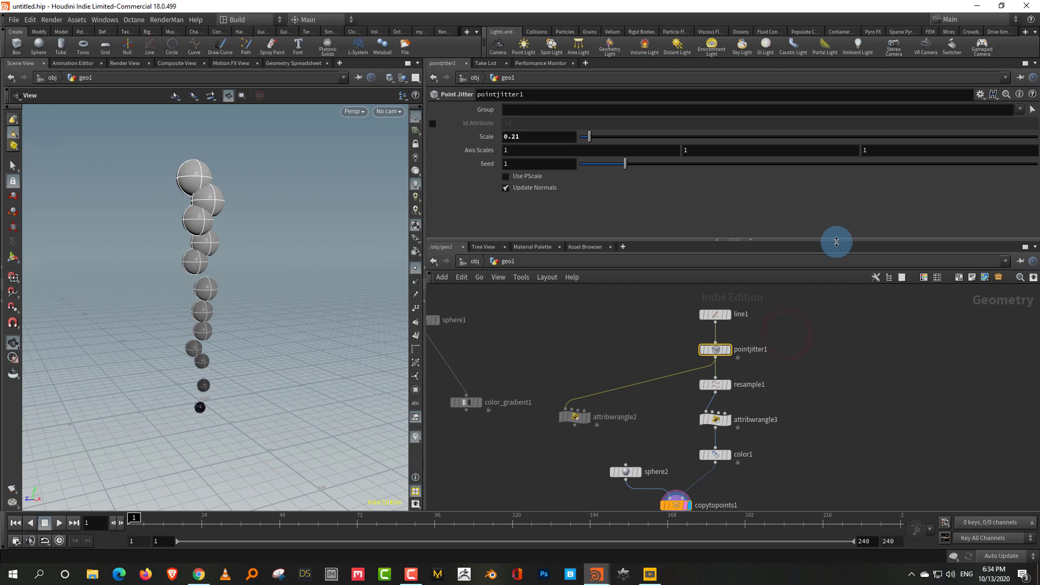
left_click_drag(837, 240, 837, 264)
middle_click_drag(880, 415, 852, 408)
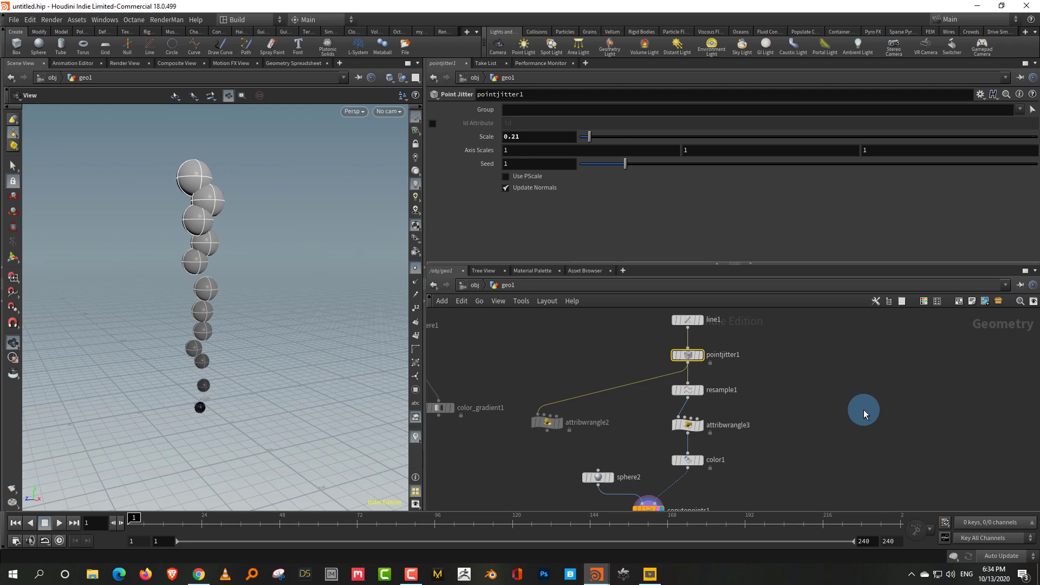
Step: Switch to the rocket ship cockpit Houdini file and display the rocket_shape Attribute VOP's curve from an angled view
mouse_move(595, 573)
left_click(536, 537)
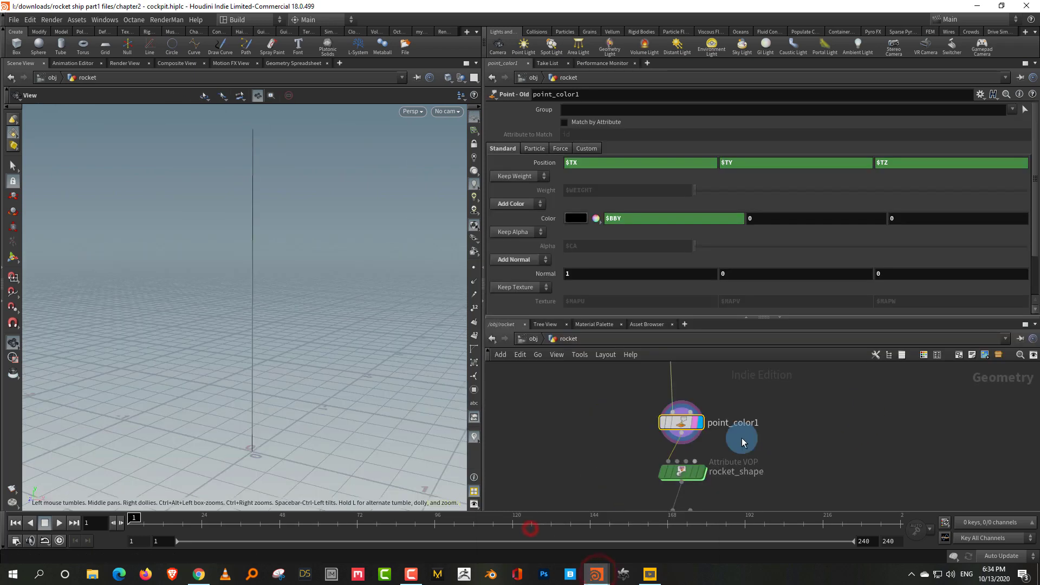
left_click_drag(720, 319, 720, 220)
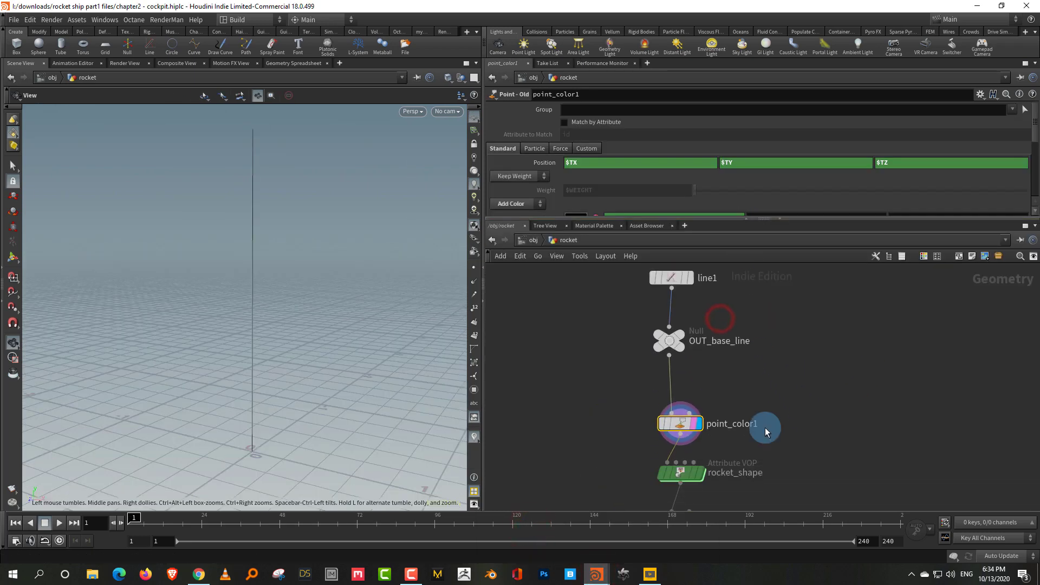
left_click(694, 408)
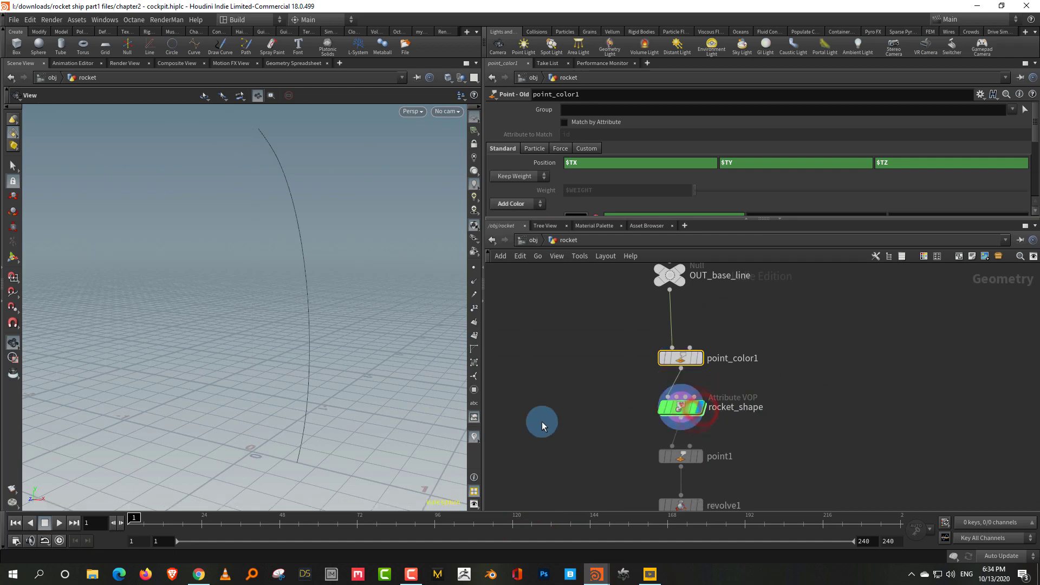
left_click_drag(383, 366, 249, 363)
right_click_drag(250, 363, 242, 380)
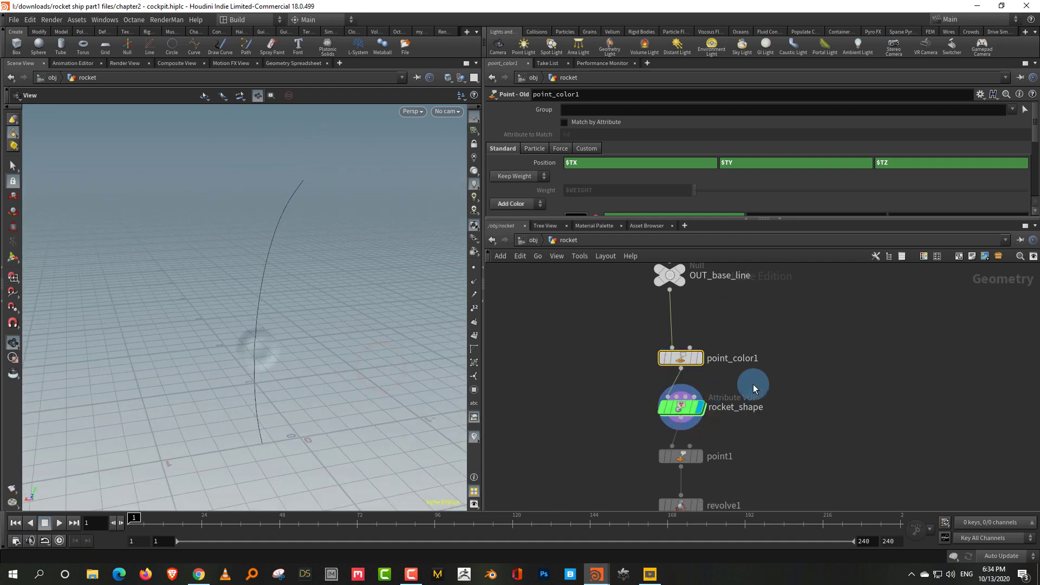
Step: Move point 3 of rocket_shape's Shape ramp to position 0.80794
left_click_drag(785, 383, 657, 428)
left_click(698, 221)
left_click_drag(699, 221, 725, 380)
mouse_move(943, 276)
left_mouse_down()
mouse_move(967, 275)
mouse_move(927, 277)
left_mouse_up()
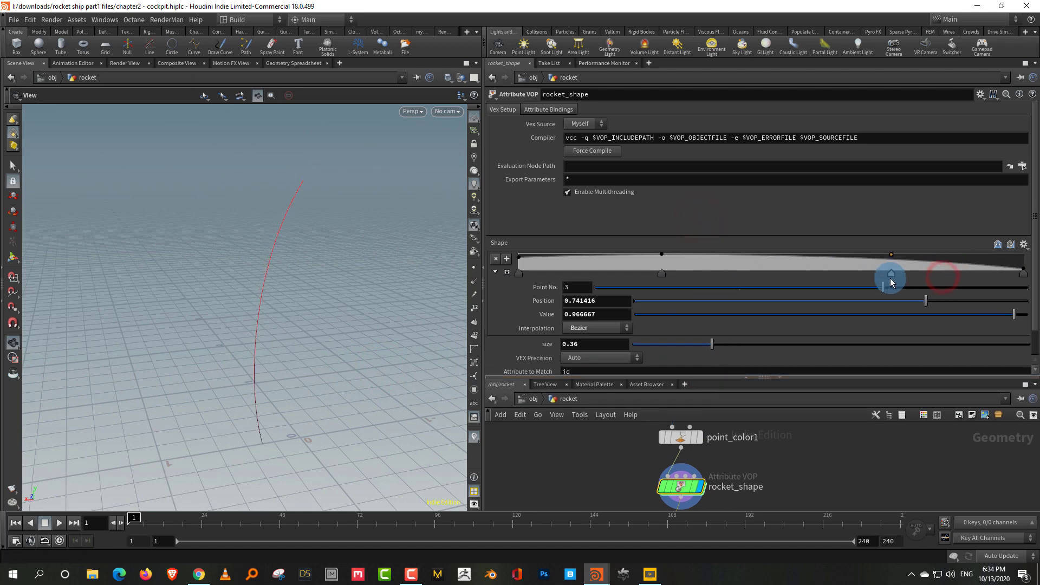
left_click_drag(853, 377, 849, 250)
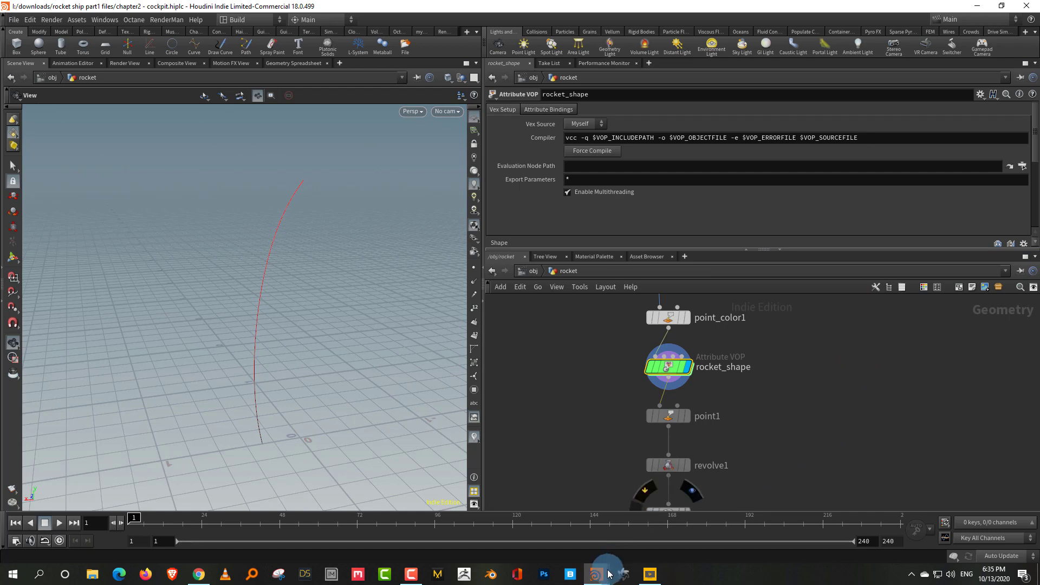
Step: Examine the color expression on point_color1 and the VOP network inside rocket_shape
left_click(795, 441)
middle_click_drag(796, 440, 793, 547)
left_click_drag(744, 400, 674, 433)
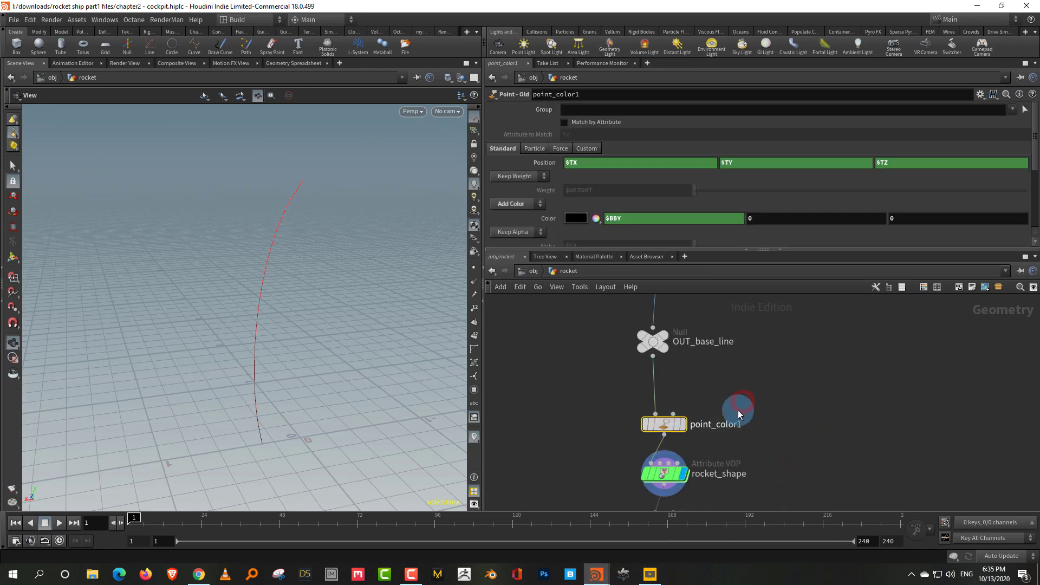
left_click(835, 379)
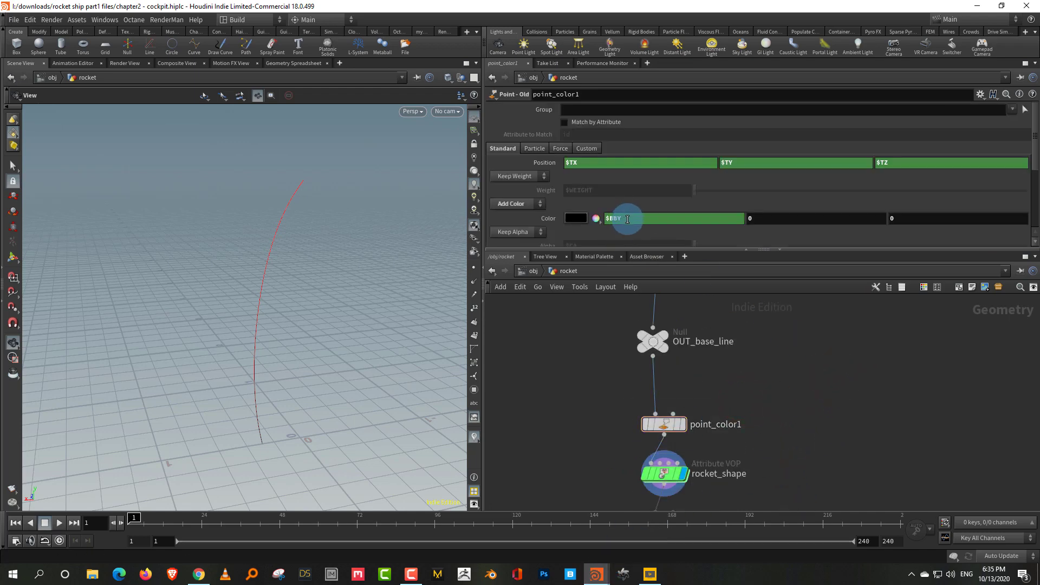
left_click(669, 476)
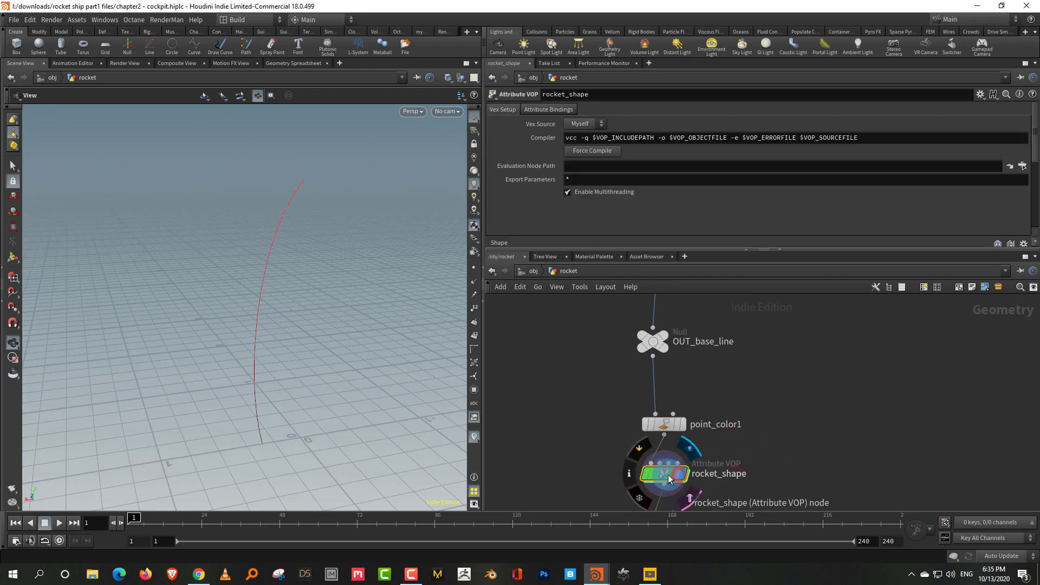
double_click(677, 476)
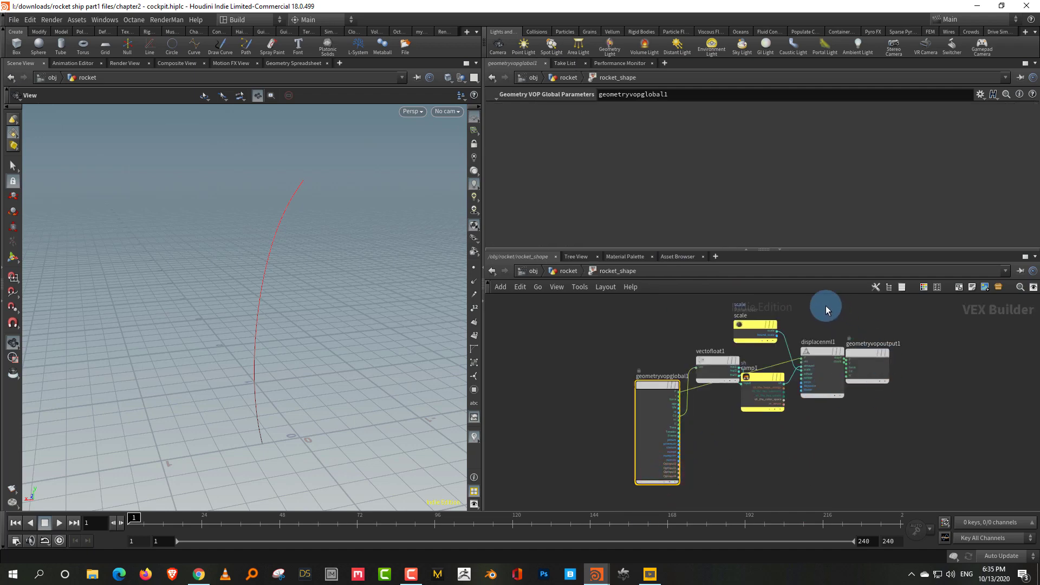
left_click(571, 272)
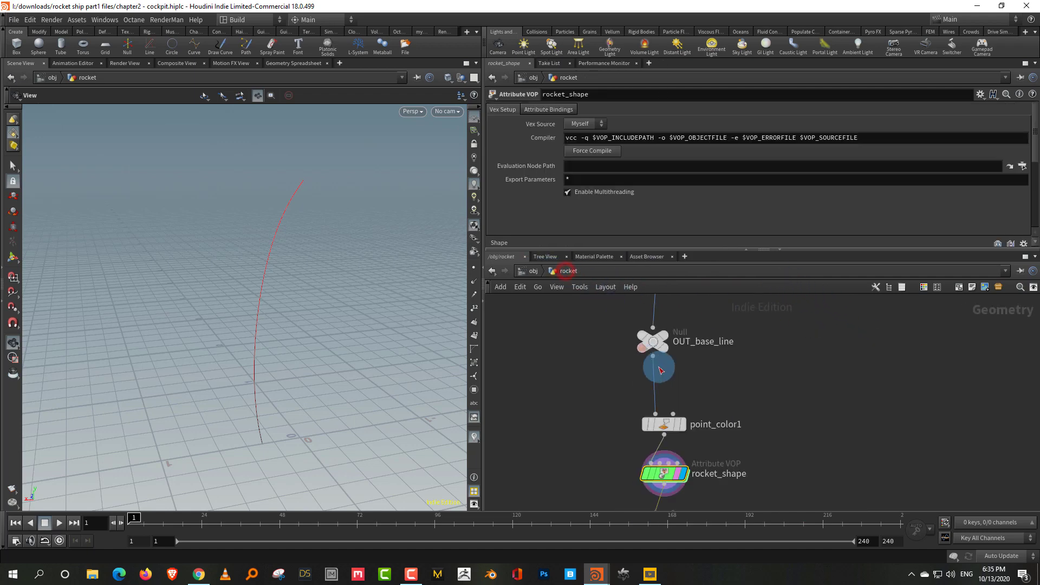
Step: Open rocket_shape's VOP network and spread out its geometry output, displacement and ramp nodes
double_click(665, 472)
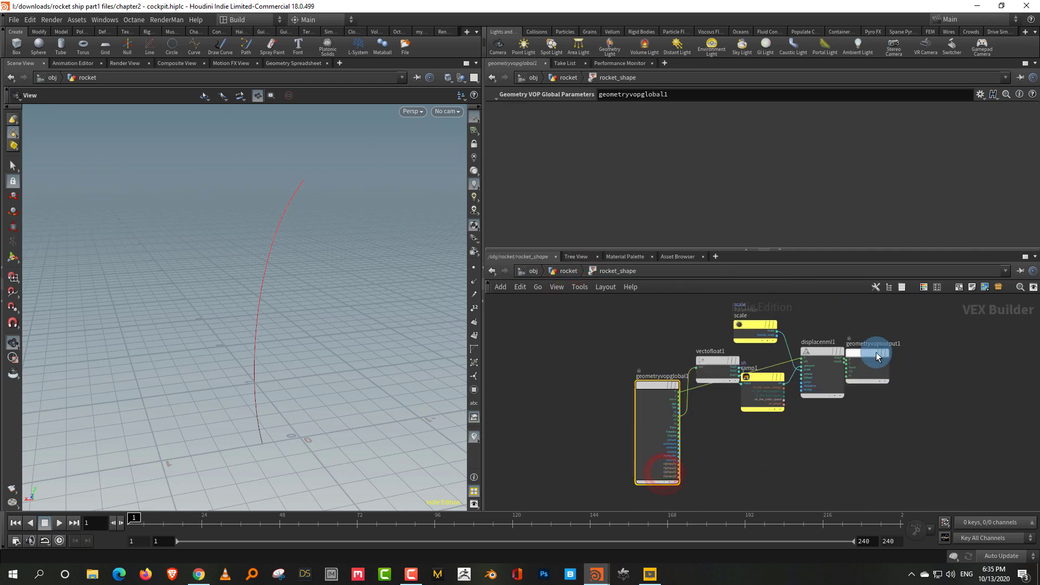
left_click(923, 390)
left_click_drag(870, 355, 943, 361)
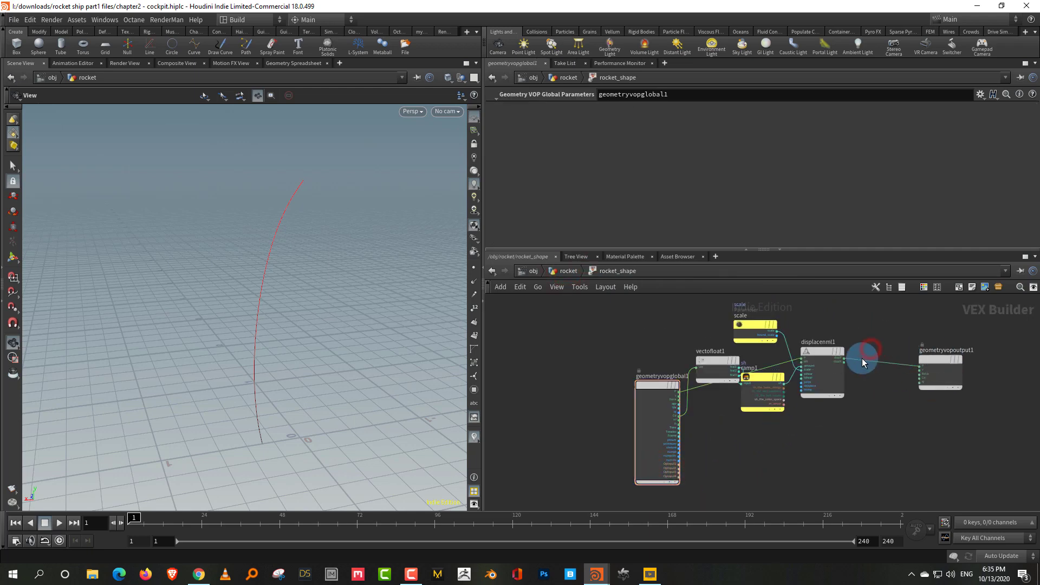
left_click_drag(829, 353, 850, 349)
left_click_drag(767, 379, 774, 419)
left_click_drag(737, 368, 656, 431)
Step: Return to the rocket network, check point_color1's color and normal settings, and show point normals in the viewport
left_click(566, 271)
left_click(809, 366)
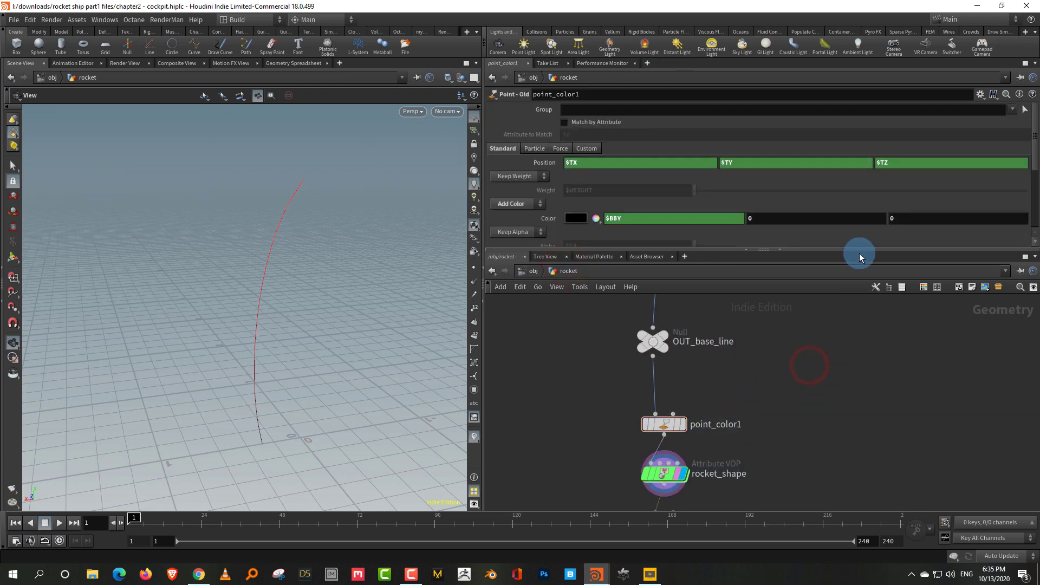
left_click_drag(859, 250, 858, 289)
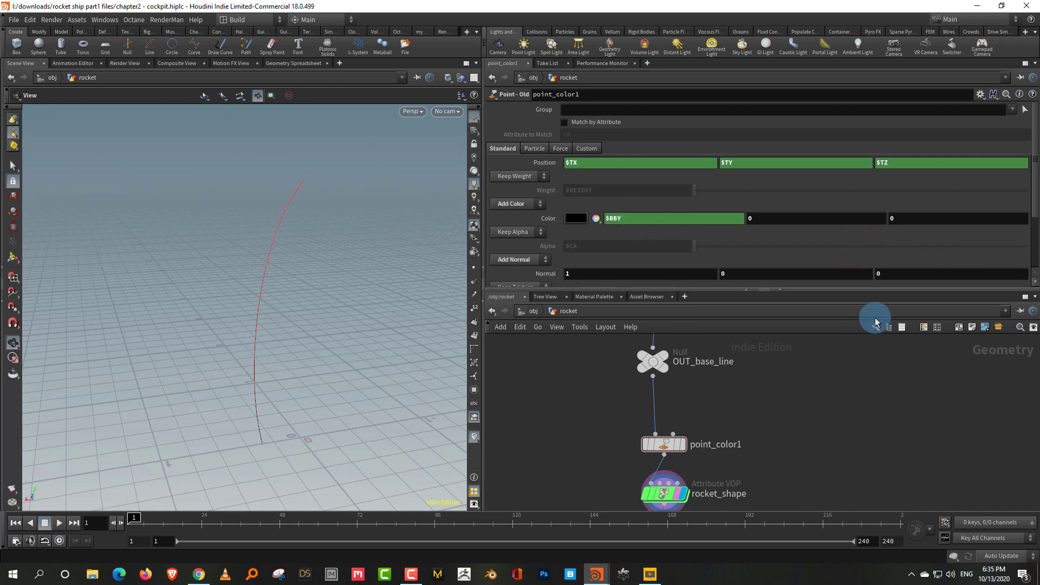
scroll(1031, 223, "down", 3)
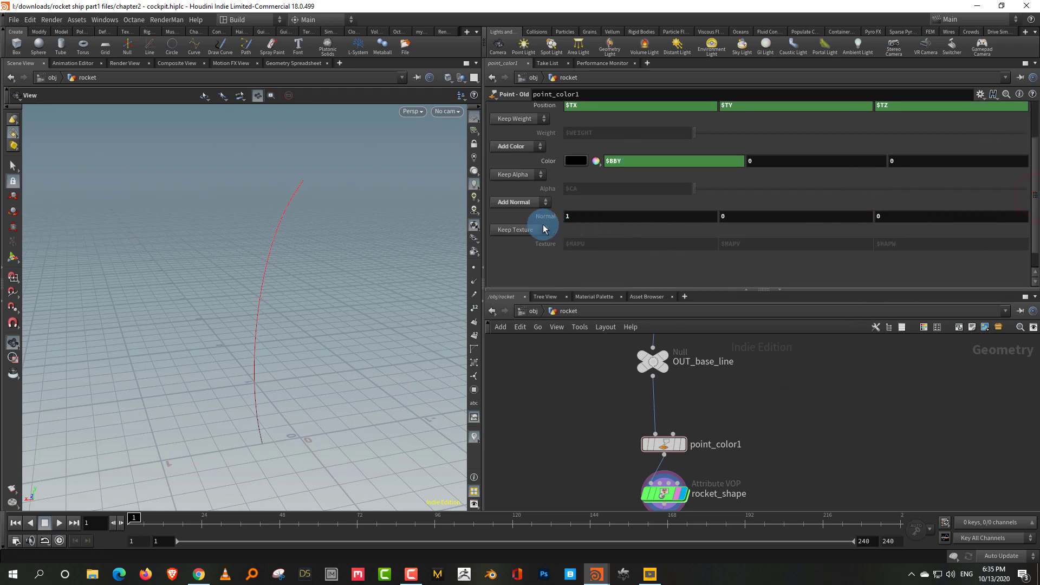
left_click(474, 282)
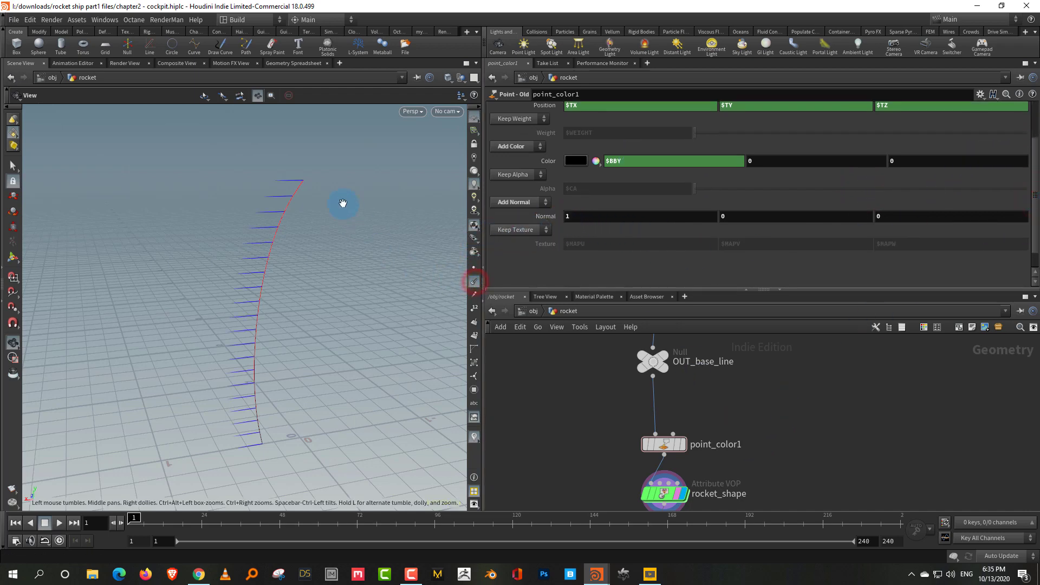
Step: Set rocket_shape's size to 0.434 and hide the point normals
scroll(737, 450, "down", 3)
left_click(731, 434)
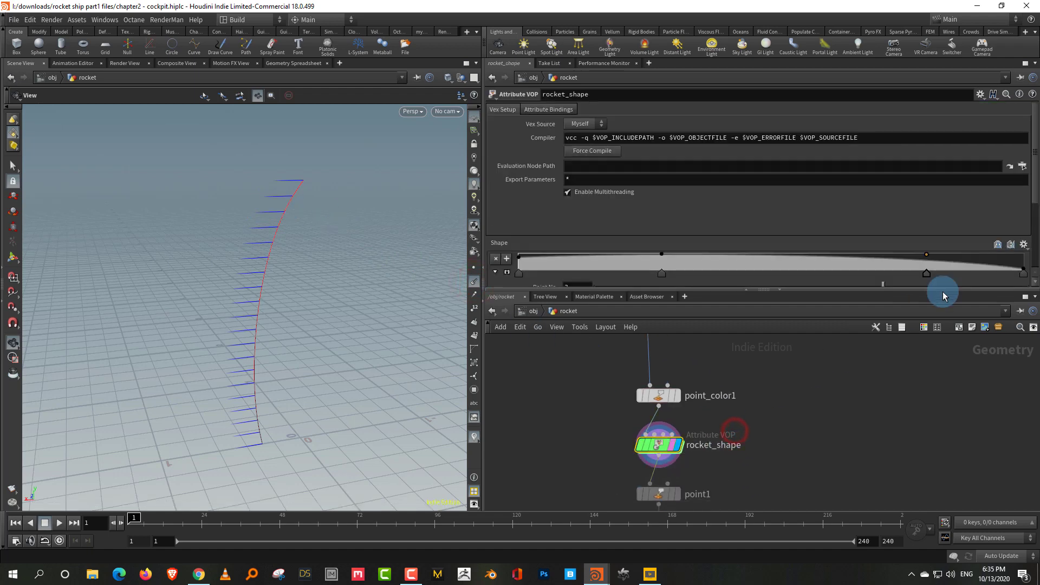
scroll(1029, 217, "down", 3)
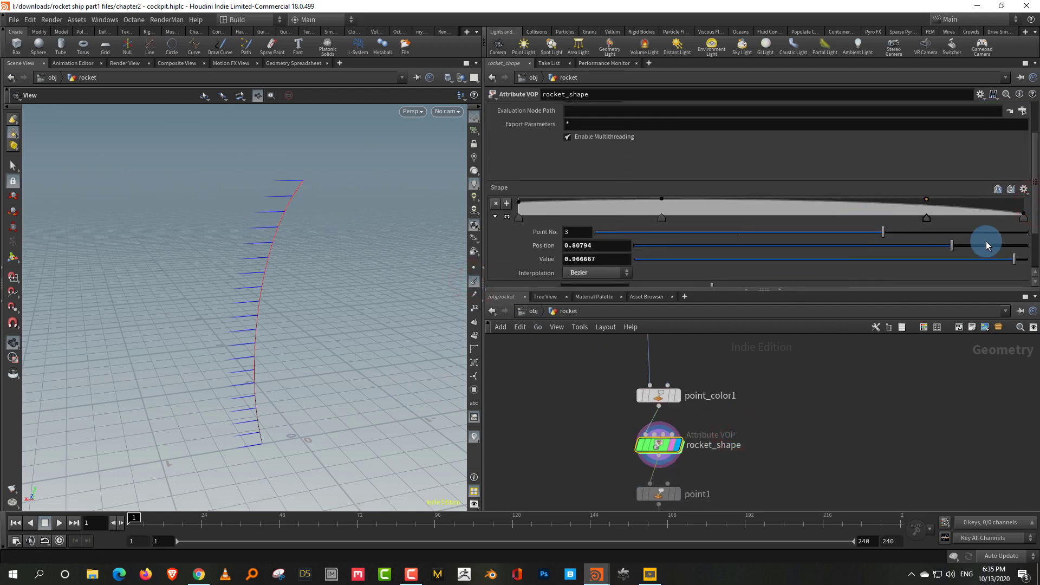
scroll(1034, 225, "down", 3)
left_click_drag(714, 242, 735, 248)
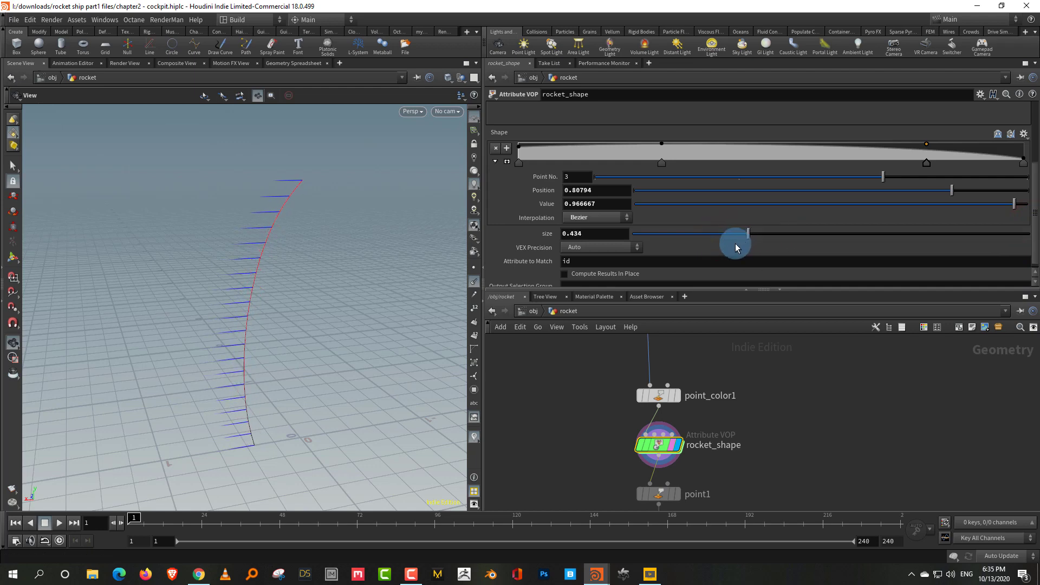
left_click(474, 281)
left_click(836, 413)
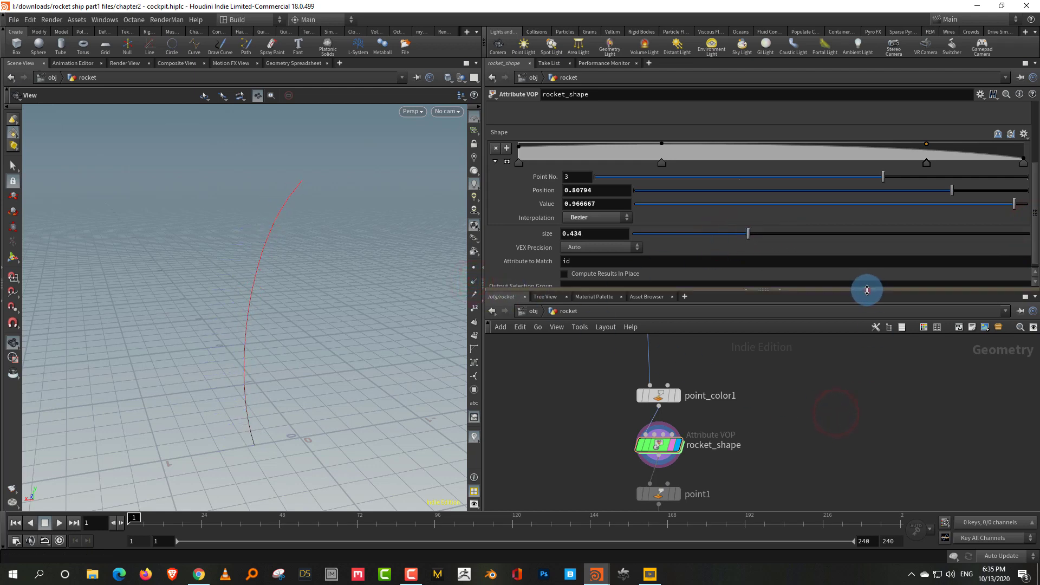
Step: Switch back to the untitled.hip file and paste a copy of line1 beside the existing node chain
left_click_drag(867, 288, 867, 247)
mouse_move(596, 573)
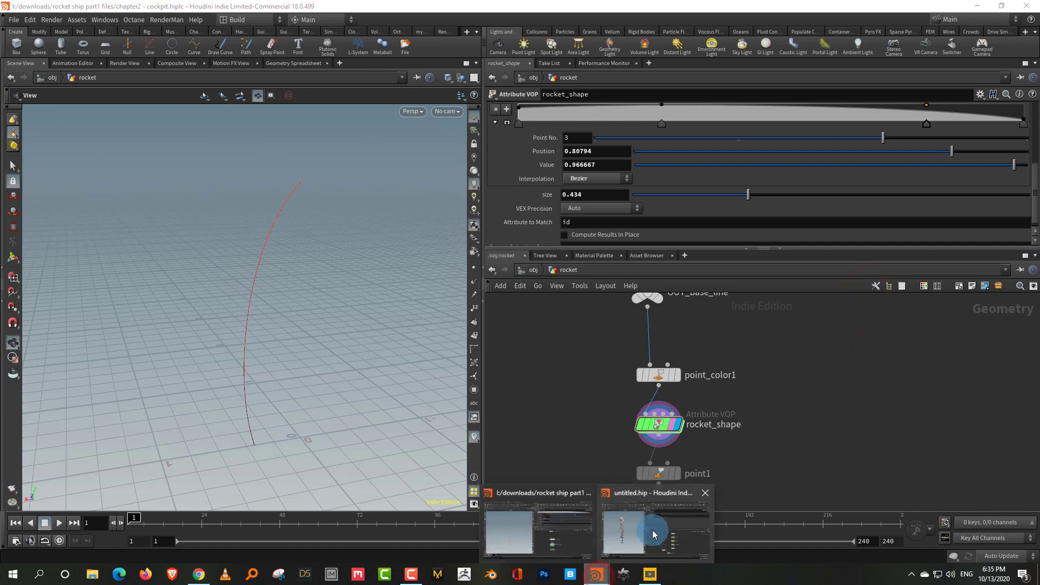
left_click(653, 530)
left_click(822, 324)
left_click_drag(649, 305, 673, 289)
key("ctrl+c")
key("ctrl+v")
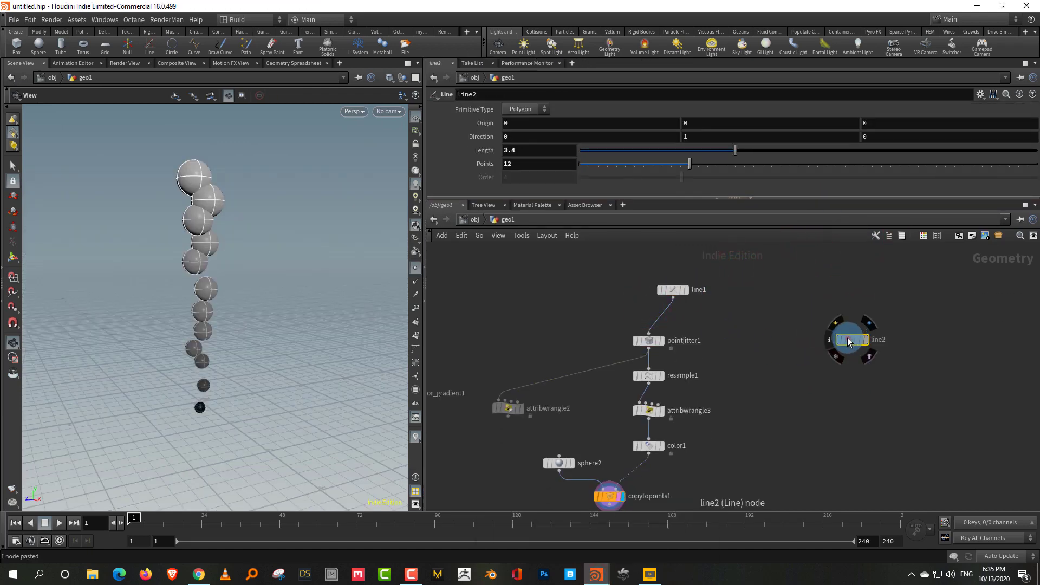
Step: Display the copied line node and frame the line in the viewport
scroll(831, 371, "up", 2)
left_click(851, 310)
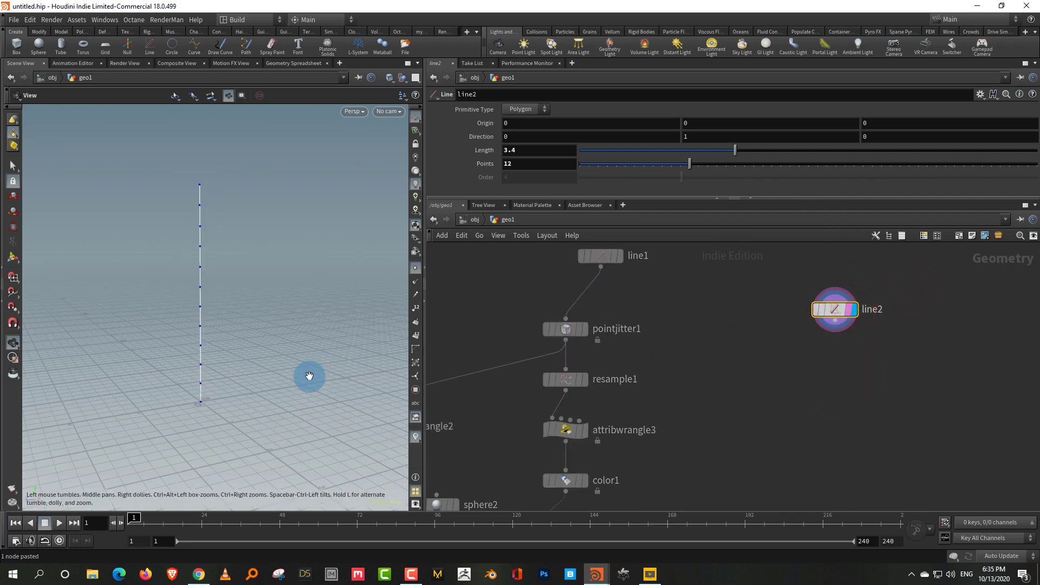
left_click_drag(316, 378, 311, 357)
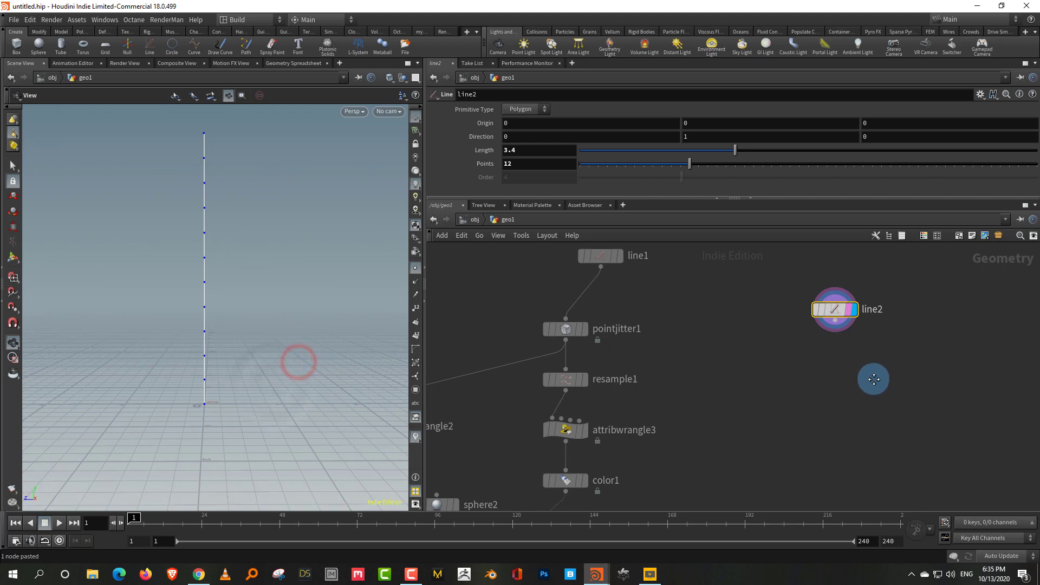
middle_click_drag(872, 385, 832, 423)
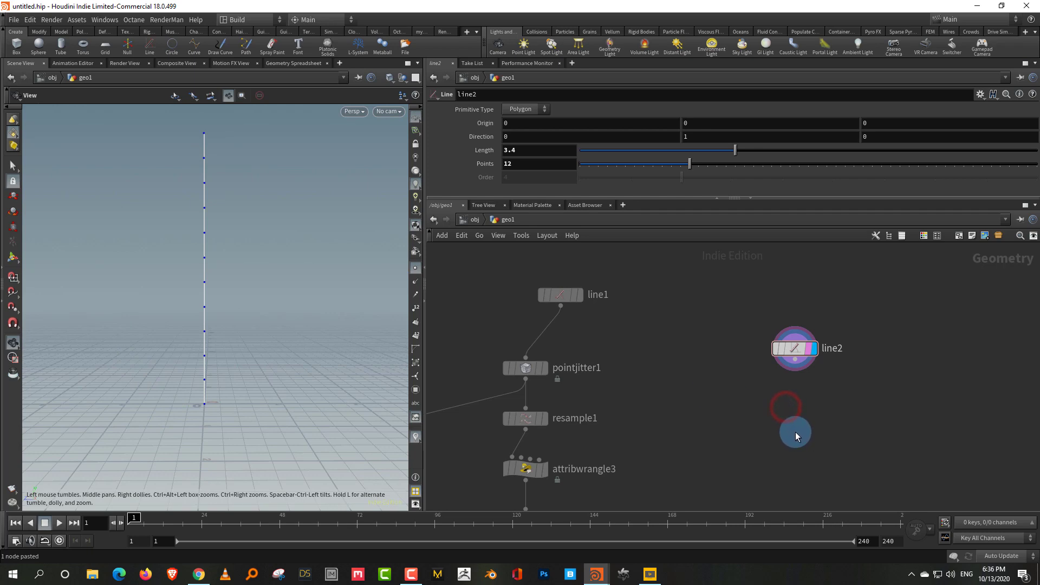
Step: Paste a copy of resample1 below the copied line, connect the line to it and display it
left_click_drag(580, 401, 518, 442)
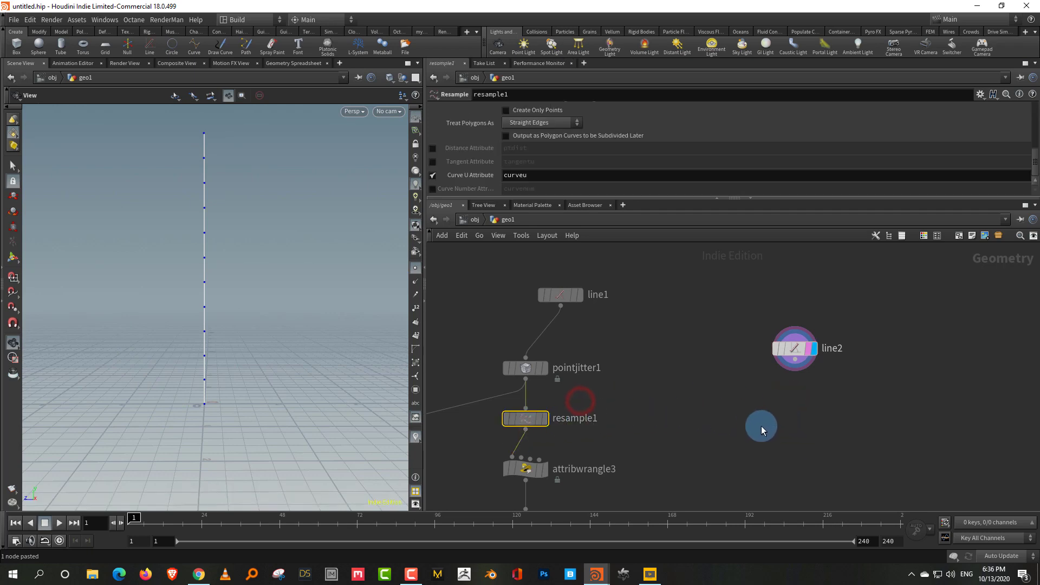
key("ctrl+v")
left_click_drag(784, 429, 801, 437)
left_click_drag(796, 363, 798, 419)
left_click(810, 436)
left_click(814, 436)
Step: Rename the copied Resample node as curveu and bring its segment settings into view
left_click(848, 419)
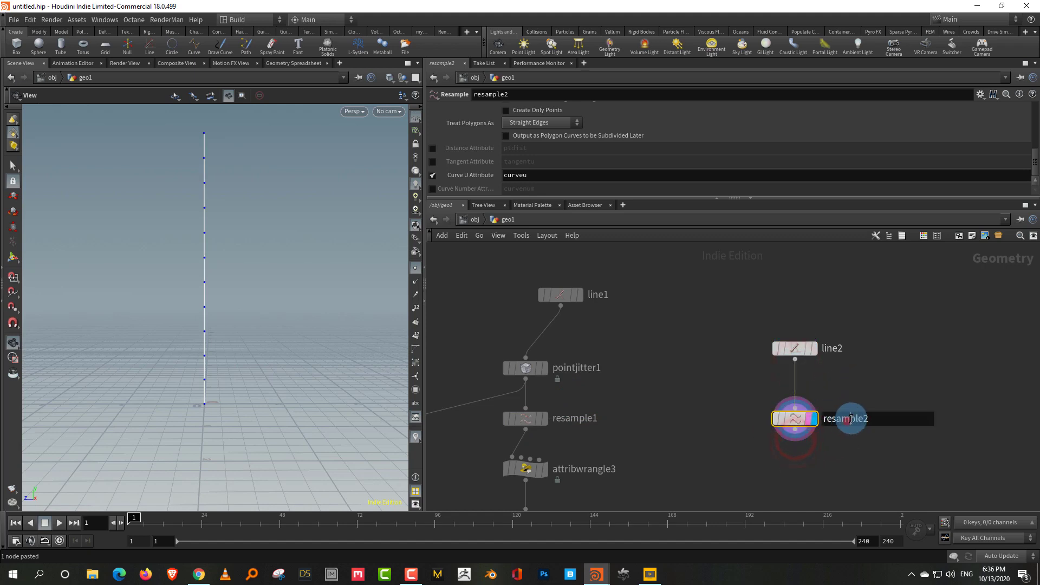
left_click_drag(876, 420, 731, 443)
type("curveu")
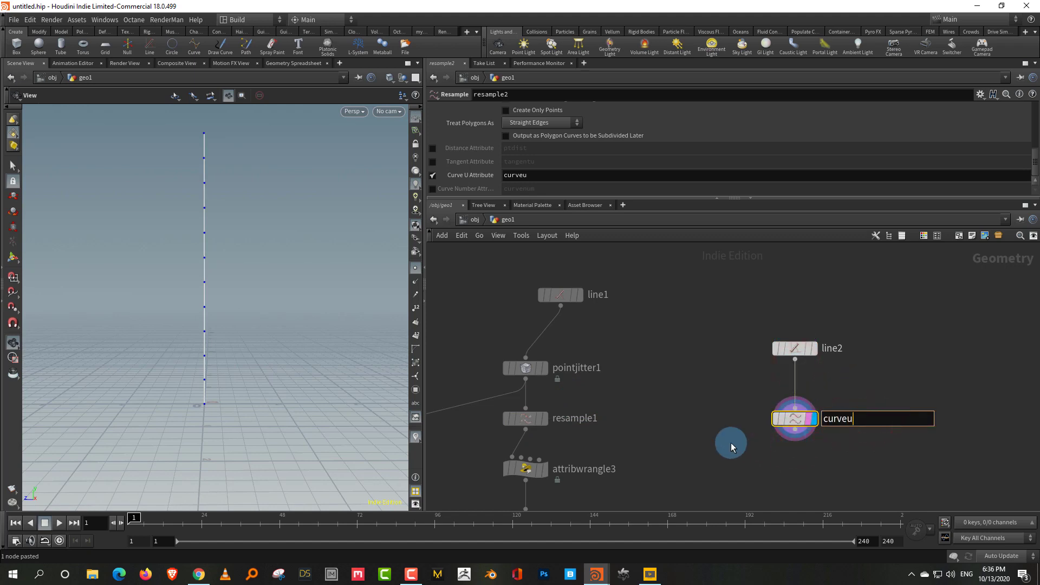
key("Return")
left_click_drag(804, 212, 803, 244)
scroll(1033, 189, "up", 1)
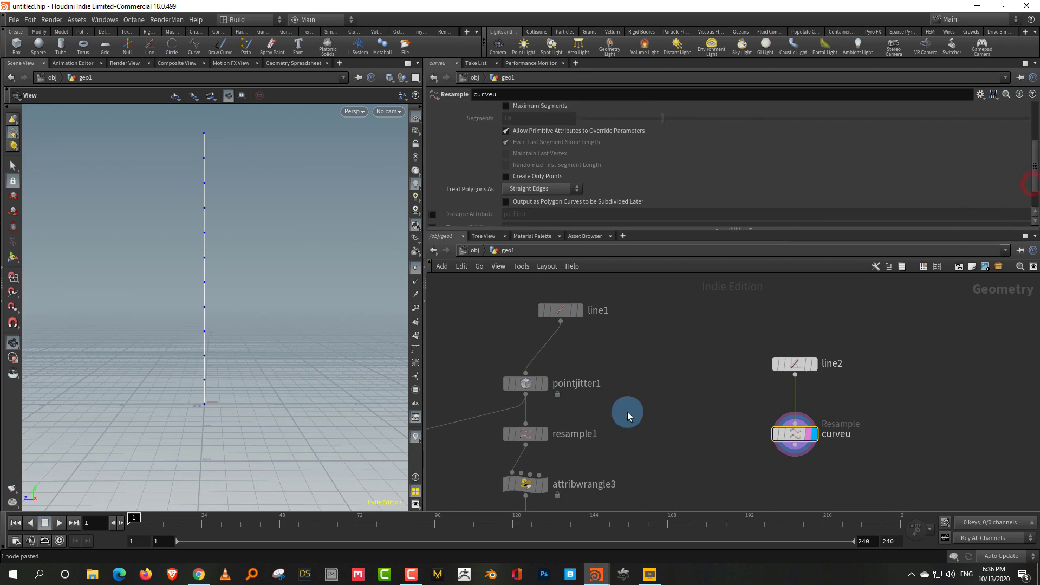
Step: Switch to the browser to show the Introduction to Vex - Houdini video page on Vimeo, and return to the Houdini scene
left_click(199, 573)
left_click(519, 18)
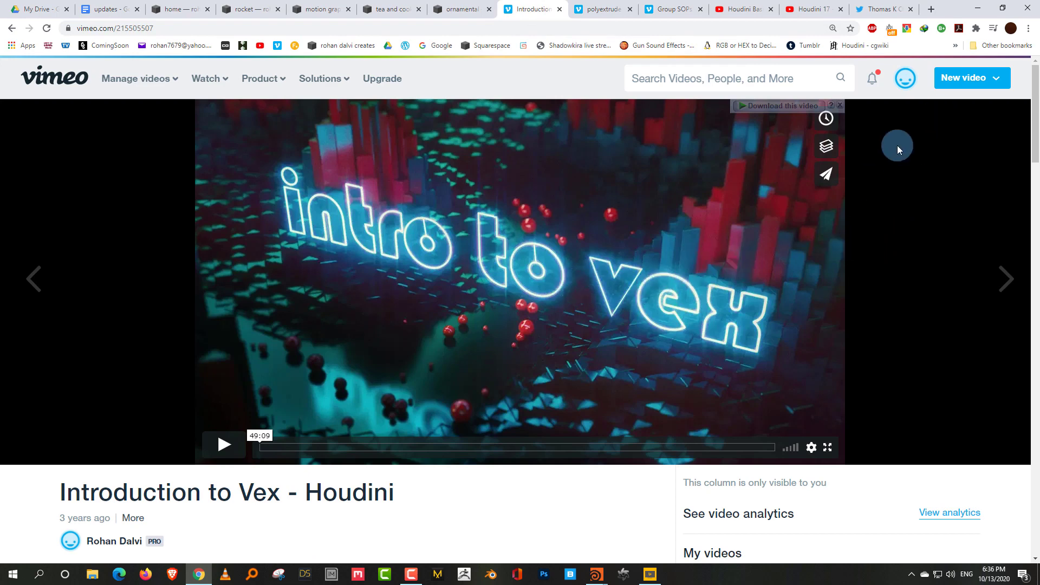
left_click(841, 107)
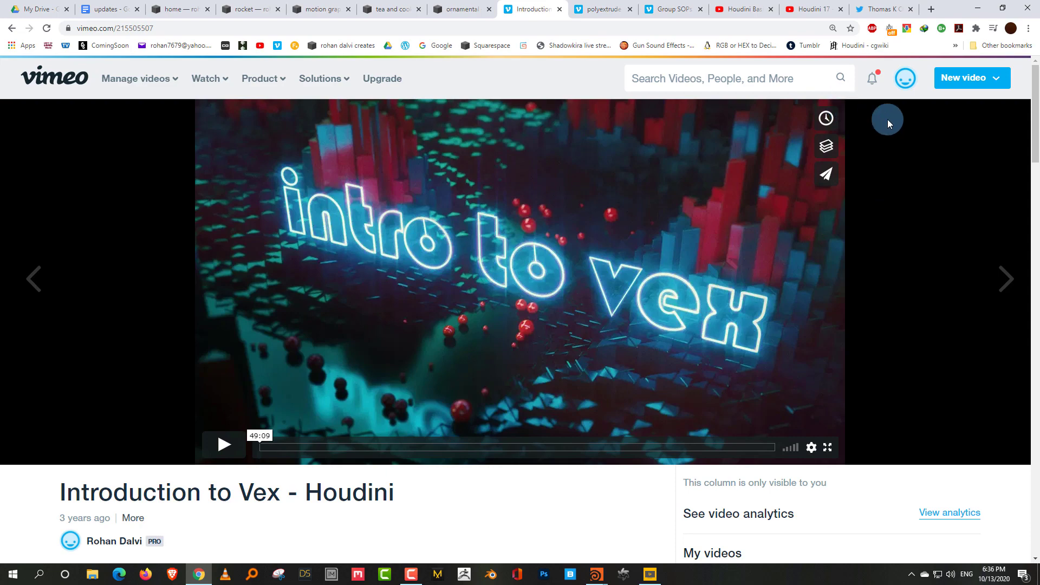
left_click(978, 7)
left_click(923, 396)
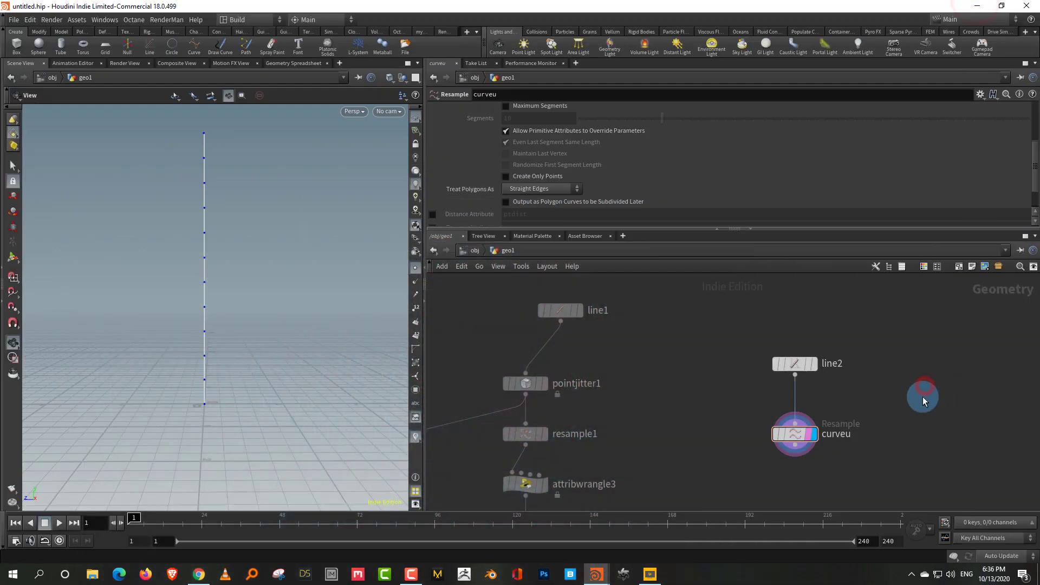
left_click(886, 406)
Step: Add an Attribute Wrangle node below the curveu node, connected to its output and displayed
left_click_drag(206, 433, 267, 342)
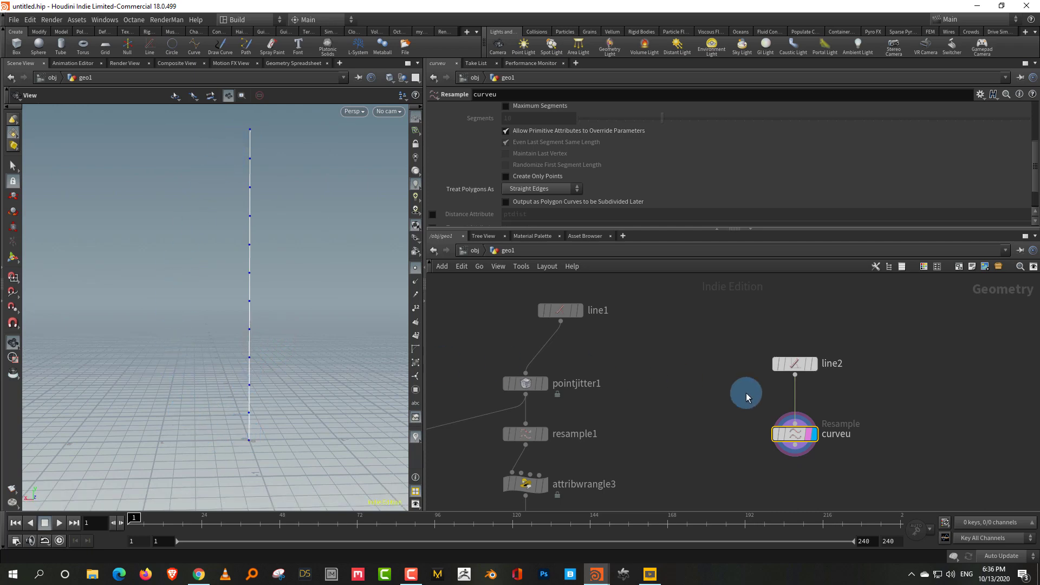
middle_click_drag(834, 423, 832, 387)
left_click(789, 458)
key("Tab")
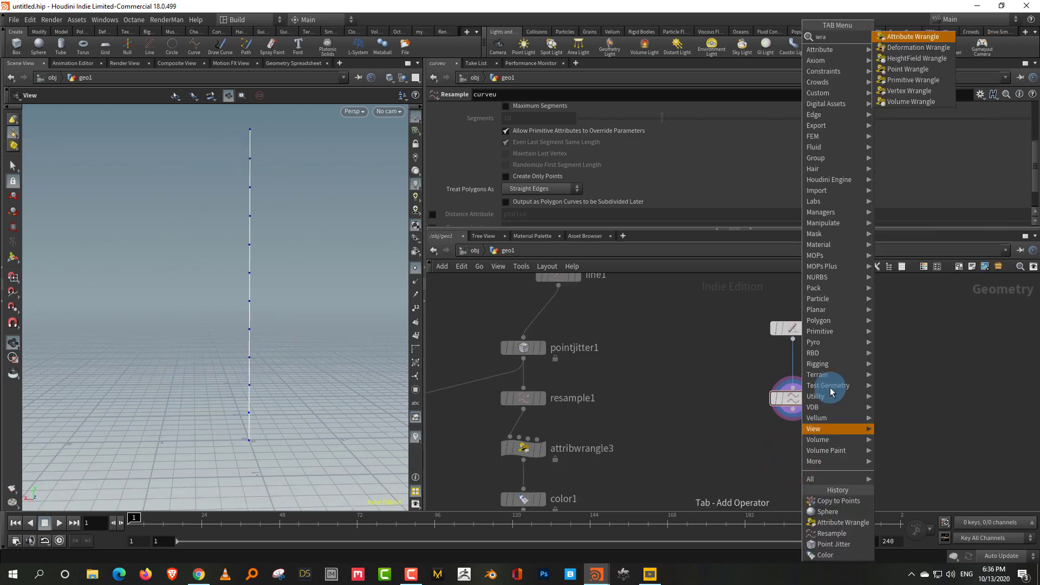
left_click(921, 34)
left_click(786, 468)
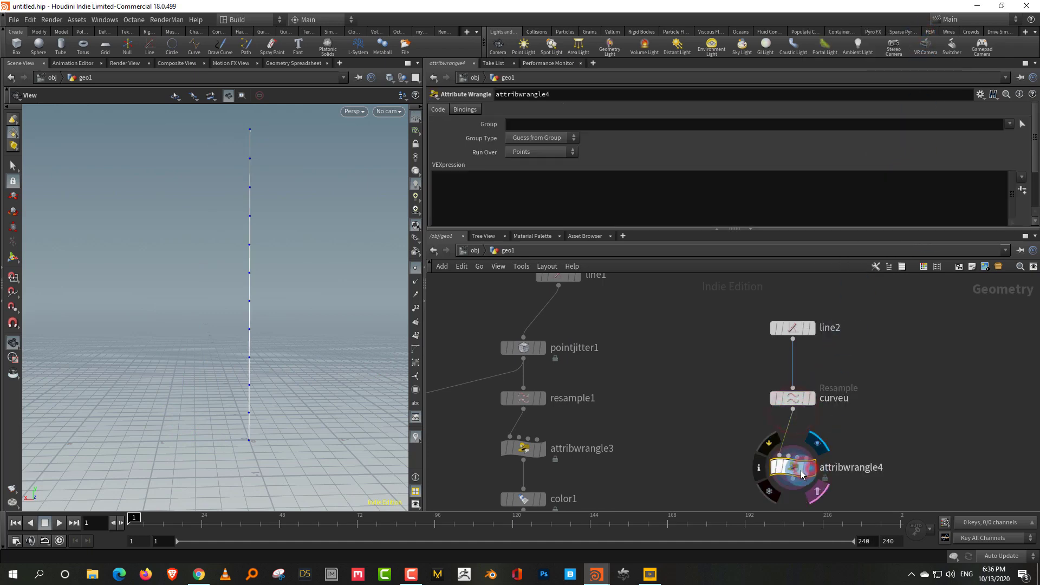
left_click(574, 203)
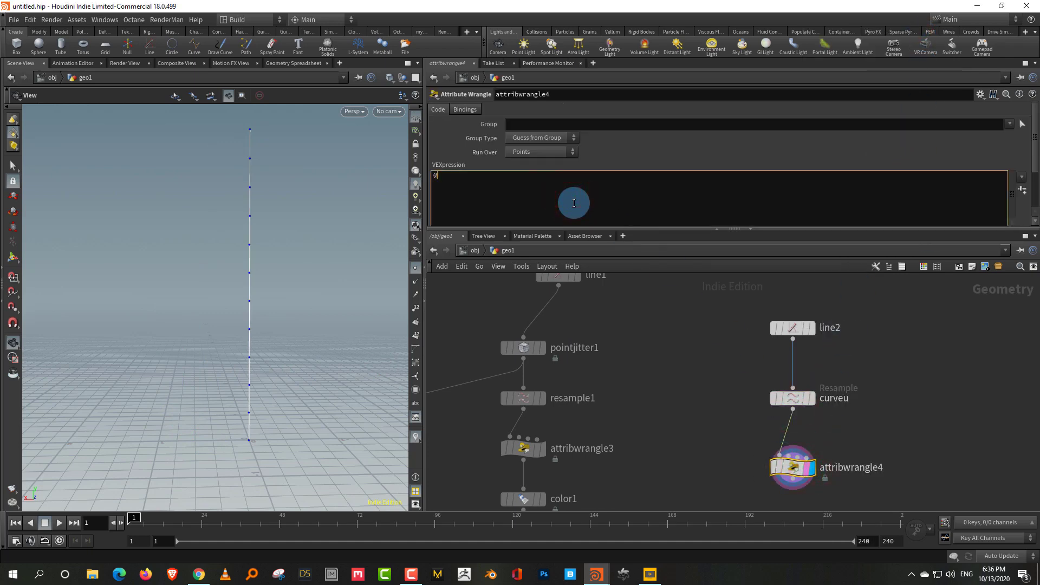
type("@P.x")
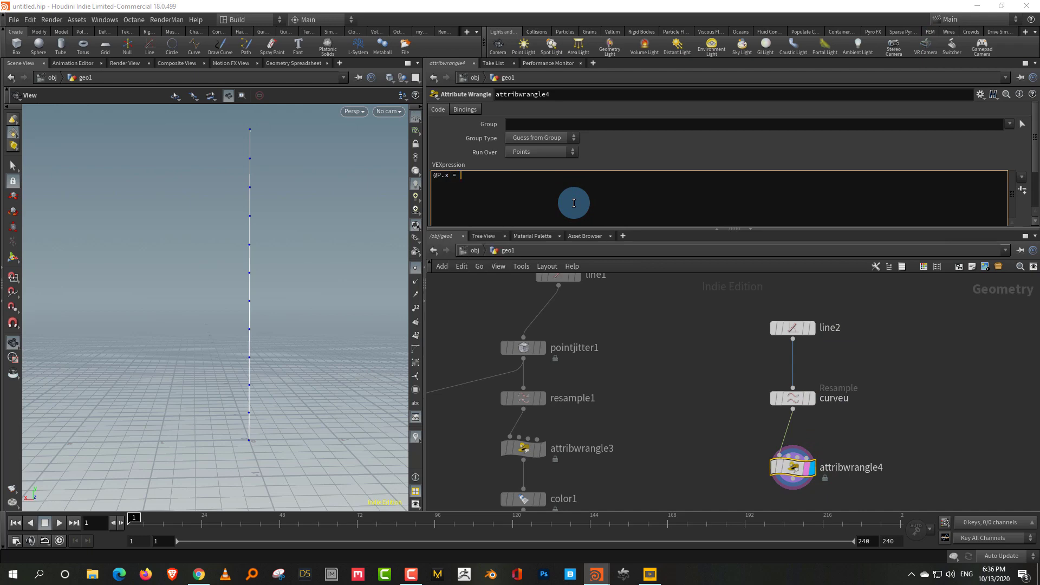
type(" = chra")
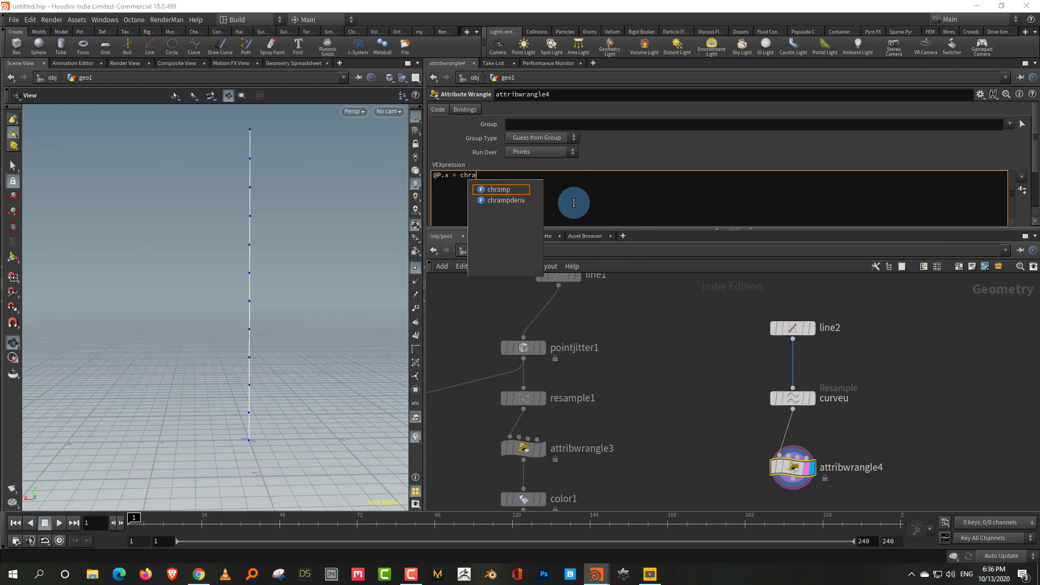
type("mp(")
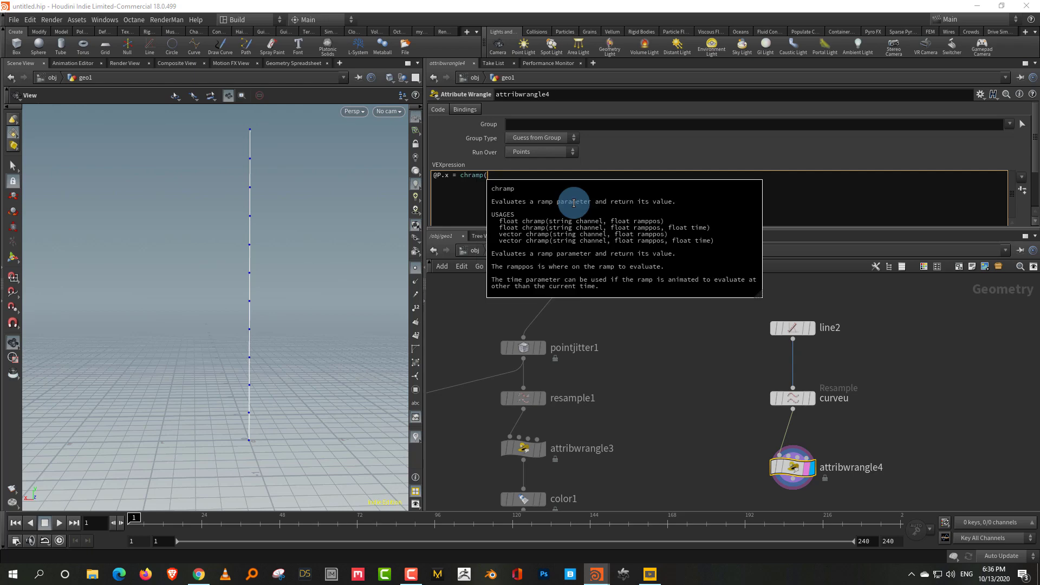
type("\"shape\",")
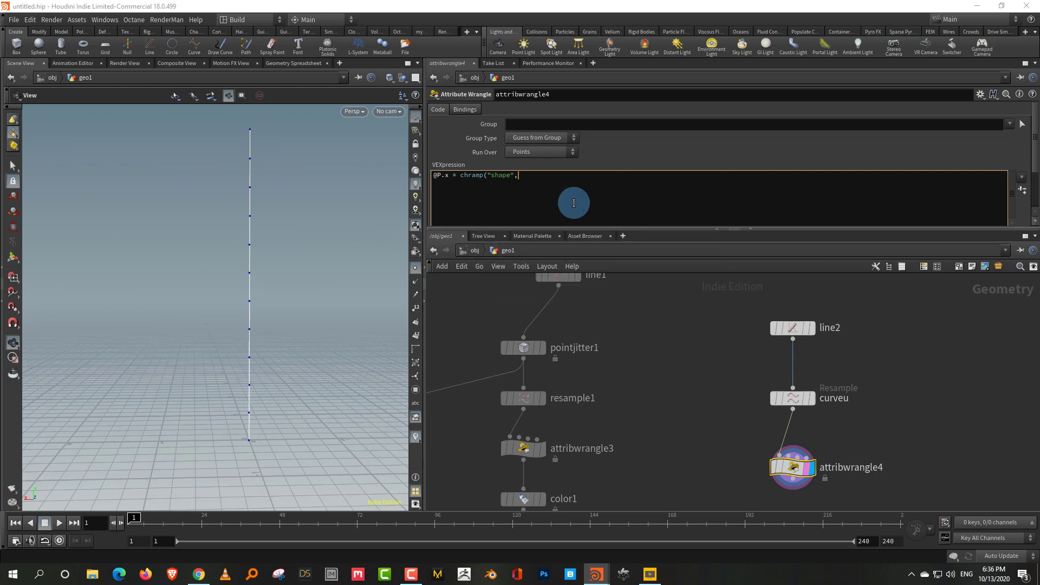
type("@curveu)*ch")
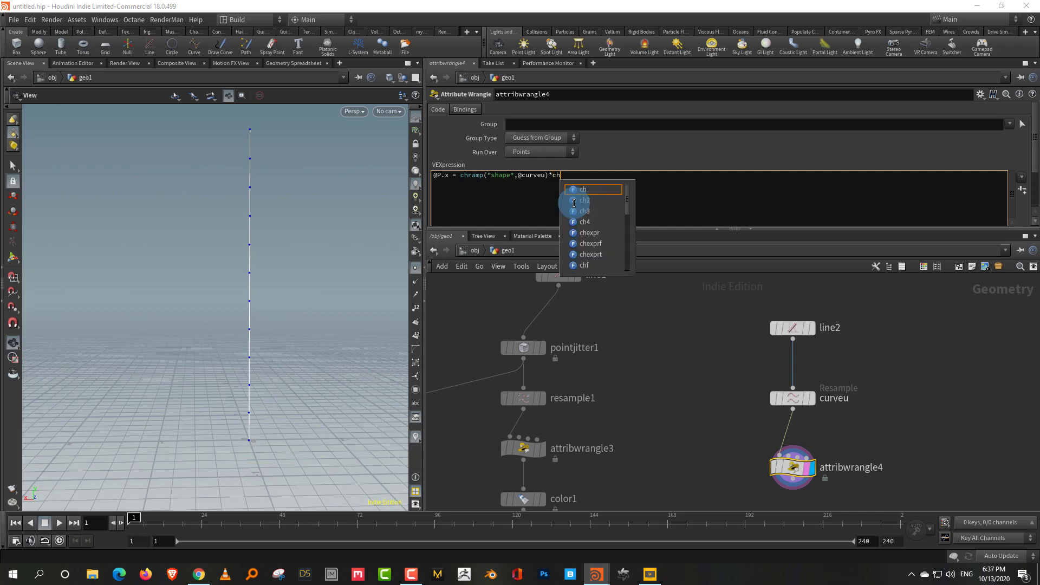
type("\"move\");")
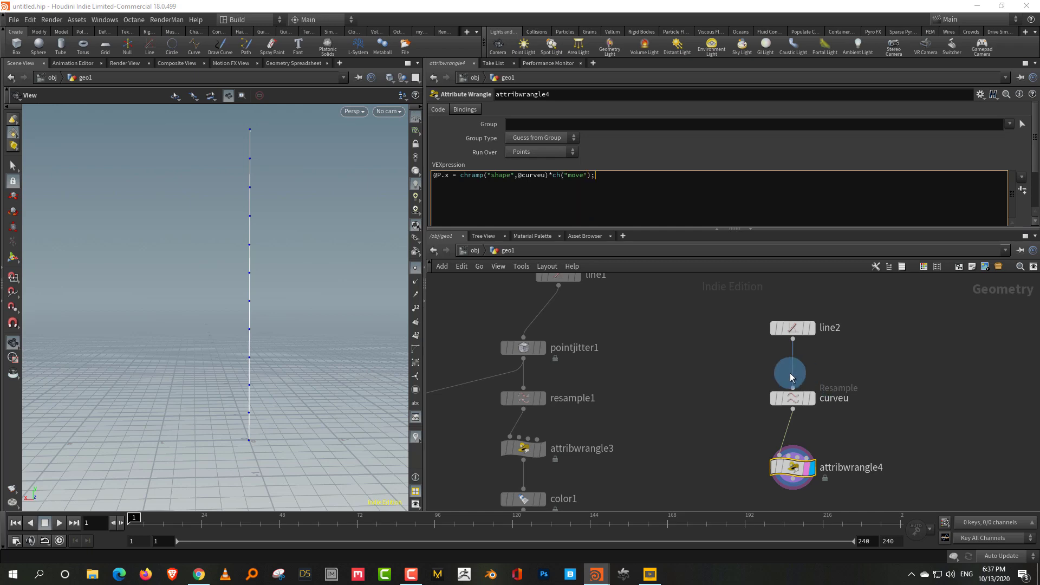
left_click(719, 394)
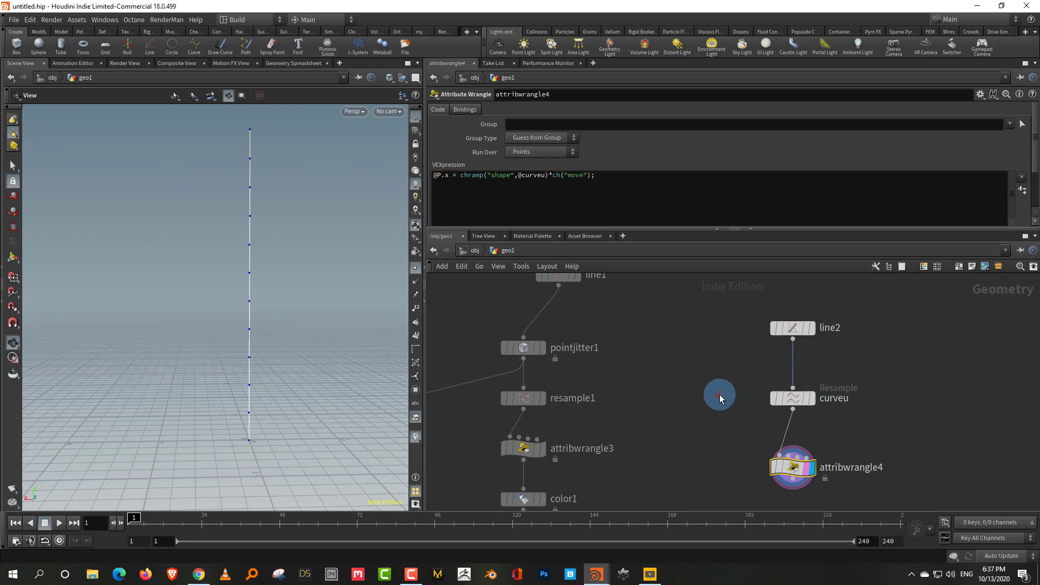
Step: Create the shape and move parameters from the wrangle's code and set Move to 1
left_click(1022, 190)
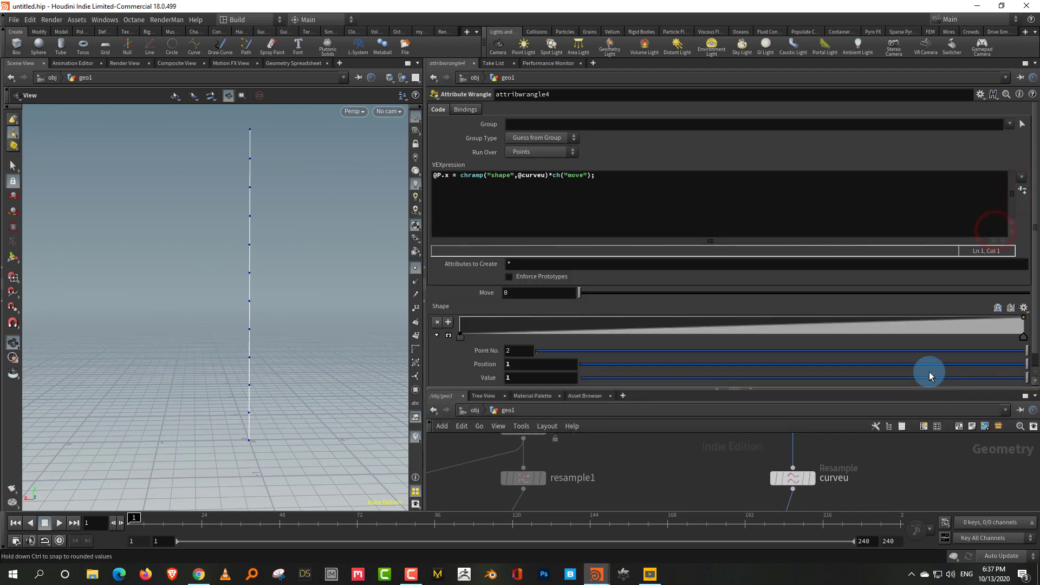
left_click(646, 300)
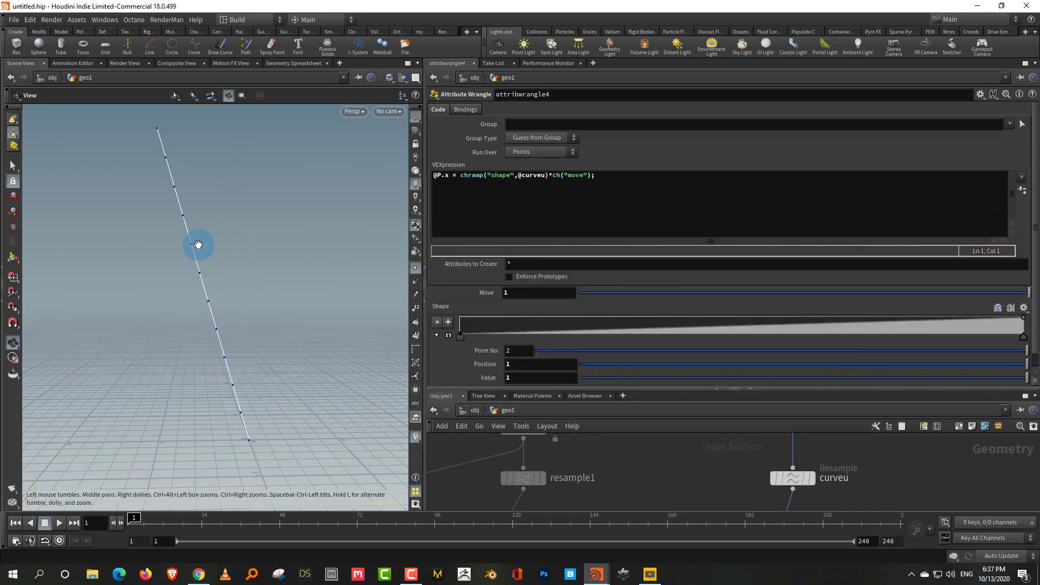
left_click_drag(1035, 331, 1035, 362)
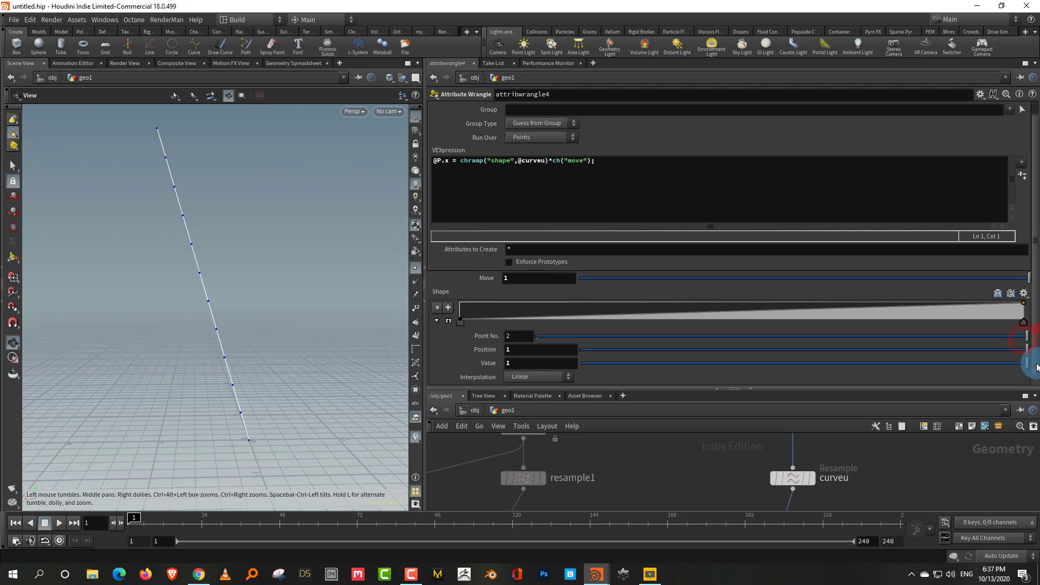
Step: Set the interpolation of the Shape ramp's end and start points to B-Spline
left_click(549, 377)
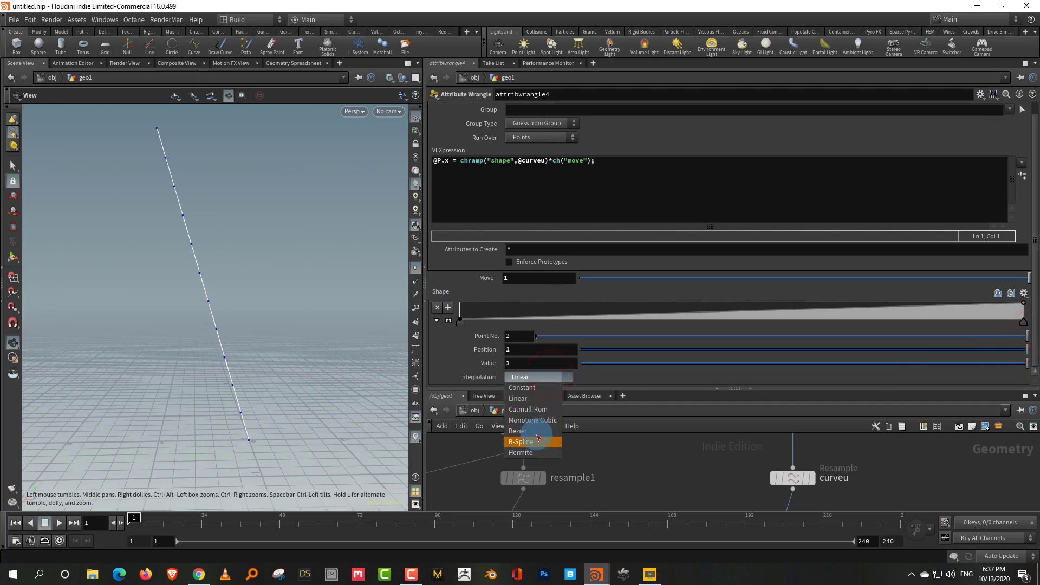
left_click(538, 434)
left_click(460, 321)
left_click(535, 376)
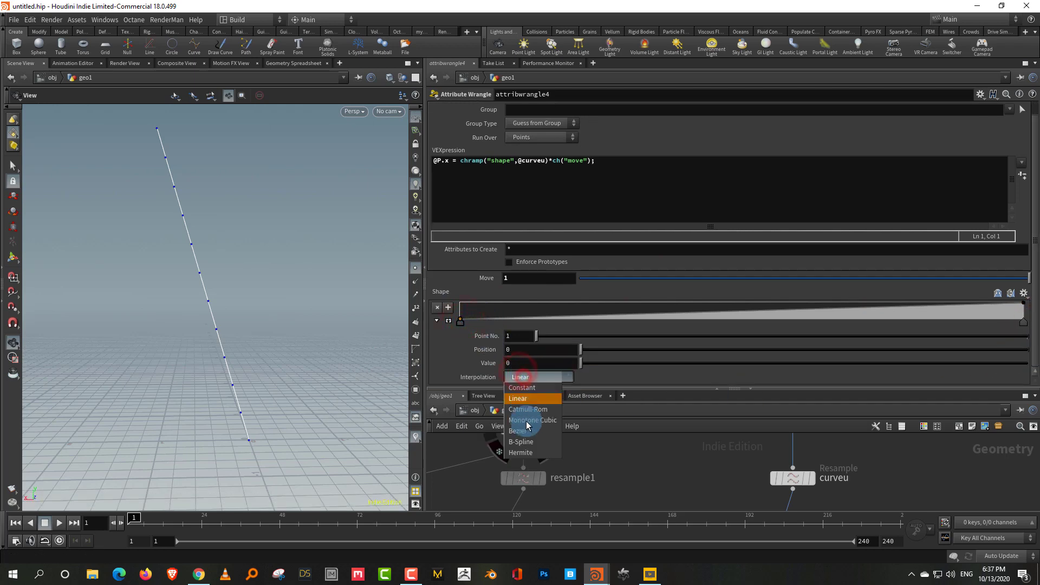
left_click(529, 412)
left_click(529, 377)
left_click(529, 438)
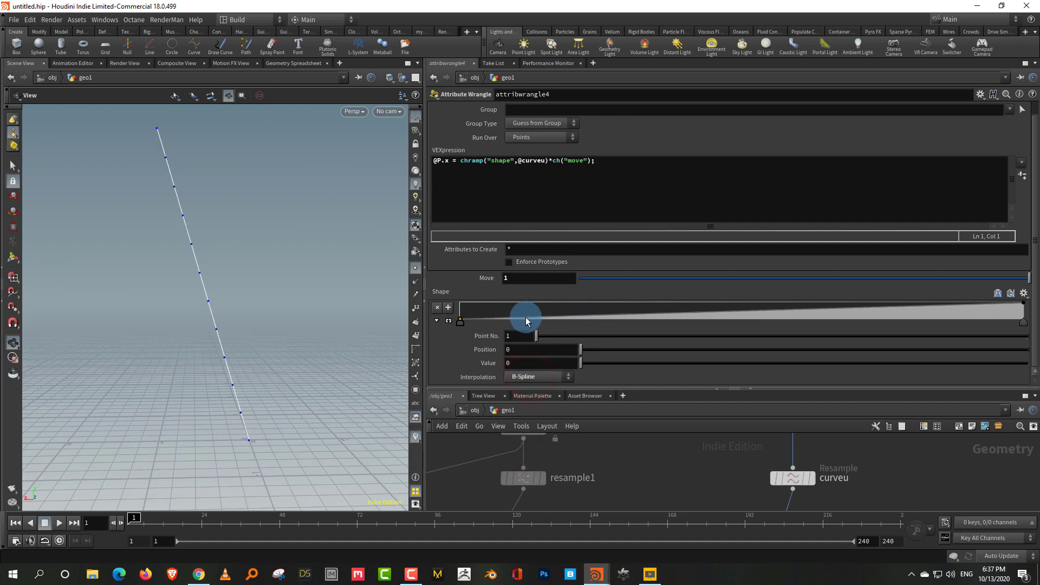
Step: Raise the Shape ramp's start point and add a second point with value 1.6 at about position 0.28
left_click_drag(460, 307, 547, 303)
left_click(539, 367)
middle_click_drag(540, 364, 574, 360)
left_click_drag(548, 321, 619, 322)
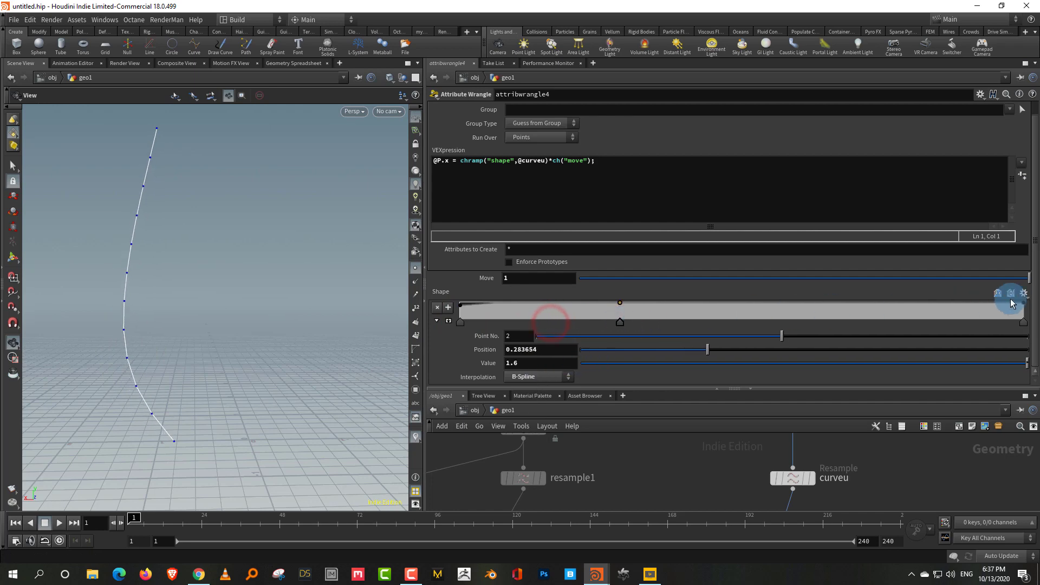
Step: Lower the Shape ramp's end value to 0.4, shift the middle point towards the end, add a point at about 0.86, and set Move to 0.531
left_click_drag(1024, 304, 1025, 316)
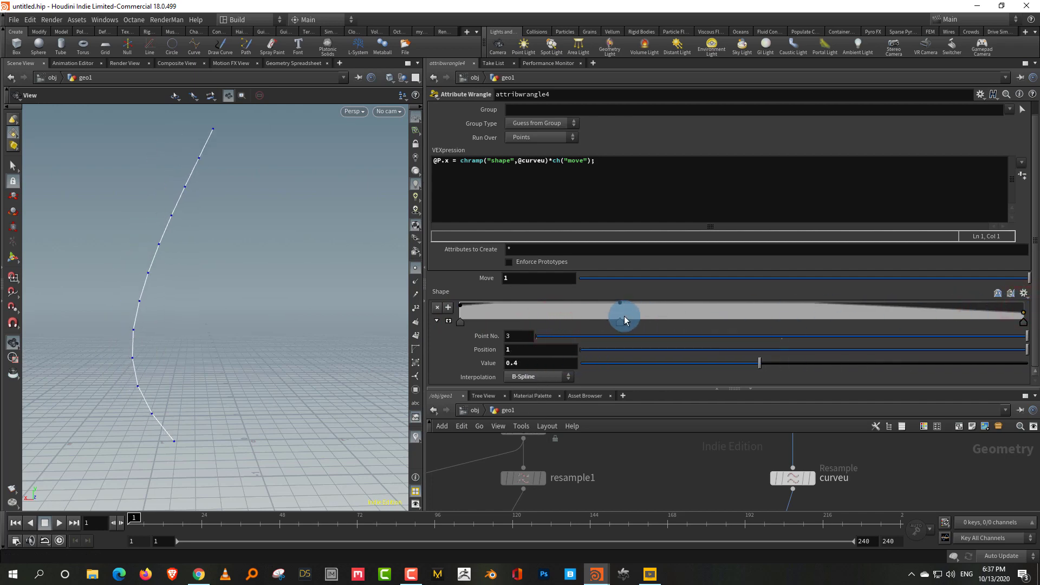
left_click_drag(620, 320, 701, 321)
left_click(945, 305)
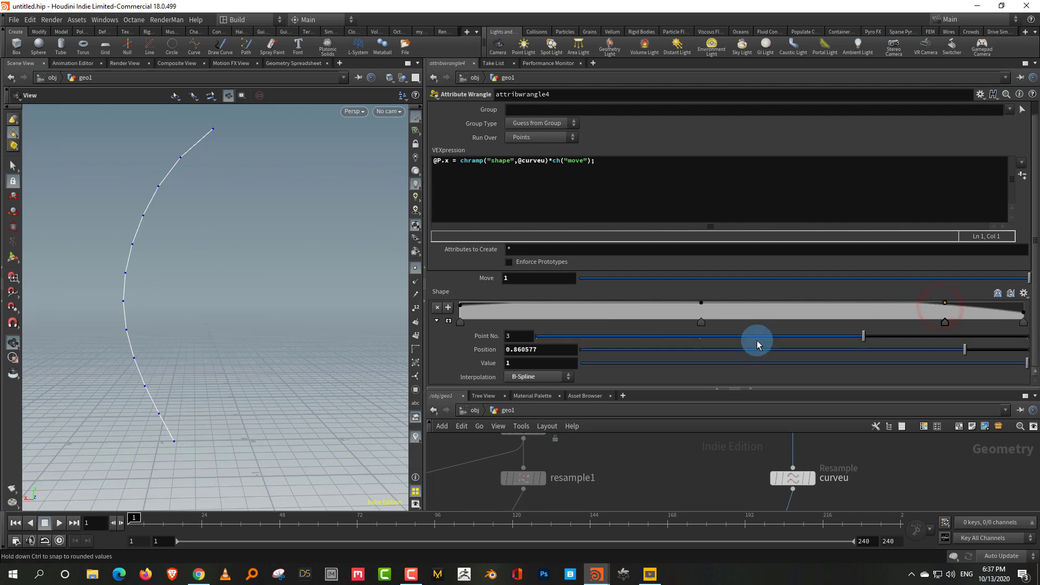
left_click_drag(983, 278, 818, 283)
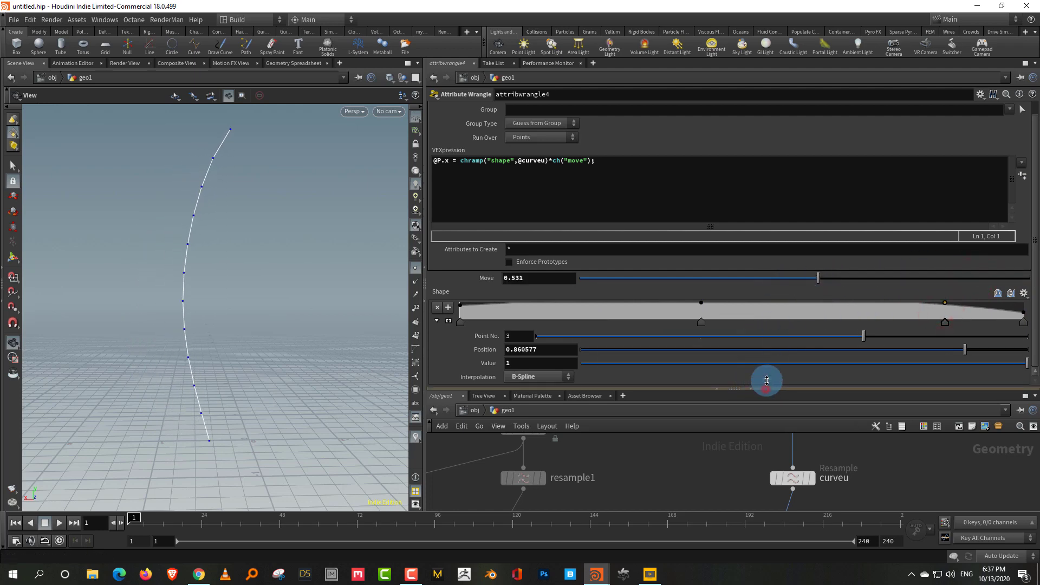
Step: Try the NURBS primitive type on the line2 node and restore Polygon
left_click_drag(766, 389, 766, 301)
middle_click_drag(852, 429, 837, 470)
left_click_drag(846, 376, 713, 450)
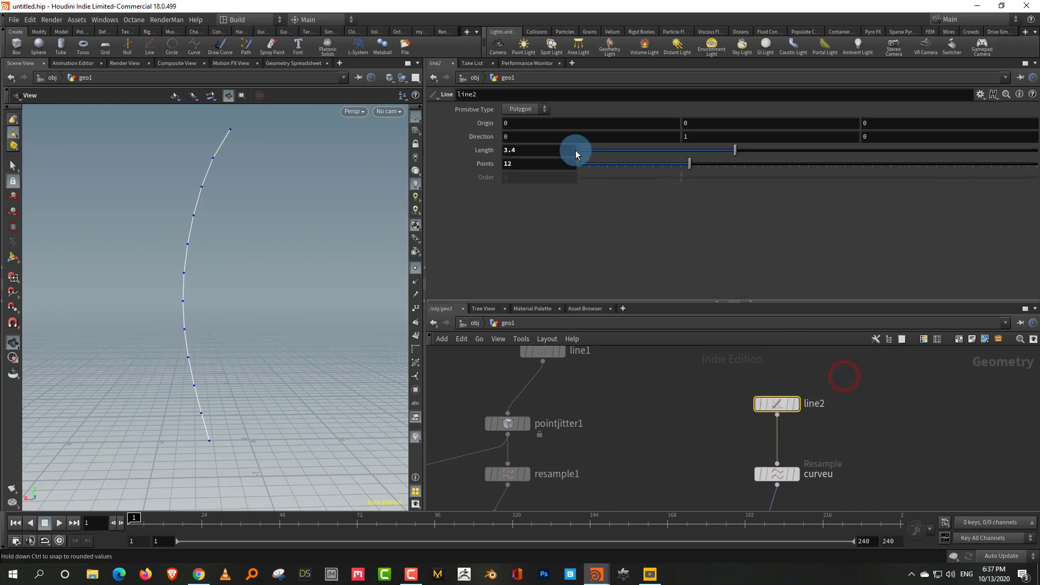
left_click(524, 109)
left_click(530, 150)
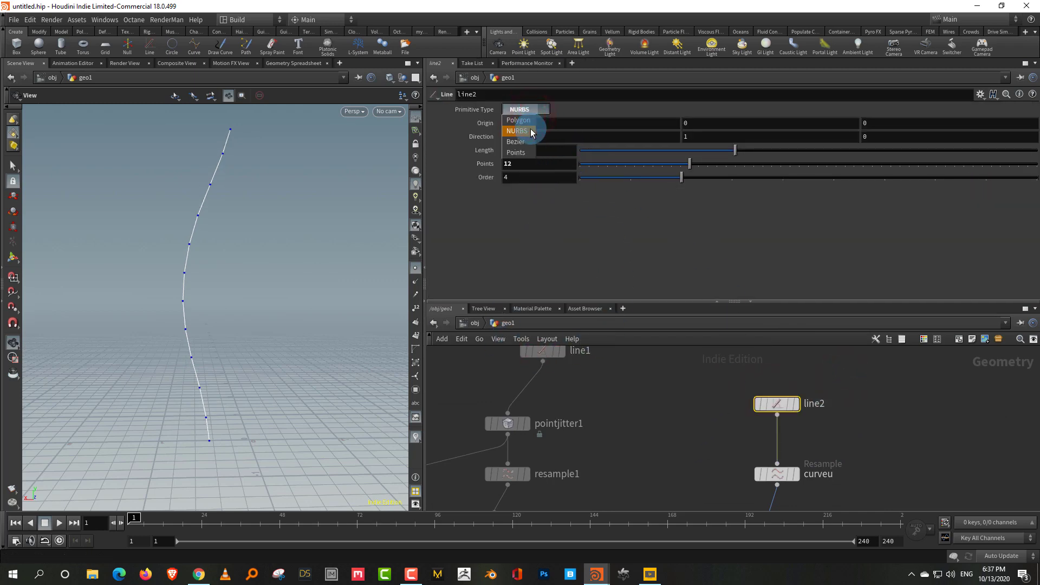
left_click(529, 121)
Step: Add a Convert node below attribwrangle4, connected to its output
middle_click_drag(876, 498, 872, 385)
middle_click_drag(854, 483, 766, 481)
key("Tab")
left_click(733, 464)
key("Tab")
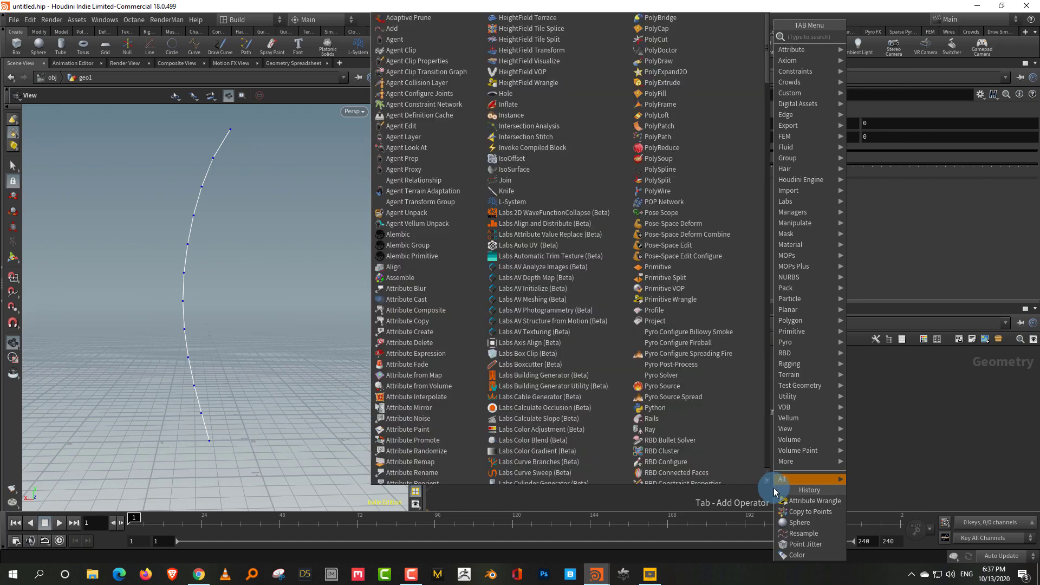
type("convert")
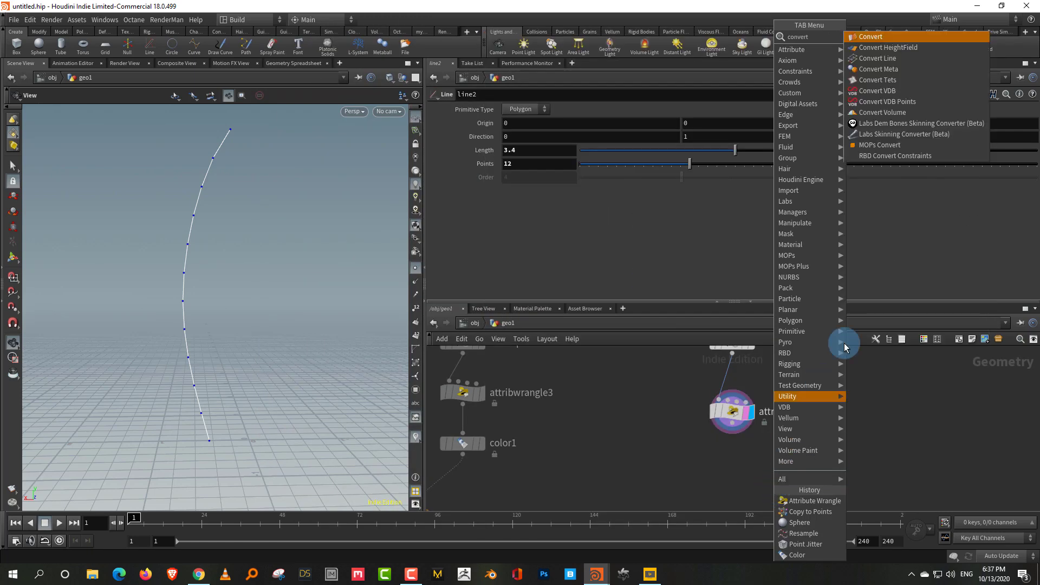
left_click(870, 36)
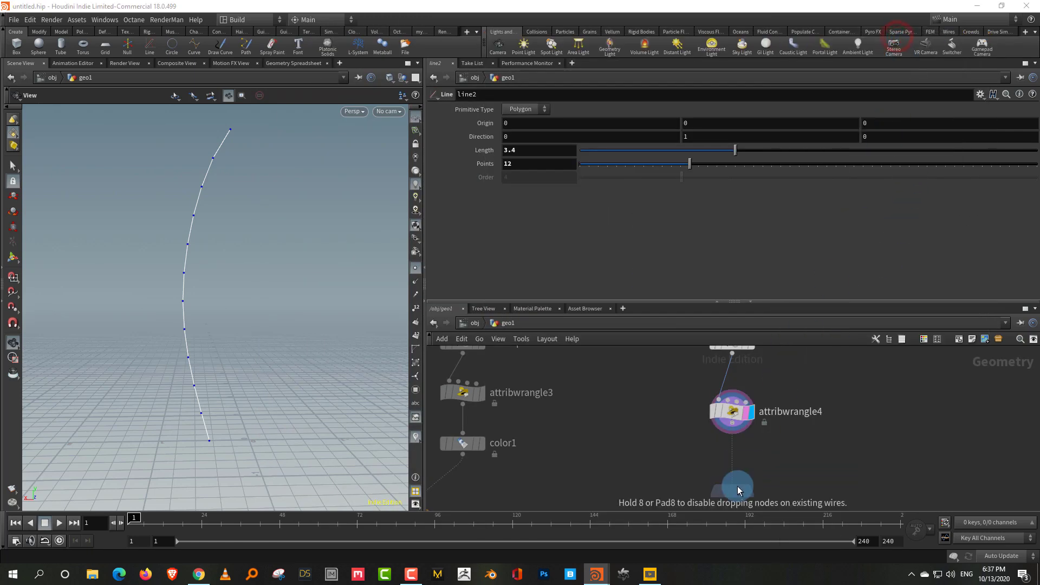
left_click(738, 482)
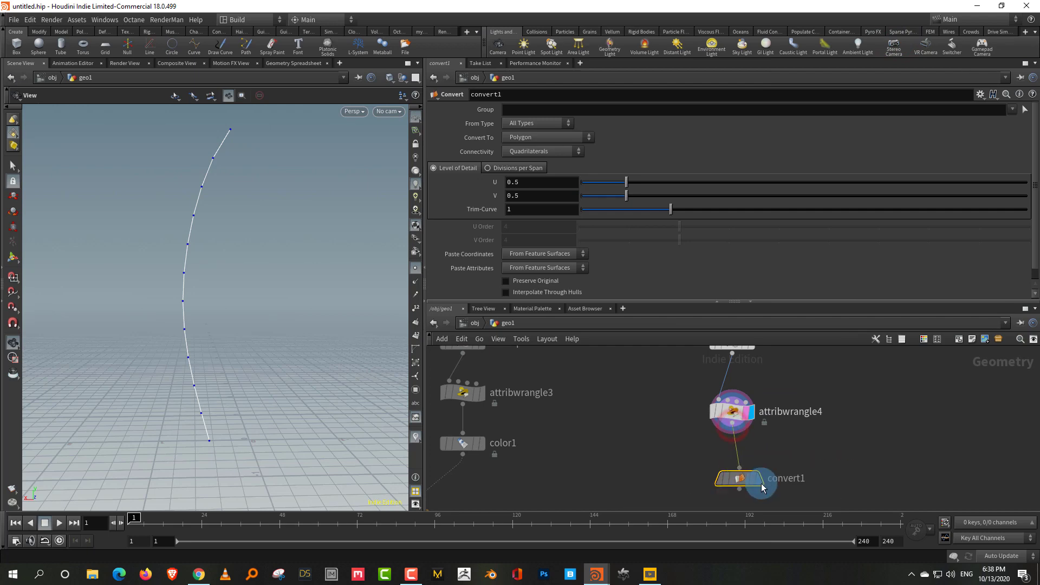
Step: Display the Convert node and set it to convert to NURBS Curve
left_click(759, 479)
left_click(566, 138)
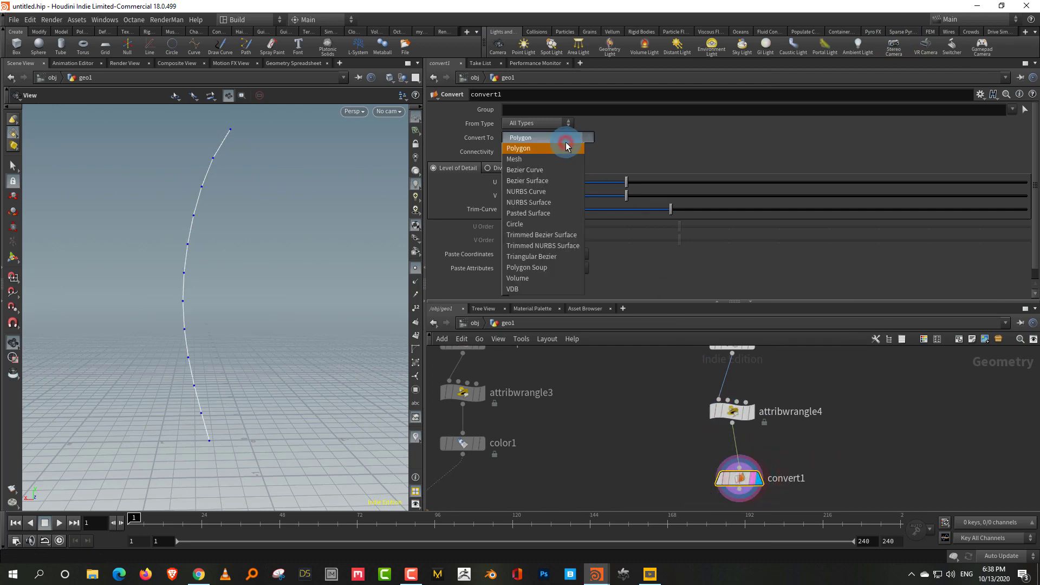
left_click(563, 194)
Step: Add a Revolve node below the convert1 node
middle_click_drag(803, 454, 795, 401)
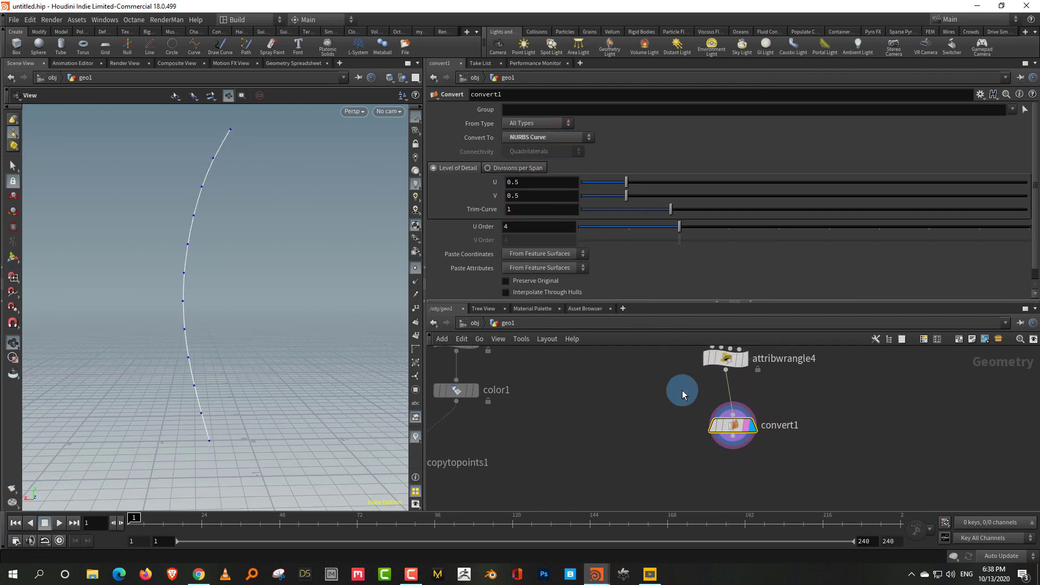
middle_click_drag(745, 490, 740, 470)
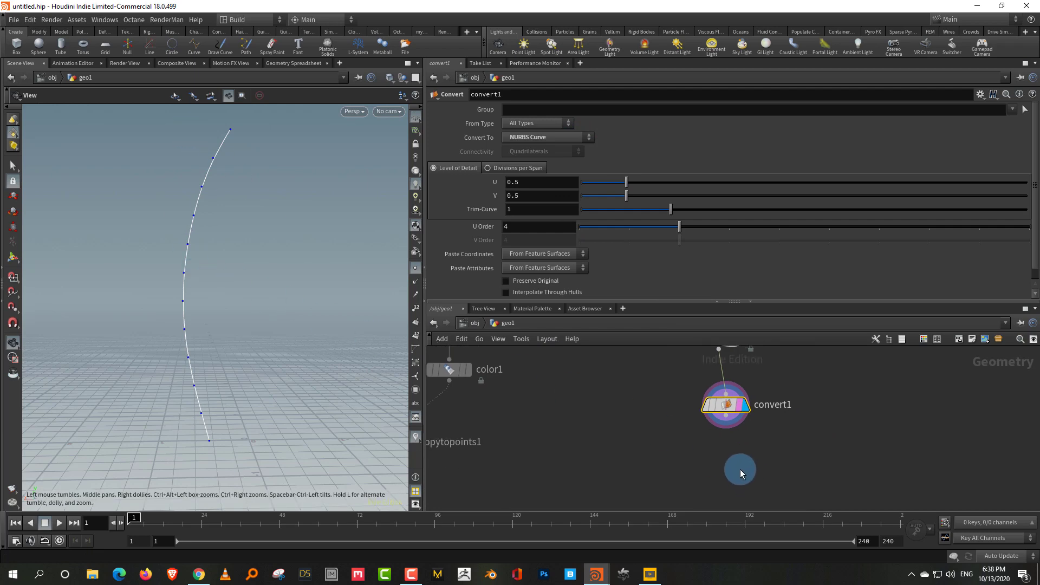
right_click(772, 470)
type("revol")
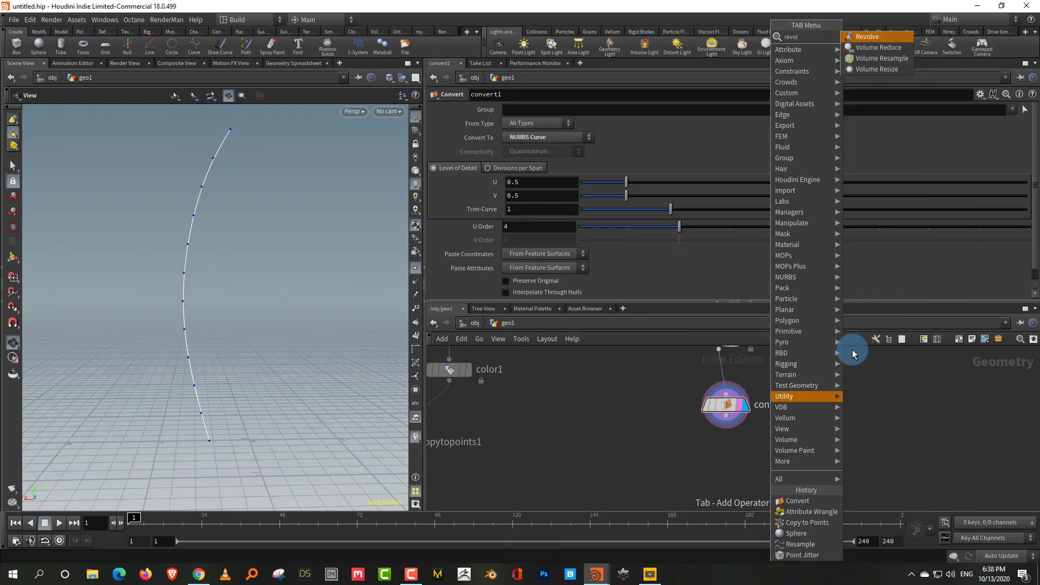
left_click(865, 35)
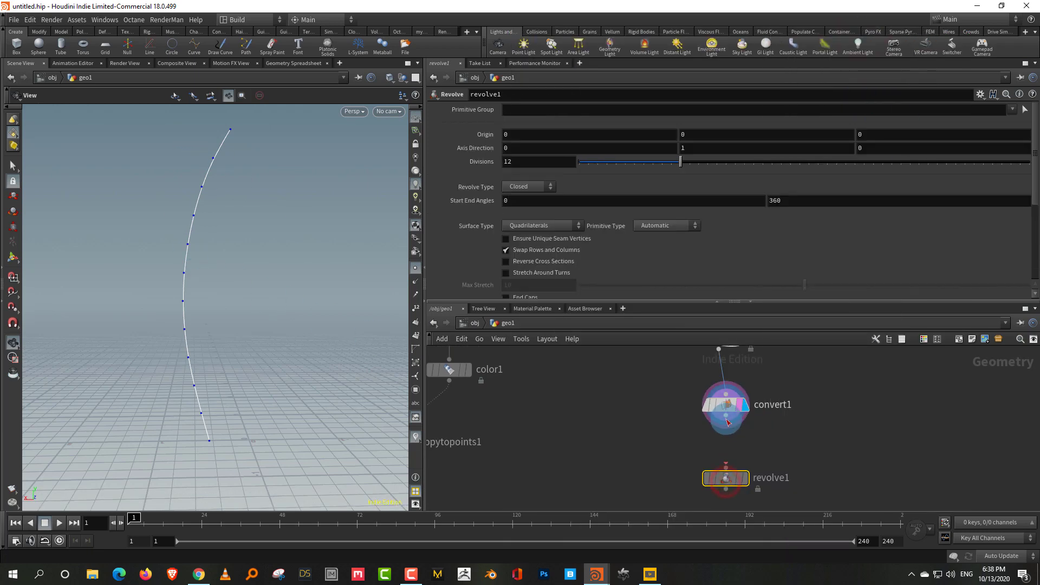
Step: Display the Revolve node with the NURBS Surface primitive type and Reverse Cross Sections enabled
left_click(657, 225)
left_click(668, 271)
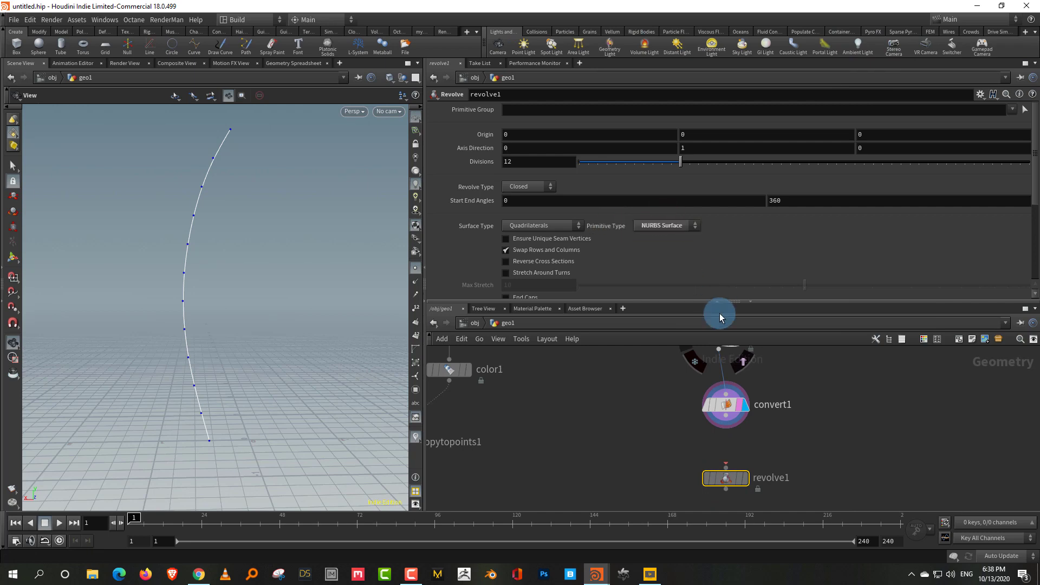
left_click(741, 480)
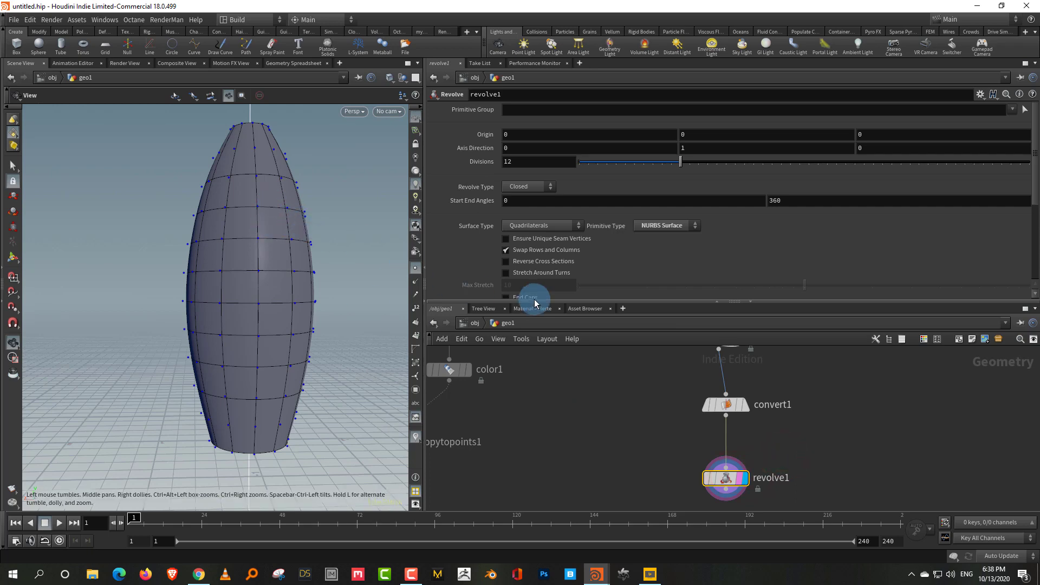
left_click(546, 260)
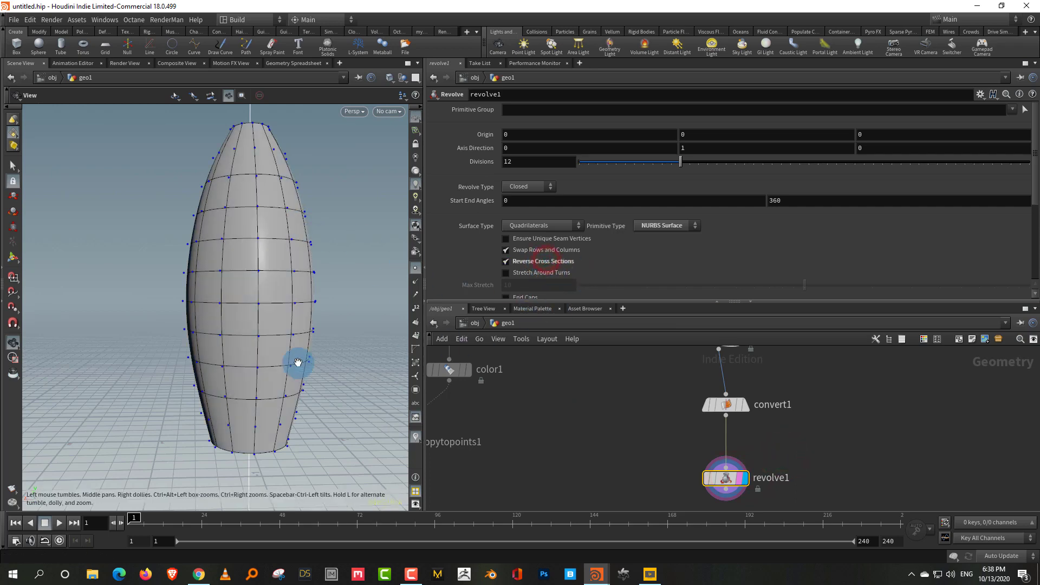
left_click_drag(324, 325, 287, 329)
Step: Reshape attribwrangle4's Shape ramp by lowering its end point and moving point 2 to position 0.410577 and point 3 to 0.898077
middle_click_drag(789, 406, 765, 468)
left_click(765, 407)
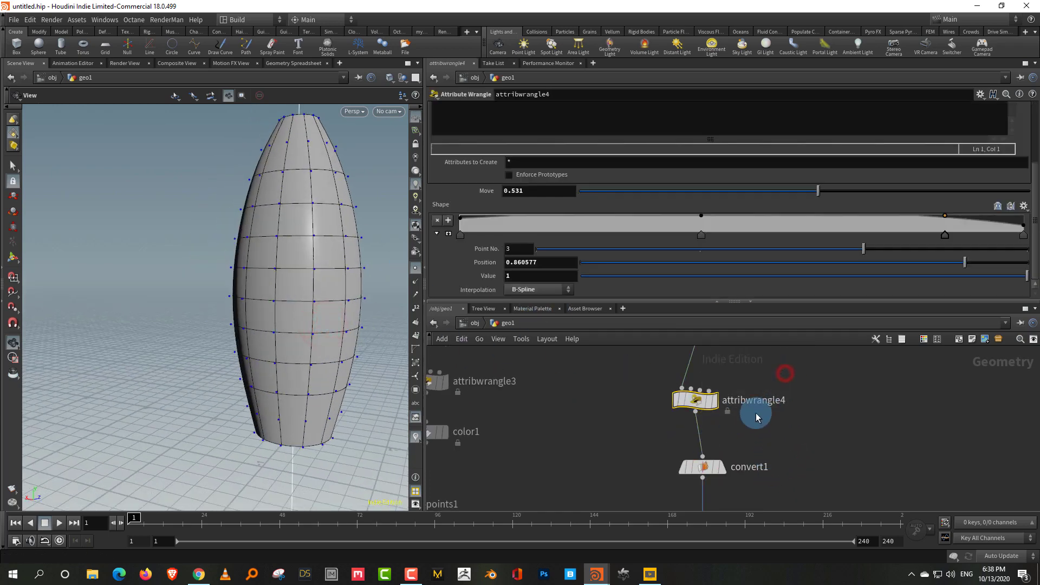
left_click_drag(1024, 227, 1024, 231)
mouse_move(944, 235)
left_mouse_down()
mouse_move(908, 238)
mouse_move(954, 226)
left_mouse_up()
mouse_move(710, 233)
left_mouse_down()
mouse_move(719, 238)
mouse_move(691, 234)
left_mouse_up()
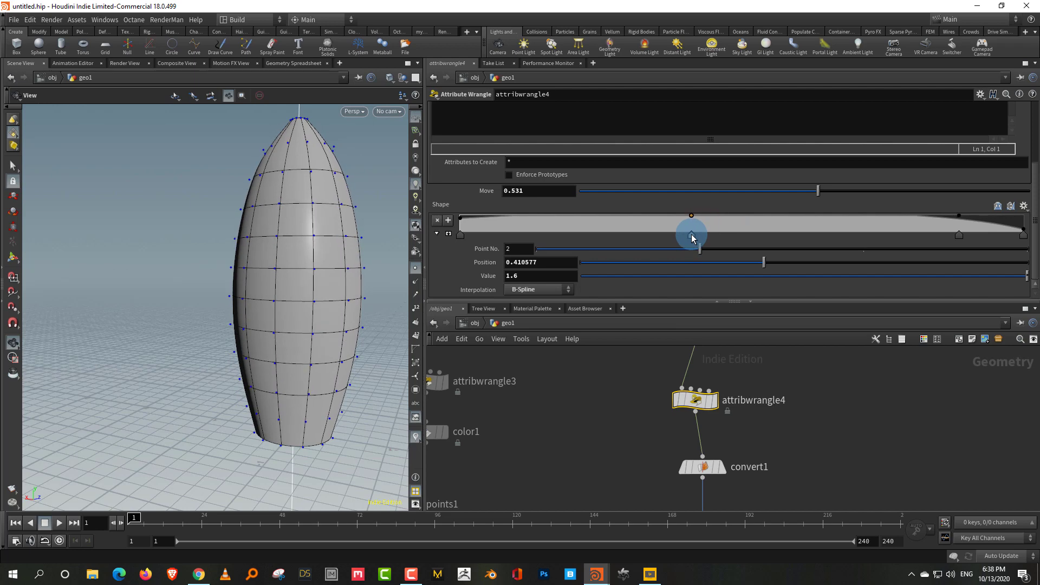
left_click_drag(858, 236, 967, 238)
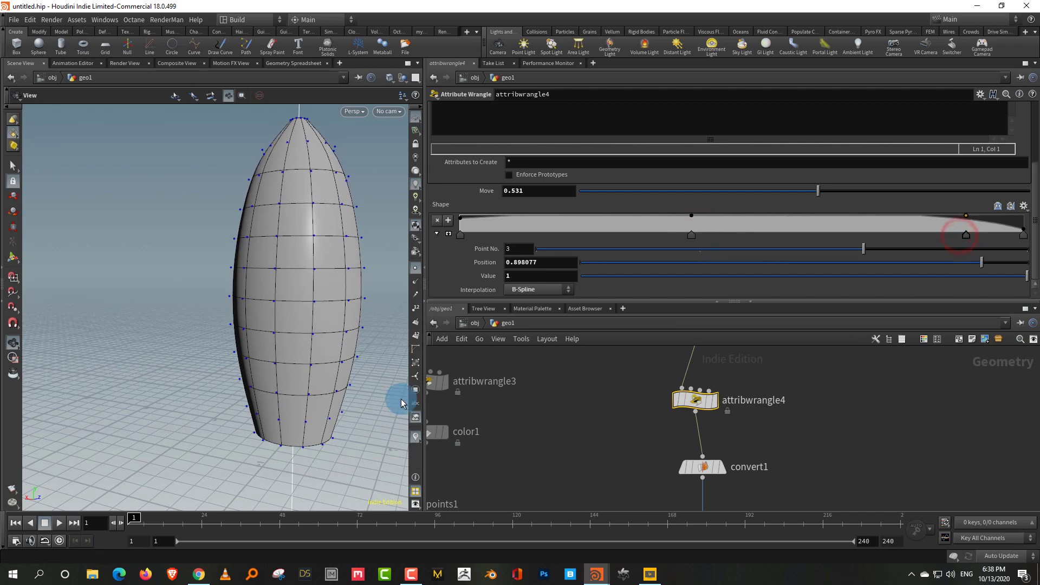
left_click_drag(400, 395, 338, 330)
Step: Review attribwrangle4's VEX expression, the node chain from line2 to revolve1 and the revolved shape
left_click_drag(847, 303, 843, 292)
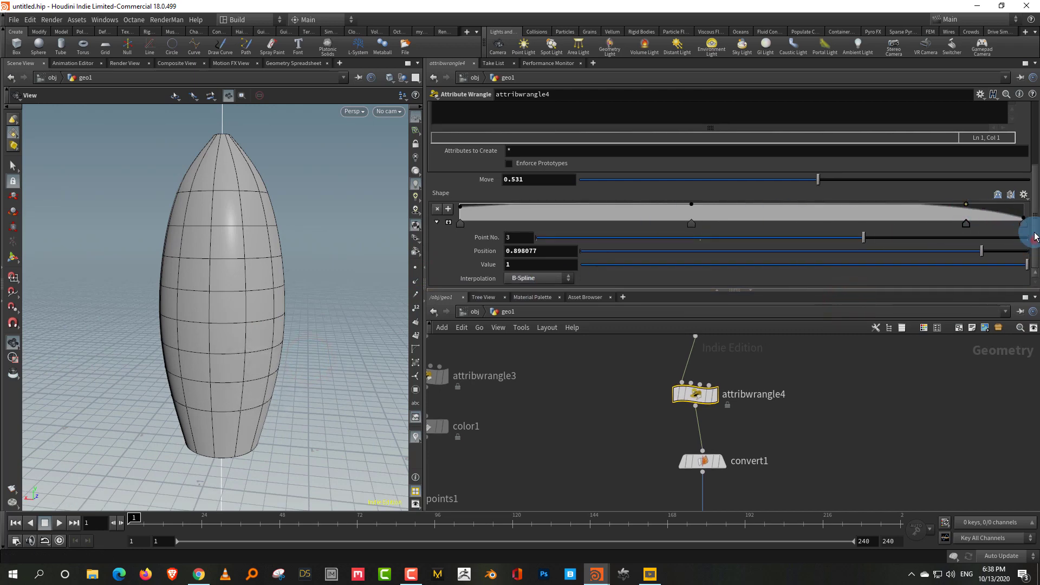
left_click_drag(1034, 234, 1036, 169)
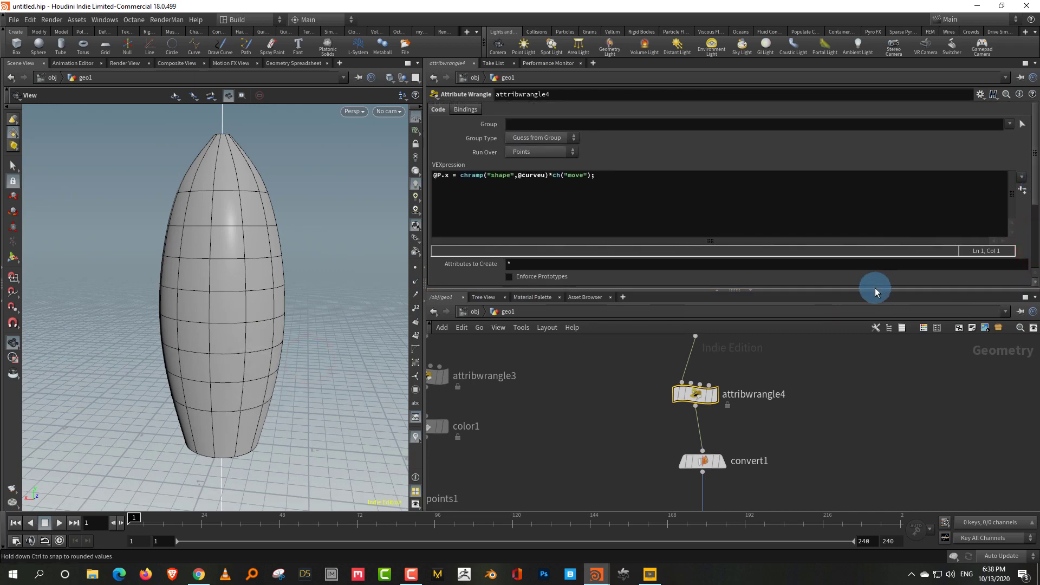
left_click_drag(877, 290, 878, 248)
left_click(765, 382)
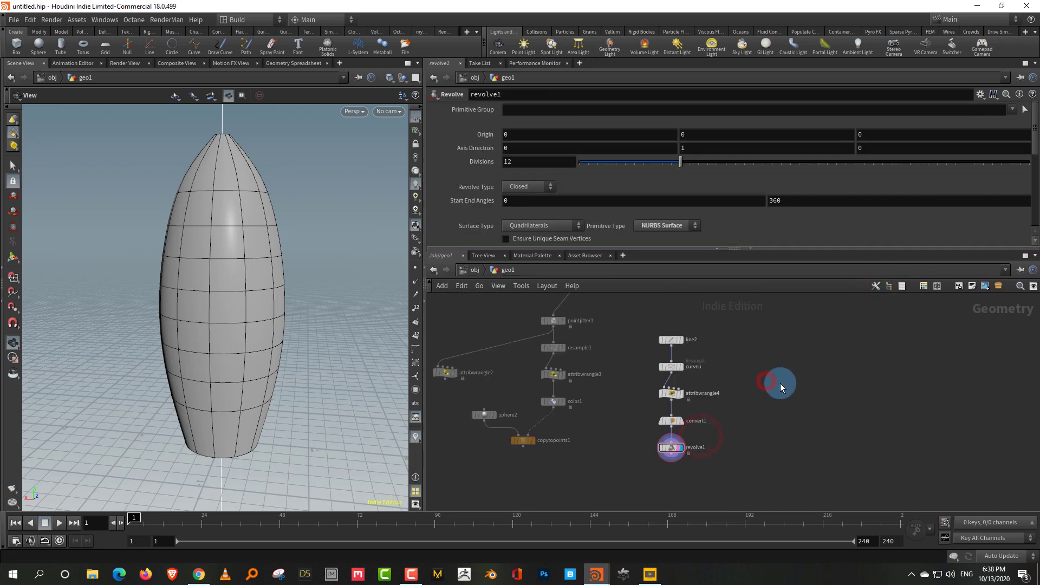
middle_click_drag(780, 383, 750, 410)
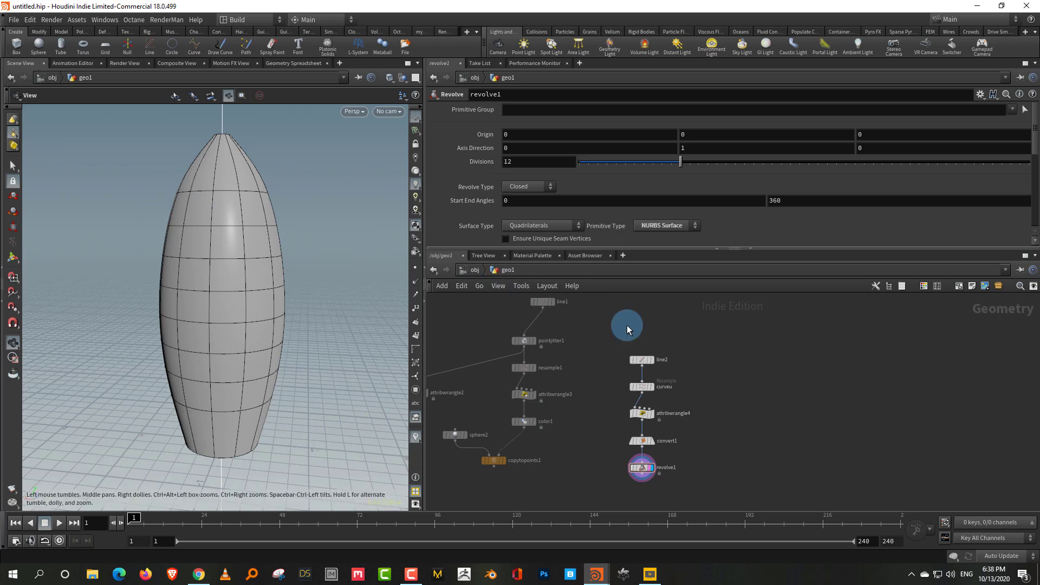
scroll(615, 409, "up", 2)
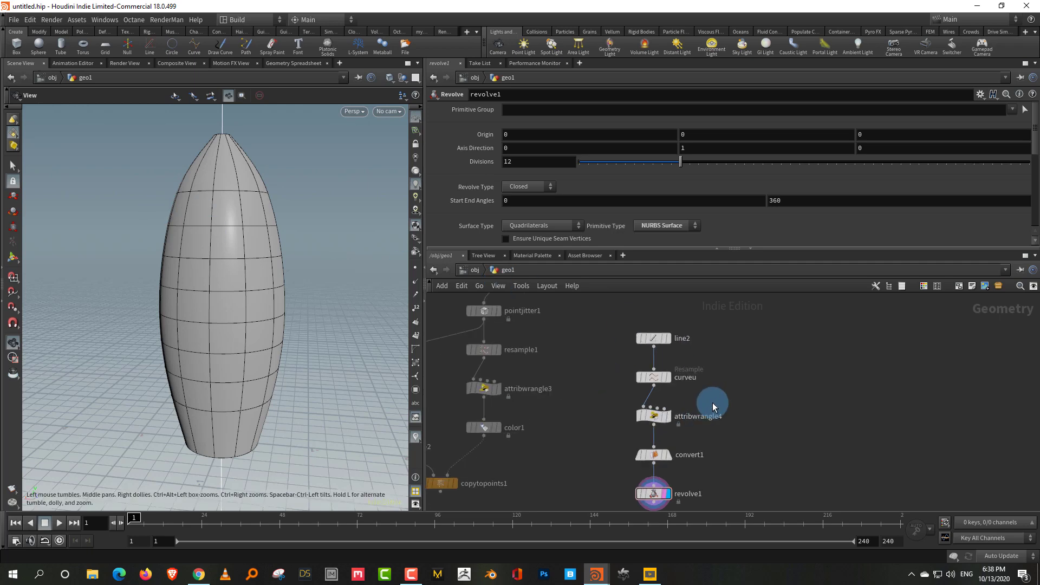
left_click(678, 411)
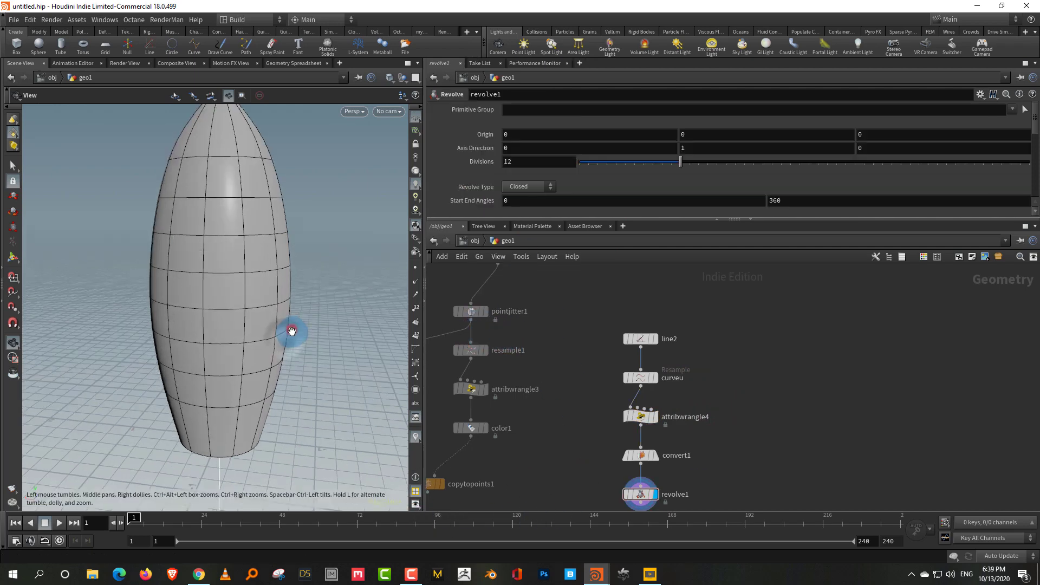
left_click(289, 328)
left_click(844, 362)
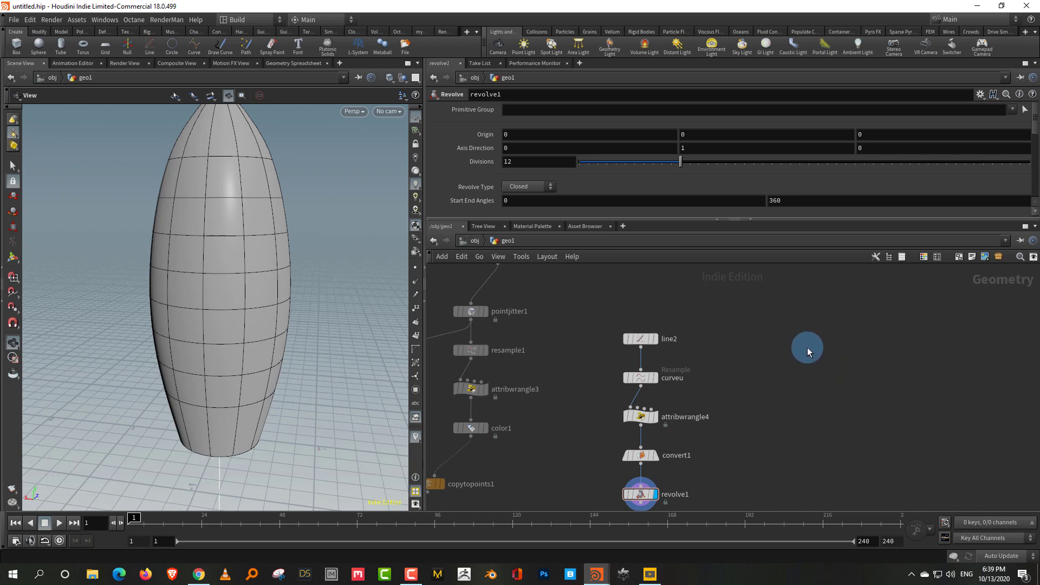
Step: Add a Sphere node beside the rocket chain, with Polygon as primitive type and a frequency of 4
middle_click_drag(808, 350, 772, 353)
key("Tab")
type("sp")
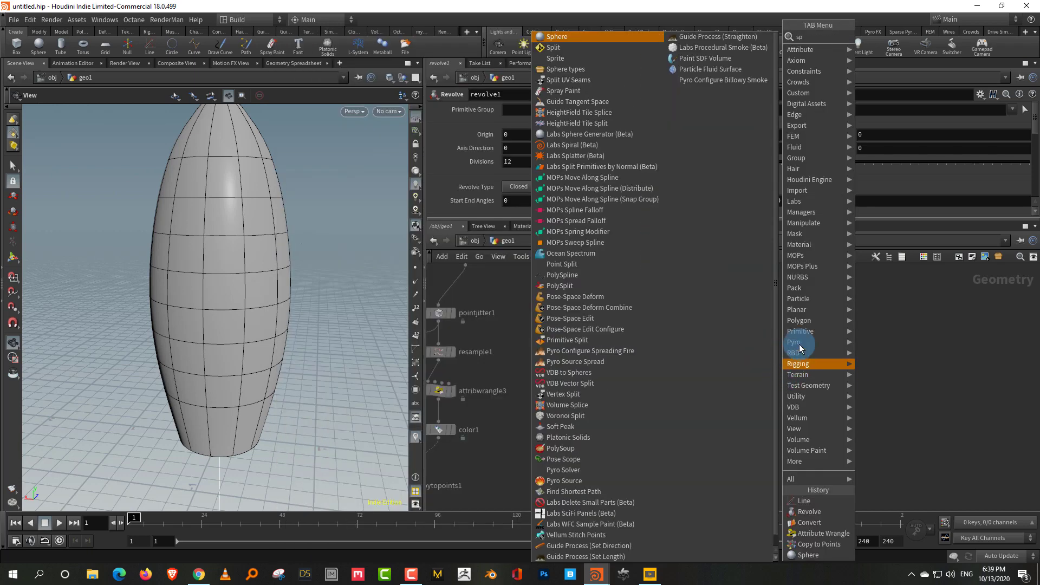
key("Return")
left_click(847, 371)
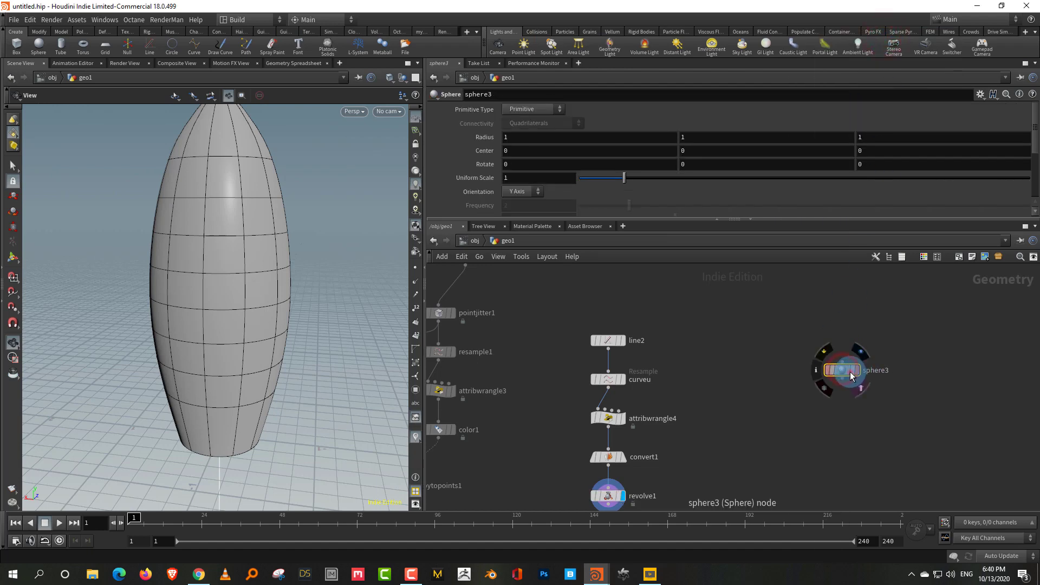
left_click(547, 111)
left_click(548, 120)
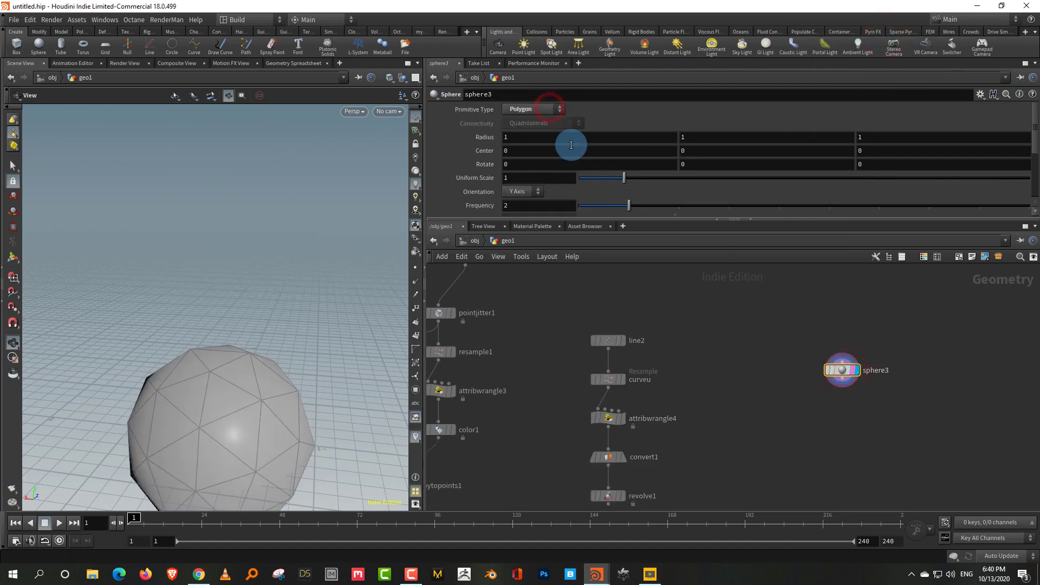
left_click_drag(651, 206, 720, 207)
Step: Add a Box node between the rocket chain and sphere3, moving sphere3 aside to make room
middle_click_drag(885, 419, 834, 411)
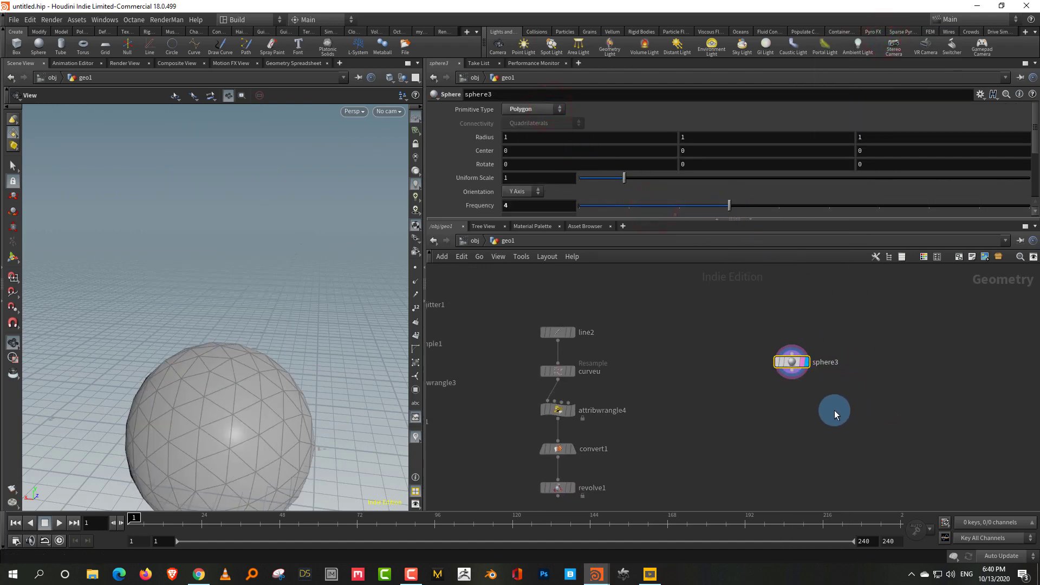
scroll(834, 410, "up", 1)
key("Tab")
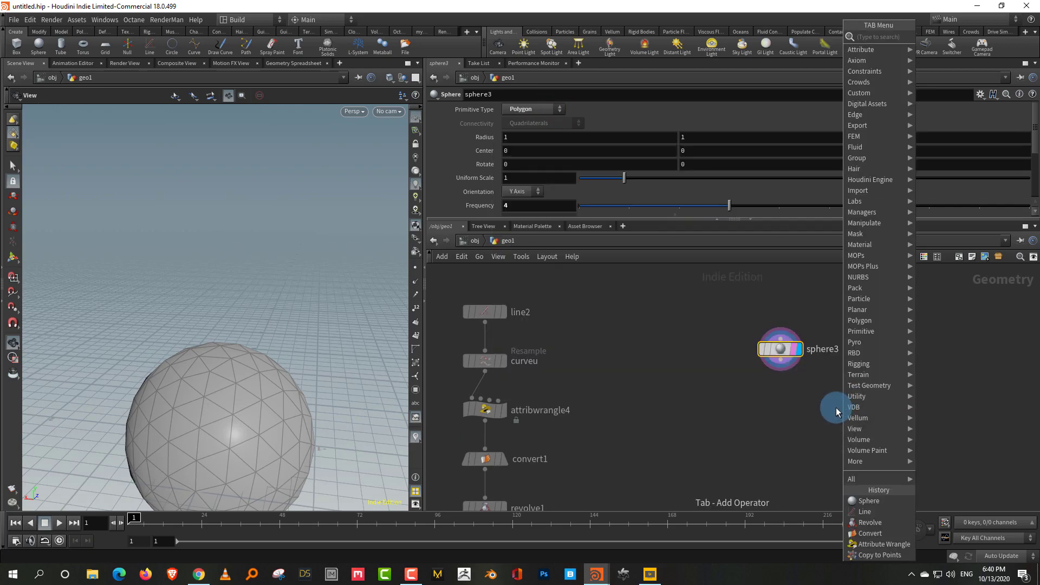
type("box")
key("Return")
key("Return")
left_click_drag(779, 347, 866, 353)
left_click(787, 354)
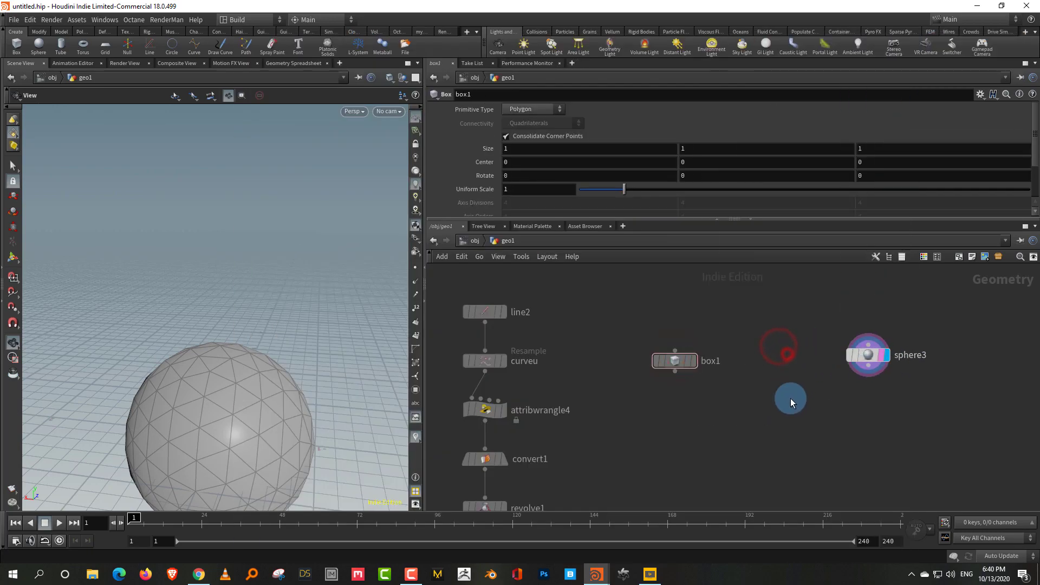
Step: Add a Copy to Points node that copies box1 onto the points of sphere3, and display it
key("Tab")
type("cop")
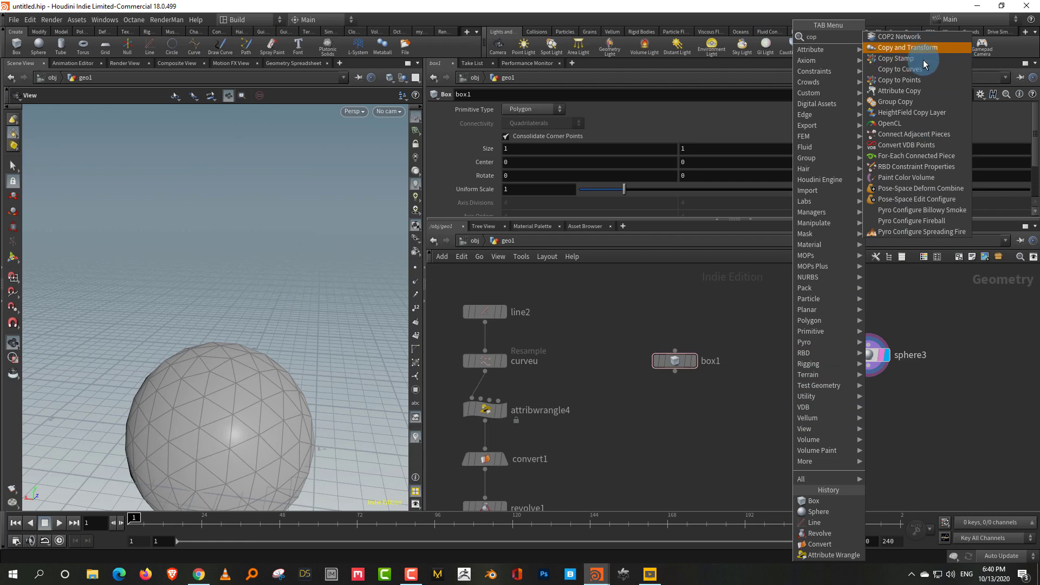
left_click(899, 79)
left_click(759, 436)
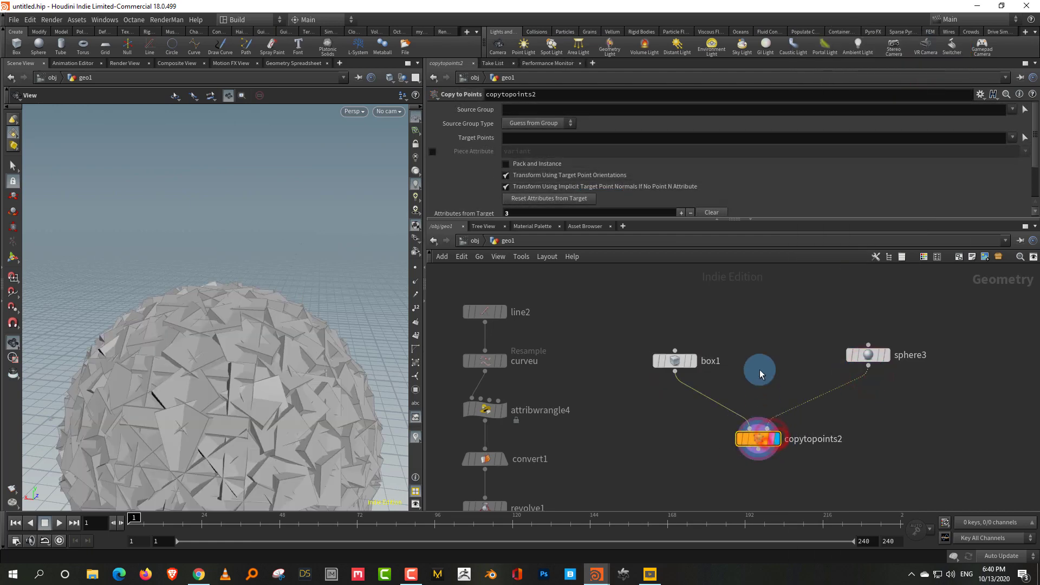
Step: Reduce the uniform scale of box1 so the copies on the sphere are small separate cubes
left_click(674, 360)
left_click_drag(620, 189, 586, 194)
left_click_drag(220, 433, 552, 283)
Step: Inspect the node info of sphere3 for its point attributes
left_click_drag(892, 380, 892, 379)
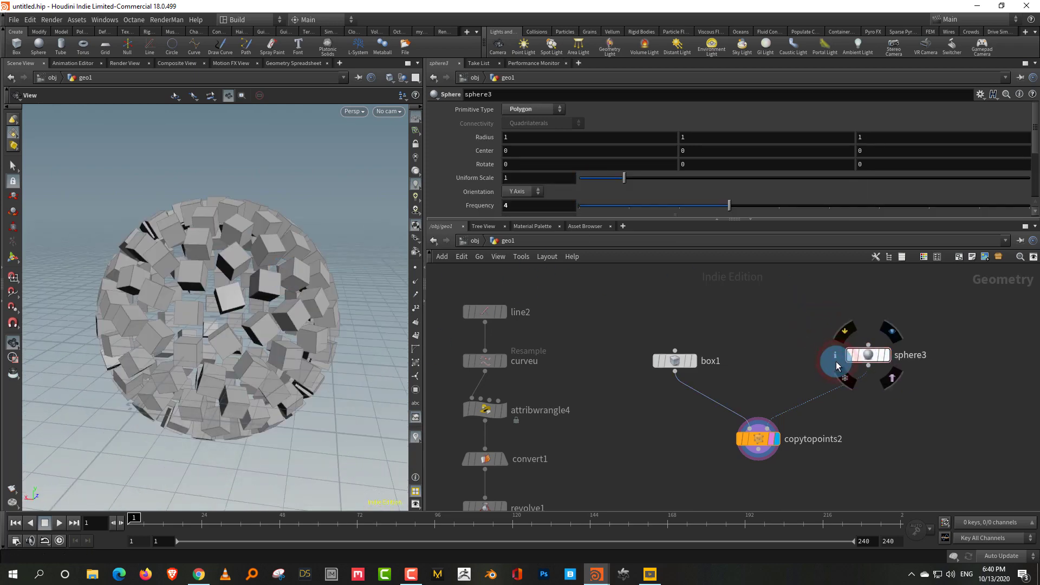
left_click(836, 362)
left_click(892, 421)
Step: Try disabling Transform Using Target Point Orientations on the copytopoints2 node and restore it
left_click_drag(846, 411, 741, 437)
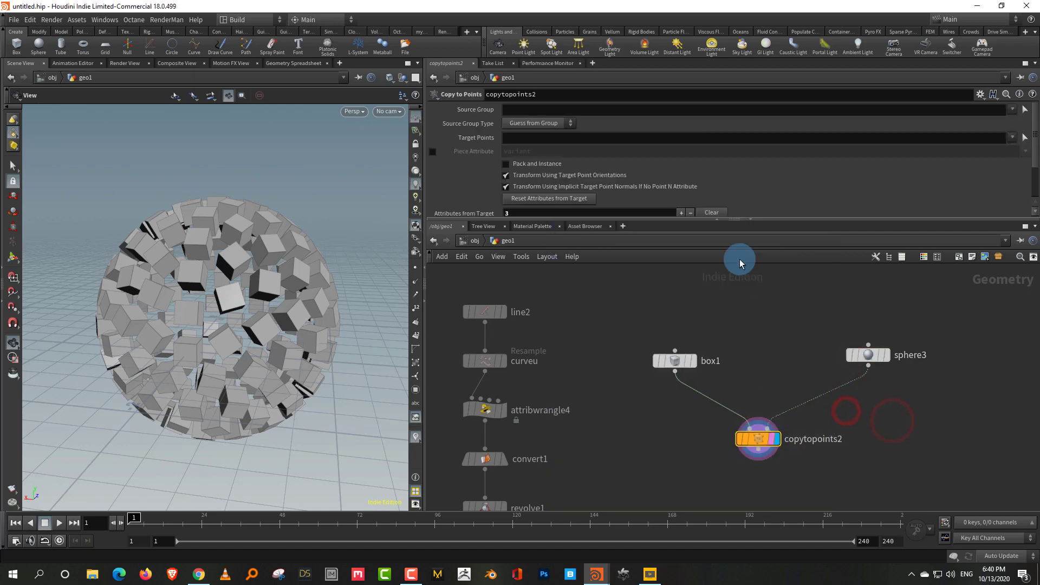
left_click(592, 175)
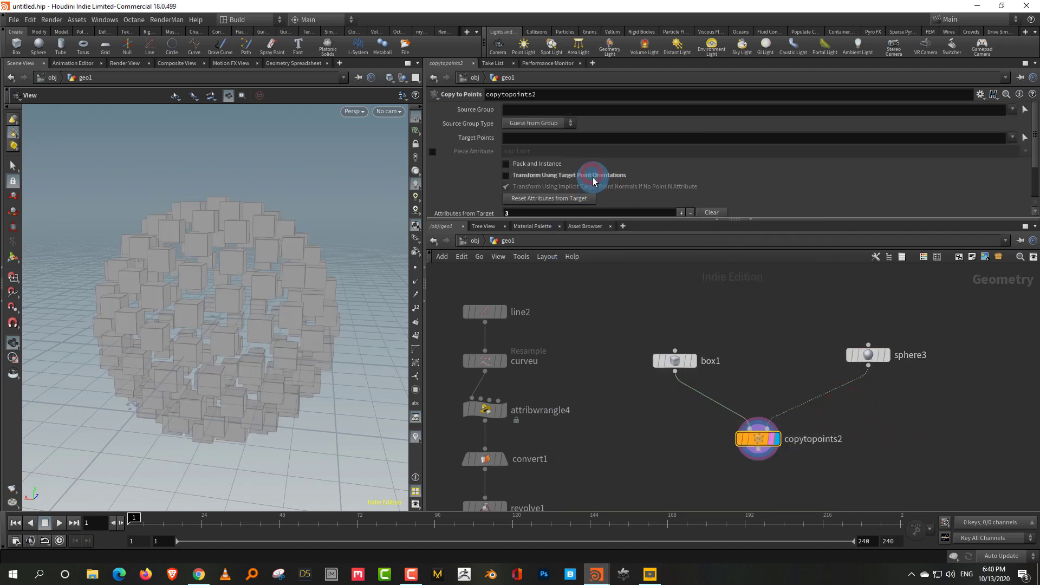
left_click(591, 177)
left_click_drag(599, 219, 599, 276)
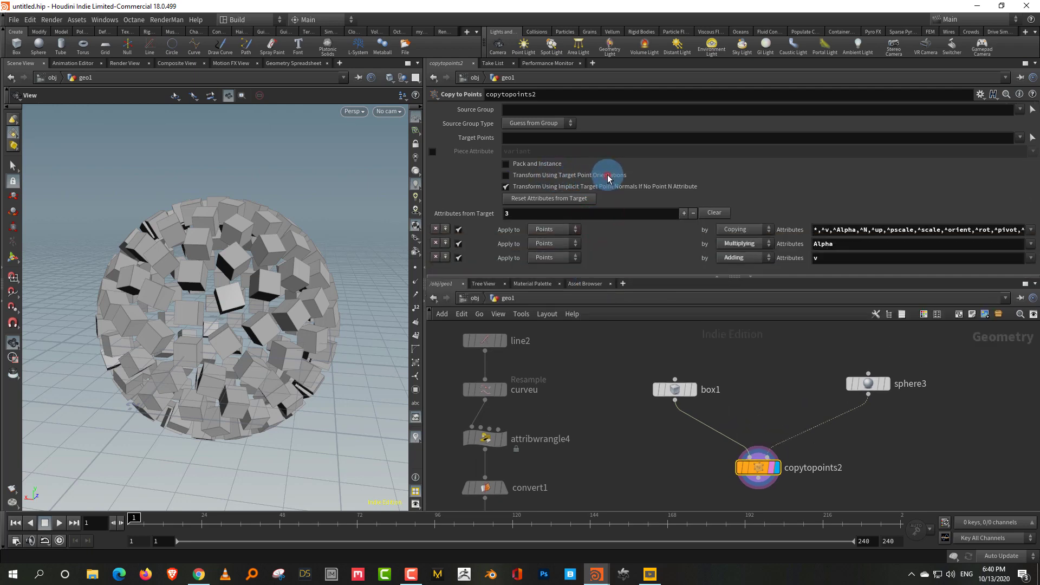
left_click(608, 177)
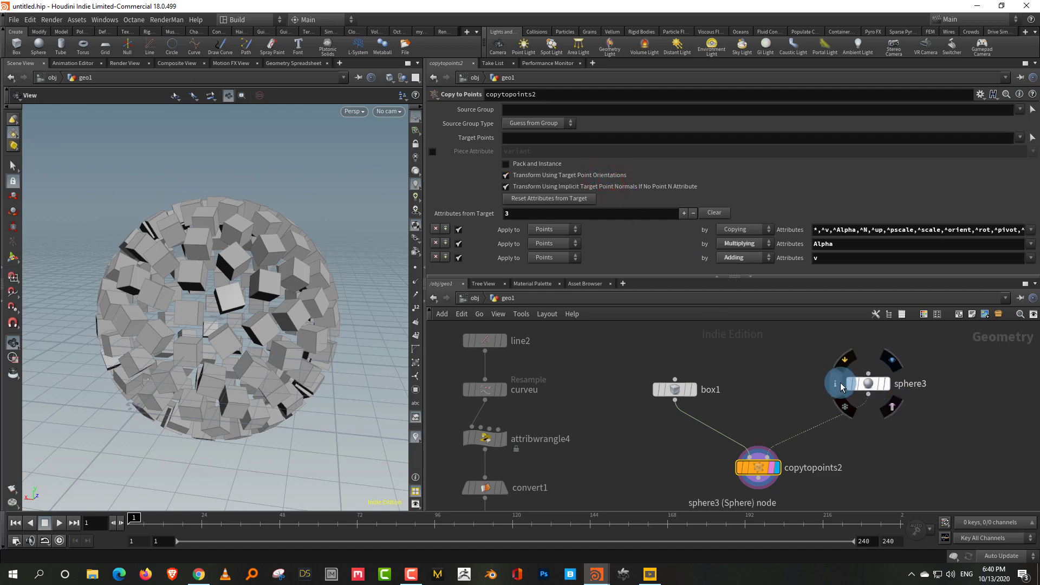
Step: Check sphere3's info and try toggling Transform Using Implicit Target Point Normals If No Point N Attribute on copytopoints2, leaving it enabled
left_click(834, 386)
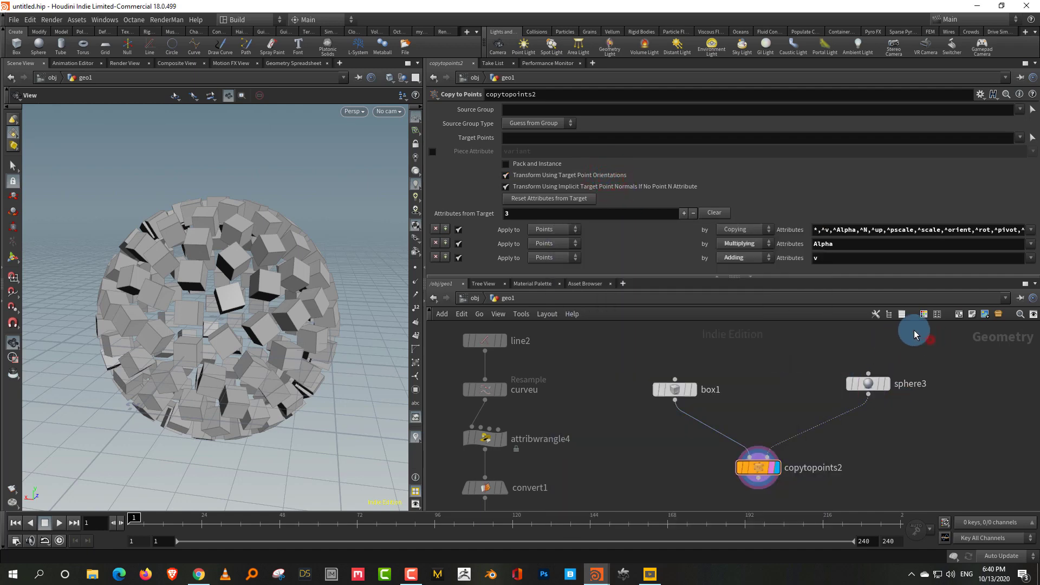
left_click(596, 189)
left_click(596, 189)
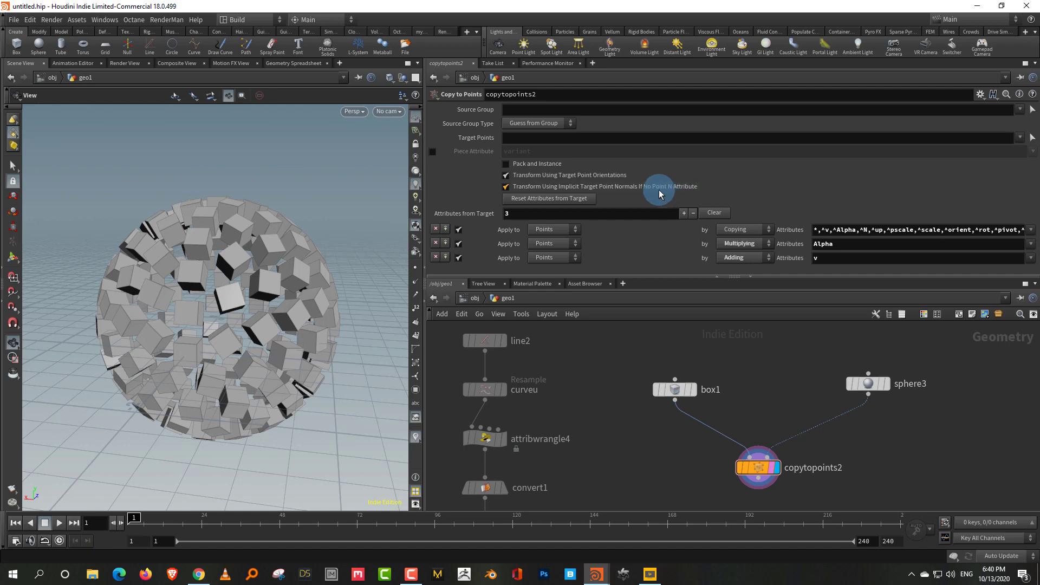
left_click(608, 189)
left_click(613, 190)
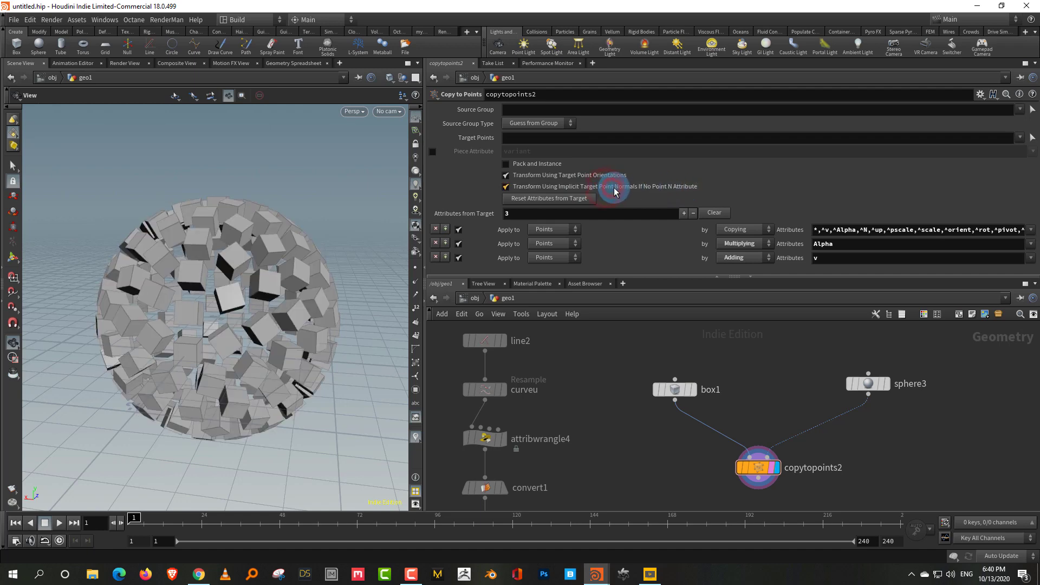
left_click(616, 191)
left_click(617, 191)
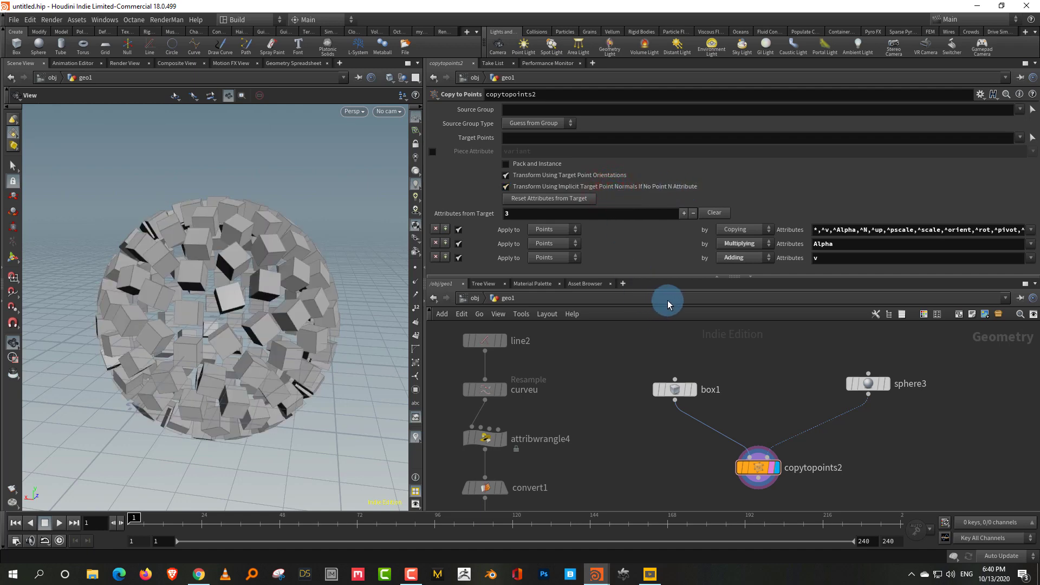
left_click_drag(679, 270, 679, 223)
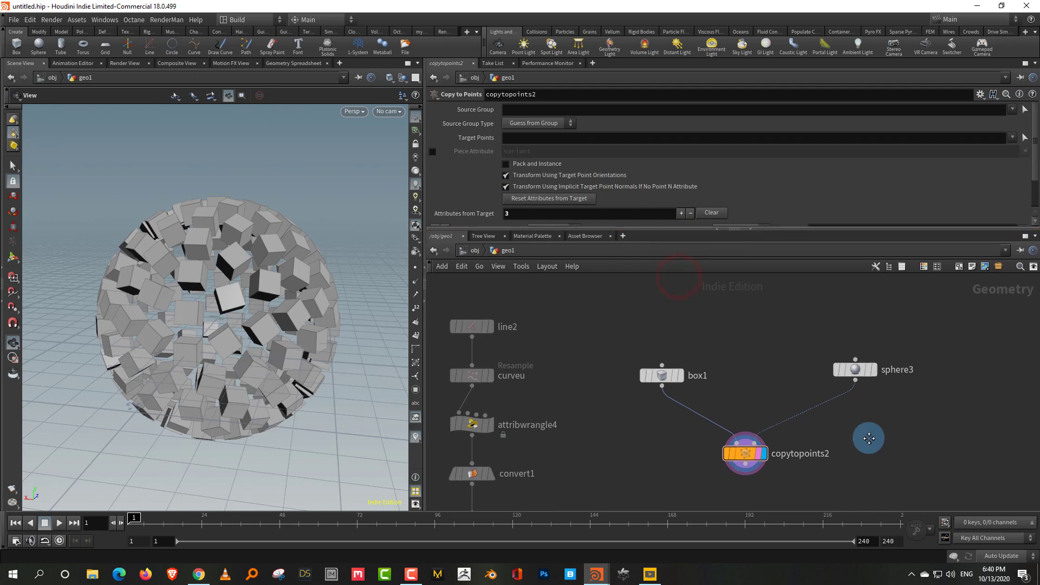
Step: Insert an Add node between sphere3 and copytopoints2, with Delete Geometry But Keep the Points enabled
left_click(863, 379)
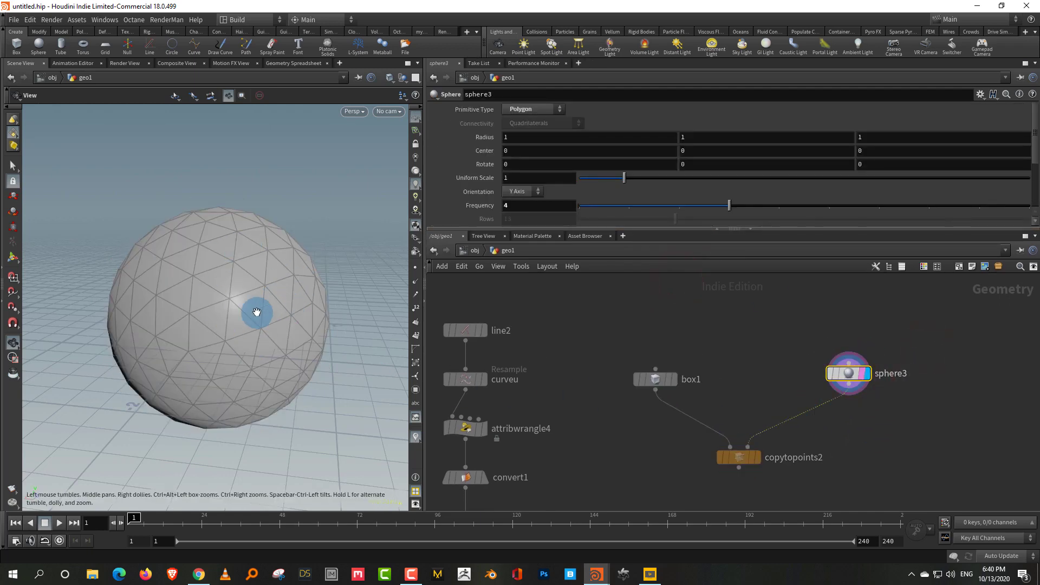
left_click(759, 456)
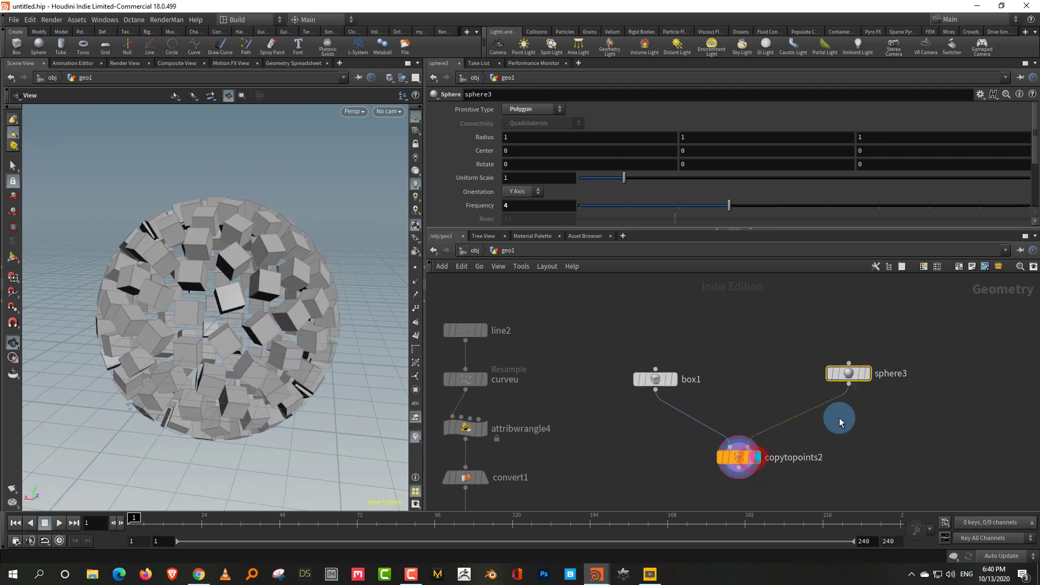
key("Tab")
type("add")
left_click(935, 37)
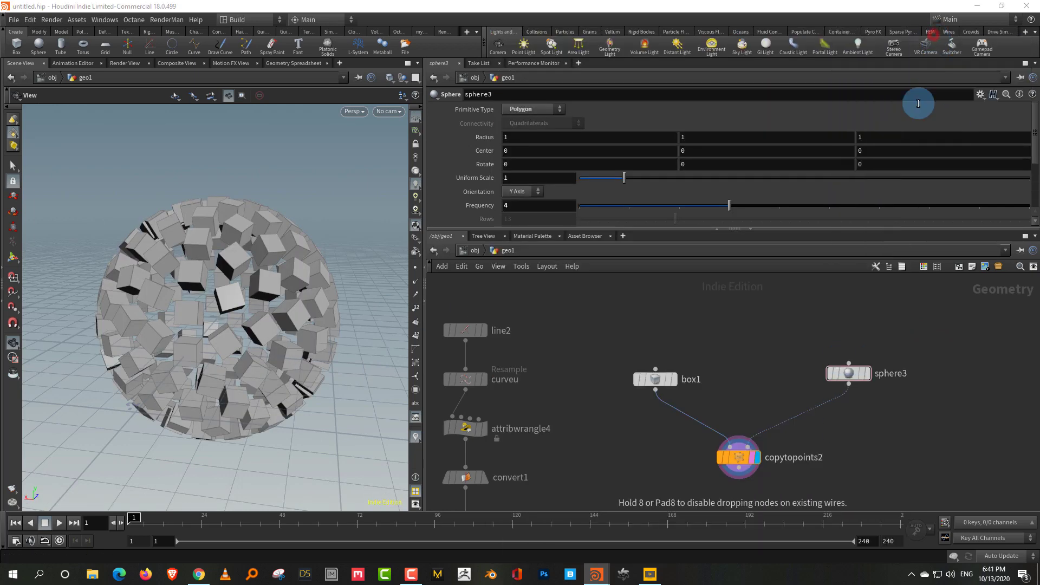
left_click(794, 424)
left_click(563, 122)
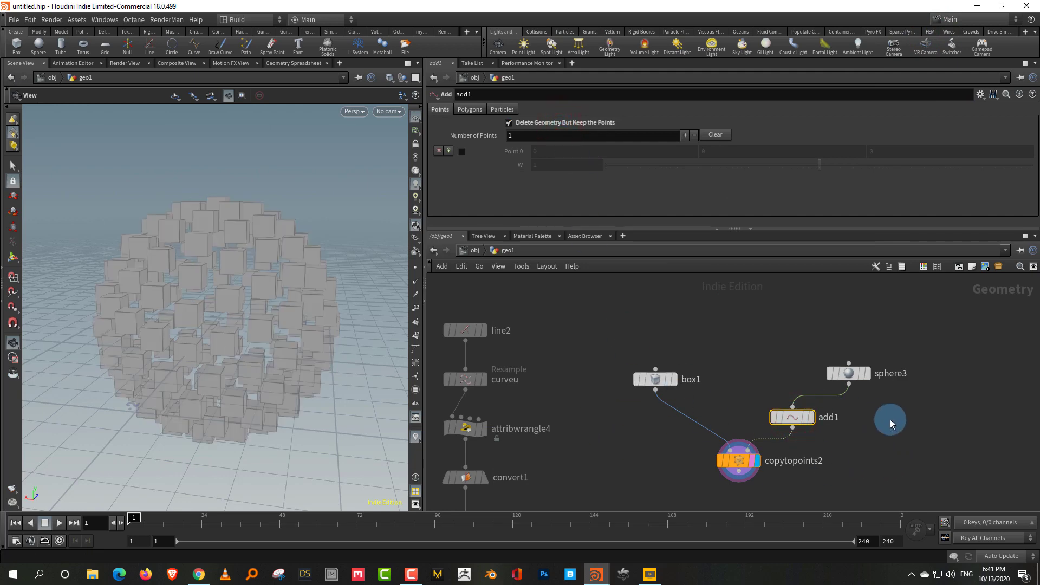
Step: Move the sphere3 node closer above add1 in the network
left_click_drag(847, 373, 814, 343)
left_click(856, 371)
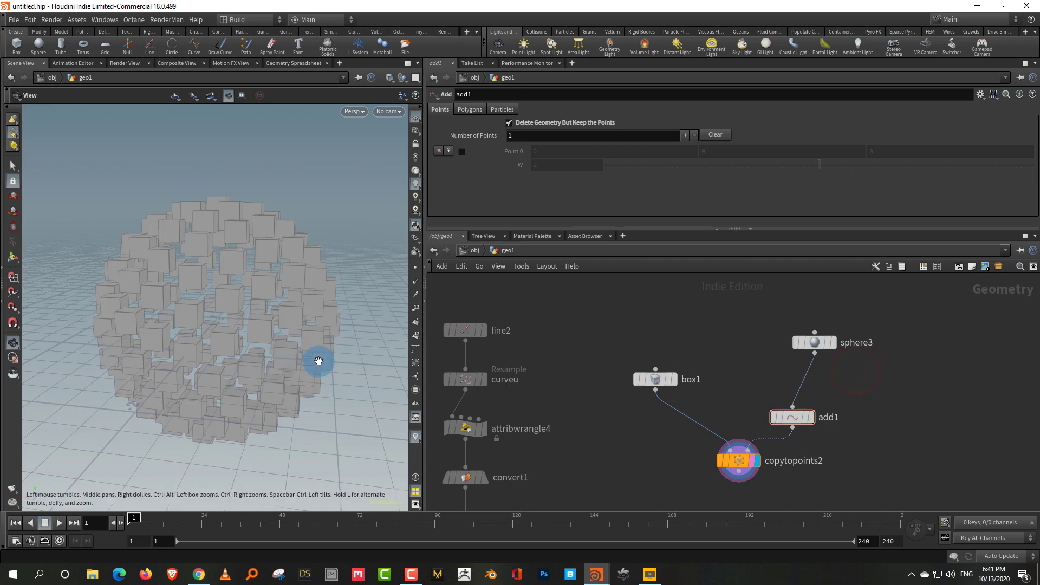
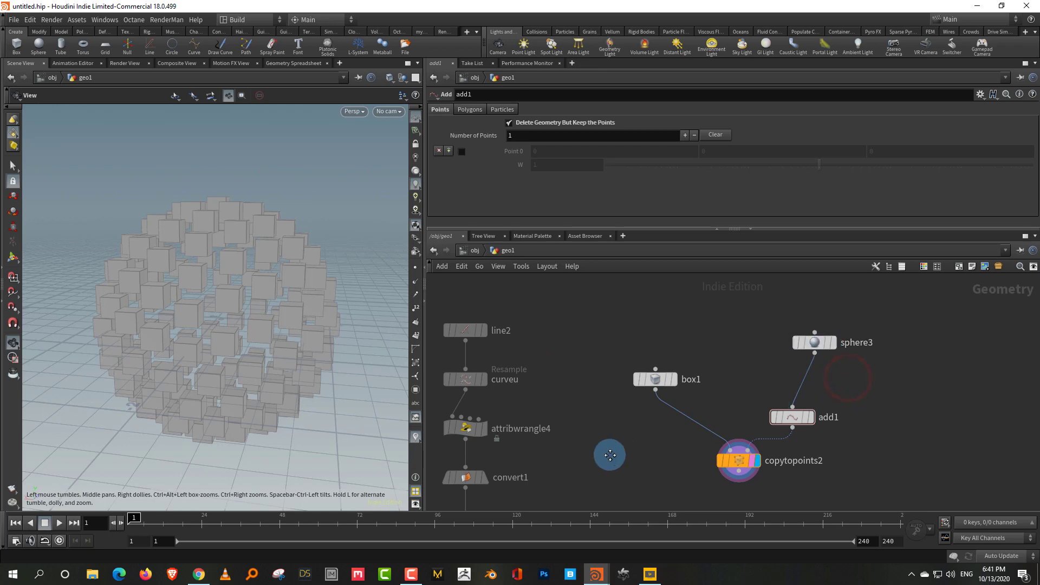
middle_click_drag(609, 455, 820, 419)
right_click_drag(821, 414, 652, 422)
middle_click_drag(629, 320, 647, 420)
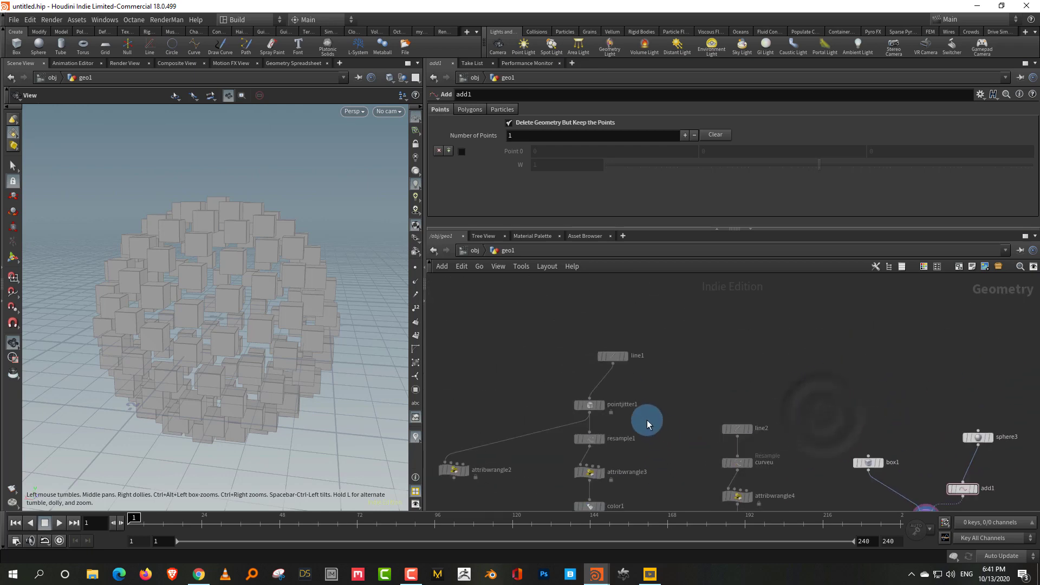
Step: Switch to the cockpit.hiplc rocket scene and set the old Point node point1 to Add Normal
left_click(597, 569)
left_click(572, 533)
left_click_drag(715, 453, 676, 469)
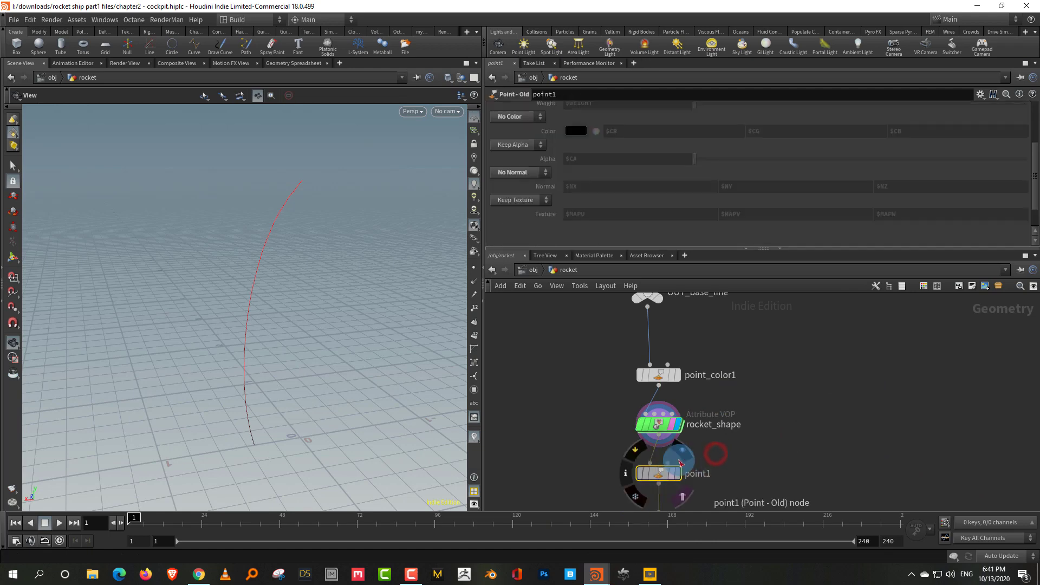
left_click(534, 172)
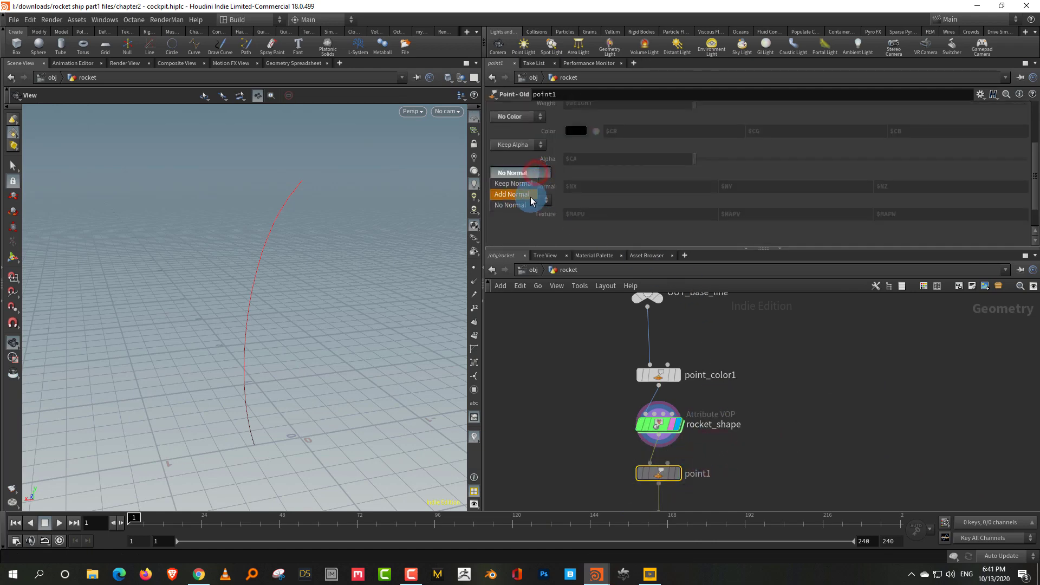
left_click(531, 195)
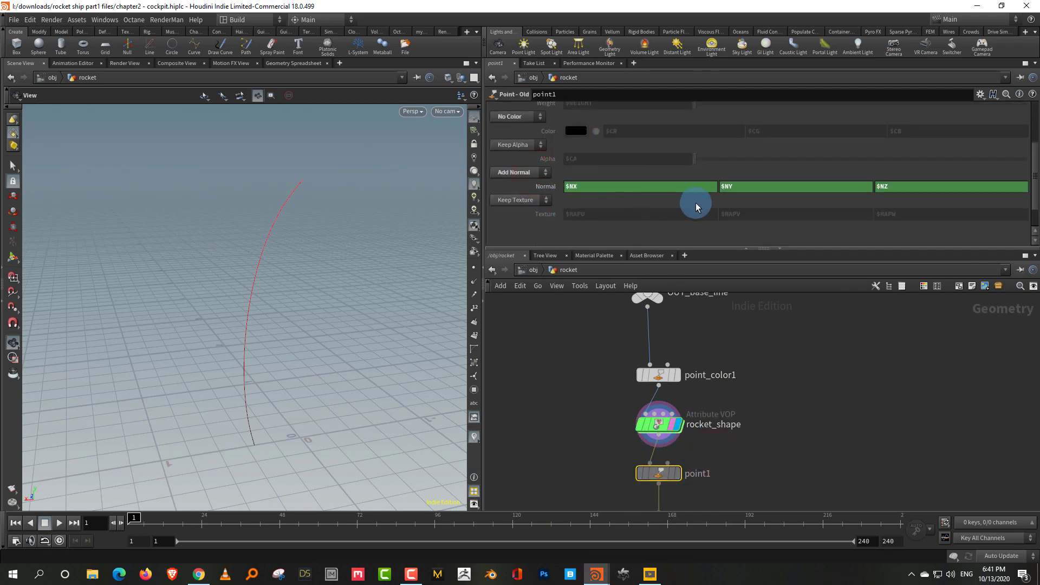
Step: Return to the untitled.hip scene and insert an Attribute Wrangle between sphere3 and add1 with the VEXpression @N = @N;
mouse_move(601, 575)
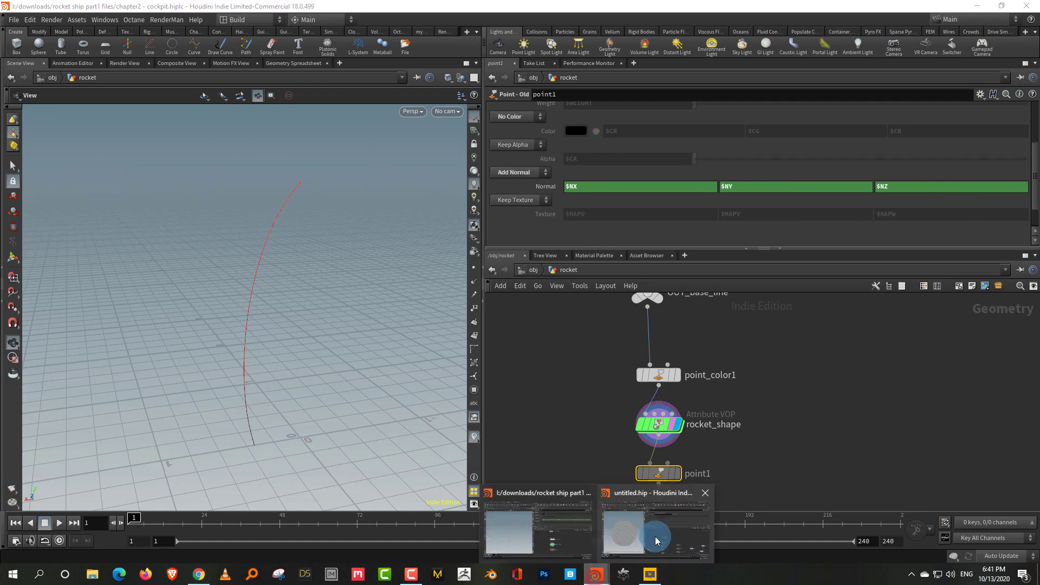
left_click(657, 538)
middle_click_drag(920, 408, 753, 301)
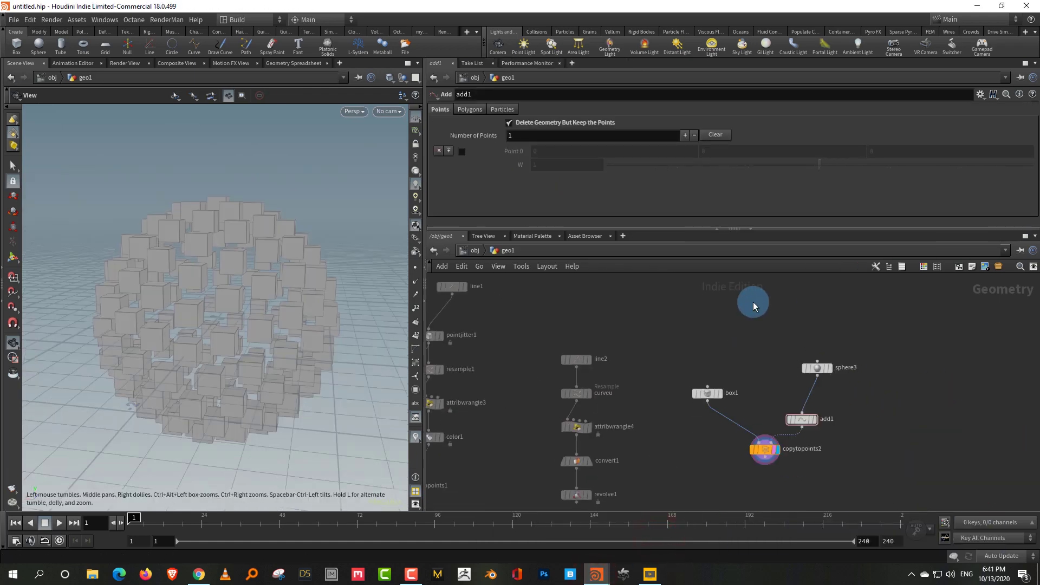
scroll(855, 393, "up", 2)
key("Tab")
type("wra")
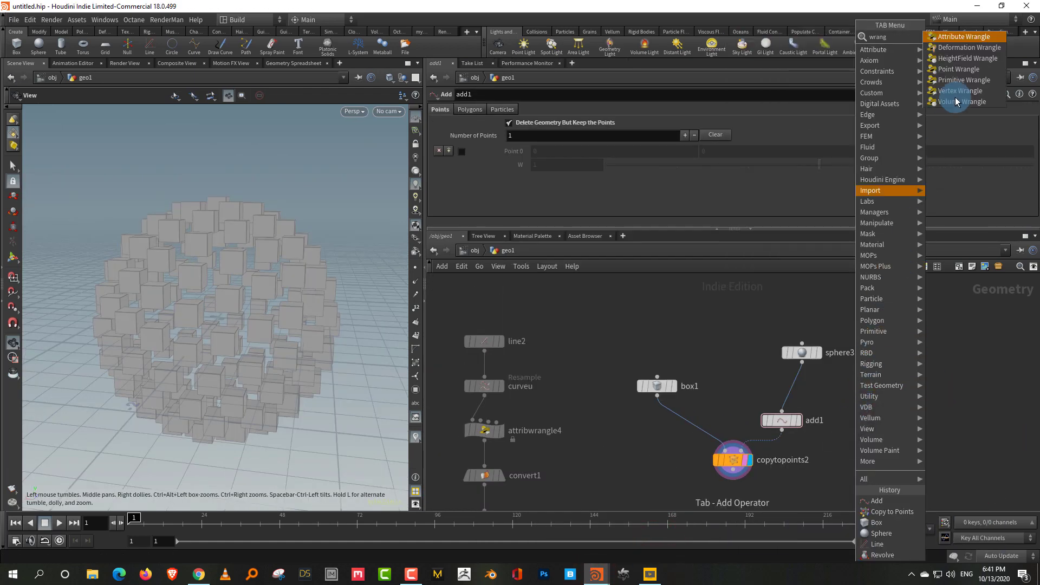
key("Return")
left_click(802, 388)
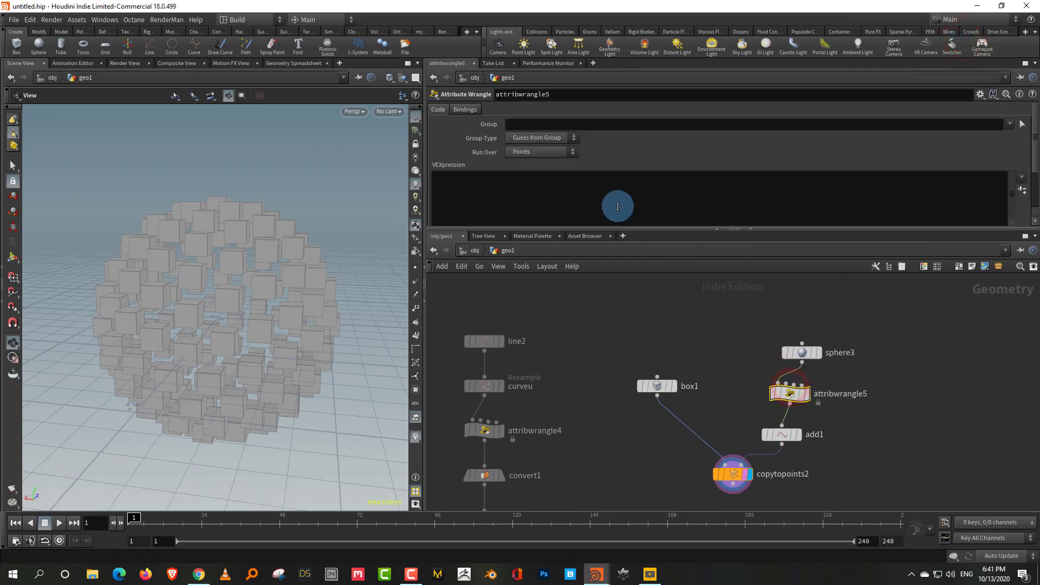
left_click(623, 212)
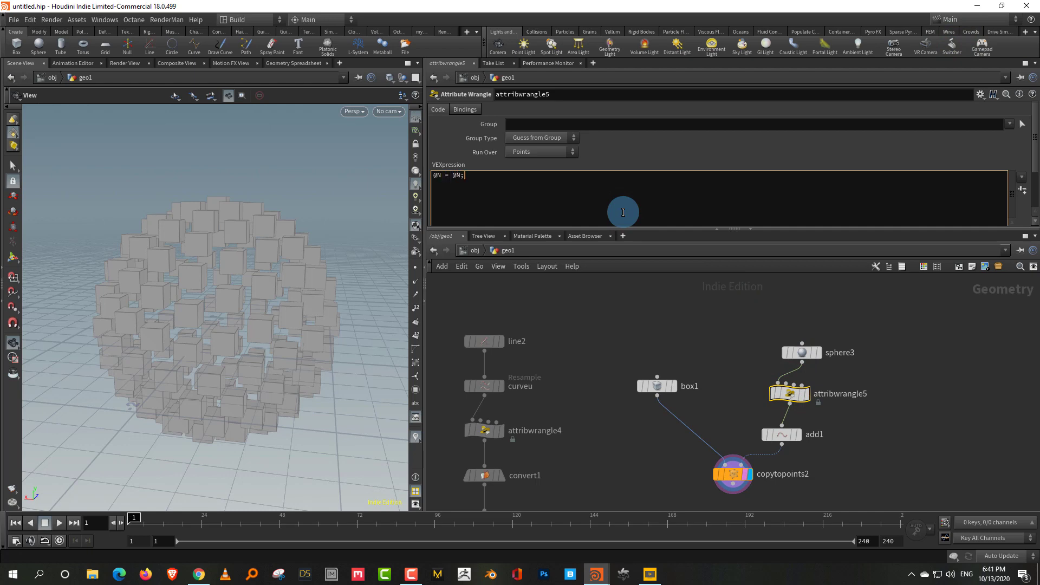
left_click(741, 329)
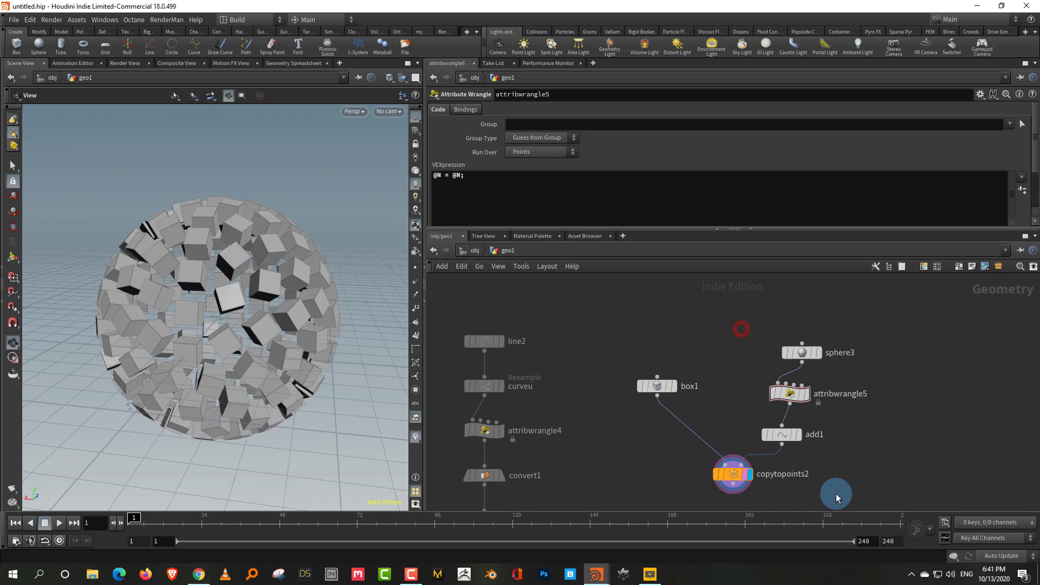
Step: Display sphere3 with point normals turned on and inspect the normals around its surface
left_click(807, 394)
left_click(815, 353)
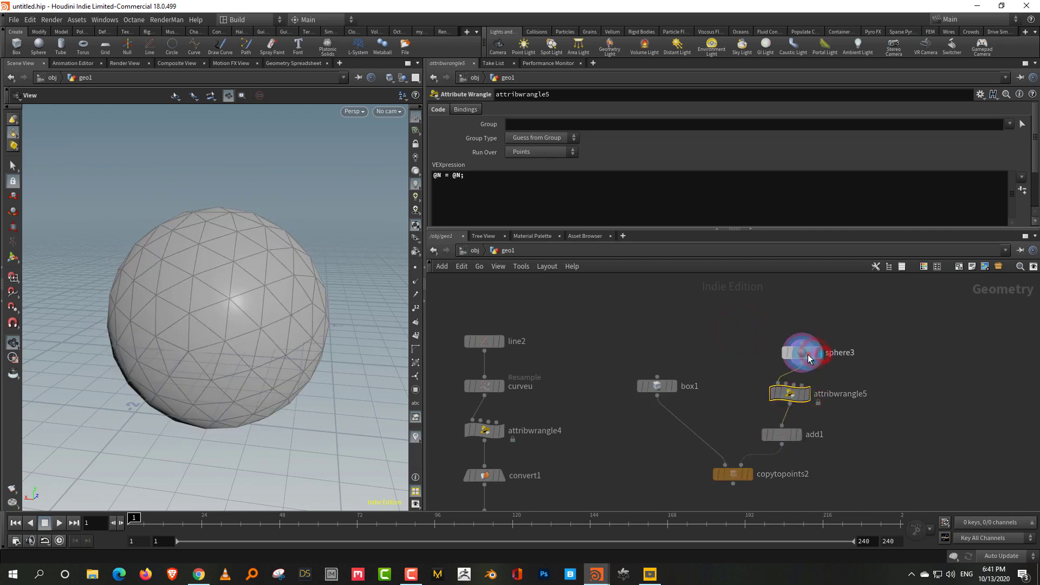
left_click(416, 281)
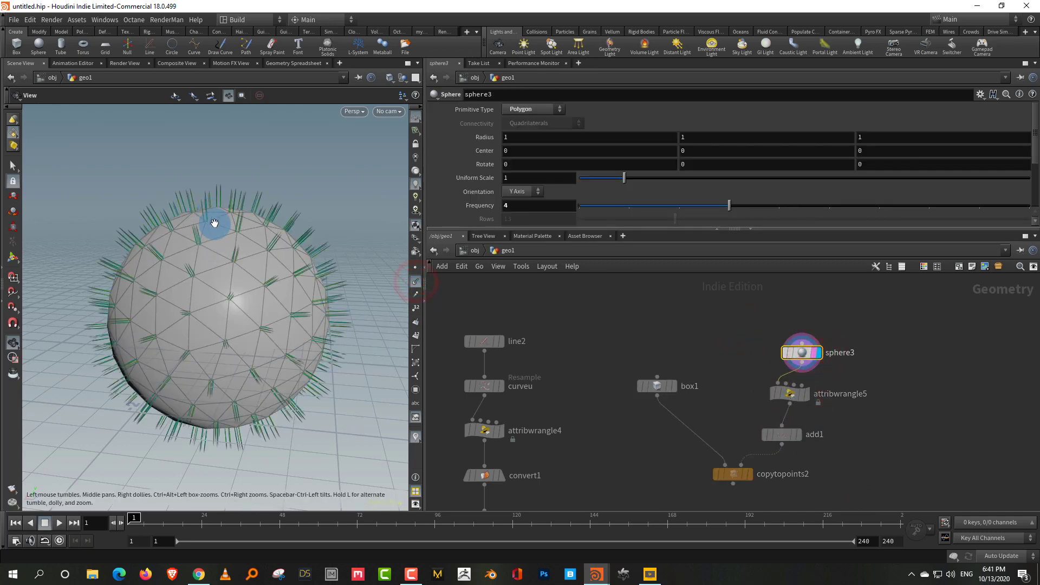
left_click_drag(286, 290, 320, 336)
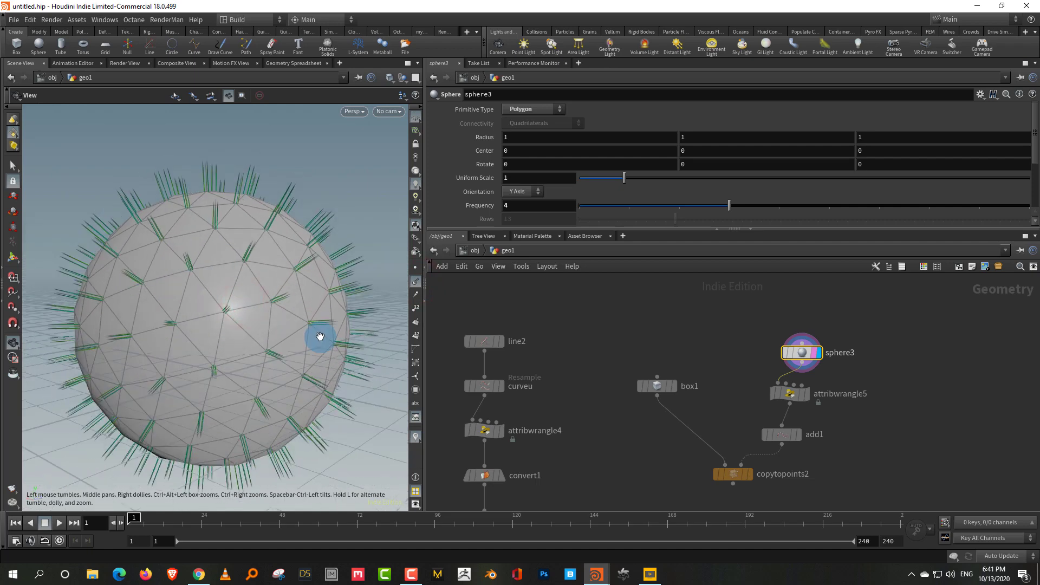
left_click(859, 327)
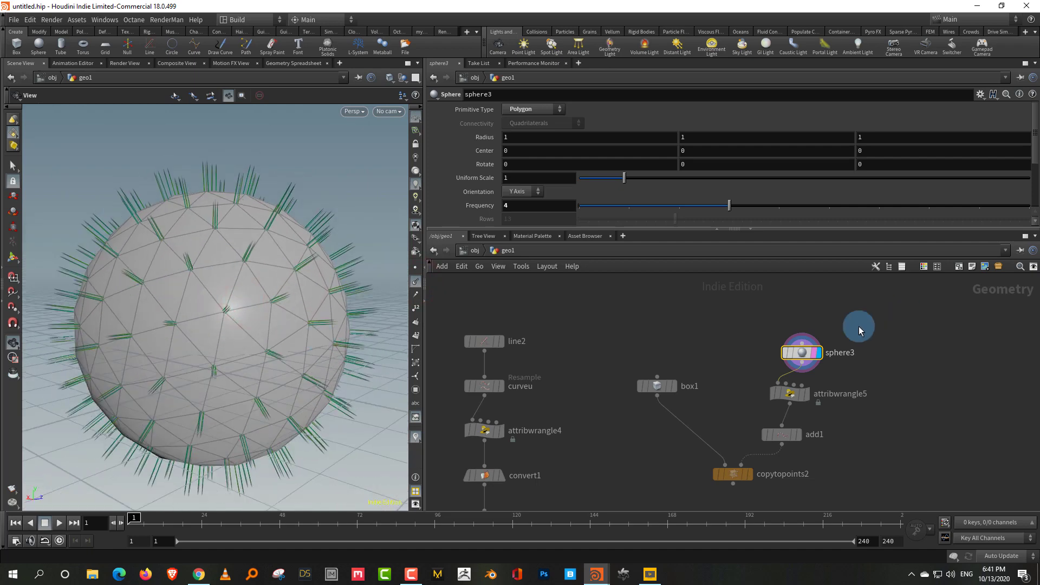
Step: Display attribwrangle5 and add1 in turn to examine the point normals each one outputs
left_click(808, 398)
mouse_move(249, 232)
left_mouse_down()
mouse_move(268, 241)
mouse_move(255, 232)
left_mouse_up()
left_click(555, 323)
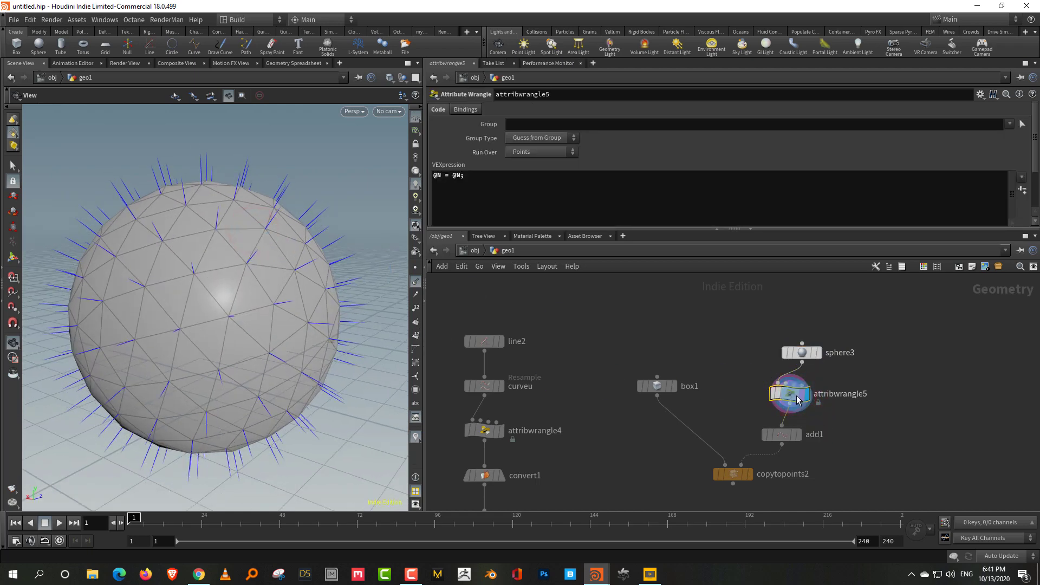
left_click(800, 435)
left_click(783, 435)
left_click(250, 259)
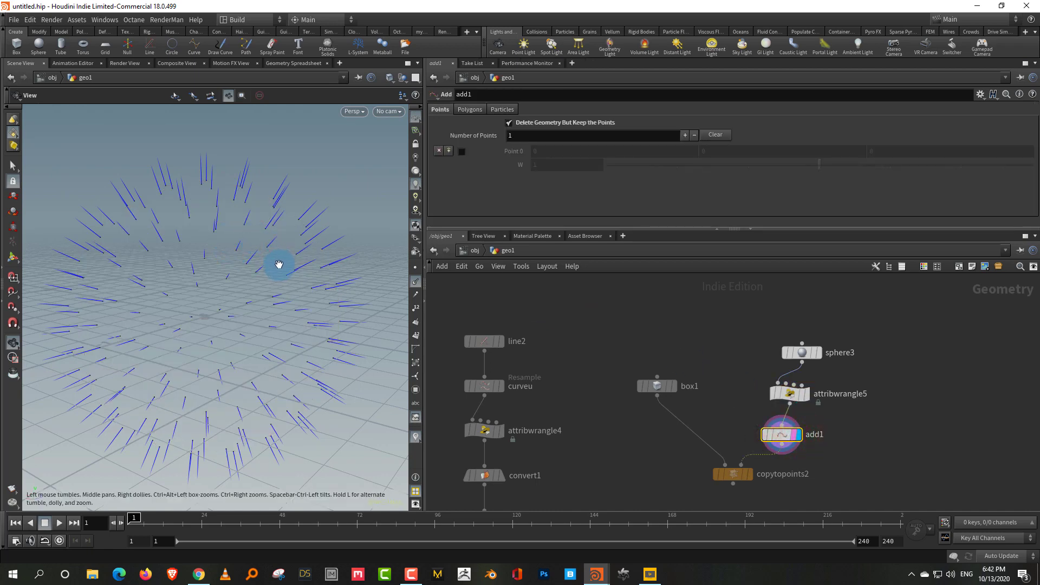
Step: Display copytopoints2, turn off the point normals, and examine the orientation of the copied boxes
left_click(743, 476)
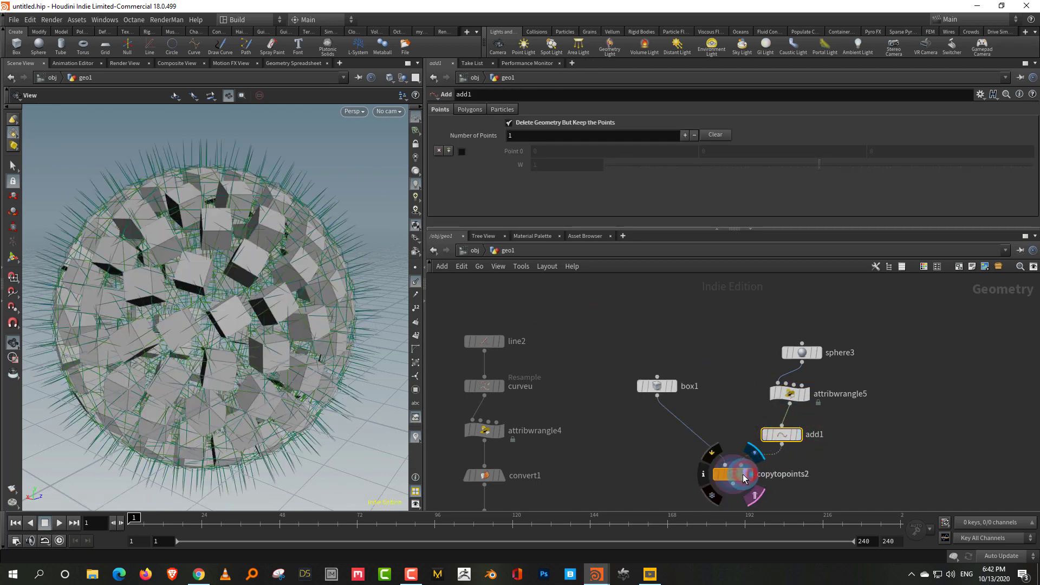
left_click(416, 281)
scroll(290, 302, "down", 3)
left_click_drag(290, 302, 246, 279)
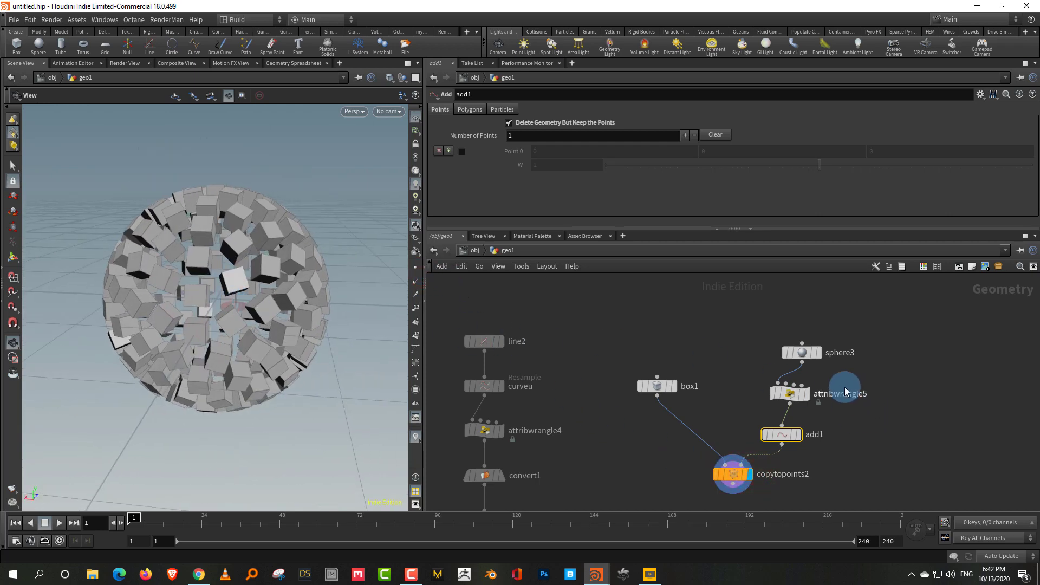
Step: Move the sphere3 node higher above attribwrangle5 to tidy the network
left_click_drag(836, 380, 837, 378)
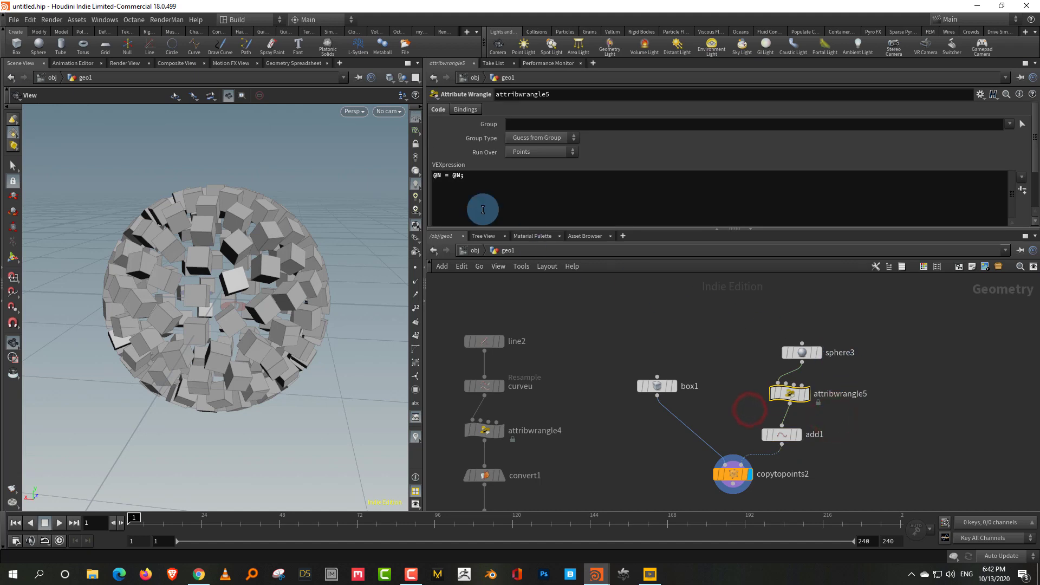
middle_click_drag(918, 407, 846, 408)
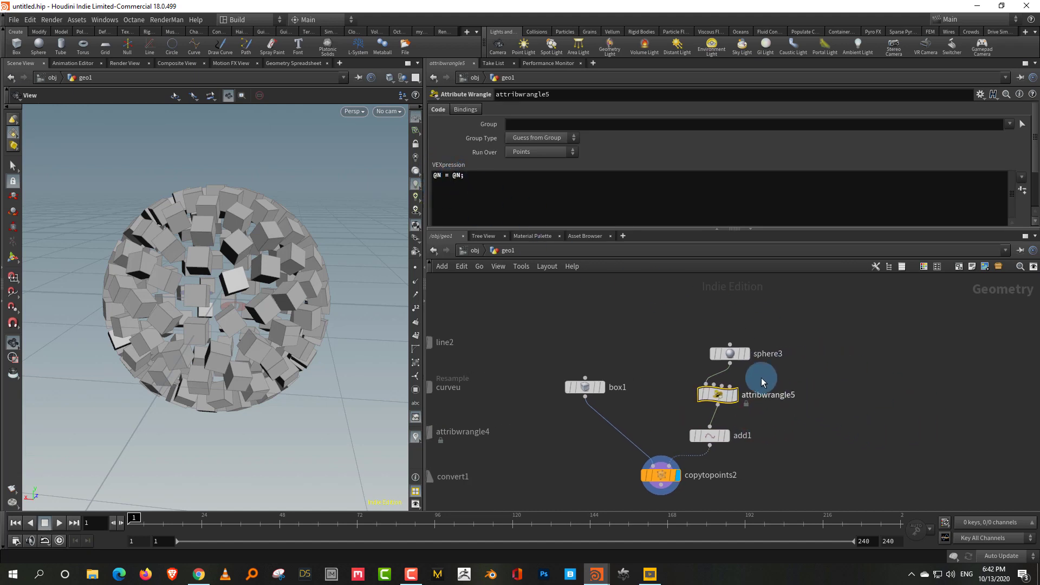
left_click_drag(733, 350, 720, 336)
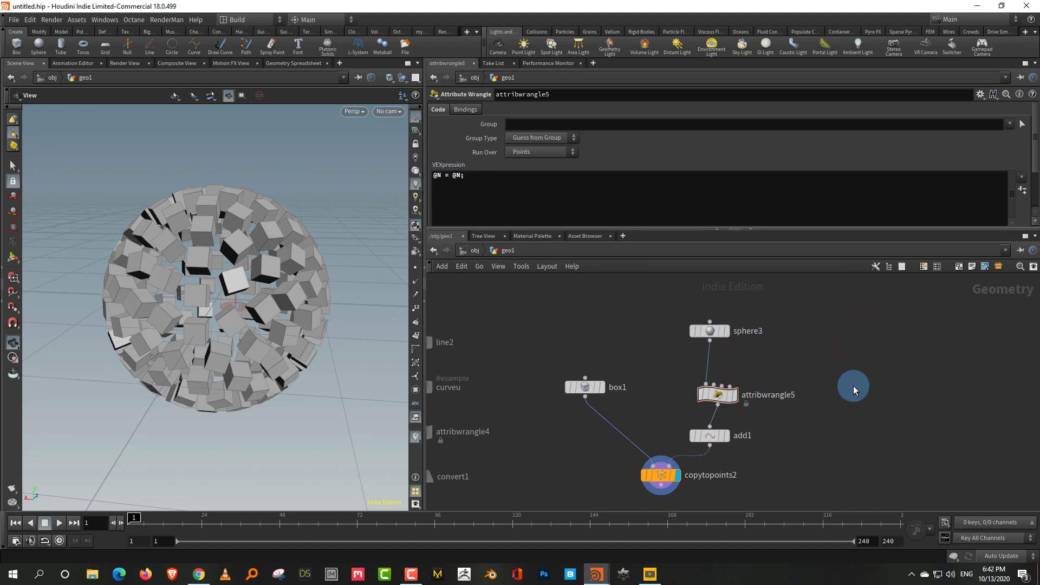
Step: Add a Line node beside the sphere network, display it, and set its length to 2.46 and its points to 5
key("Tab")
type("lin")
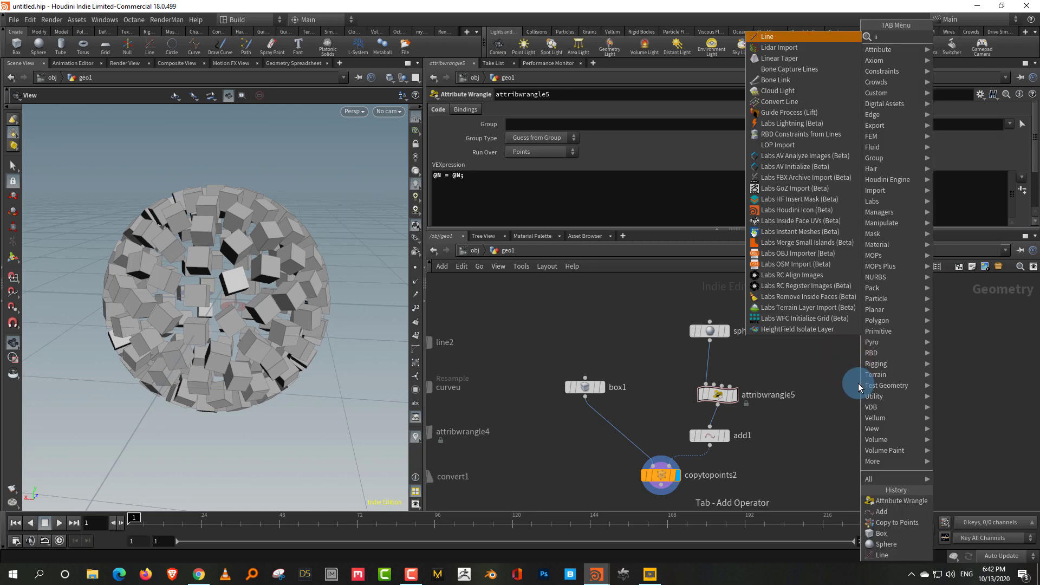
left_click(816, 38)
left_click(917, 369)
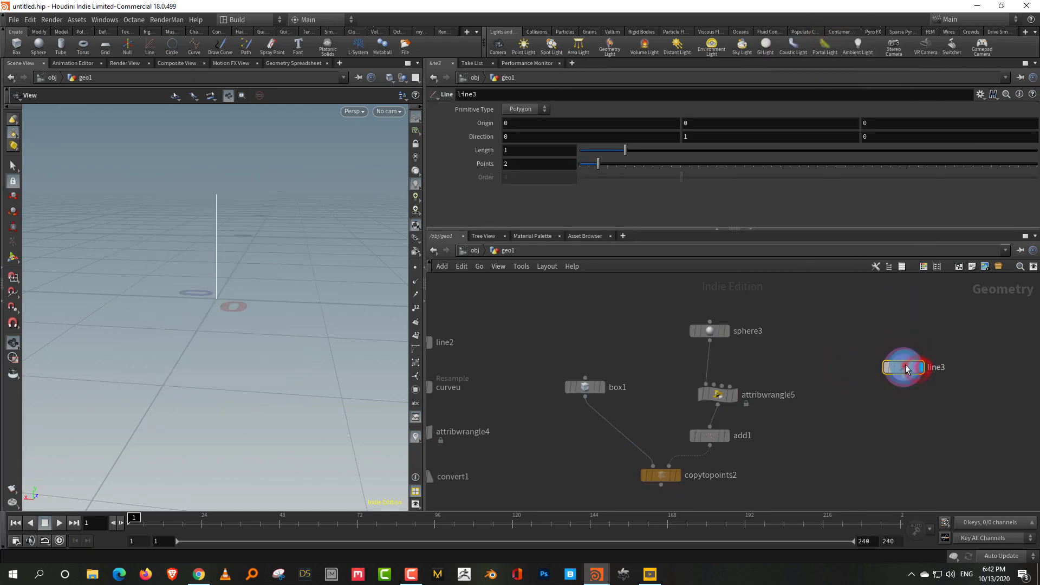
left_click_drag(678, 150, 712, 152)
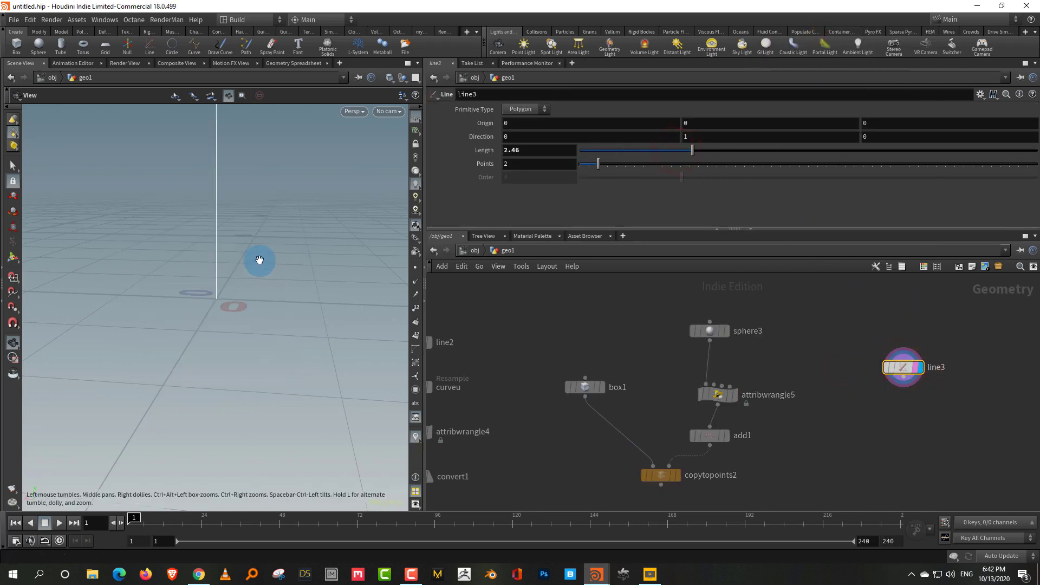
scroll(258, 261, "down", 5)
middle_click_drag(260, 281, 238, 328)
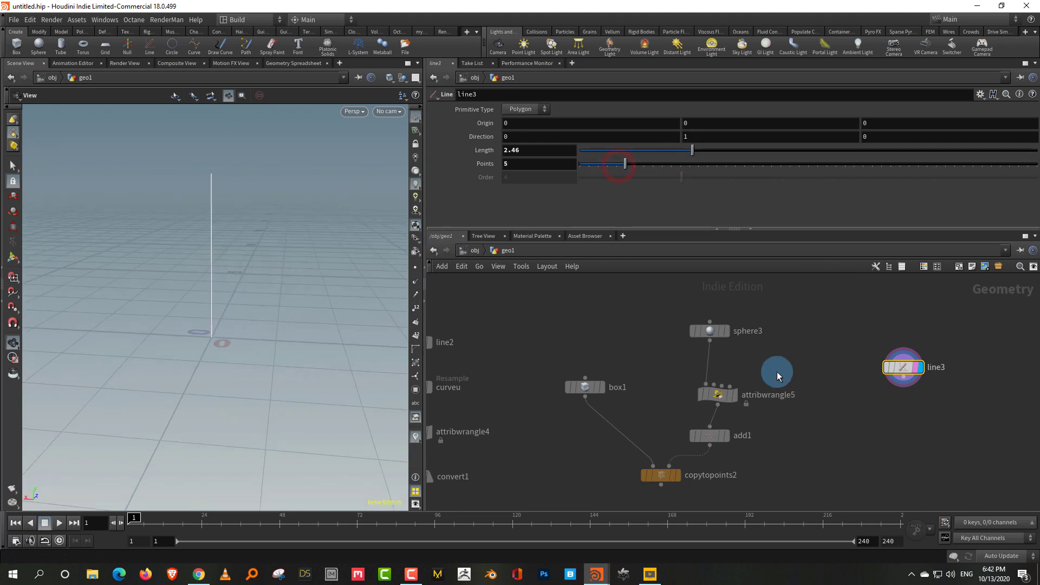
Step: Add a Point Jitter node below line3 and set its Y axis scale to 0
right_click(841, 416)
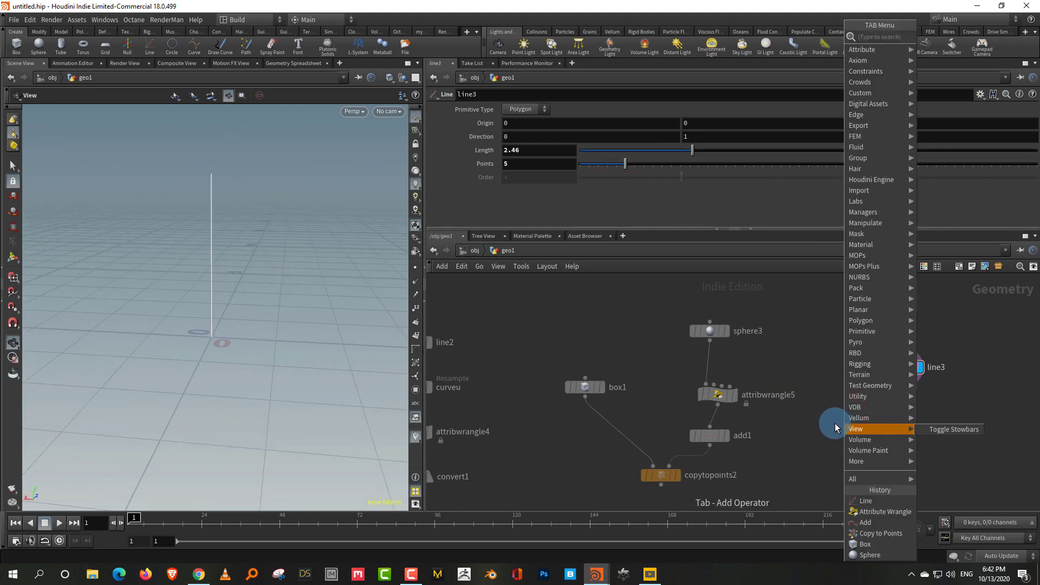
type("jitt")
left_click(942, 35)
left_click(893, 424)
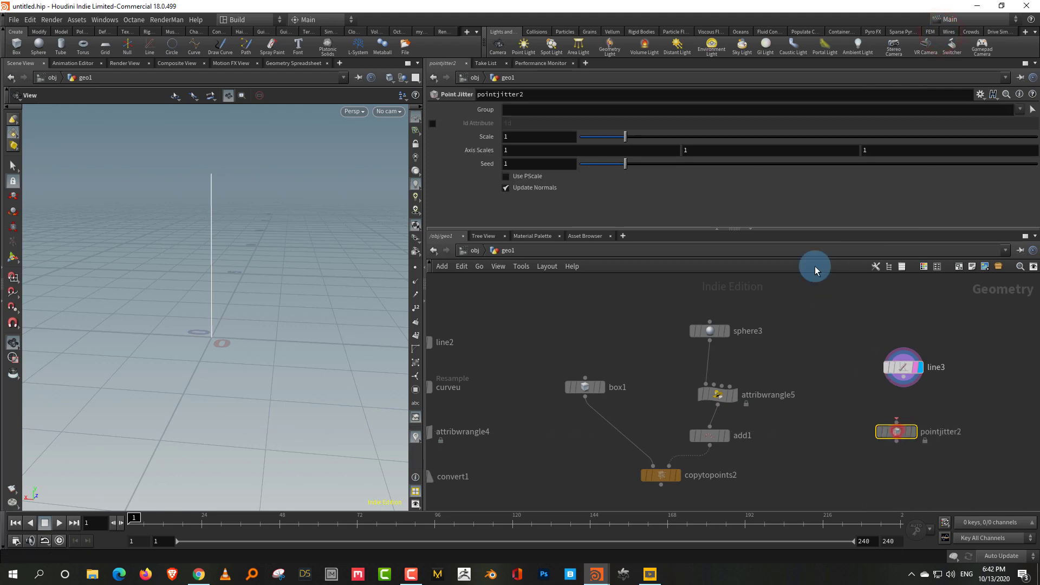
left_click(699, 151)
type("0")
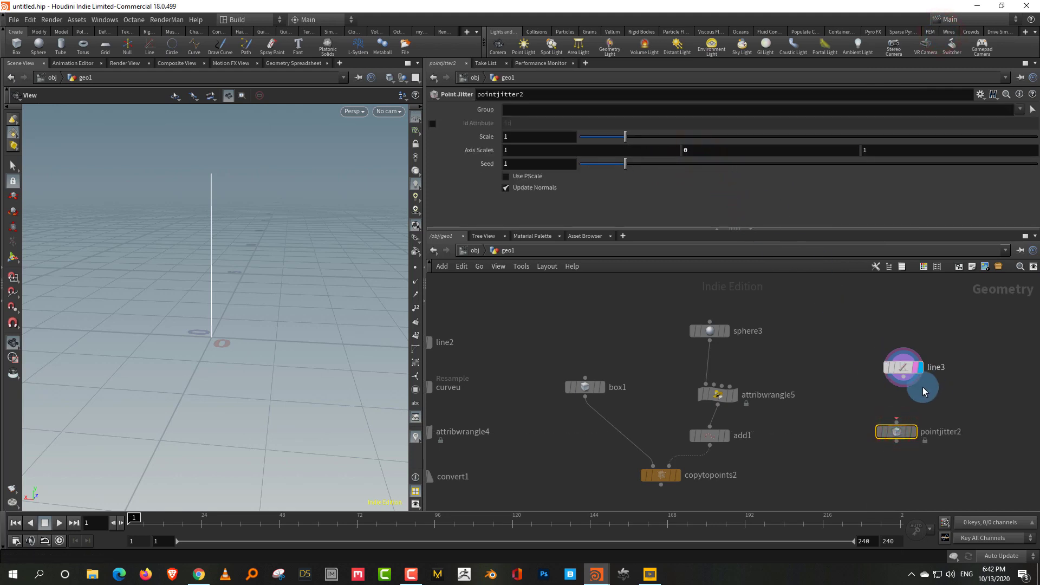
Step: Connect line3 into pointjitter2 and display it, and add a Resample node wired after pointjitter2
left_click_drag(903, 375, 895, 422)
left_click(912, 432)
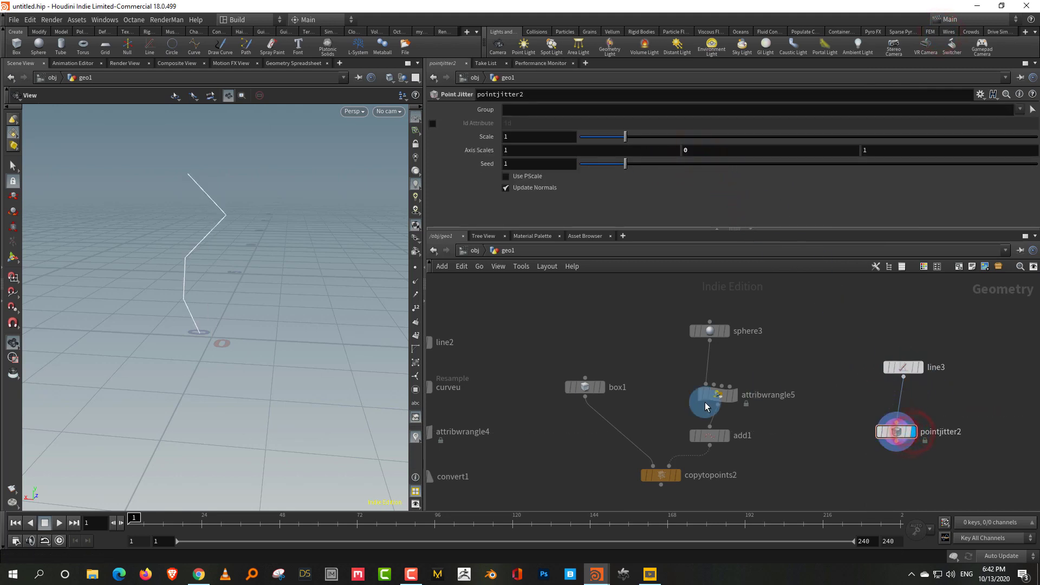
middle_click_drag(878, 475, 859, 446)
key("Tab")
type("resam")
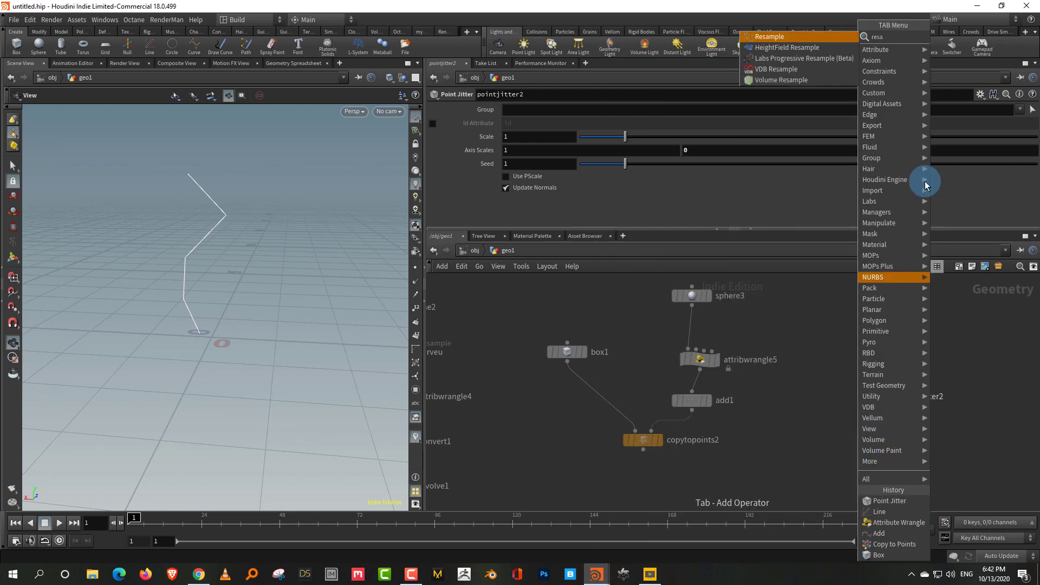
left_click(801, 39)
left_click(890, 435)
left_click(902, 451)
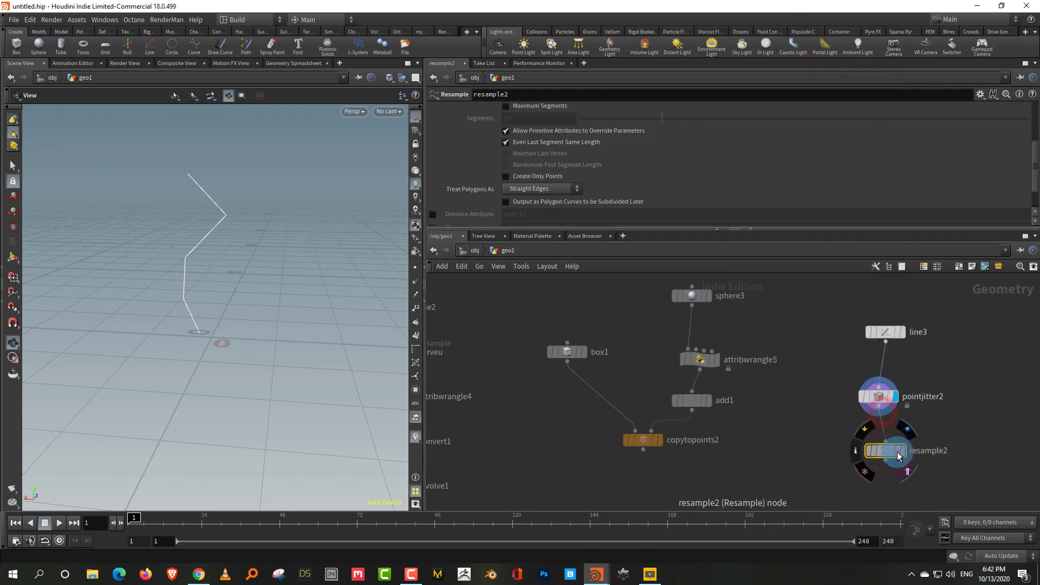
Step: Set the Resample node to treat polygons as Subdivision Curves and inspect the smoothed line
left_click(726, 237)
left_click(553, 190)
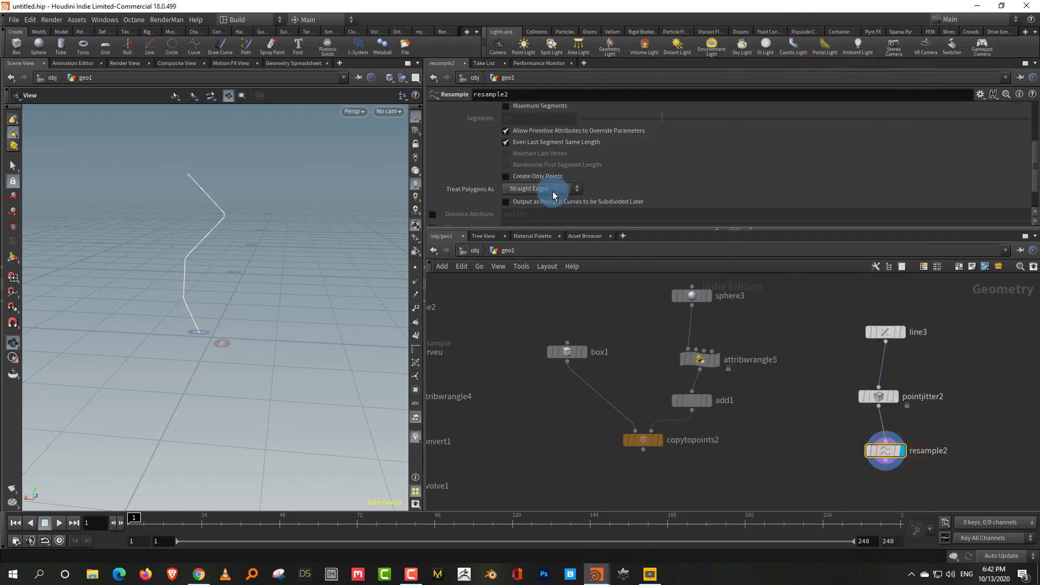
left_click(530, 189)
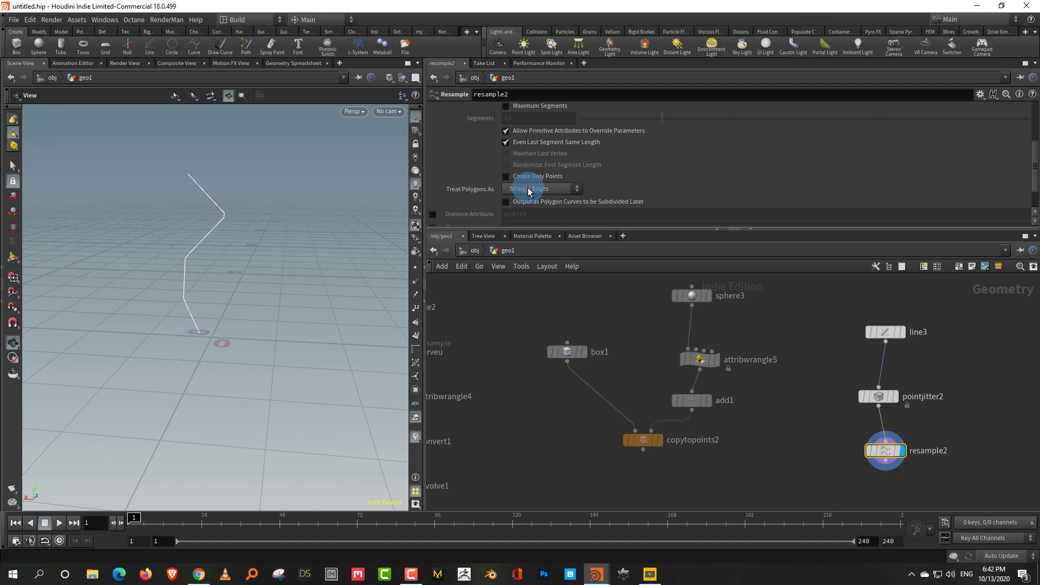
left_click(530, 212)
left_click_drag(259, 318, 299, 302)
left_click_drag(316, 346, 360, 346)
left_click_drag(253, 330, 154, 321)
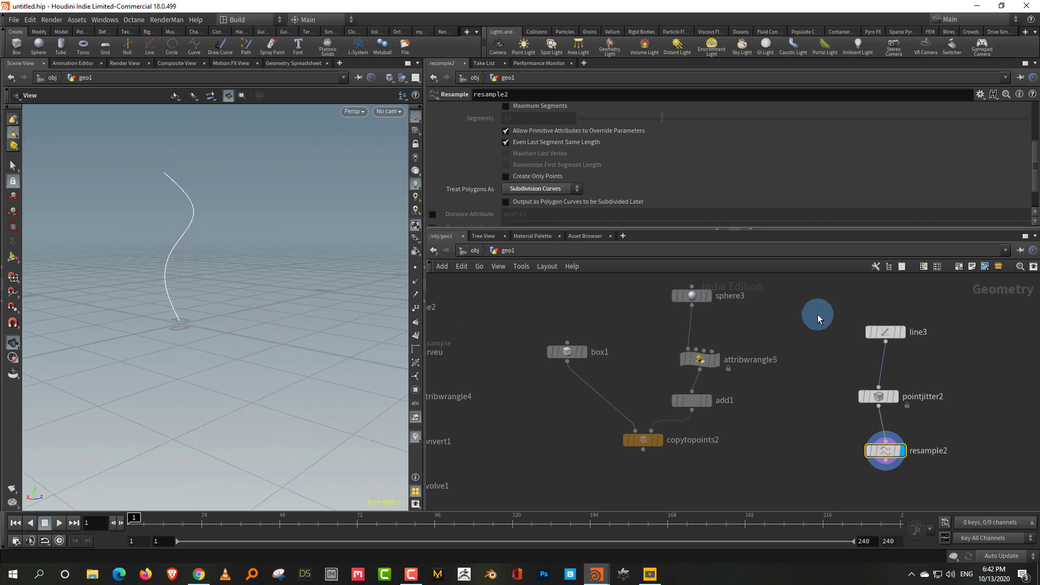
Step: Set line3's length to 4.72 and its number of points to 10
middle_click_drag(797, 327, 786, 379)
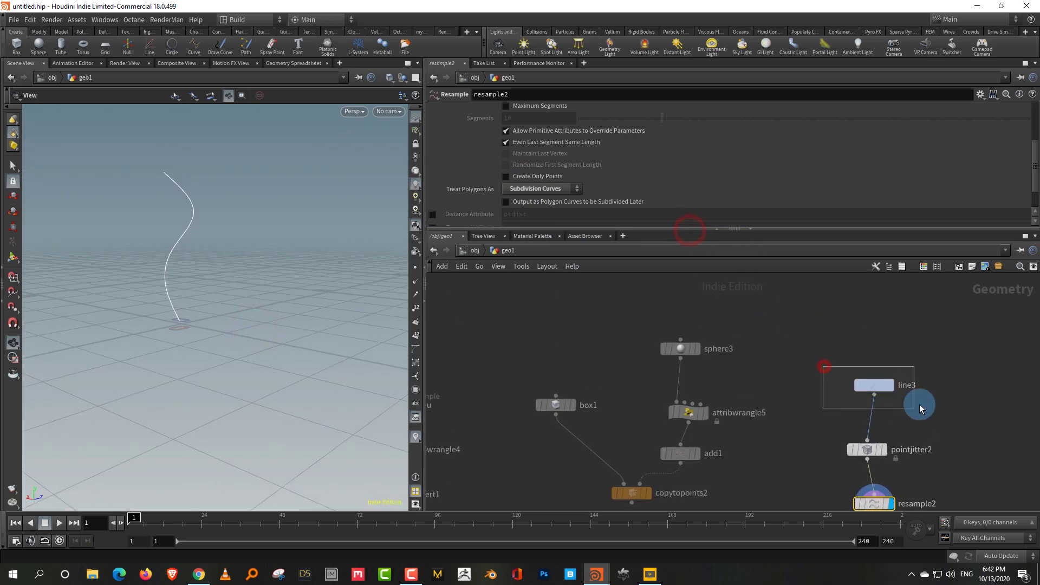
left_click_drag(824, 366, 918, 404)
left_click_drag(739, 152, 785, 158)
left_click(748, 166)
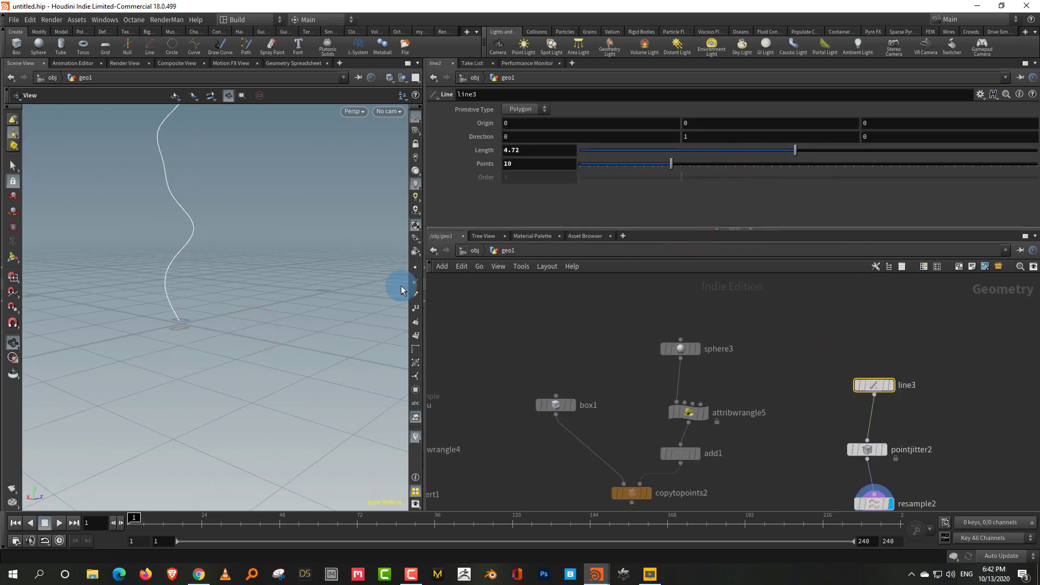
left_click_drag(230, 286, 234, 197)
Step: Add a Copy to Points node below the box1 and resample2 branches
middle_click_drag(801, 467, 775, 400)
key("Tab")
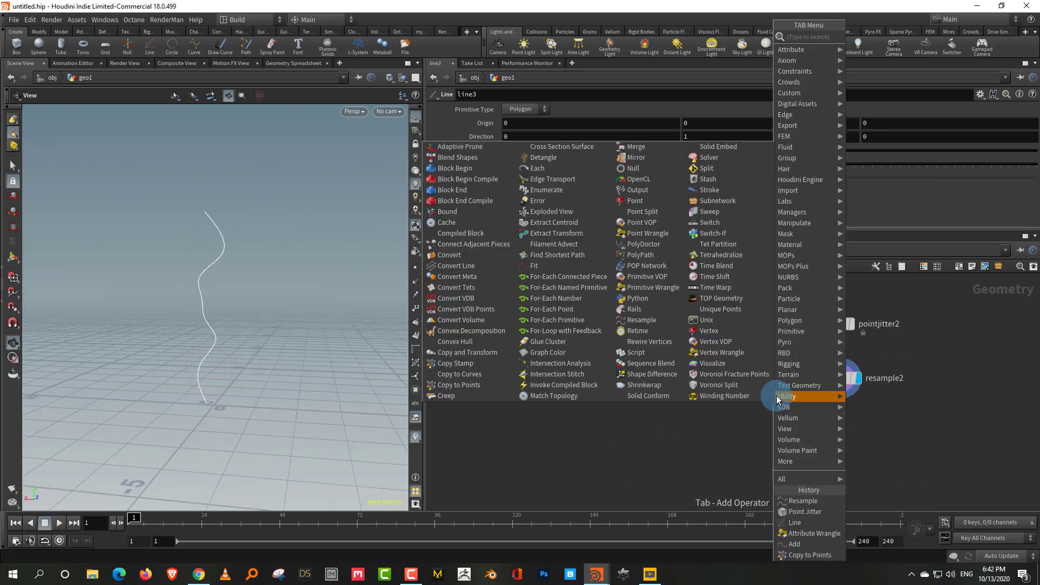
type("cop")
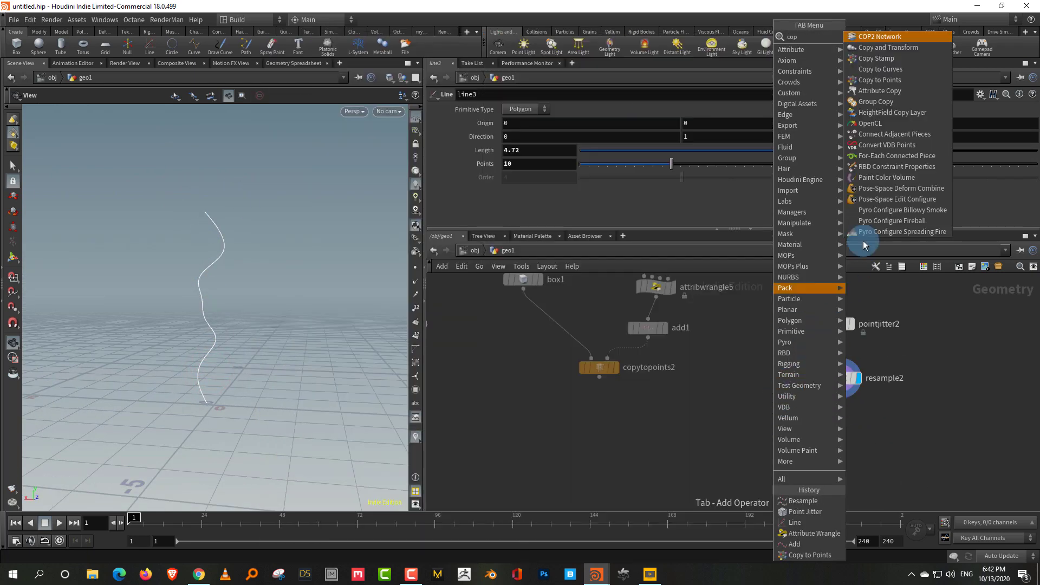
left_click(894, 80)
left_click(739, 450)
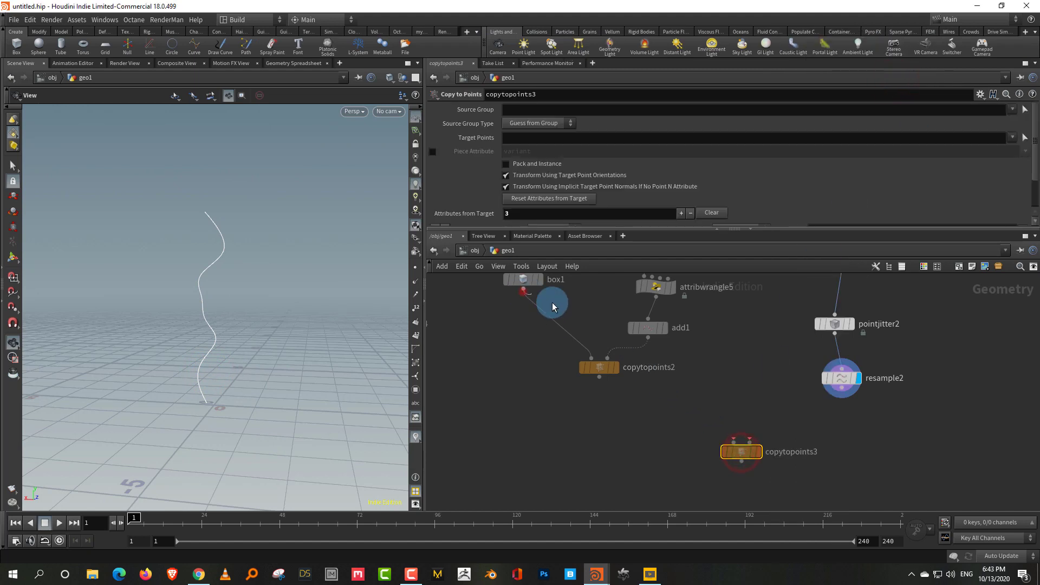
Step: Wire box1 as the source and resample2 as the target points of the new Copy to Points node, and display it
left_click(734, 436)
left_click(841, 396)
left_click(752, 455)
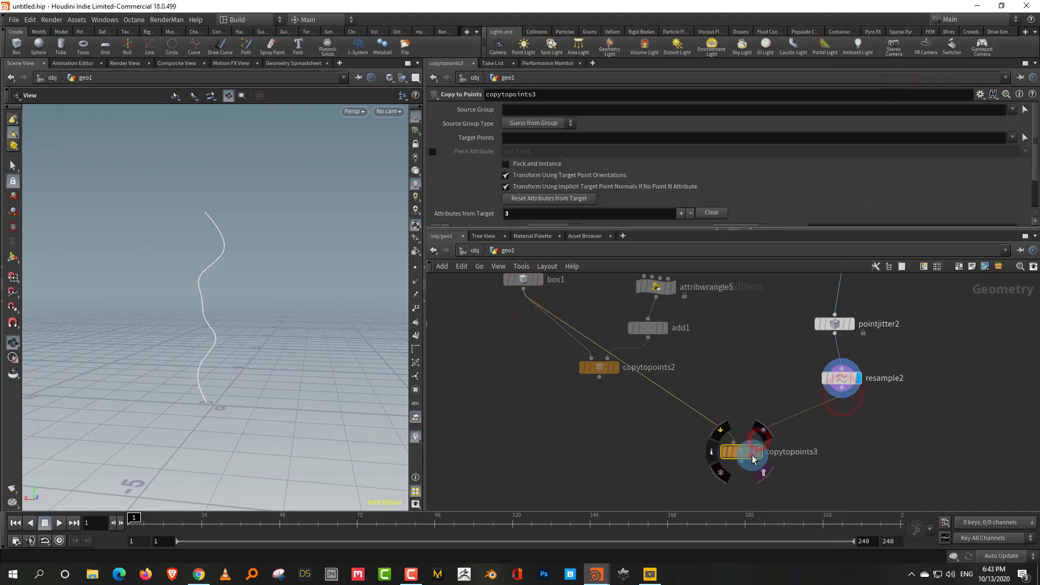
left_click(752, 458)
left_click_drag(260, 400, 281, 318)
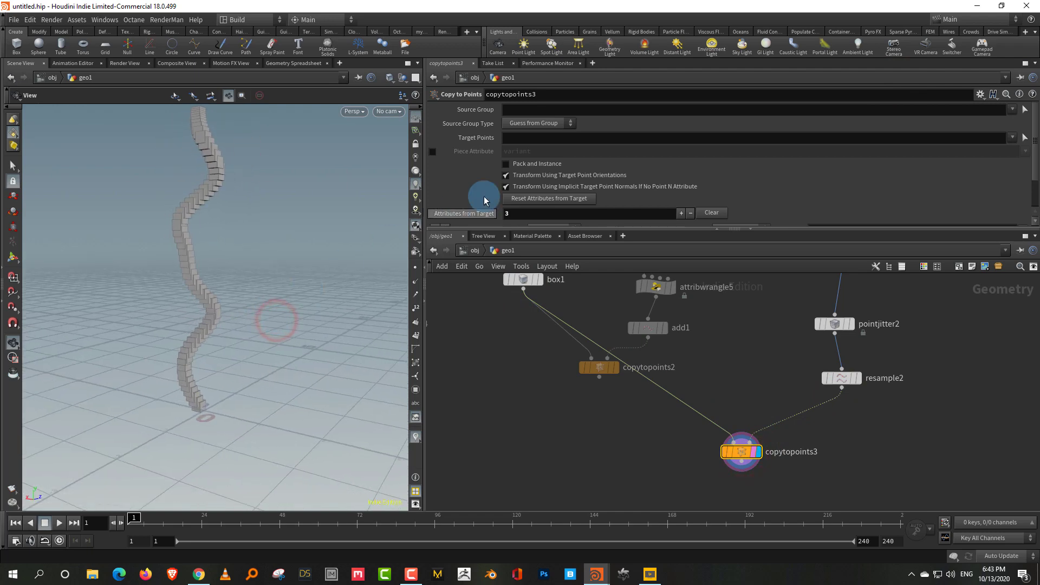
left_click(511, 186)
Step: Insert a PolyFrame node on the wire between resample2 and copytopoints3
middle_click_drag(900, 414, 853, 470)
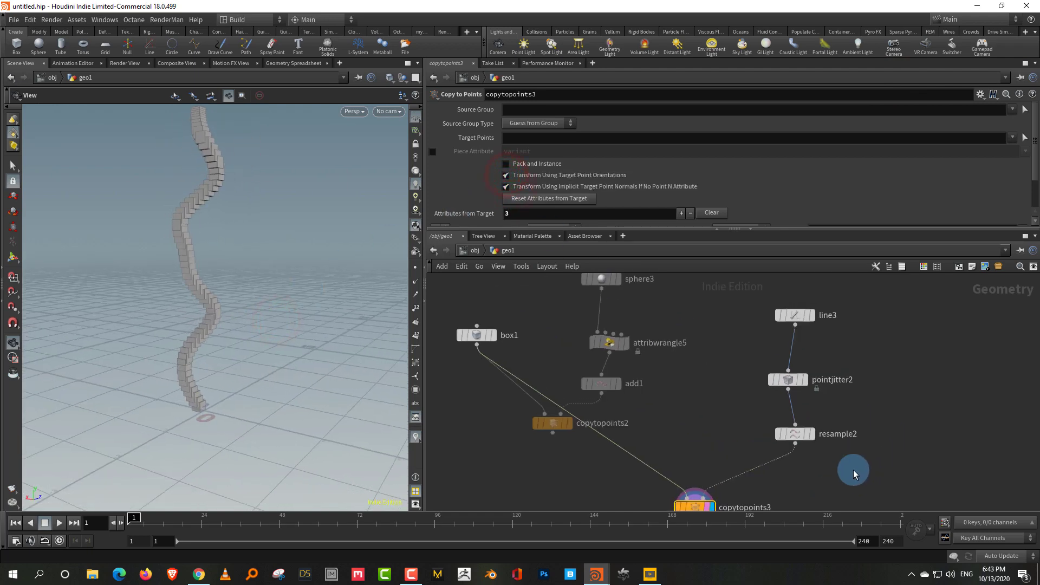
scroll(713, 372, "down", 4)
key("Tab")
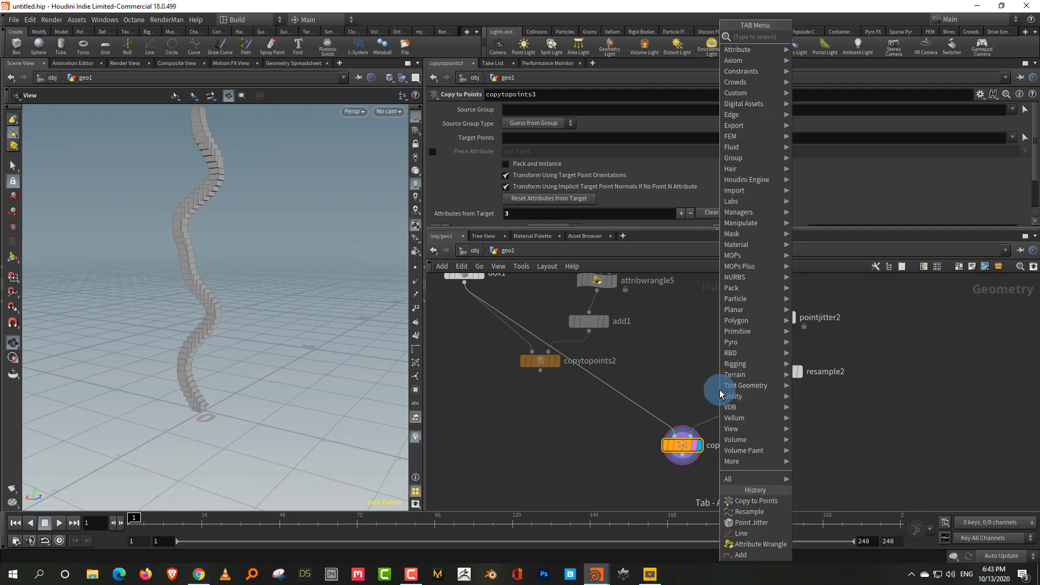
type("poly")
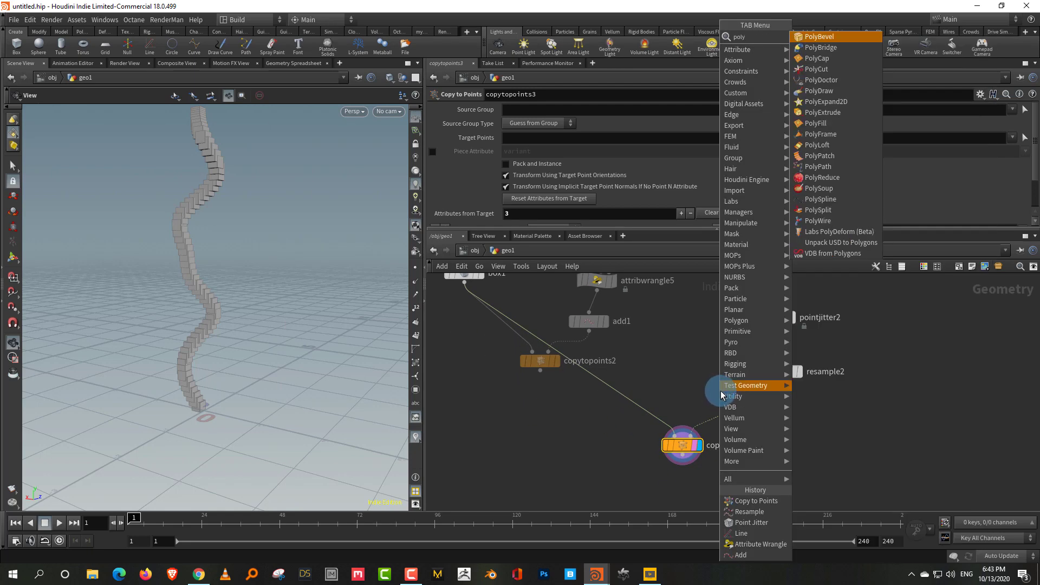
type("fr")
left_click(839, 39)
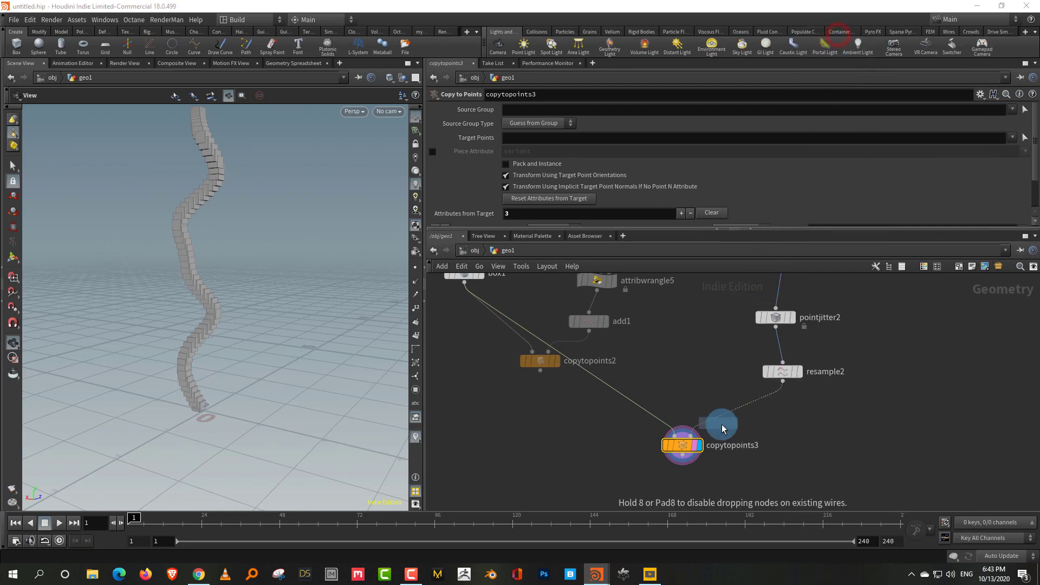
left_click(733, 412)
Step: Turn off the PolyFrame's Normal Name output, set its Tangent Name to N, and inspect the oriented boxes
left_click(432, 169)
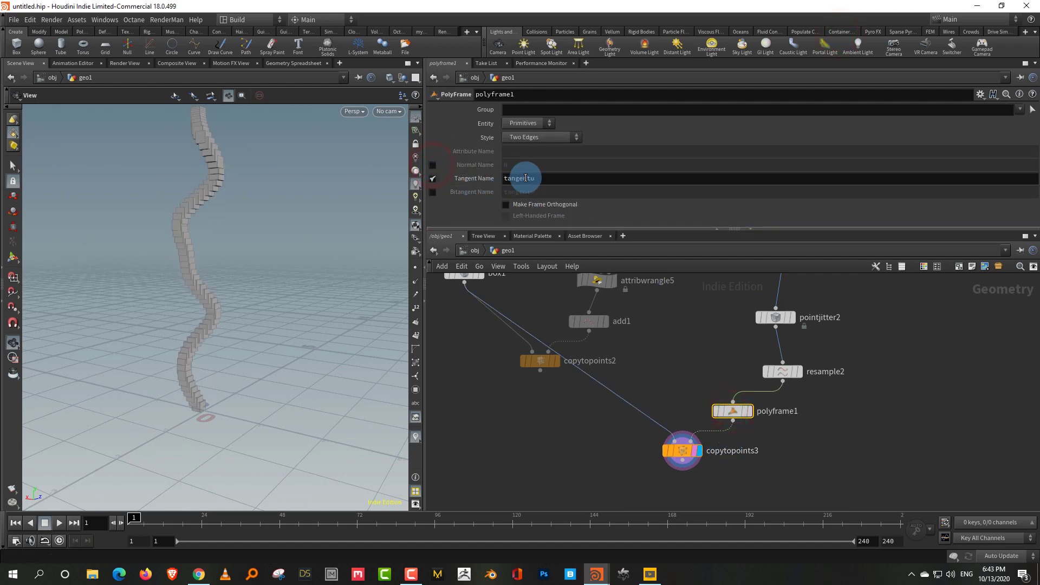
double_click(546, 178)
key("Return")
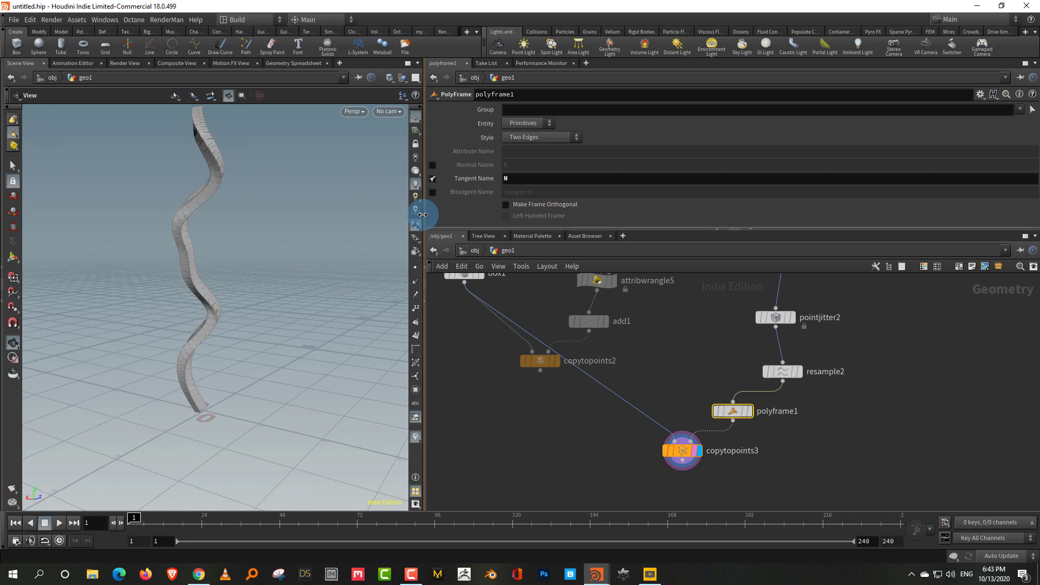
left_click_drag(229, 293, 281, 358)
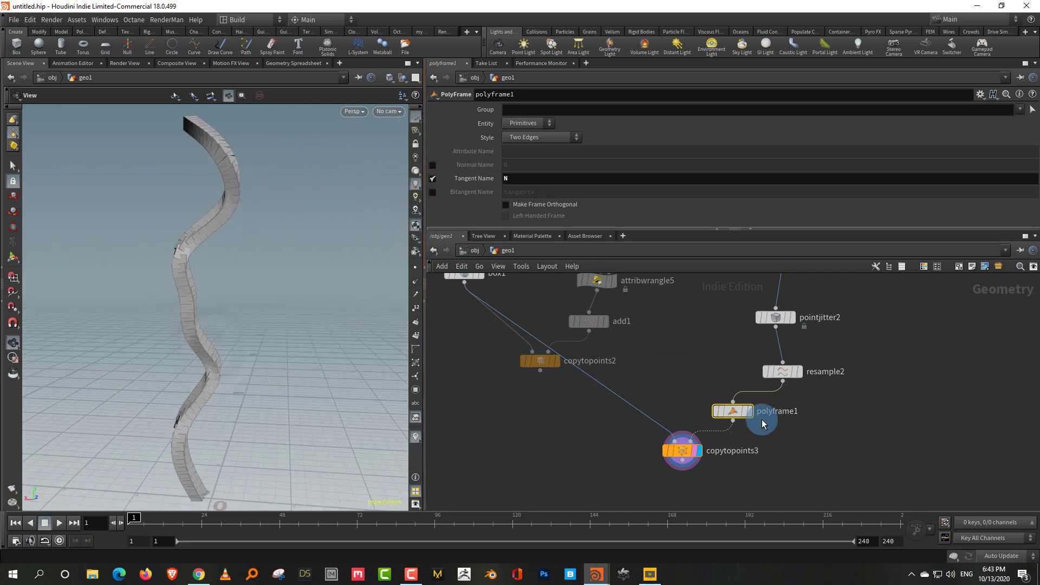
Step: Compare the PolyFrame curve's normals with the copied boxes by displaying polyframe1 and copytopoints3 in turn
left_click(749, 412)
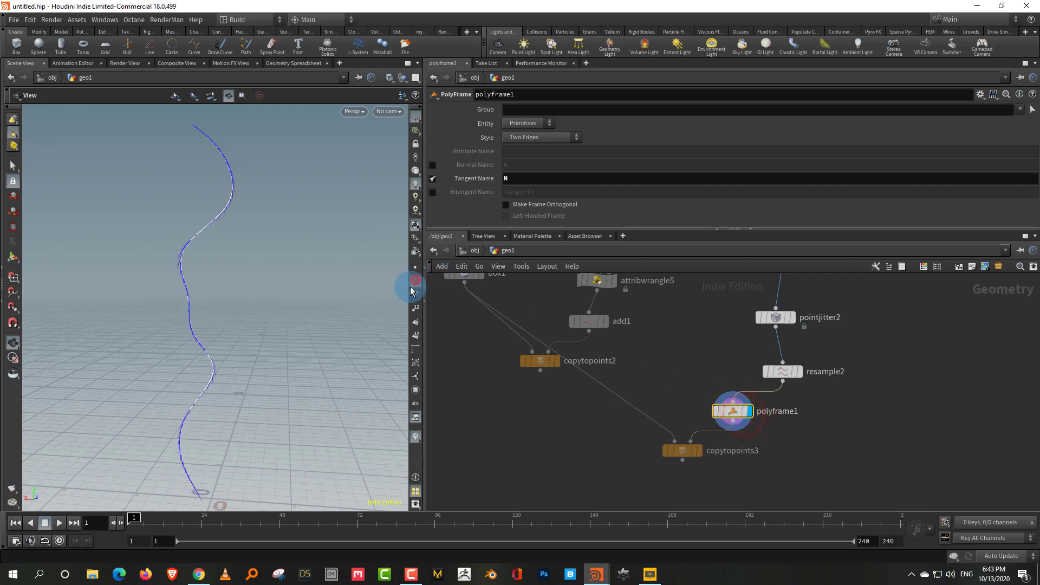
left_click(698, 450)
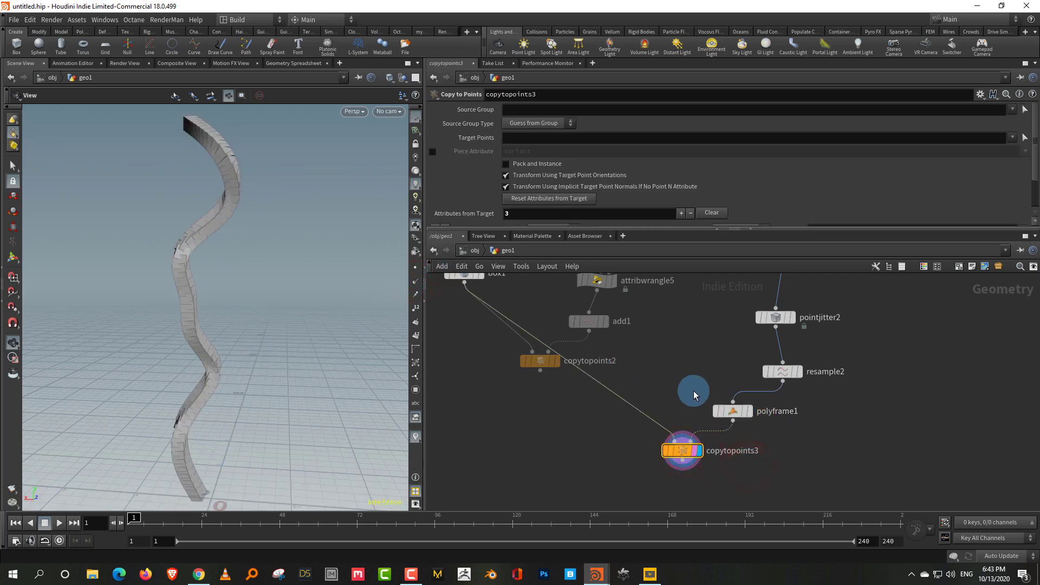
middle_click_drag(692, 394, 674, 403)
left_click(746, 427)
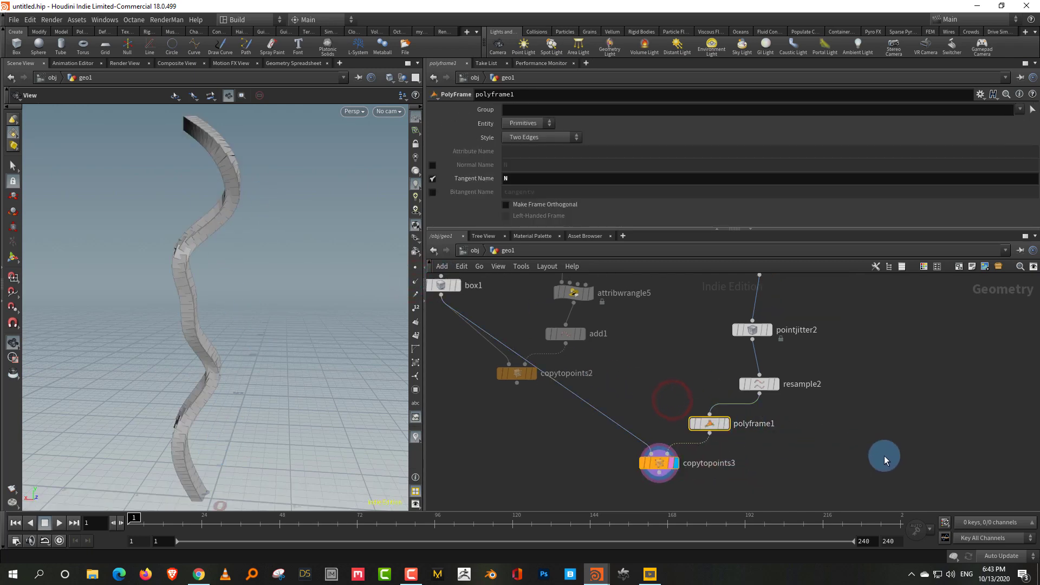
mouse_move(701, 424)
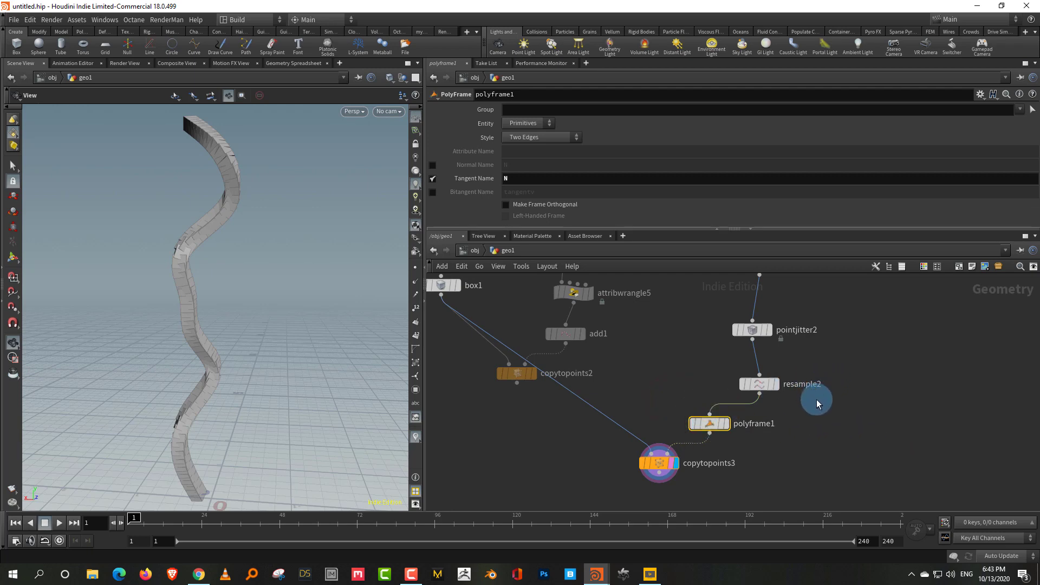
Step: Move the line3, pointjitter2 and resample2 nodes clear of polyframe1 and delete the PolyFrame node
middle_click_drag(831, 429, 766, 469)
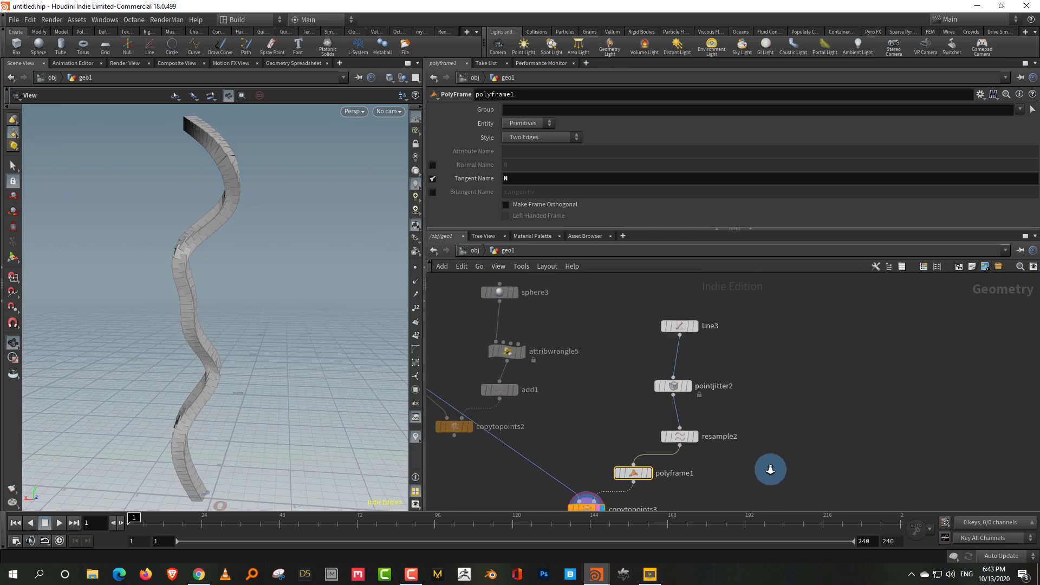
left_click_drag(748, 294, 696, 389)
left_click_drag(608, 440, 665, 483)
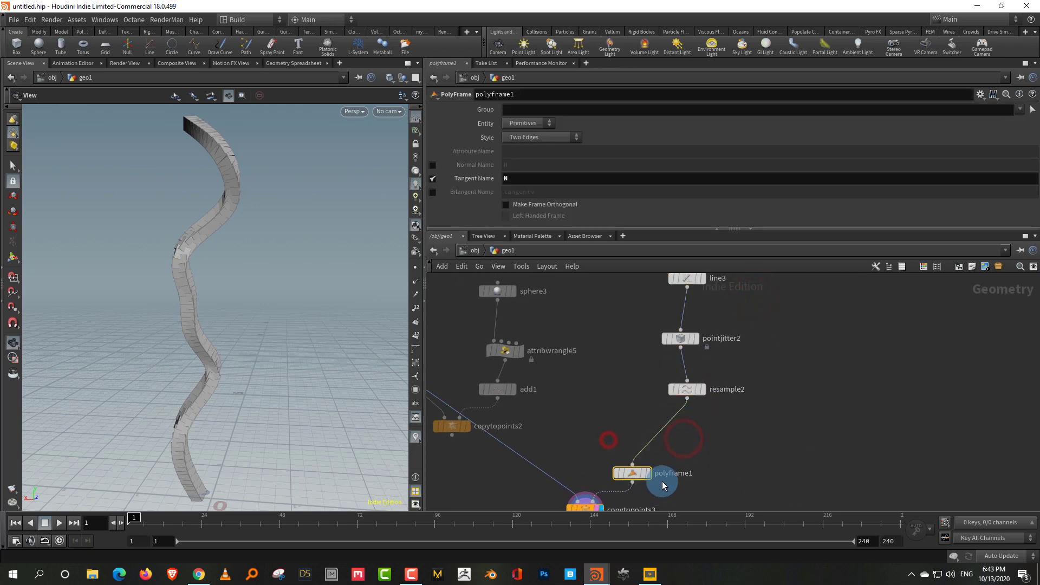
key("Delete")
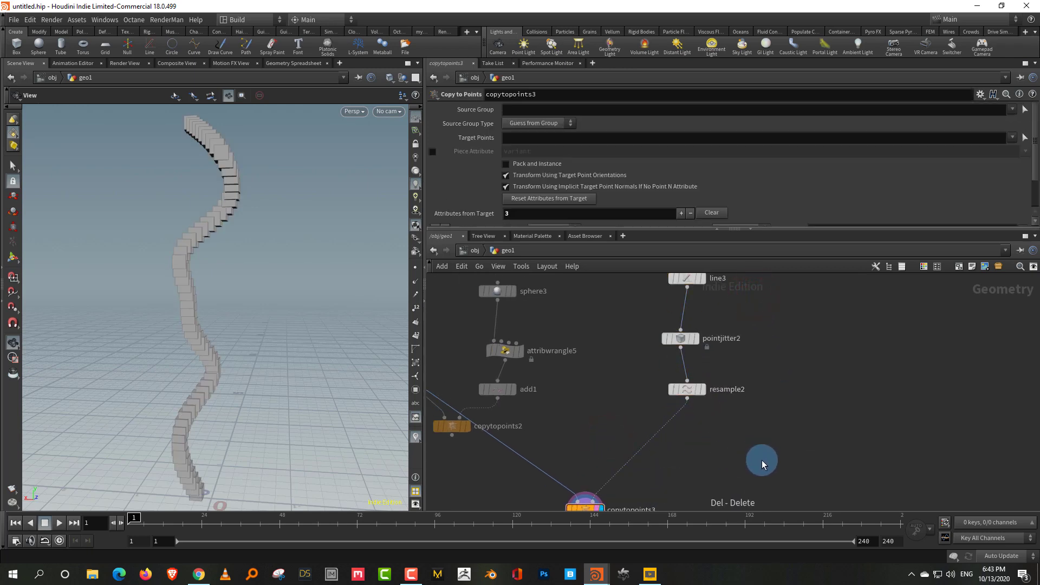
Step: Insert an Orientation Along Curve node between resample2 and copytopoints3
key("Tab")
type("o")
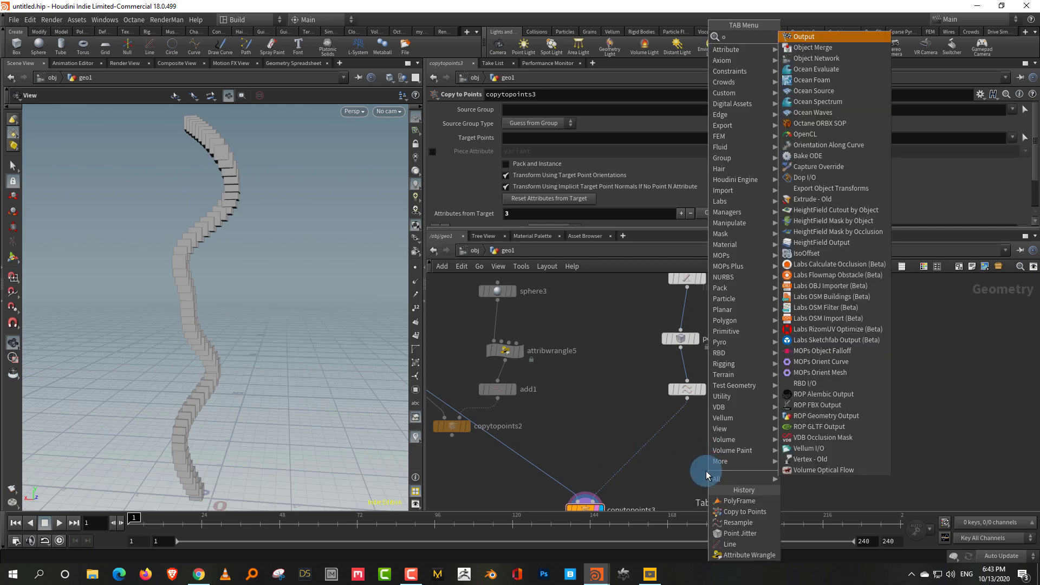
left_click(704, 473)
key("Tab")
type("orien")
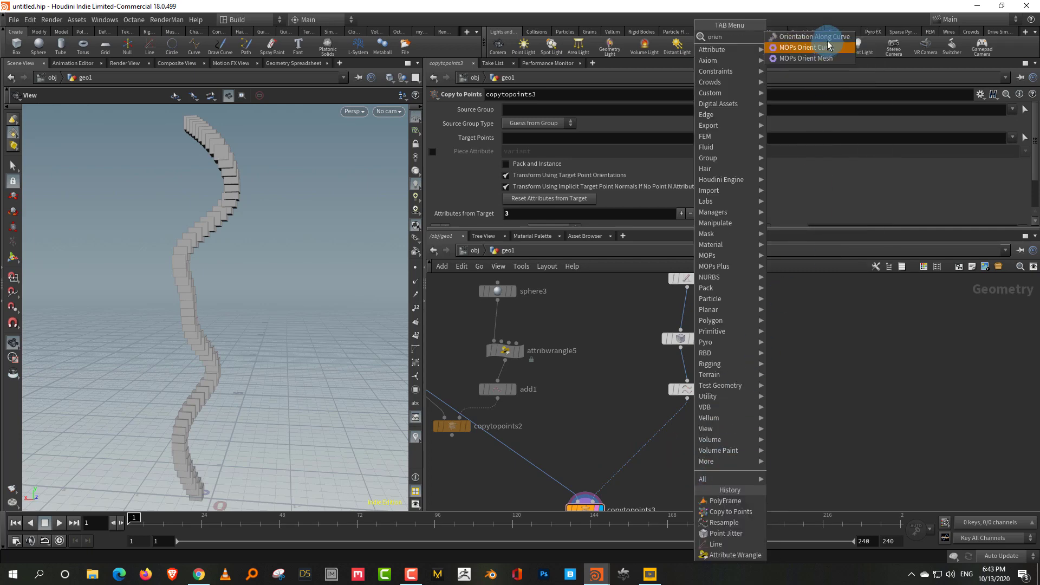
left_click(818, 36)
left_click(655, 435)
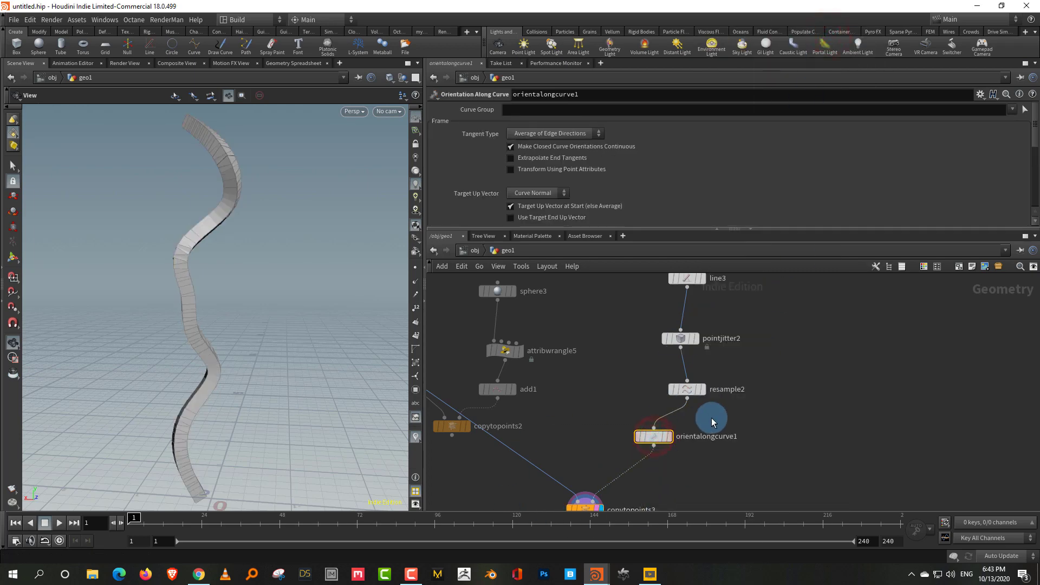
Step: Switch to Chrome and view the YouTube tutorial "Houdini Basics - Copy stamp and for each"
left_click(200, 572)
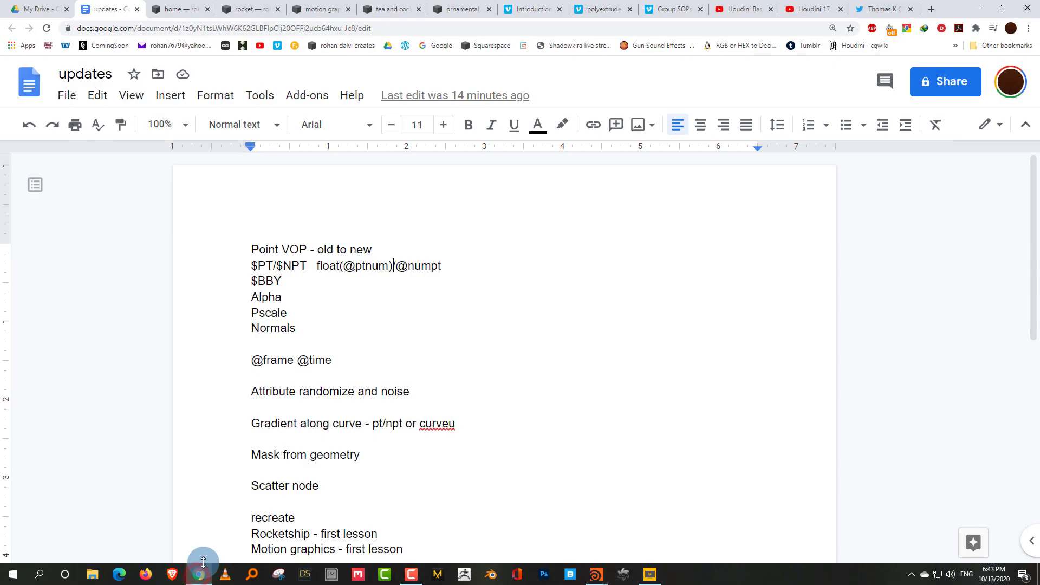
left_click(747, 7)
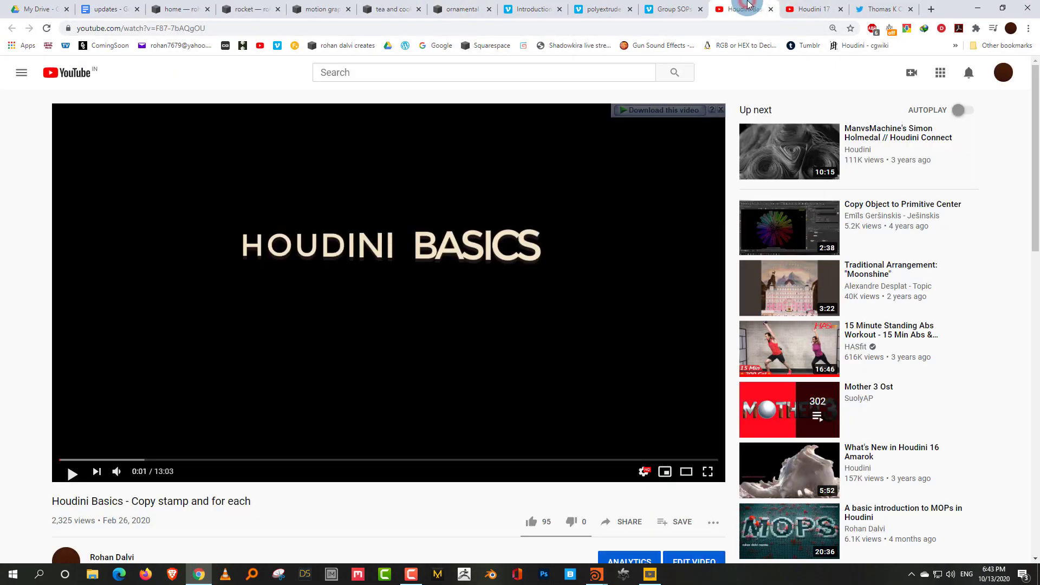
scroll(401, 299, "down", 3)
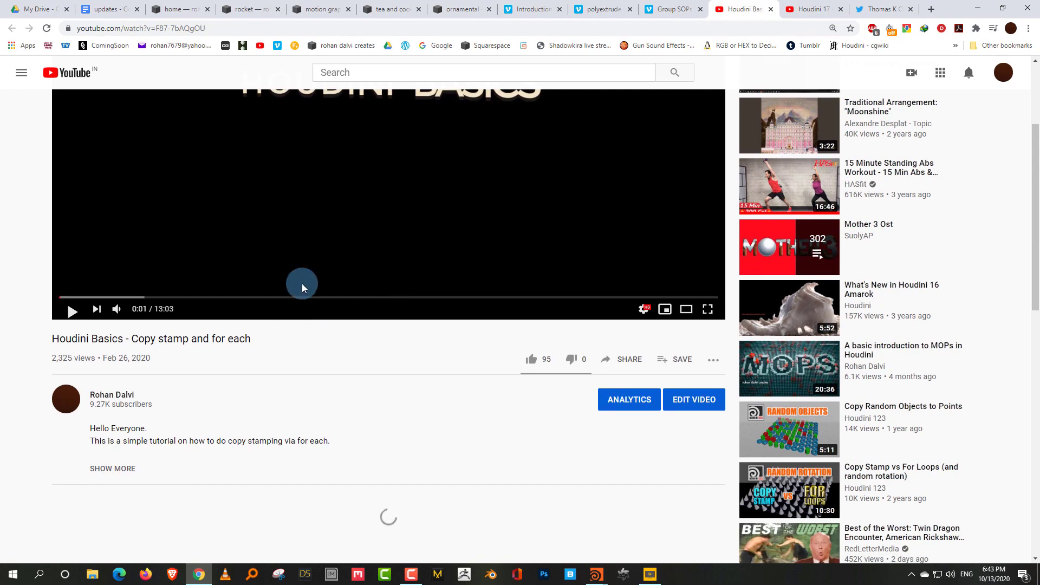
scroll(505, 288, "up", 3)
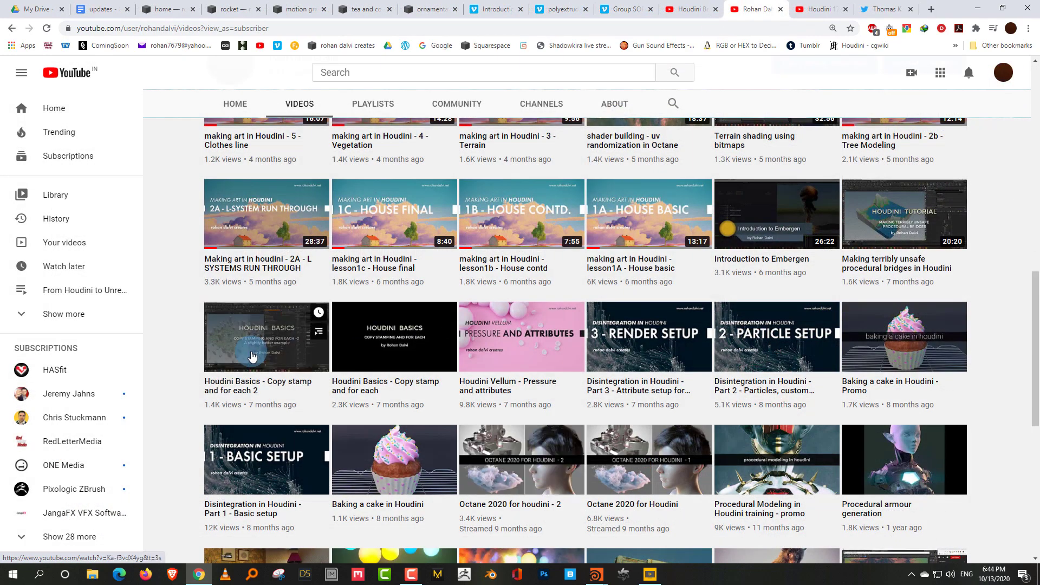
Step: Open the "Houdini Basics - Copy stamp and for each 2" video in a separate tab and pause it on the flower example
right_click(252, 356)
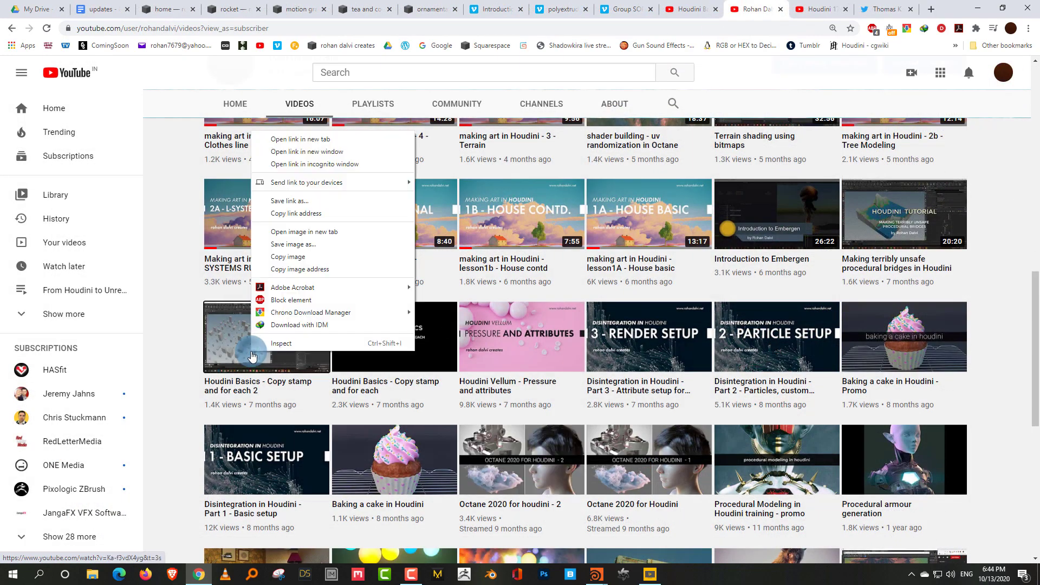
left_click(327, 139)
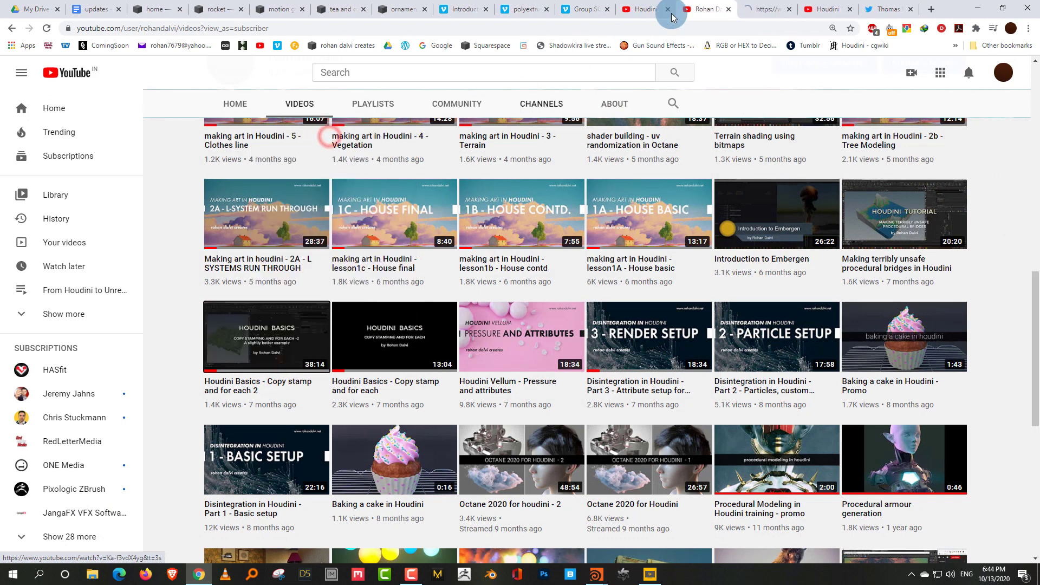
left_click(769, 9)
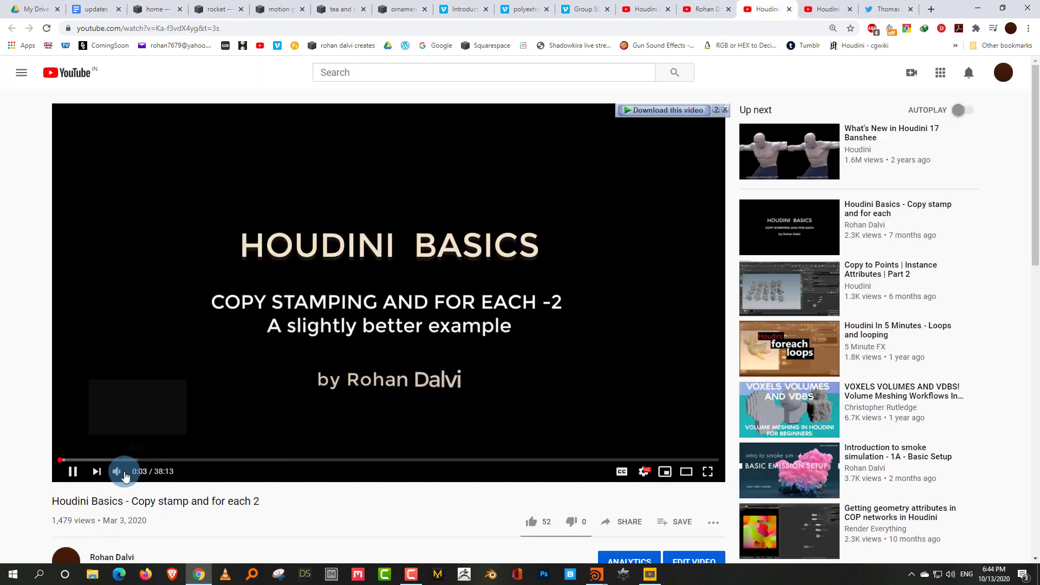
left_click(235, 354)
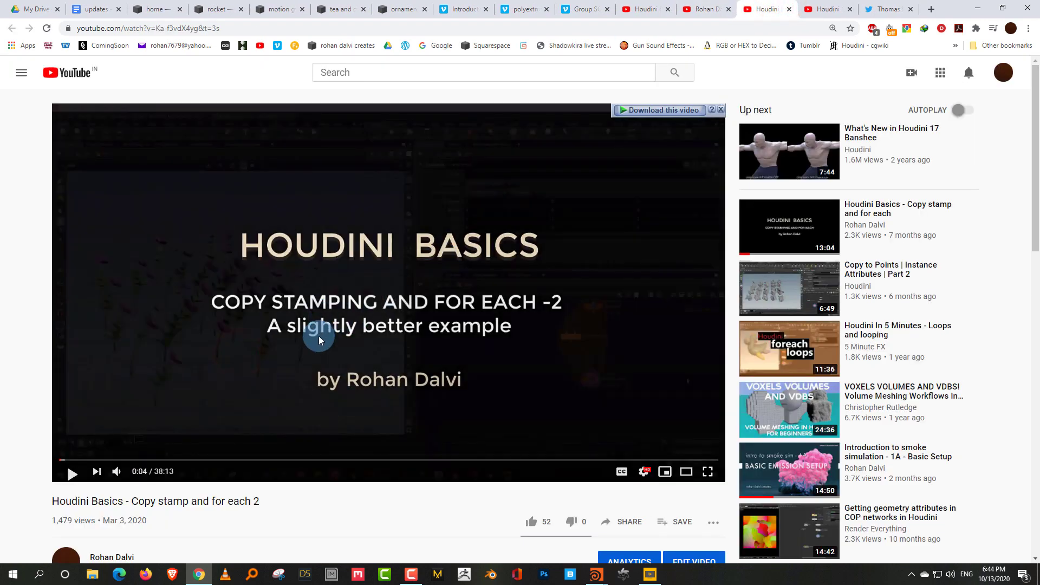
left_click(319, 340)
left_click(316, 341)
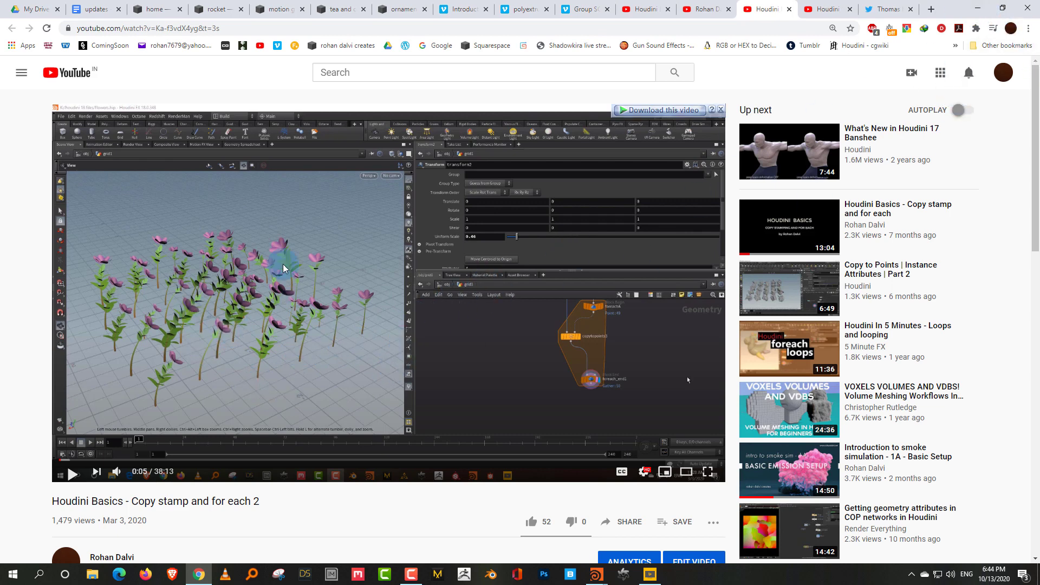
Step: Return to Houdini and compare the point normals of orientalongcurve1 and copytopoints3 by displaying each node, then hide the normals
left_click(971, 9)
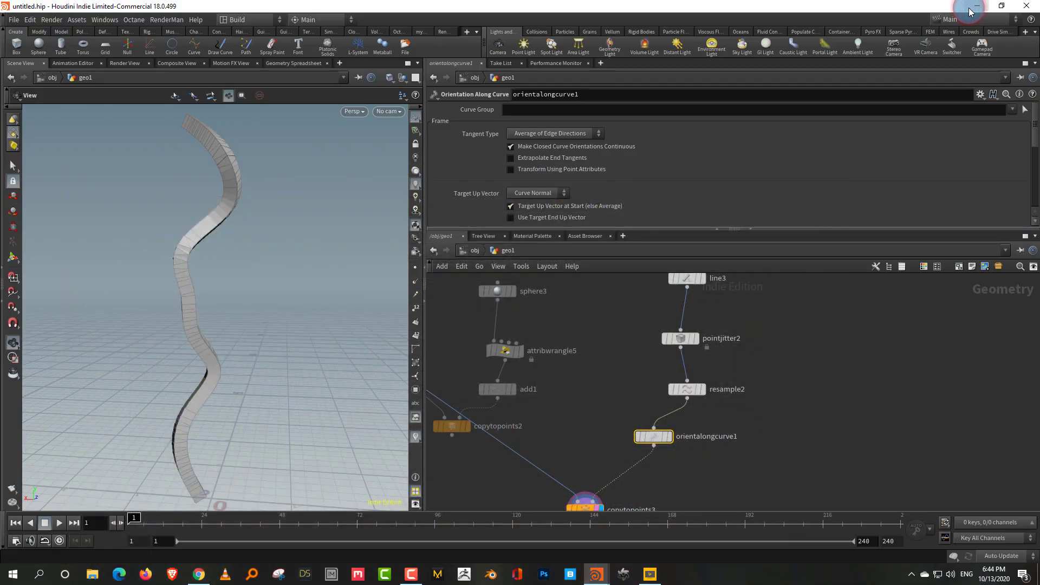
left_click(671, 437)
left_click(415, 281)
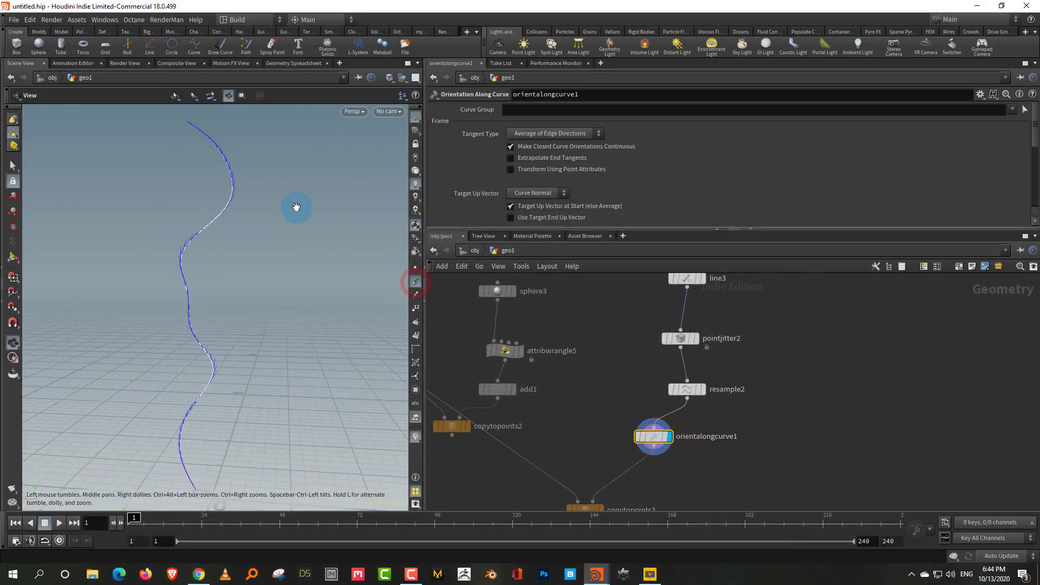
middle_click_drag(600, 433, 592, 377)
left_click(587, 456)
left_click(592, 455)
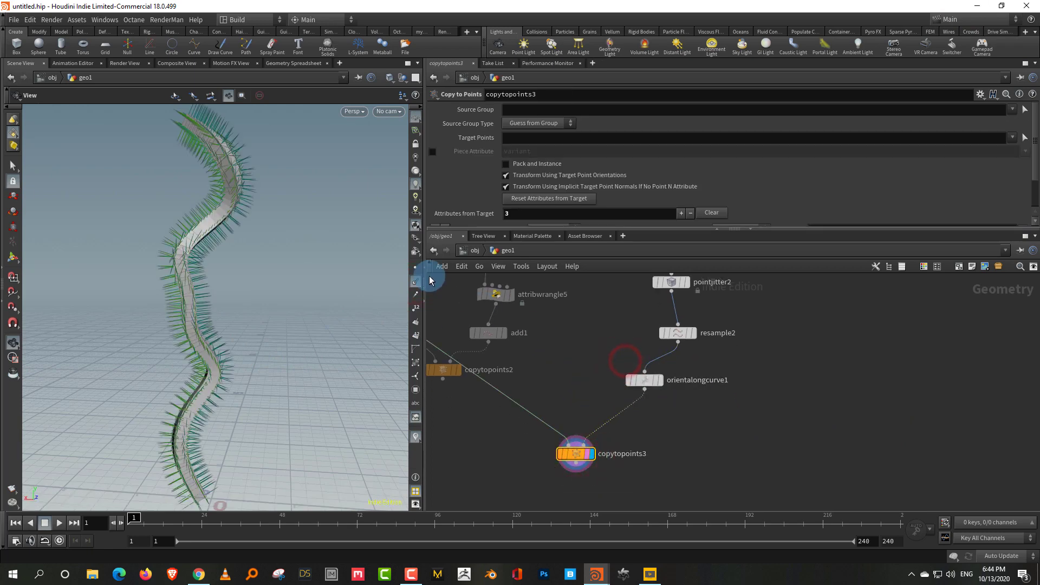
left_click(415, 281)
Step: Show the orientalongcurve1 parameters in an enlarged parameter area and expand the Additional Rotations section
left_click(644, 380)
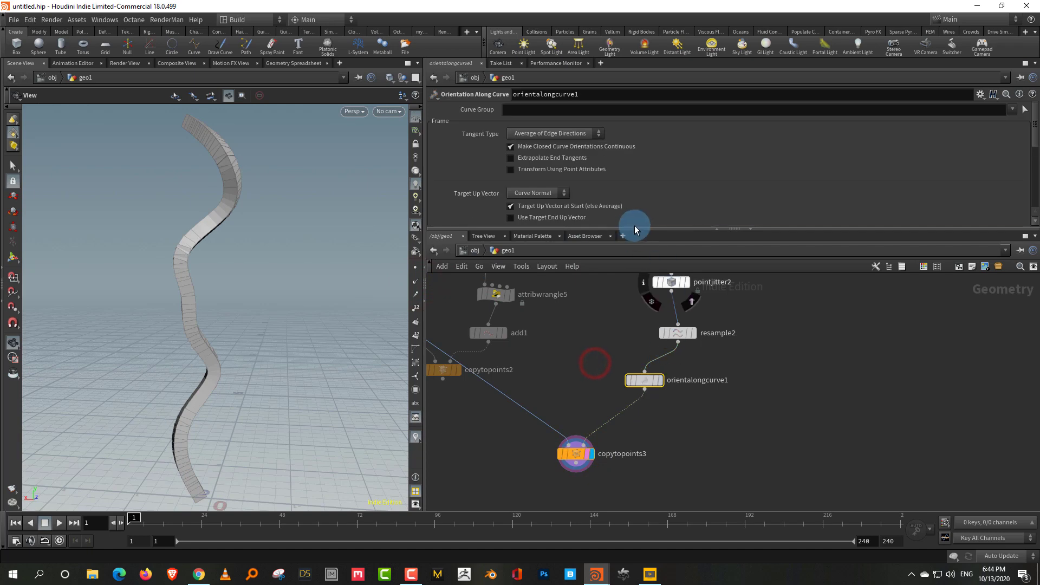
left_click_drag(635, 228, 639, 369)
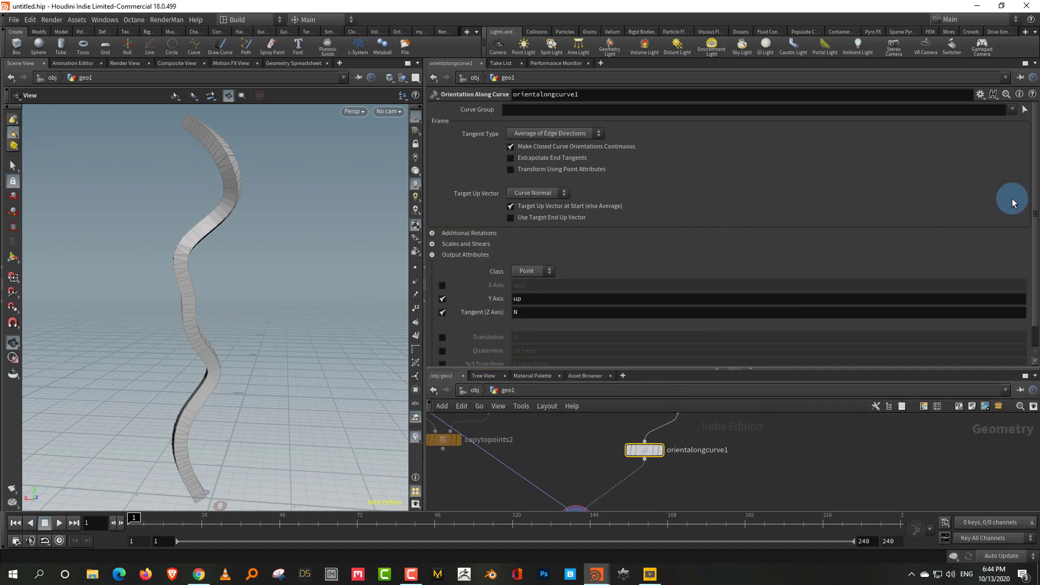
left_click_drag(1035, 209, 1034, 250)
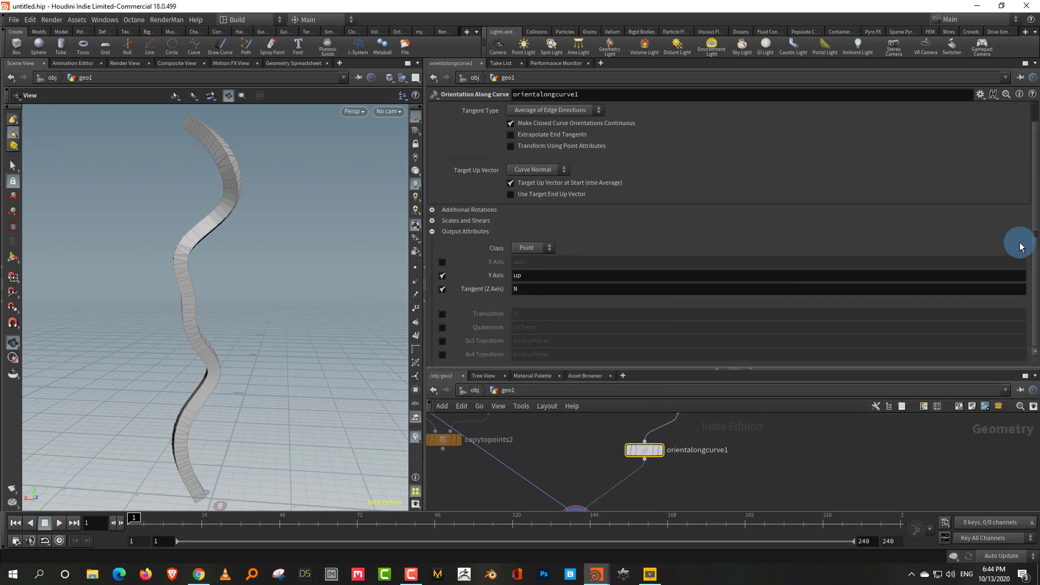
left_click(432, 210)
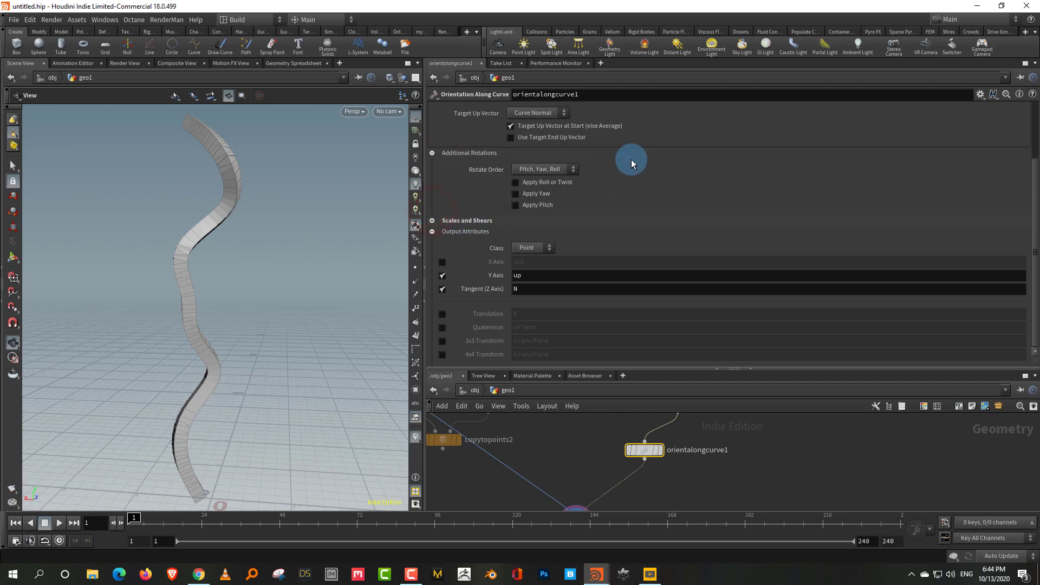
Step: Try Apply Roll or Twist with Roll -6.3, Full Twists 1 and Partial Twist 5.8, and turn the option off again
left_click(561, 183)
left_click_drag(827, 130, 798, 133)
left_click(806, 170)
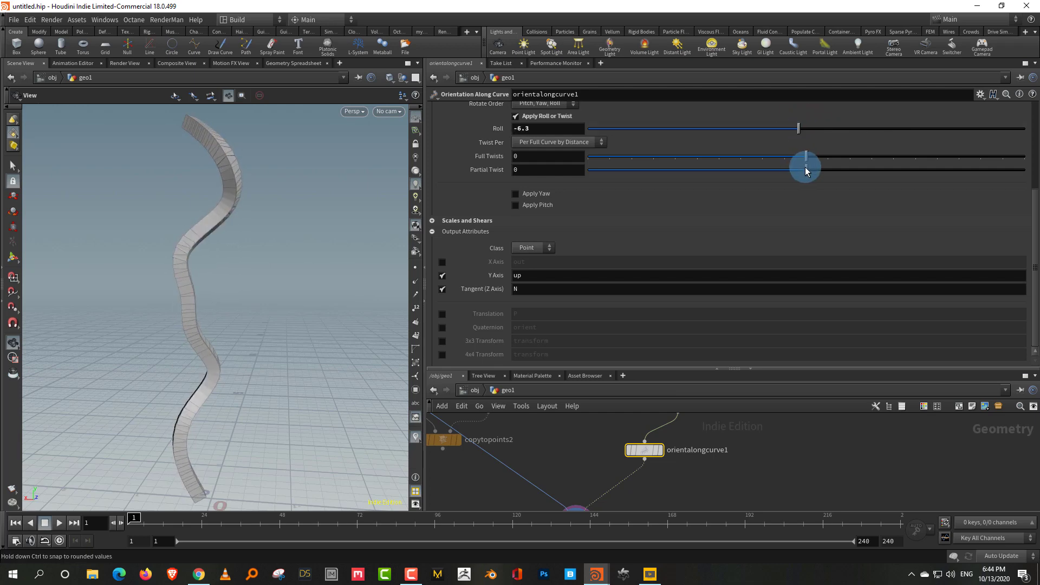
left_click_drag(806, 170, 822, 157)
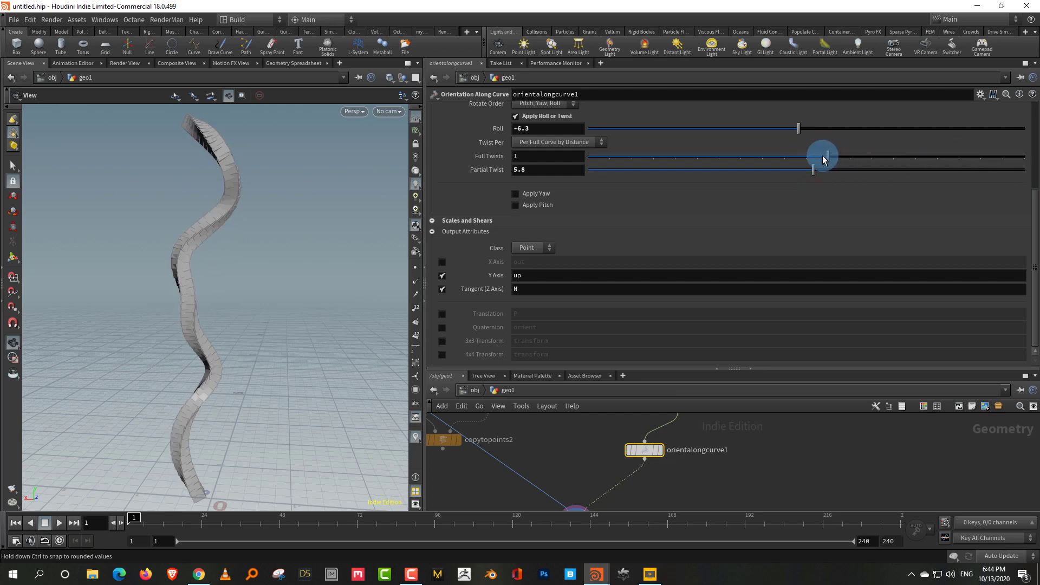
left_click(557, 117)
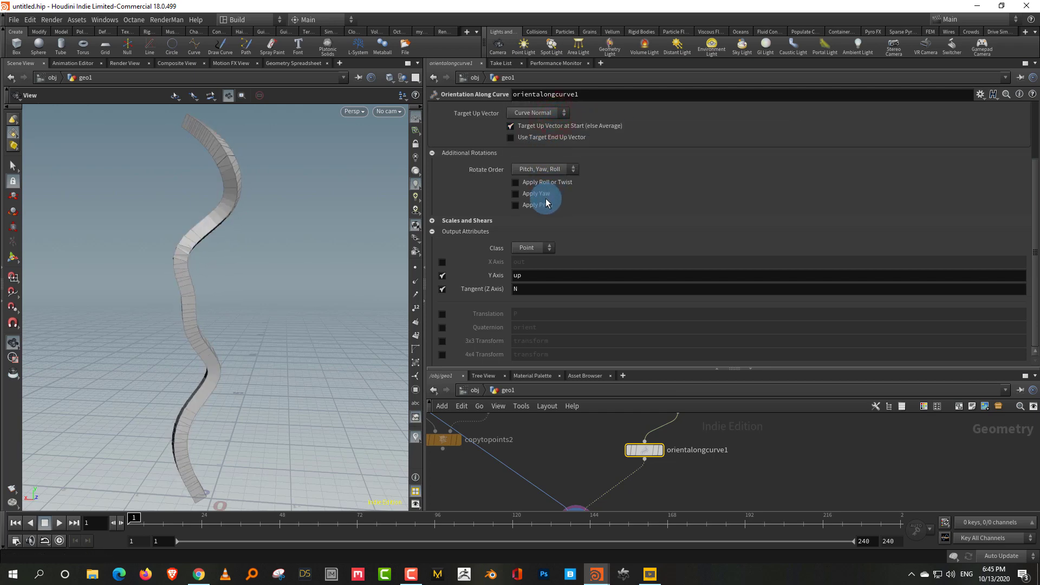
Step: Enable Apply Yaw on orientalongcurve1 with Yaw -46.5 and Incremental Yaw -10.7
left_click(545, 198)
mouse_move(766, 157)
left_mouse_down()
mouse_move(724, 161)
mouse_move(749, 162)
left_mouse_up()
mouse_move(809, 182)
left_mouse_down()
mouse_move(855, 184)
mouse_move(793, 187)
left_mouse_up()
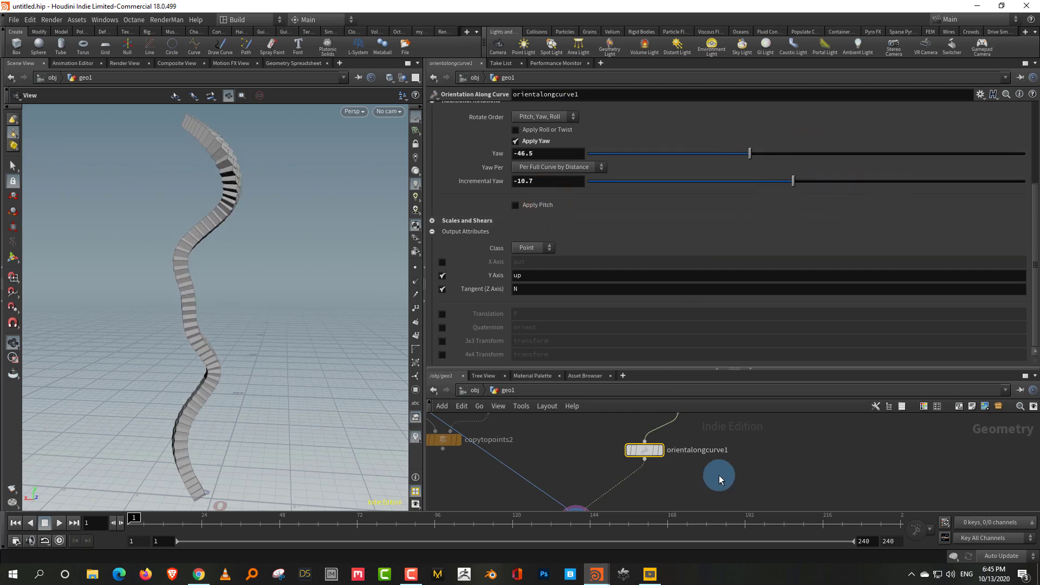
Step: Set the size of box1 to 0.4, 0.99 and 0.86 and inspect the copied boxes along the curve
middle_click_drag(640, 446, 771, 508)
left_click(497, 423)
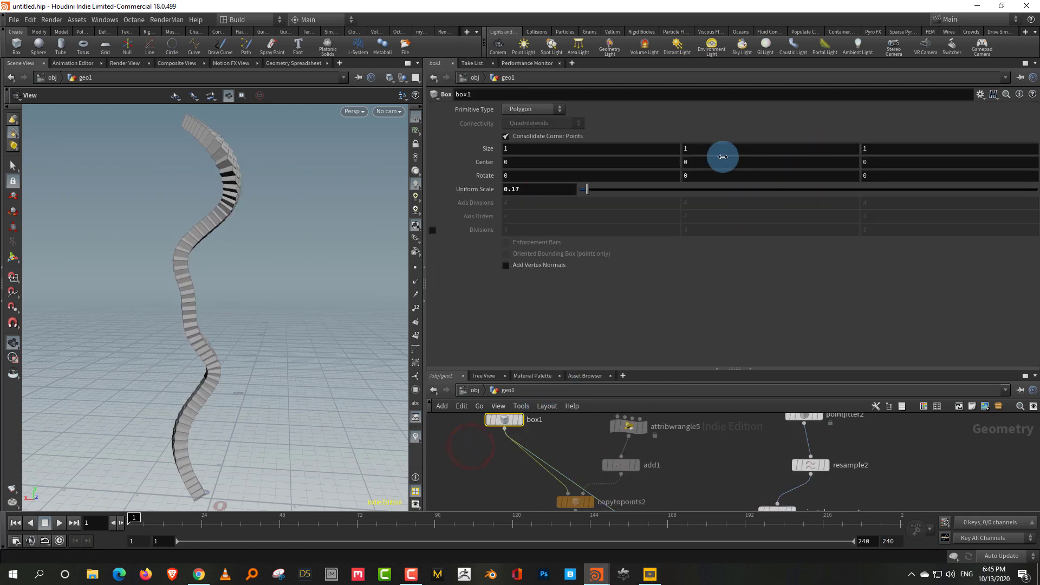
middle_click_drag(722, 157, 665, 169)
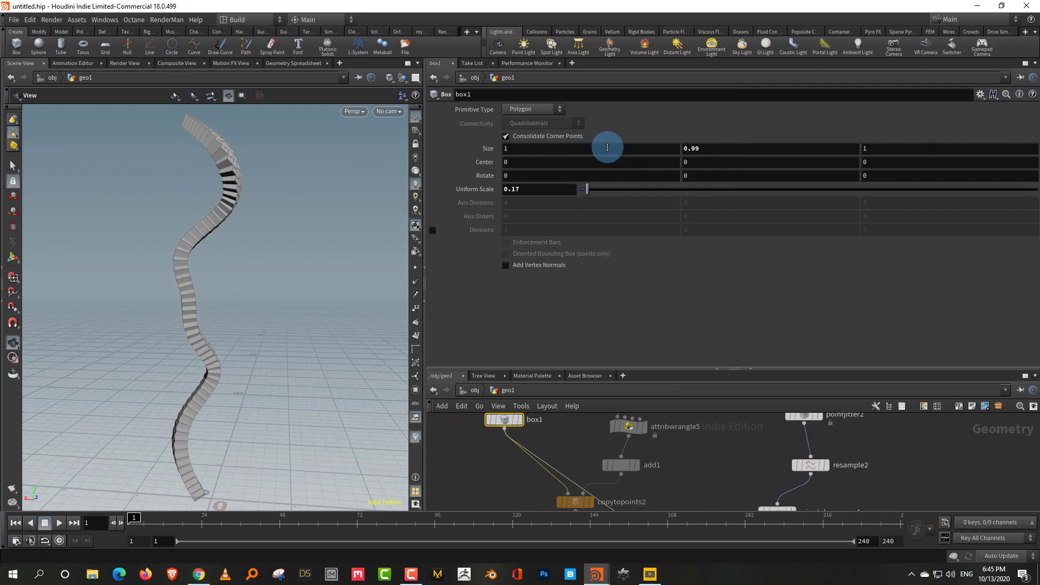
middle_click_drag(607, 147, 590, 164)
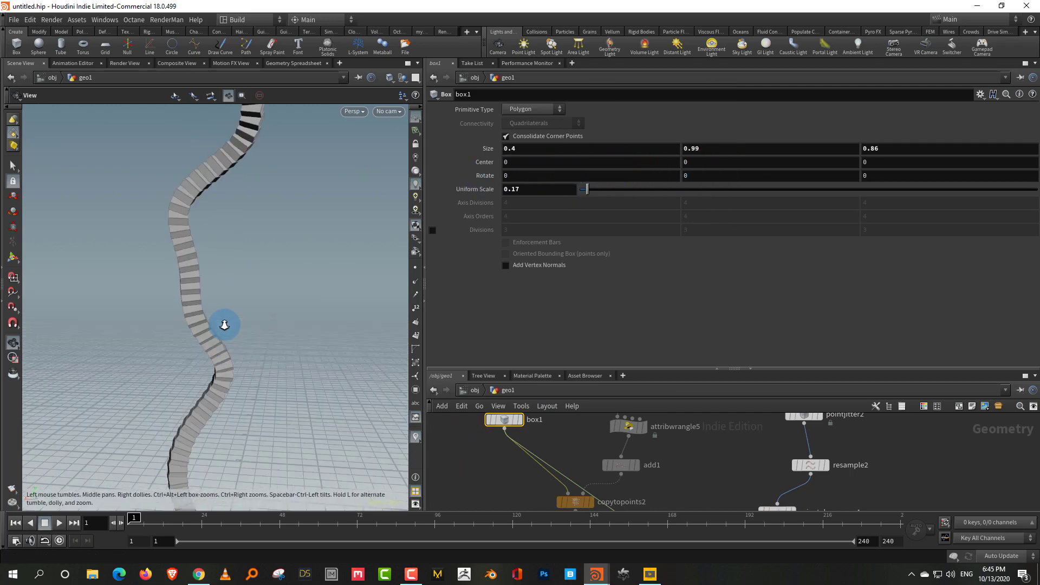
left_click_drag(225, 325, 244, 292)
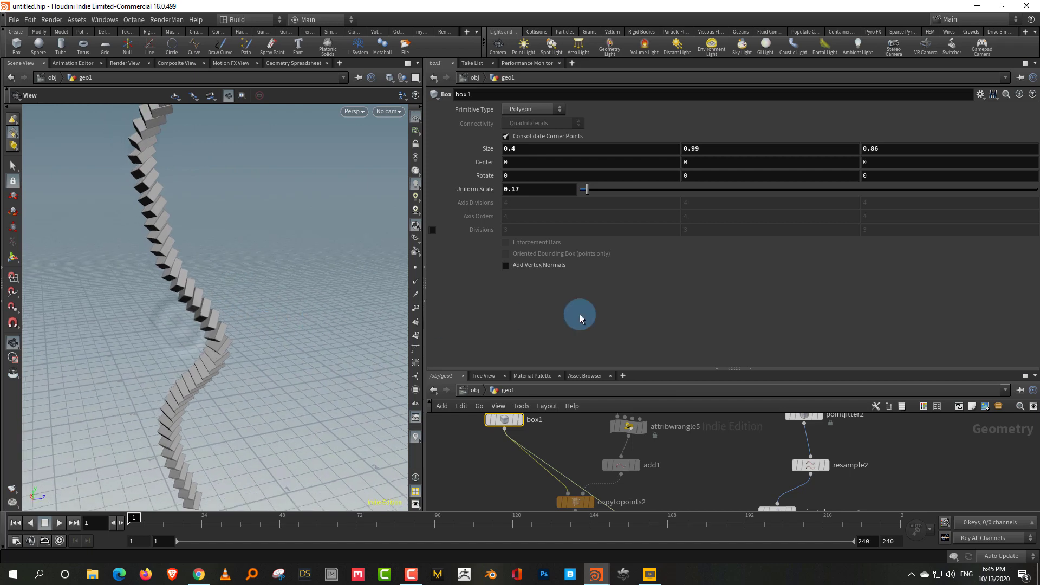
Step: Set the Yaw of orientalongcurve1 to -87.1 and inspect the rotated boxes
left_click_drag(696, 368, 704, 250)
left_click(781, 450)
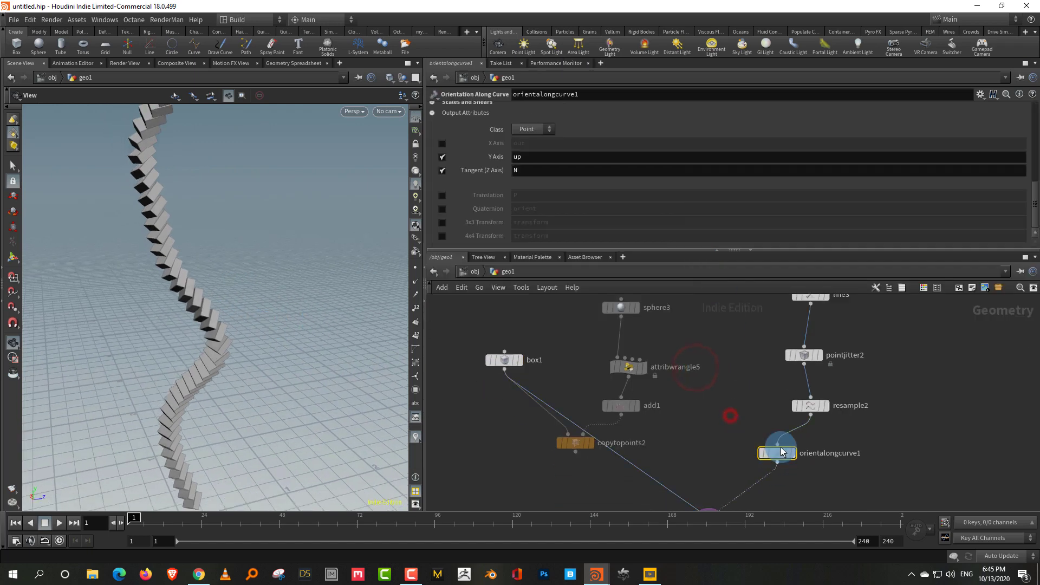
left_click_drag(1032, 195, 1034, 145)
left_click_drag(748, 209, 699, 210)
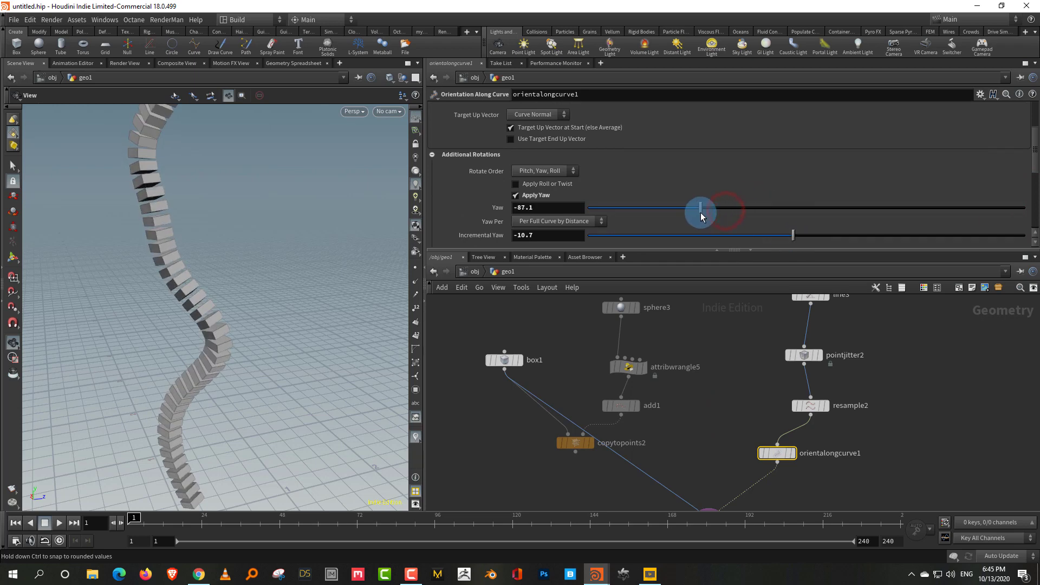
right_click_drag(244, 413, 318, 409)
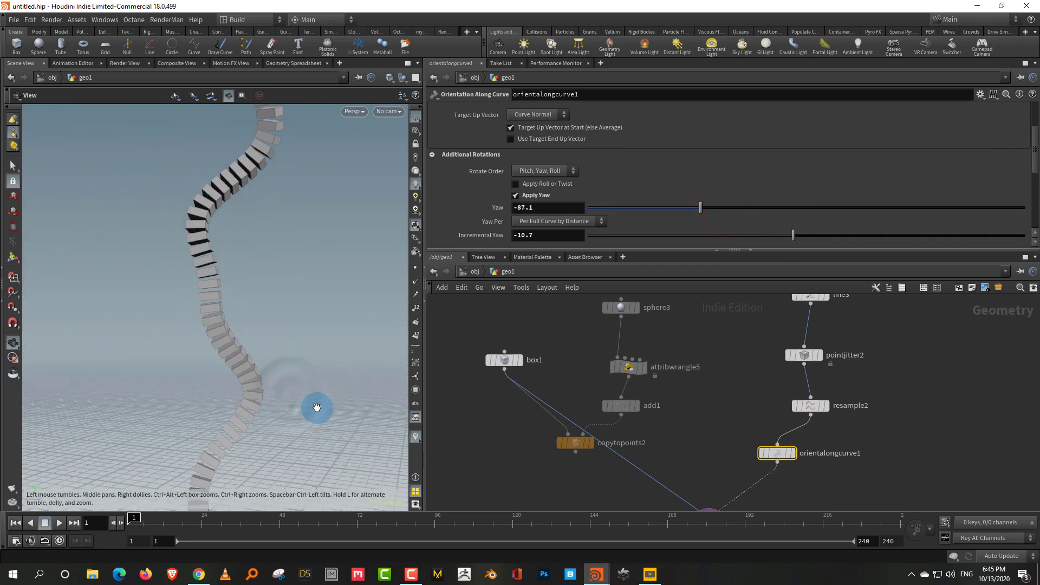
Step: Enable Apply Pitch on orientalongcurve1 with Pitch 23.7 and Incremental Pitch 115.7
left_click_drag(776, 252, 783, 327)
left_click(531, 283)
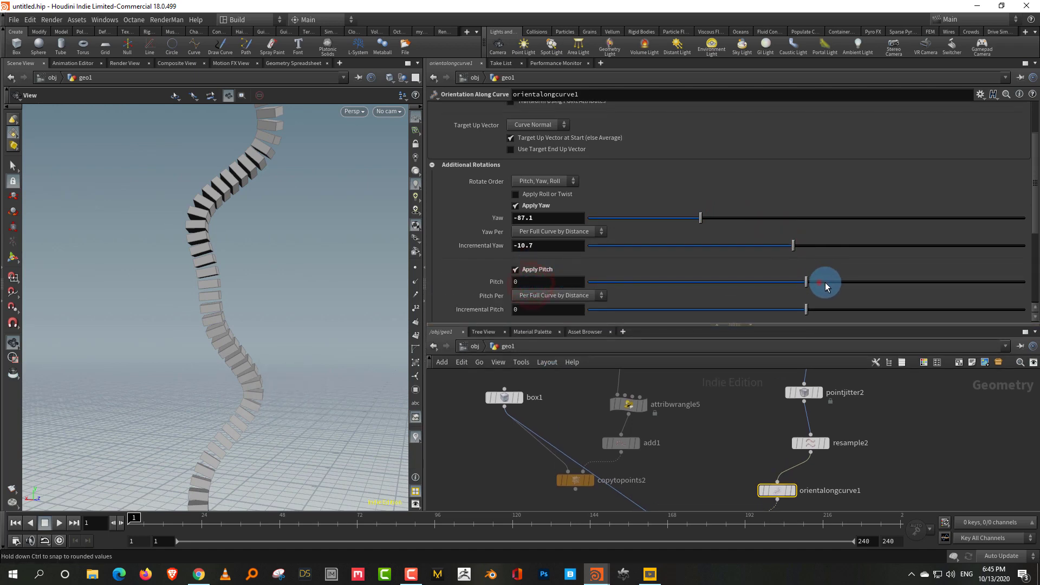
left_click_drag(823, 283, 954, 297)
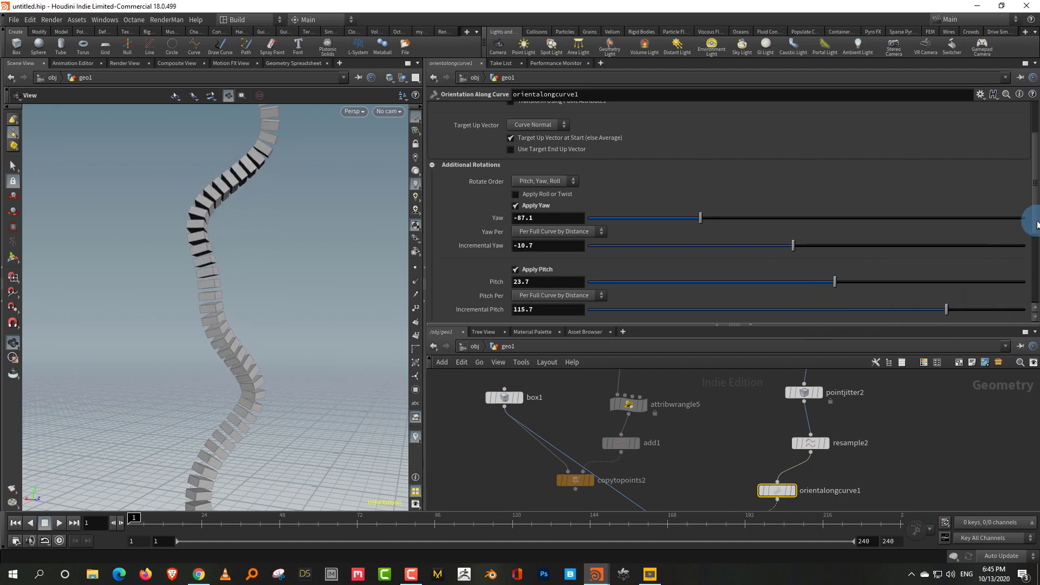
Step: Enable Apply Roll or Twist on orientalongcurve1 with Roll 173.7, Full Twists 0 and Partial Twist 180
left_click_drag(1035, 227, 1037, 237)
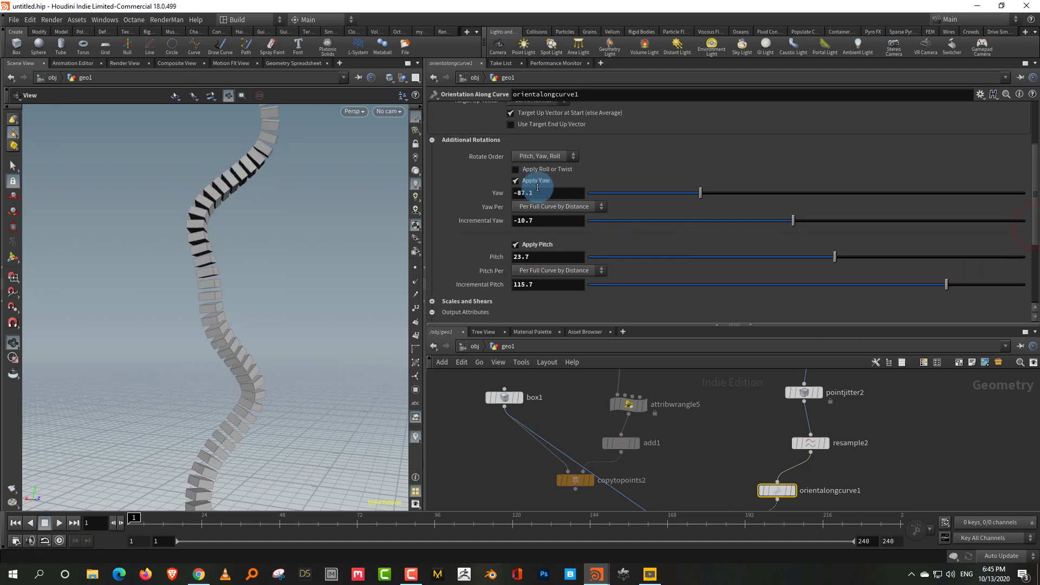
left_click(534, 168)
left_click_drag(804, 160, 922, 158)
left_click_drag(838, 197, 969, 196)
left_click_drag(827, 181, 798, 196)
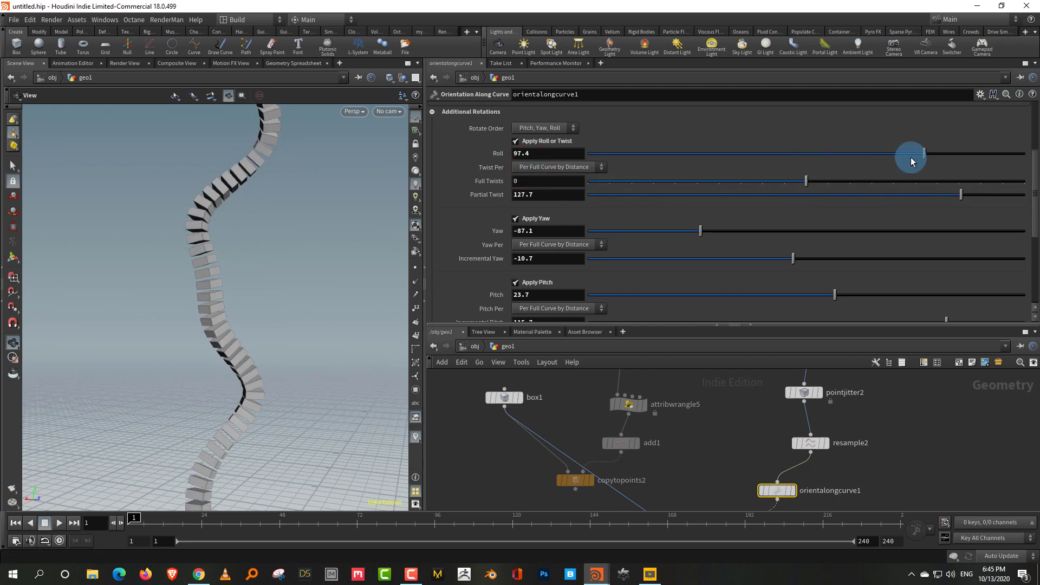
left_click_drag(911, 157, 983, 158)
left_click_drag(961, 195, 1005, 195)
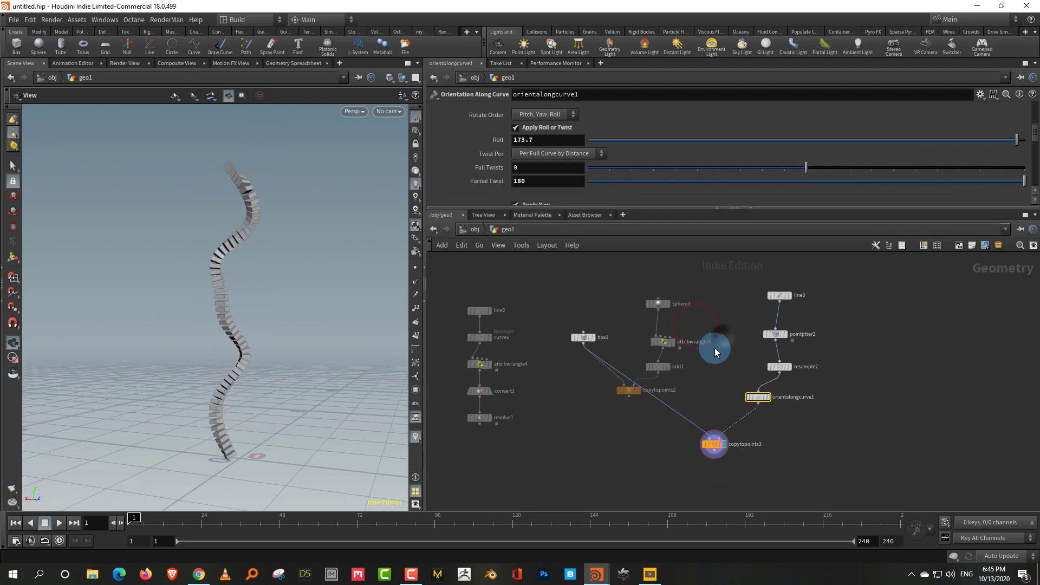
middle_click_drag(714, 347, 684, 353)
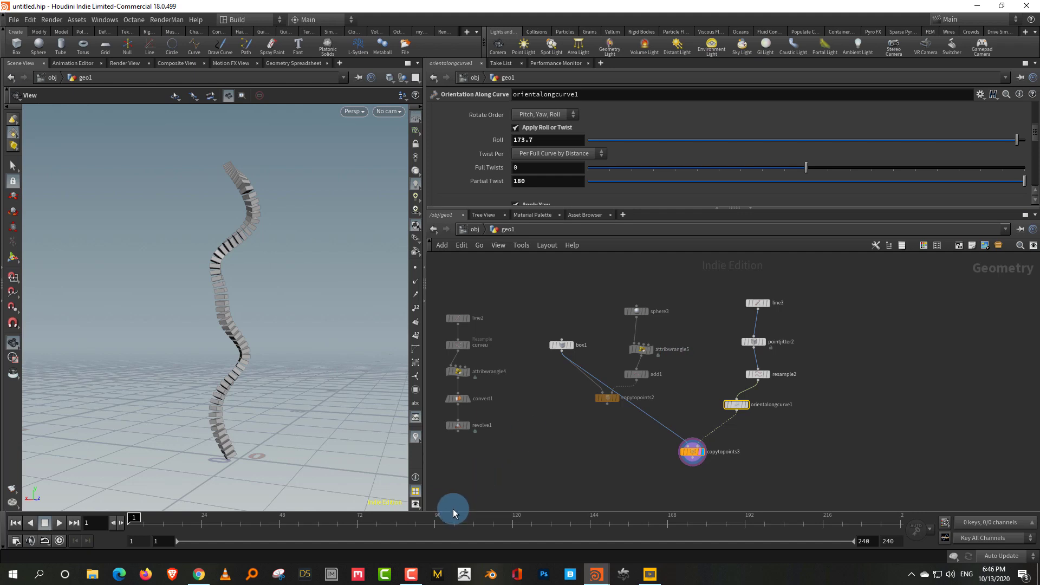
left_click(413, 574)
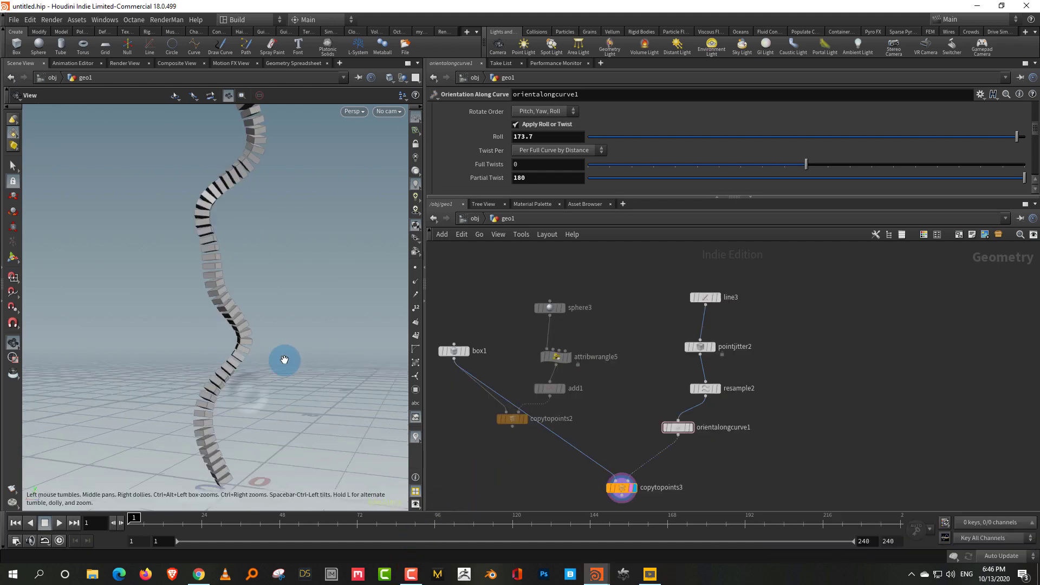
Step: Select line3, pointjitter2, resample2 and orientalongcurve1 and lay them out in a straight vertical column
right_click_drag(285, 359, 274, 395)
left_click_drag(678, 427, 700, 419)
left_click_drag(668, 269, 759, 422)
key("shift+l")
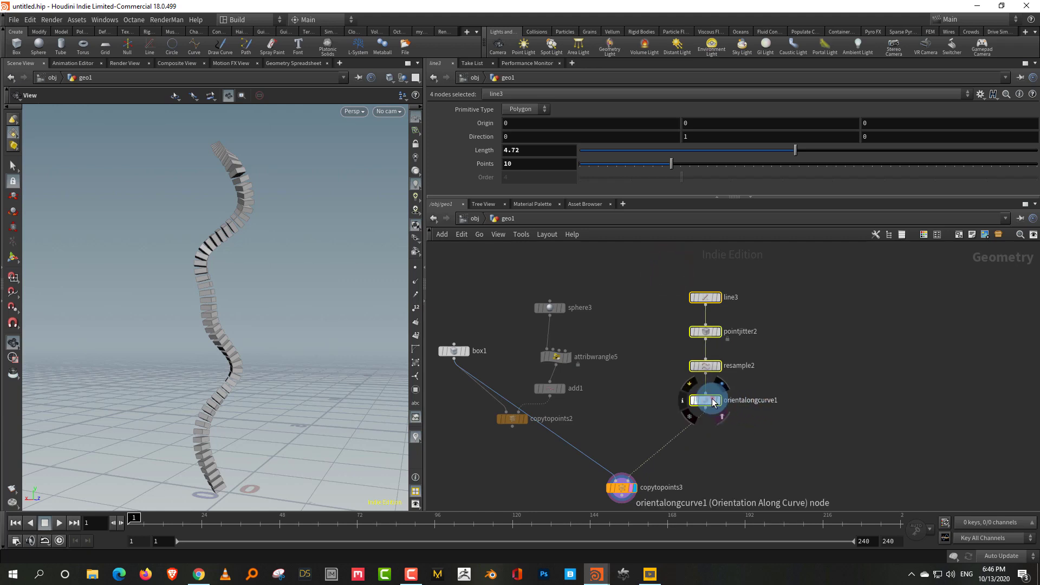
Step: Move copytopoints2 lower in the network and lay out sphere3, attribwrangle5 and add1 in a straight vertical column
left_click_drag(506, 430, 488, 468)
left_click_drag(529, 277, 613, 387)
key("shift+l")
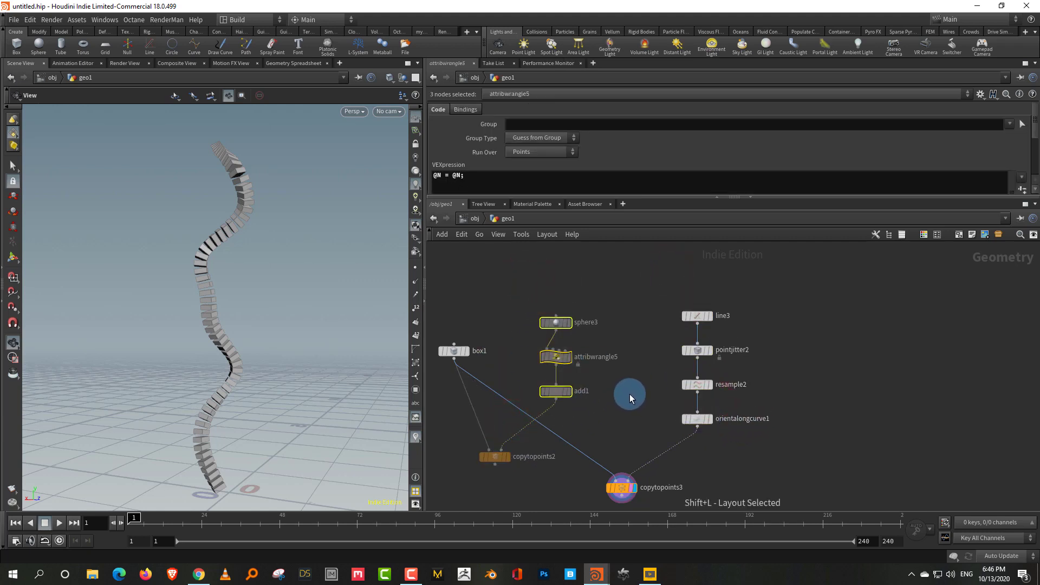
left_click(558, 393)
Step: Insert an Attribute Randomize node between orientalongcurve1 and copytopoints3 and inspect the coloured boxes
scroll(731, 453, "up", 2)
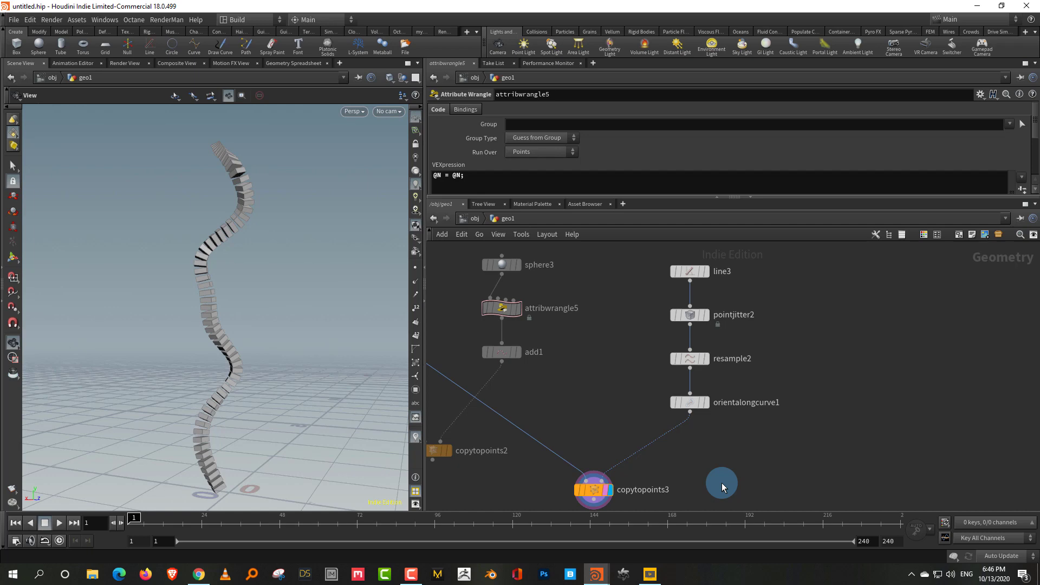
key("Tab")
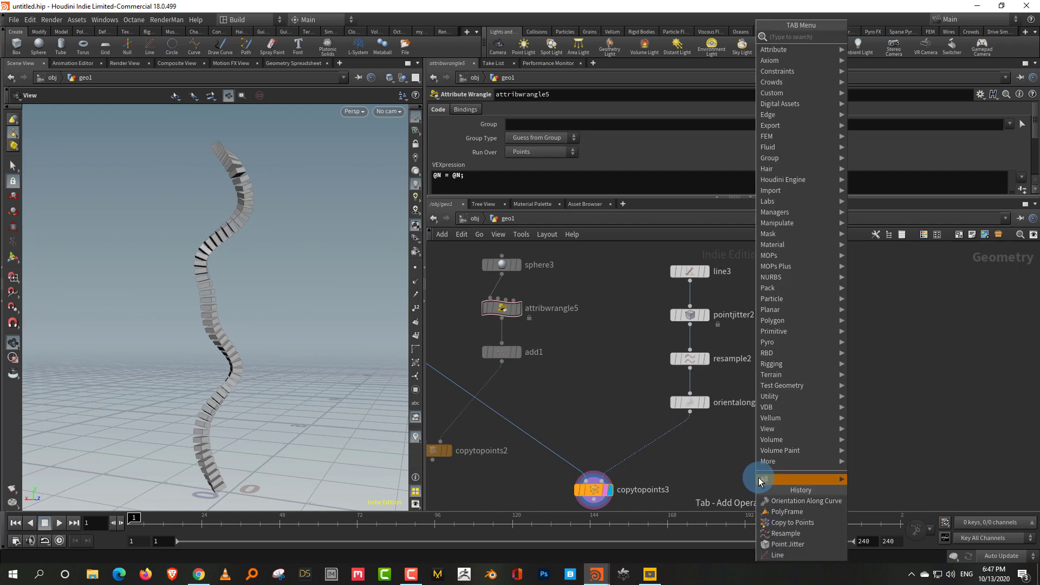
type("ran")
left_click(888, 37)
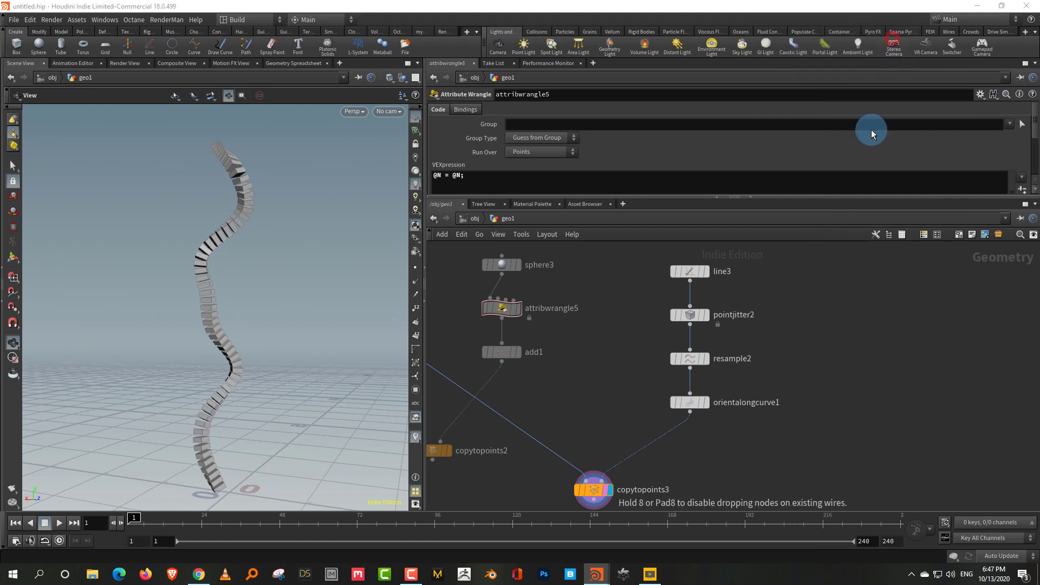
left_click(737, 457)
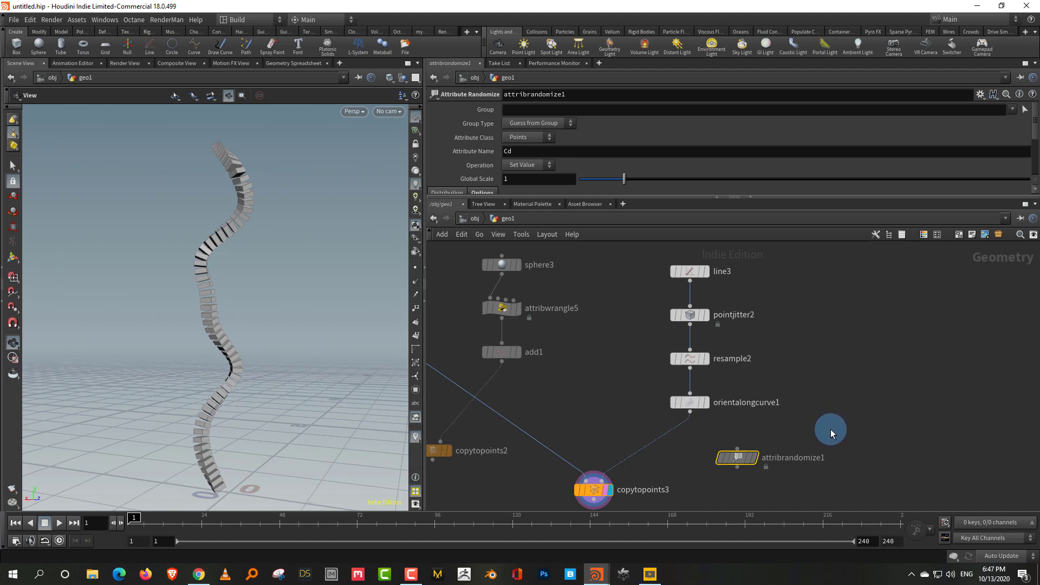
left_click(737, 449)
left_click(832, 401)
left_click_drag(737, 455, 688, 448)
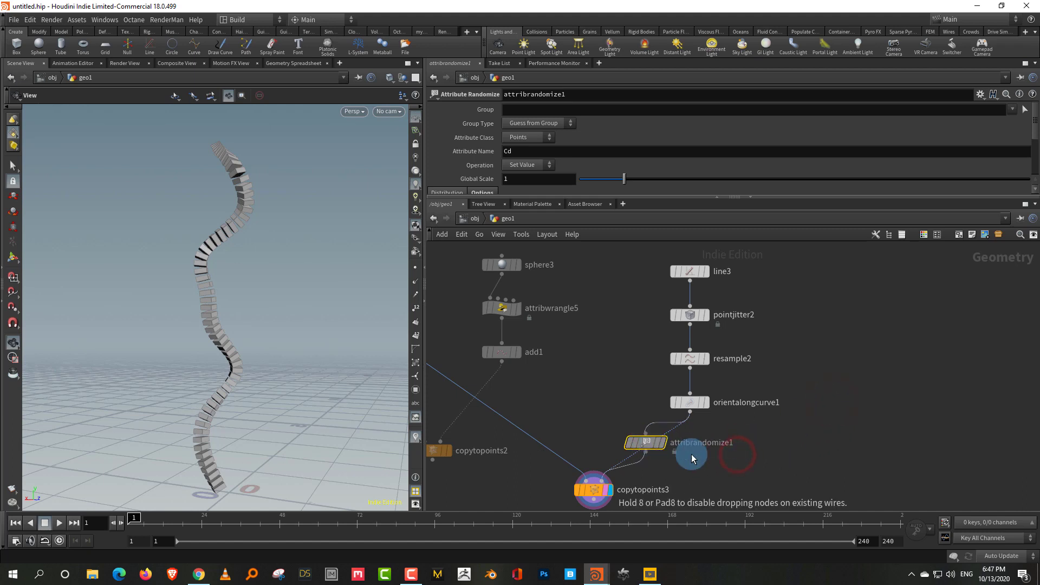
left_click(278, 327)
left_click_drag(305, 347, 336, 304)
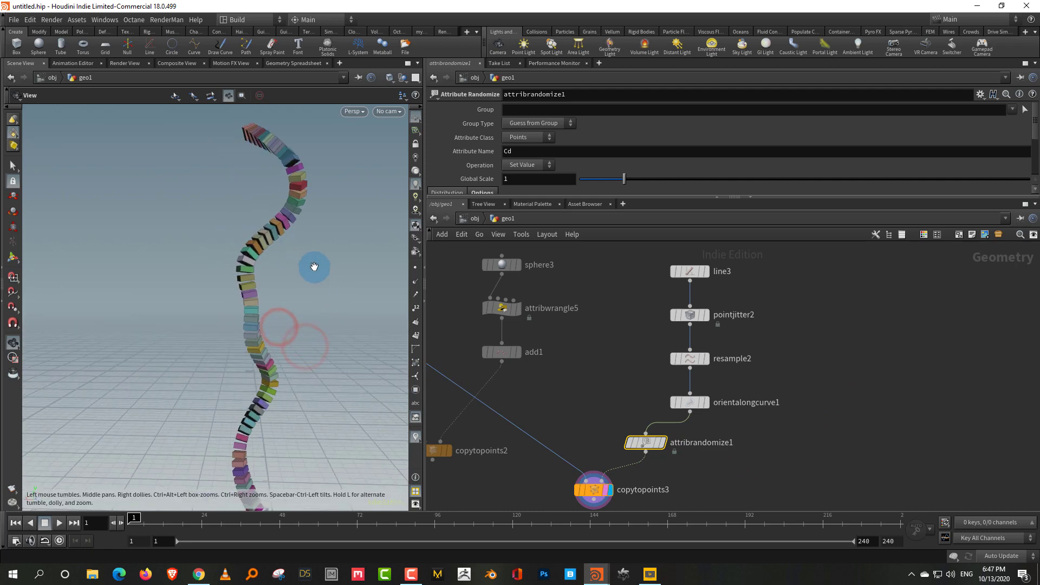
middle_click_drag(313, 267, 247, 246)
Step: Set the Attribute Name of attribrandomize1 to pscale and inspect the randomly scaled boxes
left_click_drag(522, 154, 441, 182)
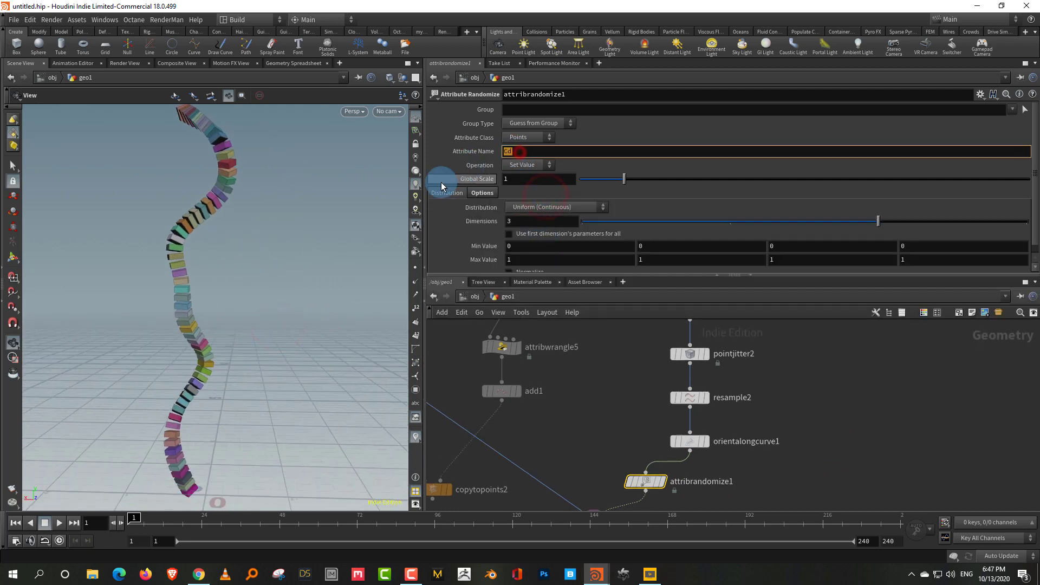
type("pscale")
key("Return")
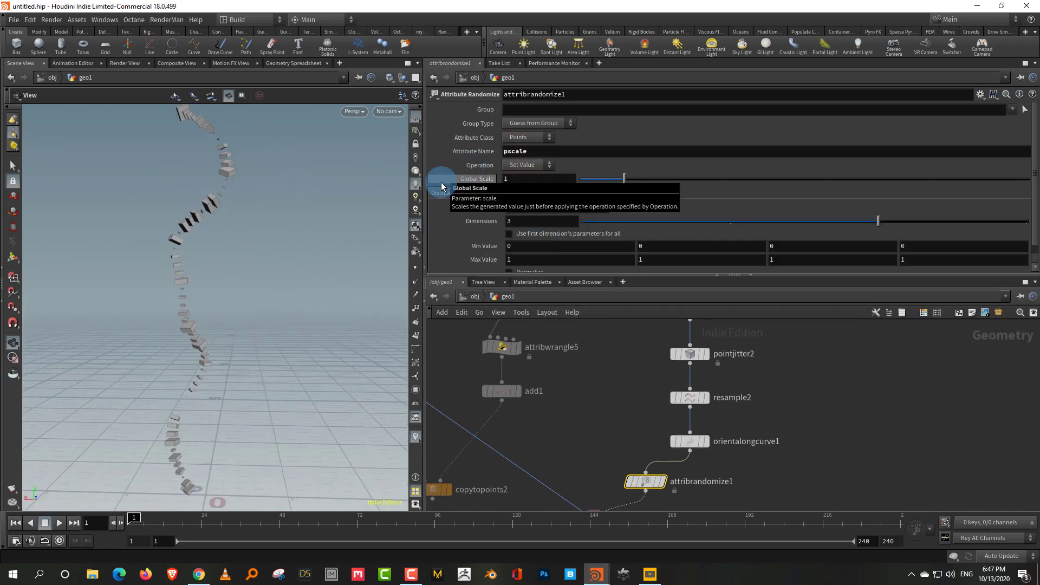
left_click_drag(226, 376, 234, 347)
left_click_drag(244, 341, 297, 302)
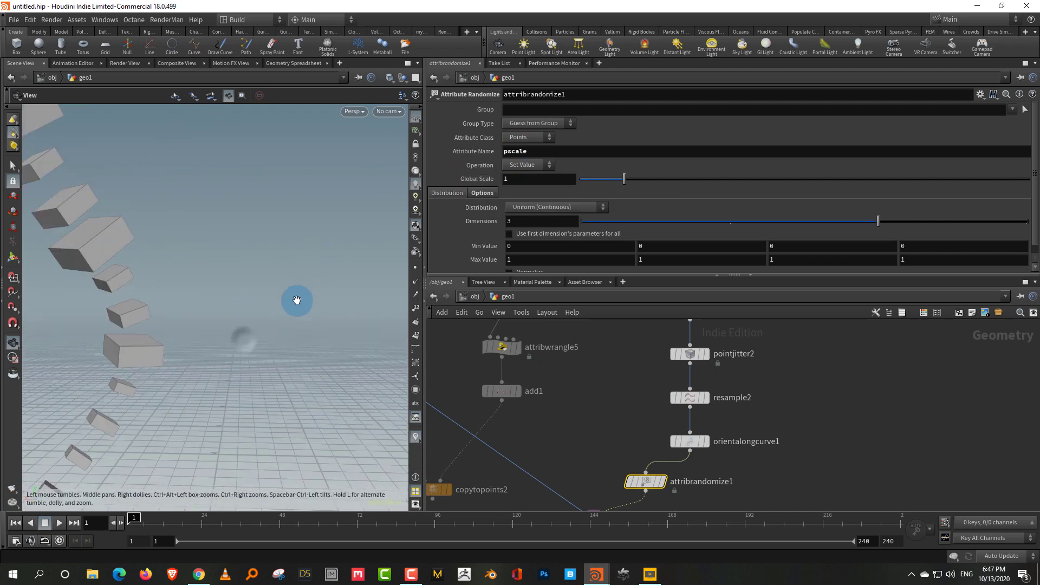
right_click_drag(293, 304, 164, 320)
left_click_drag(165, 318, 228, 368)
Step: Make room above copytopoints3, insert an Attribute Noise node between attribrandomize1 and copytopoints3, and bypass attribrandomize1
middle_click_drag(792, 468, 793, 392)
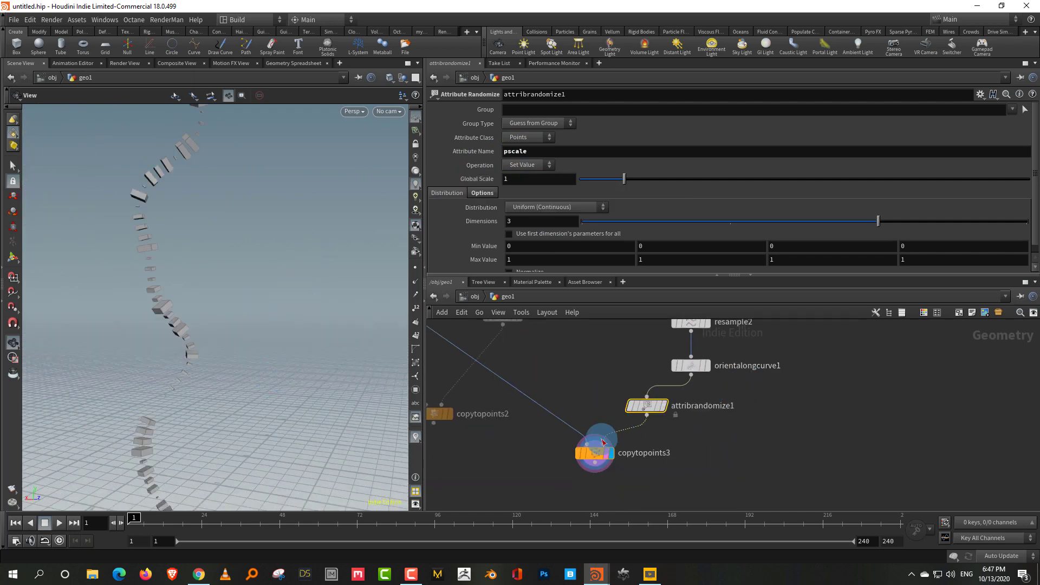
left_click_drag(596, 451, 591, 497)
left_click_drag(649, 404, 615, 412)
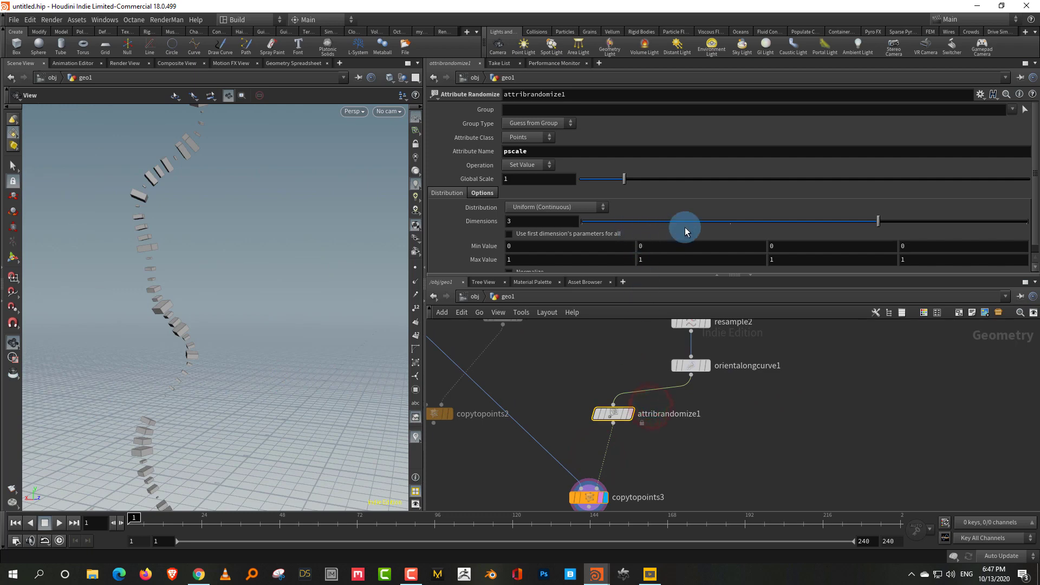
left_click(718, 469)
key("Tab")
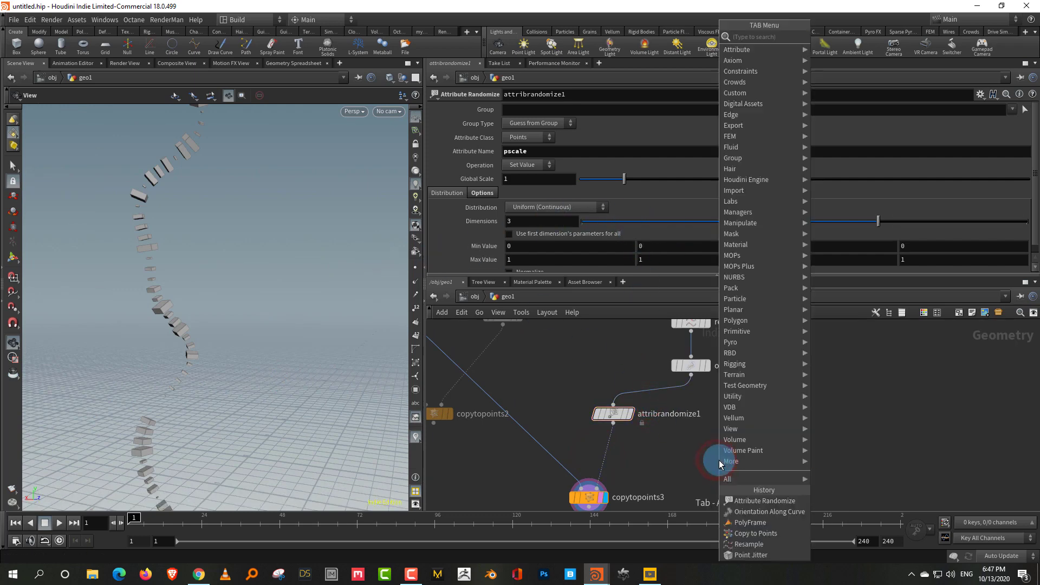
type("noise")
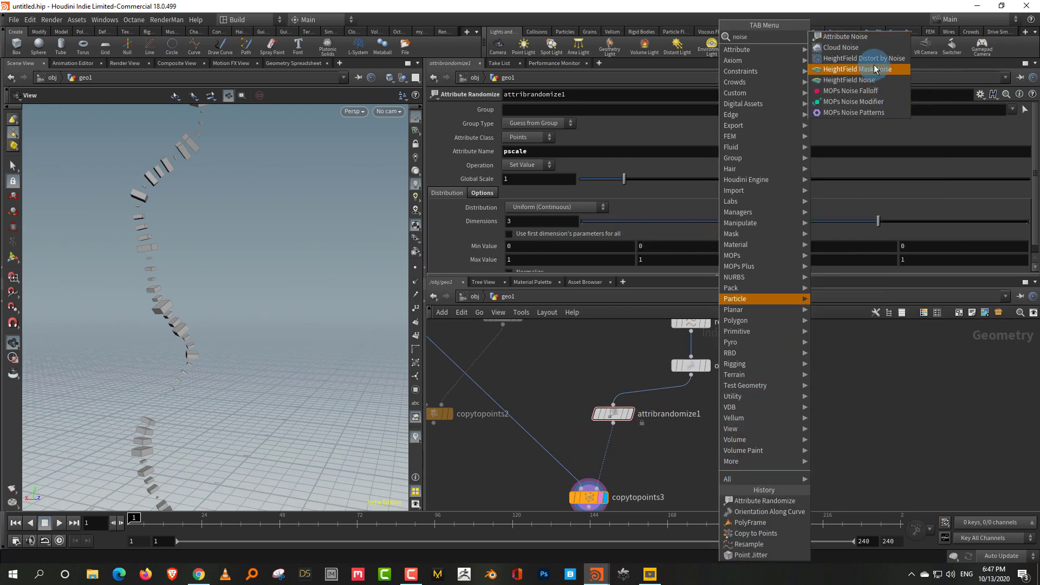
left_click(870, 38)
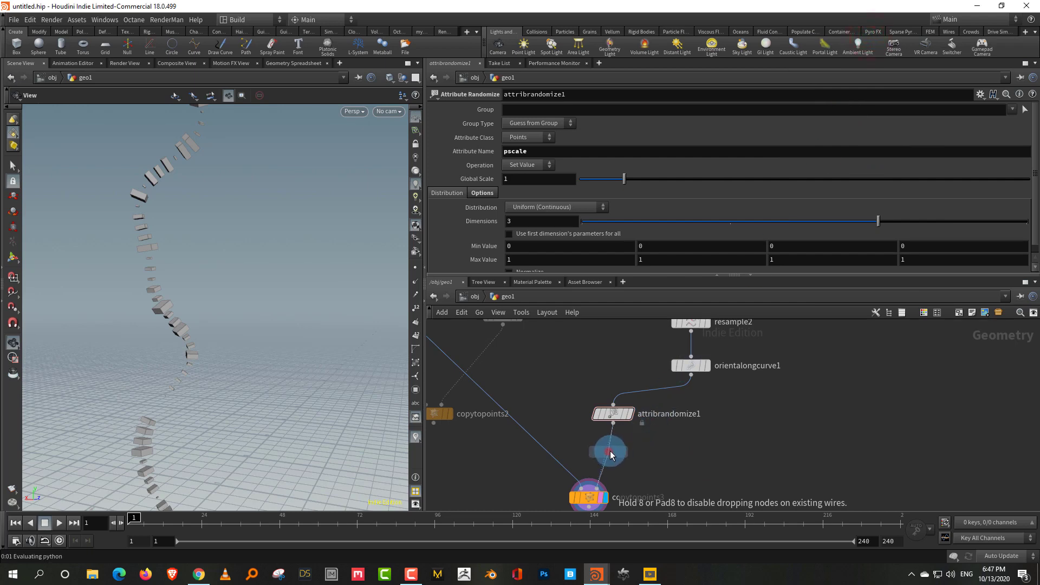
left_click(615, 461)
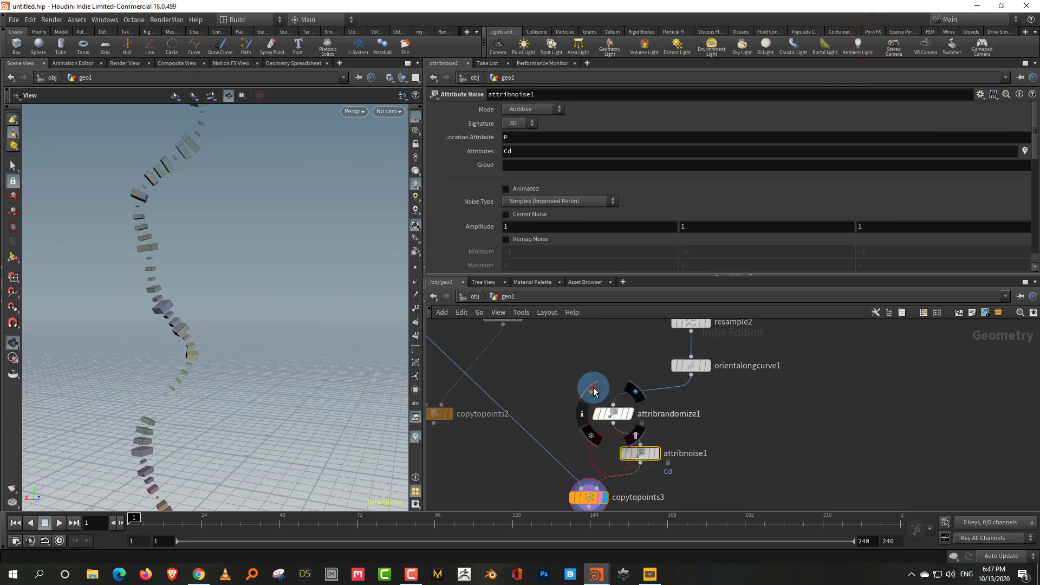
left_click(594, 388)
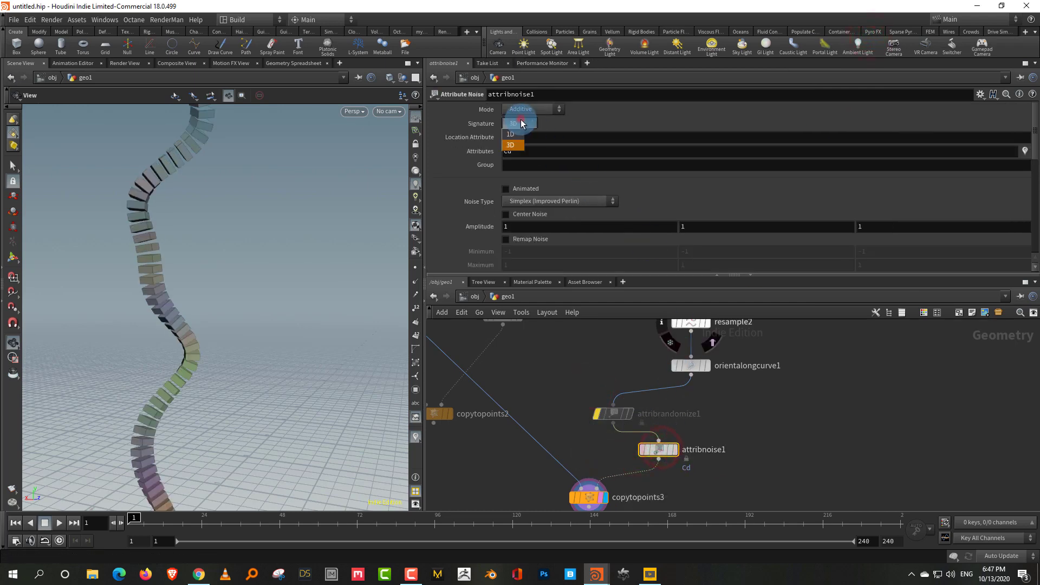
Step: Set the Signature of attribnoise1 to 1D and its Attributes to pscale
left_click(519, 134)
left_click(526, 153)
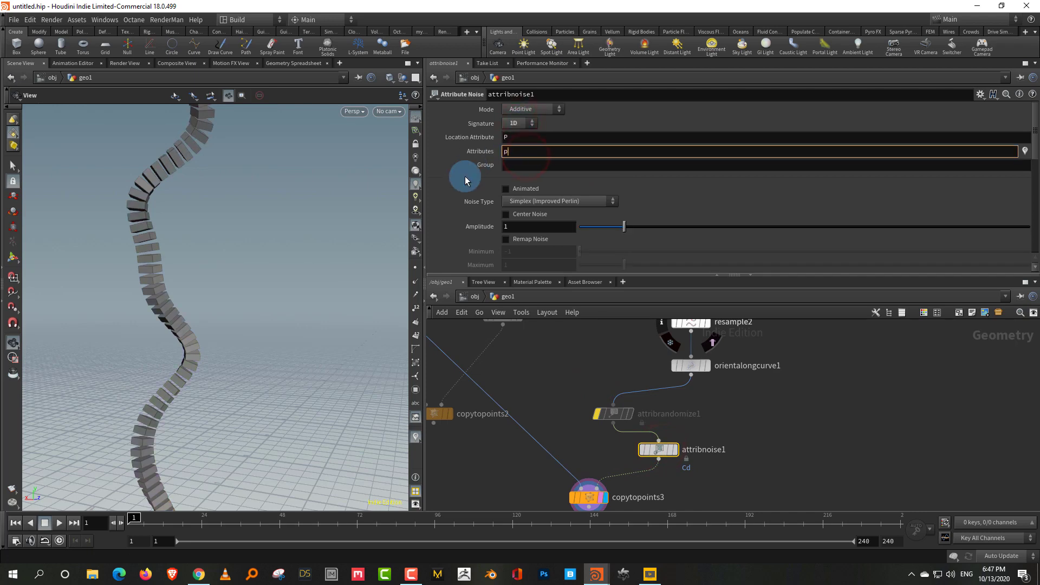
type("pscale")
key("Return")
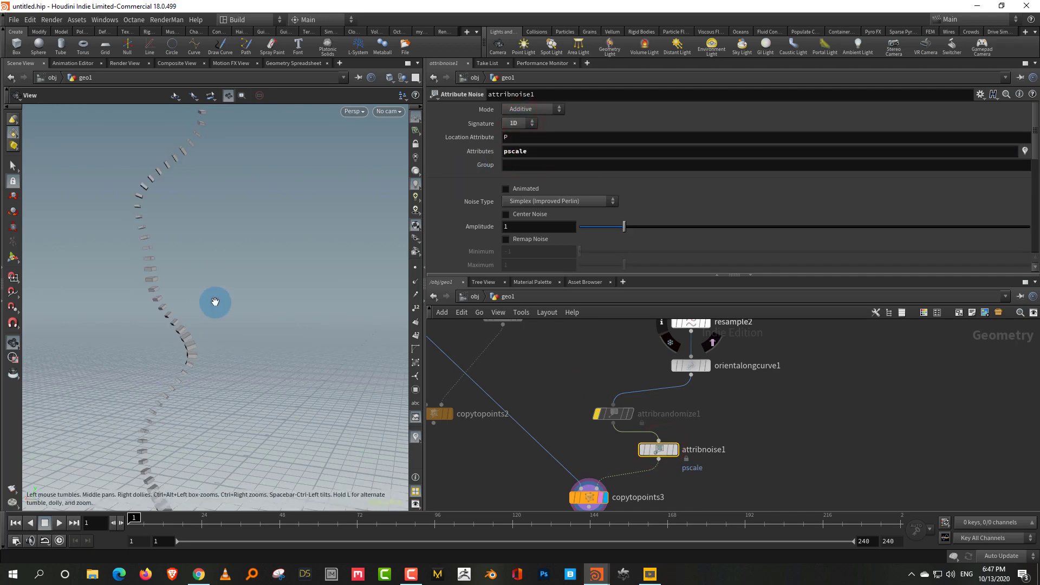
left_click_drag(214, 302, 283, 305)
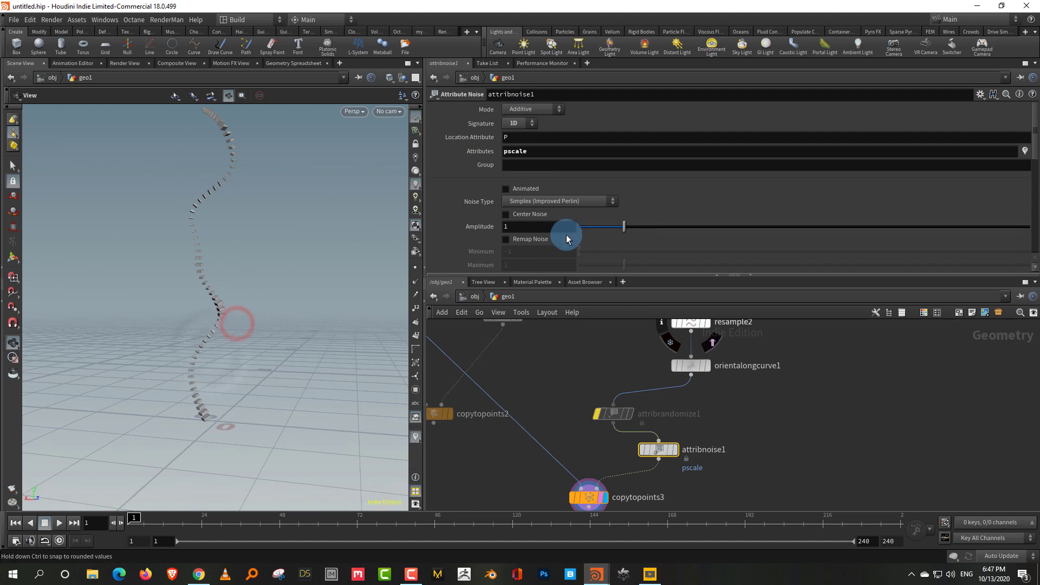
Step: Enable Remap Noise on attribnoise1 with Minimum 0.14 and Maximum 1.68, and set its Element Size to 0.43
left_click(530, 239)
left_click_drag(580, 251, 655, 265)
left_click_drag(1037, 155, 817, 186)
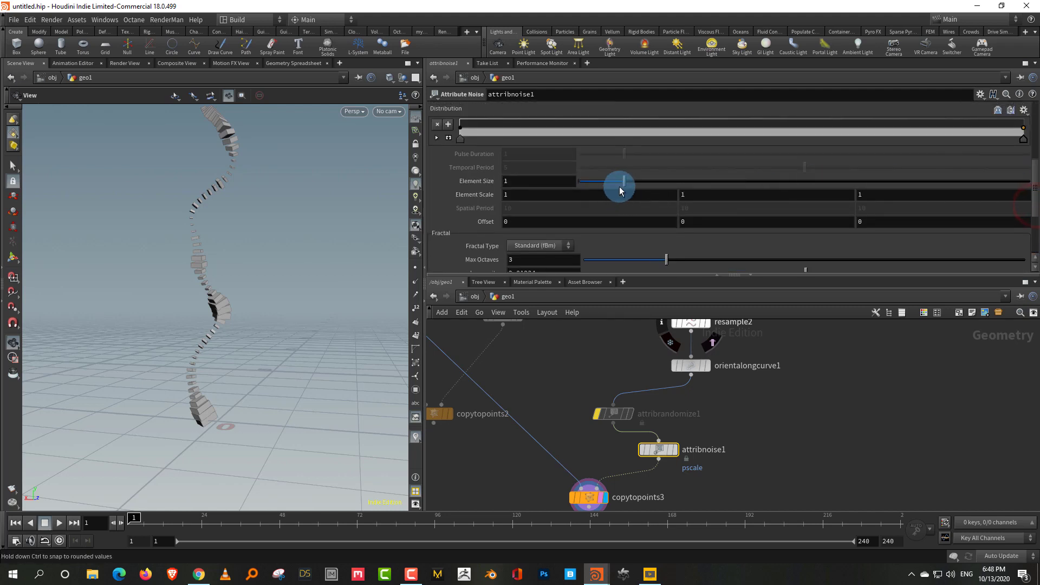
left_click_drag(620, 191, 598, 186)
Step: Enable Animated on attribnoise1 and scrub the timeline near the first frame
left_click_drag(1032, 208, 1024, 143)
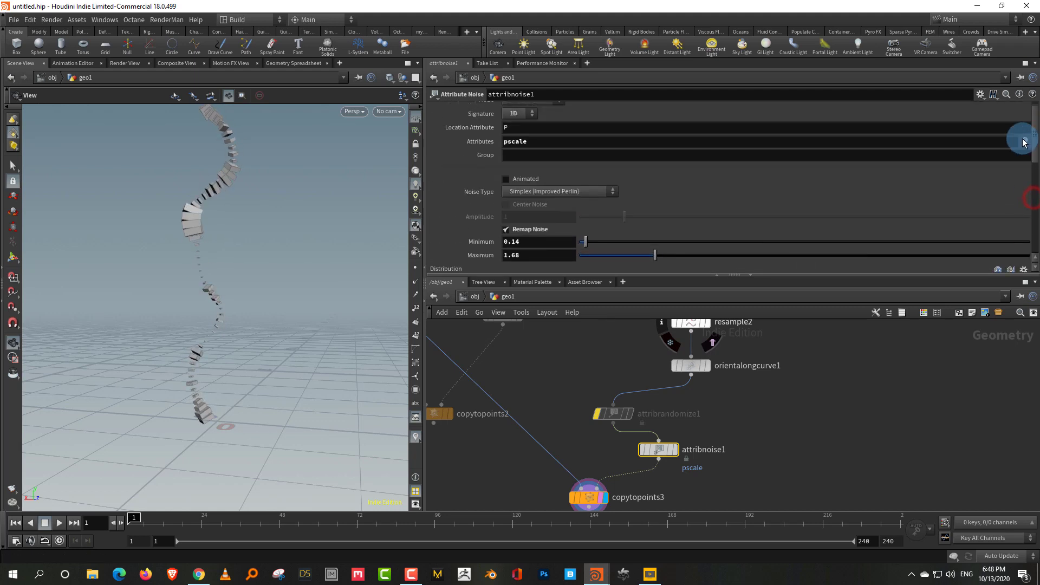
left_click(524, 180)
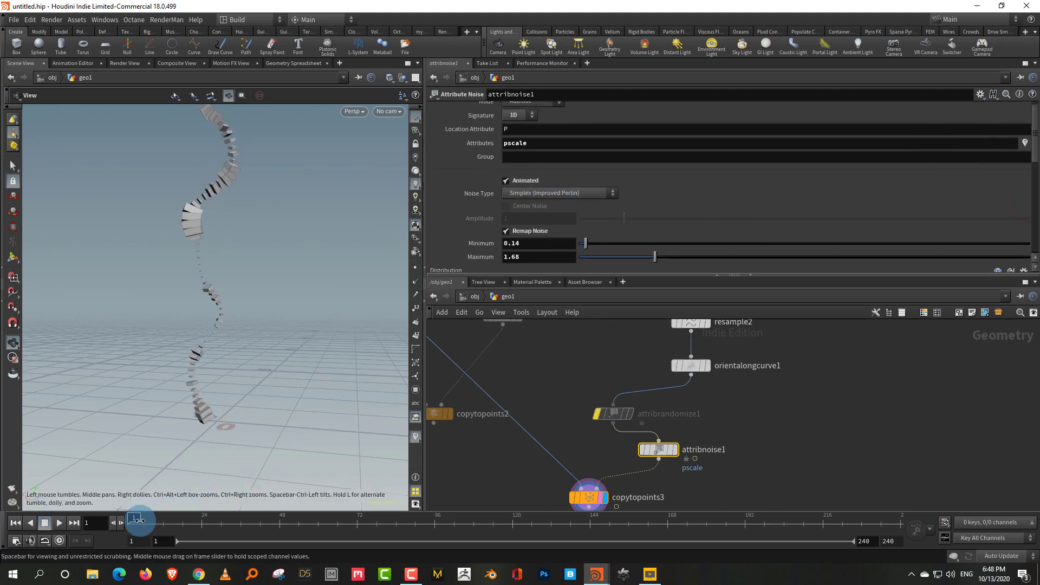
mouse_move(138, 520)
left_mouse_down()
mouse_move(232, 516)
mouse_move(135, 522)
left_mouse_up()
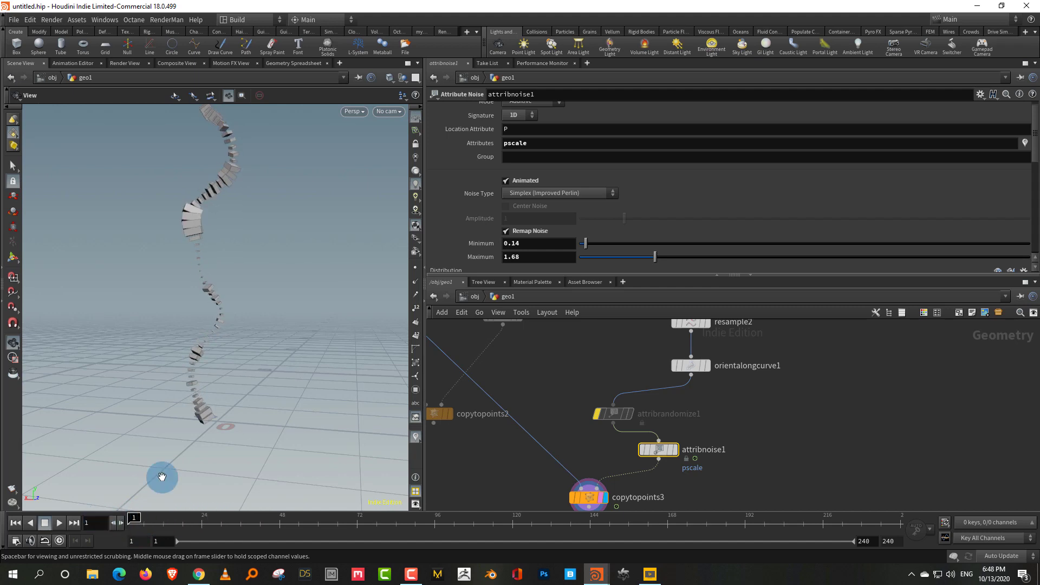
Step: Set the noise's fractal Roughness to 0.161 and play the animation up to frame 100
scroll(1033, 176, "down", 5)
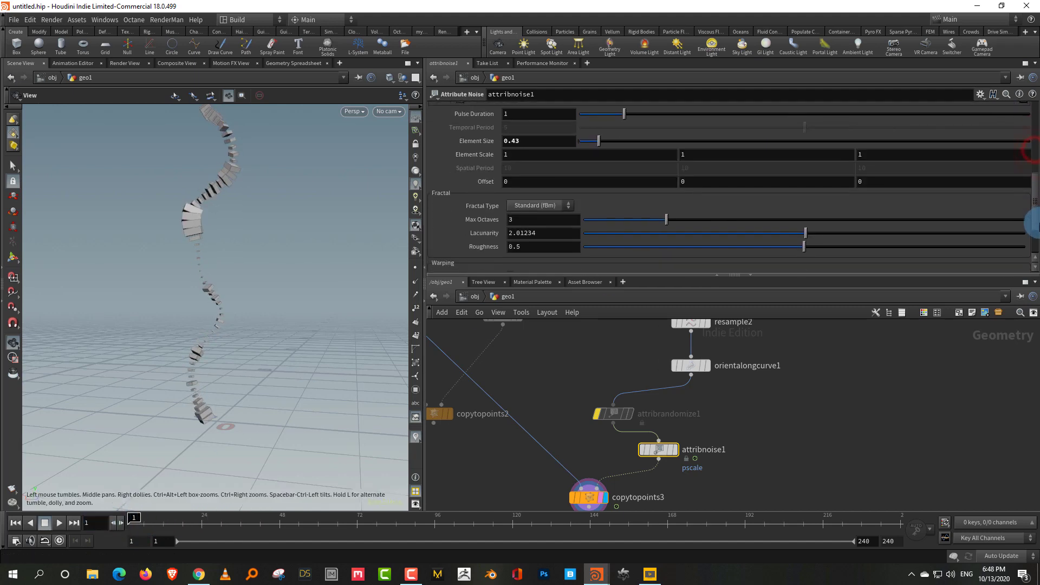
left_click_drag(660, 234, 654, 232)
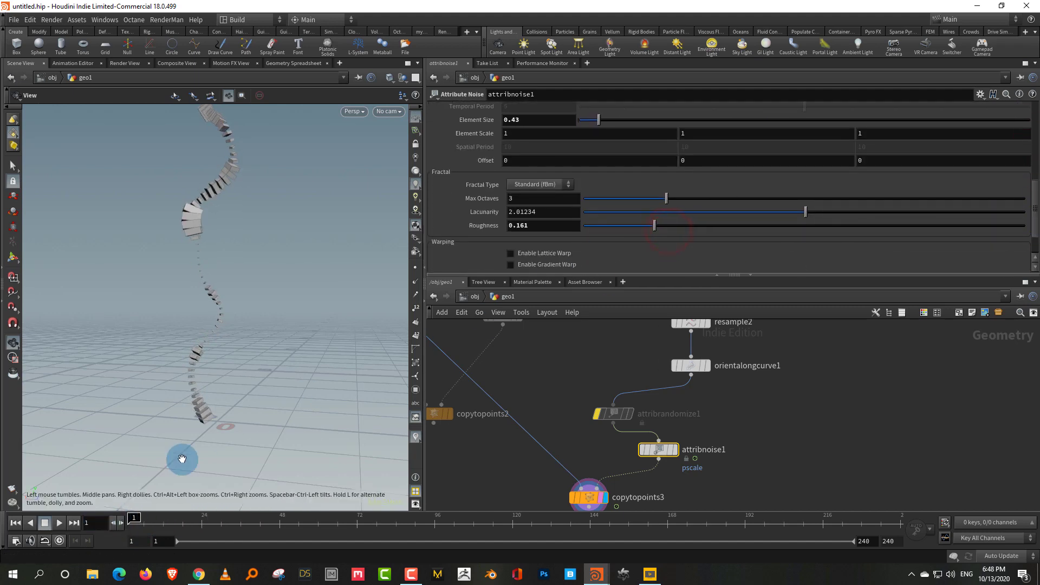
left_click(63, 523)
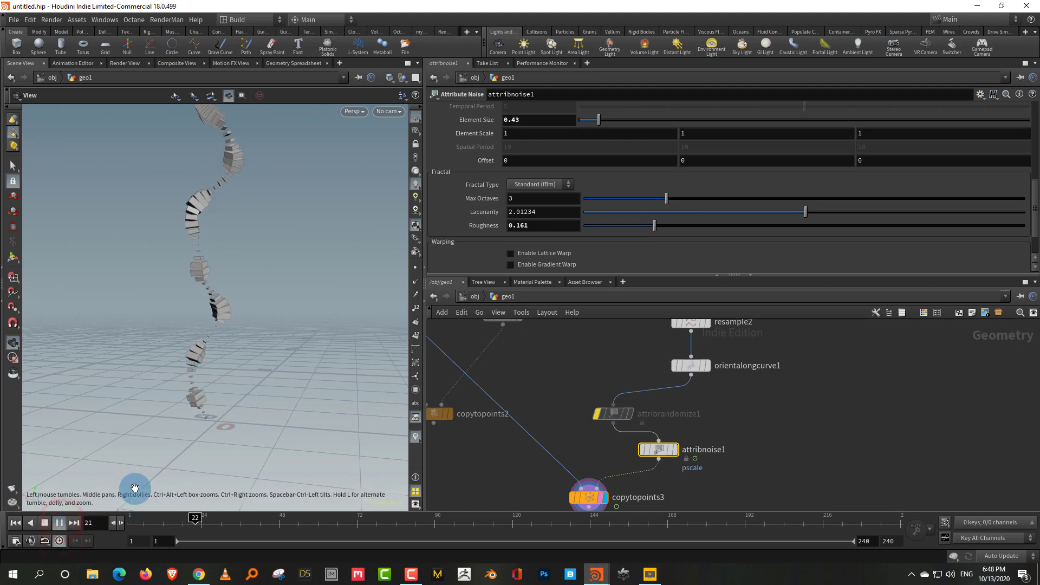
left_click(45, 522)
Step: Try a Y Offset of 1.2 on attribnoise1
middle_click_drag(697, 160, 758, 155)
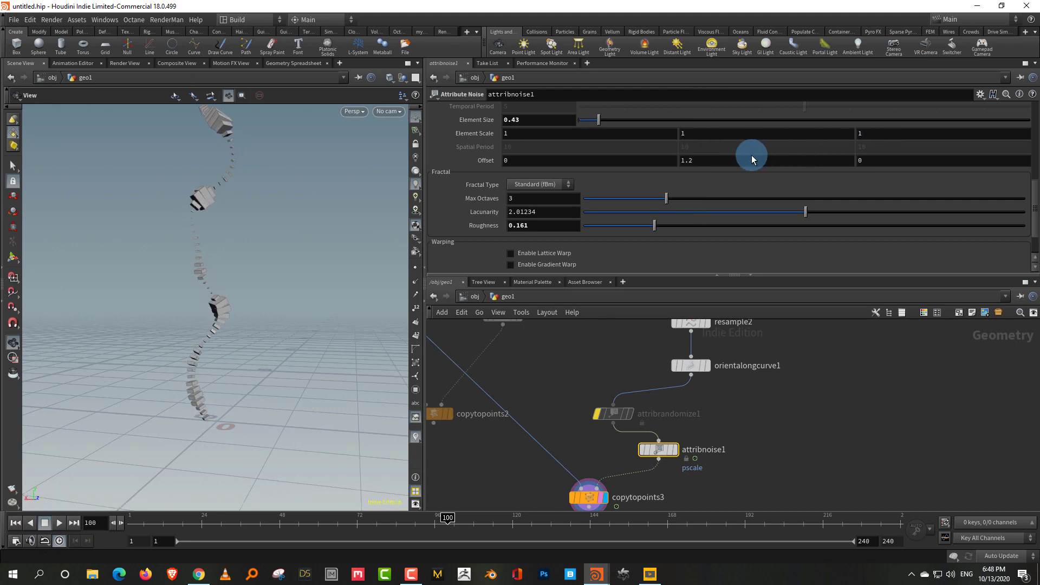
left_click_drag(701, 163, 626, 186)
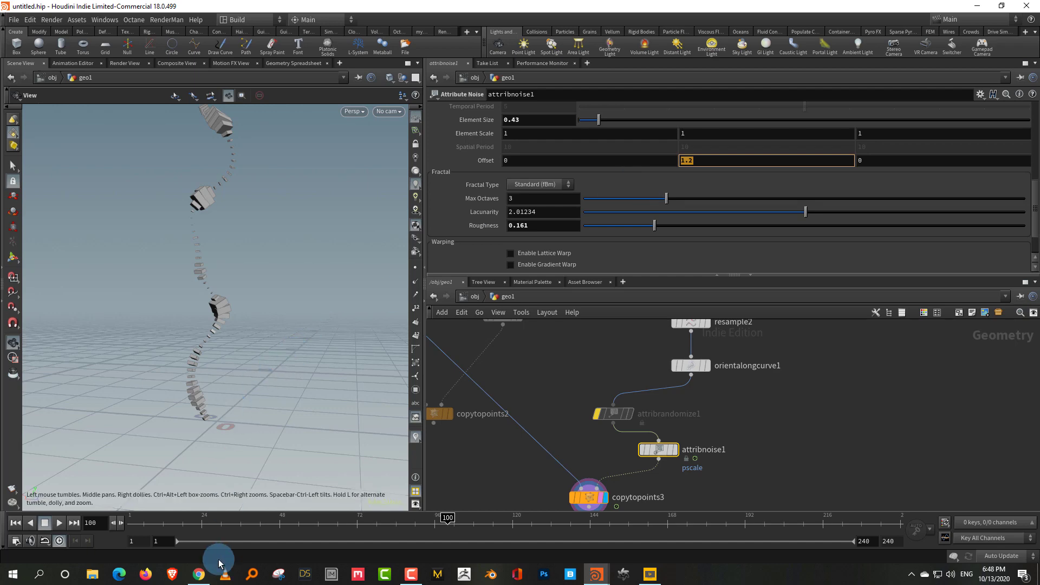
left_click(201, 574)
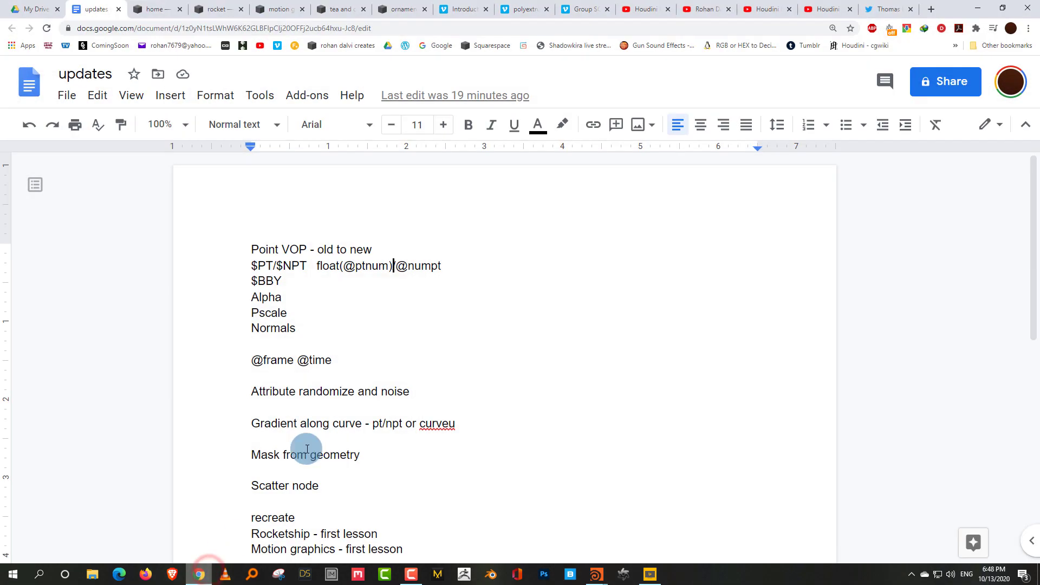
left_click(262, 362)
key("Delete")
type("F")
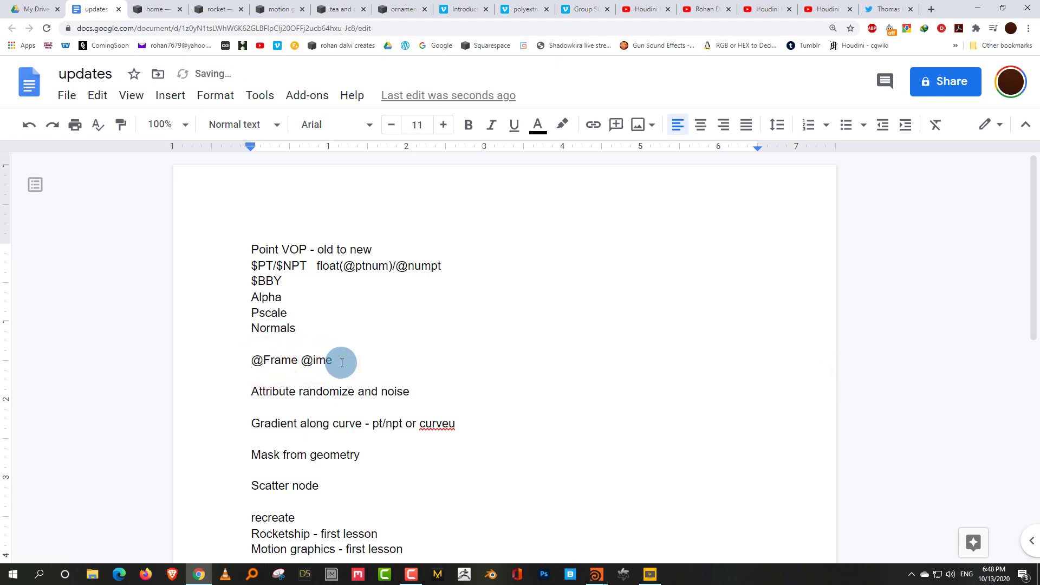
type("T")
left_click(411, 341)
left_click(277, 333)
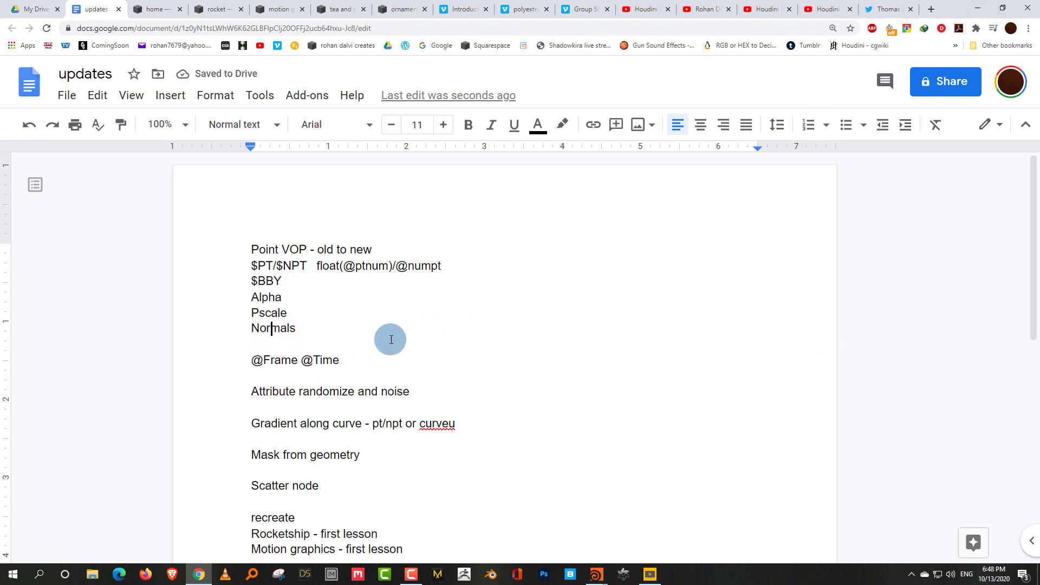
left_click(985, 7)
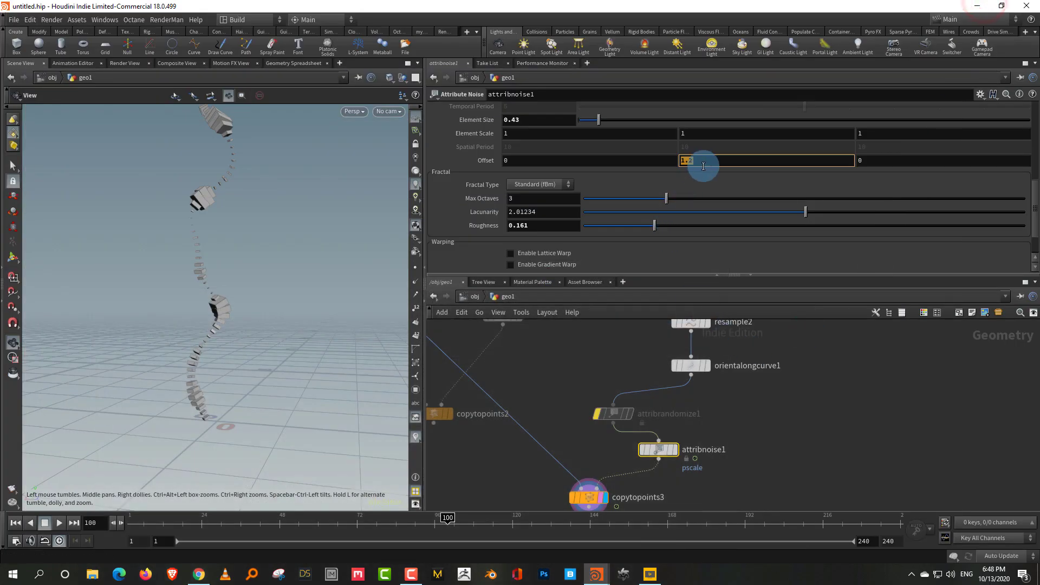
type("@Time")
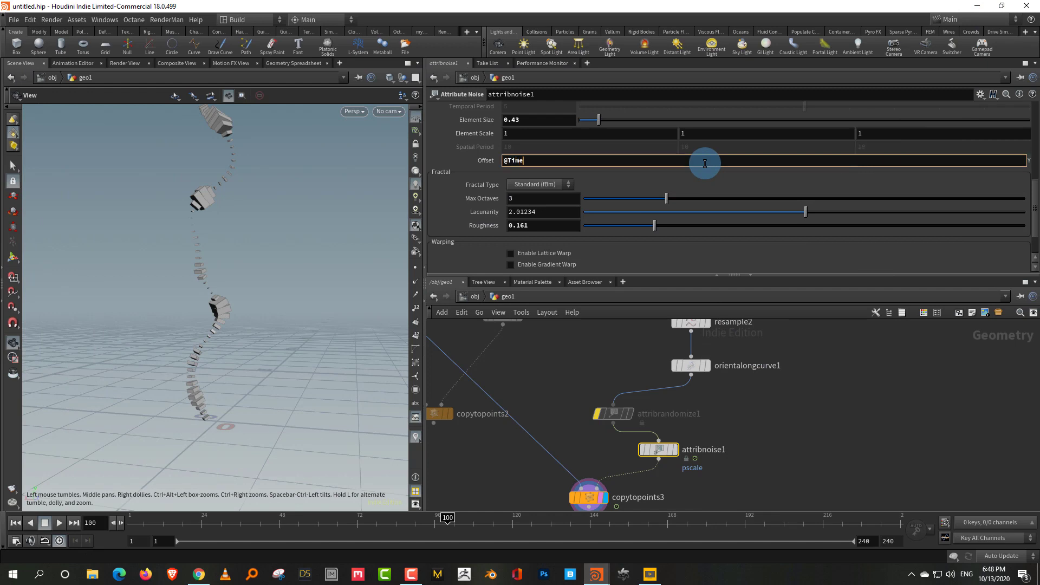
key("Return")
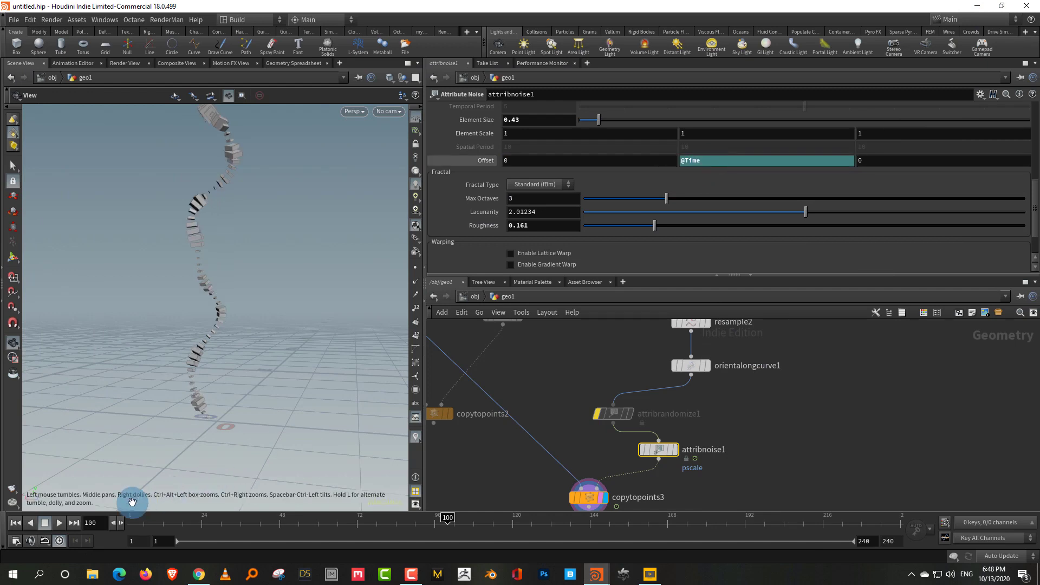
left_click(59, 523)
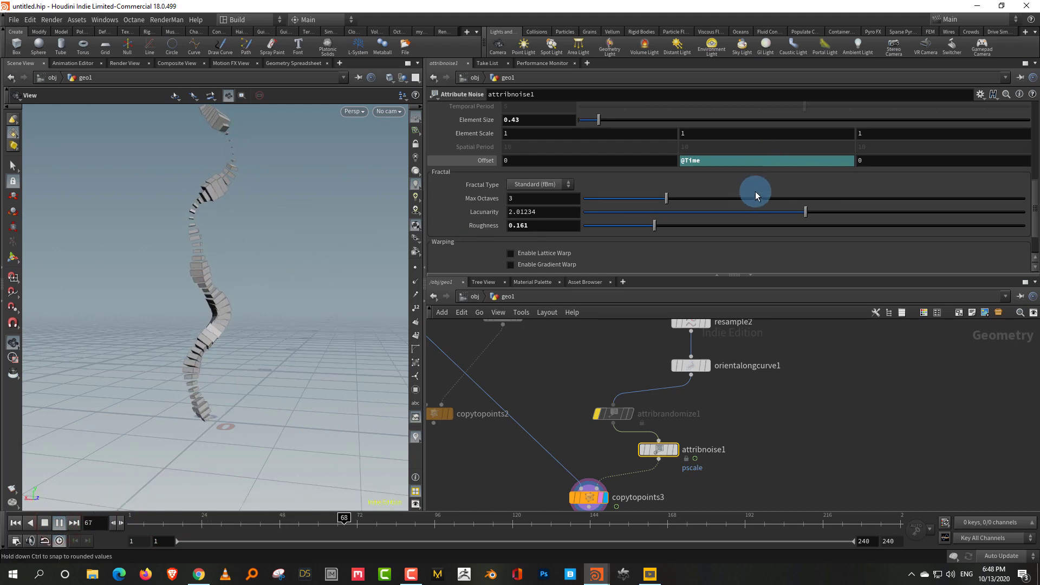
left_click(735, 166)
type("@Time")
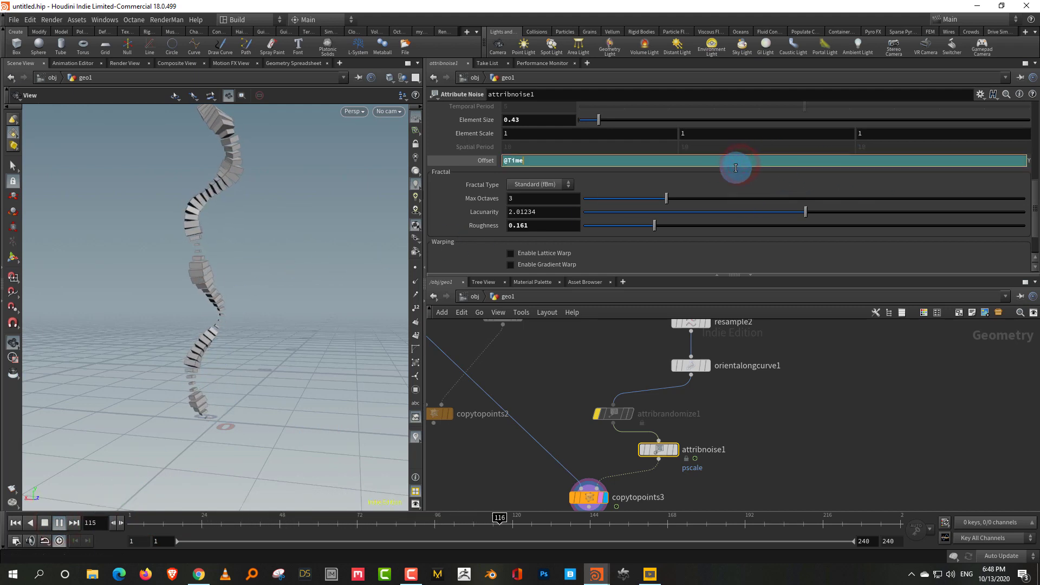
type("*5")
key("Return")
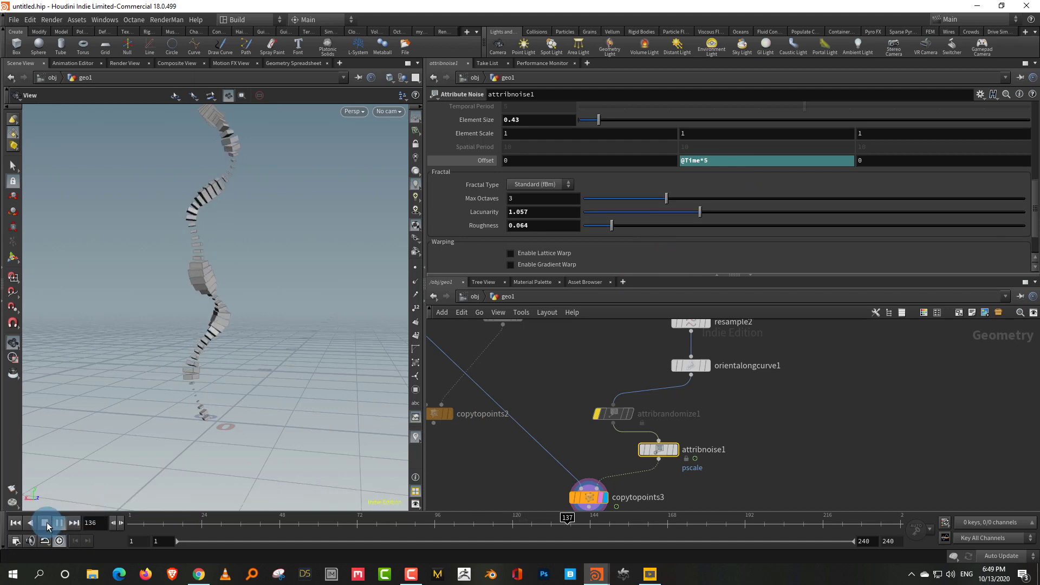
left_click(45, 523)
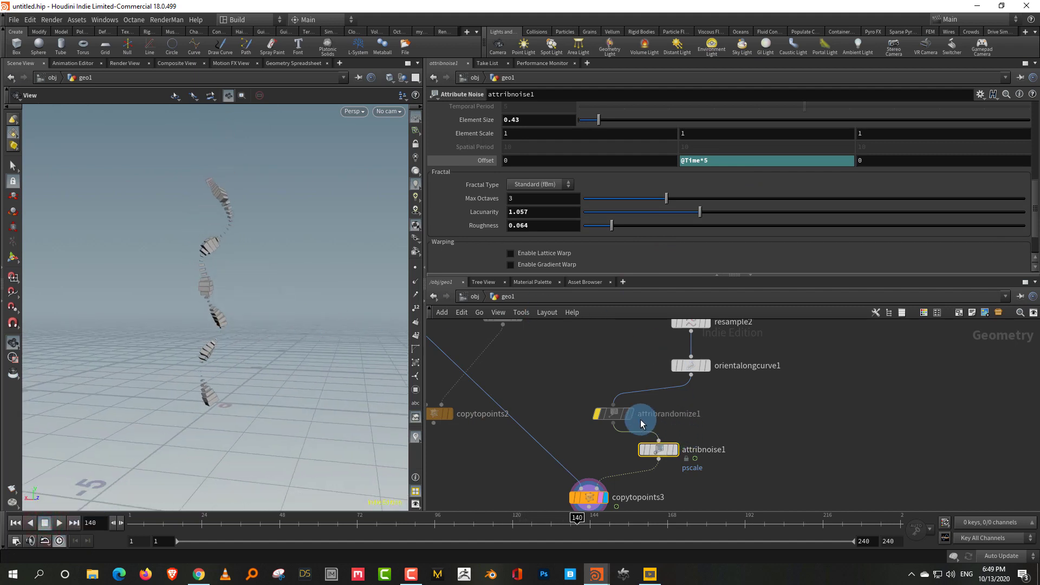
Step: Line up attribrandomize1 and attribnoise1 directly below orientalongcurve1 and give the network editor more height
left_click_drag(620, 417, 697, 410)
left_click_drag(658, 447, 691, 442)
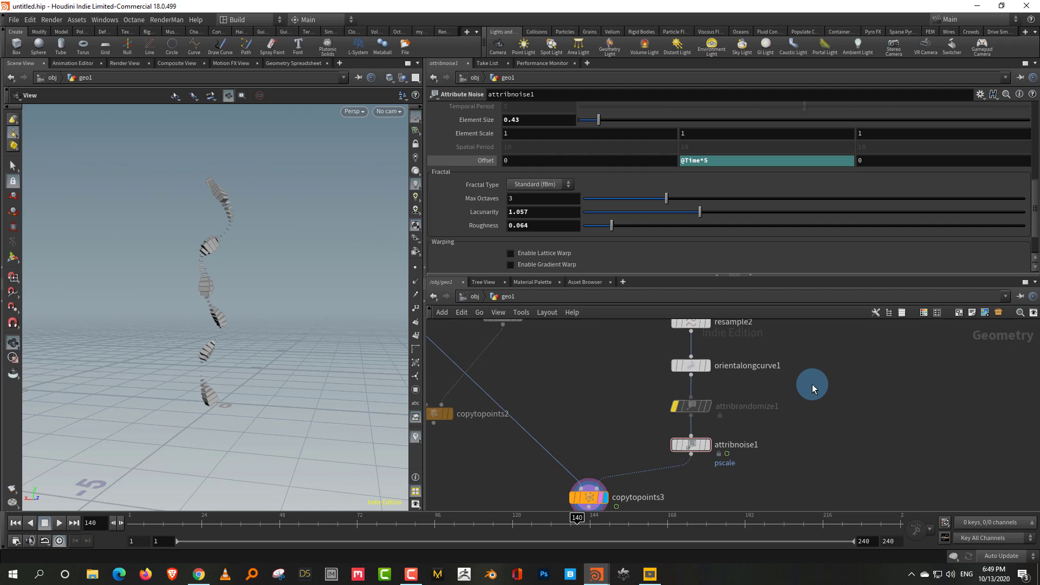
left_click_drag(810, 276, 814, 232)
scroll(802, 367, "down", 4)
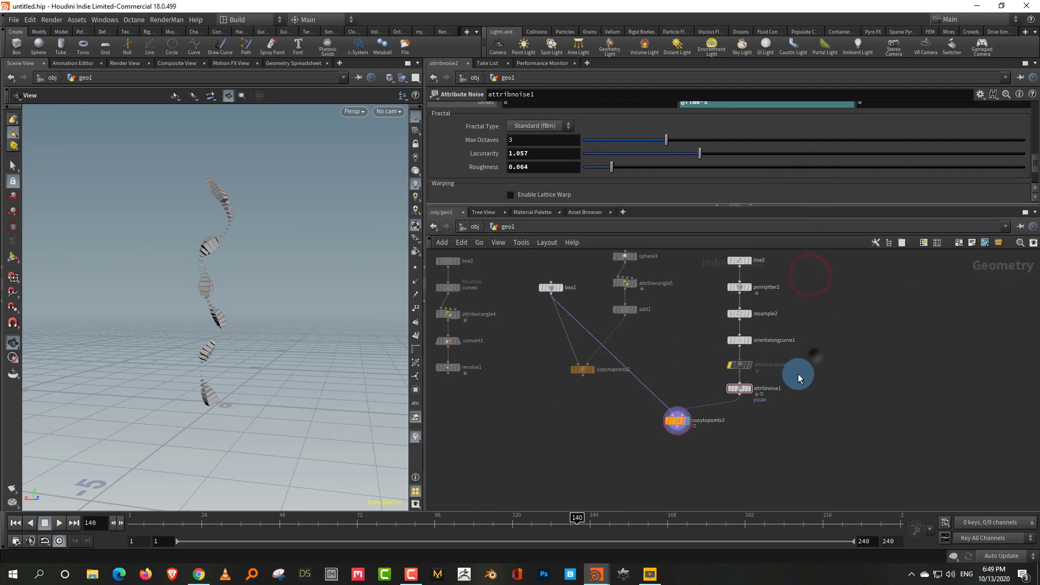
Step: Check the updates notes in Chrome, switch to the Houdini session with the rocket file and open chapter1 - base grid.hipnc there
key("alt+Tab")
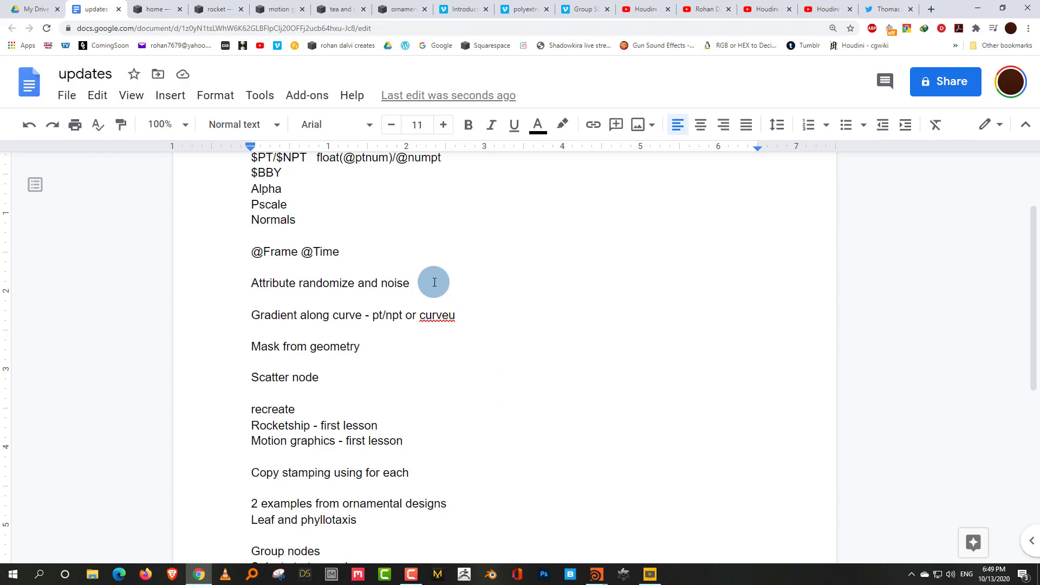
left_click(975, 12)
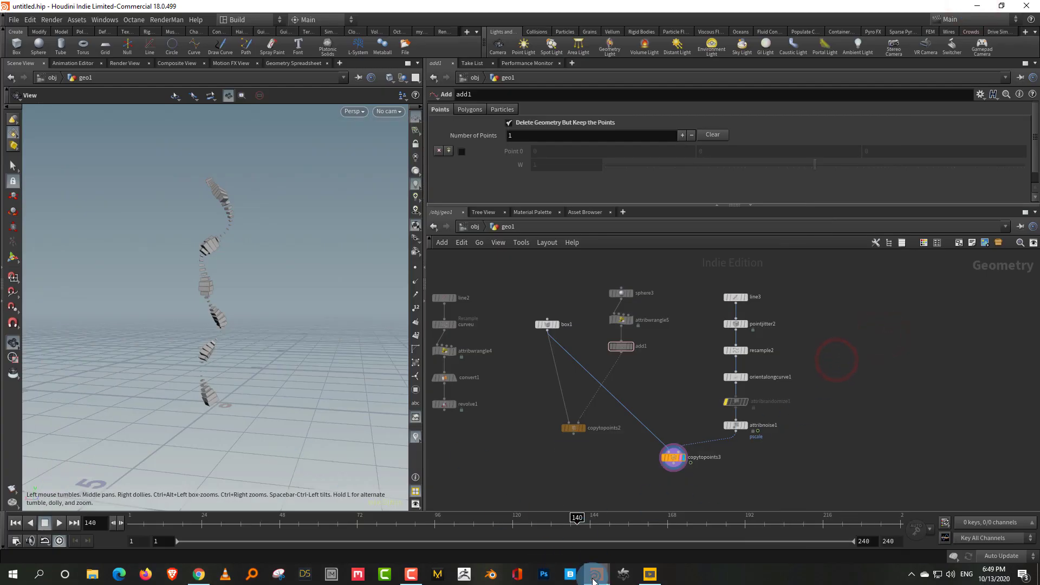
mouse_move(596, 574)
left_click(544, 539)
left_click(13, 20)
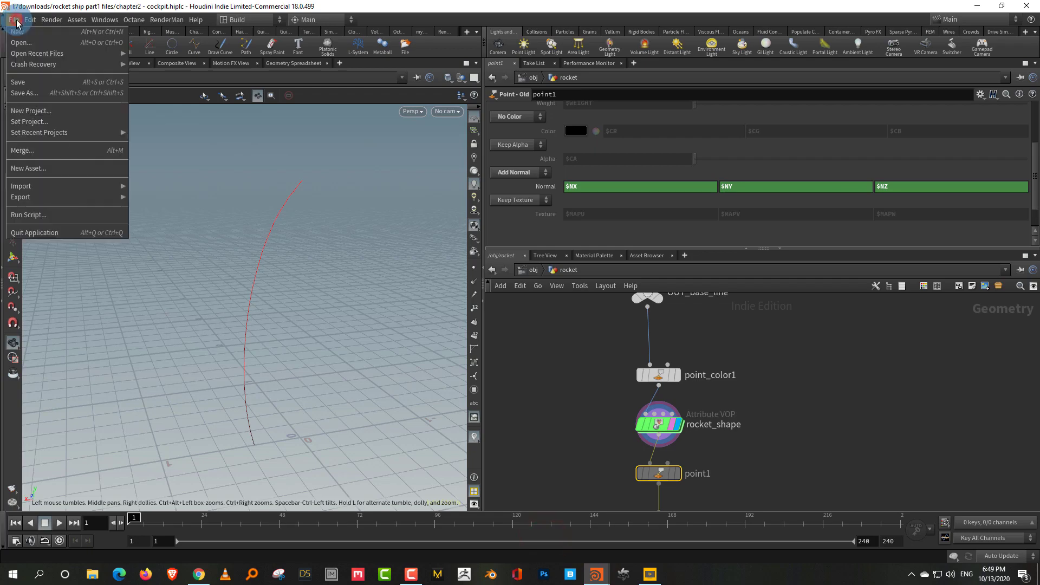
left_click(26, 40)
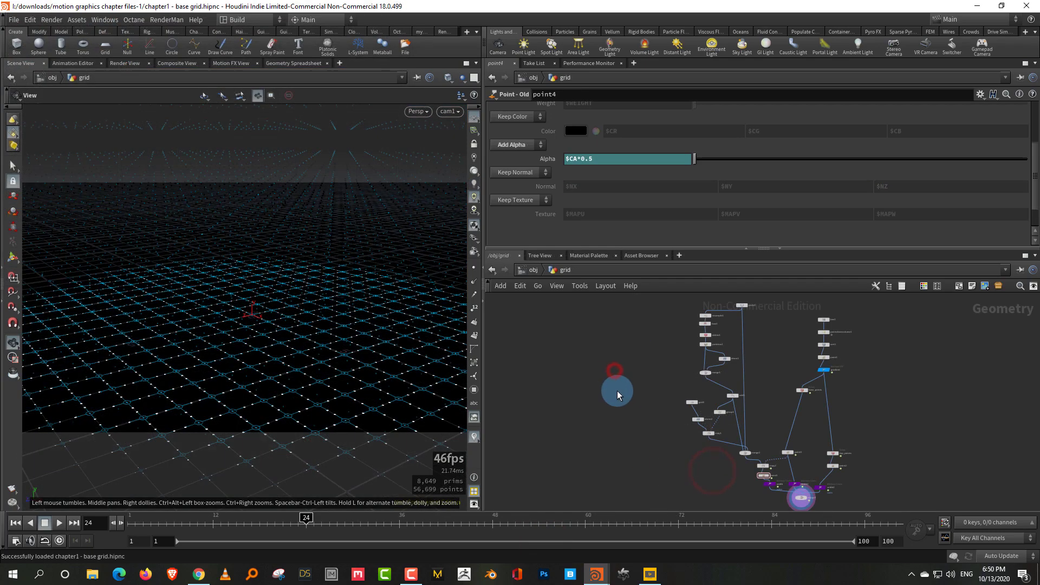
Step: Hide the viewport's reference plane and examine the dotted grid and its node network from outside the camera
scroll(625, 387, "up", 4)
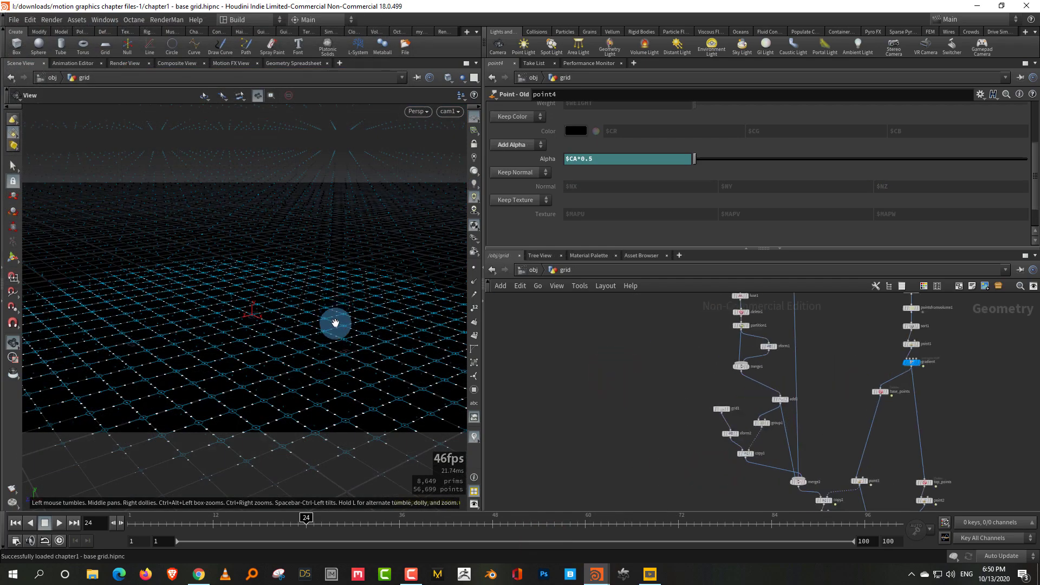
mouse_move(336, 323)
left_mouse_down()
mouse_move(260, 457)
mouse_move(309, 370)
mouse_move(318, 385)
mouse_move(344, 320)
left_mouse_up()
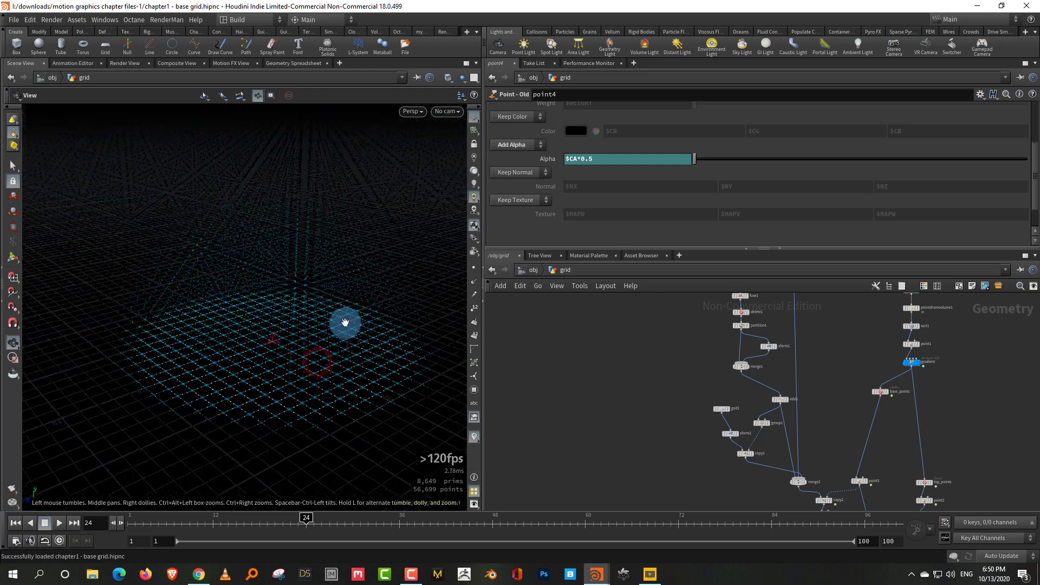
left_click(474, 116)
middle_click_drag(829, 401, 802, 407)
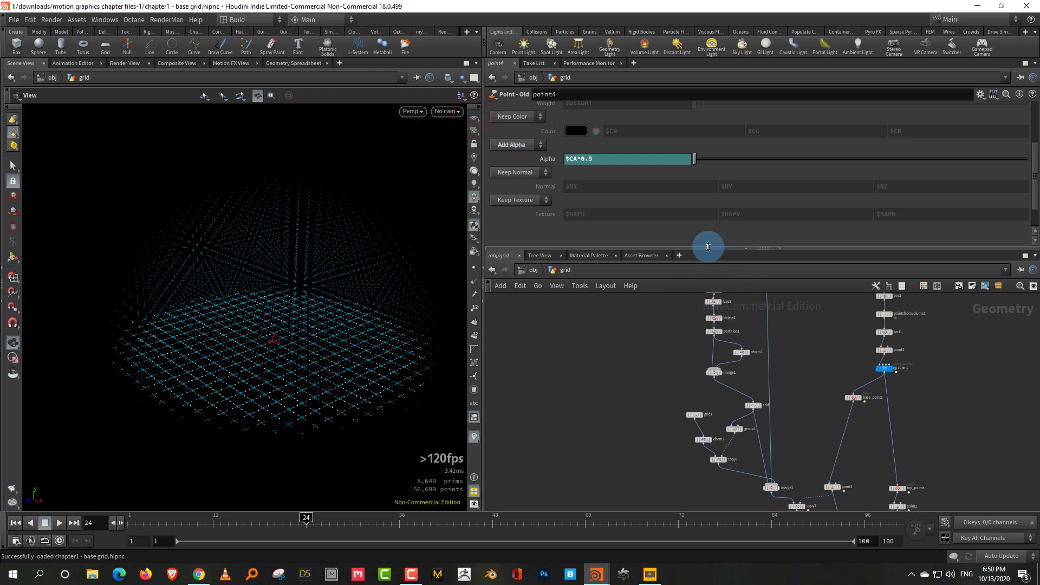
left_click_drag(723, 249, 723, 198)
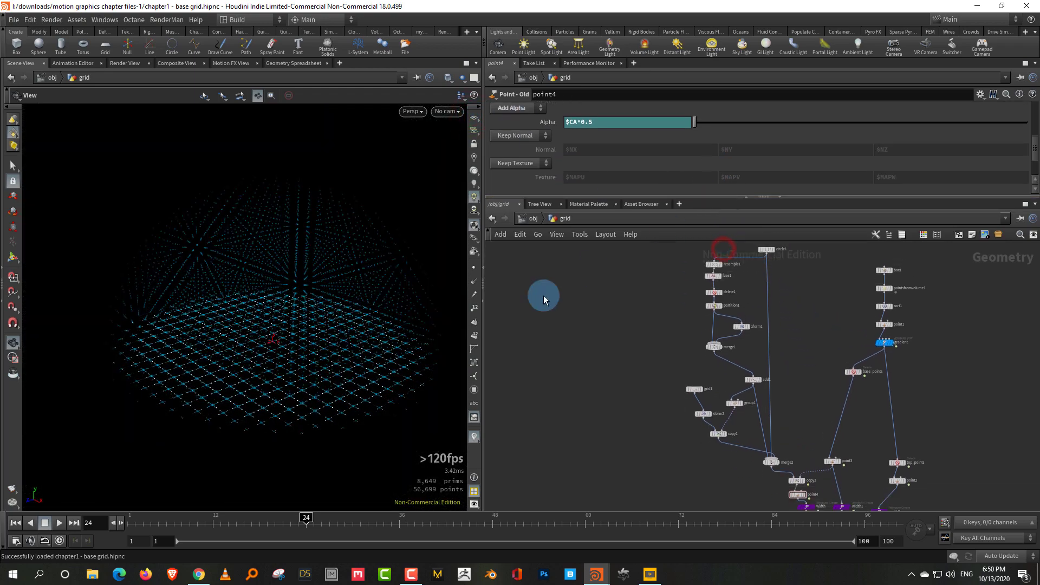
left_click_drag(291, 407, 320, 347)
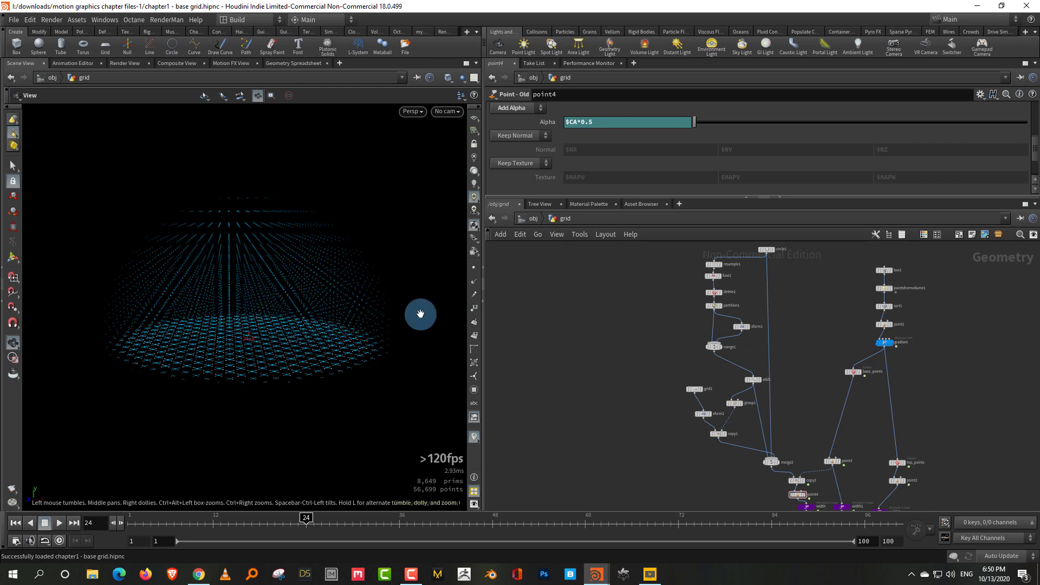
Step: Examine the pointsfromvolume1 settings and the colour expression on the point1 node in the grid network
scroll(787, 300, "up", 5)
middle_click_drag(786, 301, 730, 359)
left_click_drag(982, 346, 984, 347)
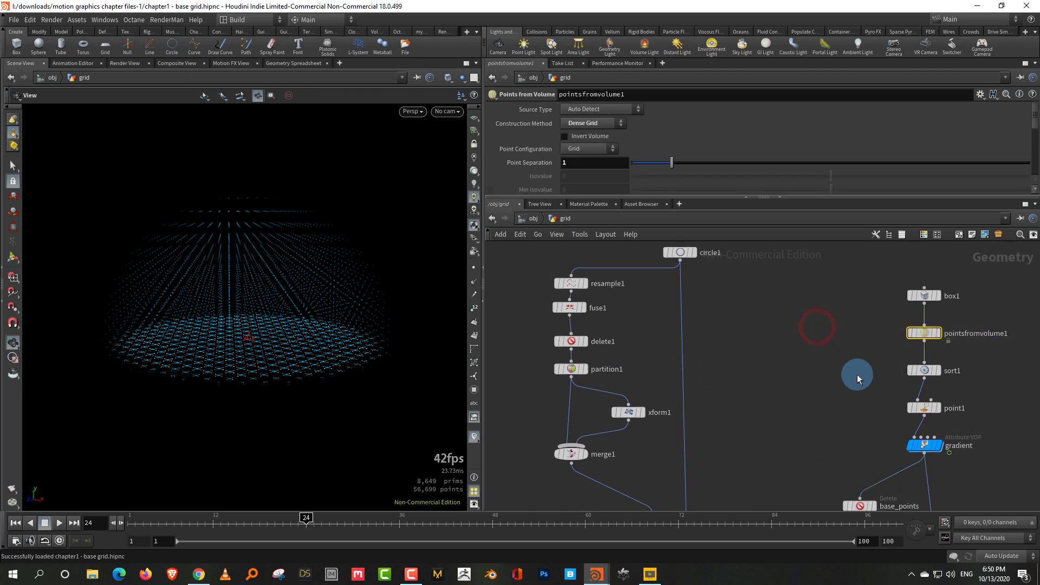
left_click_drag(870, 387, 1006, 416)
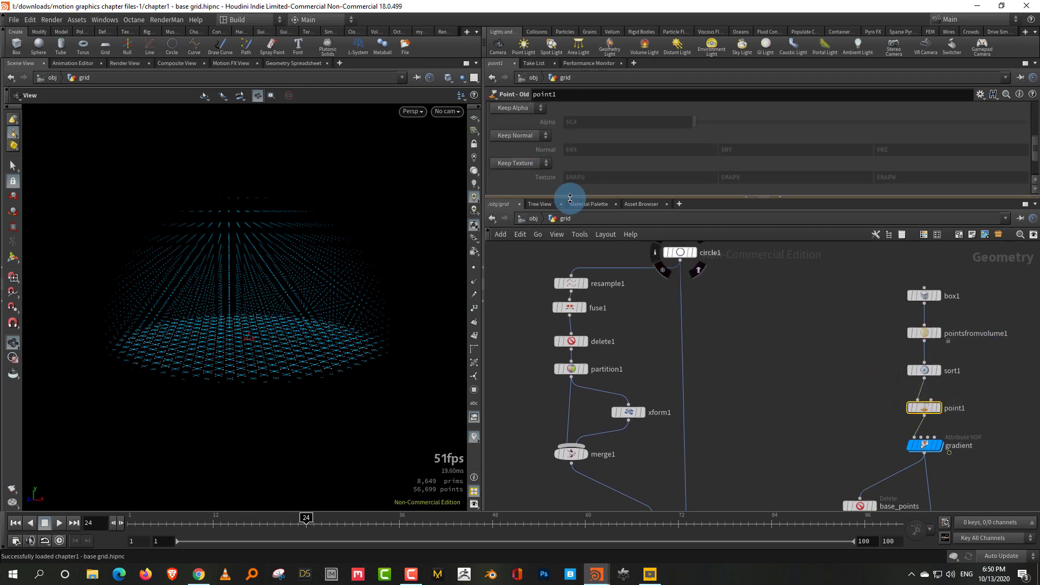
left_click_drag(570, 198, 572, 305)
scroll(587, 226, "up", 2)
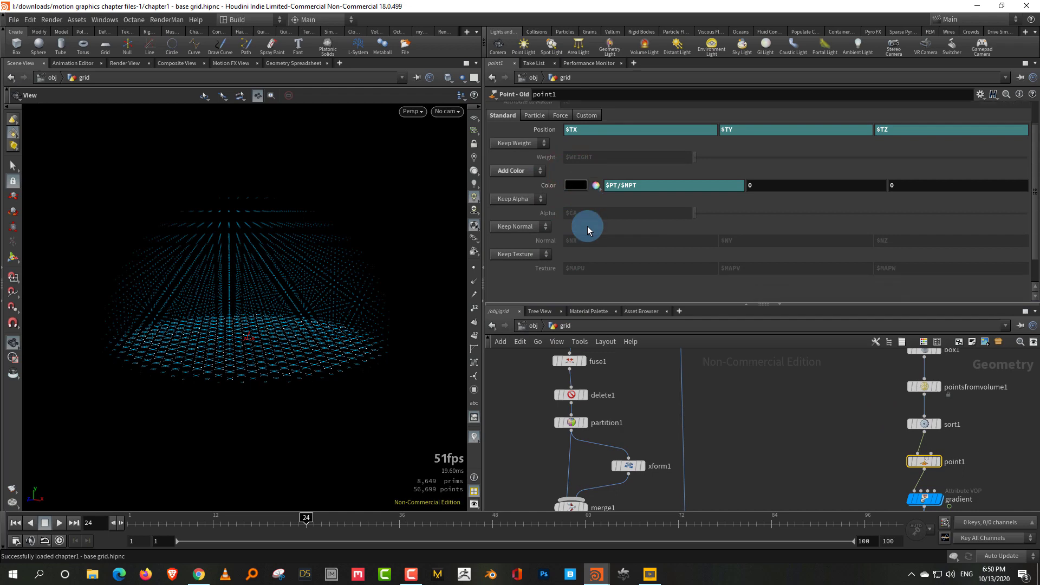
left_click(762, 433)
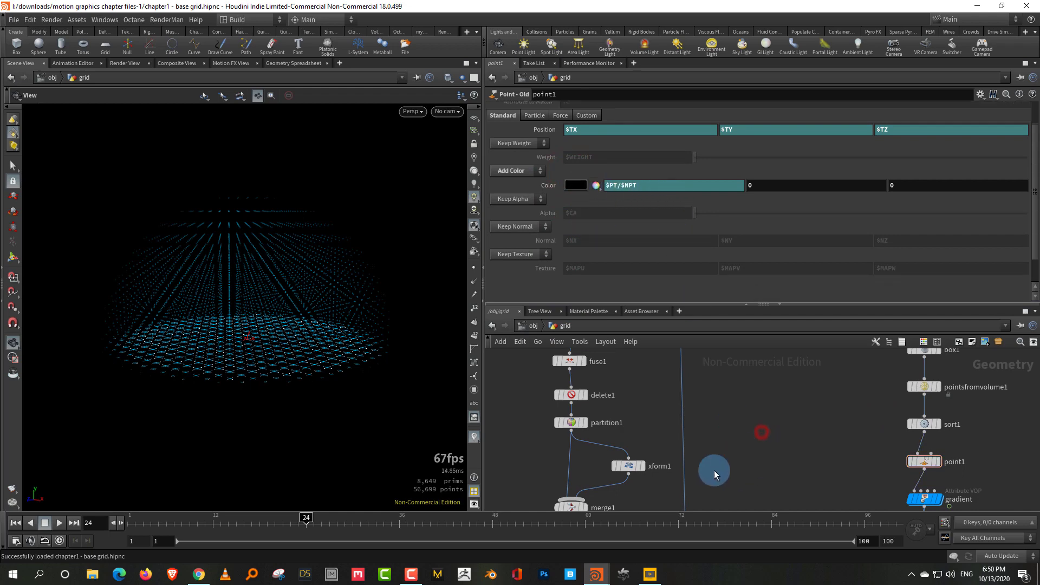
left_click(780, 426)
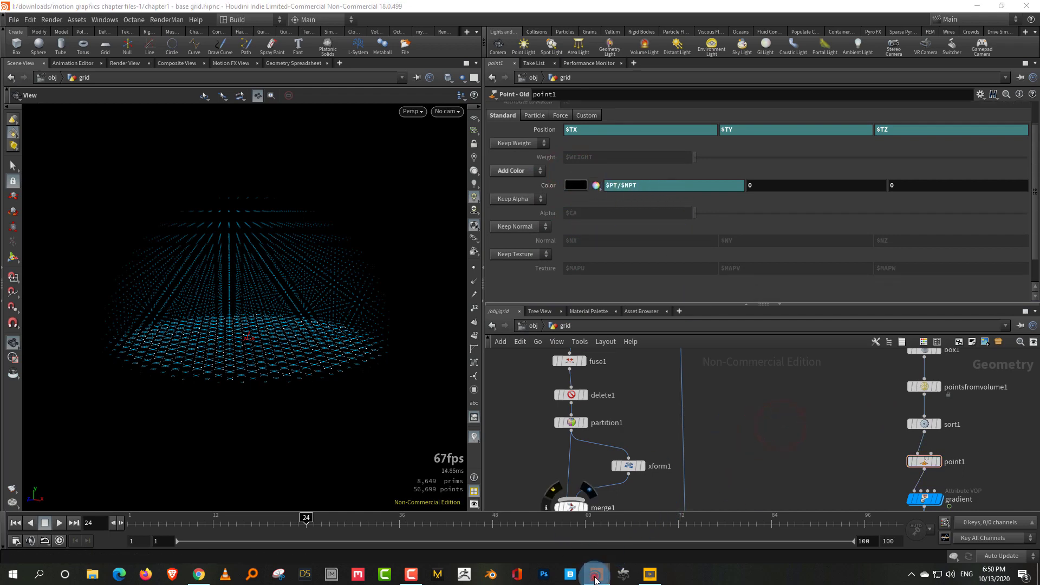
Step: Return to the untitled.hip Houdini session, add a new Box node beside the line network, display it and set its size to 2.4 on all axes
mouse_move(597, 570)
left_click(657, 533)
middle_click_drag(915, 378, 821, 378)
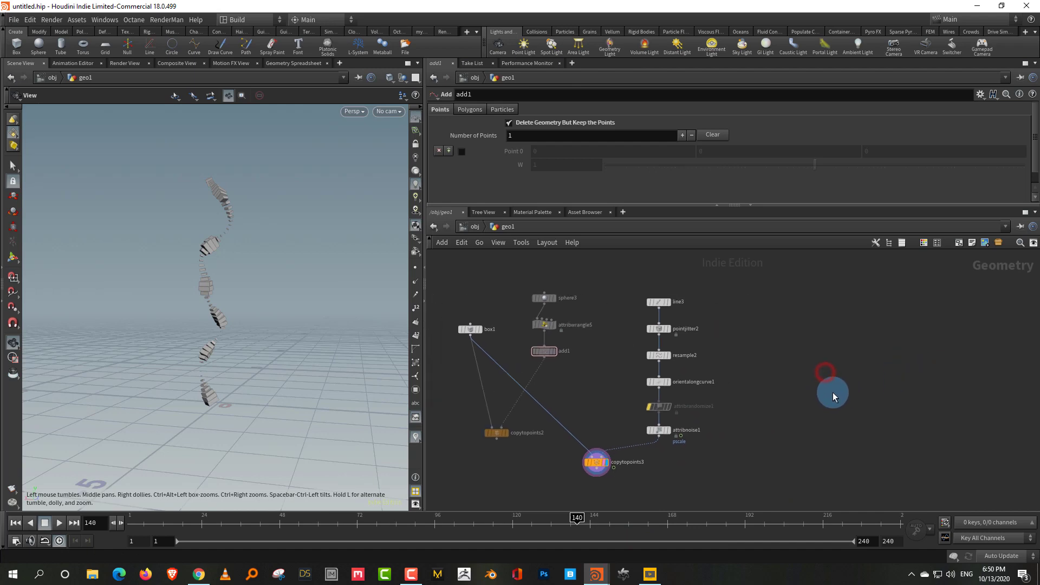
key("Tab")
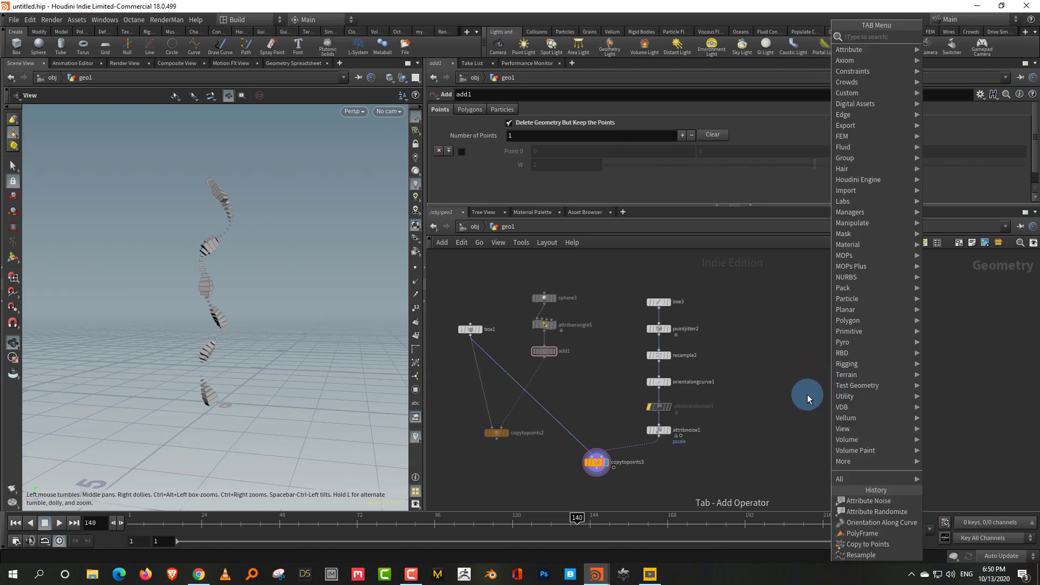
type("box")
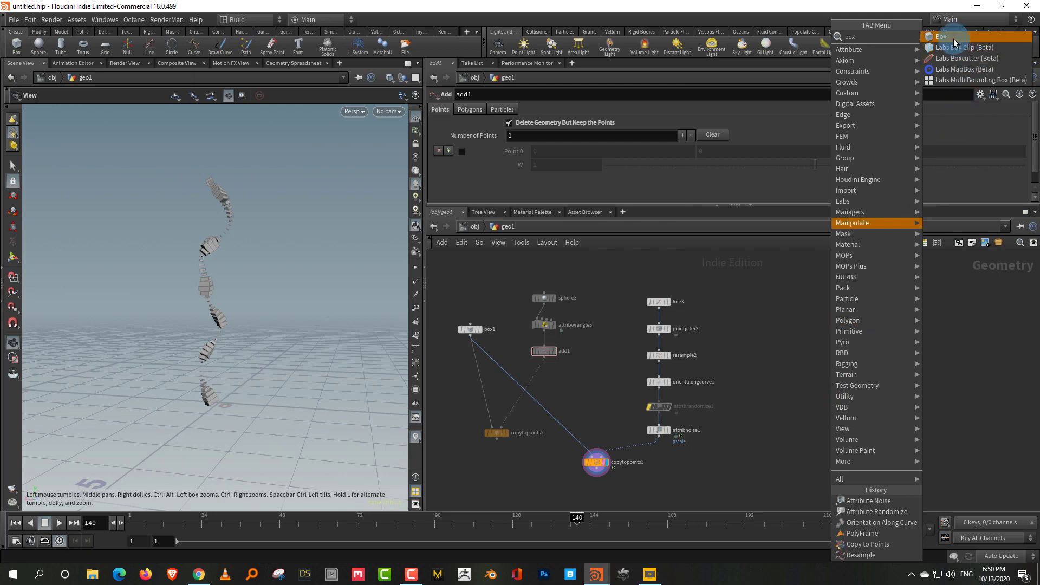
left_click(954, 39)
left_click(861, 337)
right_click_drag(884, 365, 908, 322)
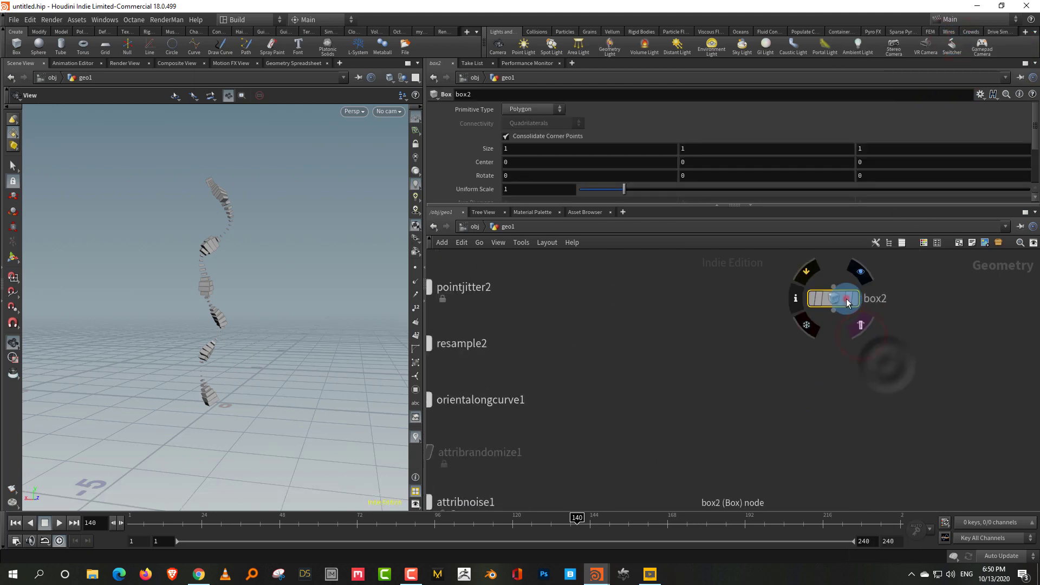
left_click(852, 298)
middle_click_drag(490, 149, 633, 129)
Step: Reference the Y size of box2 in its Center Y and set the expression to ch("sizey")/2
right_click(721, 148)
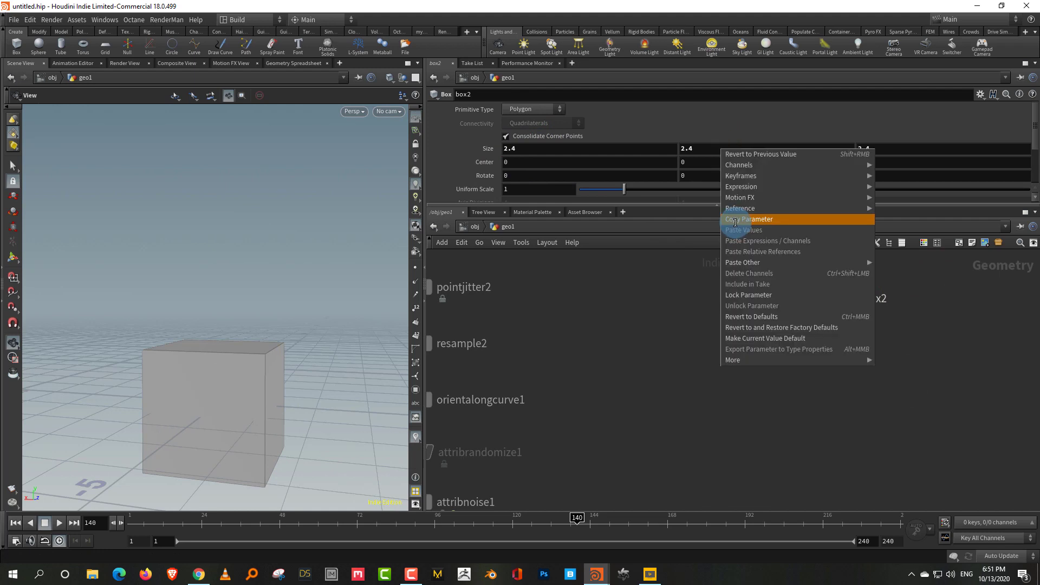
left_click(736, 220)
right_click(708, 160)
left_click(764, 262)
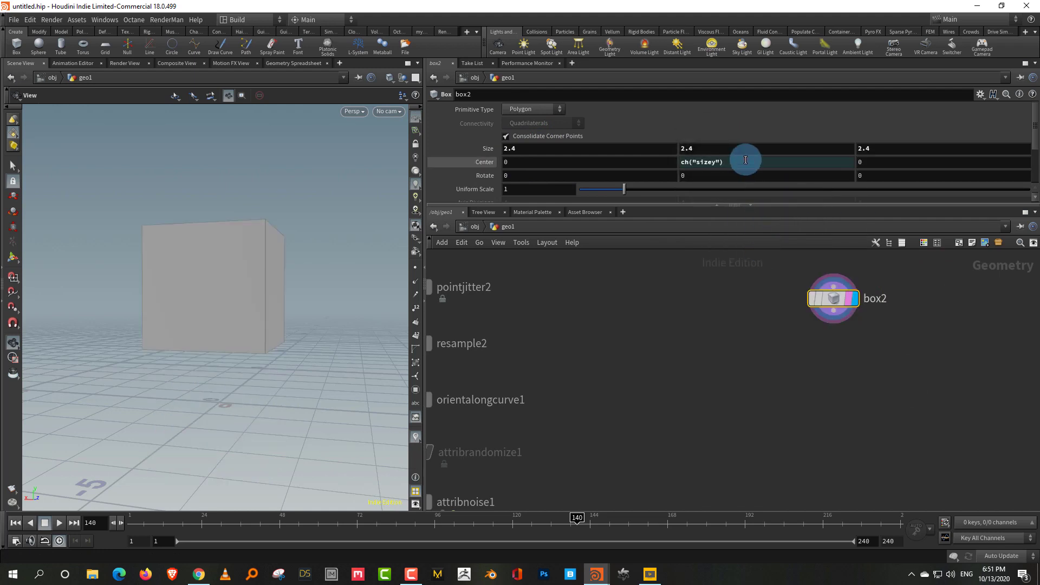
left_click(750, 159)
type("/2")
key("Return")
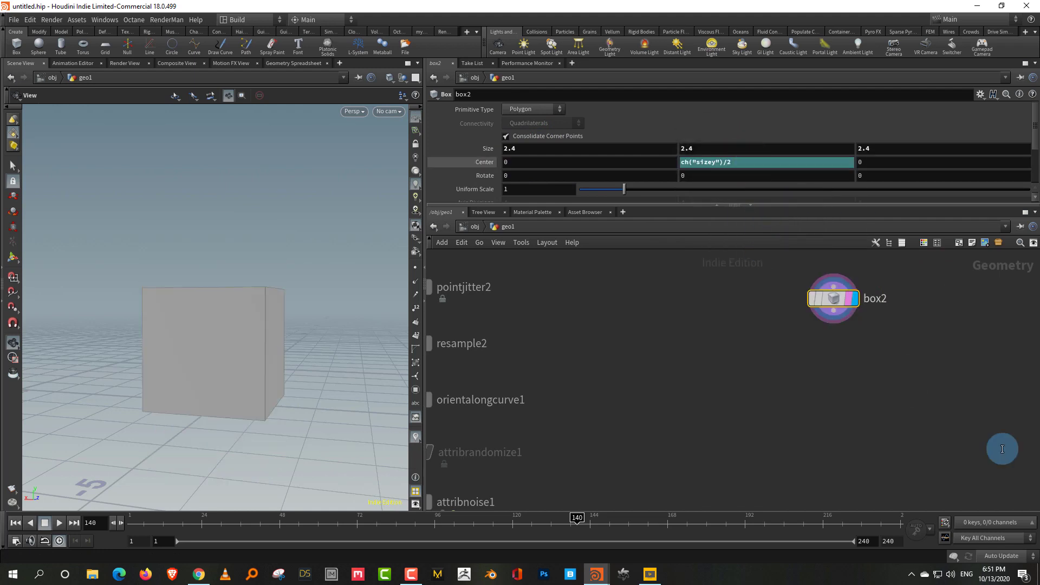
Step: Add a Points from Volume node below box2, fed by the box and displayed
scroll(279, 347, "up", 5)
key("Tab")
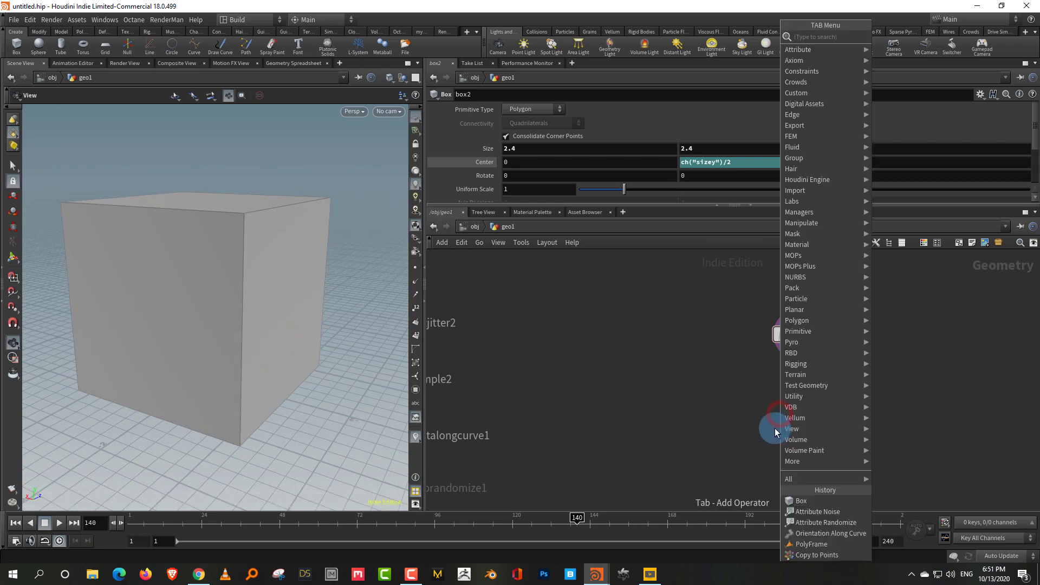
type("points")
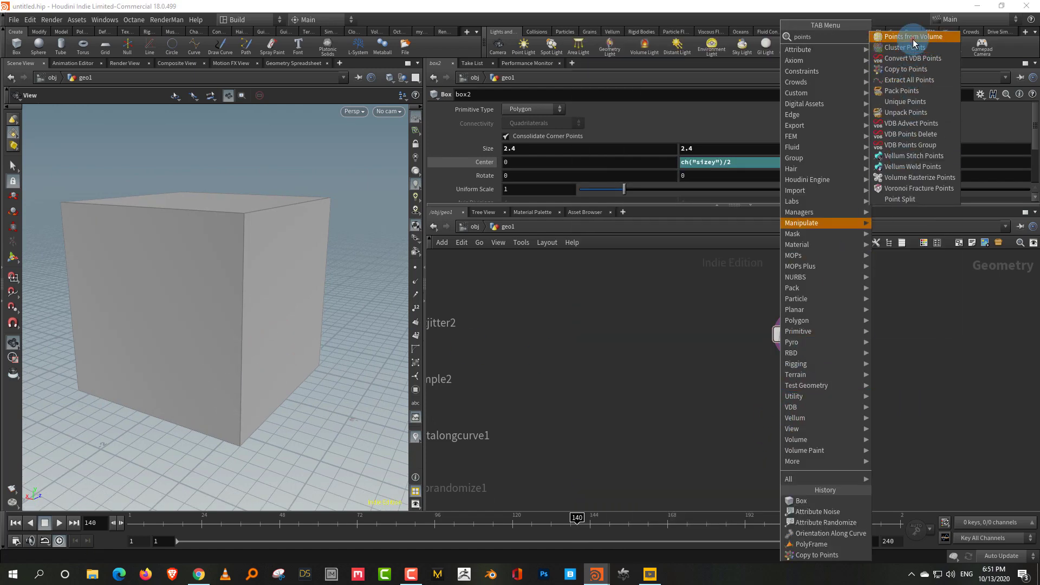
left_click(913, 38)
left_click(824, 423)
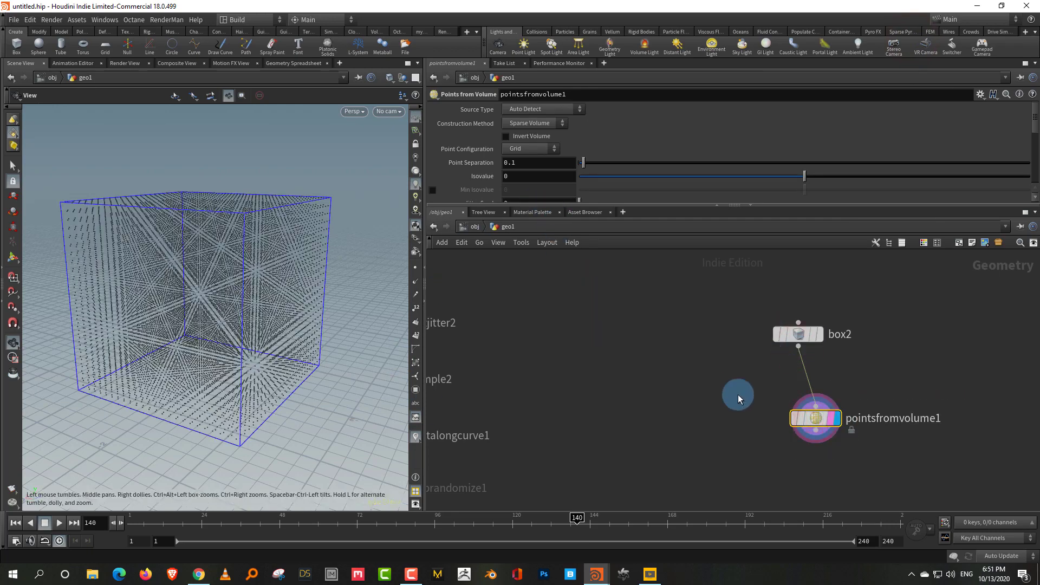
left_click(771, 404)
Step: Set the Point Separation of pointsfromvolume1 to 0.17
left_click_drag(293, 368, 275, 337)
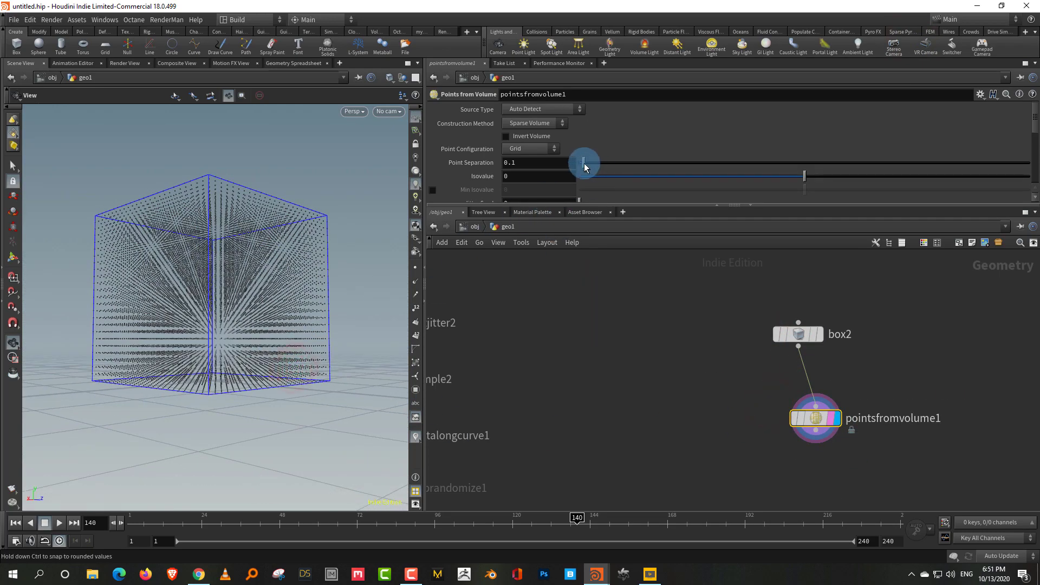
left_click_drag(583, 163, 587, 166)
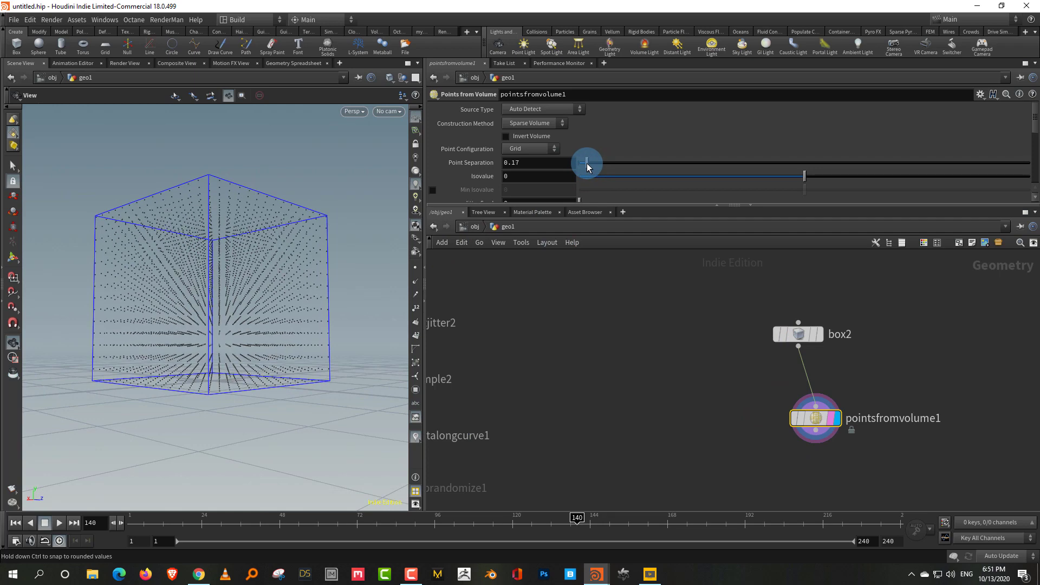
left_click_drag(304, 353, 266, 380)
Step: Delete the expression from box2's Center Y and set the value to 0
left_click(799, 333)
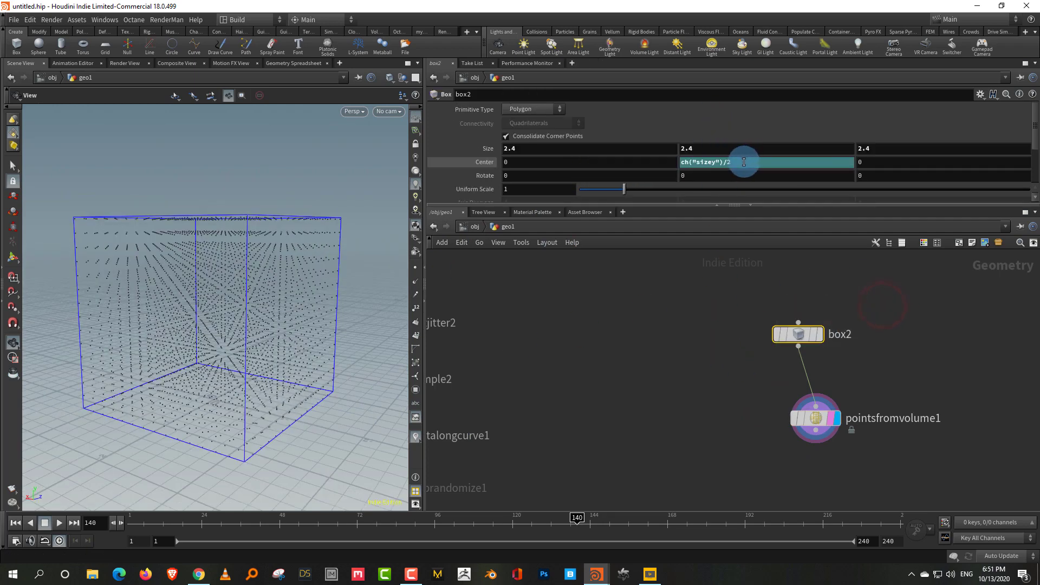
right_click(743, 161)
left_click(780, 258)
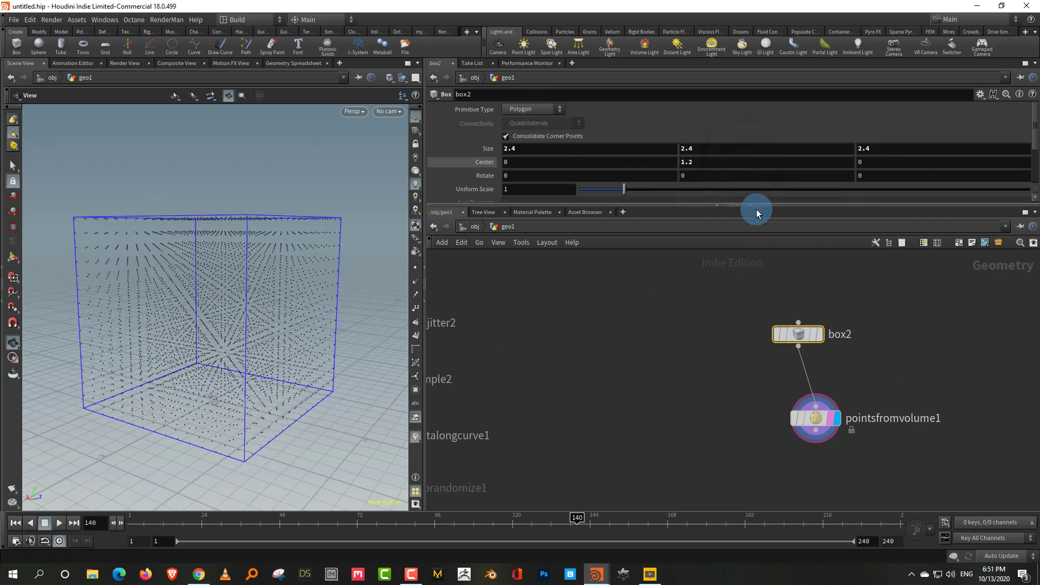
left_click_drag(716, 163, 631, 181)
type("0")
key("Return")
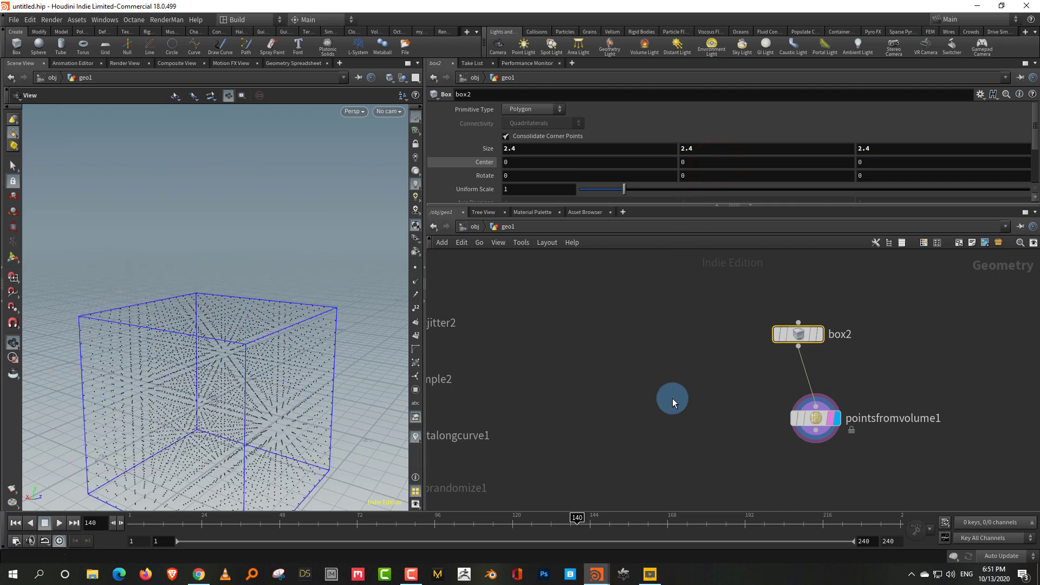
Step: Move the pointsfromvolume1 node closer beneath box2 in the network
left_click(674, 412)
left_click_drag(760, 412, 820, 449)
left_click_drag(296, 304, 233, 345)
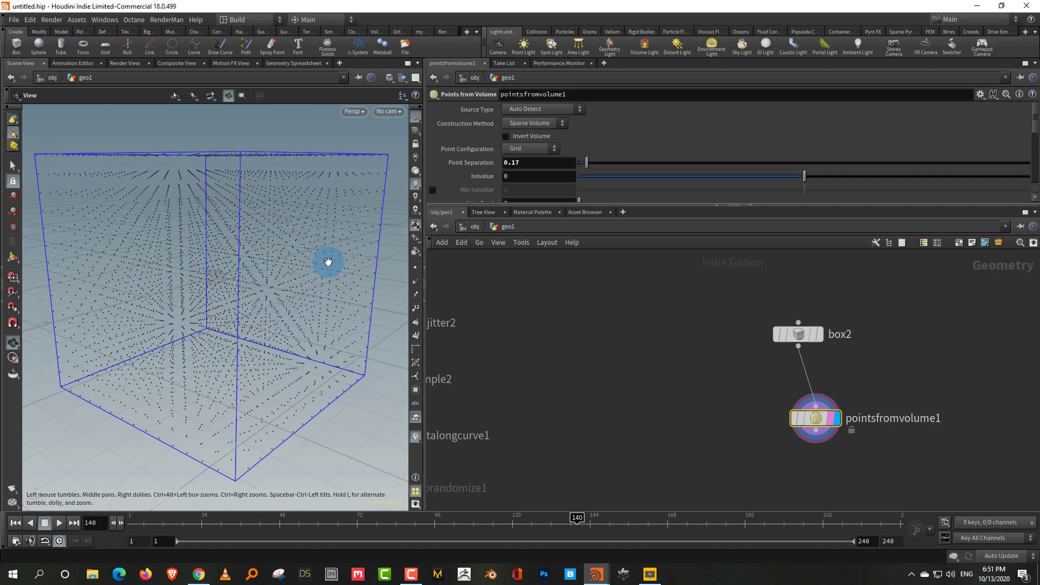
middle_click_drag(828, 456, 820, 443)
left_click_drag(808, 405, 796, 375)
left_click(785, 417)
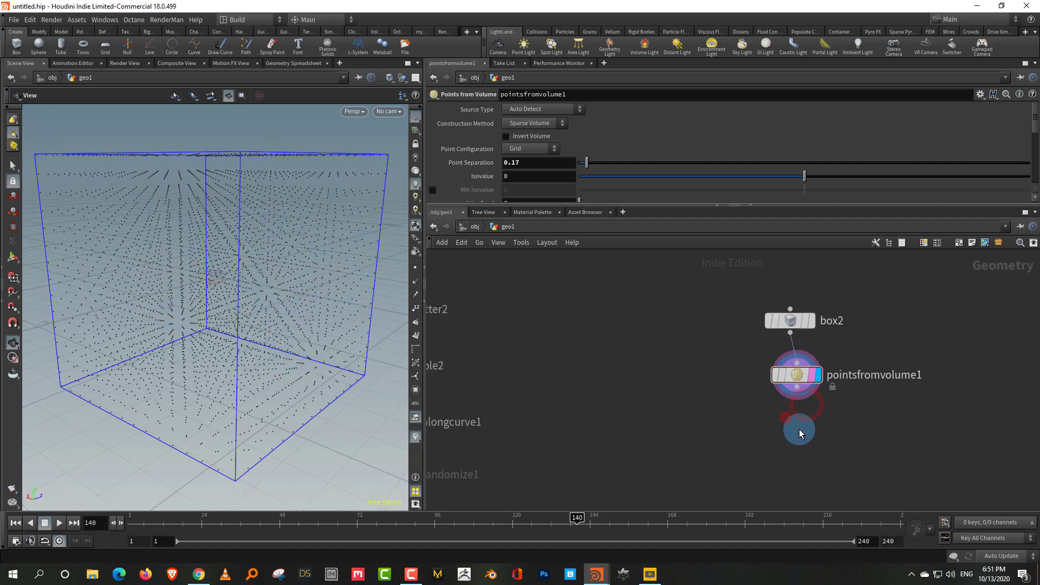
Step: Add a Sort node below pointsfromvolume1, fed by its points and displayed
key("Tab")
type("sort")
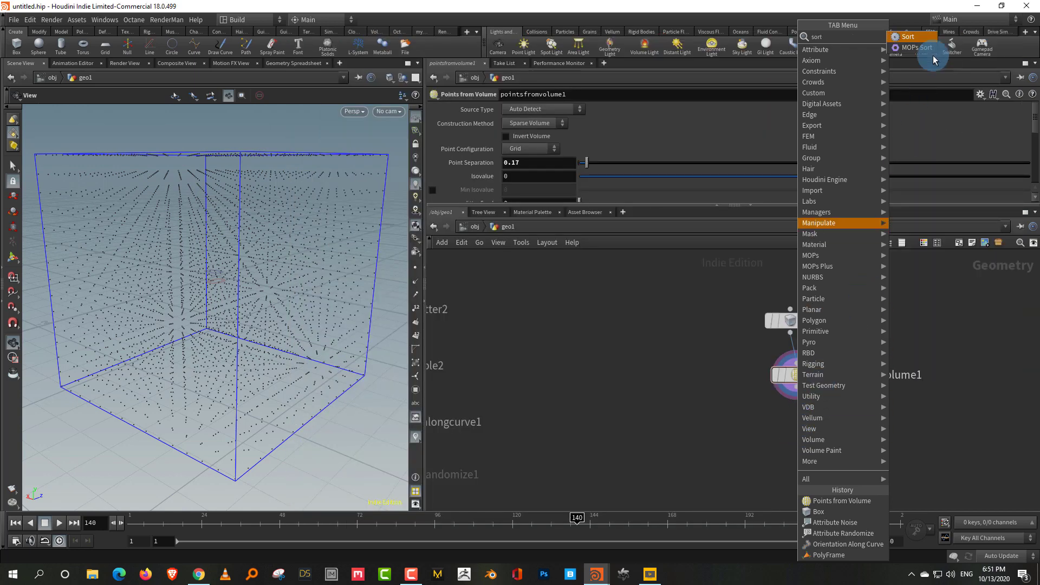
left_click(914, 37)
left_click(791, 461)
left_click(812, 461)
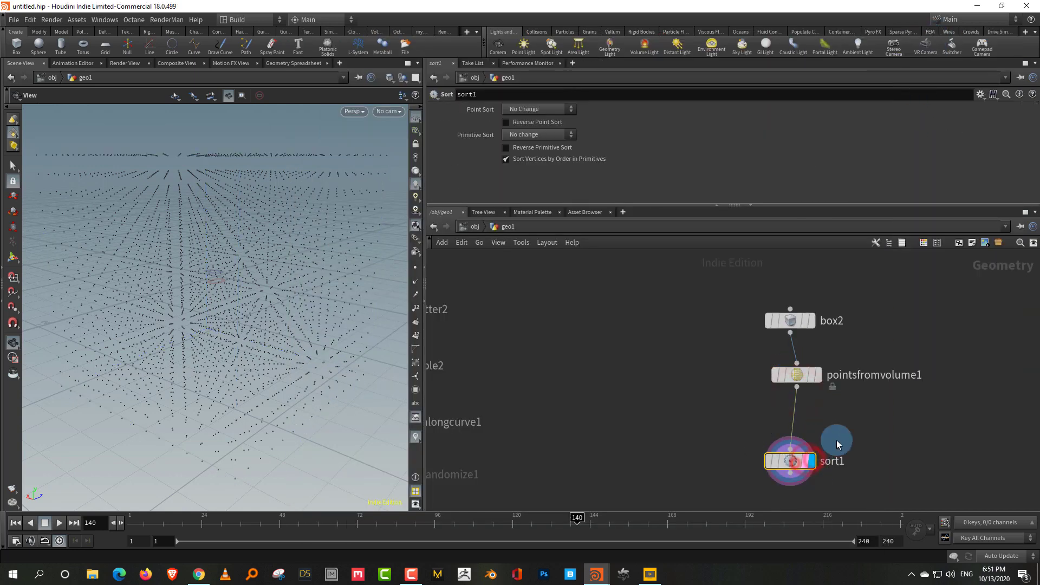
Step: Set the Point Sort of sort1 to Proximity to Point
left_click(540, 108)
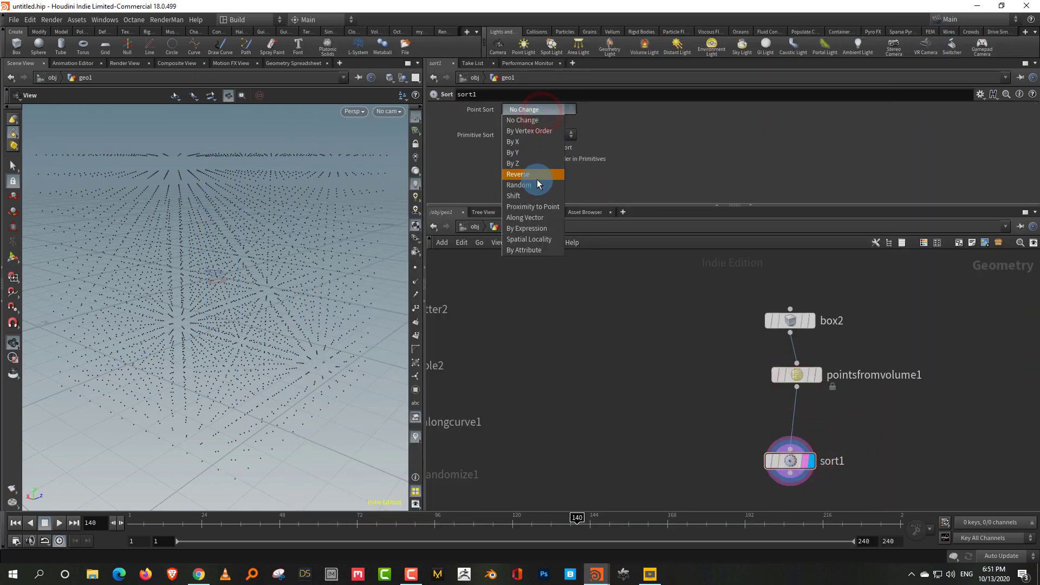
left_click(543, 206)
key("Return")
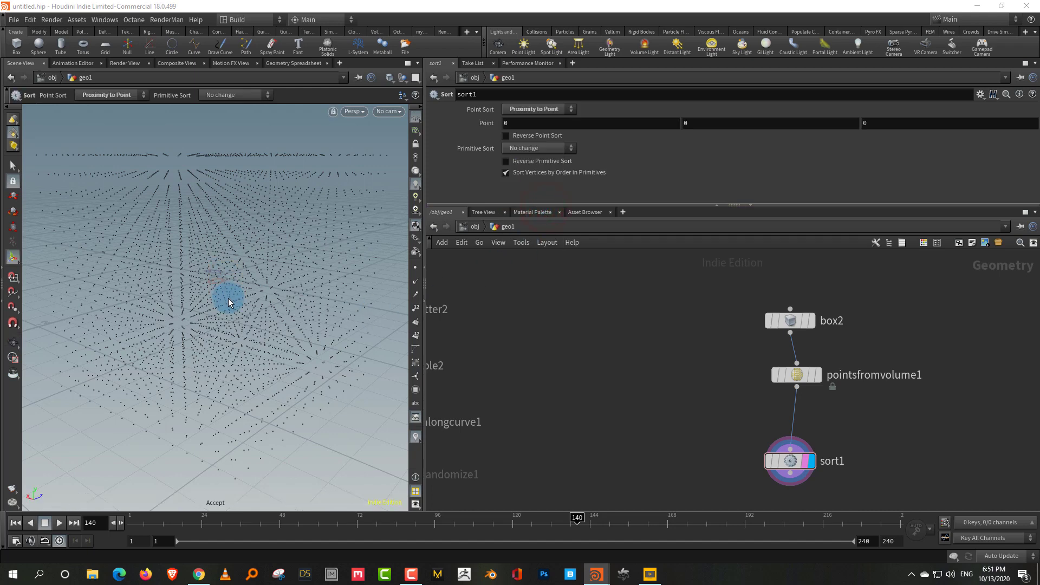
left_click_drag(256, 308, 244, 304, "alt")
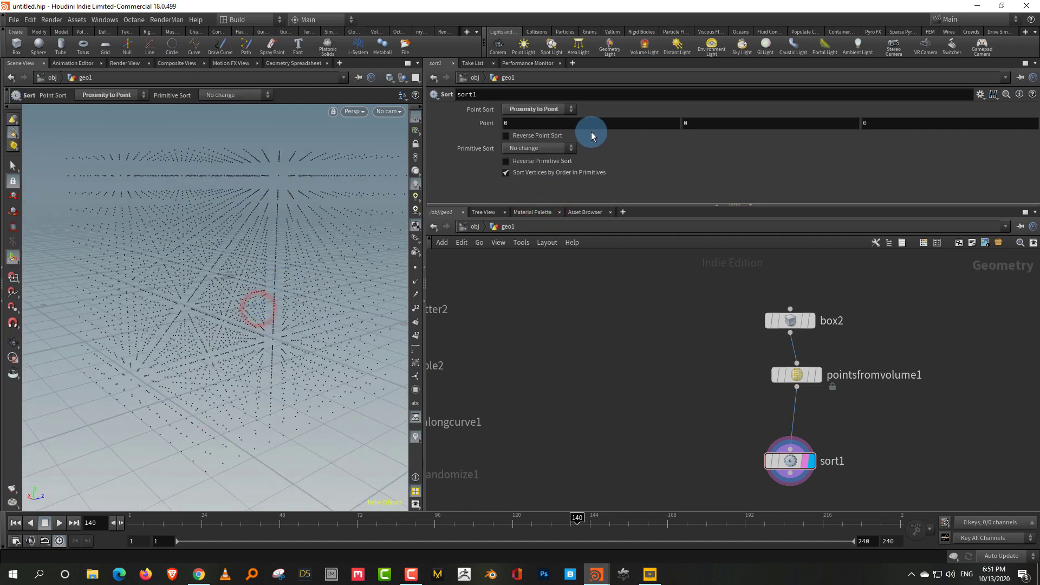
Step: Add an Attribute Wrangle node below sort1, fed by the sorted points and displayed
middle_click_drag(866, 409, 858, 343)
left_click_drag(948, 389, 904, 414)
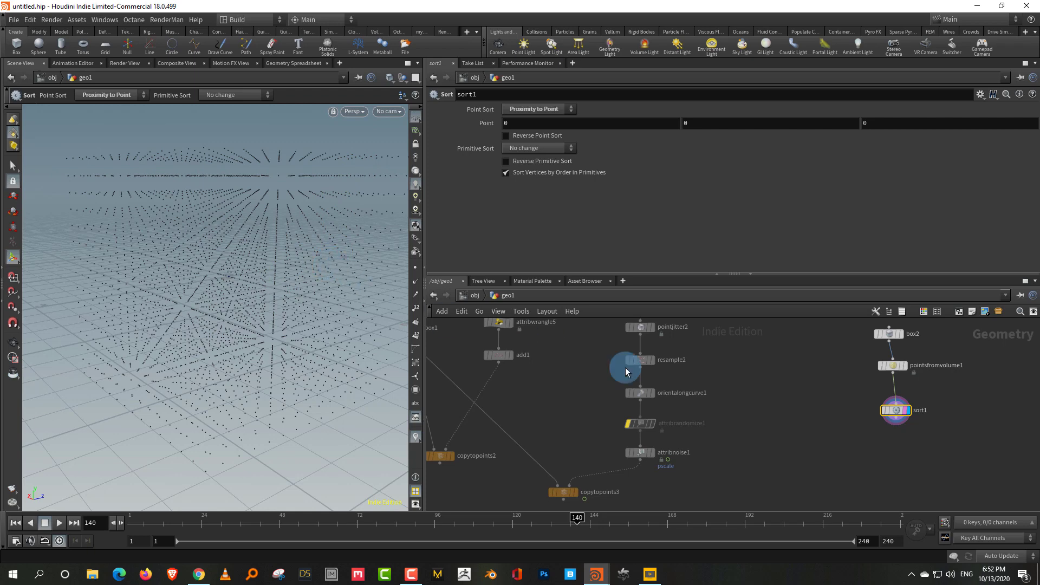
left_click(809, 419)
key("Tab")
type("wrang")
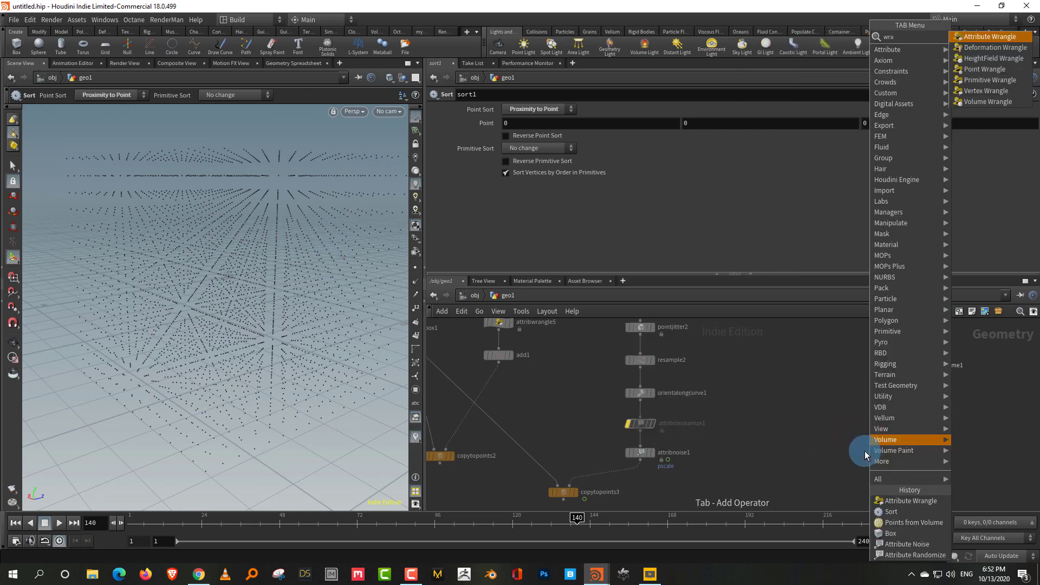
left_click(982, 39)
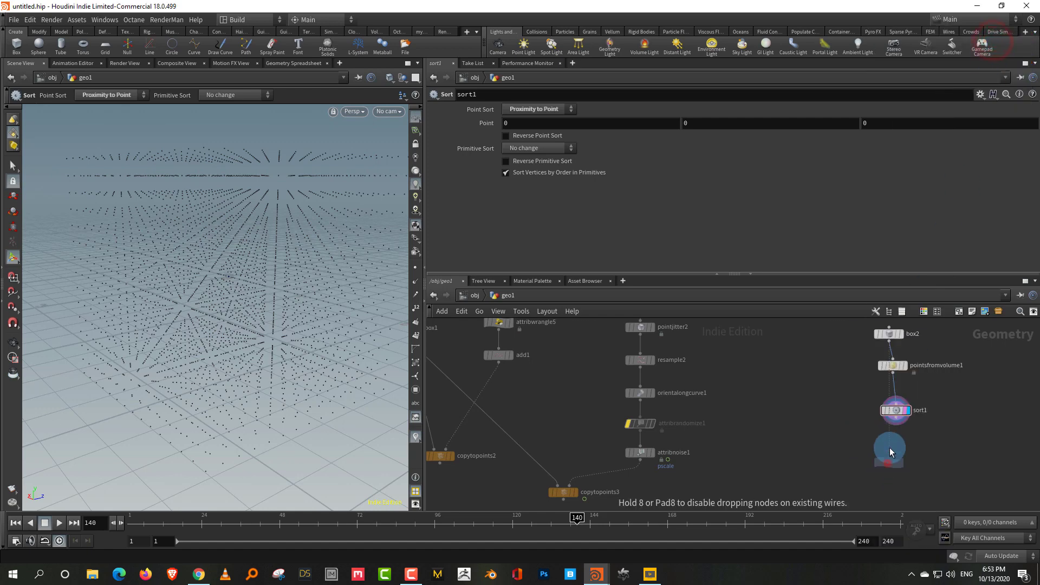
left_click(889, 452)
scroll(902, 433, "up", 3)
left_click_drag(892, 412, 854, 466)
left_click(891, 472)
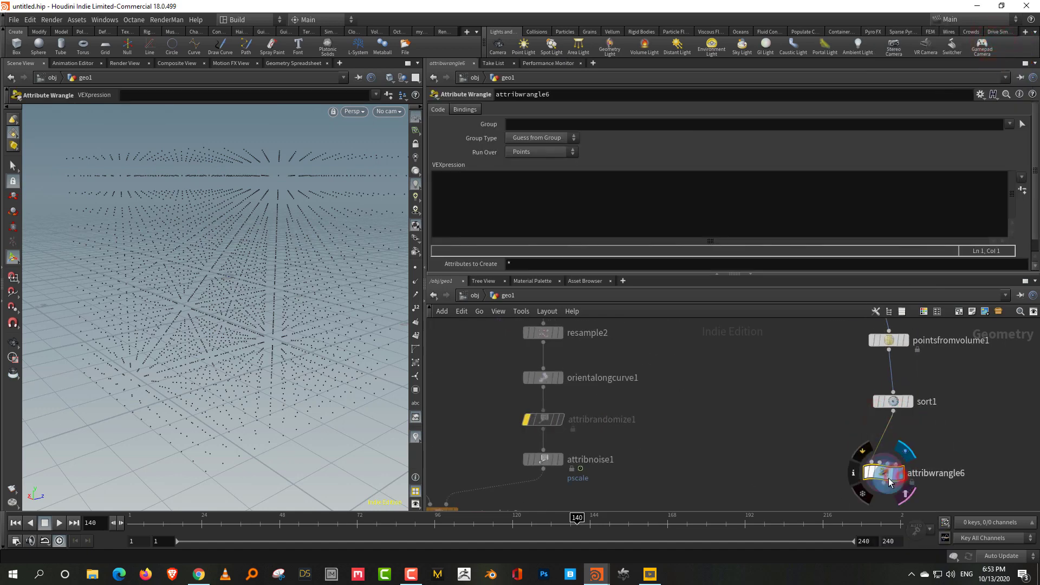
left_click(665, 217)
type("f")
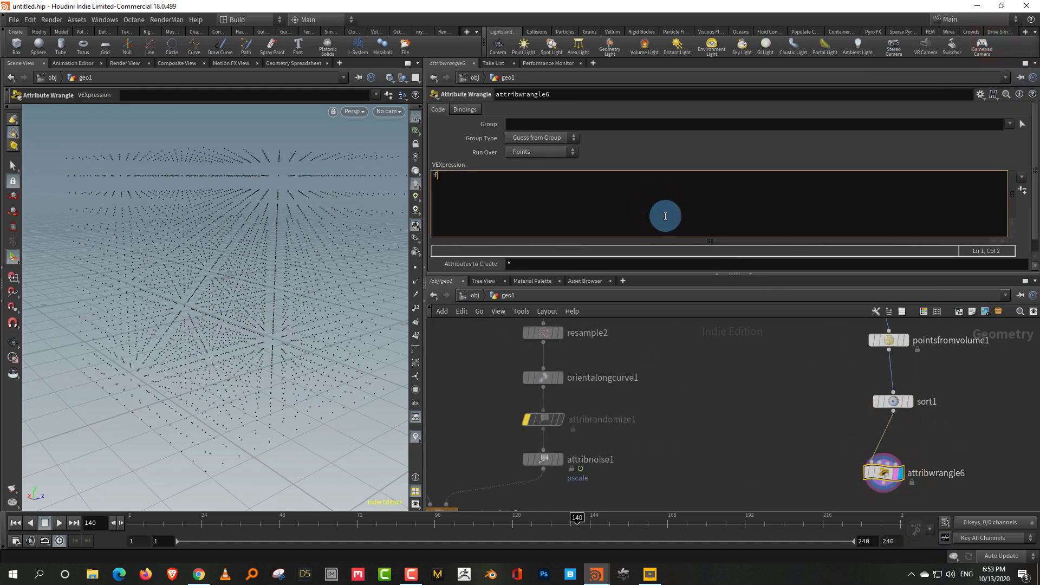
type("@")
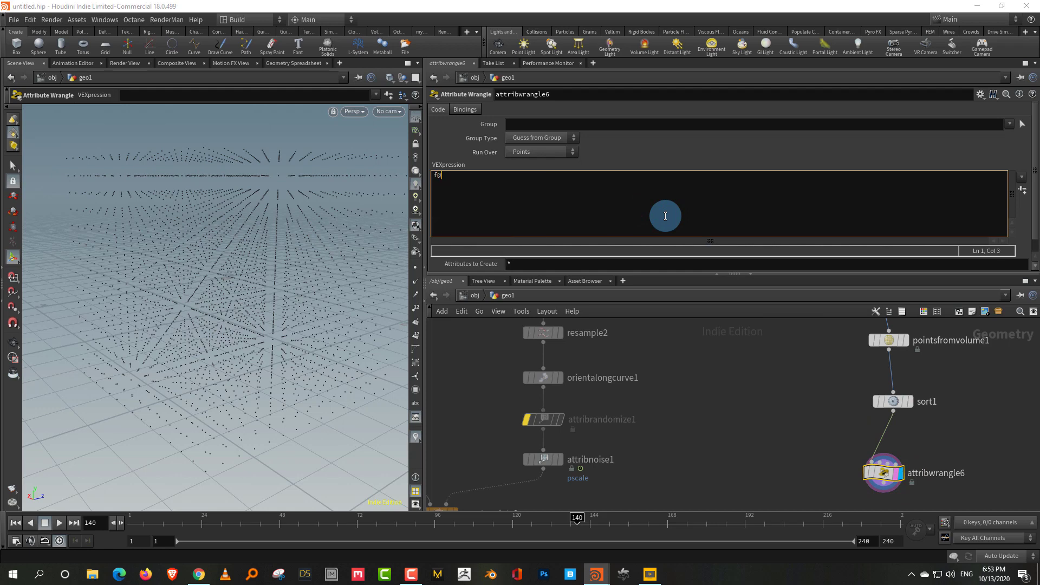
type("fade =")
type("flo")
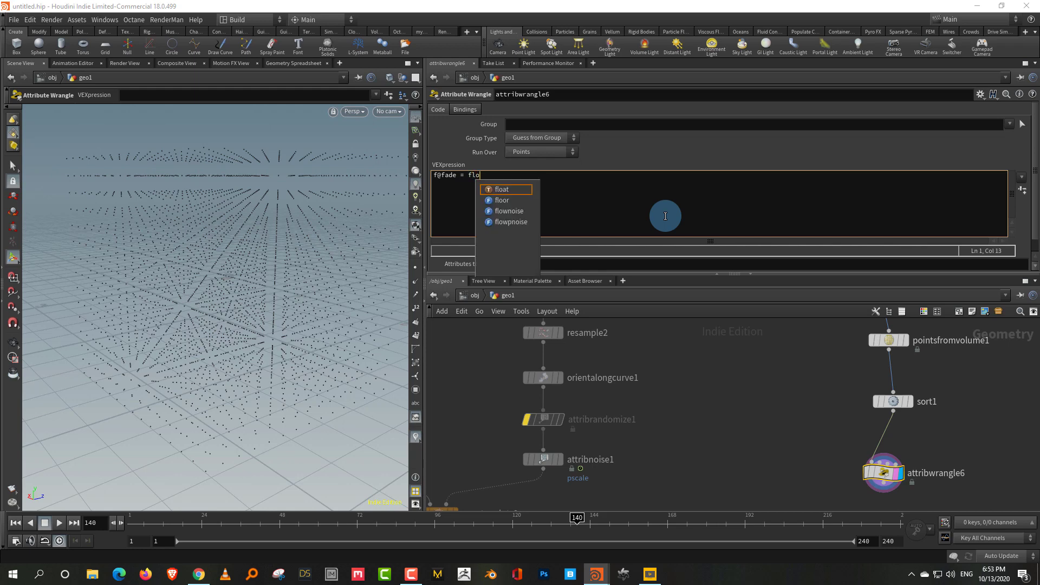
type("at")
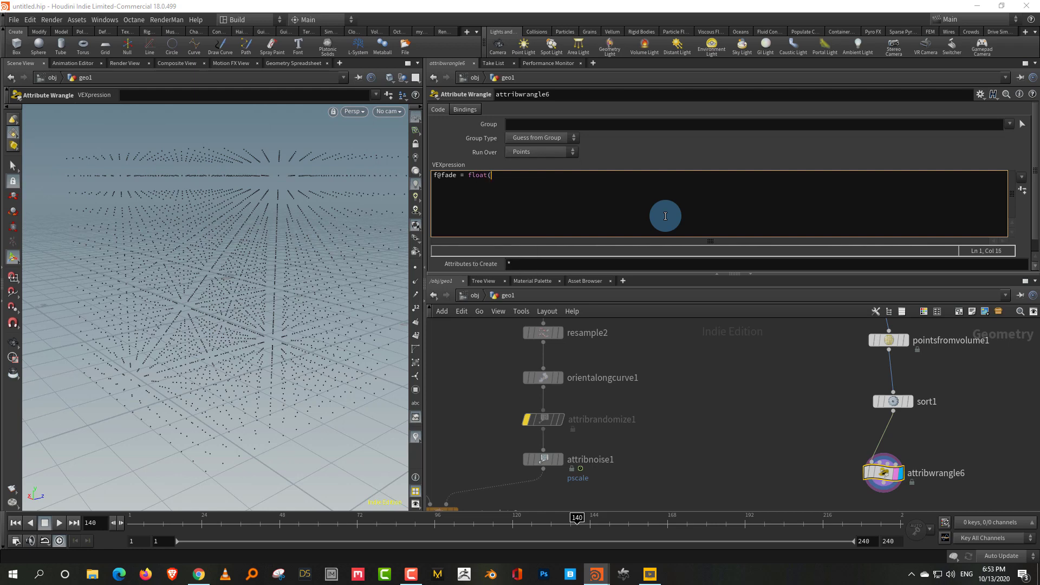
type("(@ptnum)/@numpt;")
Step: Add a Color node below attribwrangle6, fed by the wrangle and displayed
middle_click_drag(883, 474, 838, 431)
left_click_drag(838, 432, 839, 410)
left_click(827, 444)
key("Tab")
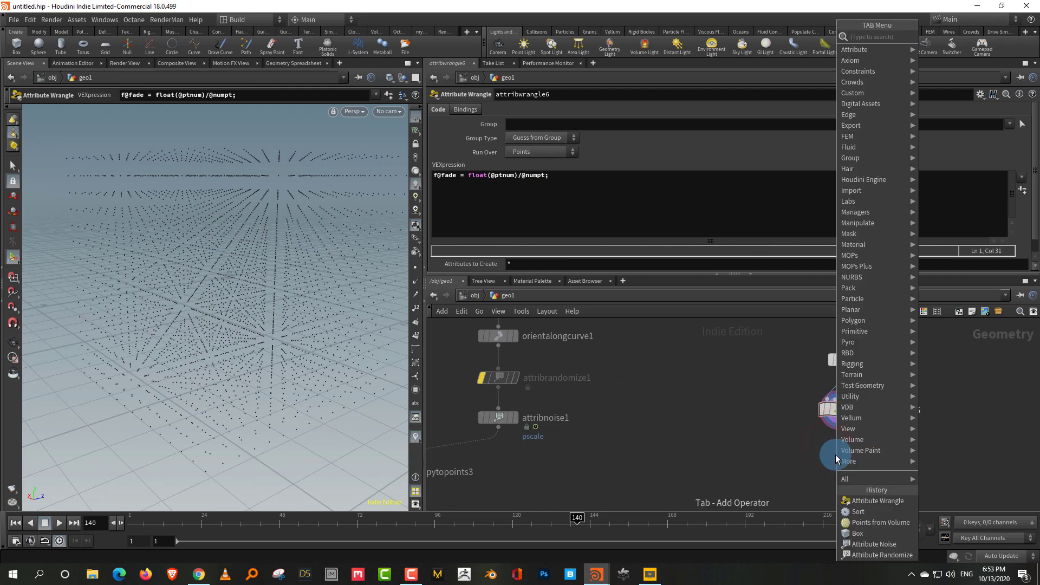
type("colo")
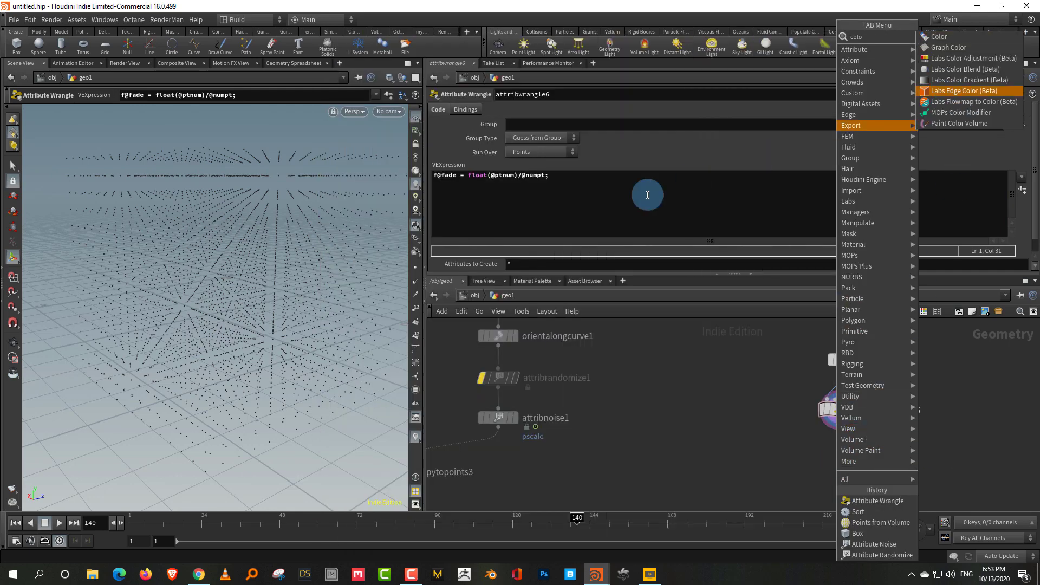
left_click(946, 37)
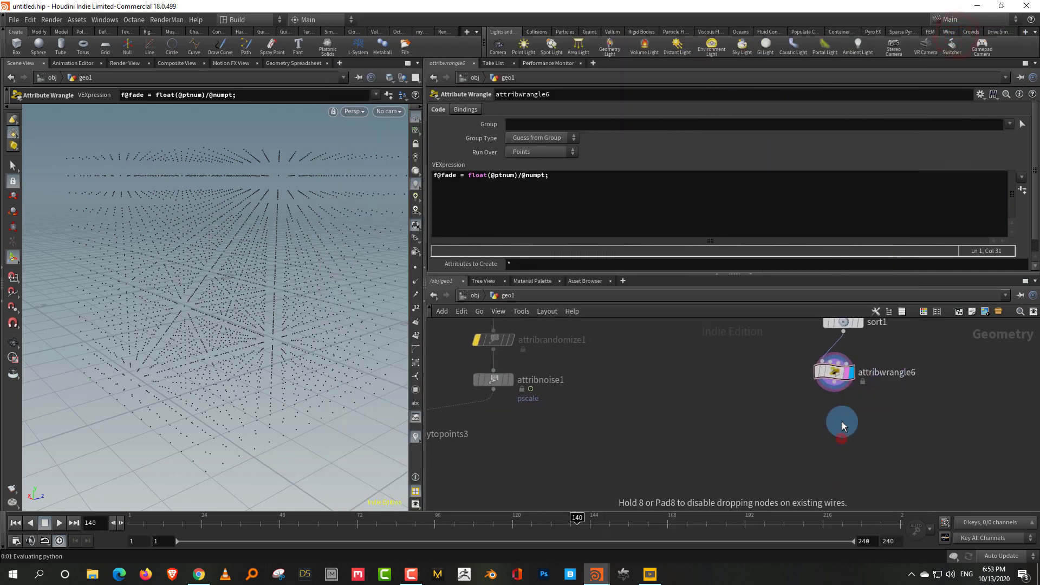
left_click(842, 428)
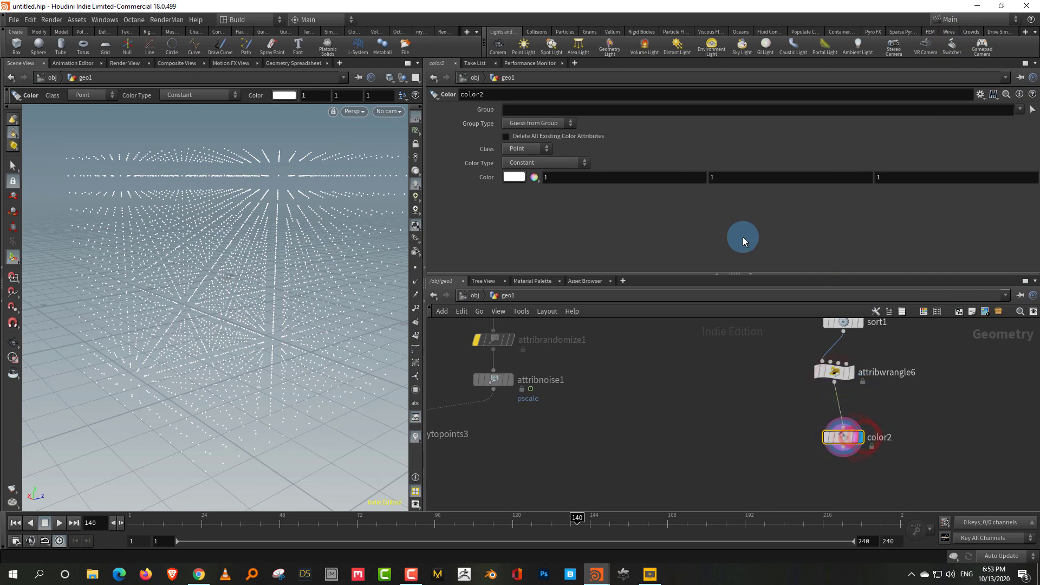
Step: Set color2's Color Type to Ramp from Attribute and its Attribute to fade
left_click(558, 162)
left_click(555, 206)
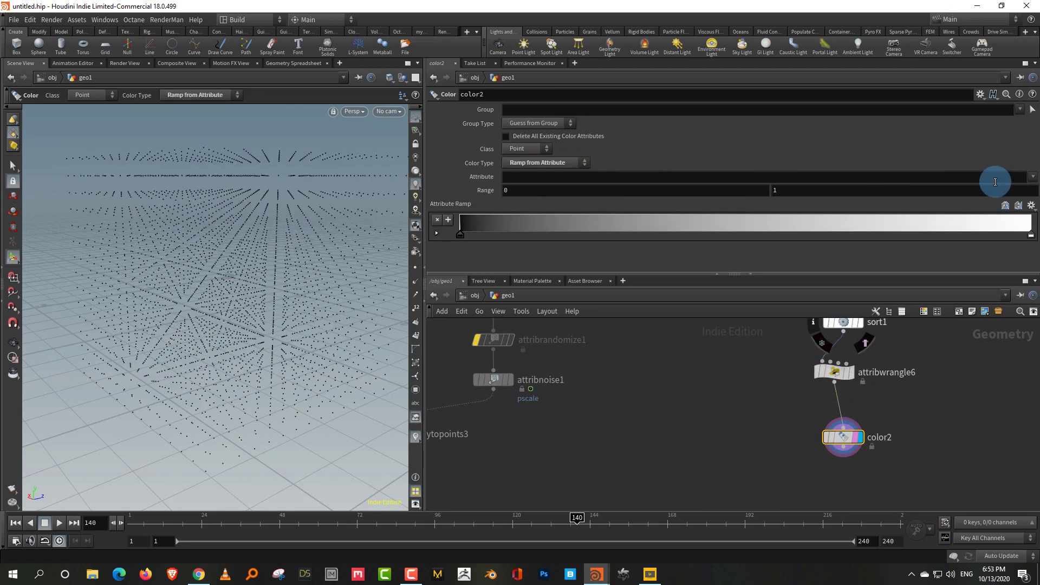
left_click(1032, 177)
left_click(1028, 200)
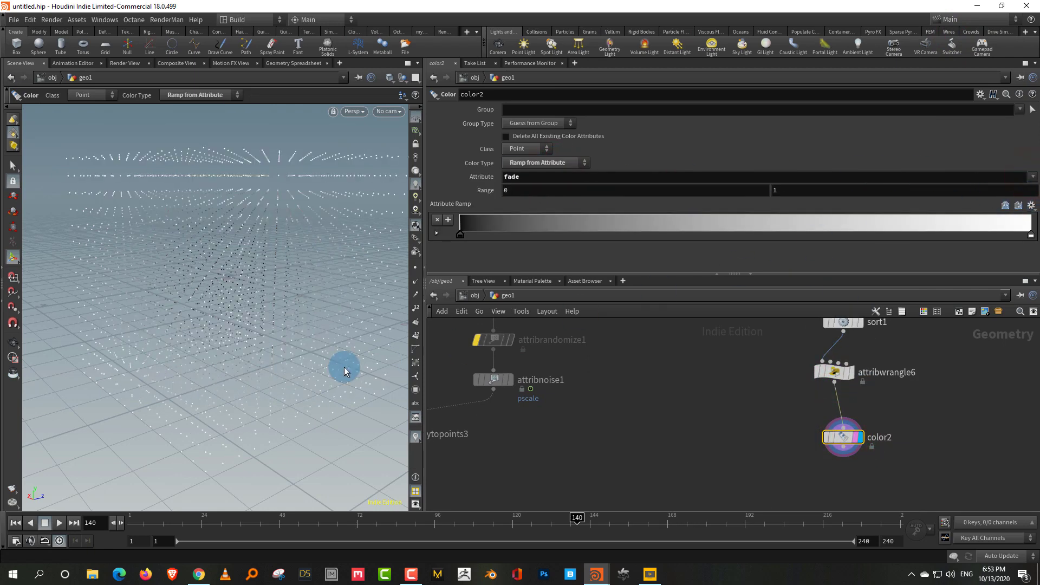
Step: Reverse the Attribute Ramp of color2 so it runs from white to black
key("Escape")
left_click_drag(302, 366, 288, 325)
left_click(1006, 205)
left_click(291, 333)
left_click_drag(945, 274, 945, 293)
left_click_drag(270, 351, 278, 344, "alt")
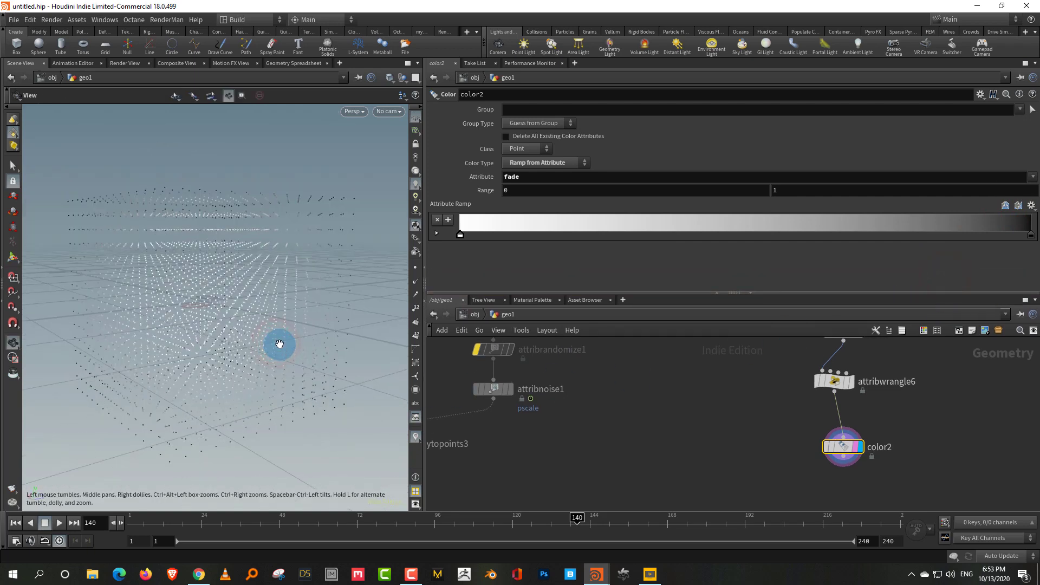
middle_click_drag(904, 413, 870, 391)
left_click(806, 372)
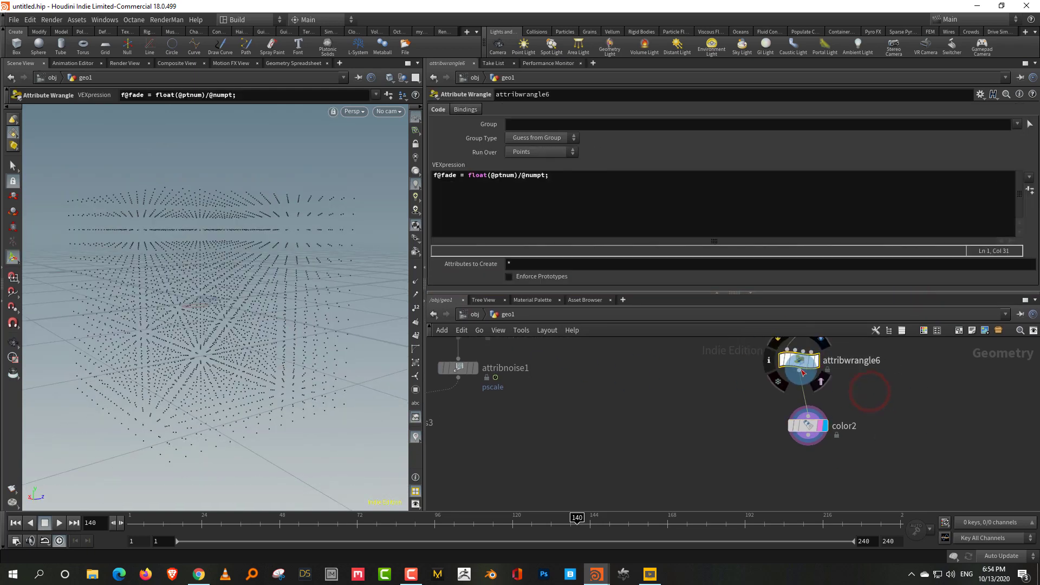
left_click(712, 400)
left_click(588, 180)
key("Return")
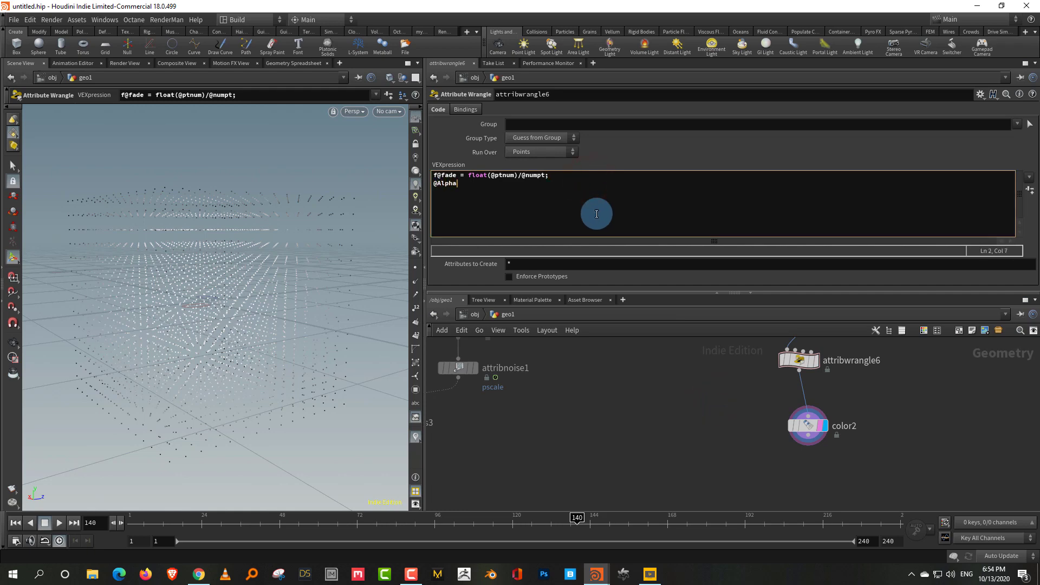
type("@Alpha = chramp")
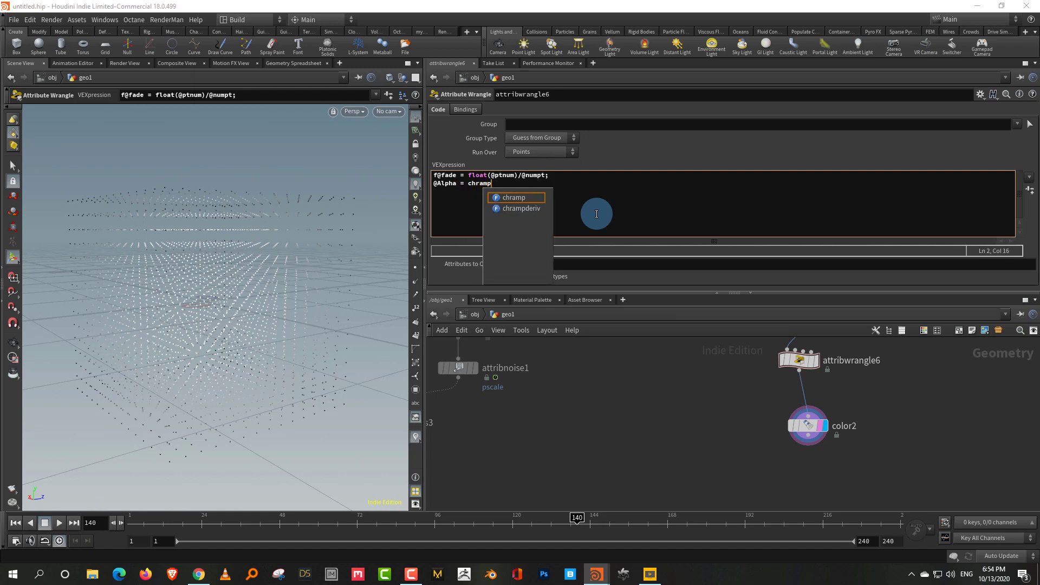
type("(")
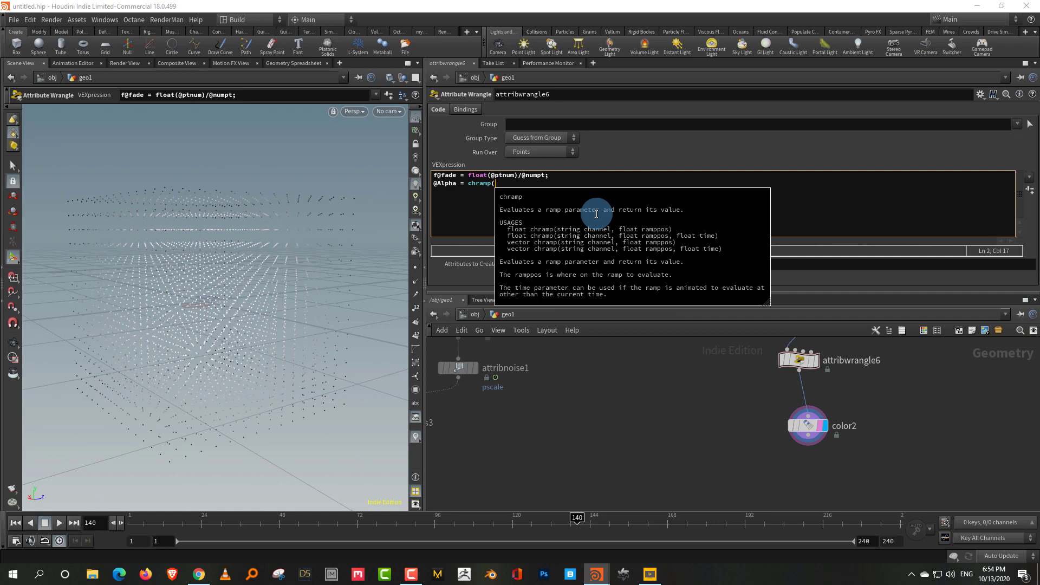
type("\"")
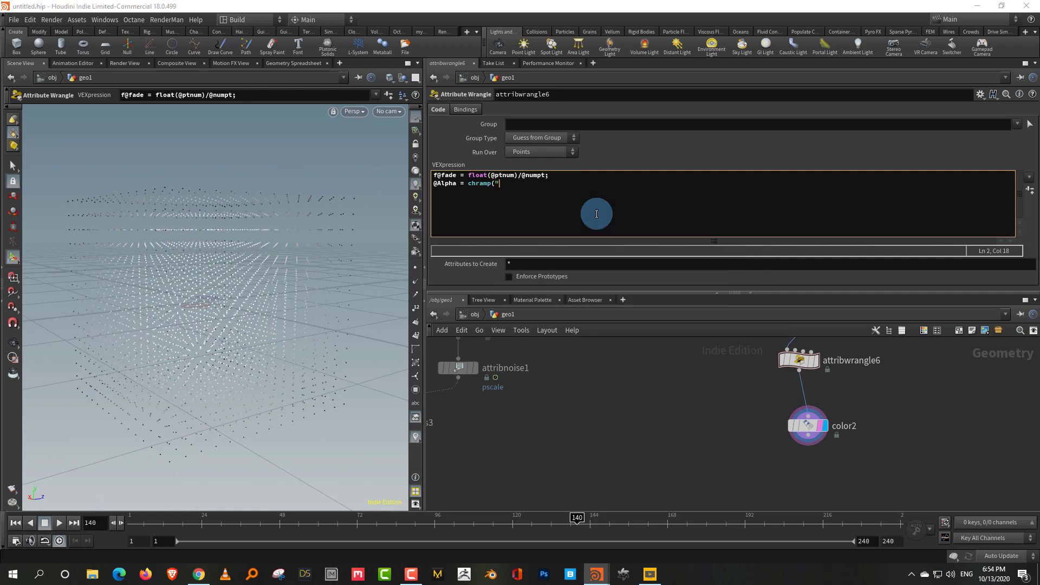
type("fade\", @fade);")
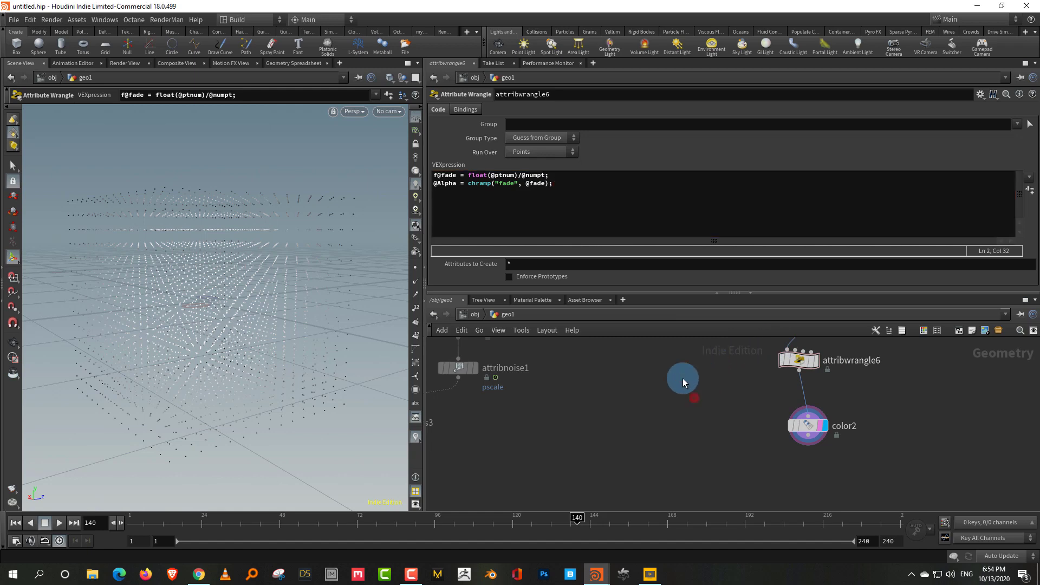
left_click(693, 397)
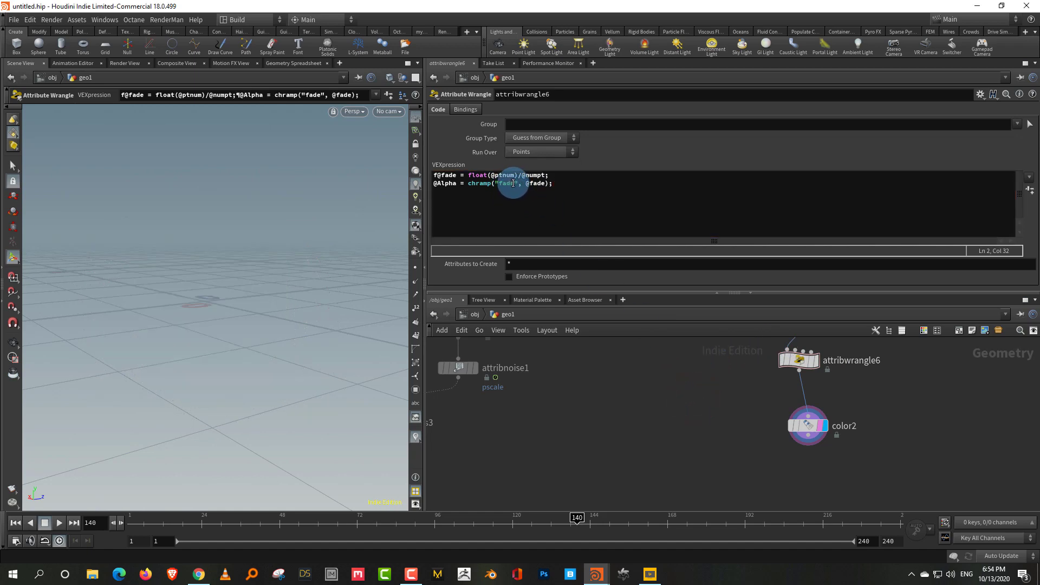
left_click(514, 184)
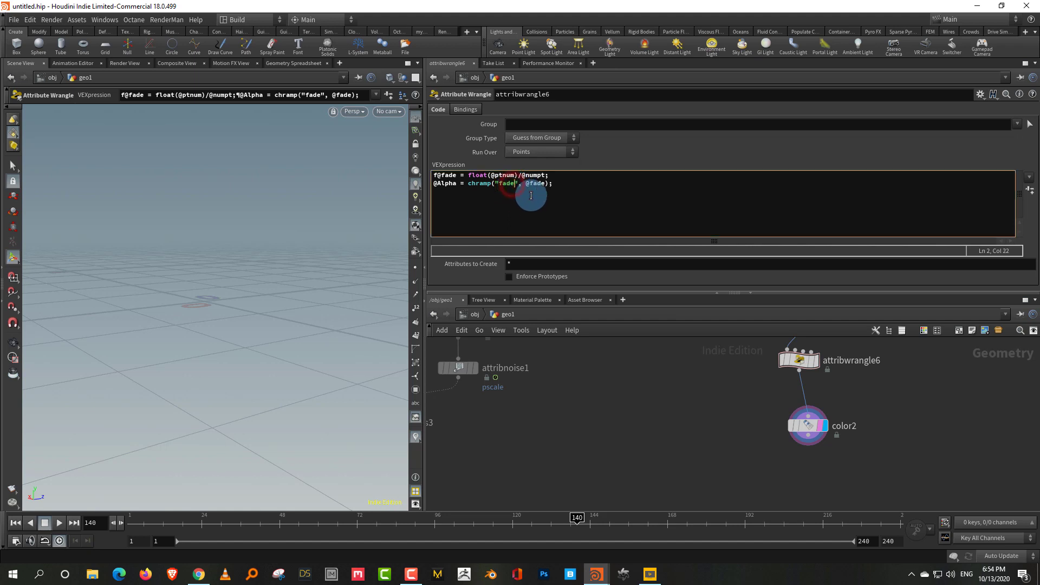
key("BackSpace")
key("BackSpace")
key("BackSpace")
key("BackSpace")
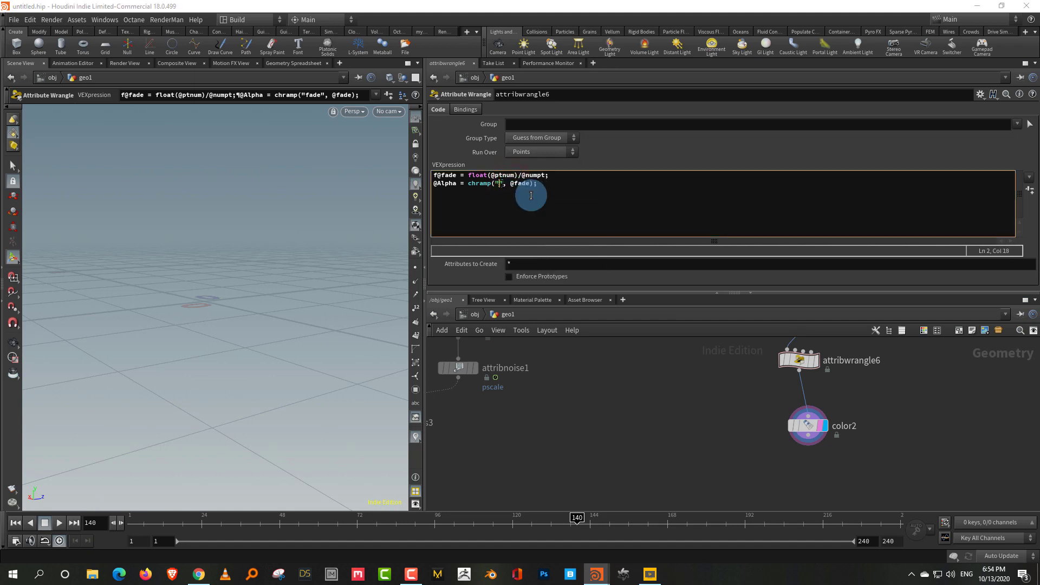
type("a")
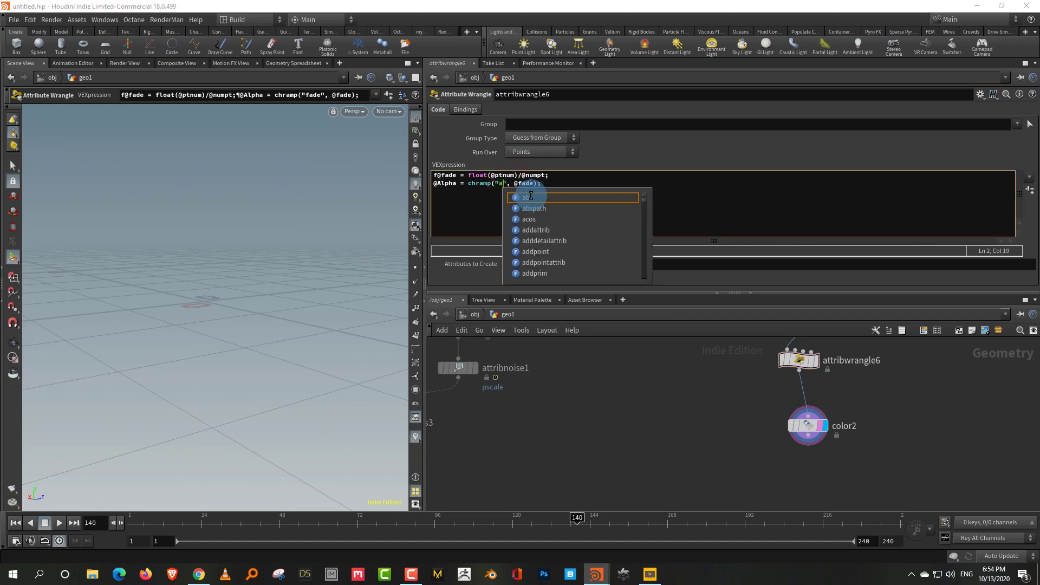
left_click(673, 401)
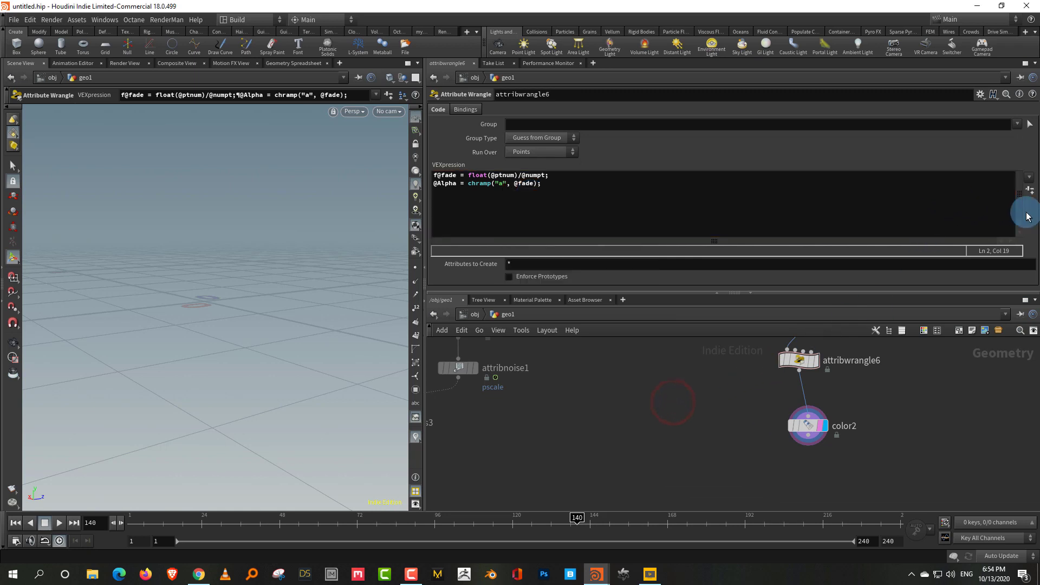
Step: Create the ramp parameter for channel a on attribwrangle6 and reverse the ramp
left_click_drag(978, 294, 991, 367)
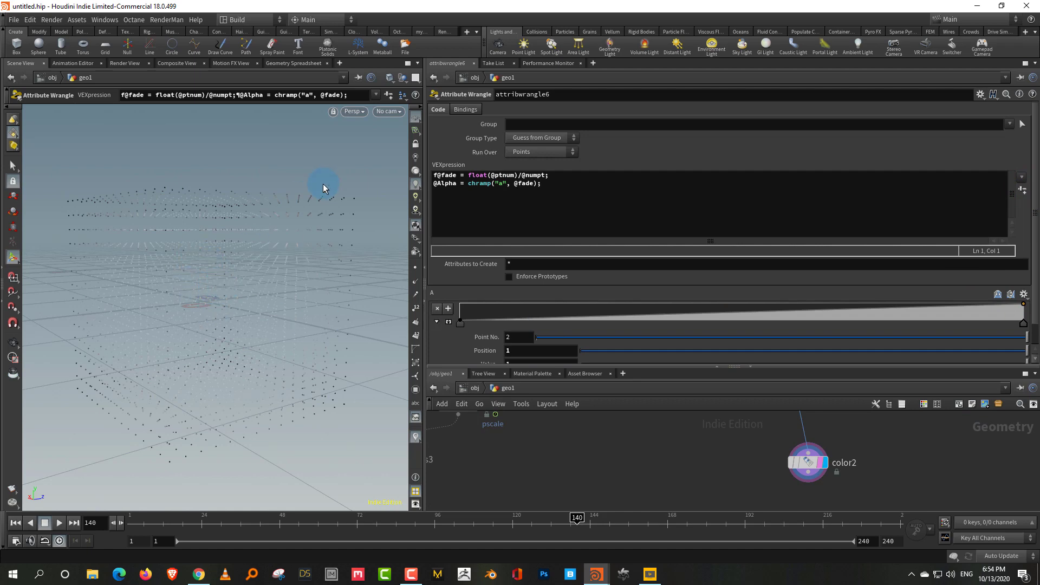
left_click(992, 294)
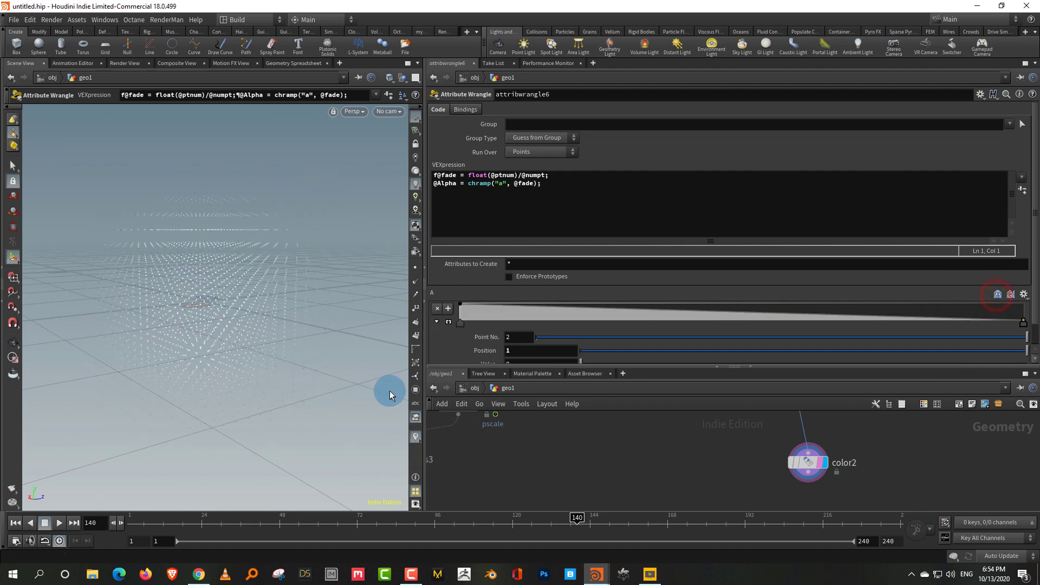
Step: Add two points to the channel a ramp of attribwrangle6, placing point 3 at position 0.632692 with value 0.433333
key("Escape")
mouse_move(298, 377)
left_mouse_down()
mouse_move(282, 358)
mouse_move(300, 376)
left_mouse_up()
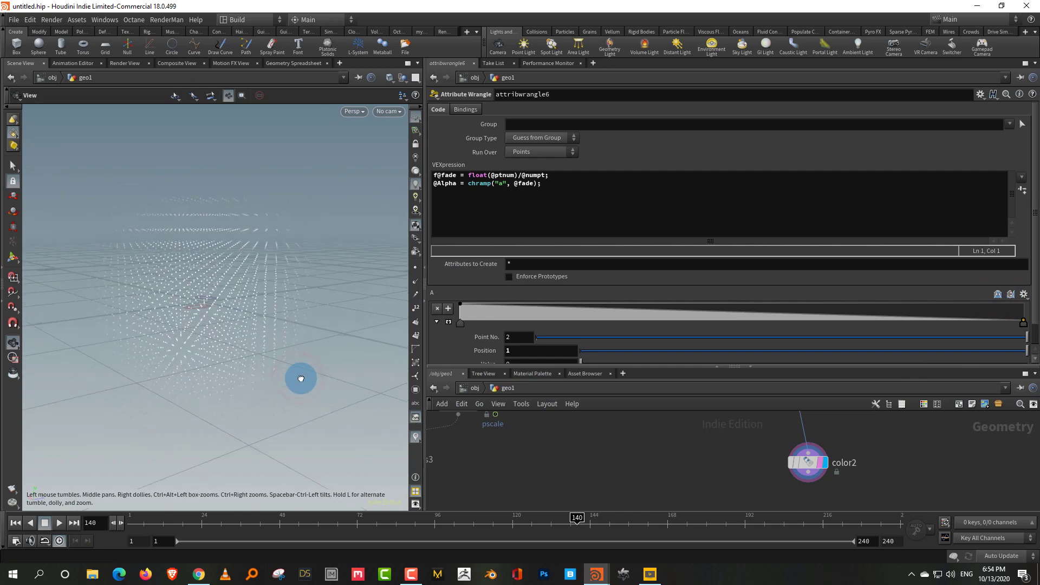
key("Return")
scroll(1031, 250, "down", 1)
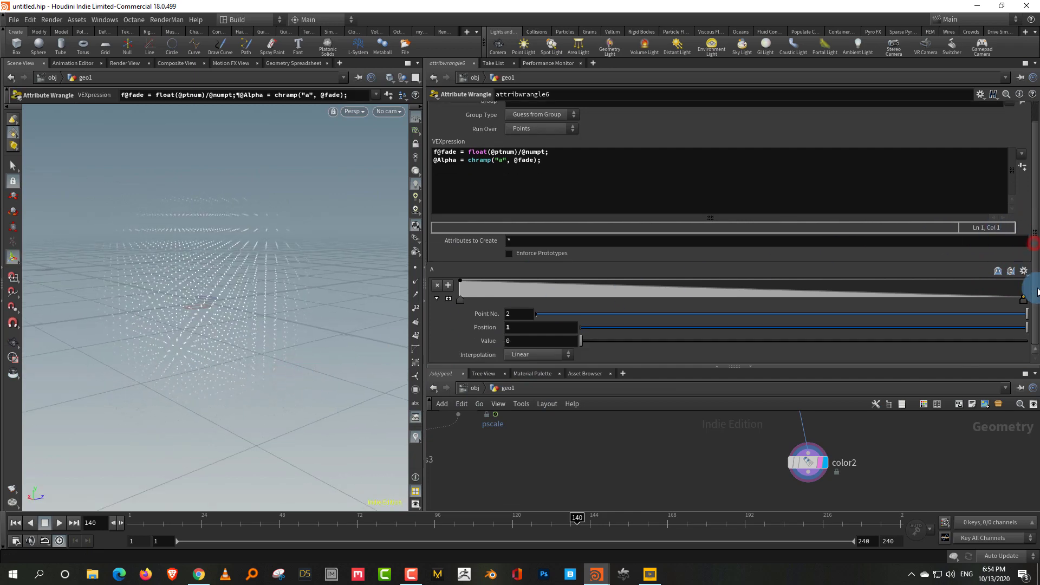
left_click(772, 290)
left_click_drag(770, 293, 760, 282)
left_click_drag(827, 288, 817, 288)
Step: Set the Y value of sort1's Proximity to Point location to -1.4
left_click_drag(773, 368, 775, 320)
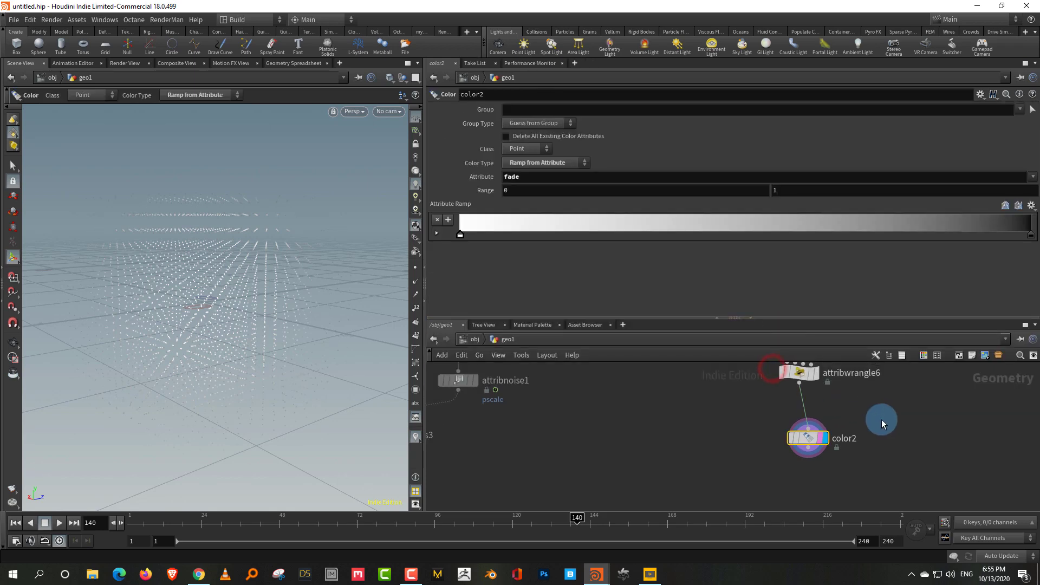
left_click(882, 426)
middle_click_drag(879, 400, 859, 509)
left_click(772, 442)
middle_click_drag(732, 126, 661, 152)
left_click(592, 418)
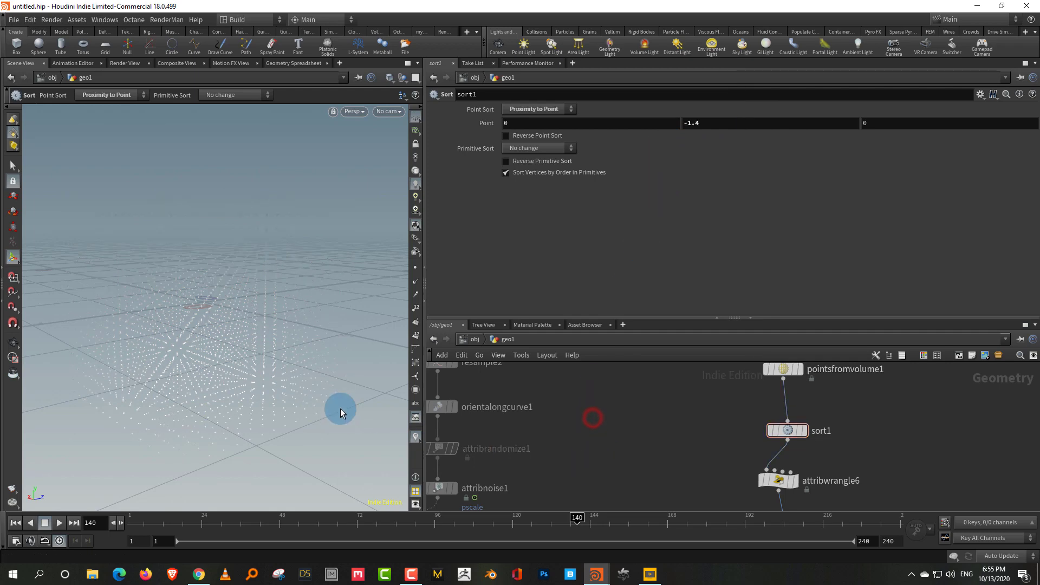
Step: Hide the reference grid in the viewport and inspect the point cloud's falloff
right_click_drag(296, 360, 280, 389, "alt")
left_click_drag(279, 389, 303, 374, "alt")
left_click(416, 117)
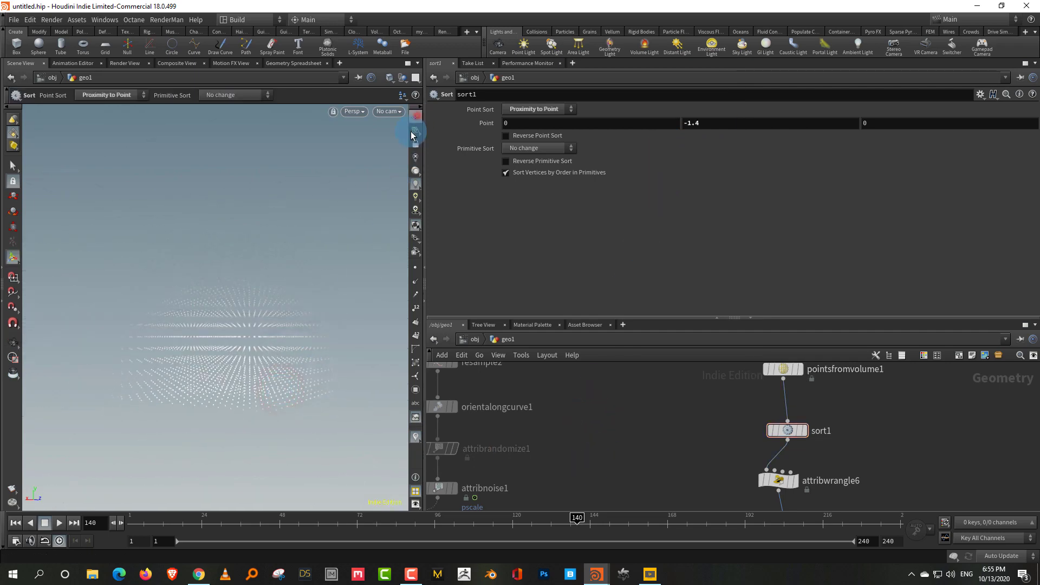
left_click_drag(302, 330, 282, 334, "alt")
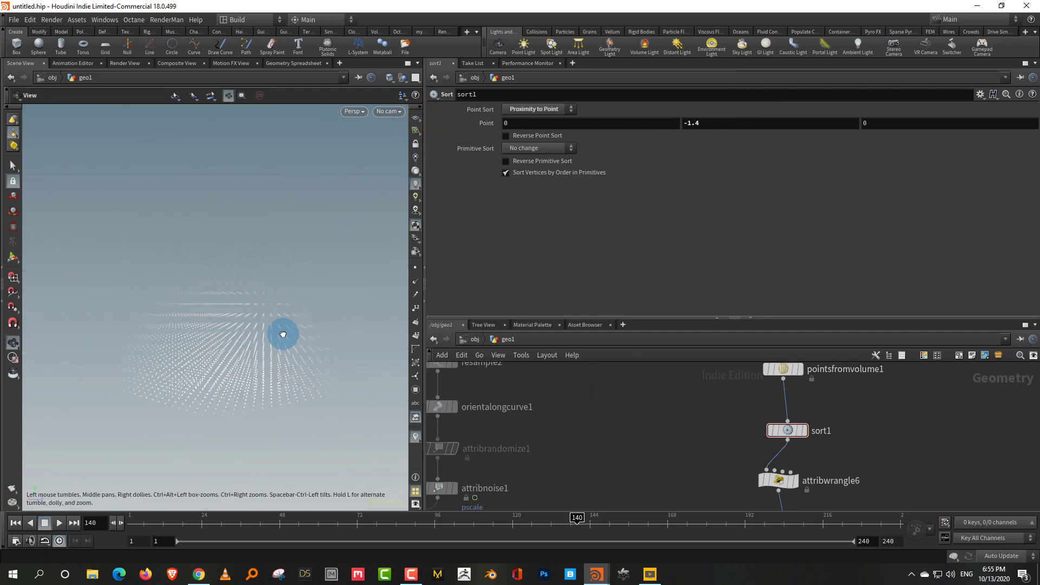
Step: Add a fourth point to the channel a ramp of attribwrangle6 at position 0.793269 with value 0
left_click_drag(862, 447, 825, 475)
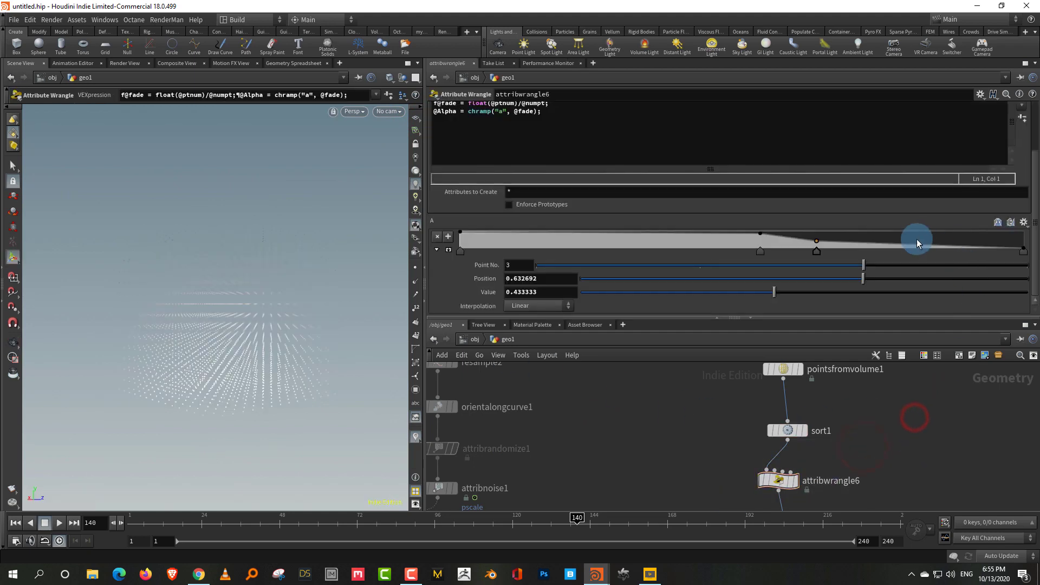
mouse_move(912, 248)
left_mouse_down()
mouse_move(905, 261)
mouse_move(941, 251)
mouse_move(889, 260)
mouse_move(907, 263)
left_mouse_up()
left_click_drag(244, 372, 273, 351, "alt")
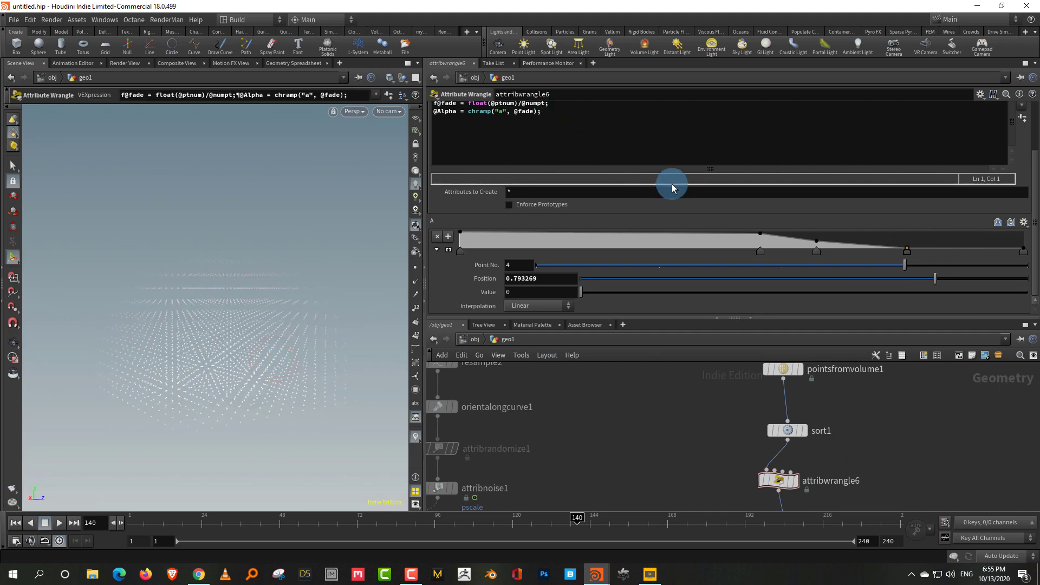
left_click_drag(959, 318, 964, 274)
left_click_drag(272, 345, 317, 364, "alt")
Step: Align the color2 node directly beneath attribwrangle6 in the network
middle_click_drag(917, 441, 883, 446)
scroll(883, 444, "down", 4)
left_click_drag(807, 487, 798, 410)
left_click(874, 405)
left_click_drag(830, 274, 830, 223)
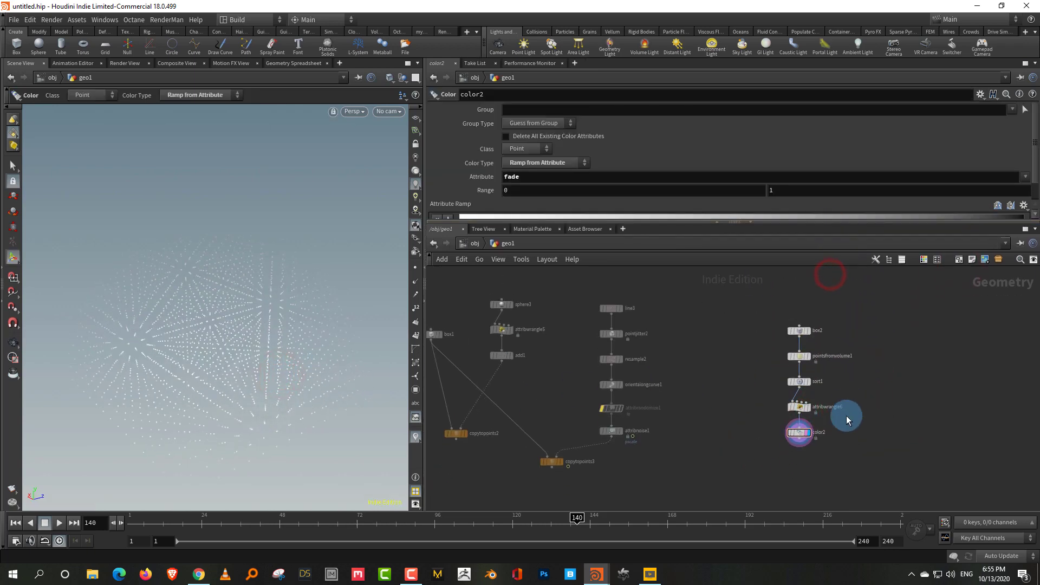
scroll(847, 413, "up", 2)
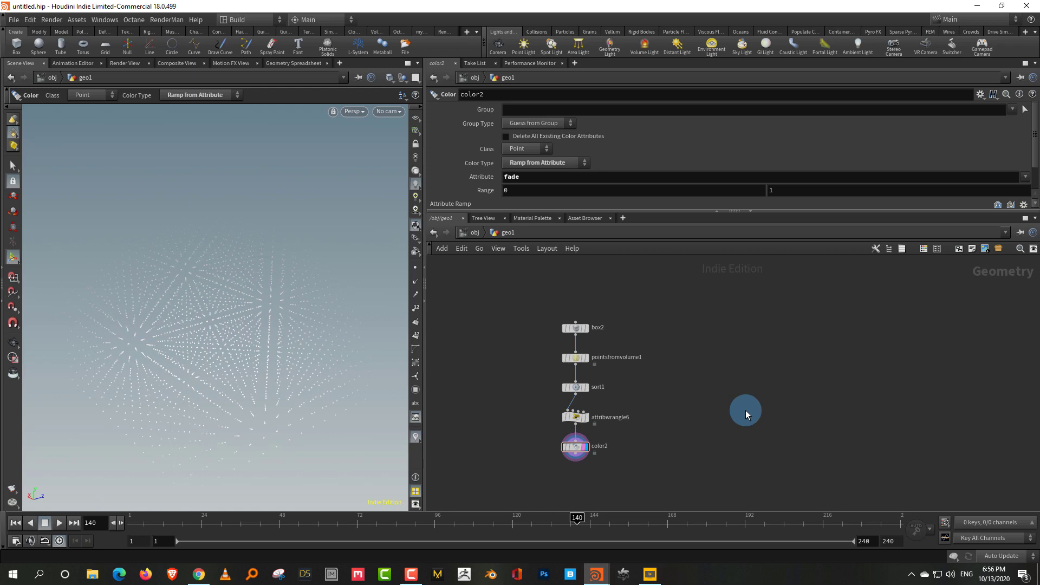
Step: Switch to the browser, view the Vimeo page for Group SOPs in Houdini 16, and return to Houdini
left_click(199, 574)
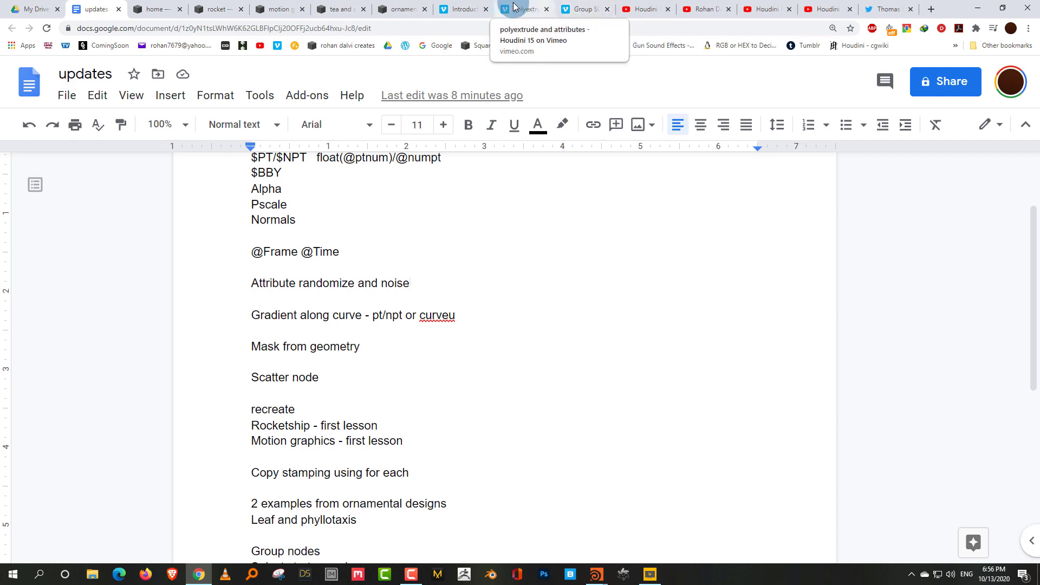
left_click(584, 9)
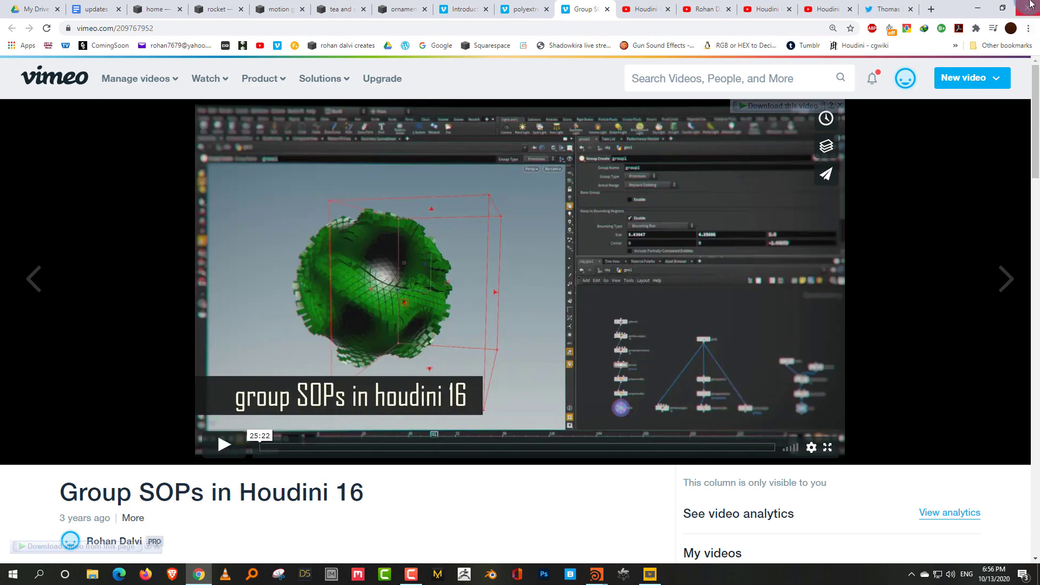
left_click(977, 8)
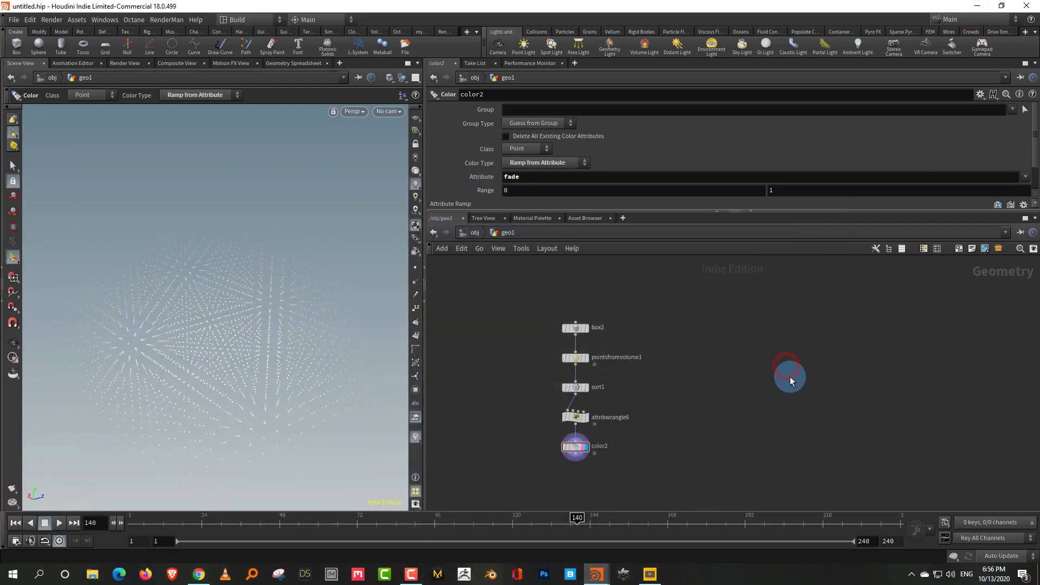
Step: Add a standalone Delete node to the network beside the box2 chain
key("Tab")
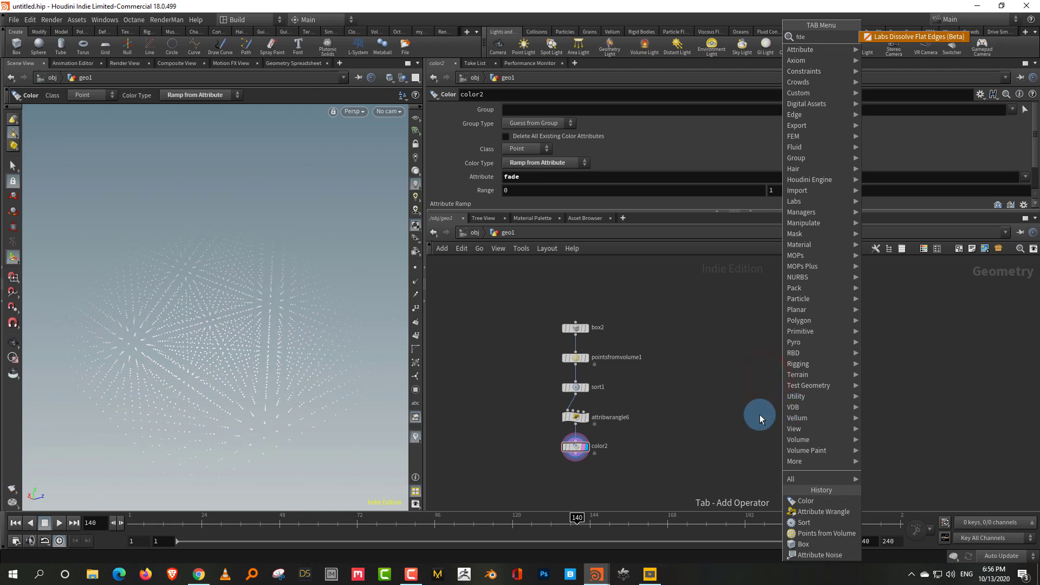
left_click(743, 395)
key("Tab")
left_click_drag(892, 304, 838, 344)
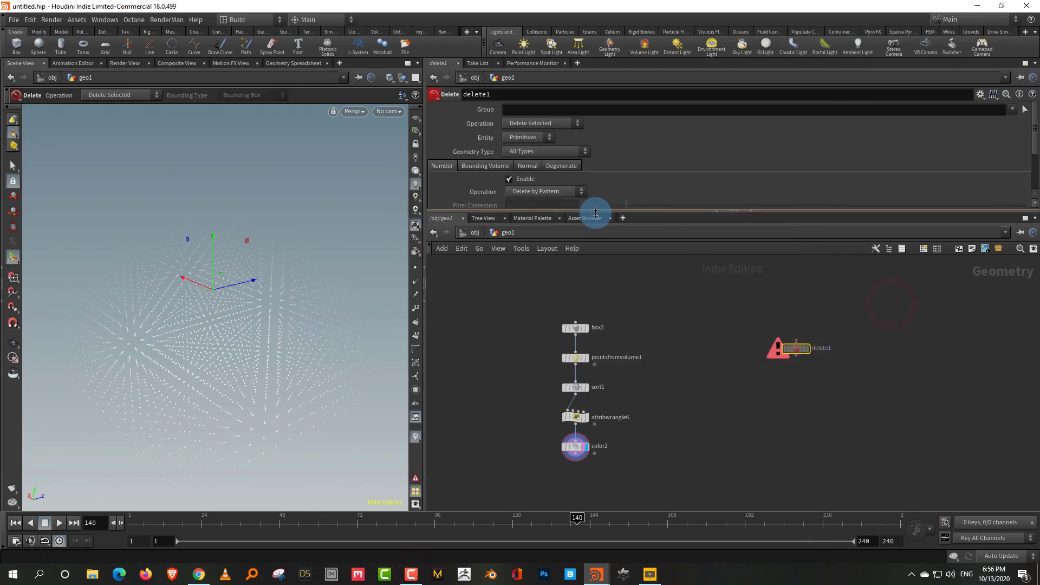
Step: Examine the Number, Bounding Volume and Normal options of the Delete node
left_click_drag(594, 212, 581, 332)
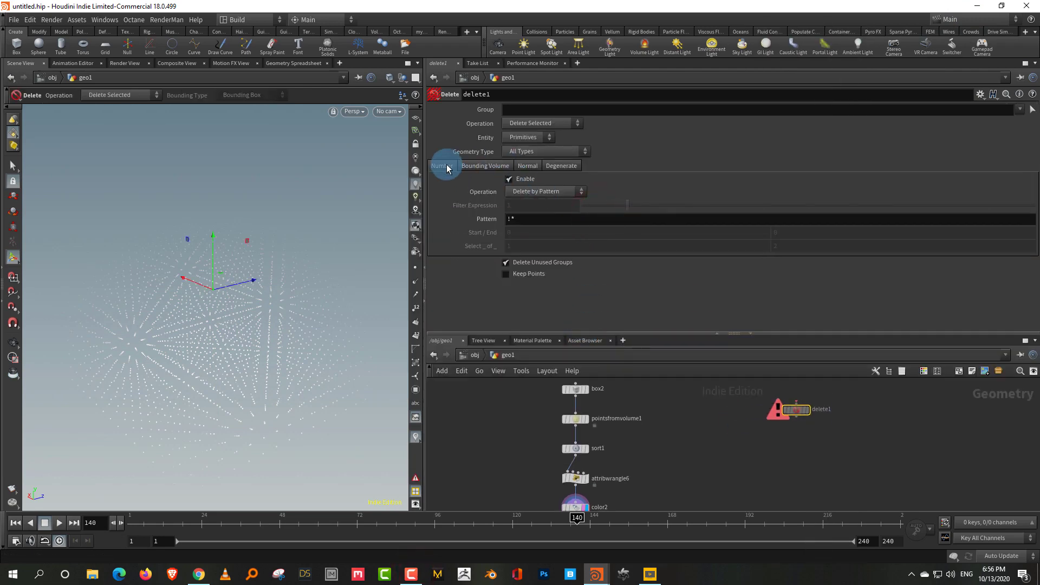
left_click(488, 167)
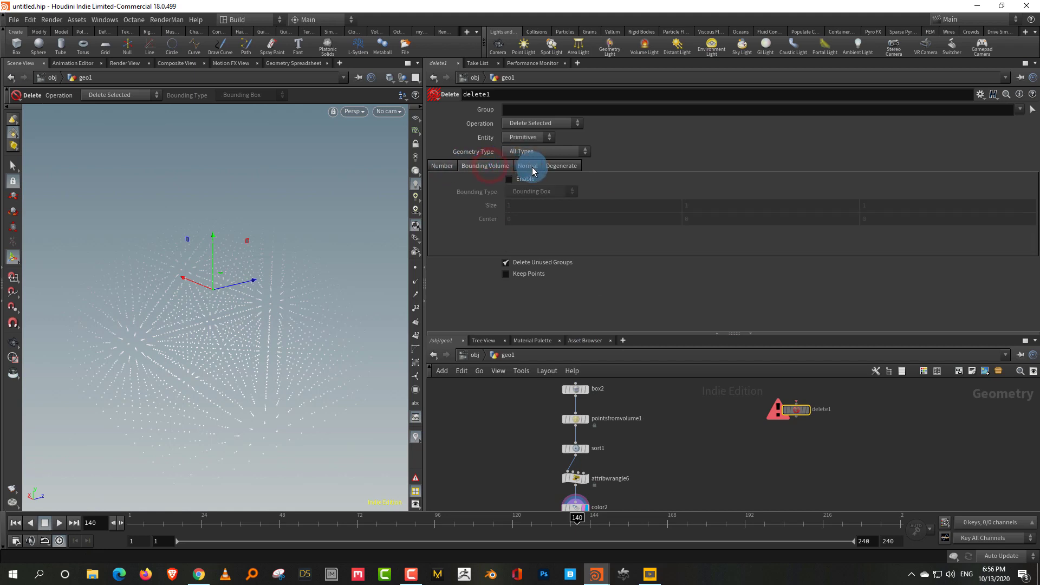
left_click(529, 166)
left_click(527, 167)
left_click(485, 167)
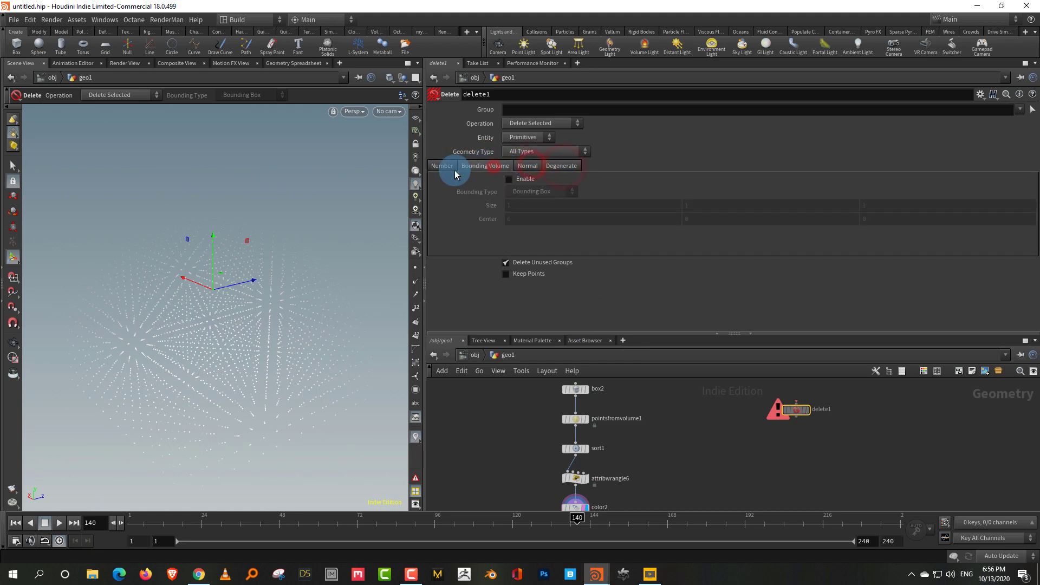
left_click(443, 167)
left_click(485, 167)
left_click(529, 166)
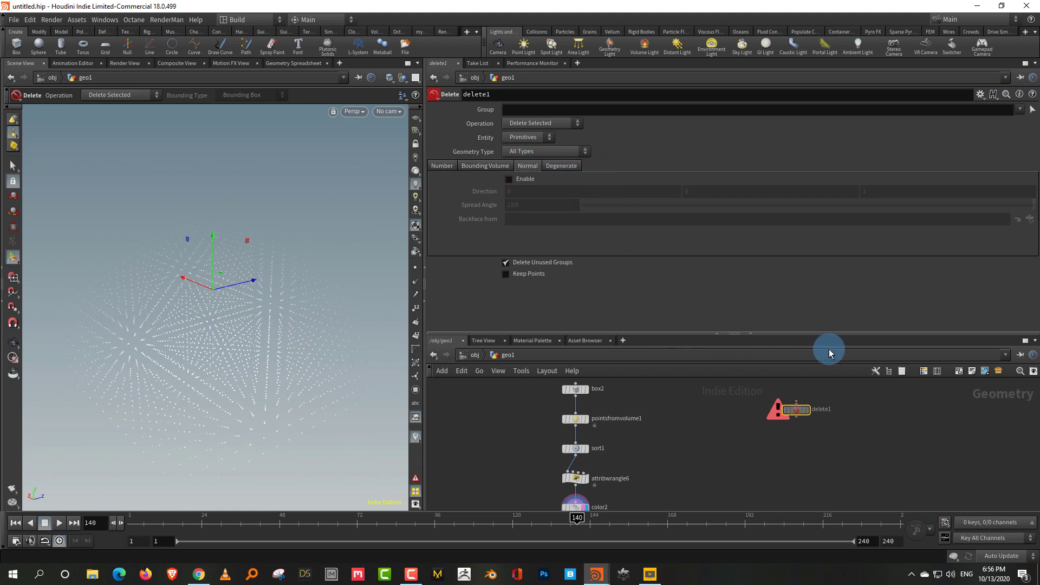
Step: Remove the Delete node from the network
left_click_drag(820, 332, 821, 265)
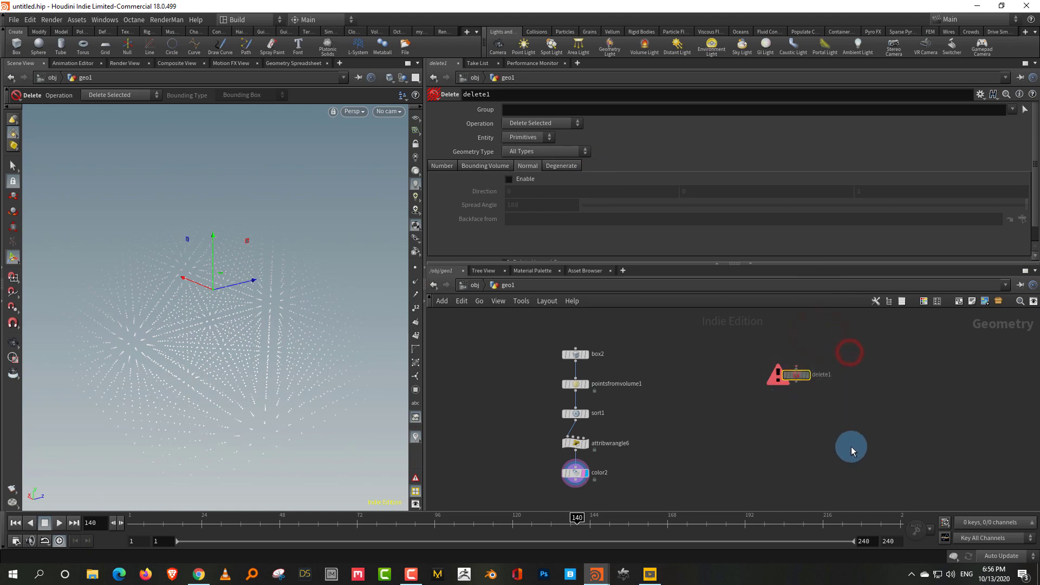
key("Delete")
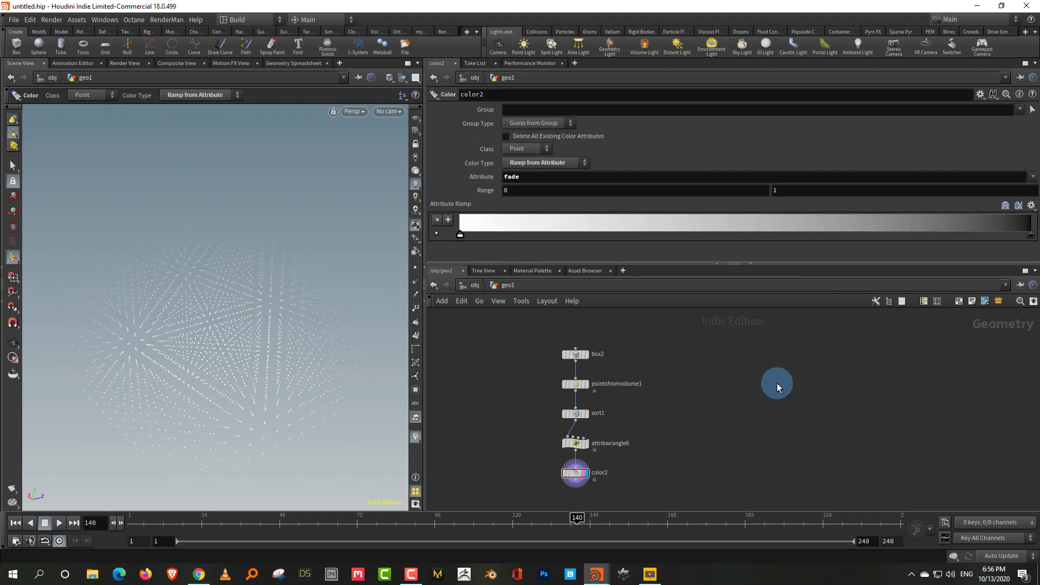
scroll(761, 423, "up", 2)
middle_click_drag(766, 415, 764, 396)
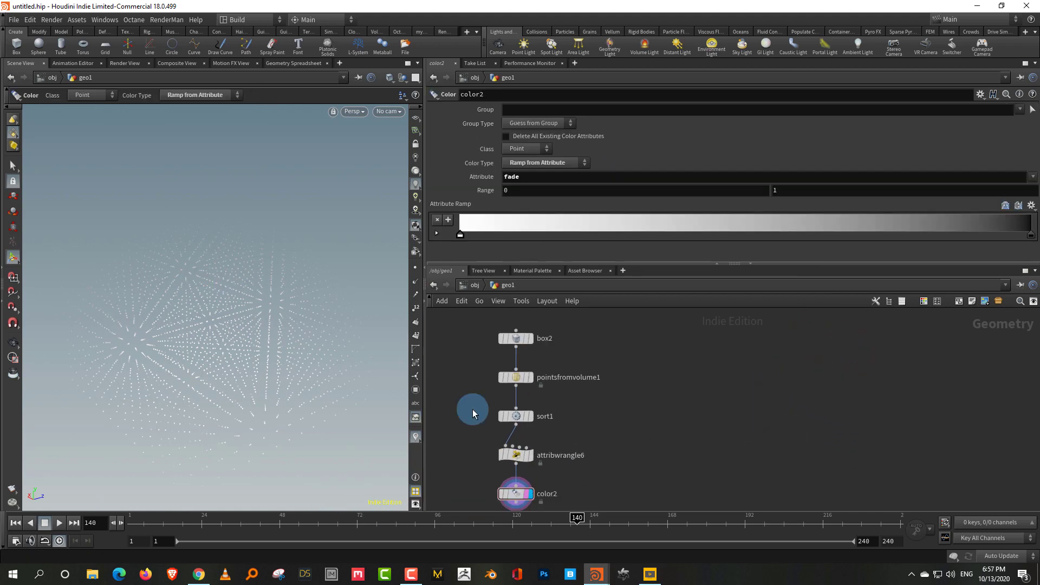
left_click_drag(824, 264, 823, 242)
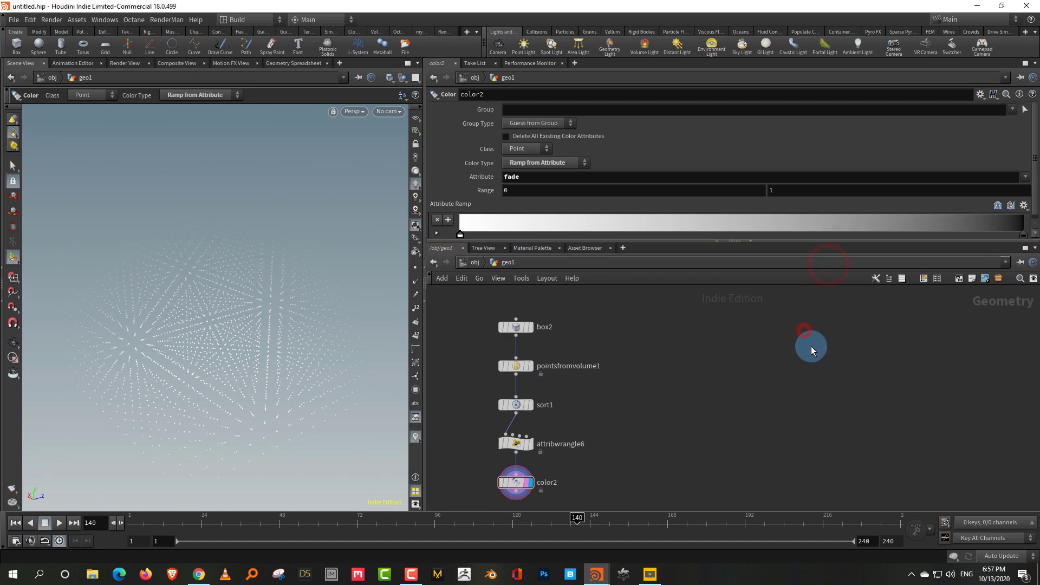
Step: Check the Group SOPs video page in the browser again and return to Houdini
key("Tab")
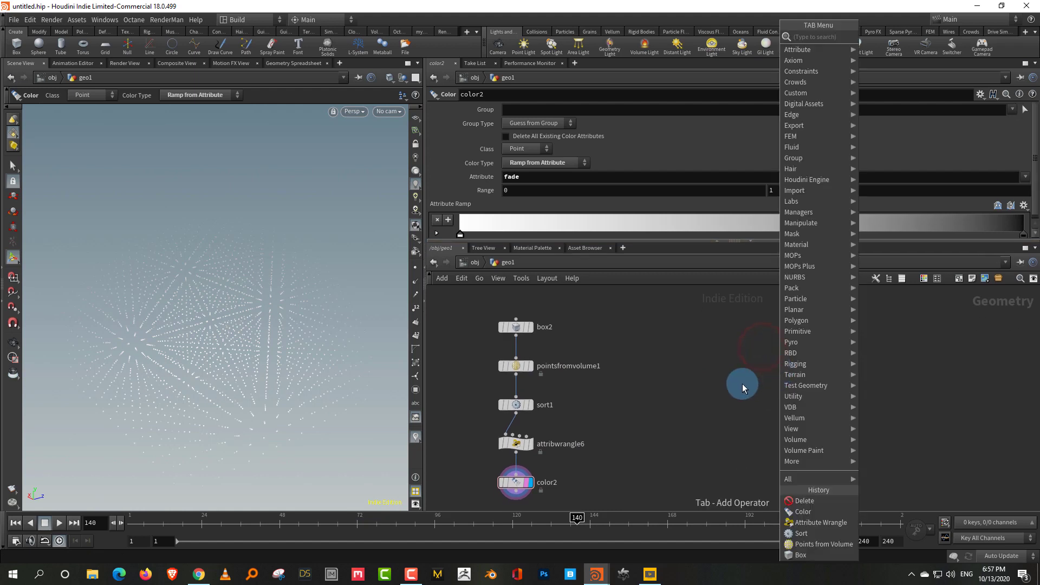
left_click(739, 384)
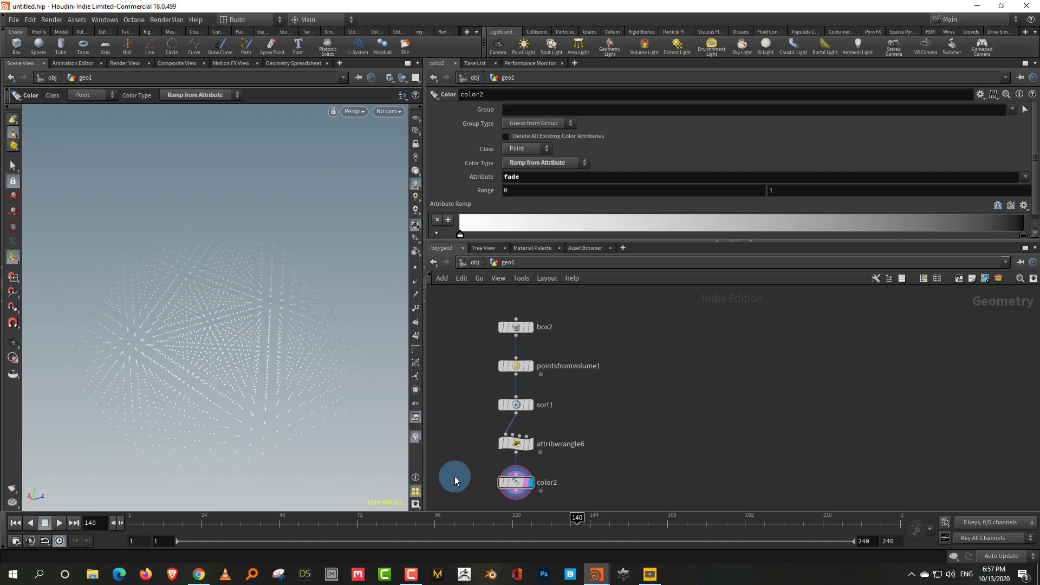
left_click(198, 574)
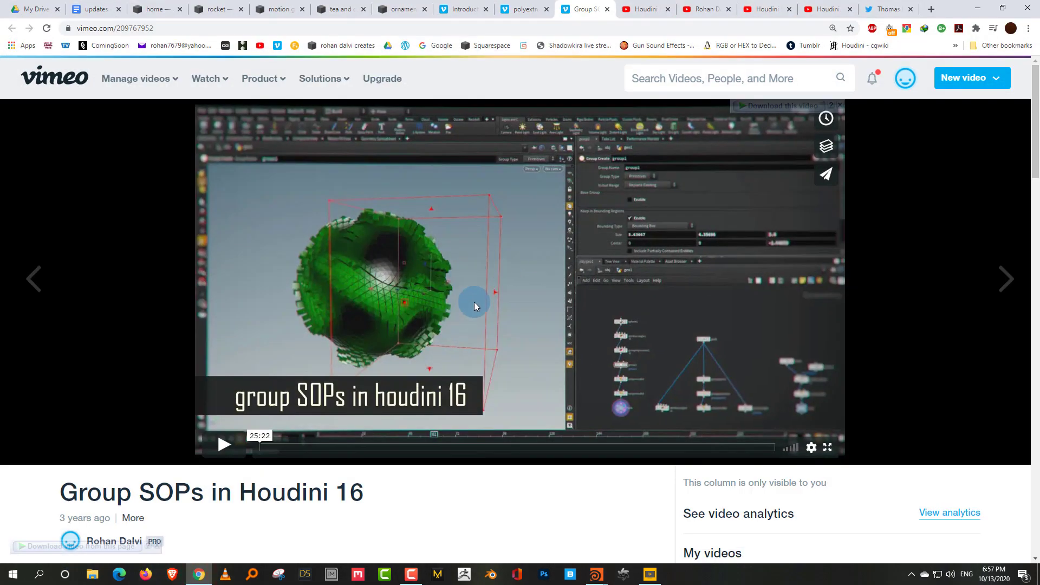
left_click(978, 8)
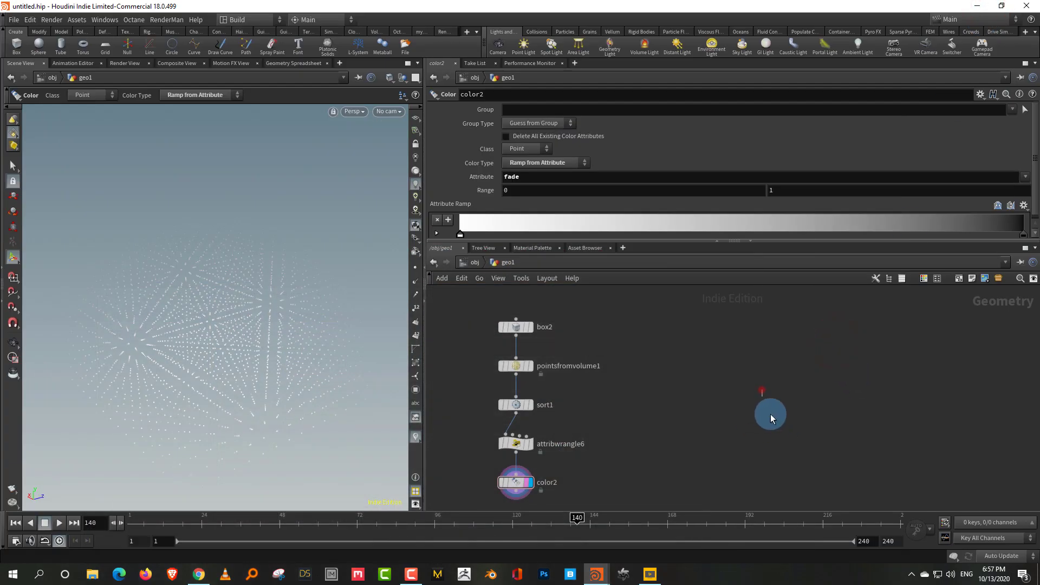
Step: Add a Line node beside the box2 chain and make it the displayed node
key("Tab")
type("li")
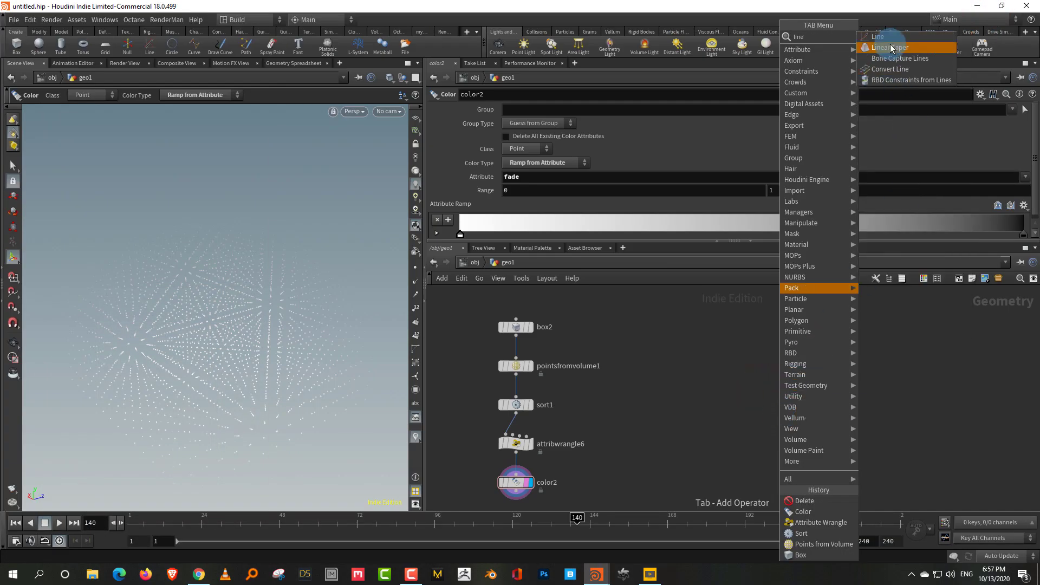
left_click(891, 37)
left_click(804, 383)
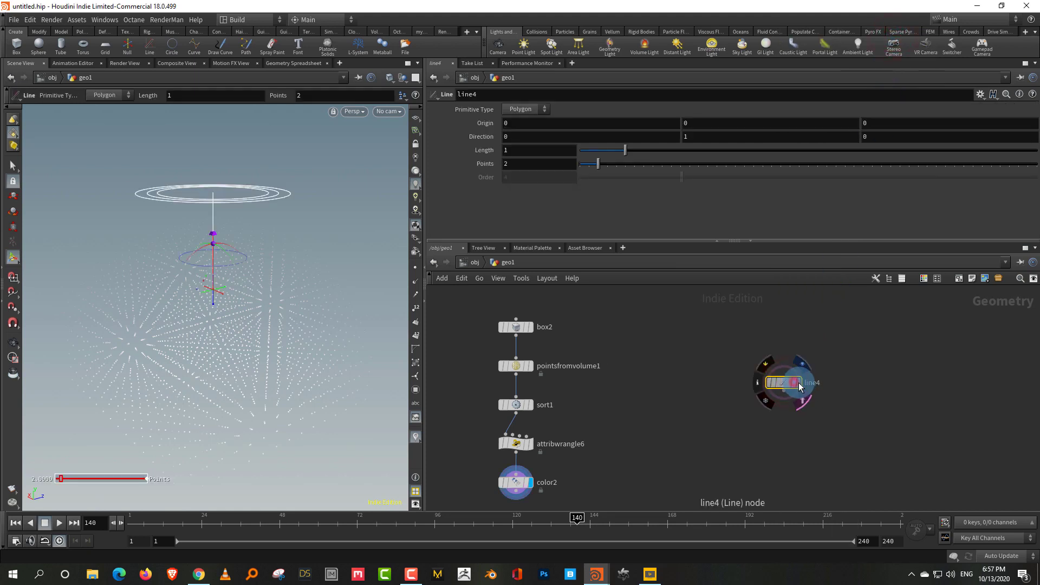
left_click(798, 382)
Step: Set the line's length to 2.23 with 10 points and turn on point display in the viewport
left_click_drag(598, 164, 644, 164)
left_click_drag(625, 150, 680, 150)
left_click_drag(652, 165, 671, 164)
left_click(415, 267)
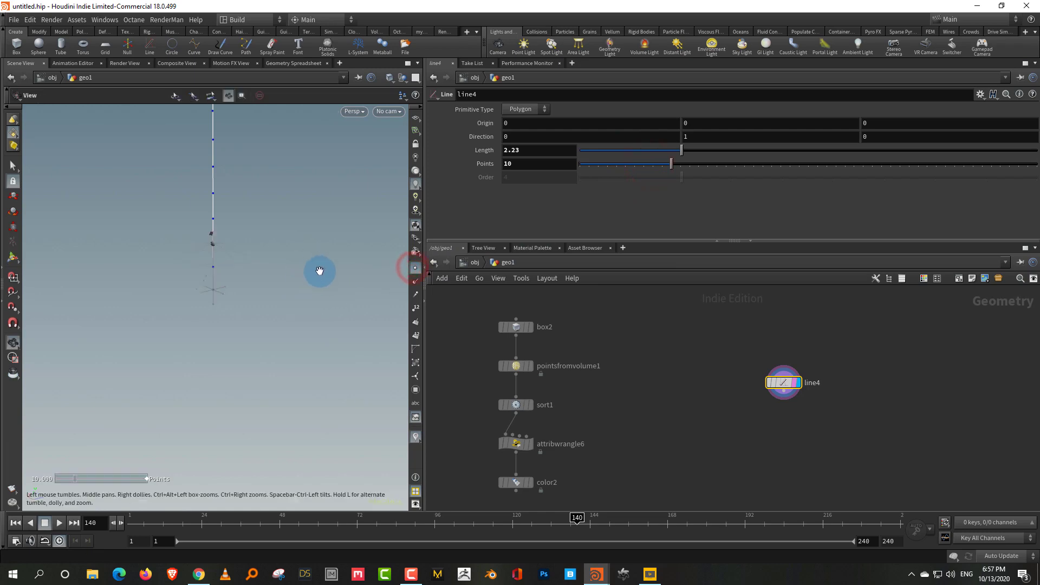
right_click_drag(308, 290, 289, 325, "alt")
middle_click_drag(267, 244, 255, 304, "alt")
right_click_drag(257, 281, 245, 208, "alt")
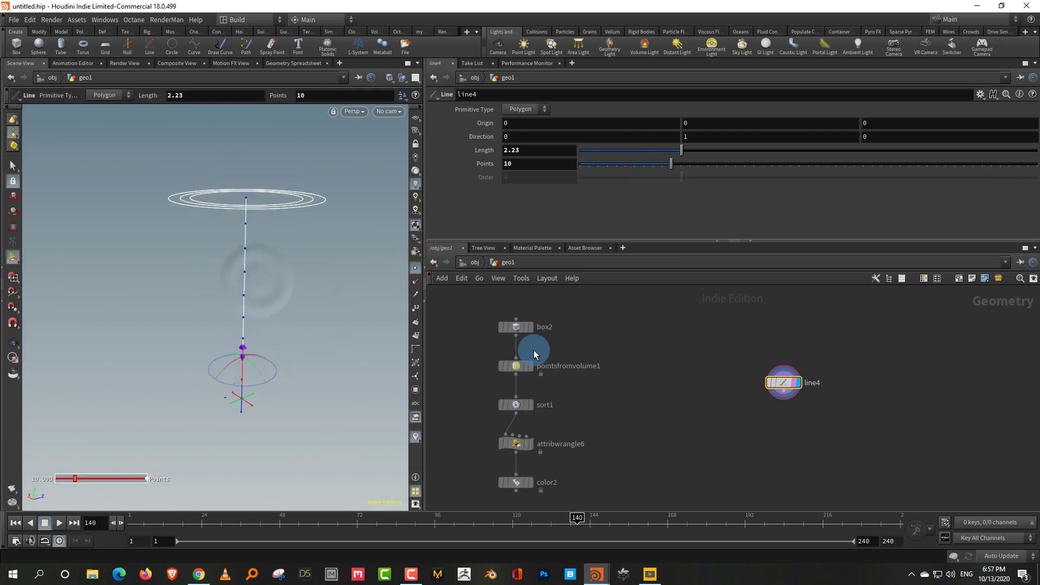
Step: Add a Group by Range node below line4
left_click(787, 446)
right_click_drag(762, 437, 782, 418)
left_click(783, 417)
key("Tab")
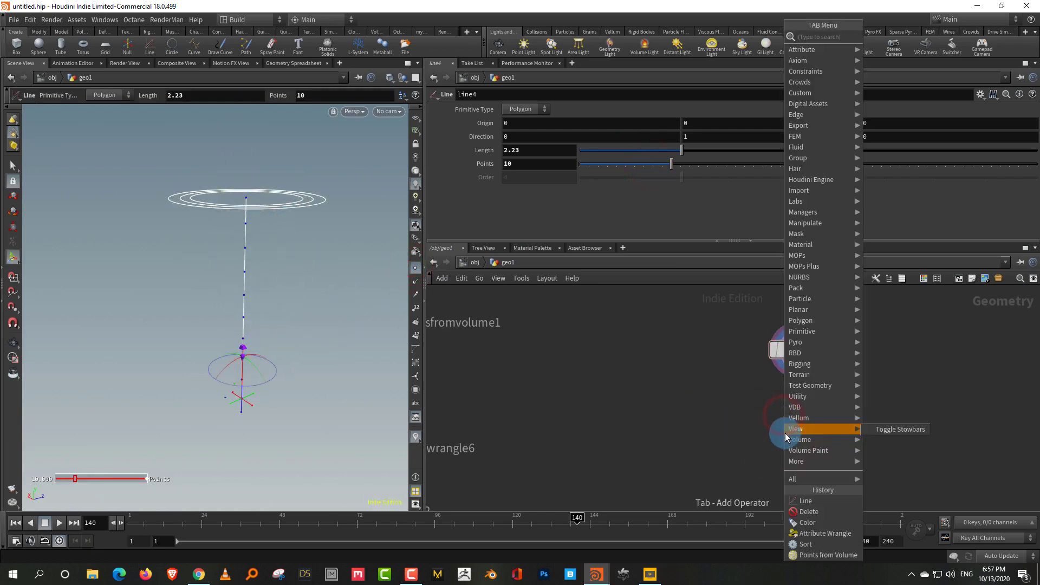
type("group")
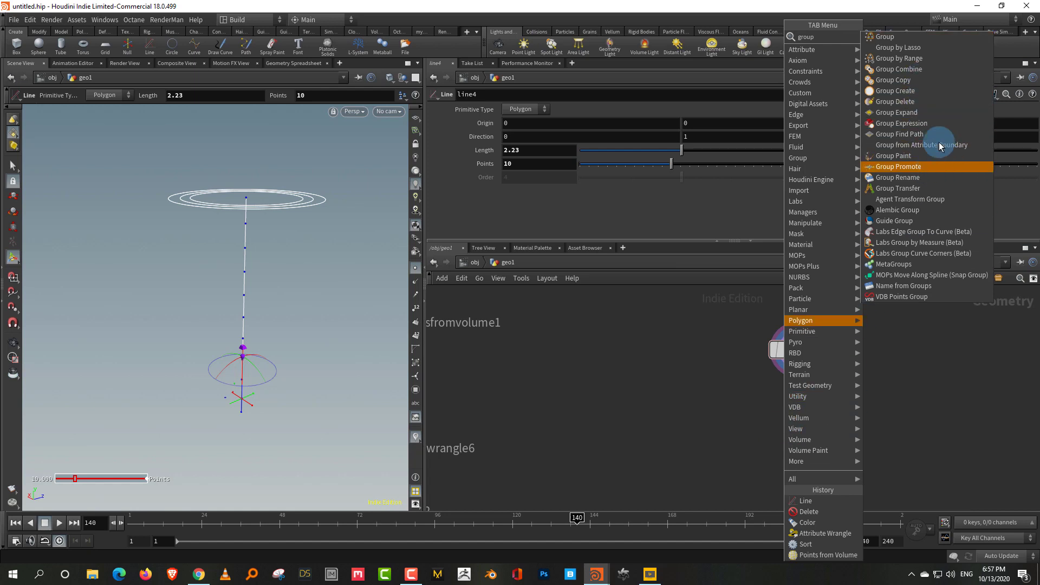
left_click(934, 58)
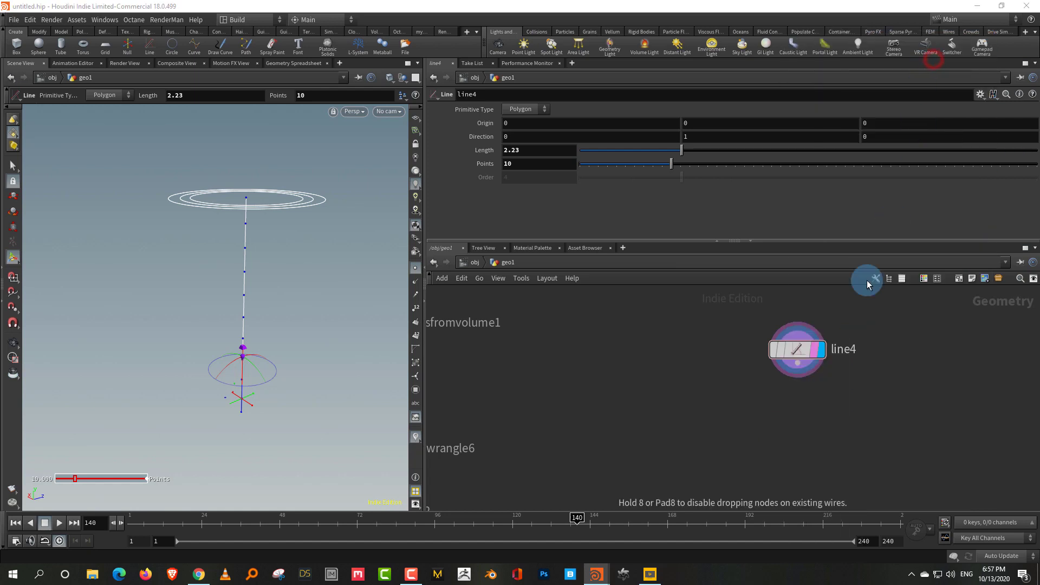
left_click(806, 449)
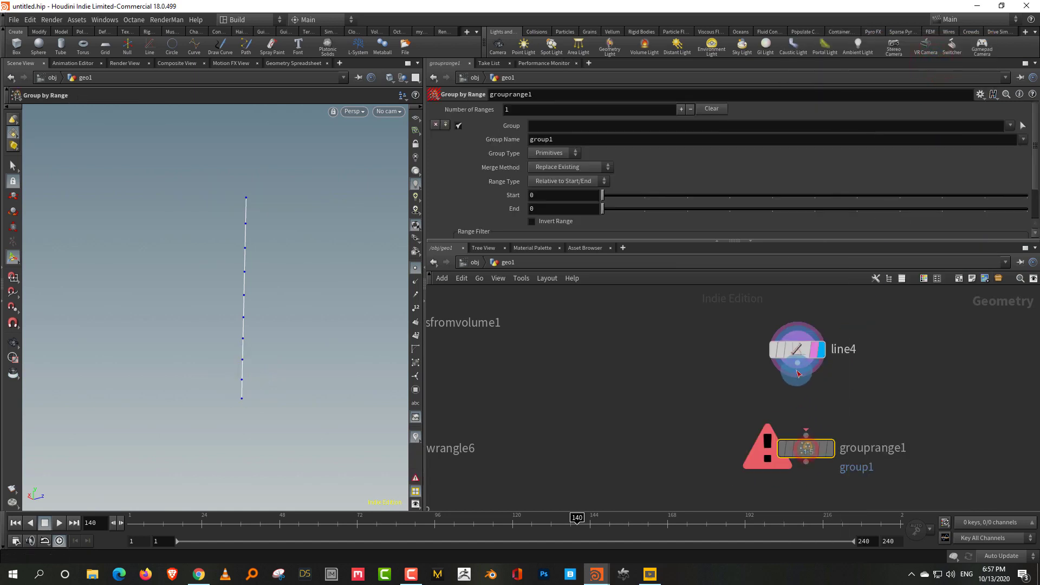
Step: Feed line4 into the Group by Range node, display it and set its group type to Points
left_click(826, 454)
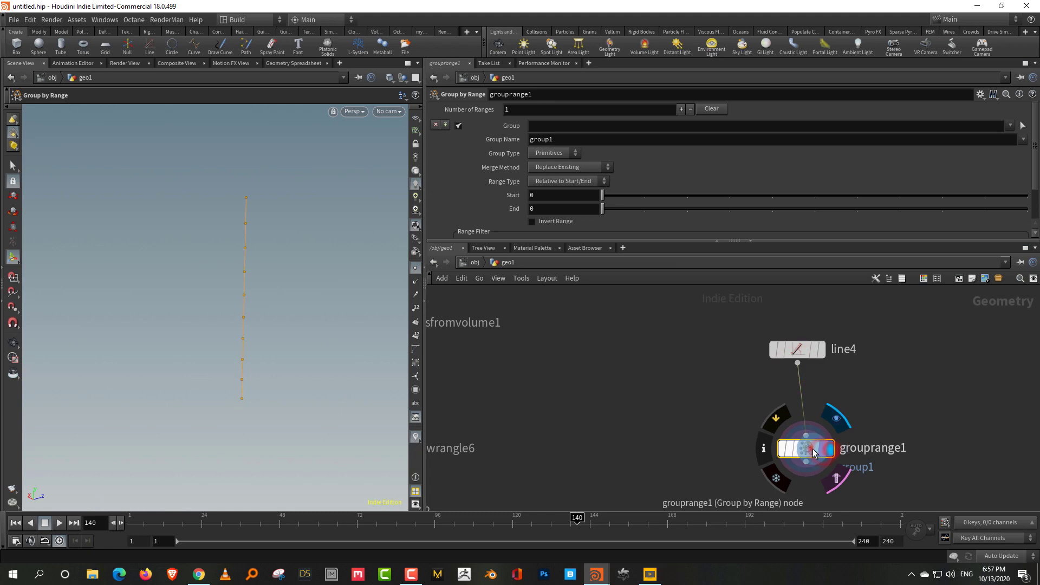
left_click(594, 247)
left_click(442, 247)
left_click(524, 241)
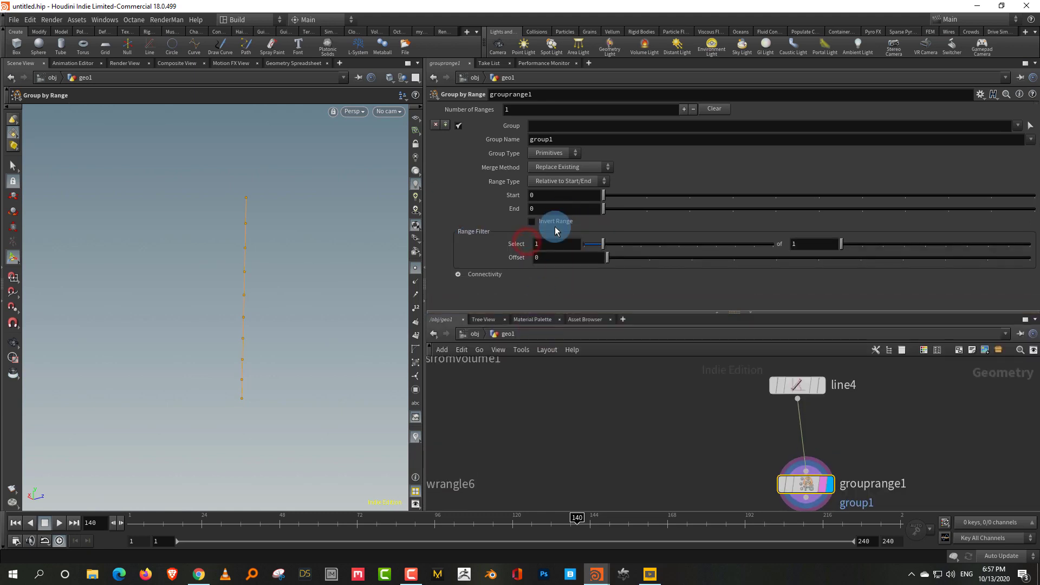
left_click(557, 165)
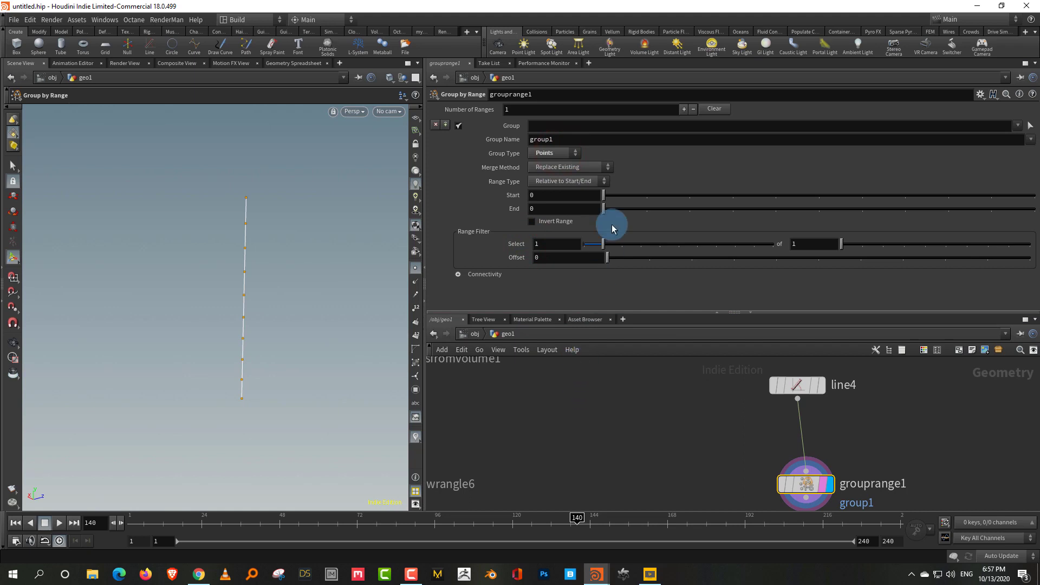
Step: Try a range start of 1 with Invert Range on, then restore start 0 and turn inversion off
left_click(644, 198)
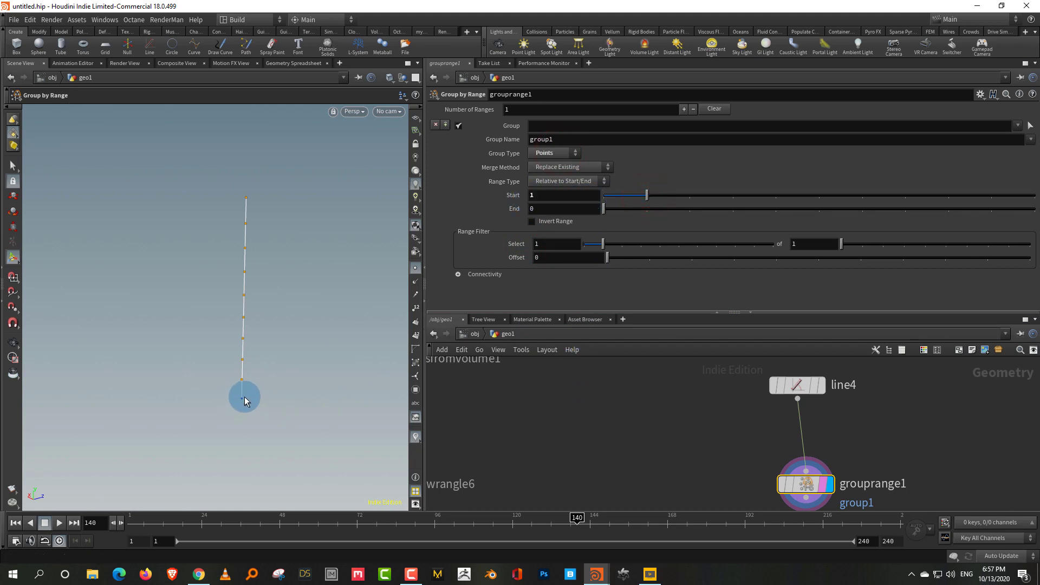
left_click(558, 223)
left_click_drag(647, 195, 594, 196)
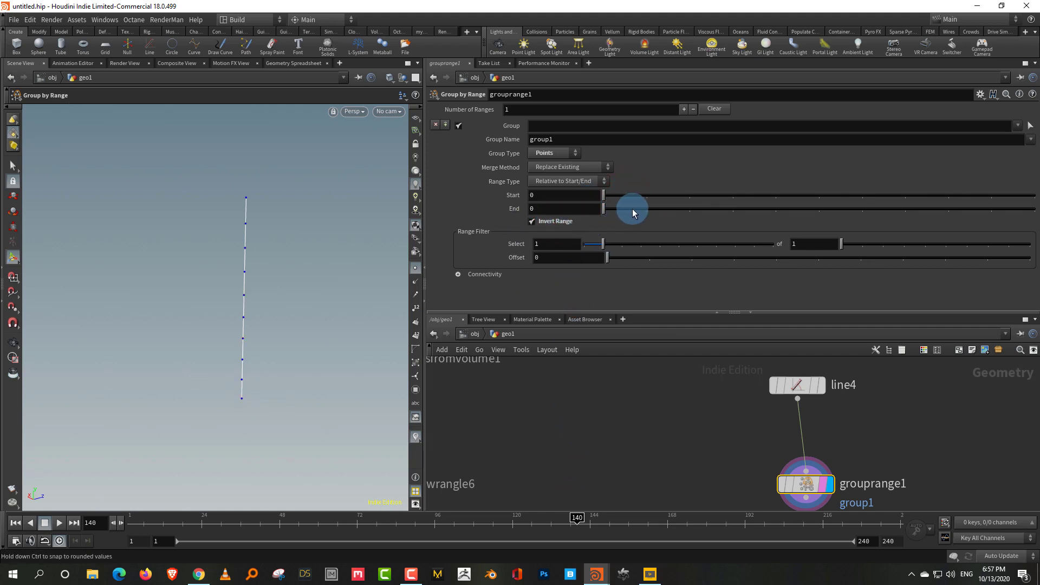
left_click(563, 222)
Step: Set the range's start and end to 1 and turn on Invert Range
left_click_drag(644, 213, 639, 213)
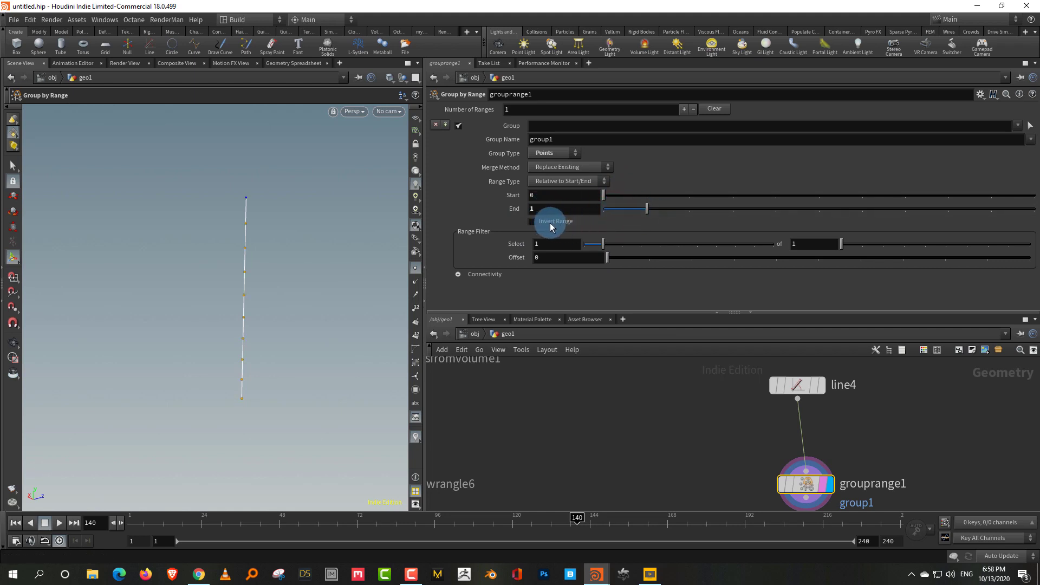
left_click(570, 226)
left_click(649, 199)
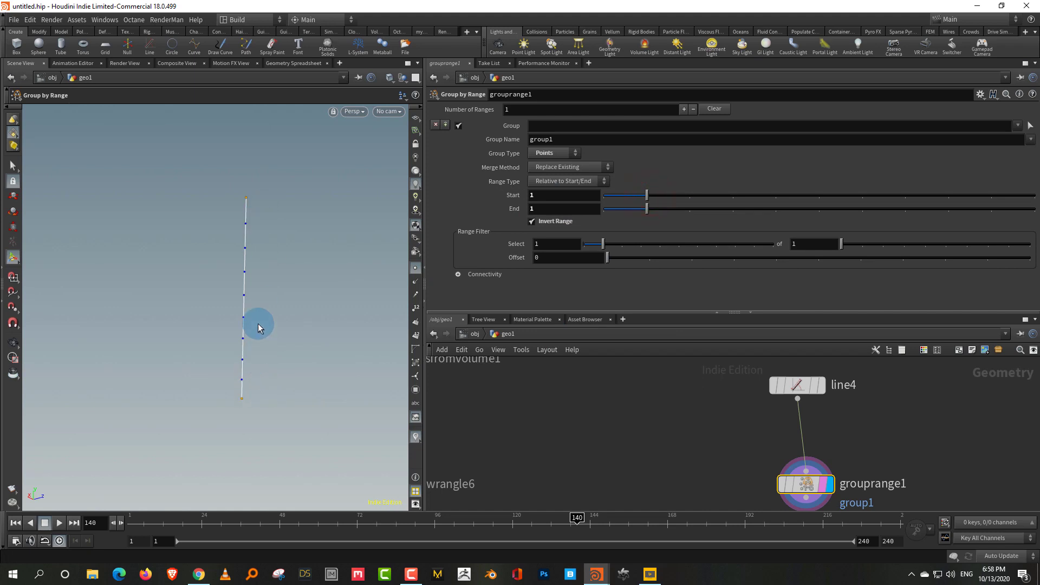
Step: Try a range start and end of 2, return both to 1 and turn off Invert Range
left_click(696, 196)
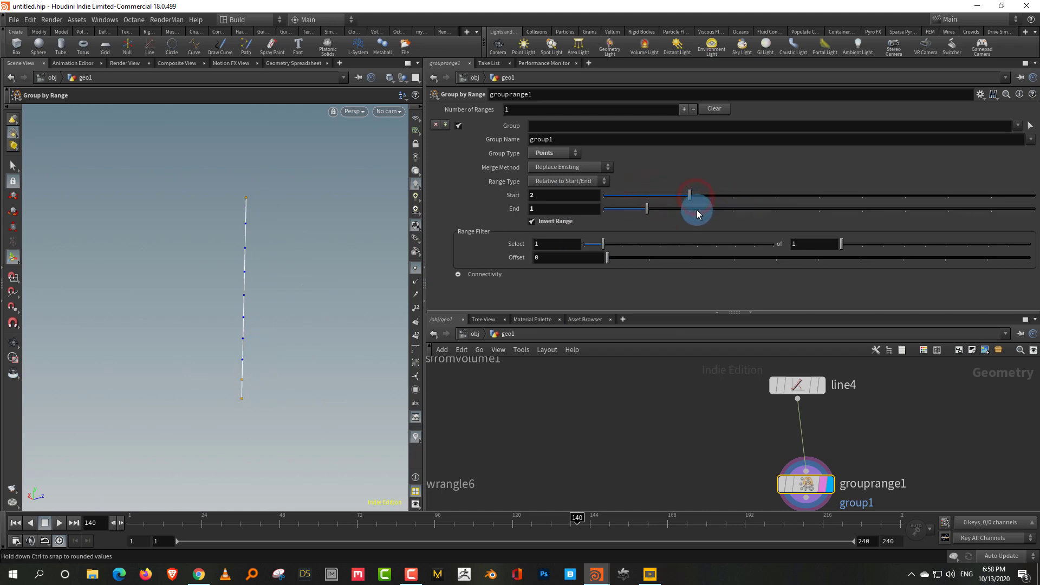
left_click(697, 211)
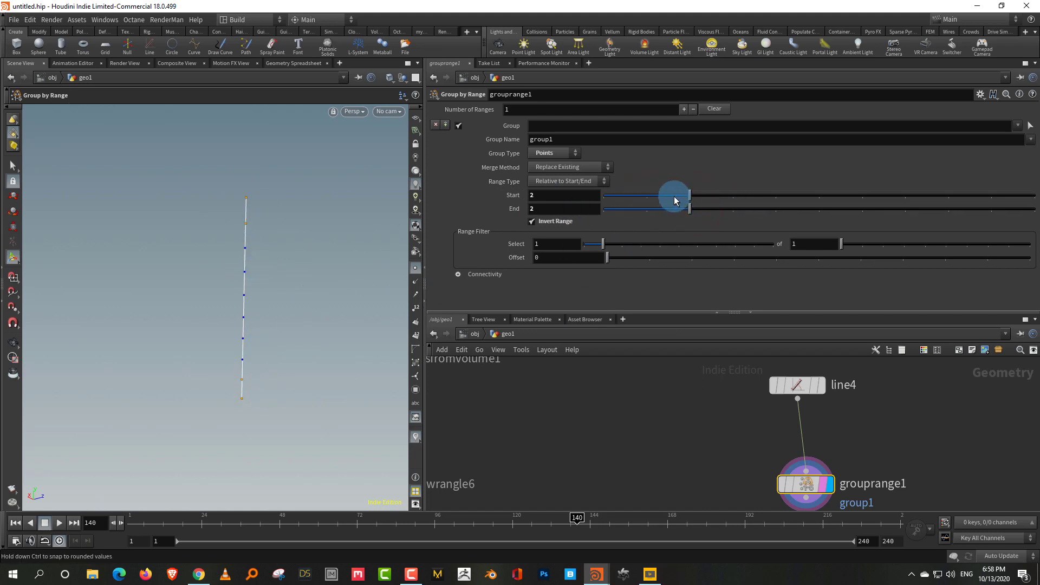
left_click_drag(674, 200, 649, 198)
left_click(648, 208)
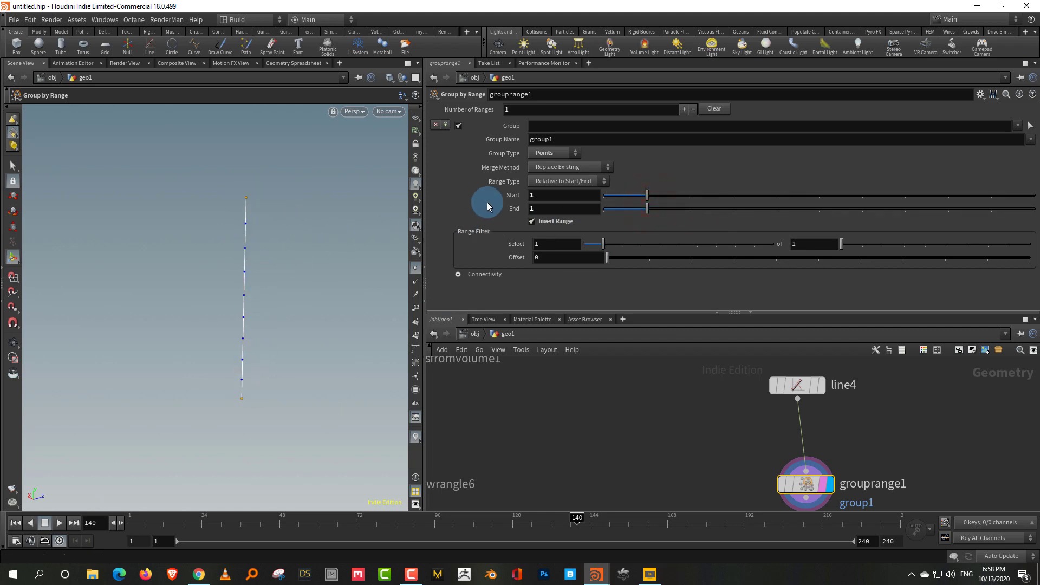
left_click(554, 221)
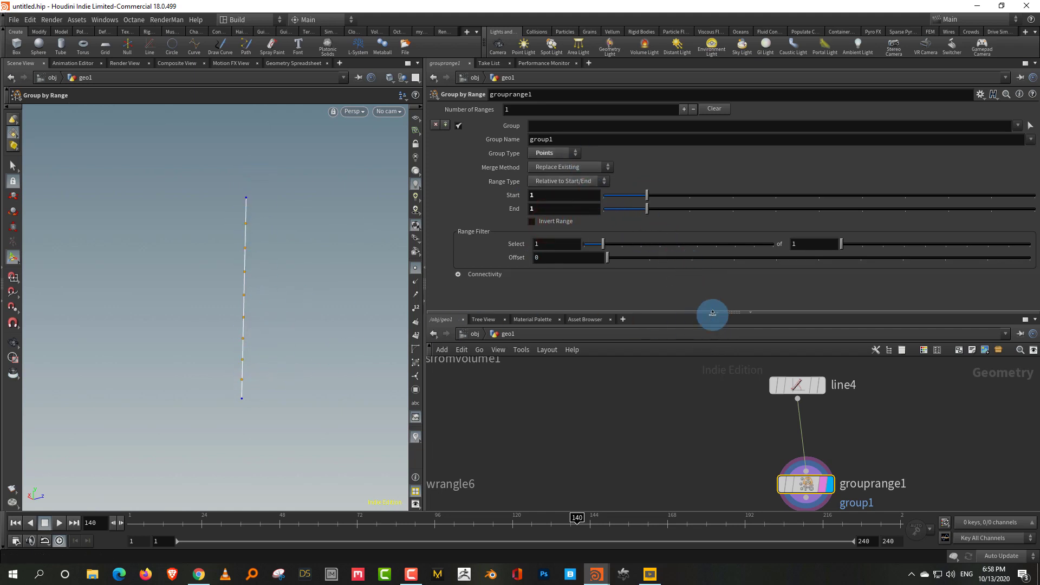
left_click_drag(694, 313, 694, 237)
left_click_drag(794, 416, 749, 429)
middle_click_drag(862, 375, 757, 378)
left_click(815, 367)
key("Tab")
type("group")
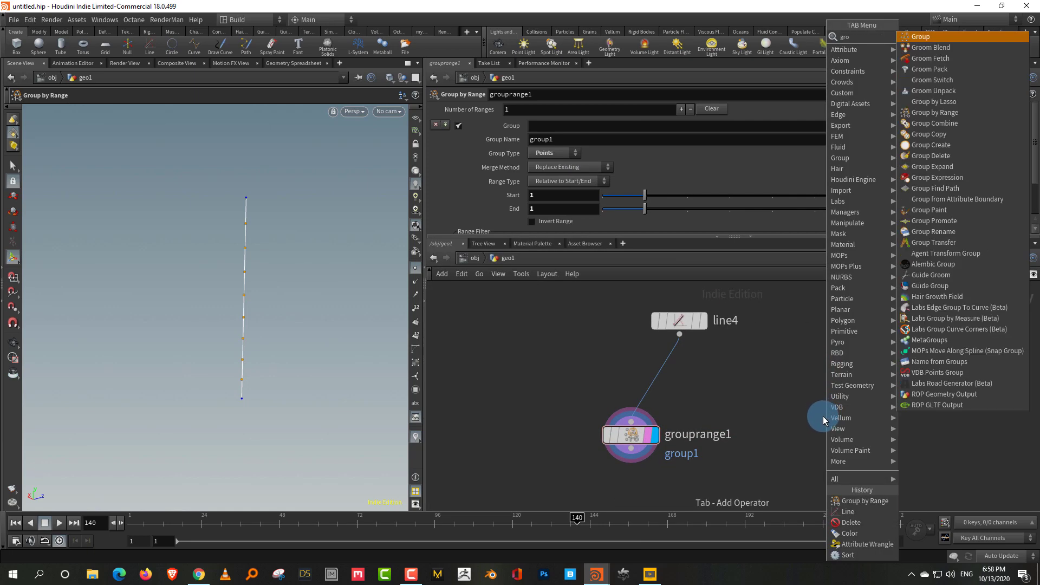
left_click(929, 39)
left_click(859, 376)
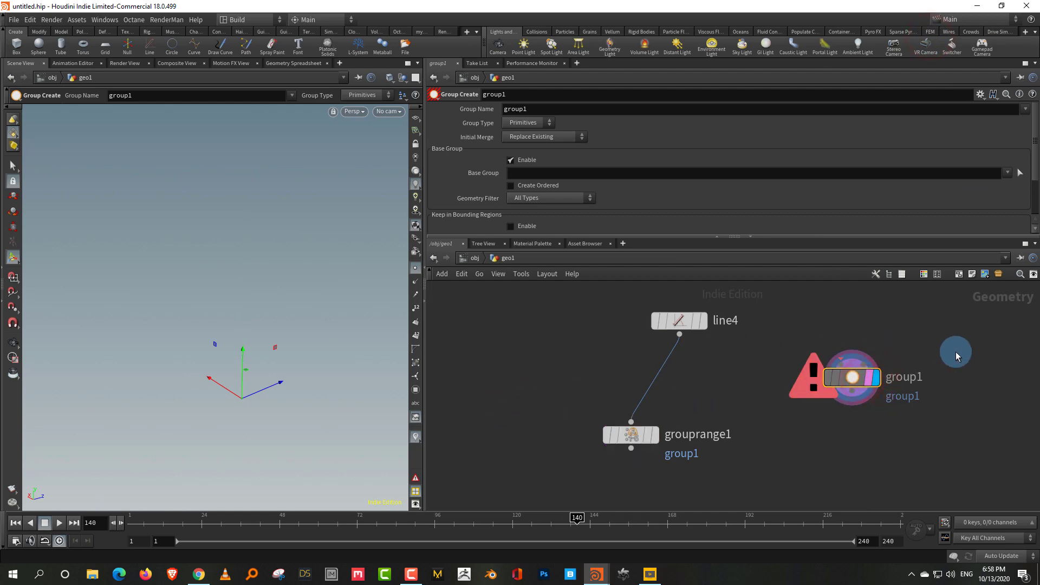
left_click_drag(953, 350, 814, 431)
key("Delete")
Step: Add a Grid node beside the line4 chain and make it the displayed node
key("Tab")
type("blast")
left_click(973, 35)
left_click(867, 374)
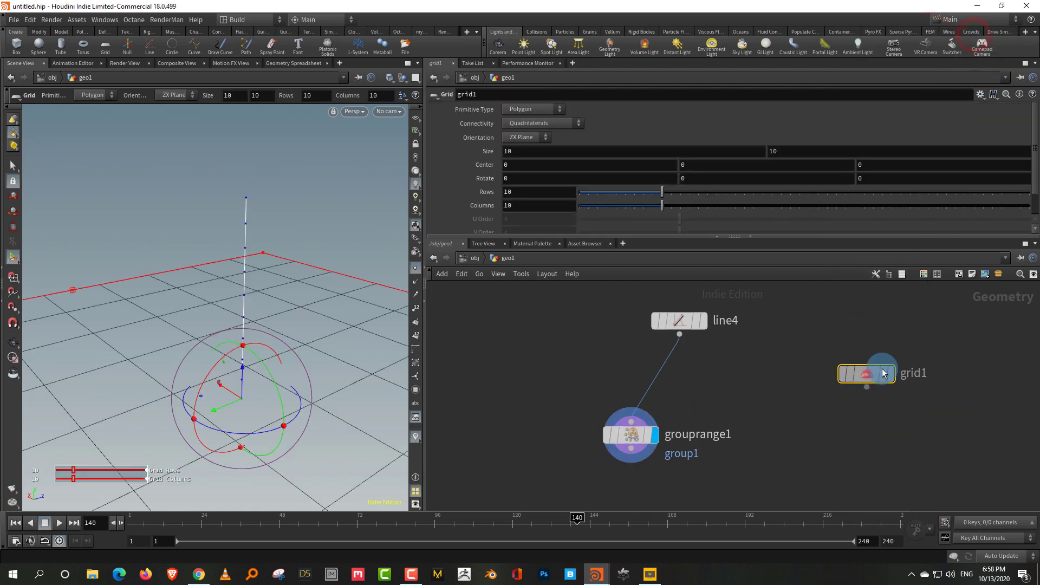
left_click(891, 375)
Step: Set the grid's rows and columns to 27
right_click_drag(282, 329, 225, 381, "alt")
left_click_drag(244, 379, 248, 414, "alt")
left_click_drag(728, 193, 807, 200)
left_click(816, 206)
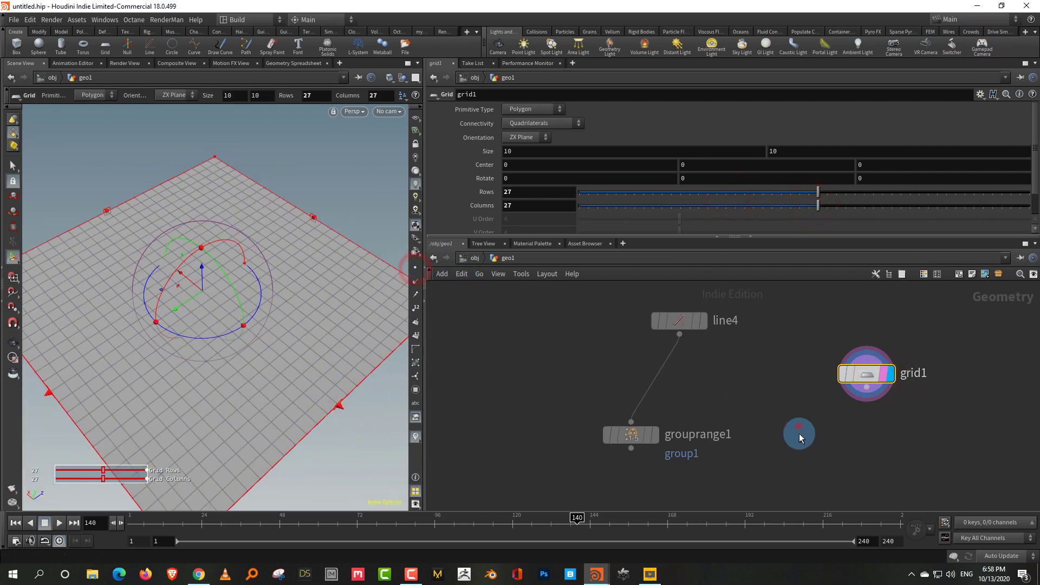
Step: Add a Group Expression node fed by grid1, display it and set its group type to Points
middle_click_drag(798, 434, 776, 424)
key("Tab")
type("group")
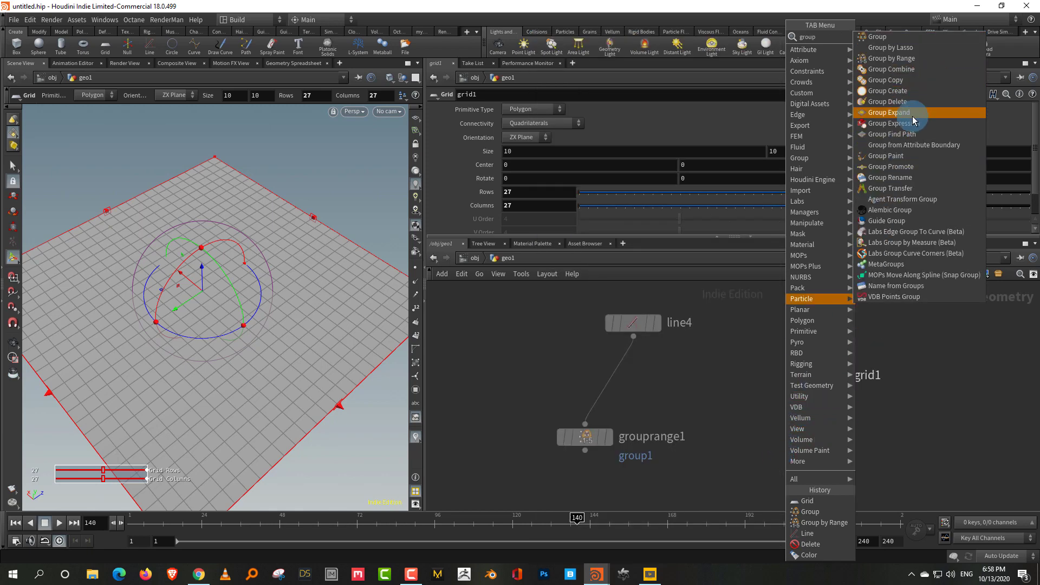
left_click(914, 122)
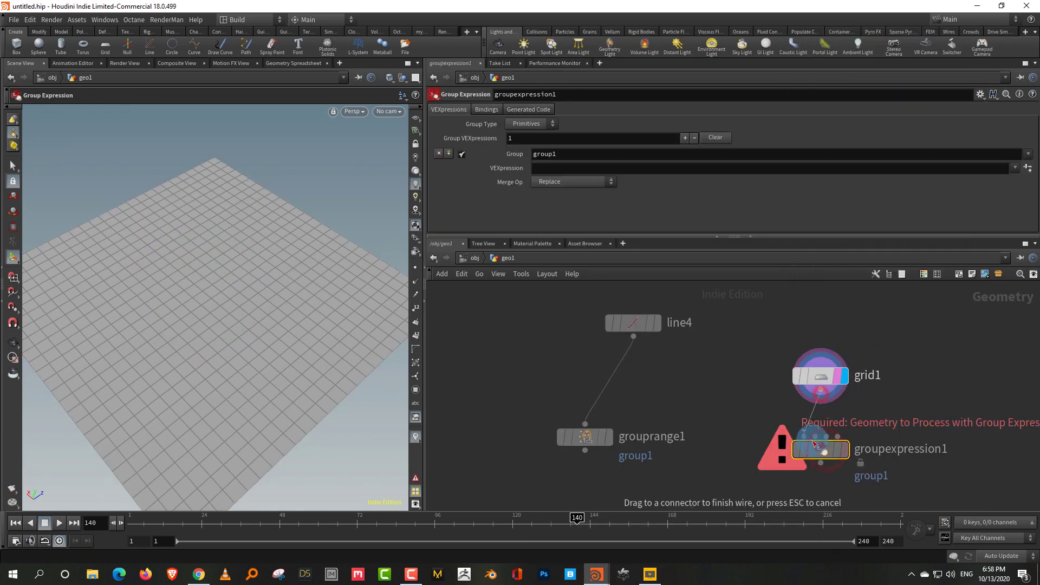
left_click(821, 449)
left_click(579, 181)
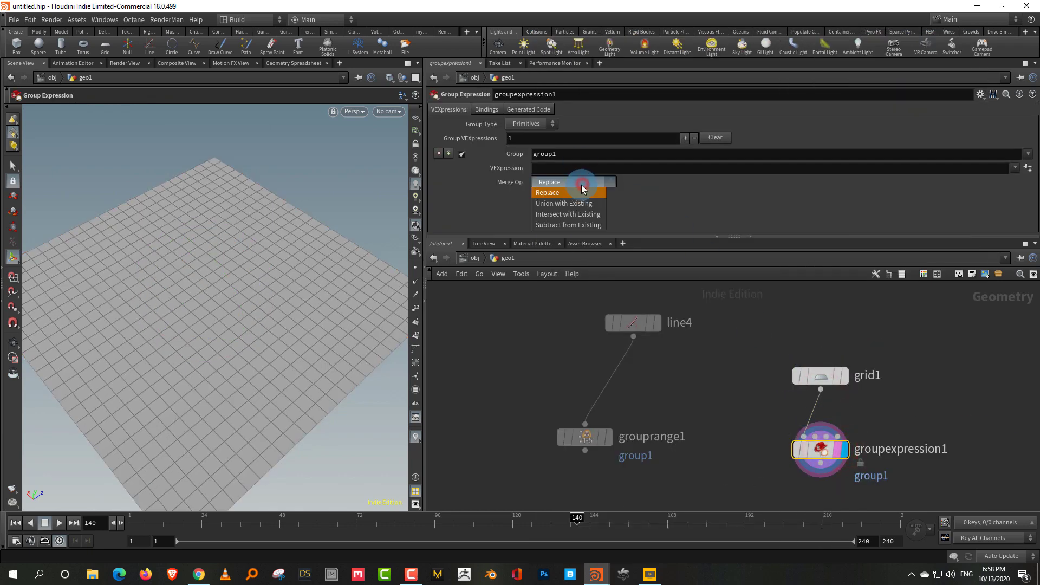
left_click(532, 123)
left_click(529, 145)
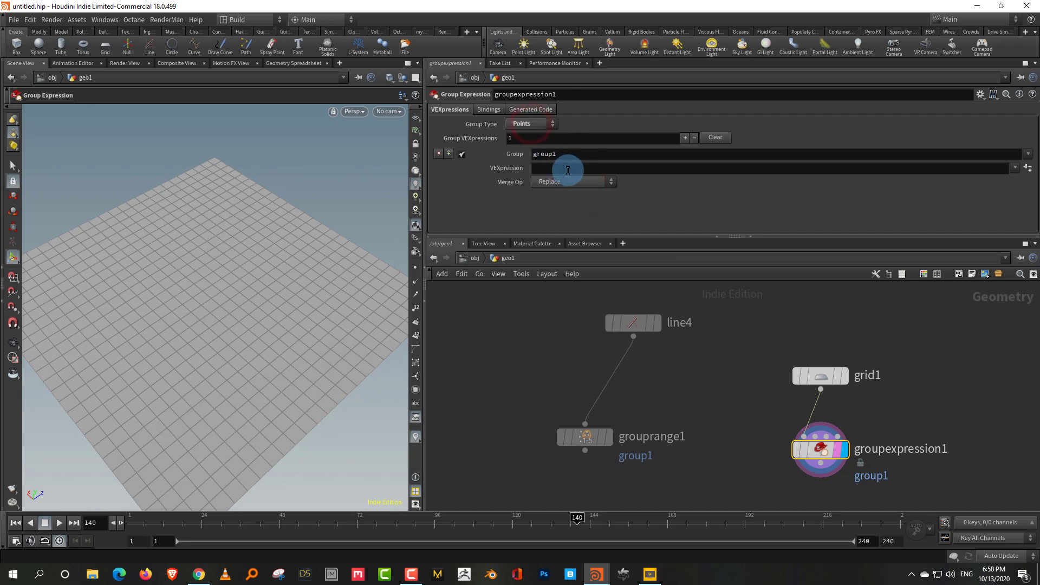
left_click(561, 168)
type("rand")
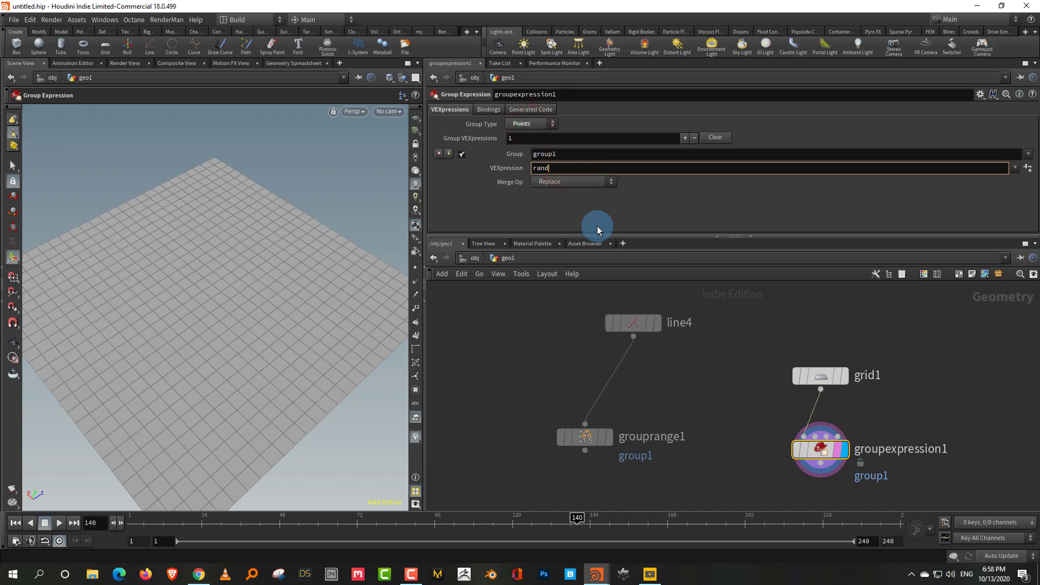
type("(@ptnum)<0.3")
key("BackSpace")
key("BackSpace")
key("BackSpace")
type("1")
key("Return")
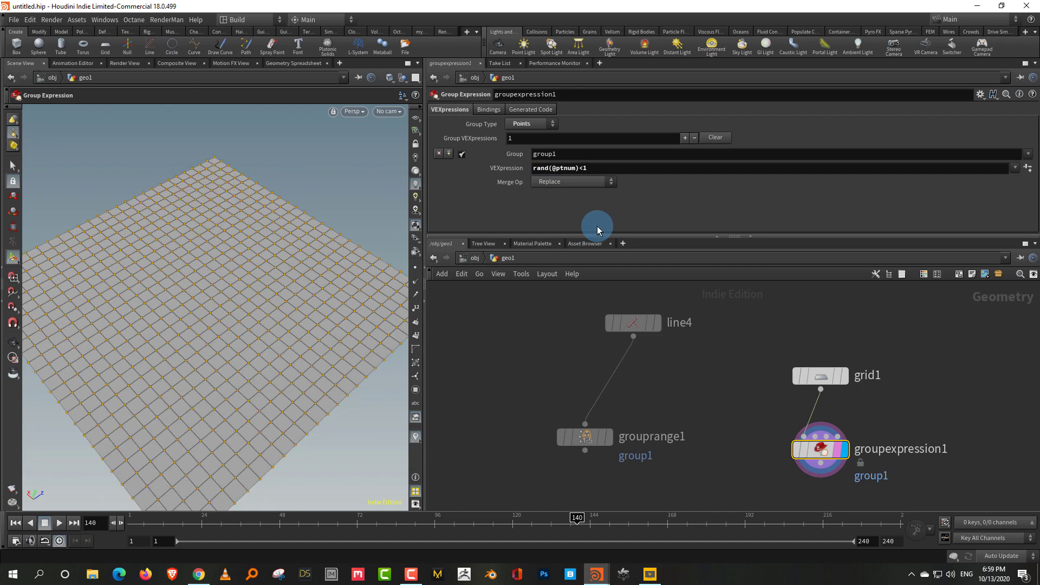
Step: Lower the threshold in the group's VEXpression to 0.5 and then to 0.3
double_click(585, 168)
key("Return")
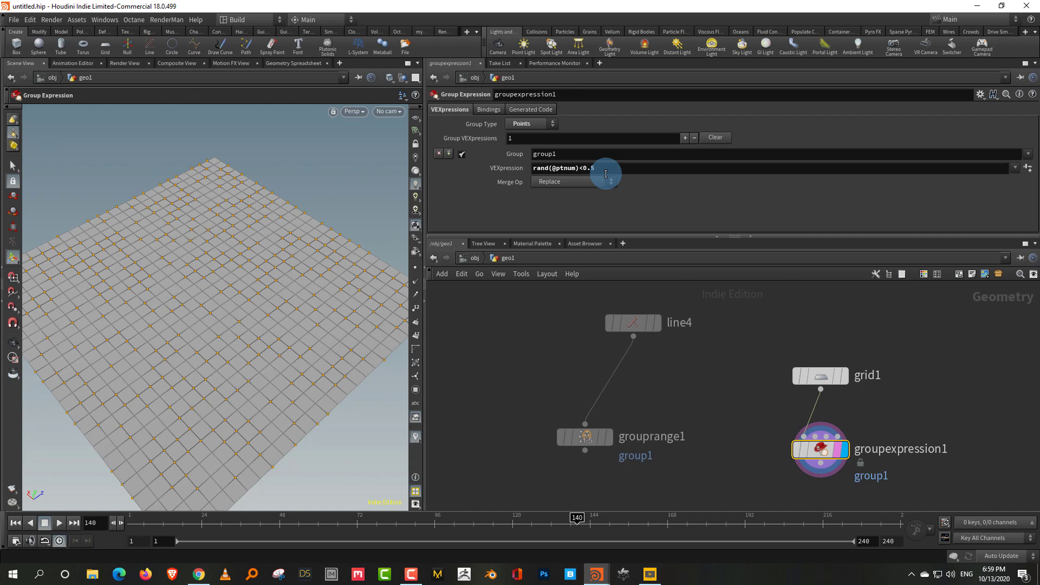
left_click(606, 173)
key("Return")
key("Escape")
left_click_drag(255, 292, 270, 263)
key("Return")
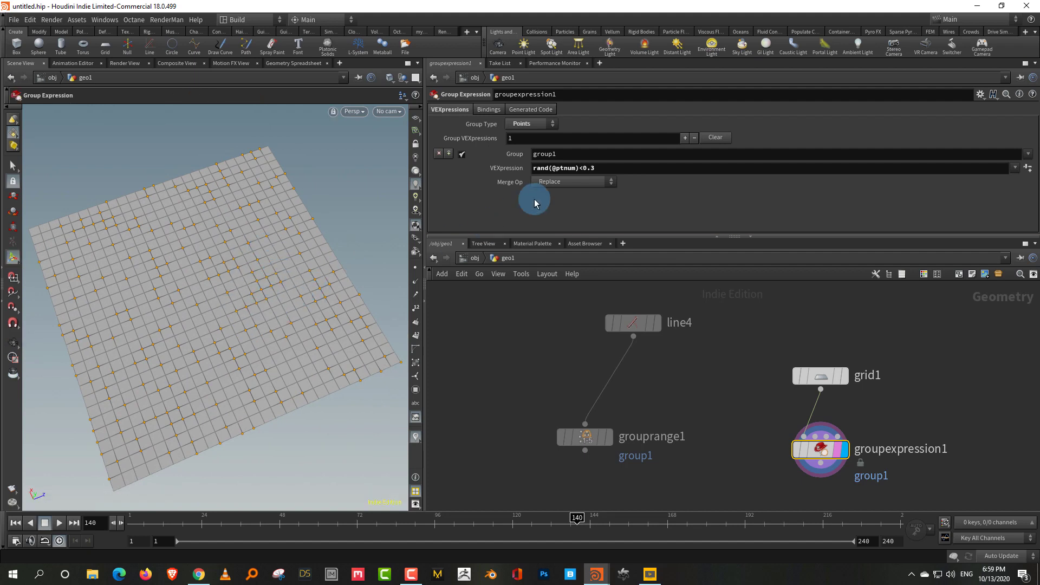
left_click(577, 167)
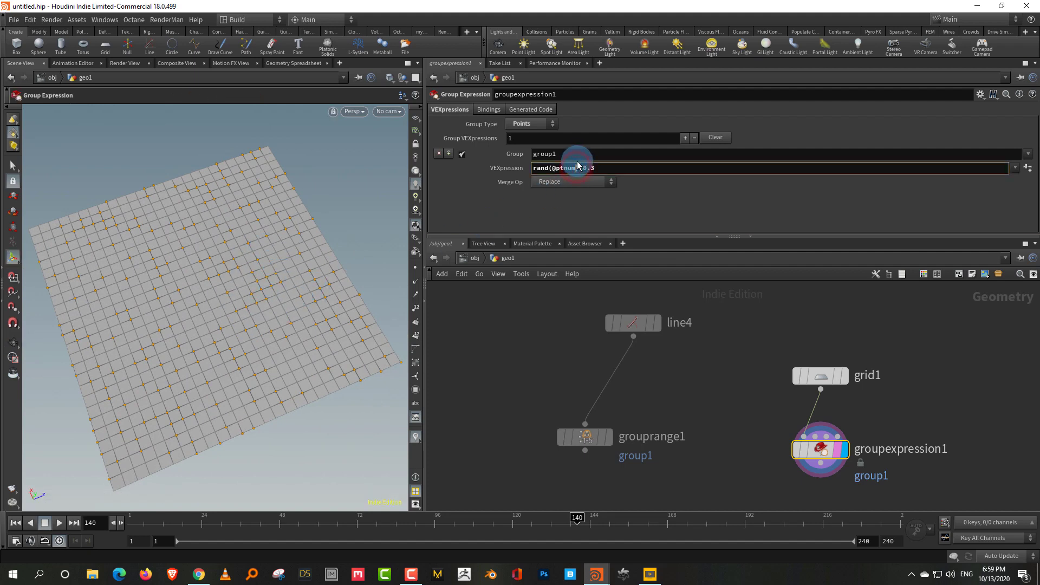
key("Return")
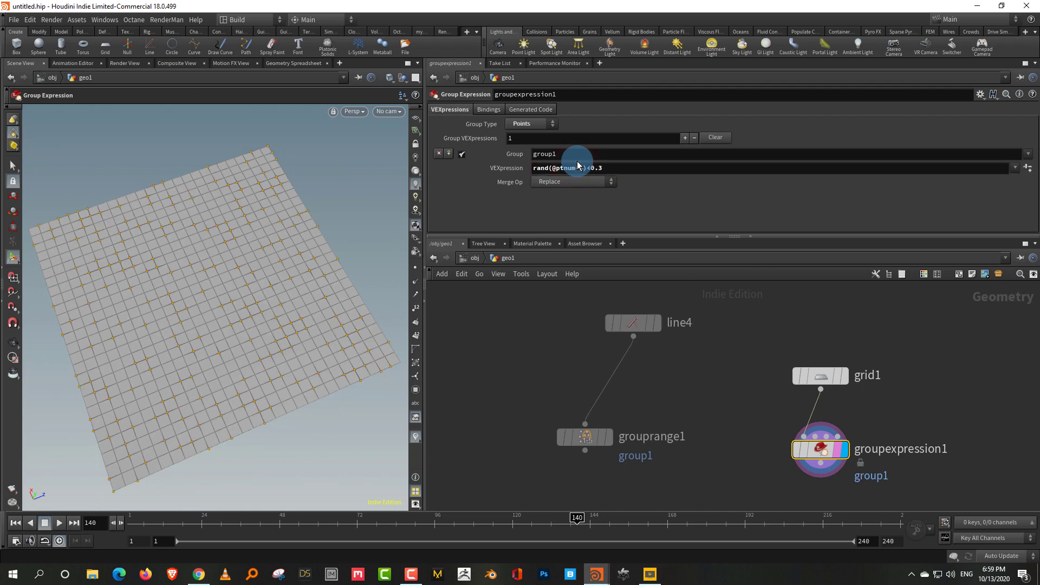
middle_click_drag(580, 167, 639, 158)
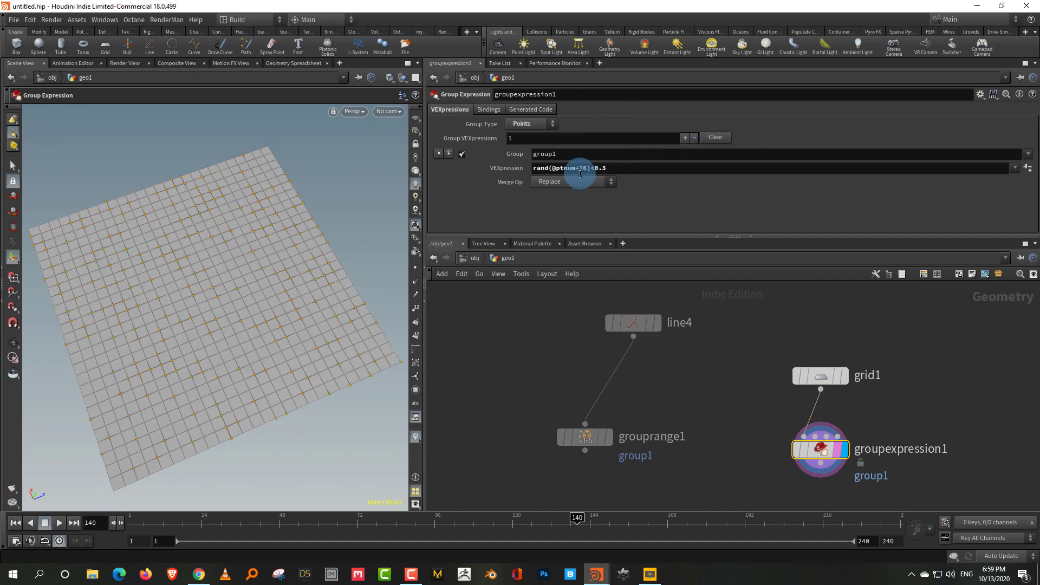
left_click(586, 169)
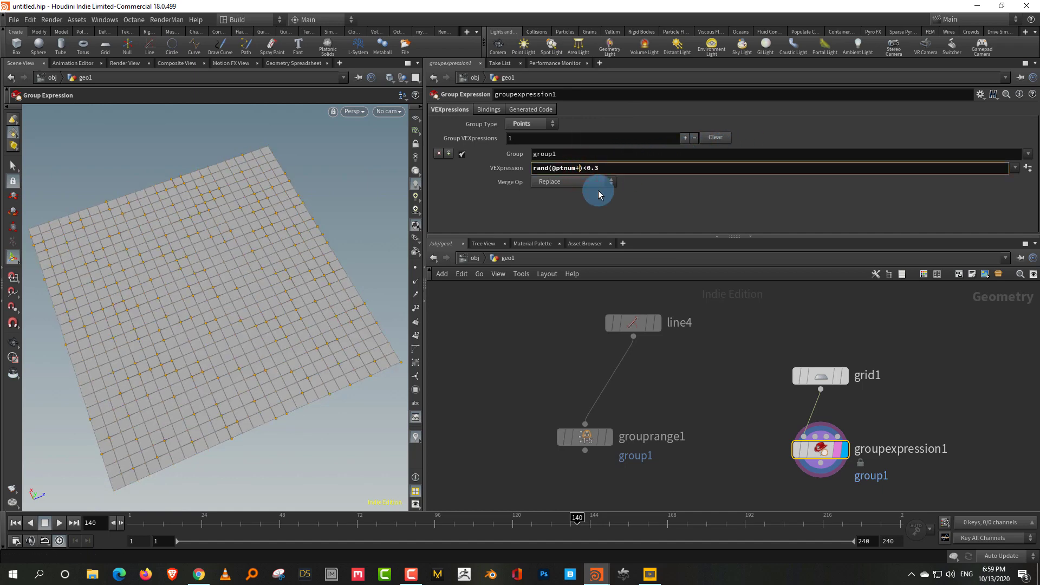
key("BackSpace")
key("Return")
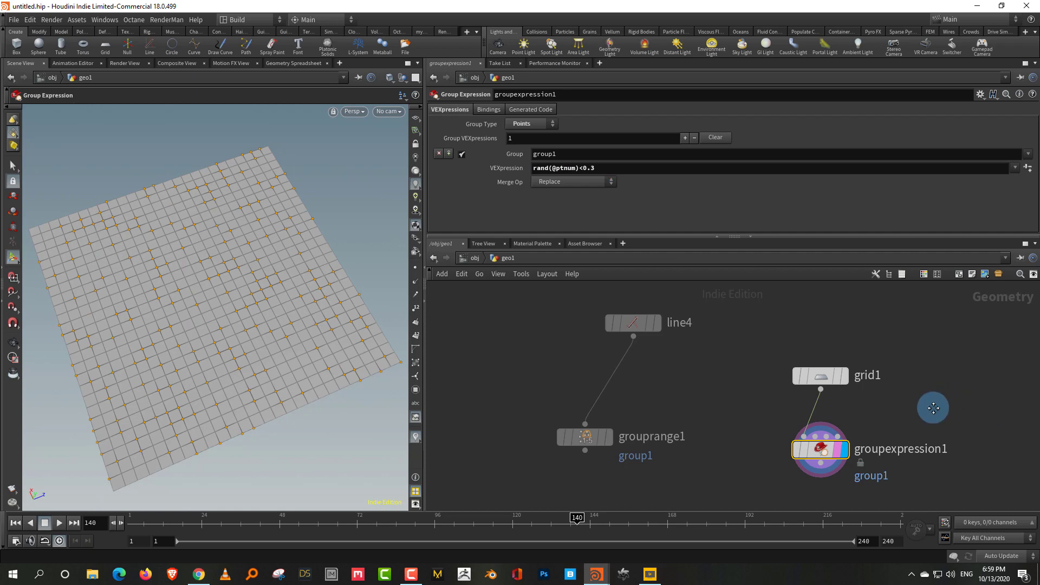
Step: Insert a Sort node between grid1 and groupexpression1 and set its point sort to Random
middle_click_drag(919, 403, 901, 354)
key("Tab")
type("sort")
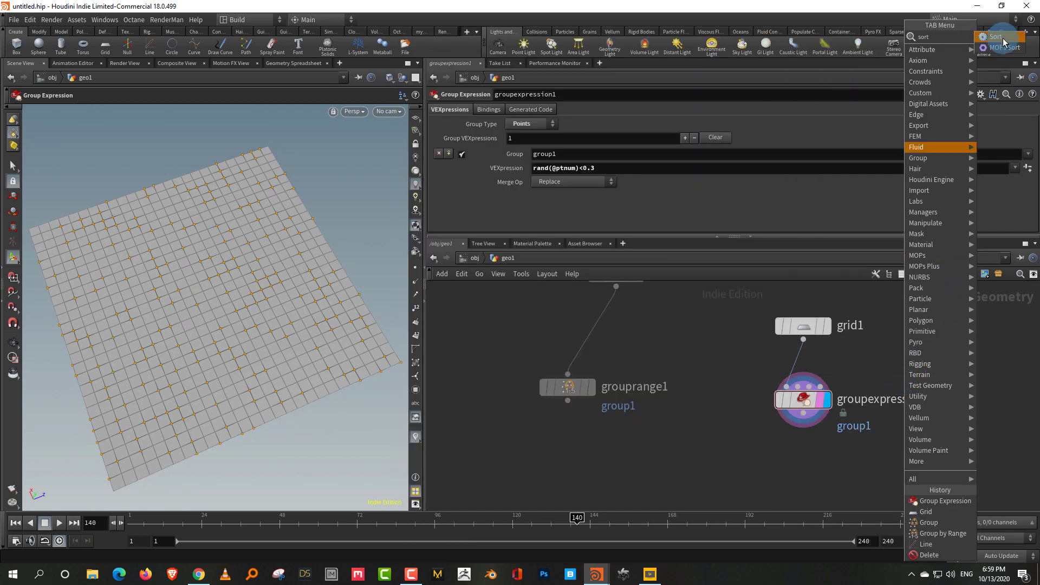
left_click(1003, 37)
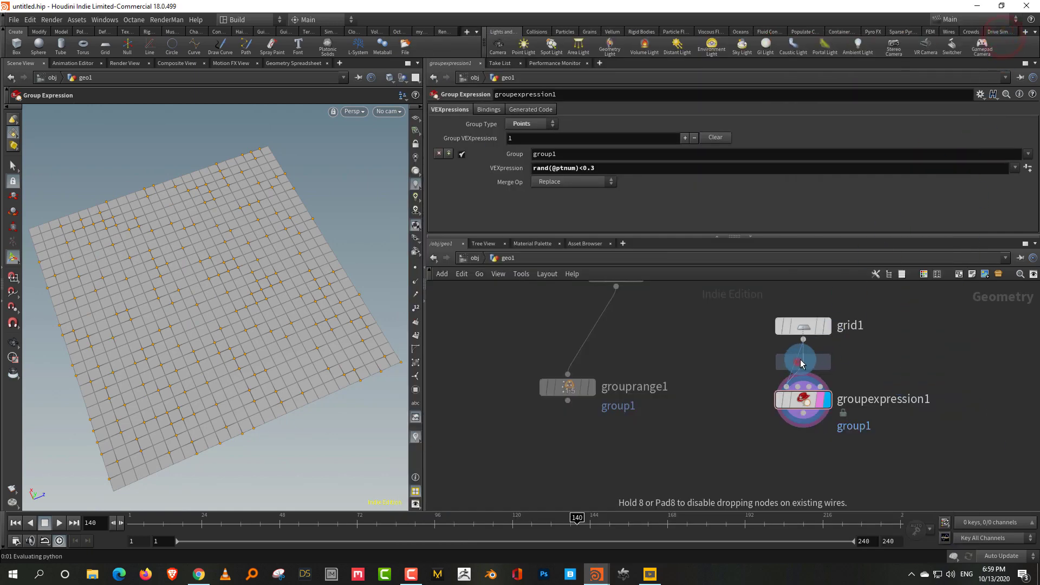
left_click(816, 356)
left_click(905, 357)
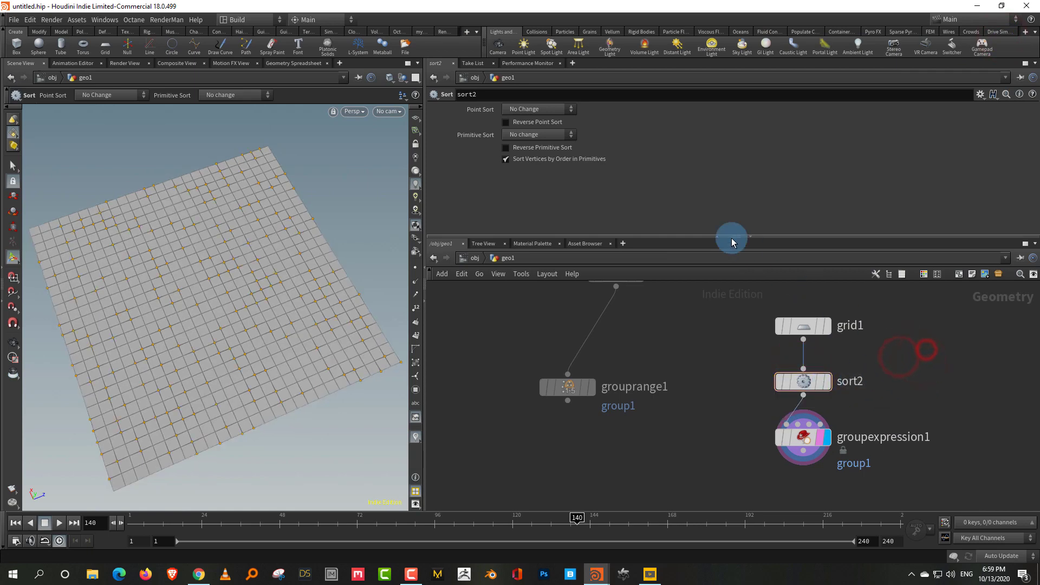
left_click(540, 109)
left_click(543, 188)
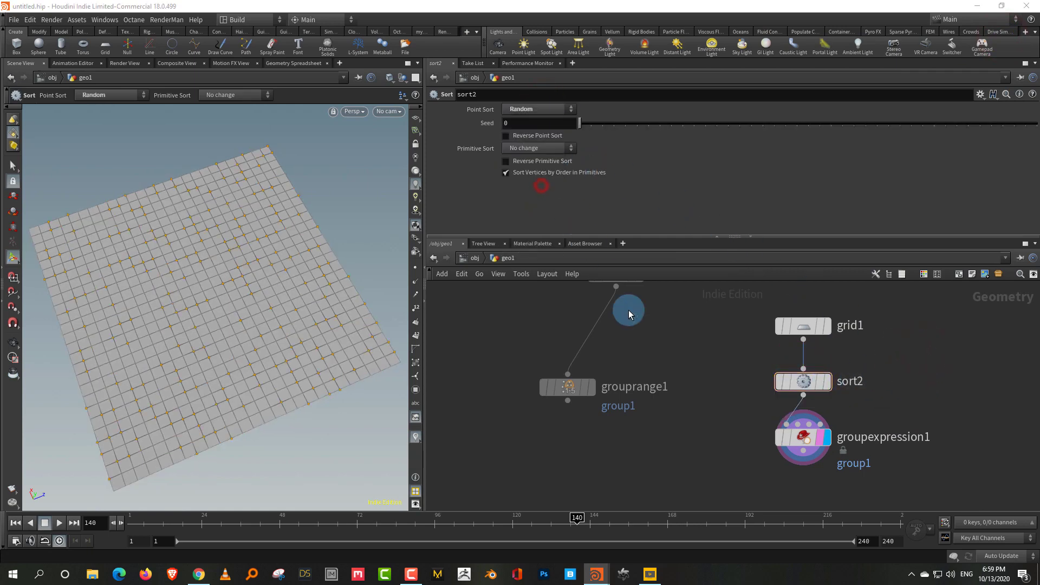
Step: Add a Copy to Points node below groupexpression1
middle_click_drag(717, 492, 713, 448)
left_click(705, 429)
key("Tab")
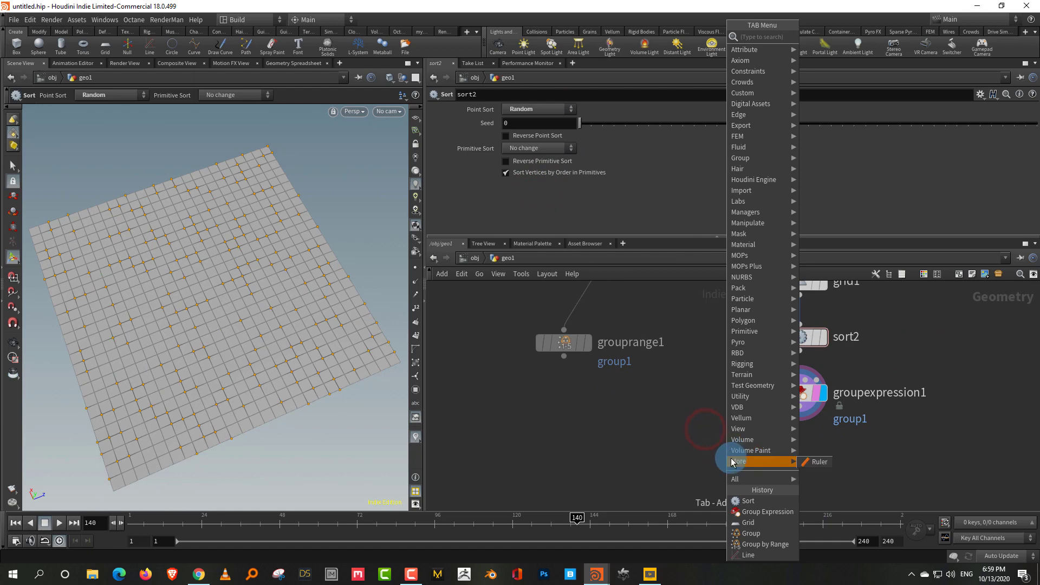
type("cop")
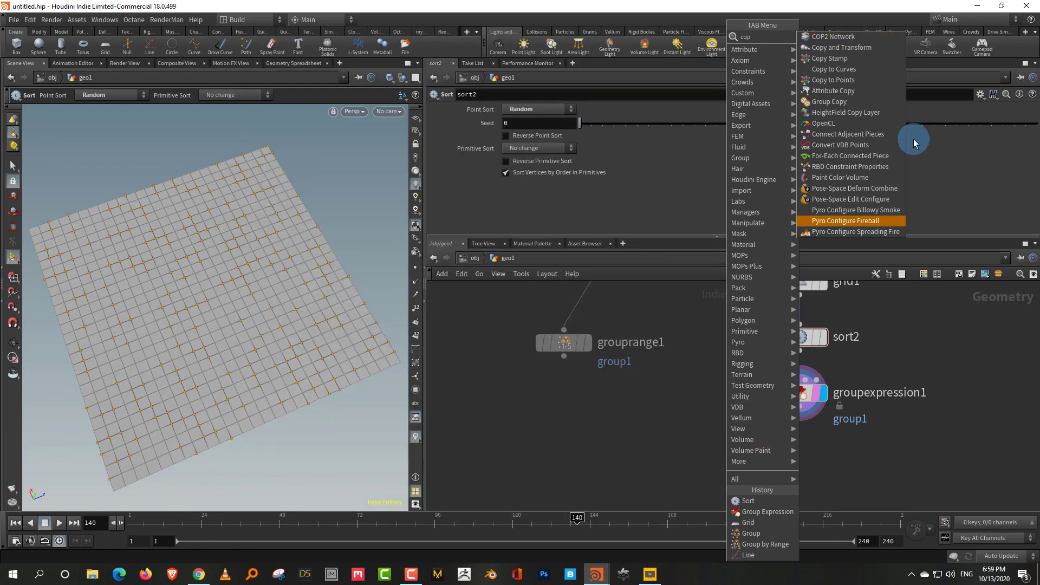
left_click(839, 79)
left_click(753, 480)
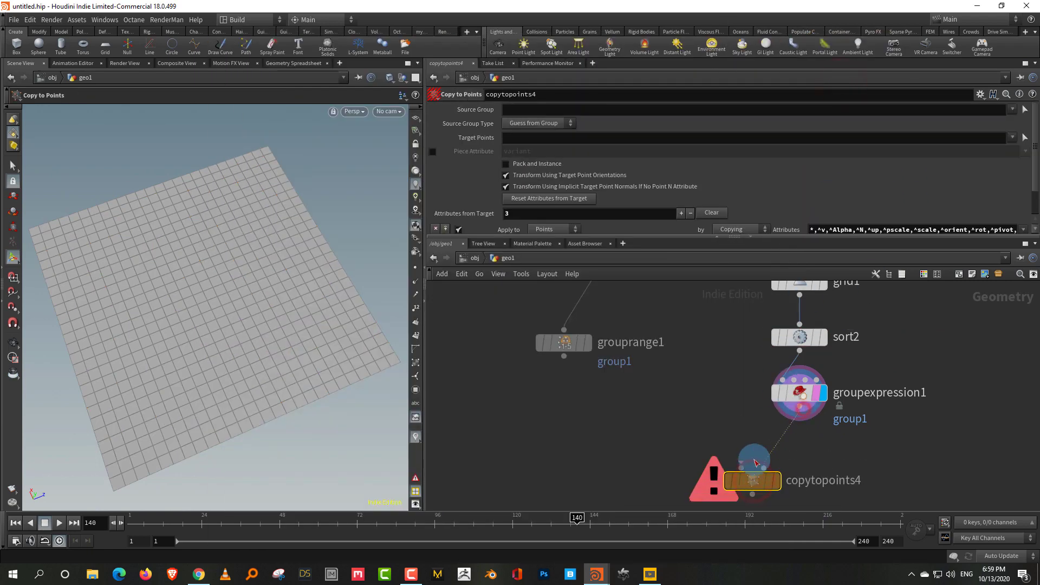
Step: Add a Box node beside groupexpression1 and connect it to the first input of copytopoints4
middle_click_drag(686, 414, 708, 399)
key("Tab")
type("box")
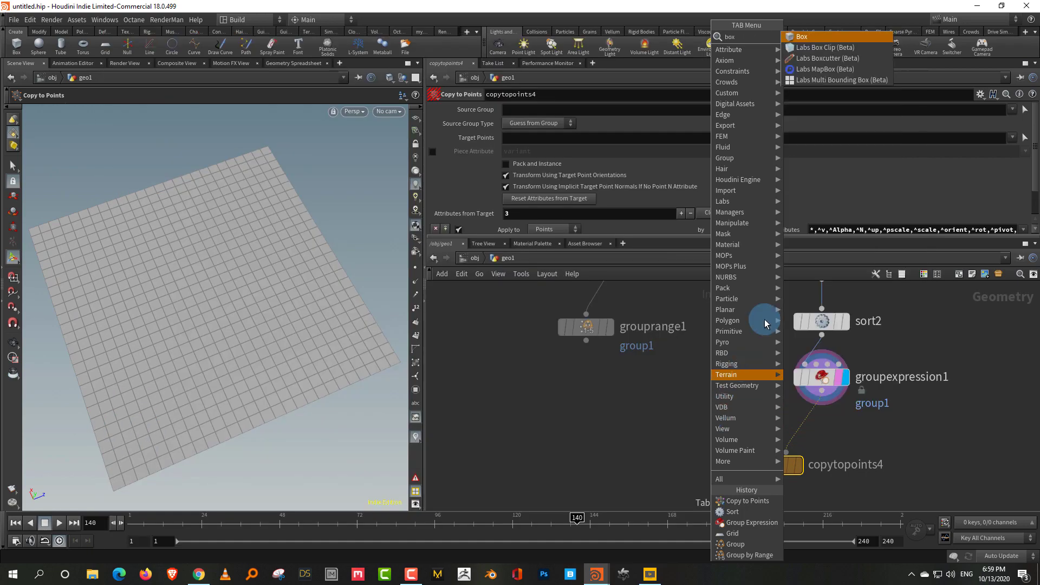
left_click(810, 37)
left_click(698, 409)
left_click_drag(693, 407, 763, 451)
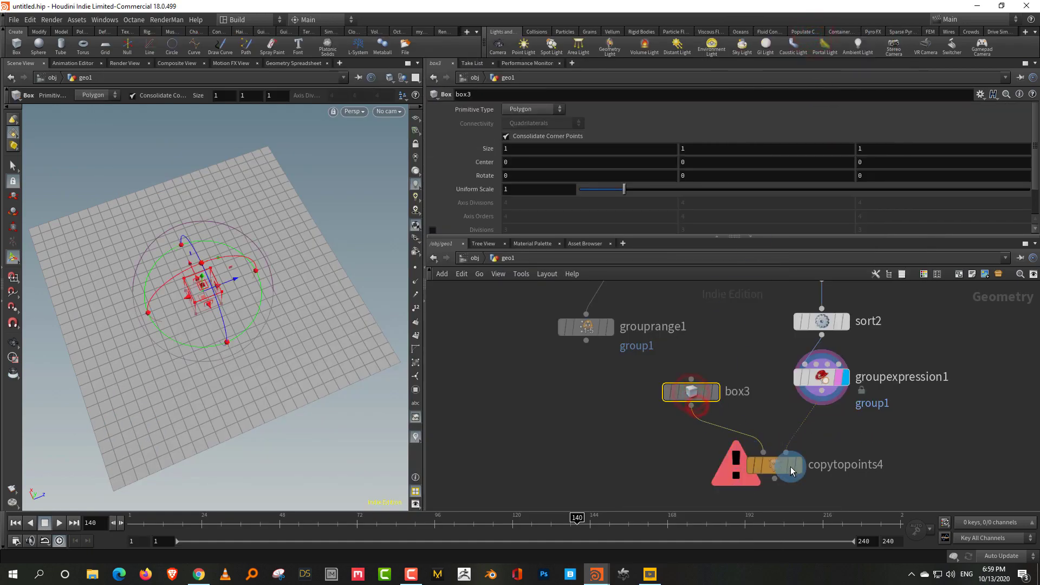
Step: Display copytopoints4 and reduce box3's uniform scale so the copies become small cubes
left_click(799, 466)
left_click_drag(622, 191, 591, 194)
Step: Set group1 as the Target Points of copytopoints4
left_click(775, 465)
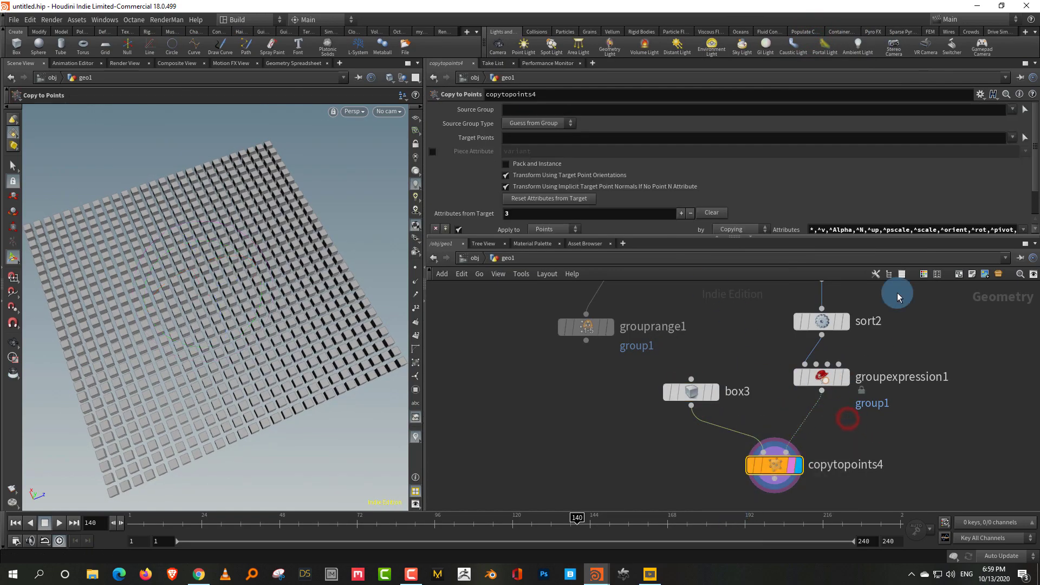
left_click(1012, 137)
left_click(1000, 171)
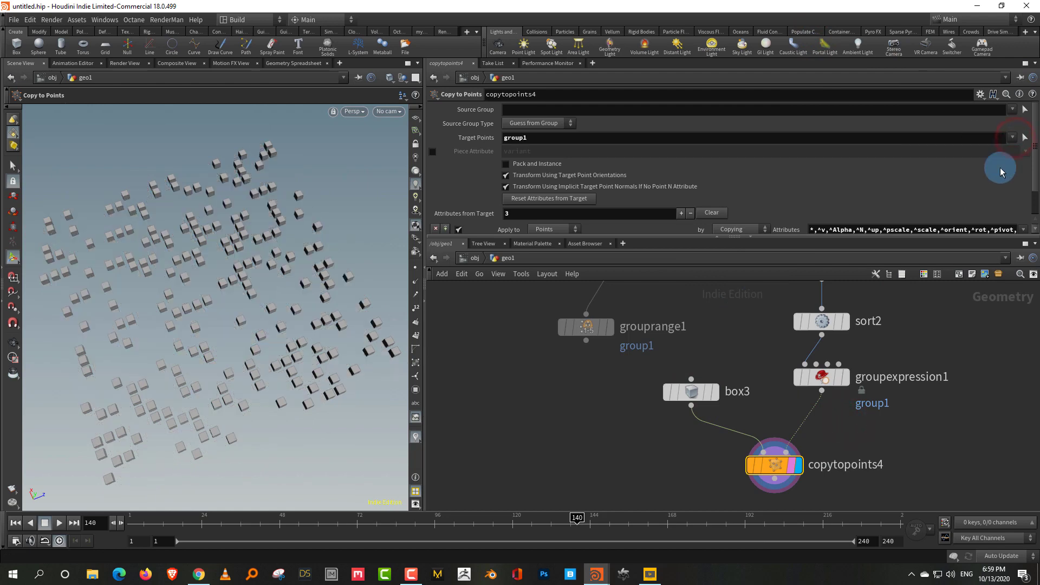
left_click(952, 437)
middle_click_drag(930, 415, 917, 490)
left_click_drag(882, 429, 799, 463)
left_click(577, 170)
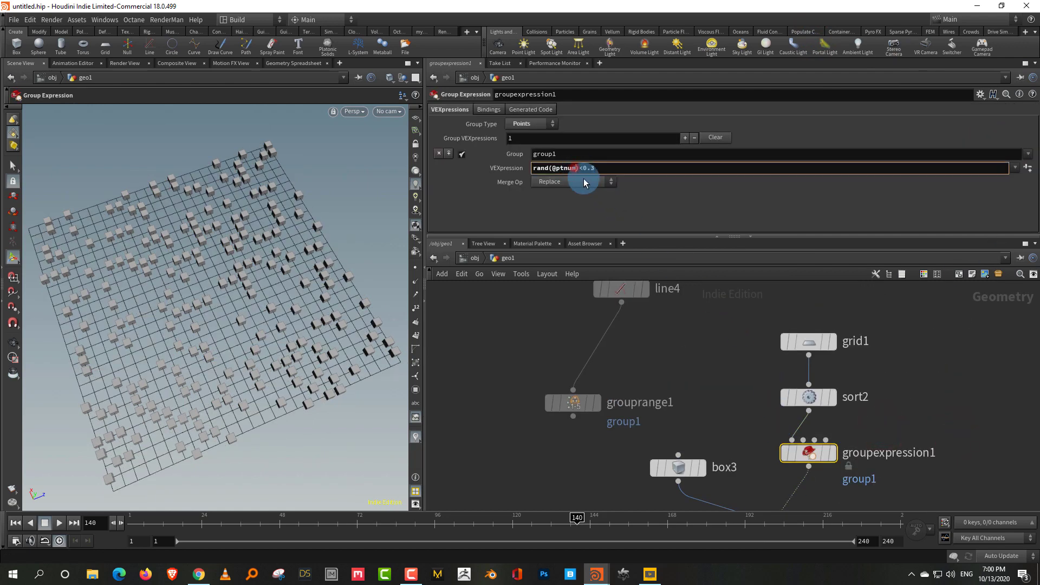
key("Return")
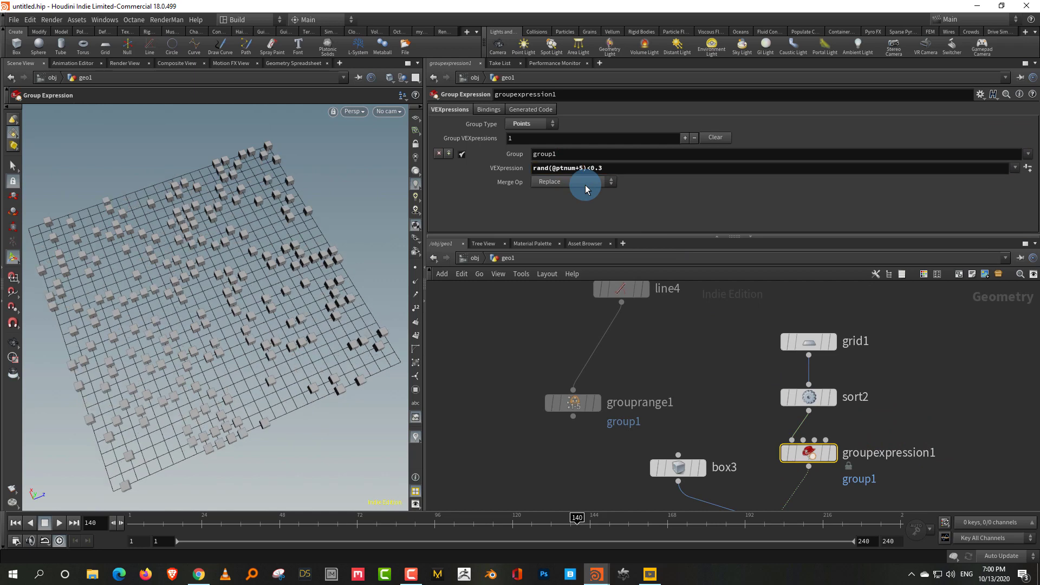
middle_click_drag(582, 168, 610, 164)
left_click(583, 168)
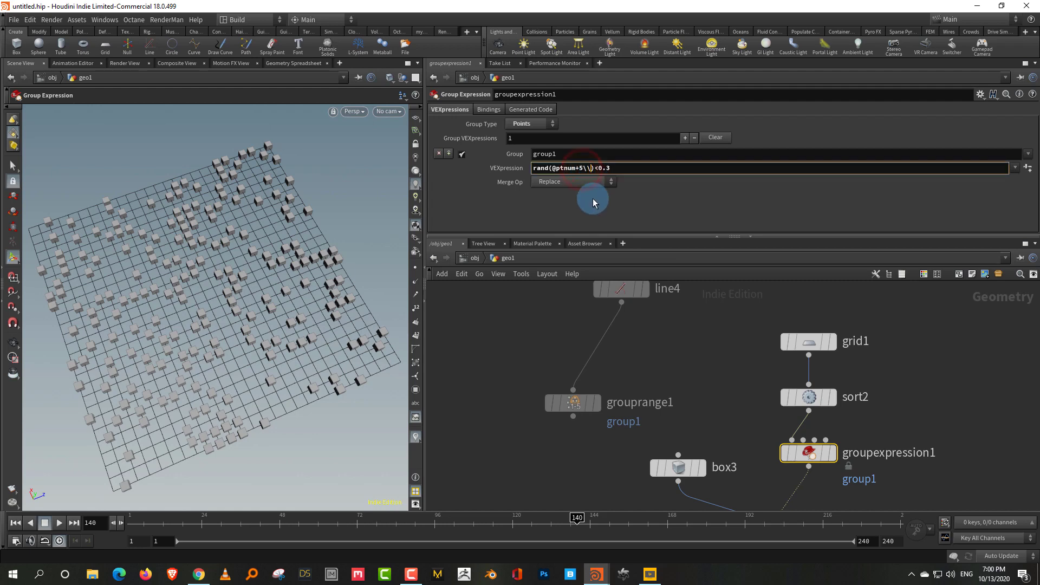
key("BackSpace")
key("BackSpace")
key("Return")
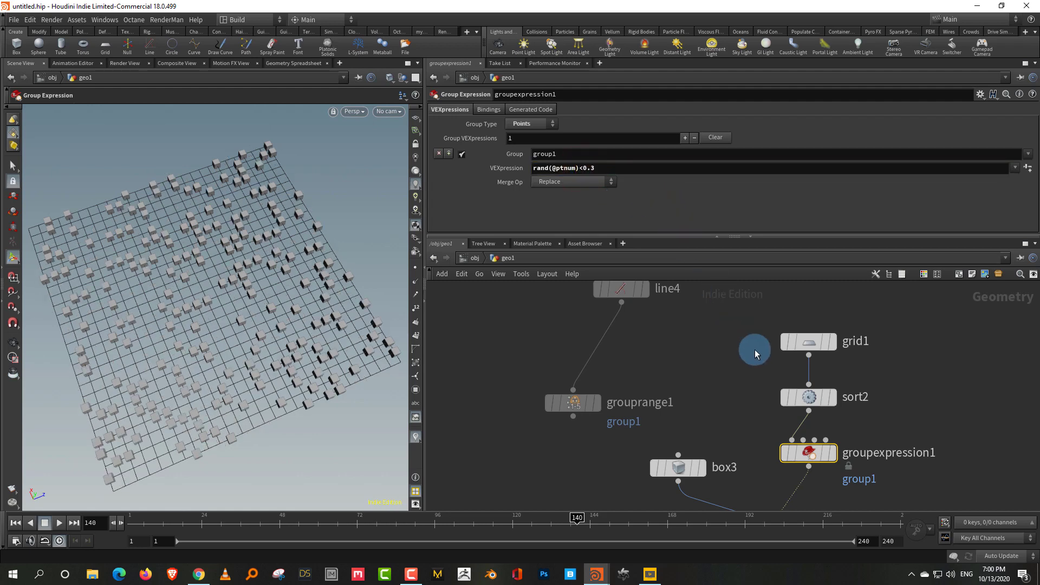
Step: Try No Change and By X as sort2's point sort, then restore Random and test other seeds before returning to 0
left_click_drag(734, 373, 922, 372)
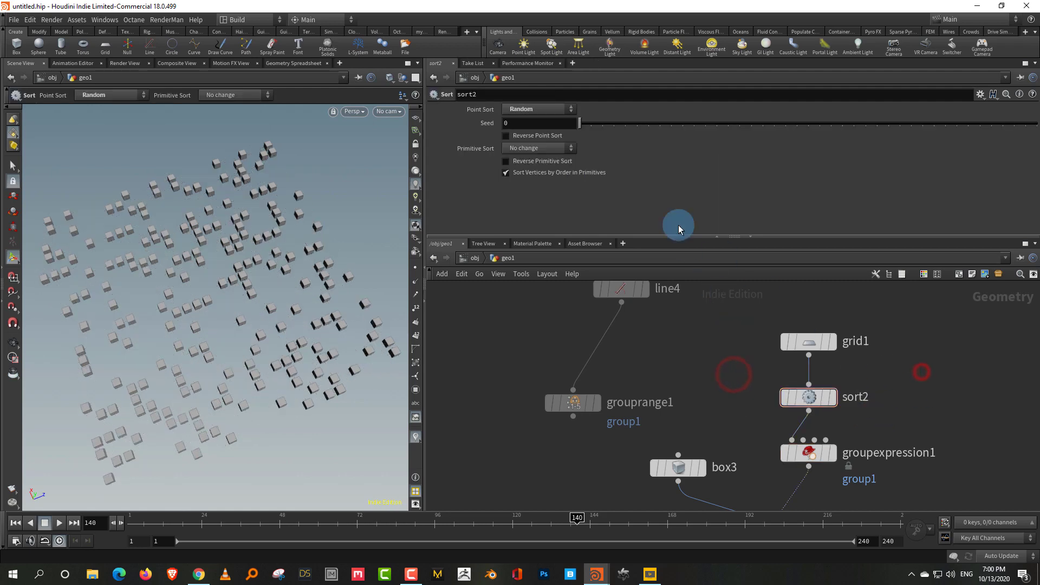
left_click(535, 115)
left_click(528, 120)
left_click(536, 112)
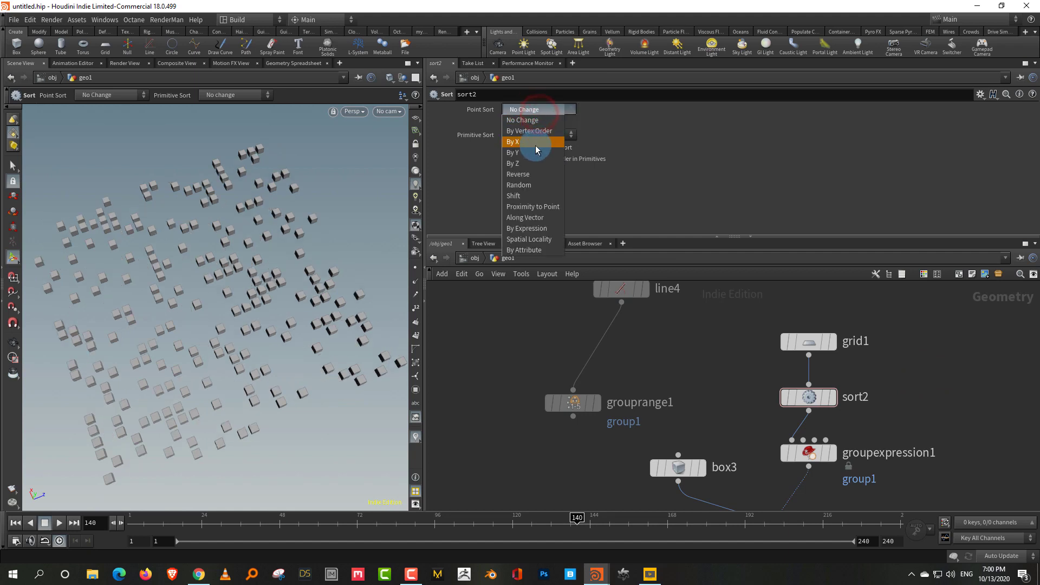
left_click(513, 142)
left_click(539, 109)
left_click(538, 185)
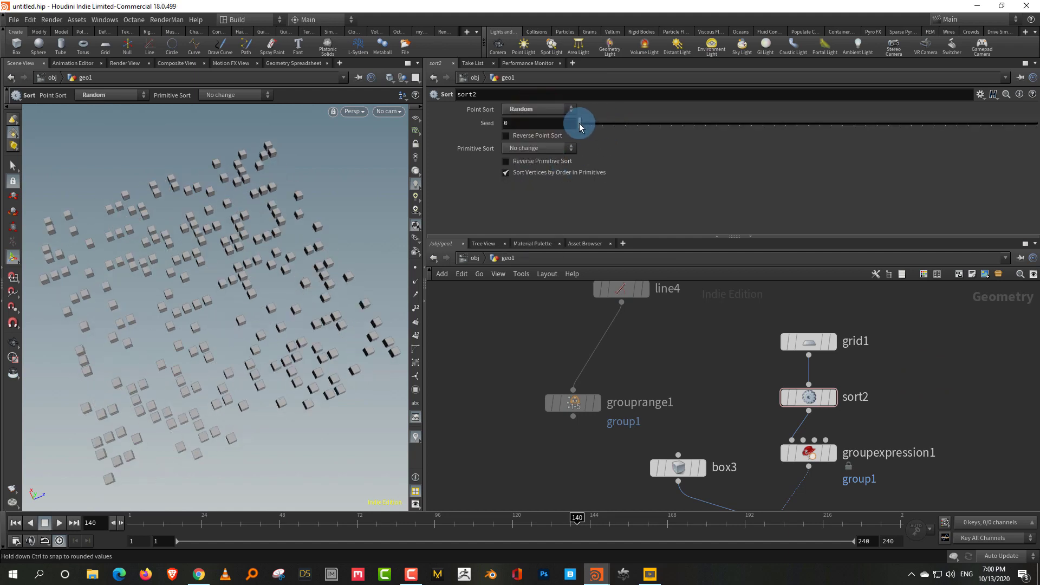
left_click_drag(582, 124, 596, 128)
left_click_drag(605, 127, 577, 130)
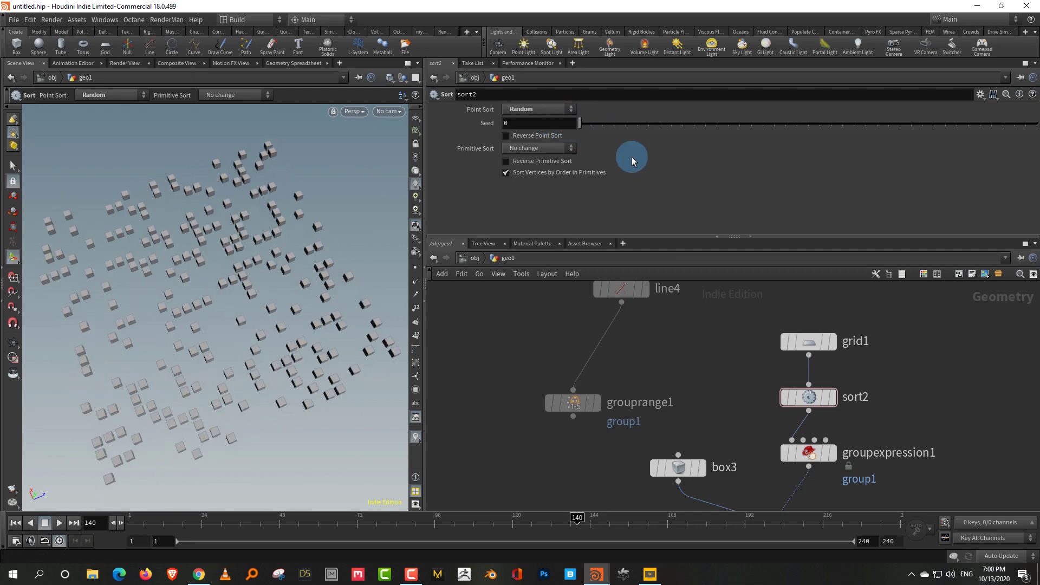
middle_click_drag(920, 425, 908, 382)
left_click_drag(885, 382, 788, 425)
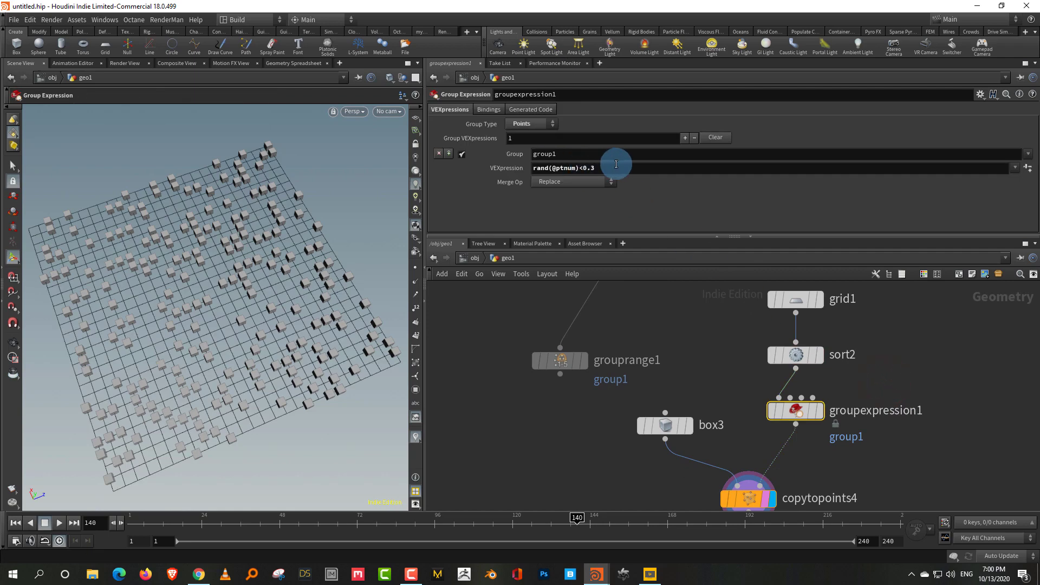
double_click(598, 167)
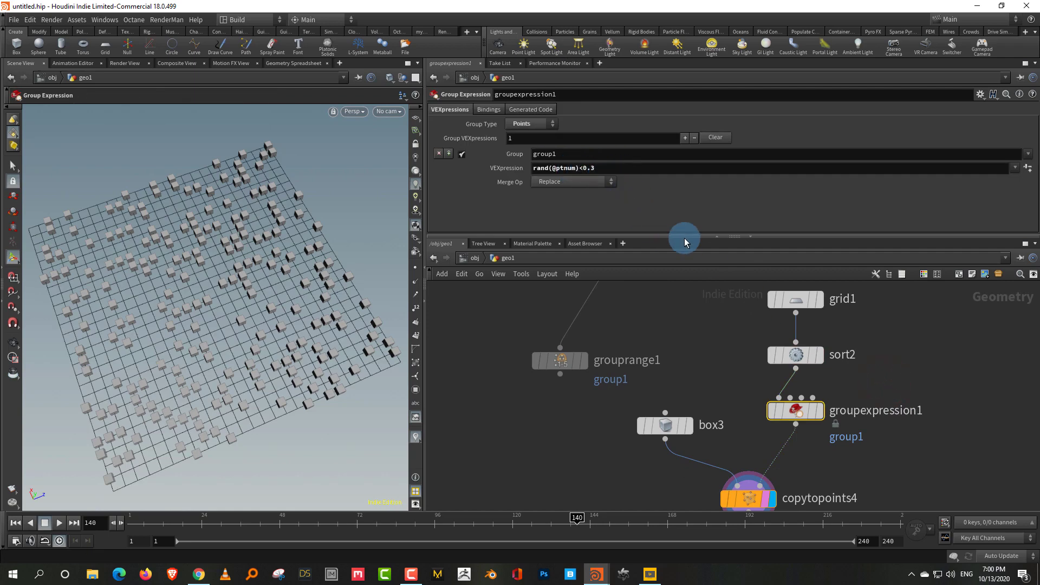
left_click_drag(688, 236, 694, 206)
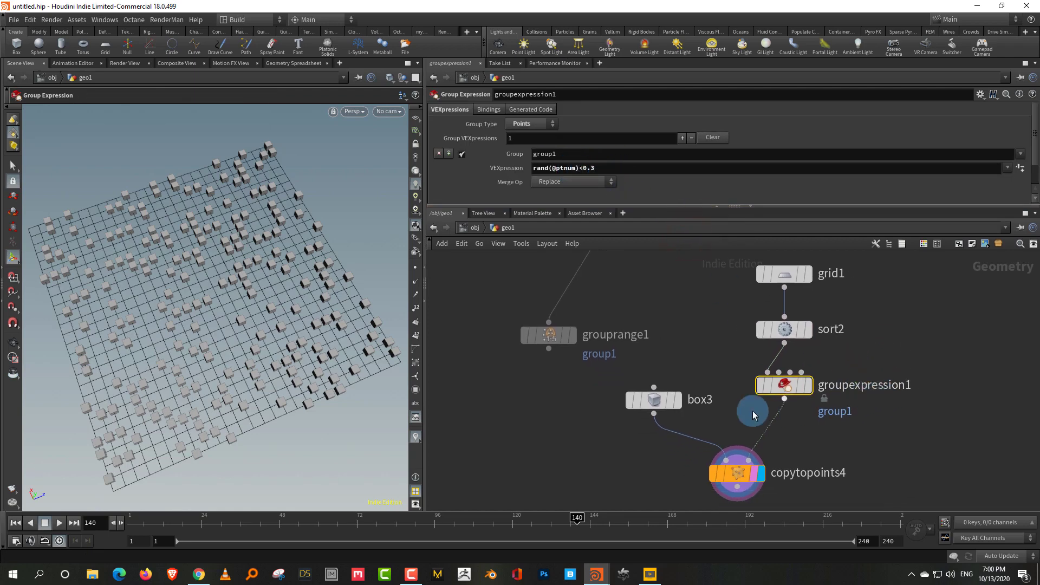
right_click_drag(870, 440, 704, 401)
left_click_drag(641, 319, 533, 271)
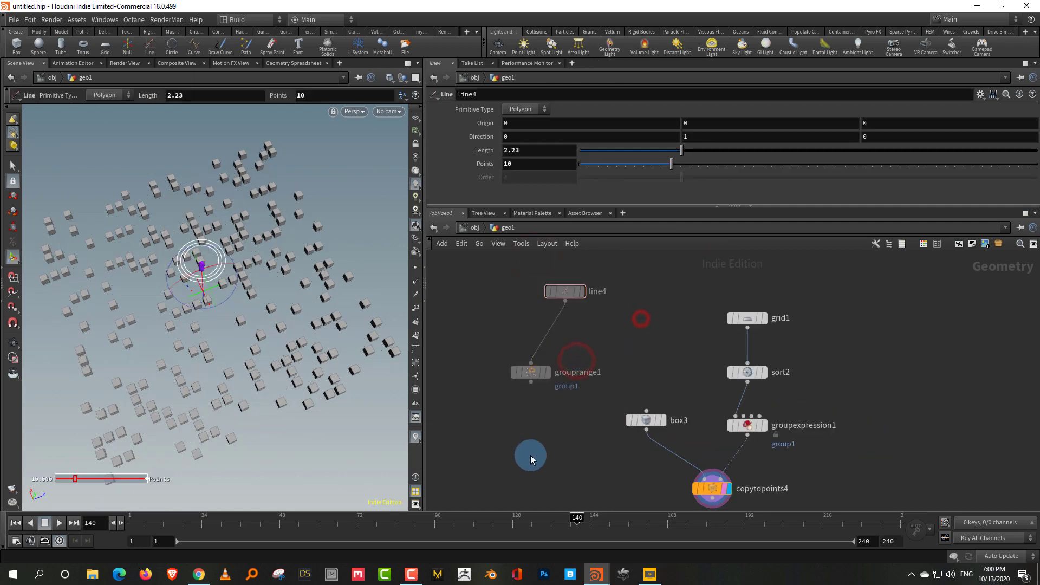
Step: Switch to the updates document in Google Docs and review the ornamental designs, group nodes and Polyextrude - spoon topics
left_click(220, 566)
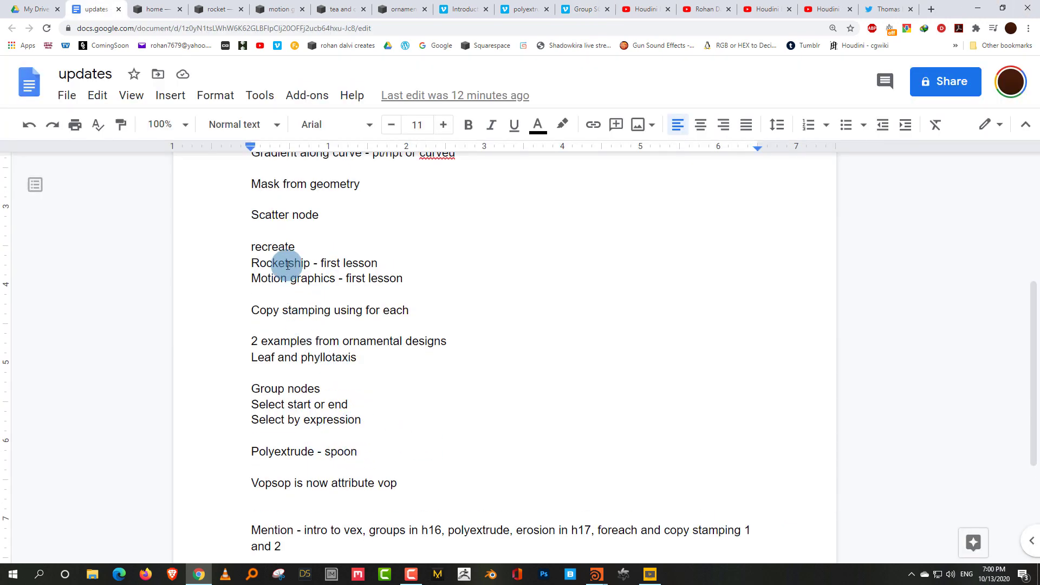
left_click_drag(253, 341, 344, 356)
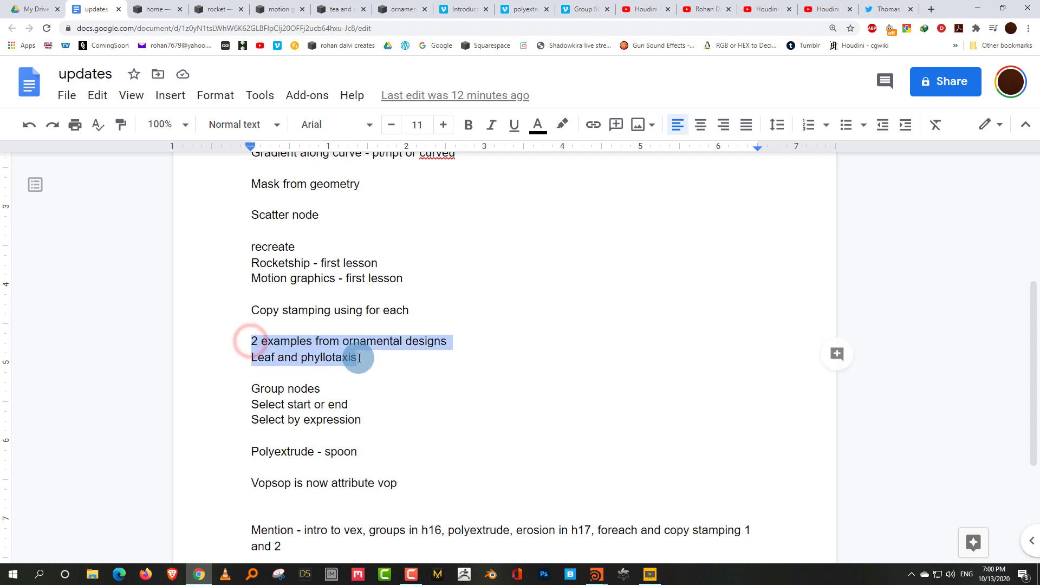
left_click(323, 306)
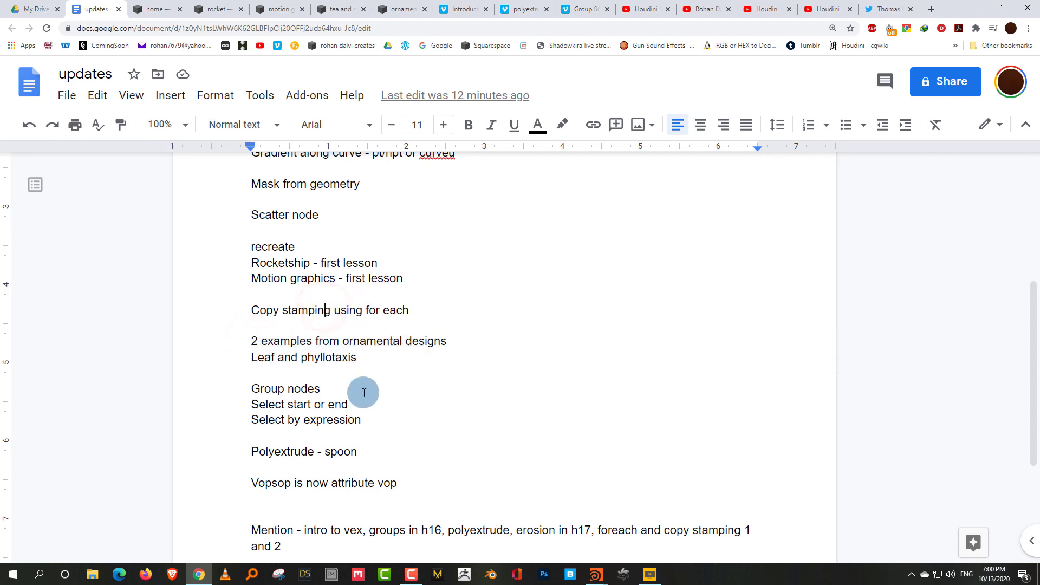
scroll(349, 413, "down", 2)
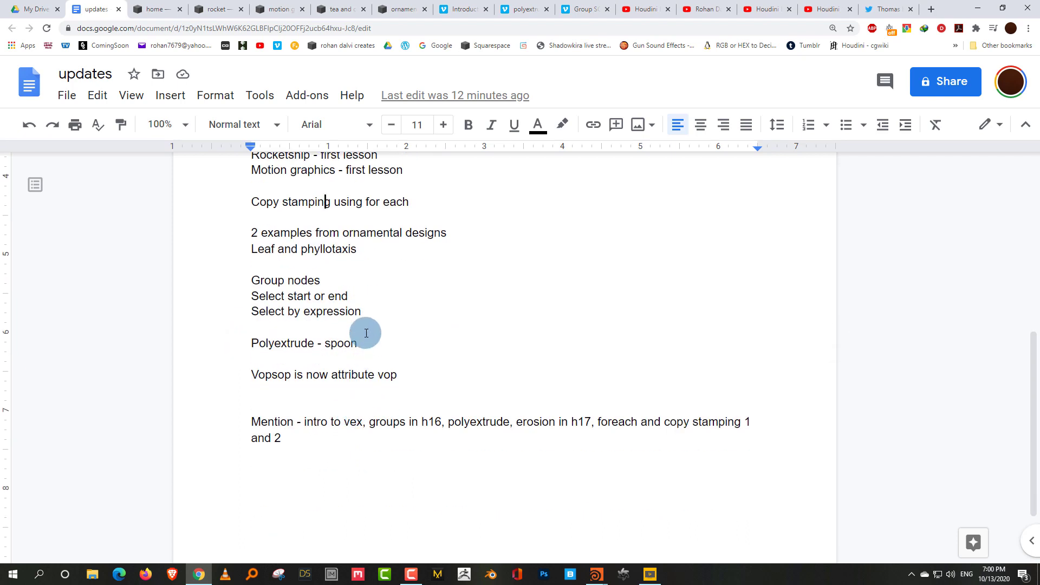
left_click_drag(366, 341, 252, 343)
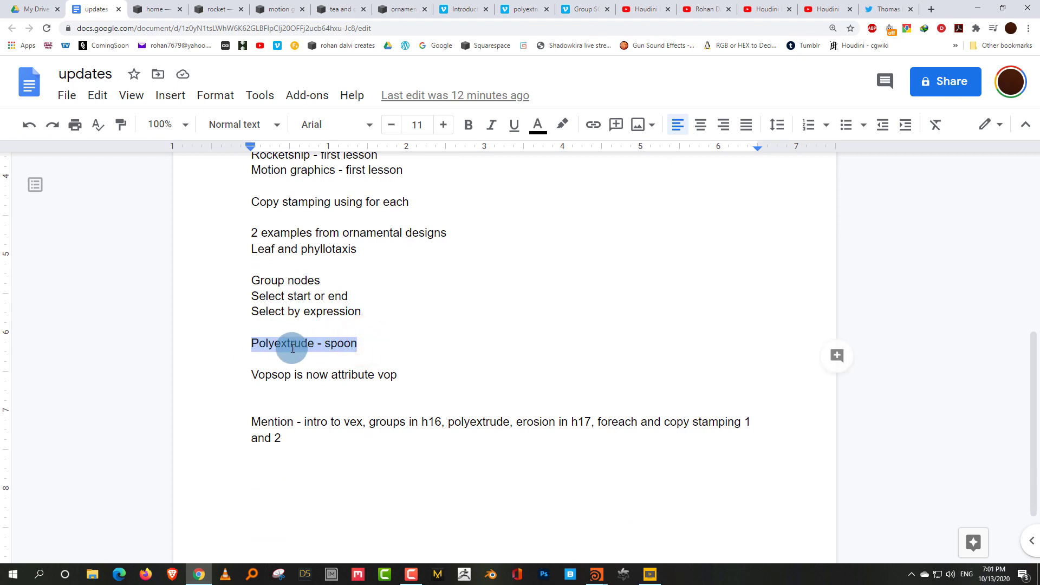
left_click(308, 345)
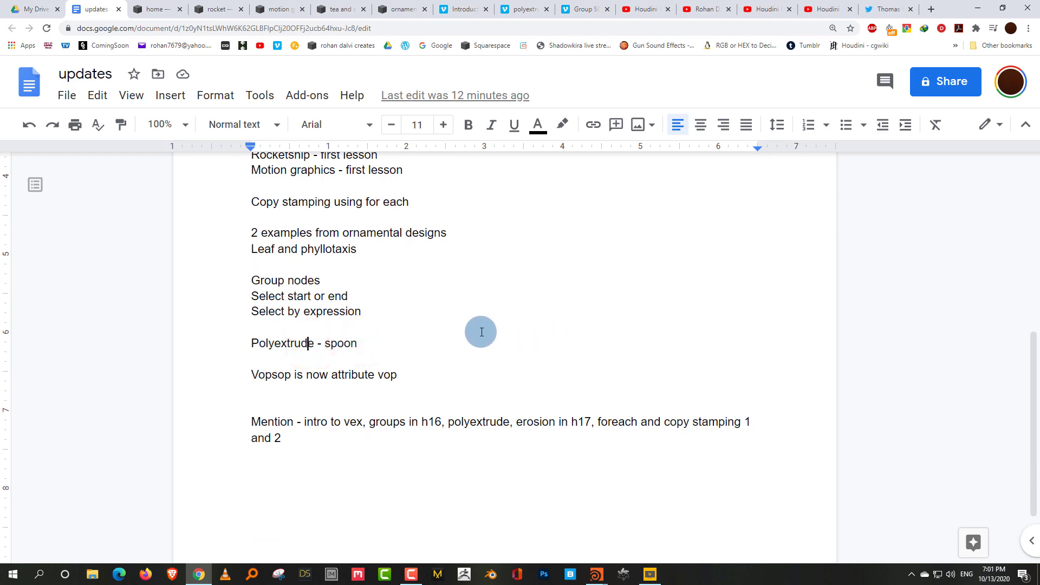
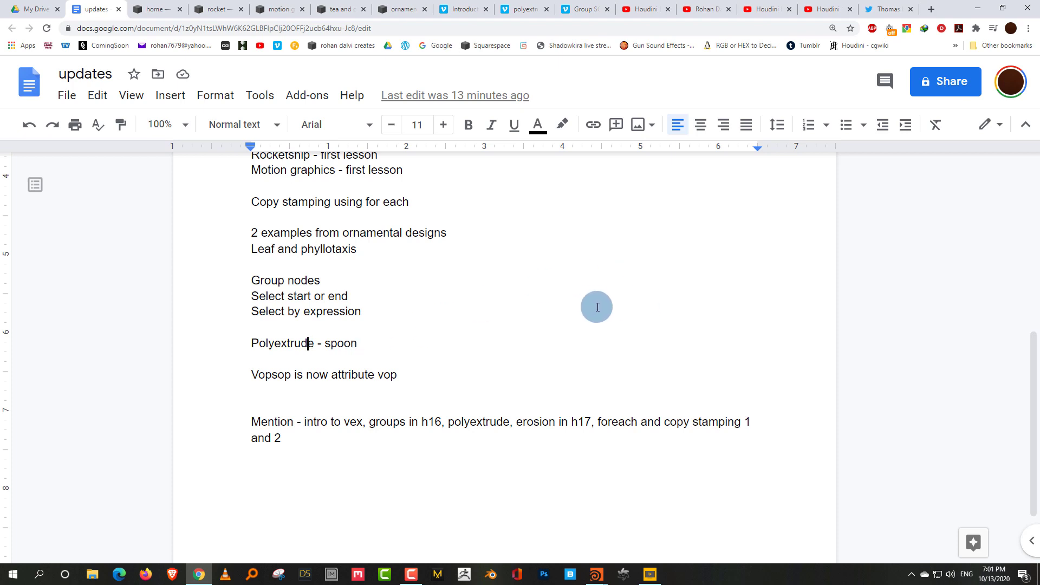
Step: Return to Houdini, add a new Grid node in the empty area beside the grid1 chain, and display it
left_click(968, 5)
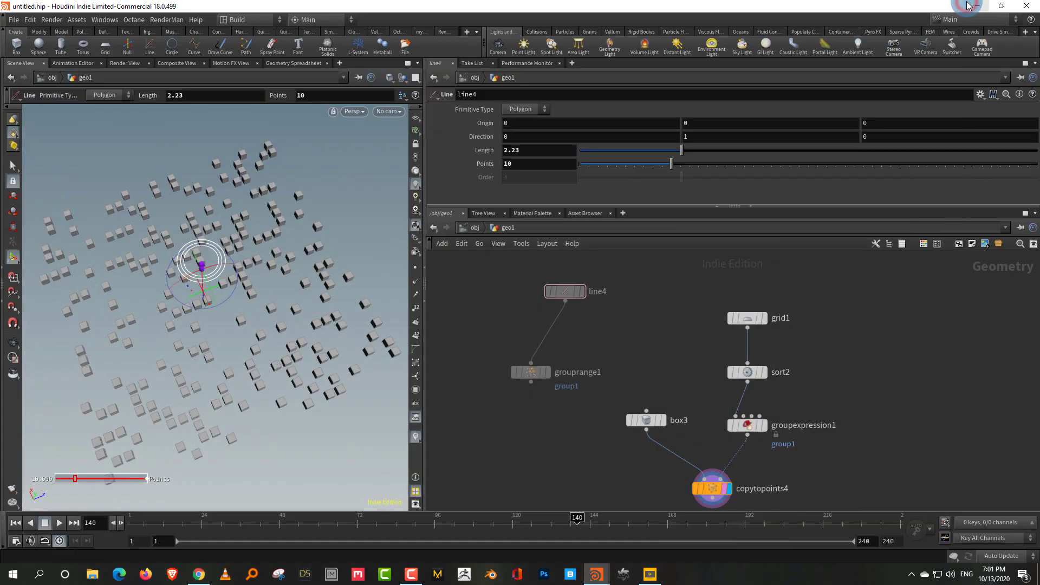
middle_click_drag(922, 388, 843, 365)
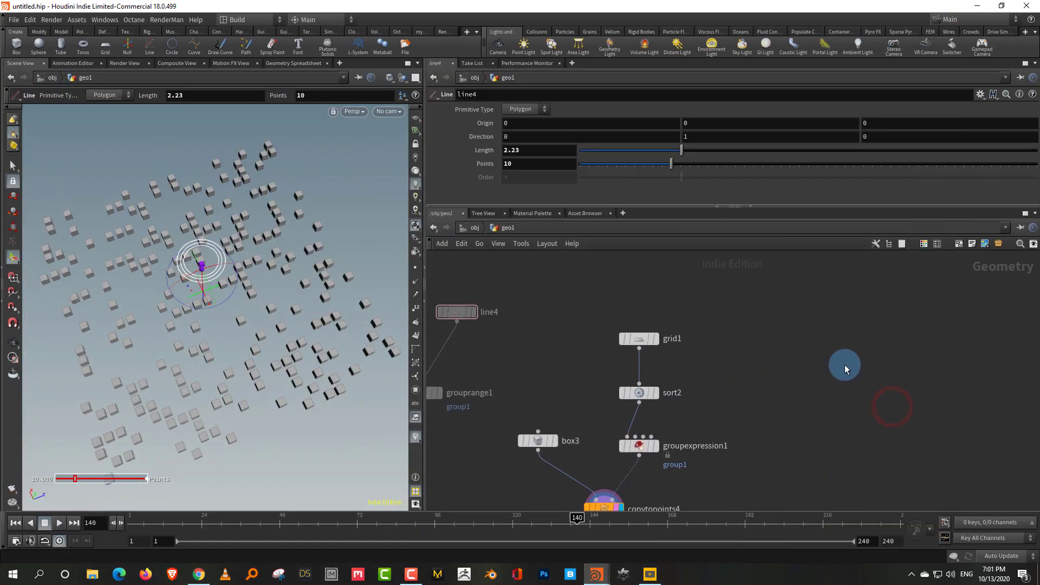
key("Tab")
type("gri")
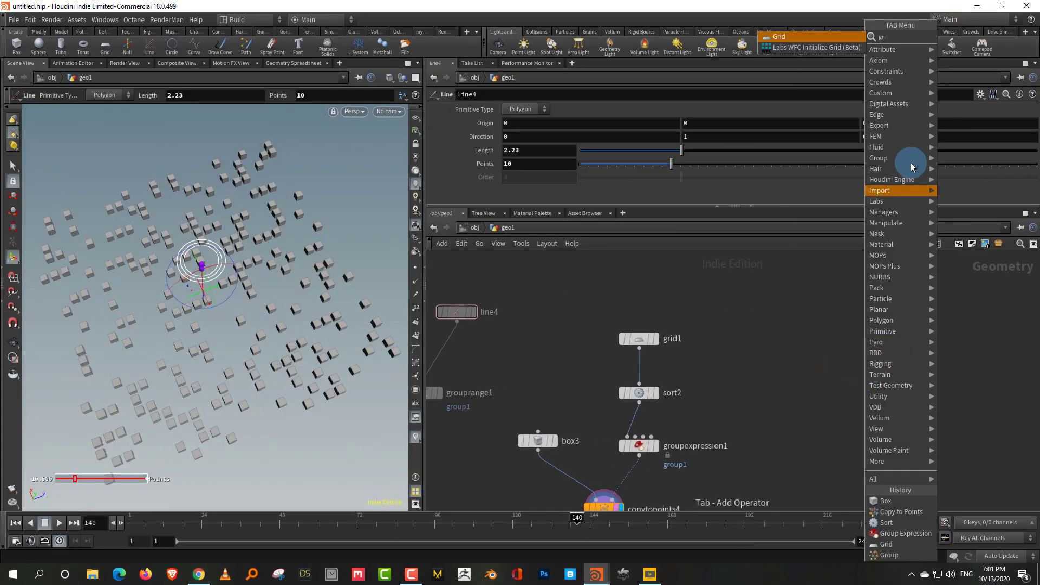
left_click(815, 37)
left_click(885, 375)
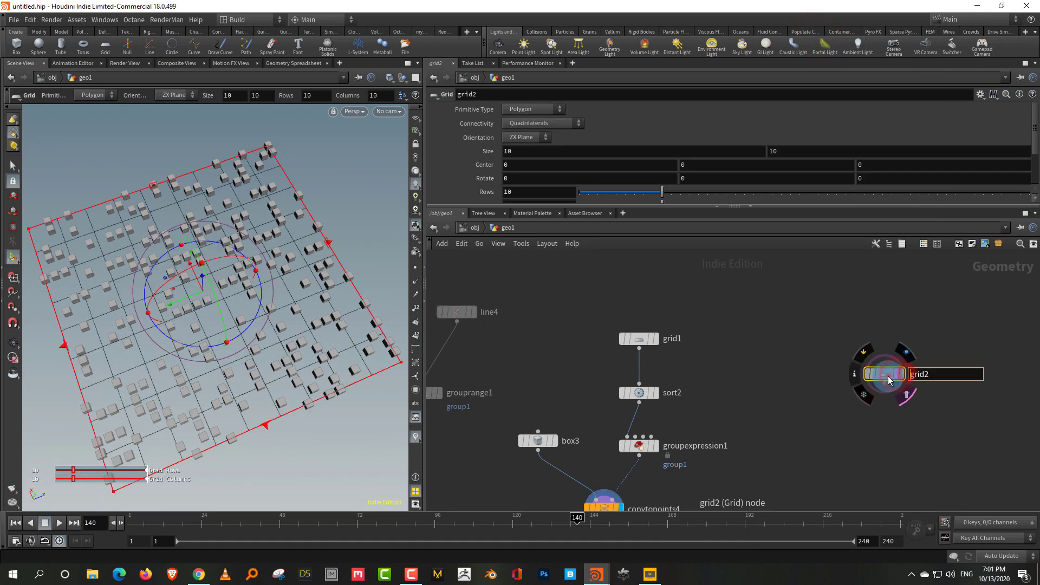
left_click(900, 373)
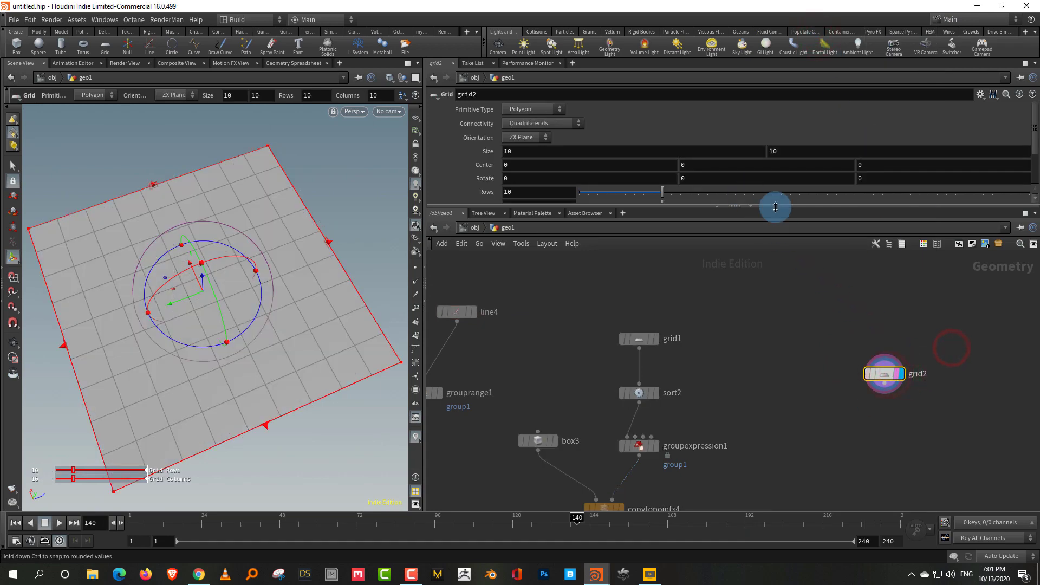
Step: Set both the rows and columns of grid2 to 29
left_click_drag(789, 205, 789, 290)
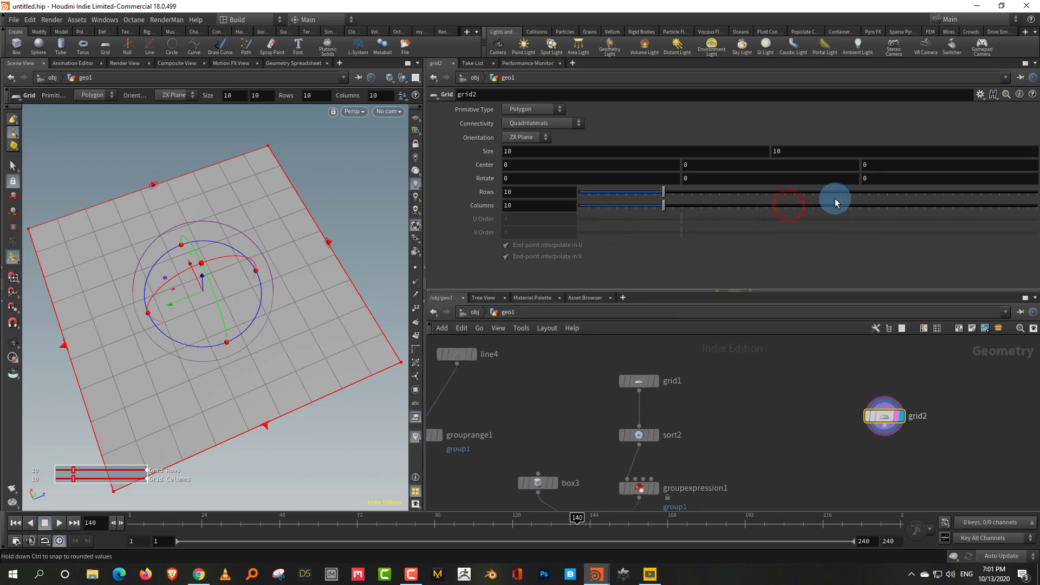
left_click(839, 195)
left_click(841, 206)
mouse_move(298, 367)
left_mouse_down("alt")
mouse_move(309, 353)
mouse_move(303, 362)
left_mouse_up("alt")
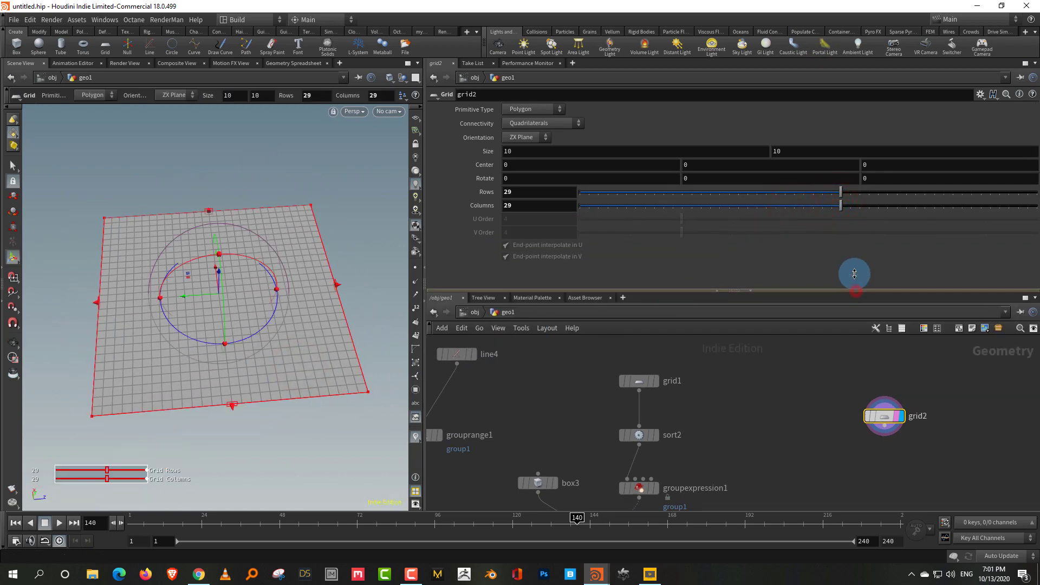
left_click_drag(855, 289, 807, 239)
left_click_drag(313, 353, 138, 324, "alt")
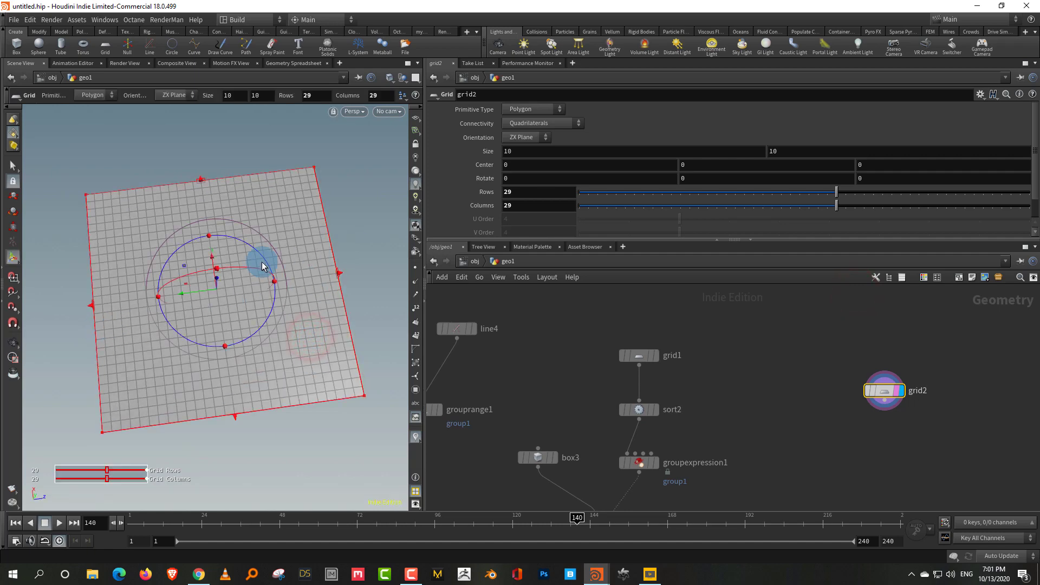
Step: Start adding another node to the network near grid2
left_click_drag(861, 435, 799, 420, "alt")
key("Tab")
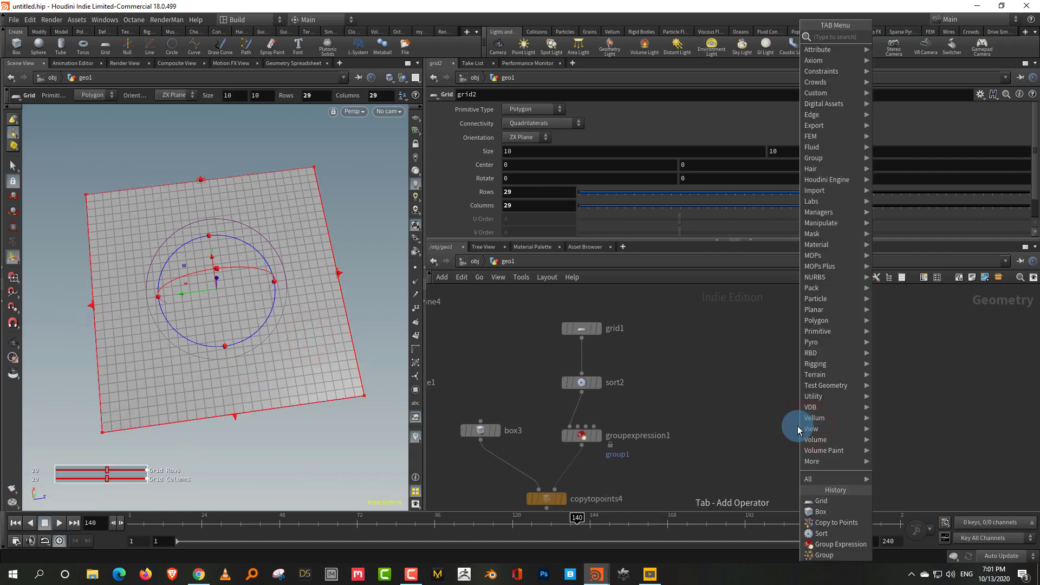
Step: Add a Labs Color Gradient node below grid2, connect grid2 to its input and display it
left_click(757, 421)
key("Tab")
mouse_move(774, 439)
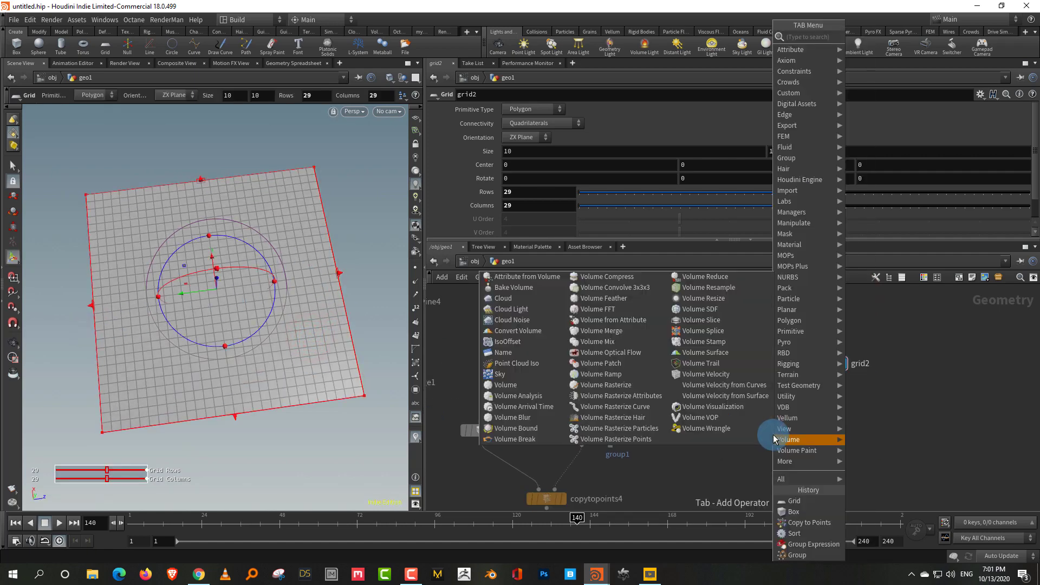
type("grad")
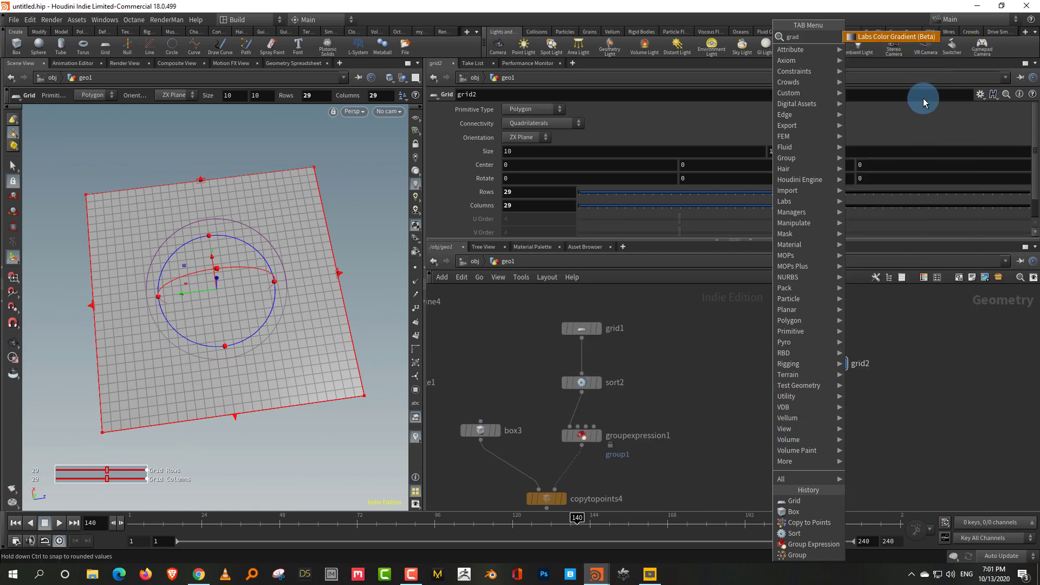
left_click(905, 37)
left_click(832, 436)
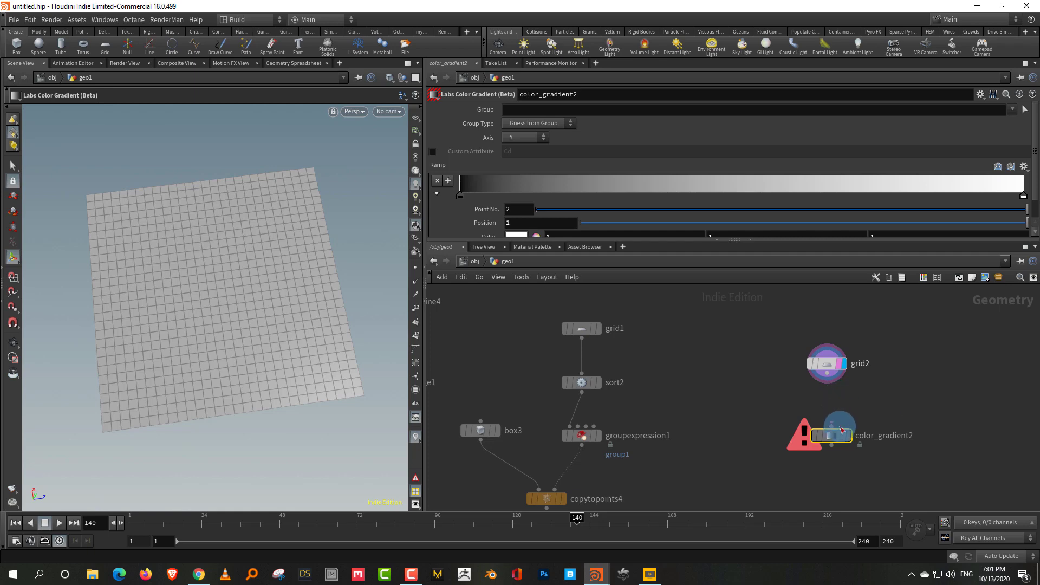
left_click_drag(833, 439, 814, 425)
left_click_drag(834, 381, 814, 418)
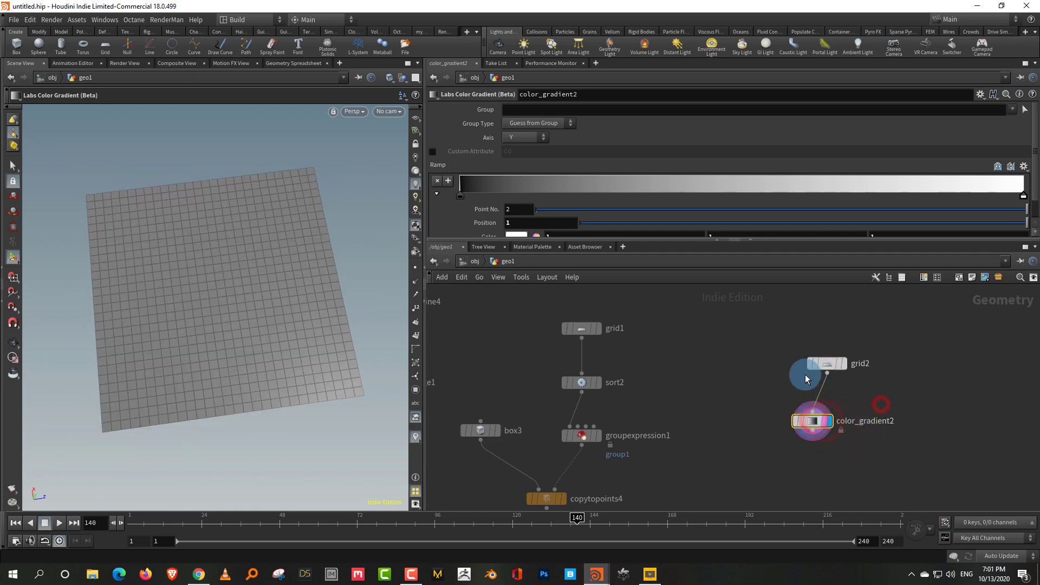
Step: Enable the gradient's custom attribute, name it mask, and set the gradient axis to Z
left_click(432, 151)
left_click(543, 151)
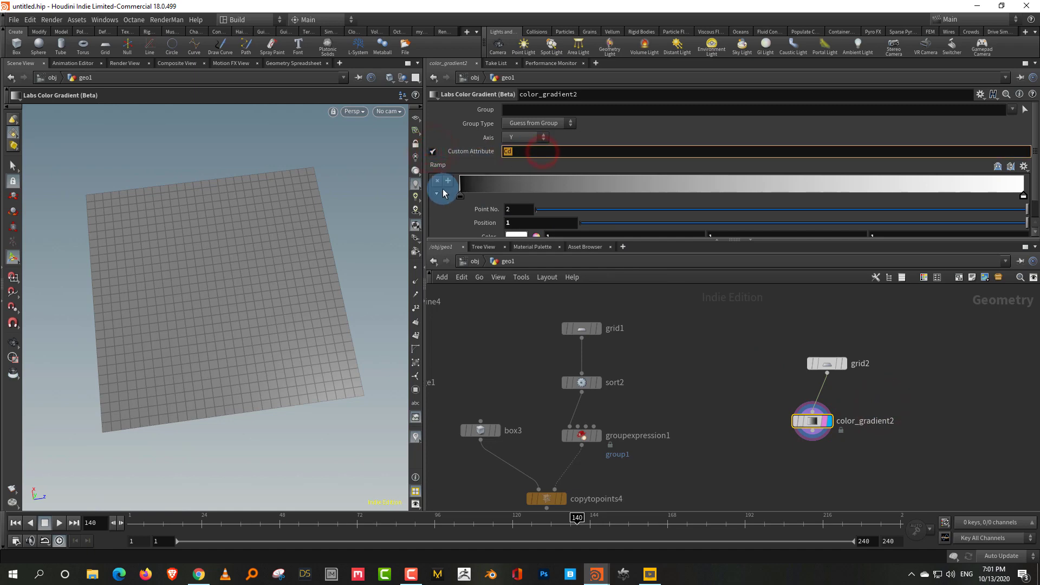
key("Return")
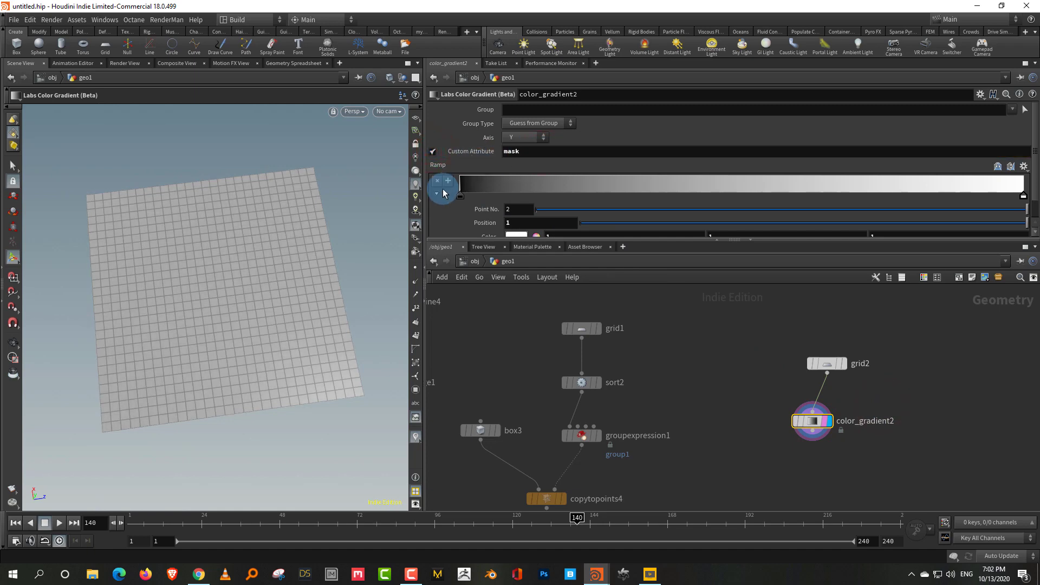
left_click(524, 138)
left_click(519, 170)
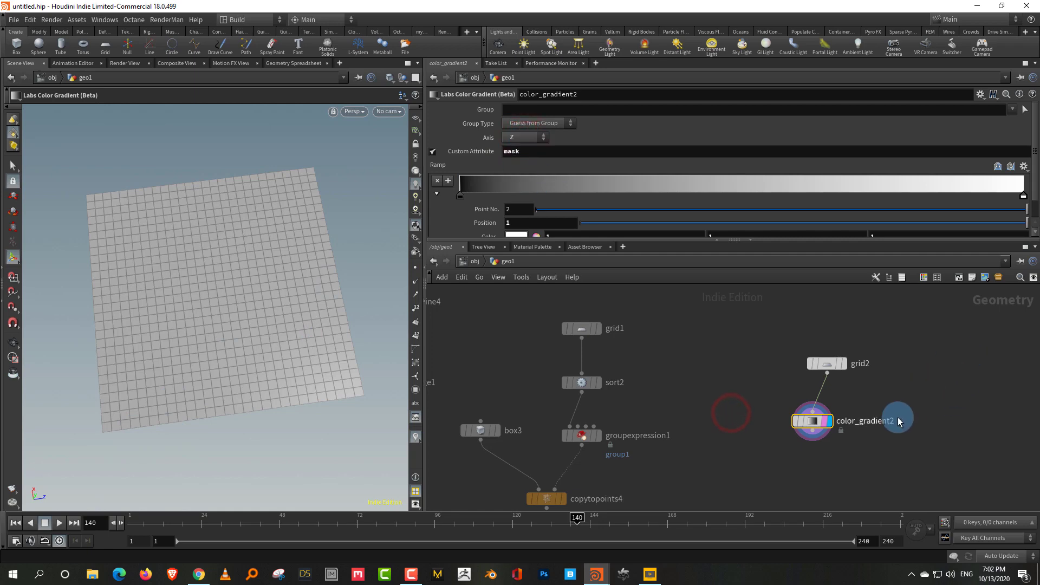
Step: Add a Color node after color_gradient2, connect it and display its result
middle_click_drag(898, 417, 814, 415)
key("Tab")
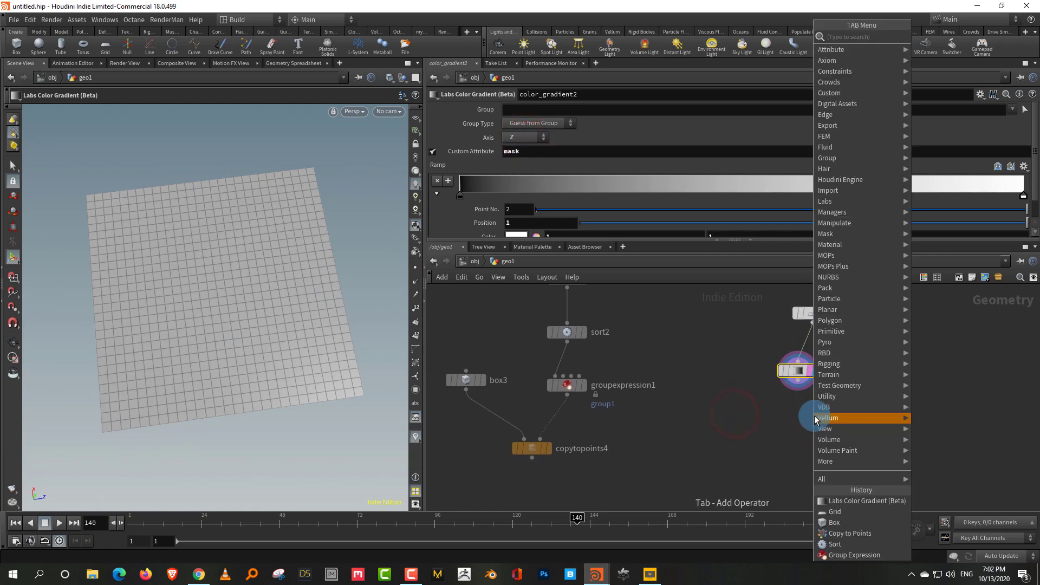
type("colo")
left_click(963, 36)
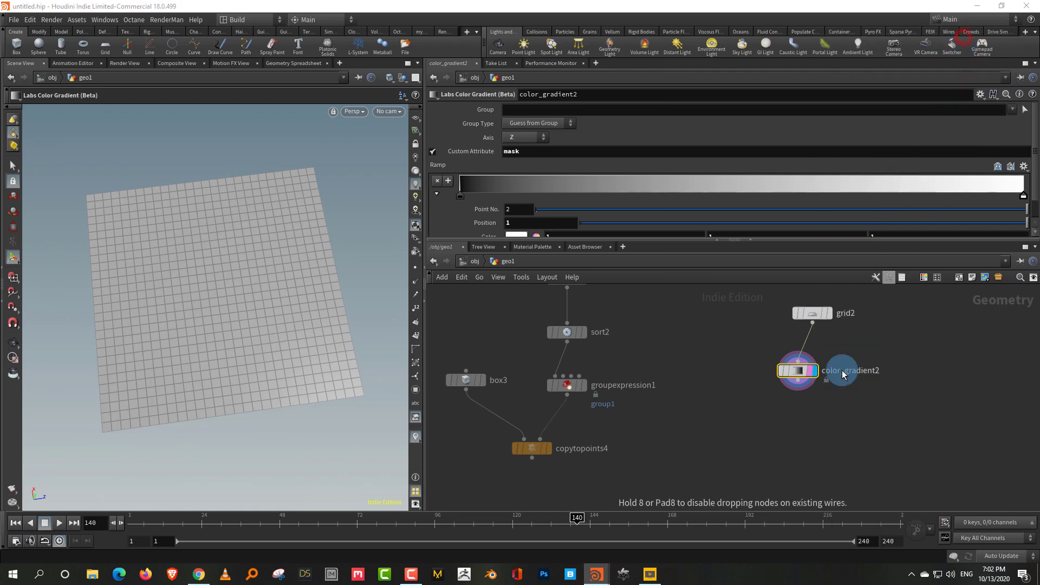
left_click(807, 445)
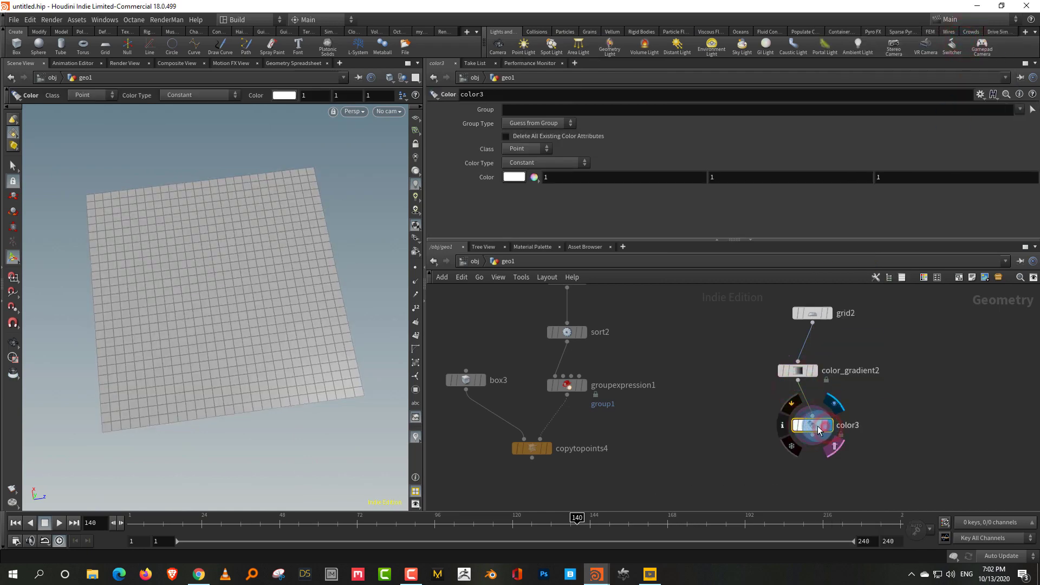
Step: Set the Color node's color type to Ramp from Attribute, driven by the mask attribute
left_click(545, 163)
left_click(552, 200)
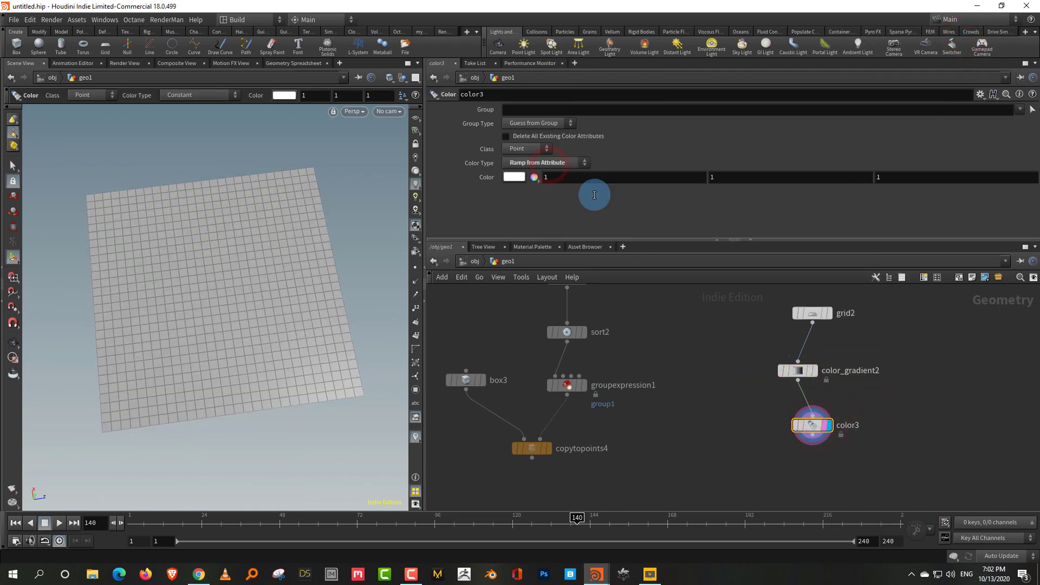
left_click(1025, 177)
left_click(1007, 200)
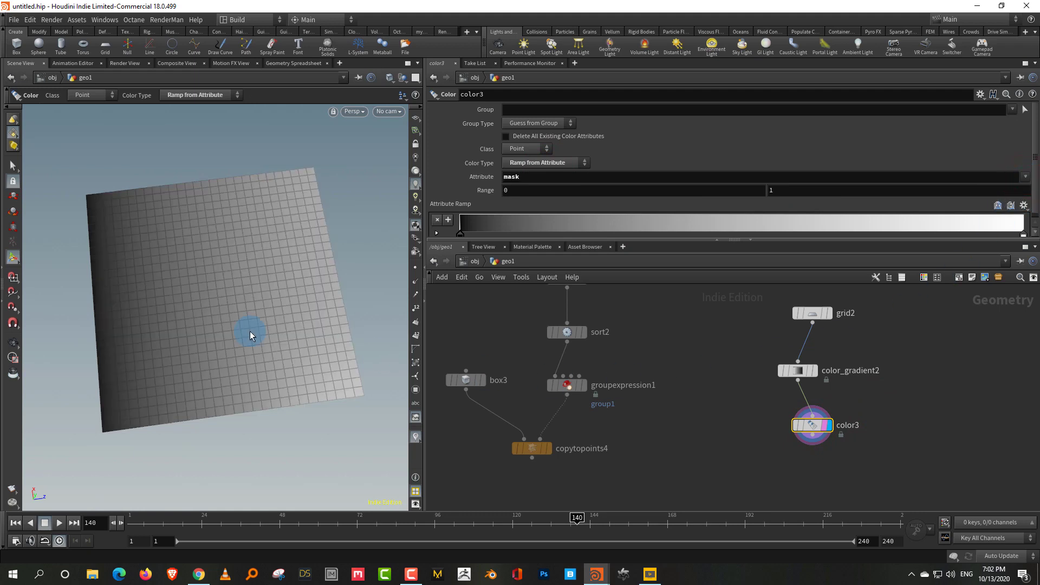
Step: Add an Attribute Promote node below color3 and connect it to the network
middle_click_drag(861, 465, 831, 441)
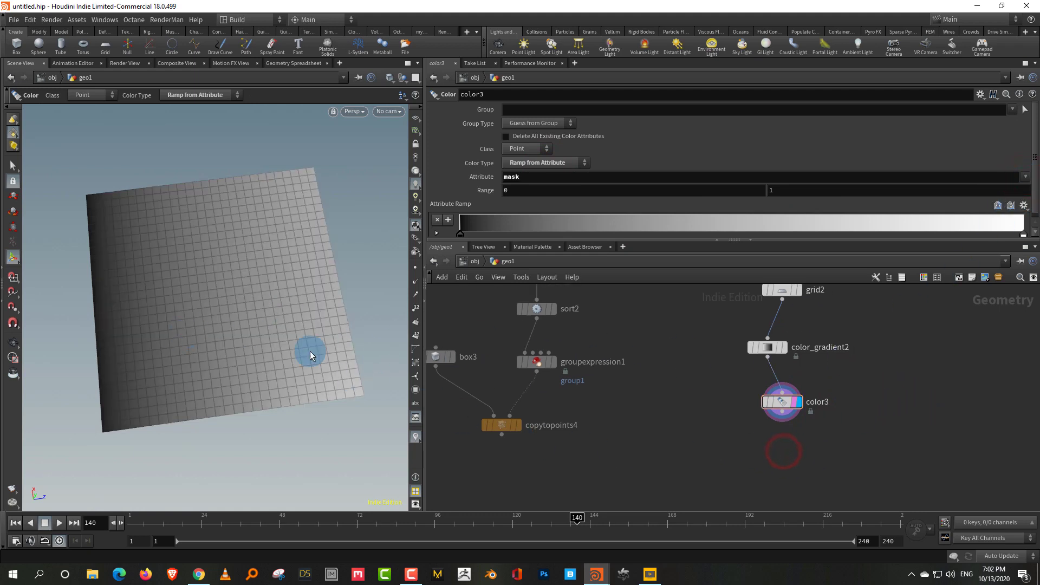
left_click_drag(342, 361, 316, 337, "alt")
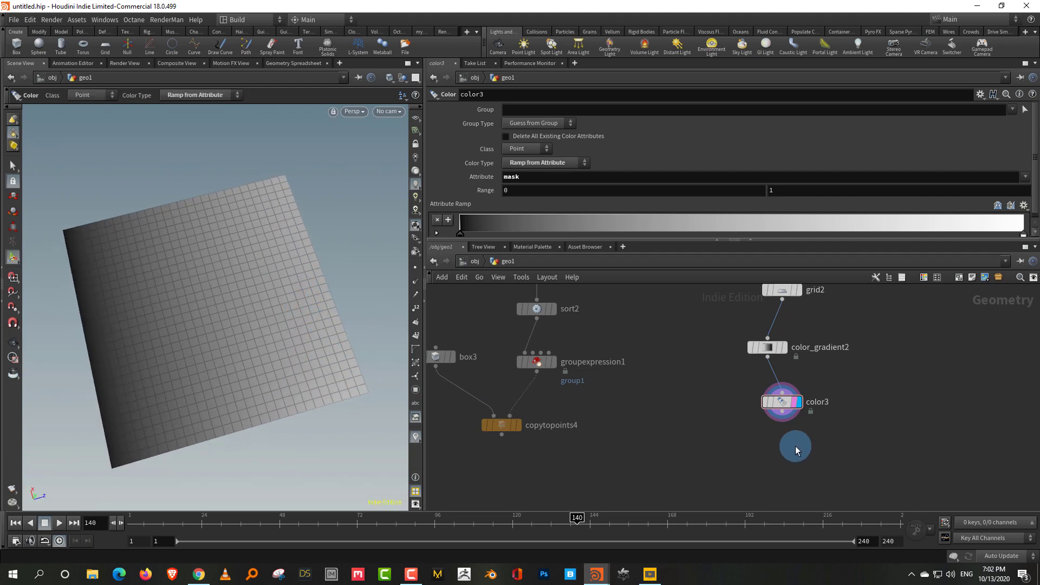
key("Tab")
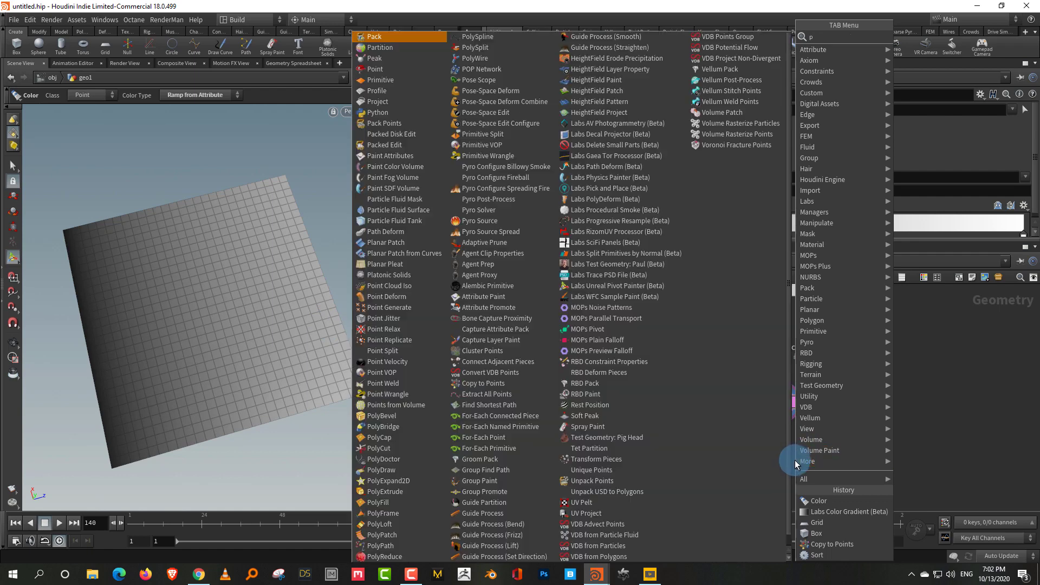
type("promote")
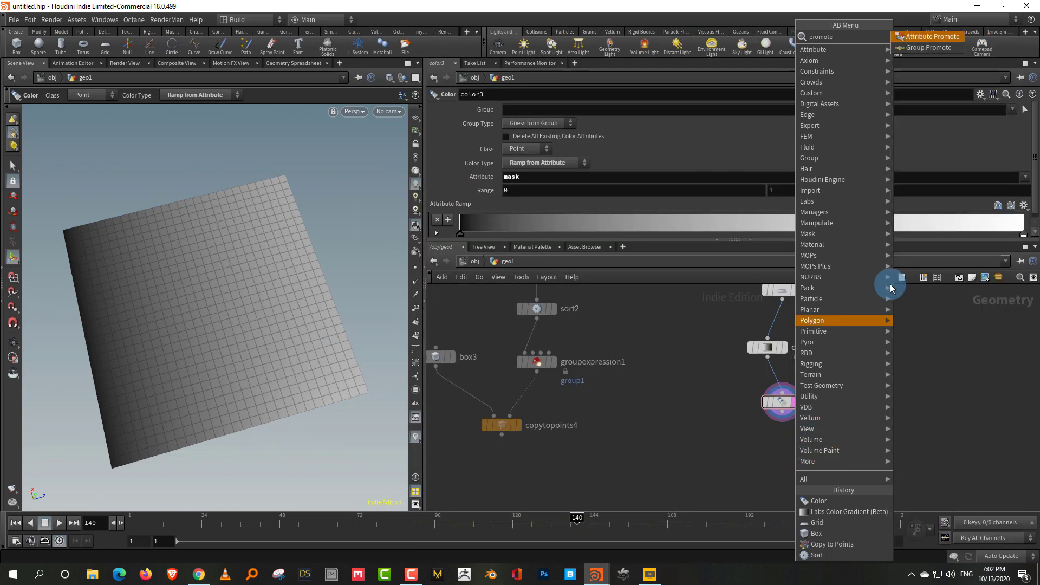
left_click(942, 37)
left_click(787, 448)
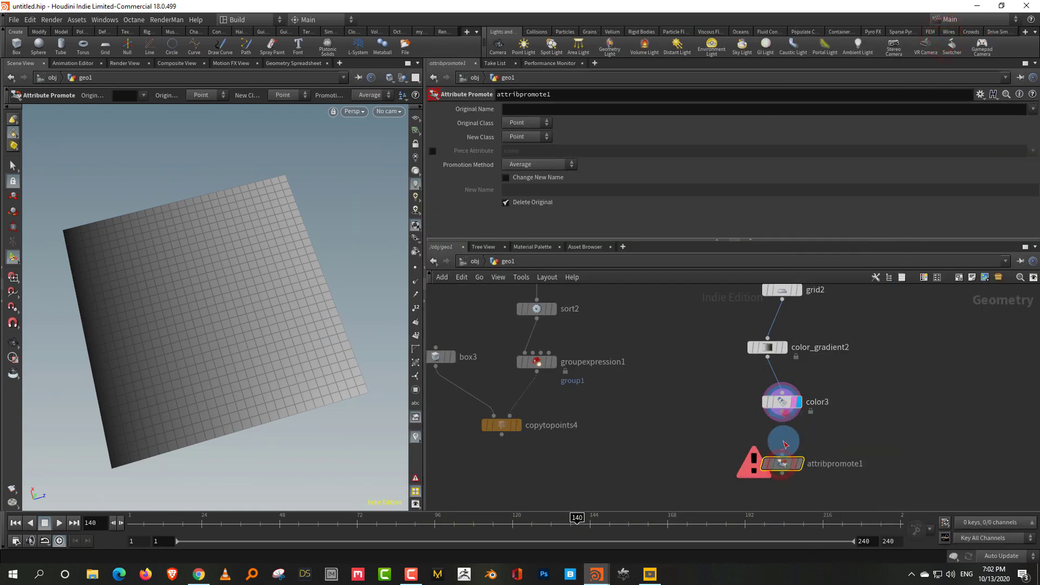
Step: Configure the Attribute Promote node to promote the mask attribute to the Primitive class
left_click(526, 136)
left_click(525, 159)
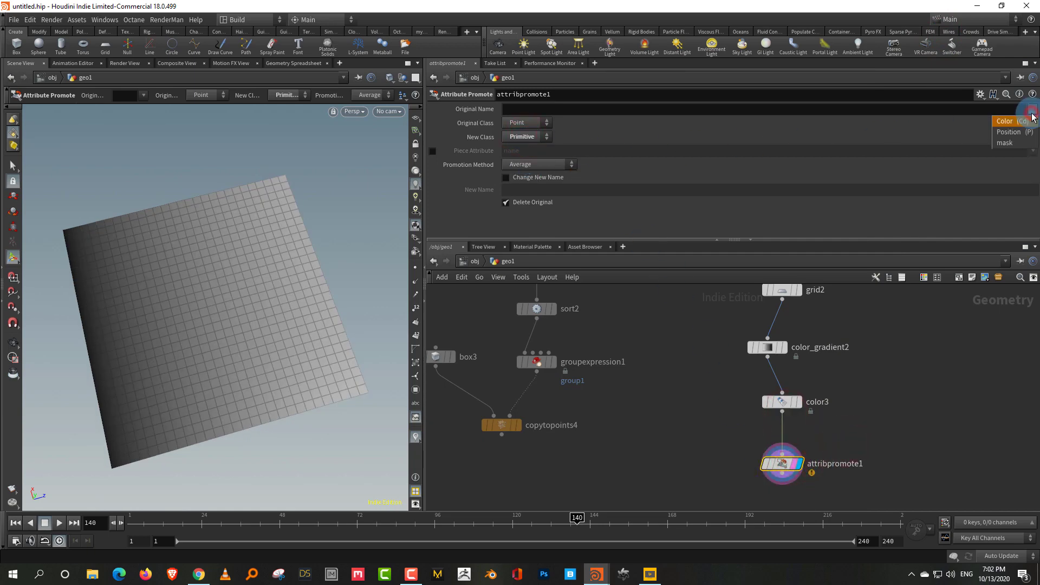
left_click(1005, 143)
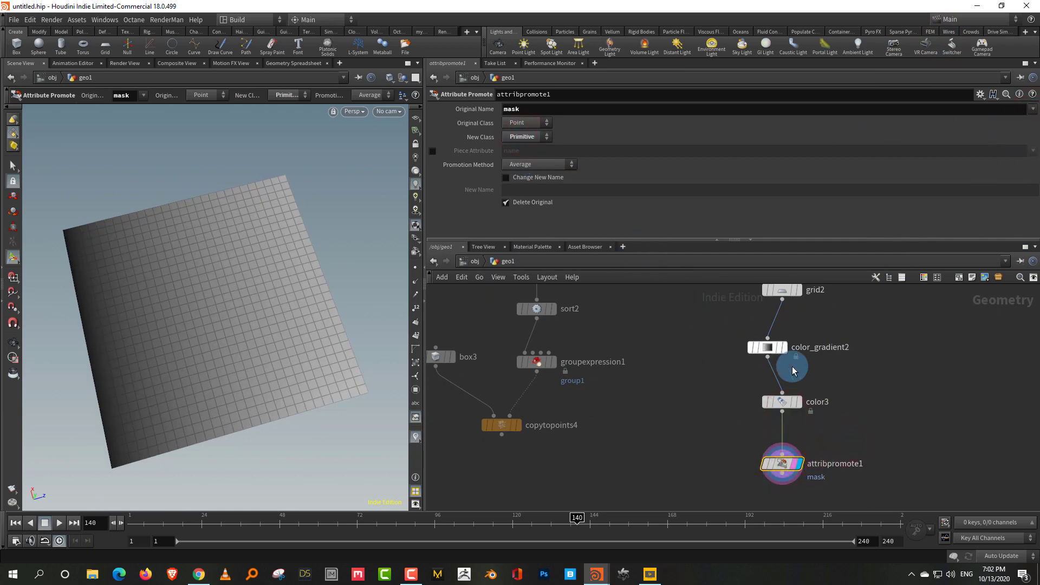
Step: Add a PolyExtrude node after attribpromote1, connect it and display its result
middle_click_drag(896, 419, 842, 349)
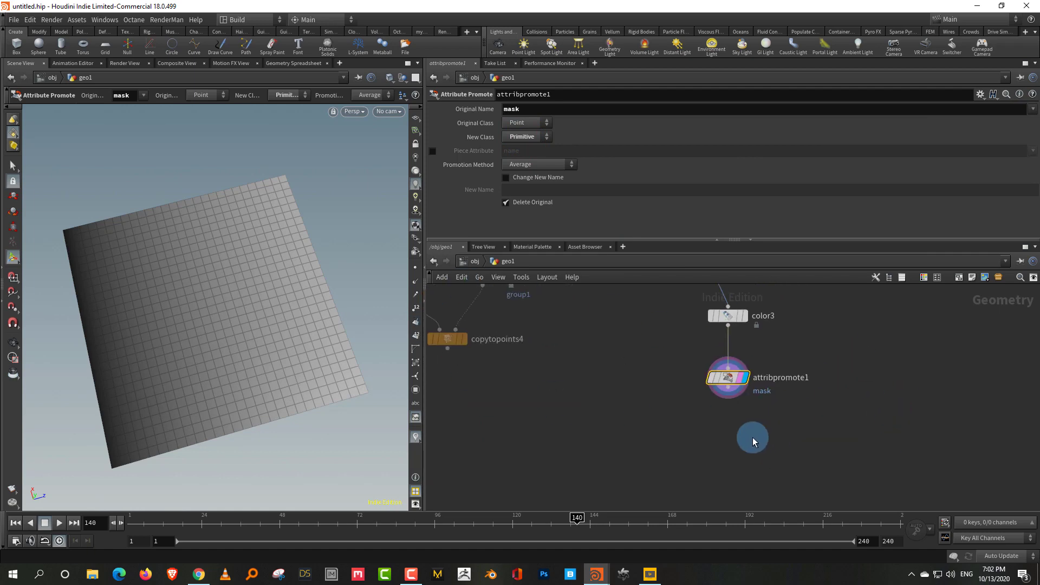
key("Tab")
type("poly")
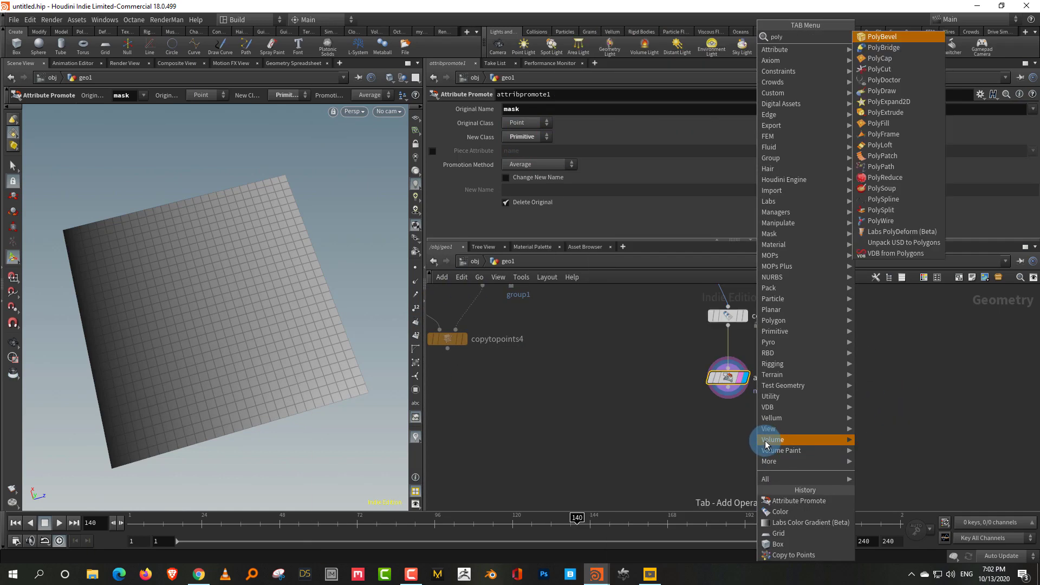
type("ex")
key("Return")
left_click(722, 448)
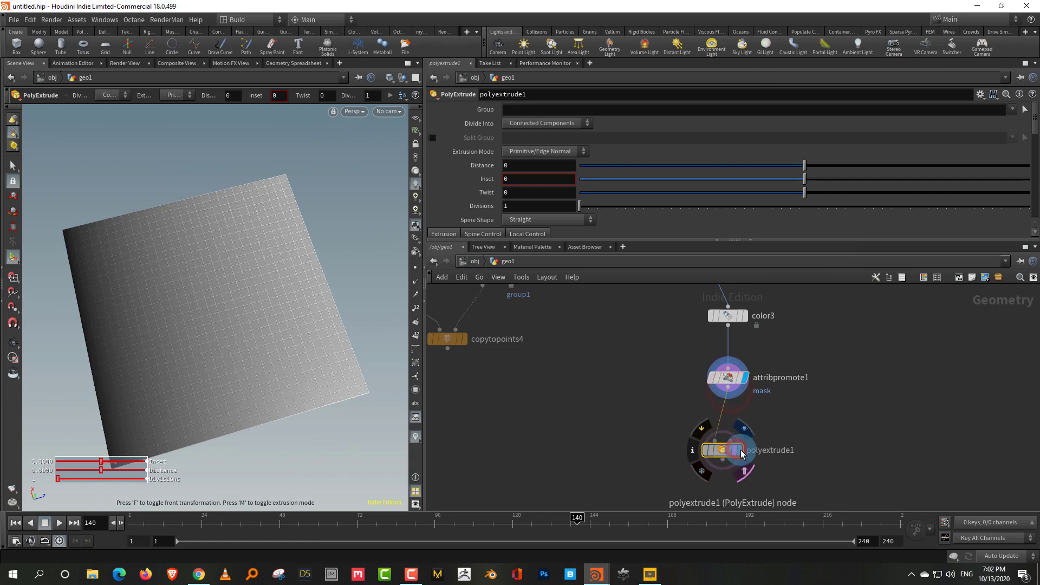
Step: Set the extrusion distance to 0.615 and enable its local Distance Scale using the mask attribute
left_click_drag(831, 166, 943, 165)
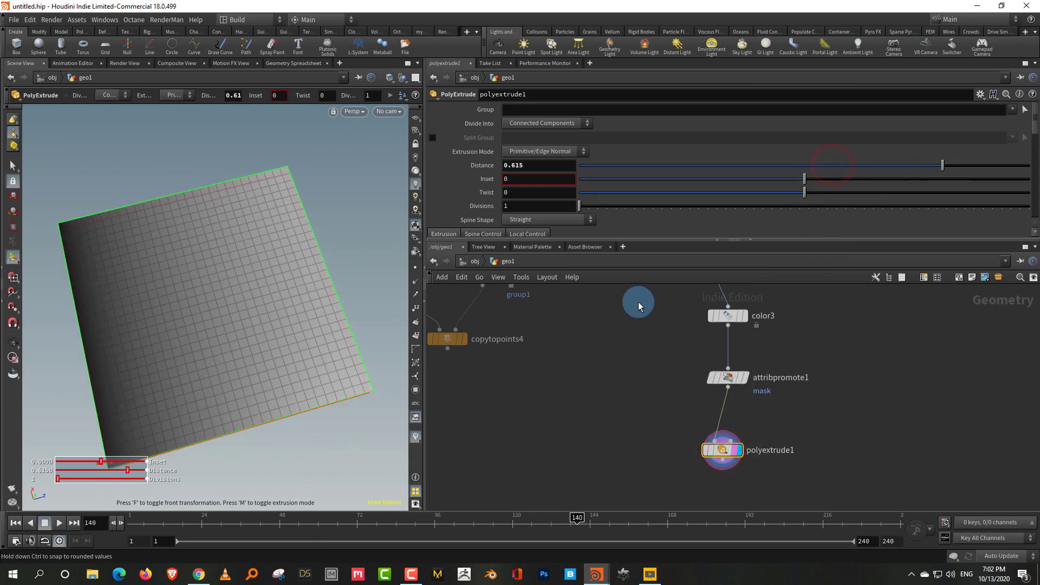
left_click_drag(297, 441, 271, 390)
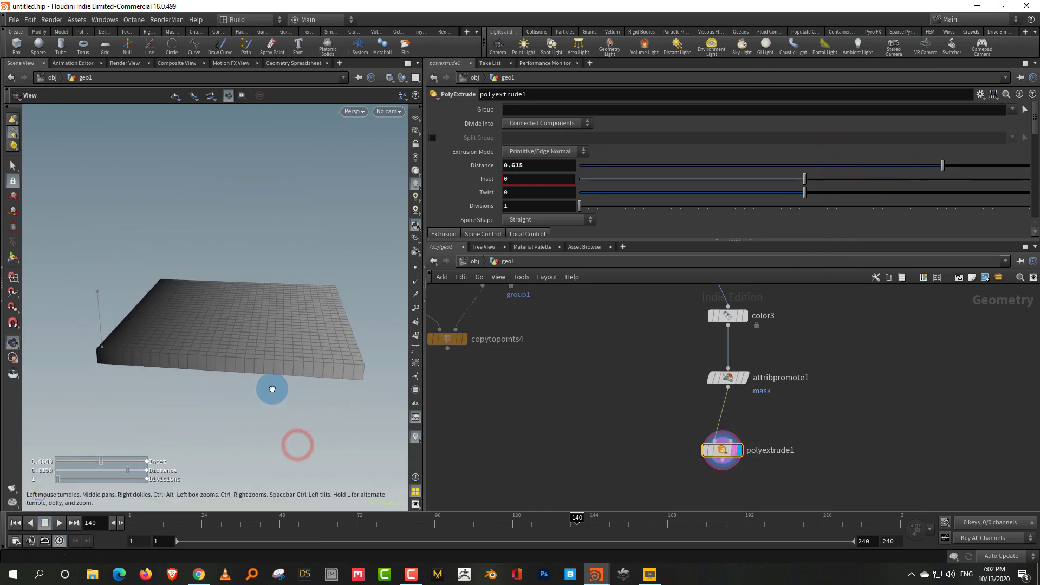
left_click(547, 235)
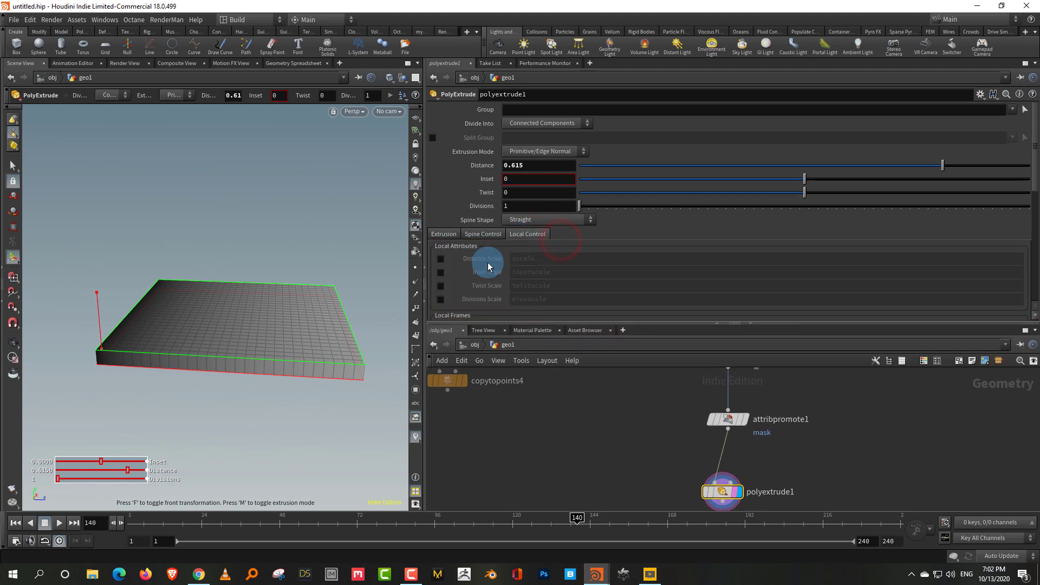
left_click(441, 260)
left_click(538, 259)
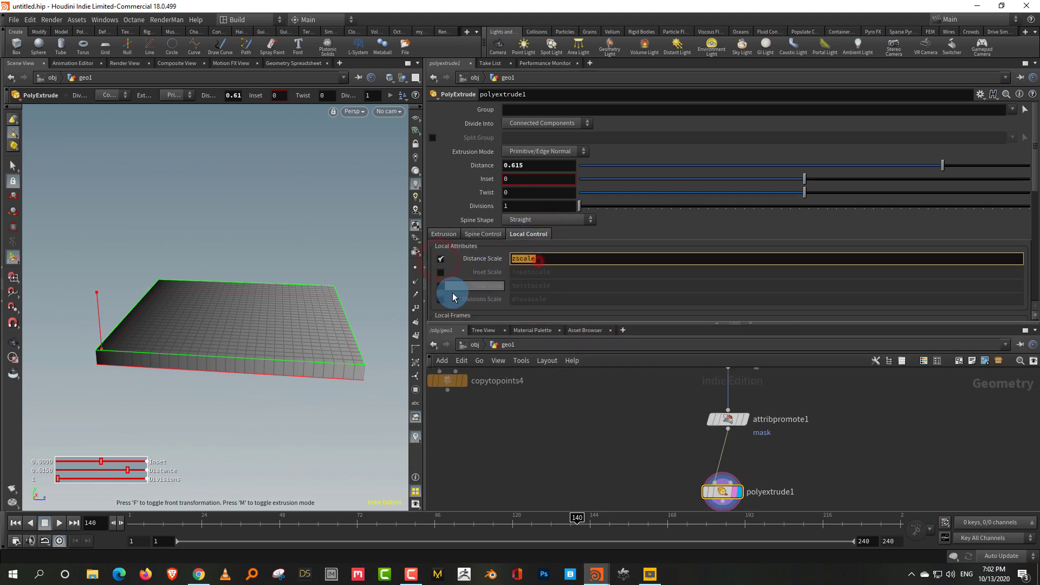
type("mask")
key("Return")
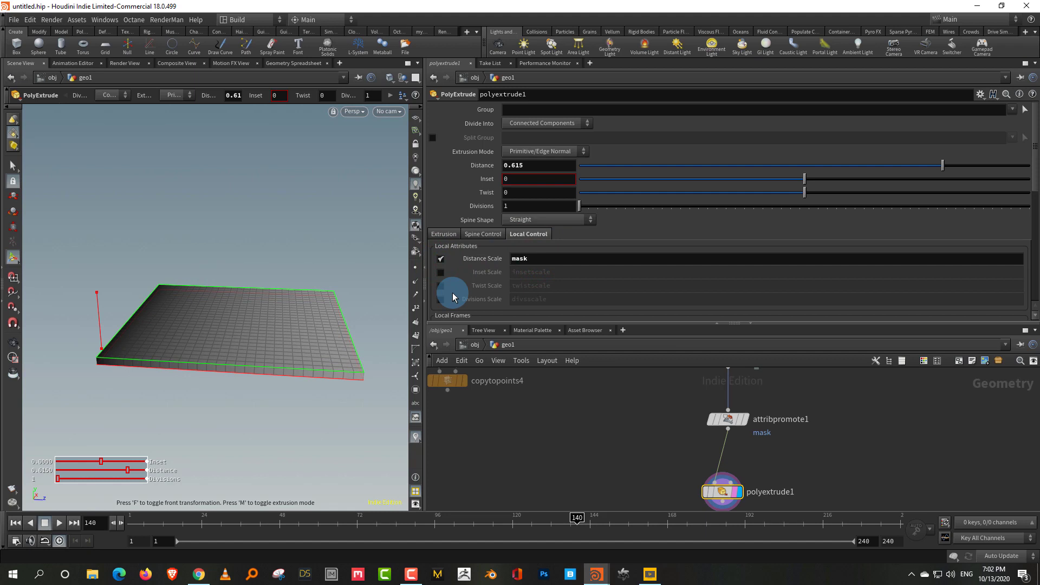
Step: Divide the extrusion into Individual Elements
left_click(553, 126)
left_click(551, 133)
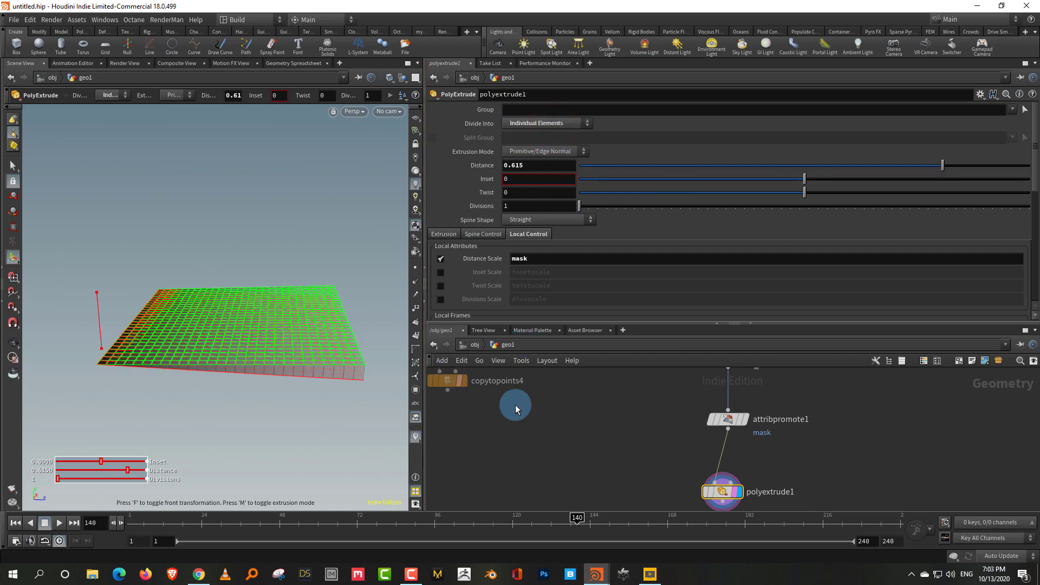
left_click_drag(311, 420, 365, 330, "alt")
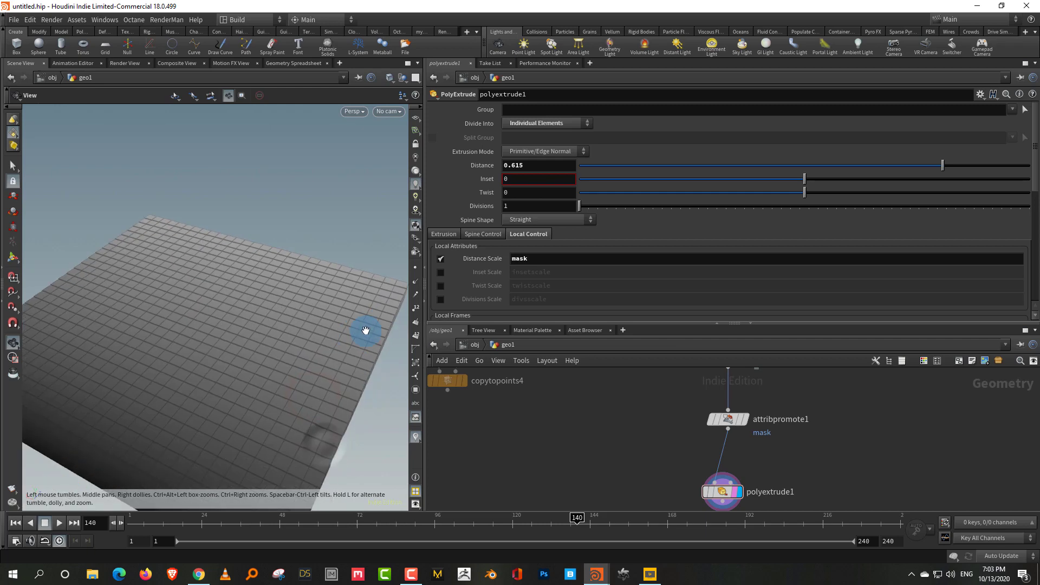
Step: Enable the extrusion's Inset Scale with the mask attribute and set the inset to 0.143
left_click(440, 272)
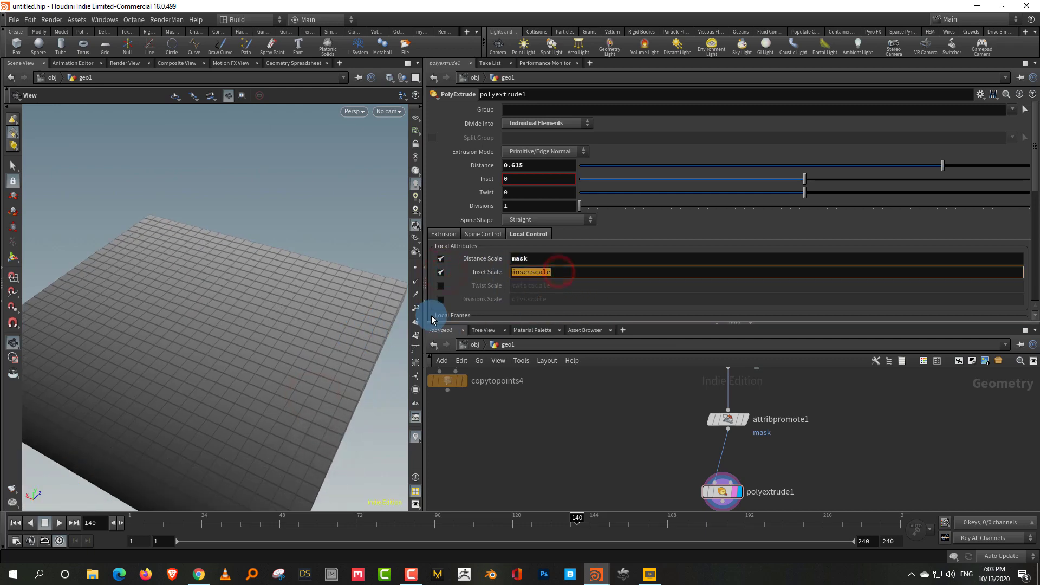
type("mask")
key("Return")
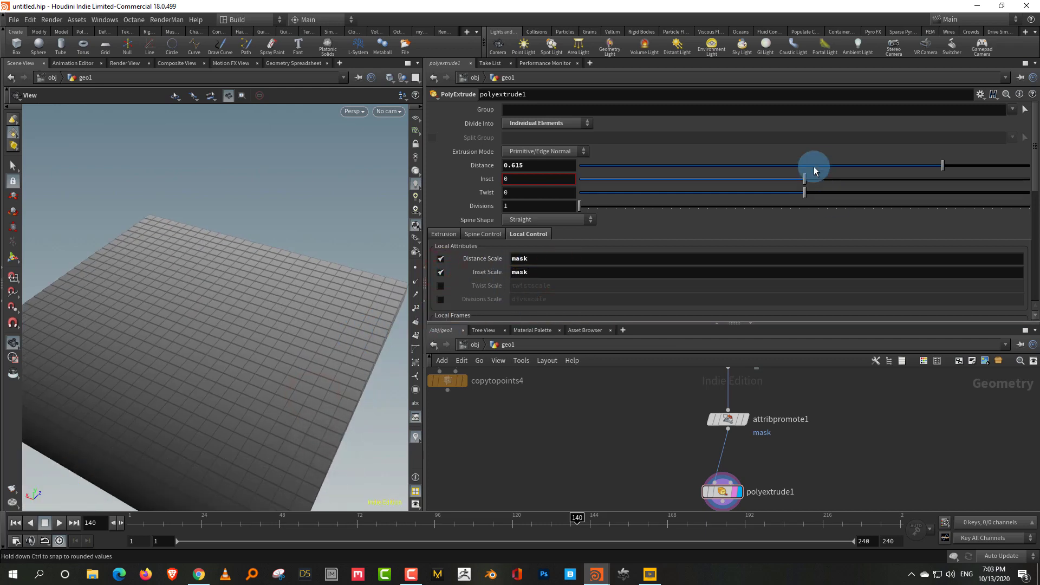
left_click_drag(810, 177, 831, 180)
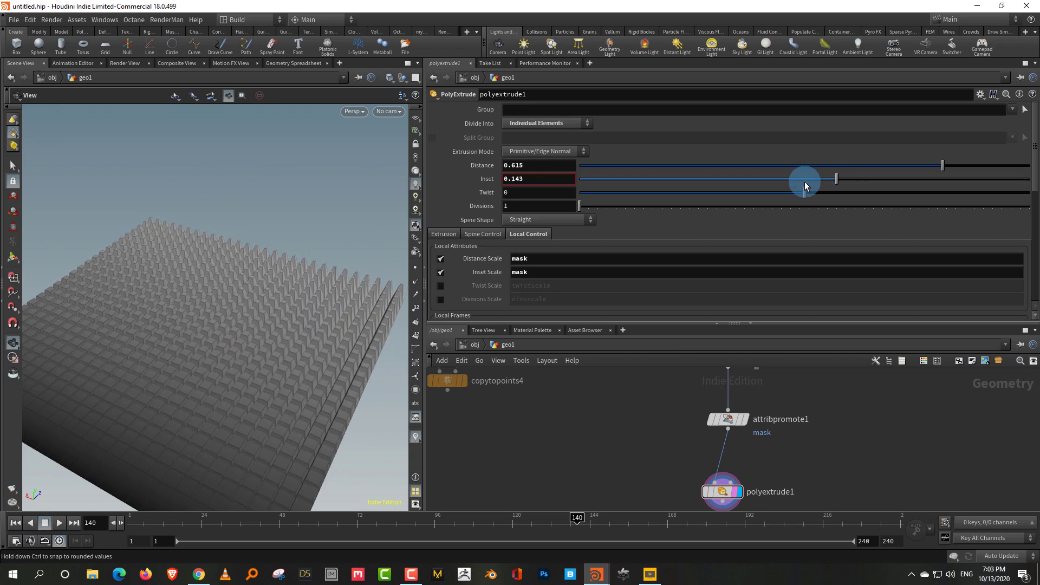
left_click_drag(337, 318, 256, 318)
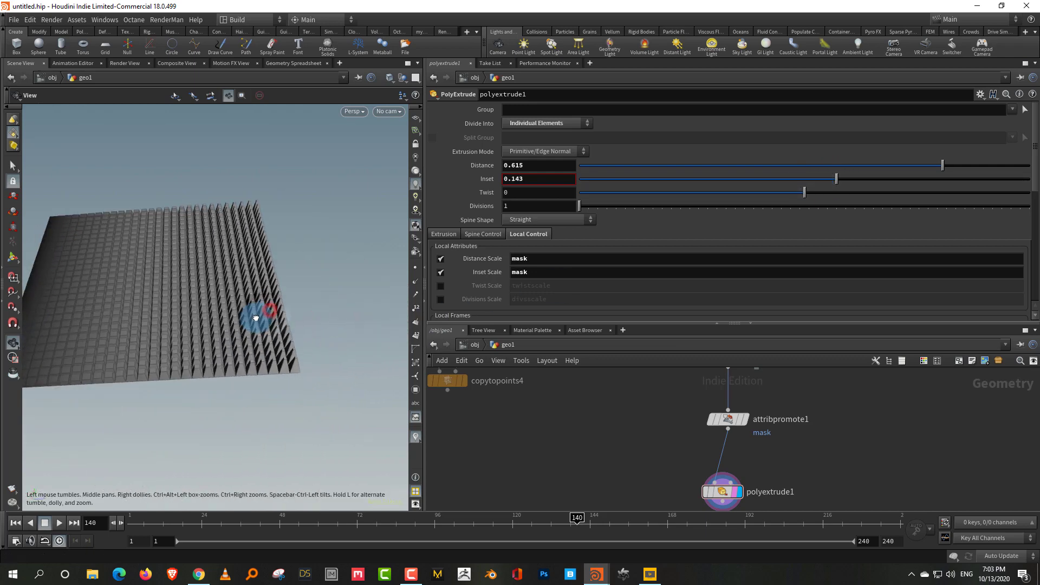
middle_click_drag(256, 318, 323, 288)
left_click_drag(323, 287, 332, 275)
Step: Bypass the color3 node and move the black ramp point of color_gradient2 to position 0.137571
middle_click_drag(843, 414, 817, 487)
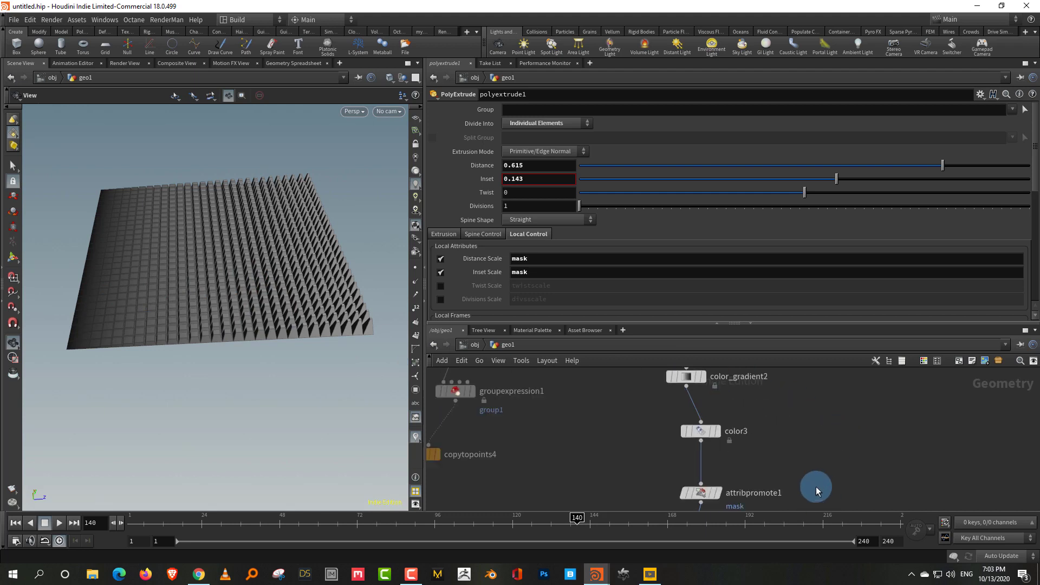
left_click_drag(775, 402, 668, 373)
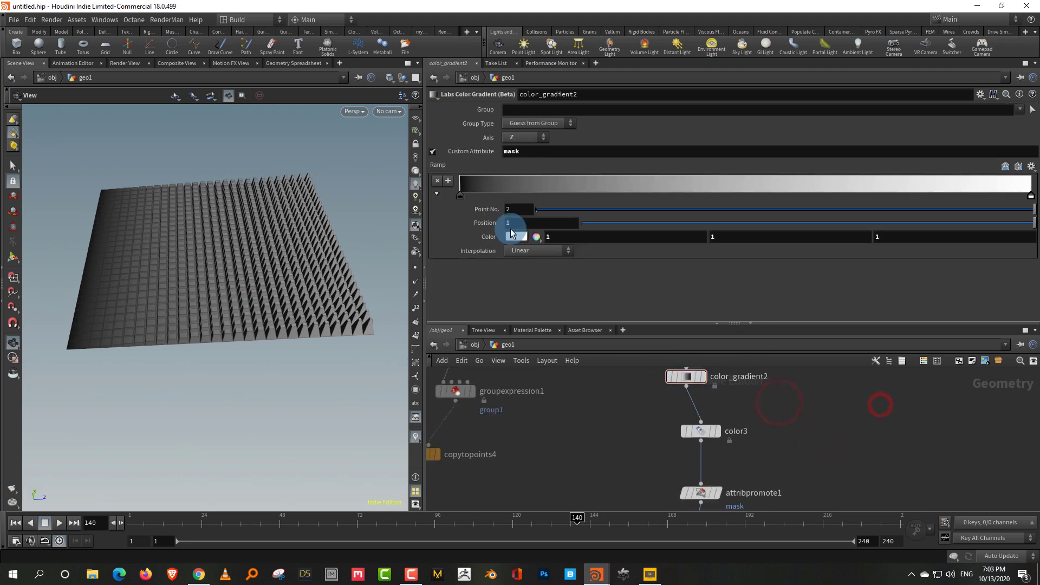
left_click_drag(459, 195, 784, 195)
middle_click_drag(782, 495, 743, 505)
left_click(680, 412)
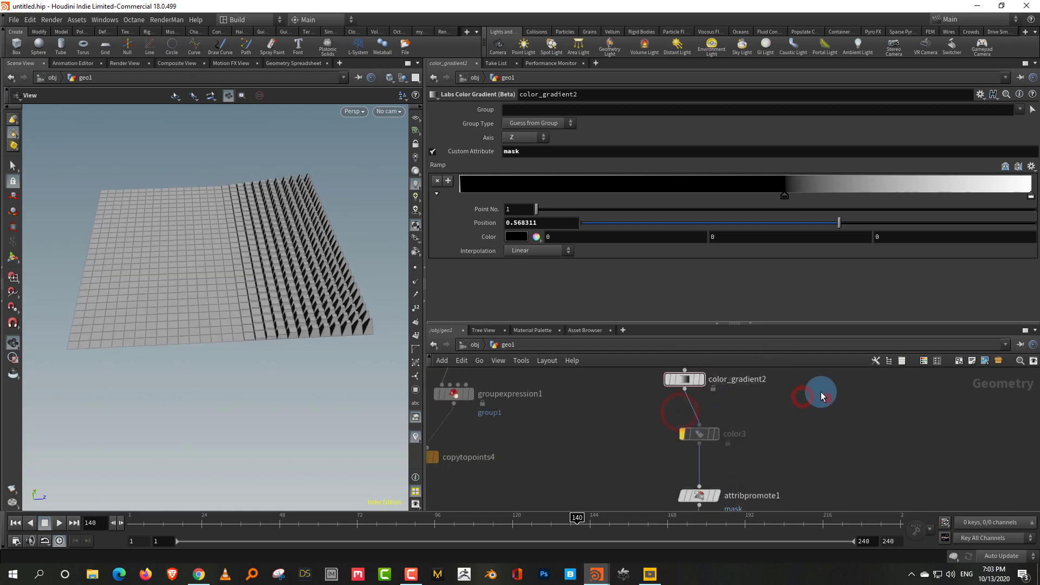
left_click_drag(788, 194, 652, 196)
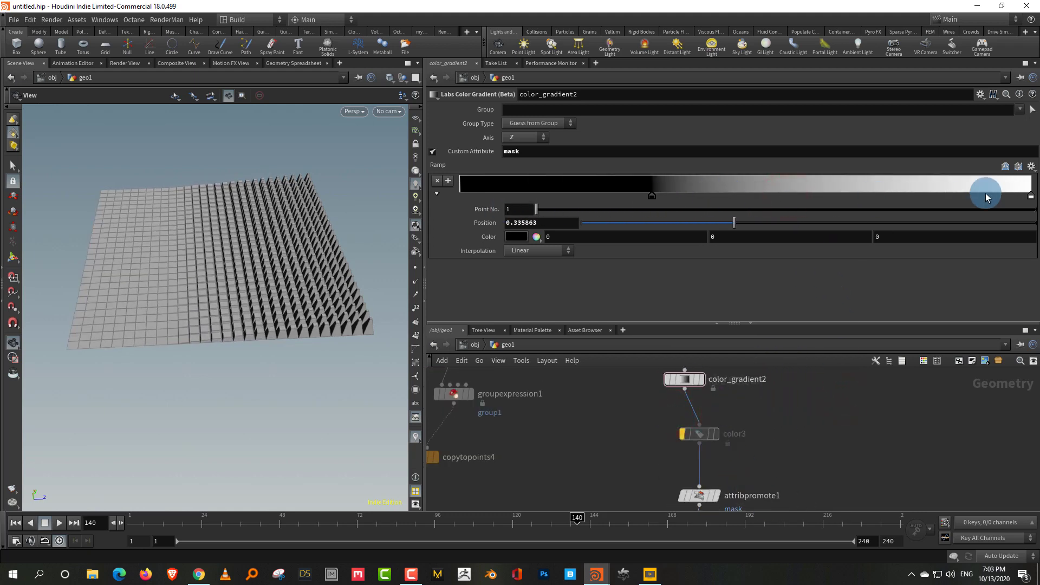
mouse_move(1032, 194)
left_mouse_down()
mouse_move(793, 196)
mouse_move(1034, 196)
left_mouse_up()
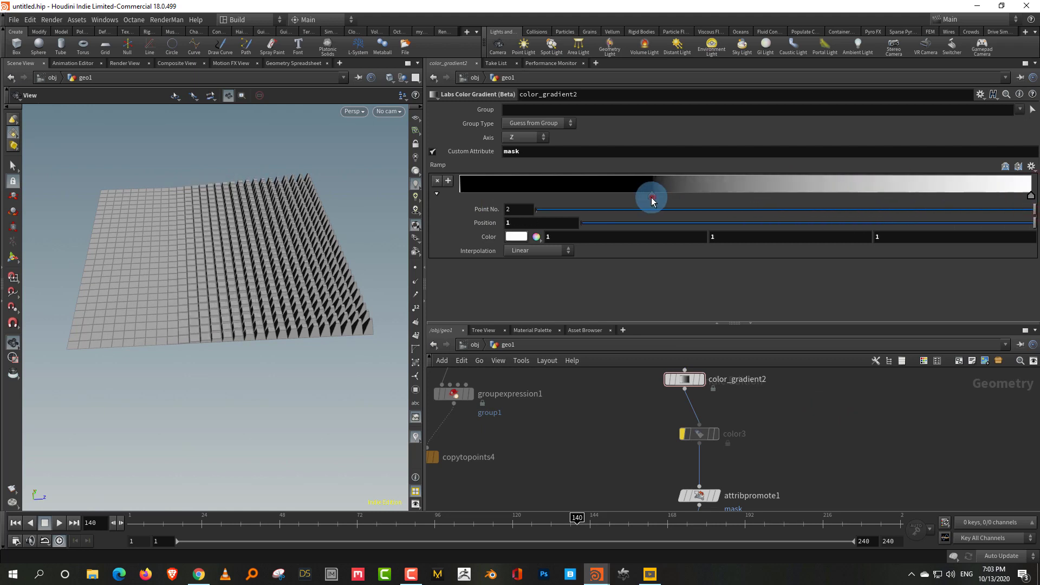
left_click_drag(652, 197, 550, 207)
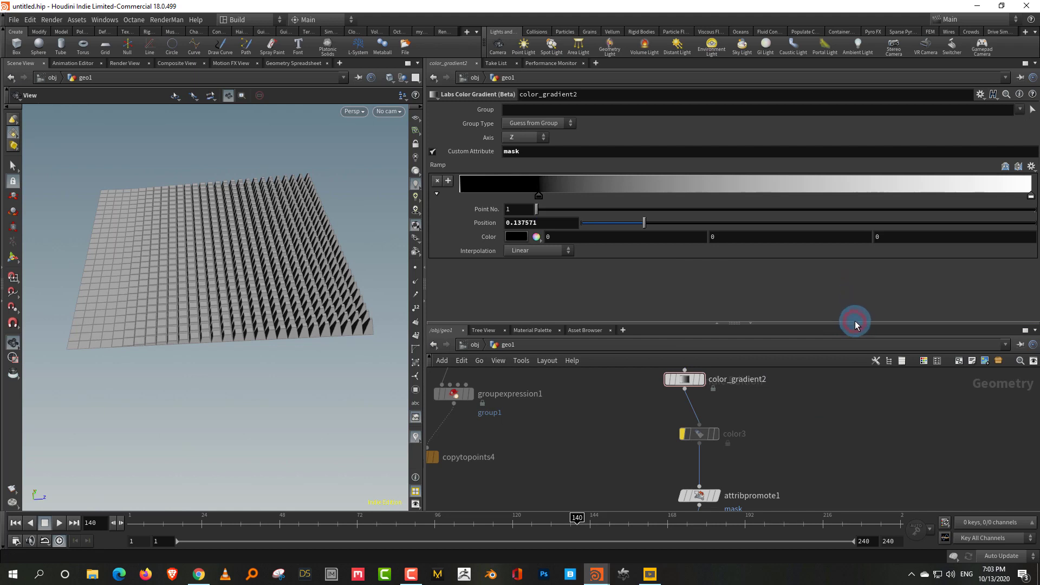
Step: Set polyextrude1 to divide into Connected Components and raise its extrusion distance to 0.721
left_click_drag(855, 321, 855, 263)
middle_click_drag(850, 355, 882, 272)
left_click_drag(809, 415, 742, 452)
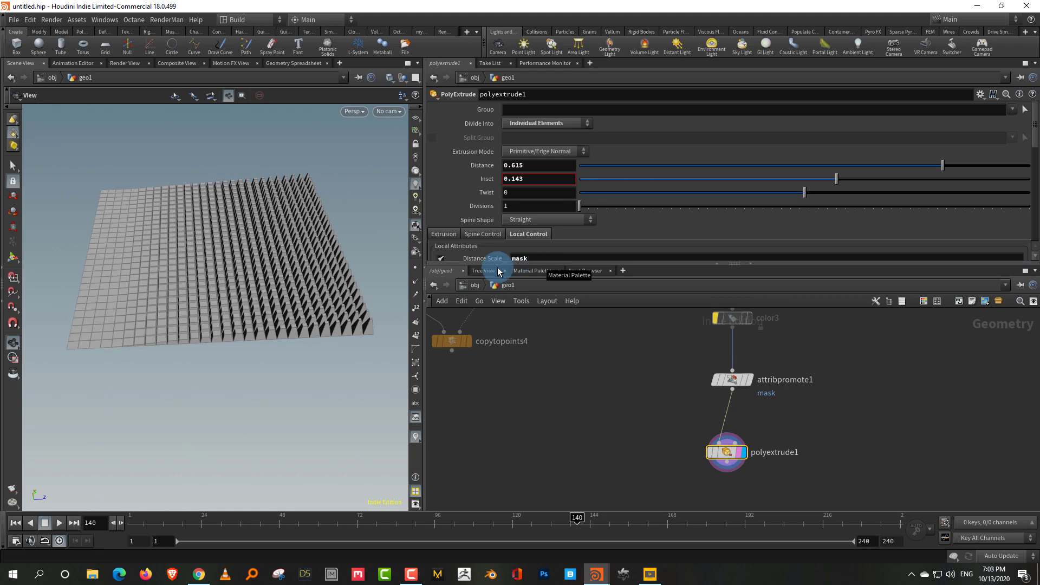
left_click(558, 124)
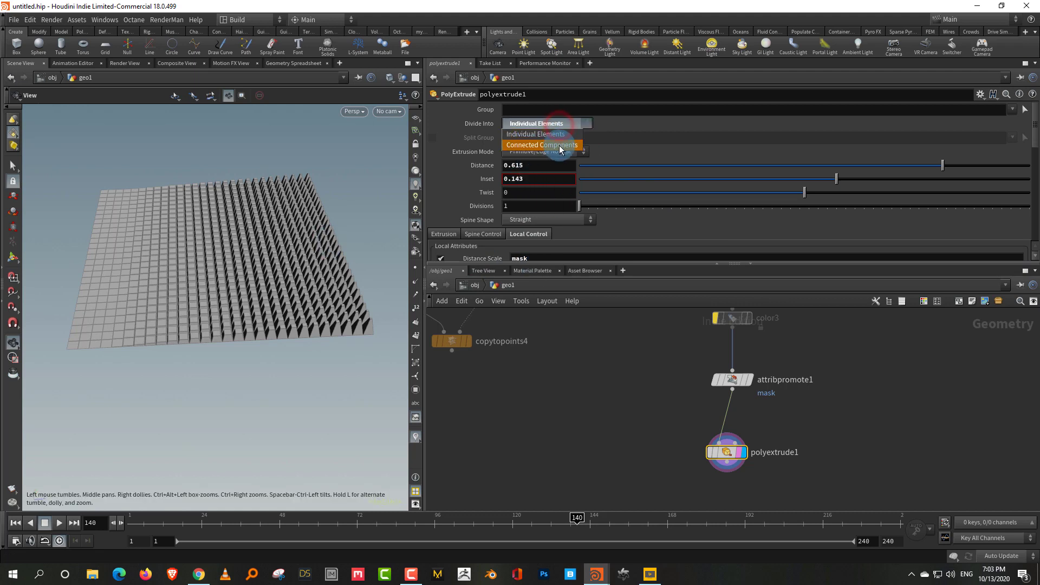
left_click(560, 144)
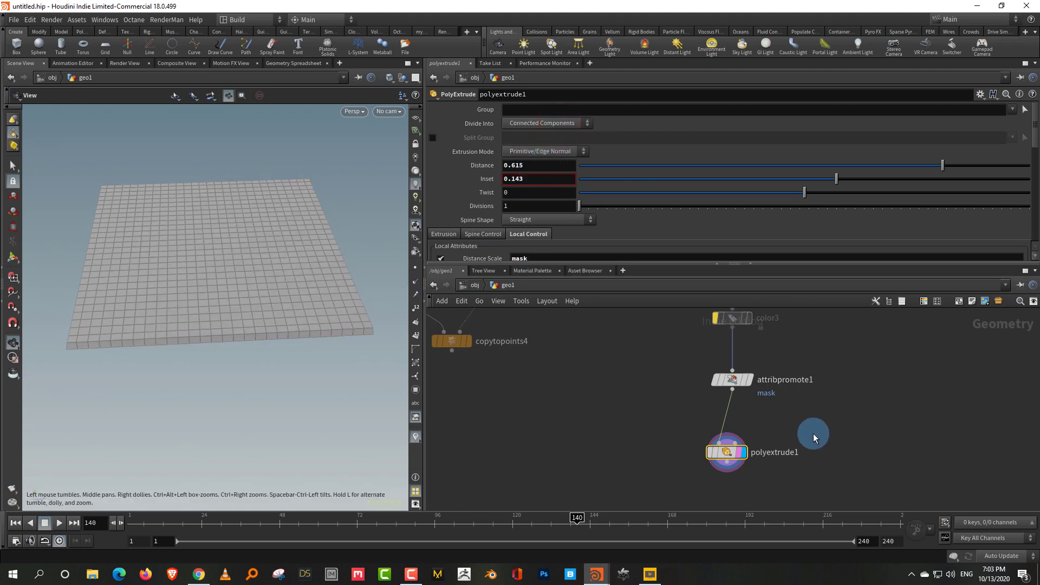
middle_click_drag(816, 414, 797, 476)
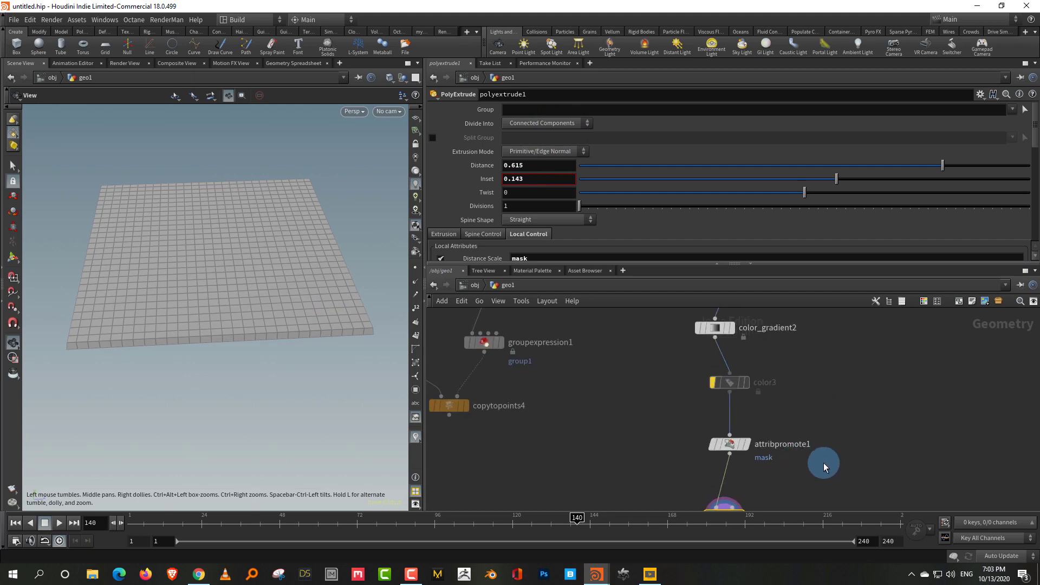
left_click_drag(957, 166, 967, 171)
middle_click_drag(830, 424, 831, 435)
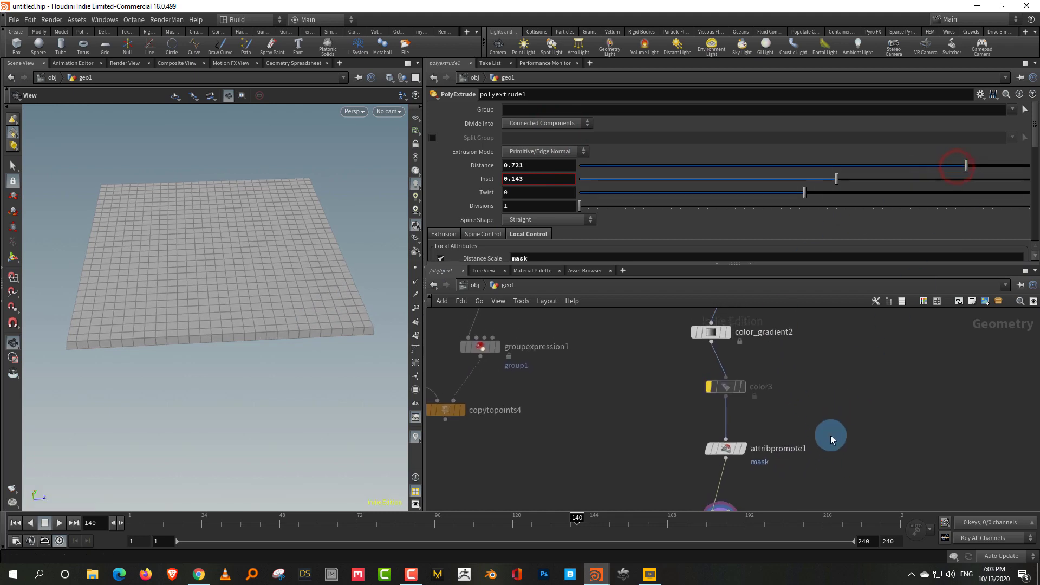
Step: Delete the attribpromote1 node so color3 feeds directly into polyextrude1
left_click_drag(788, 425, 695, 475)
middle_click_drag(732, 456, 720, 433)
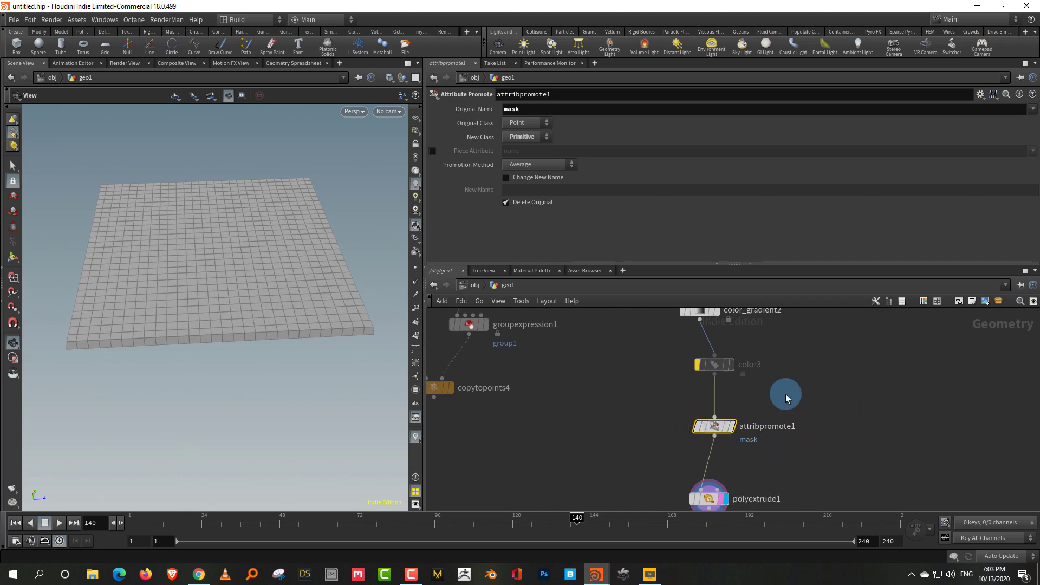
left_click_drag(788, 400, 746, 412)
key("Delete")
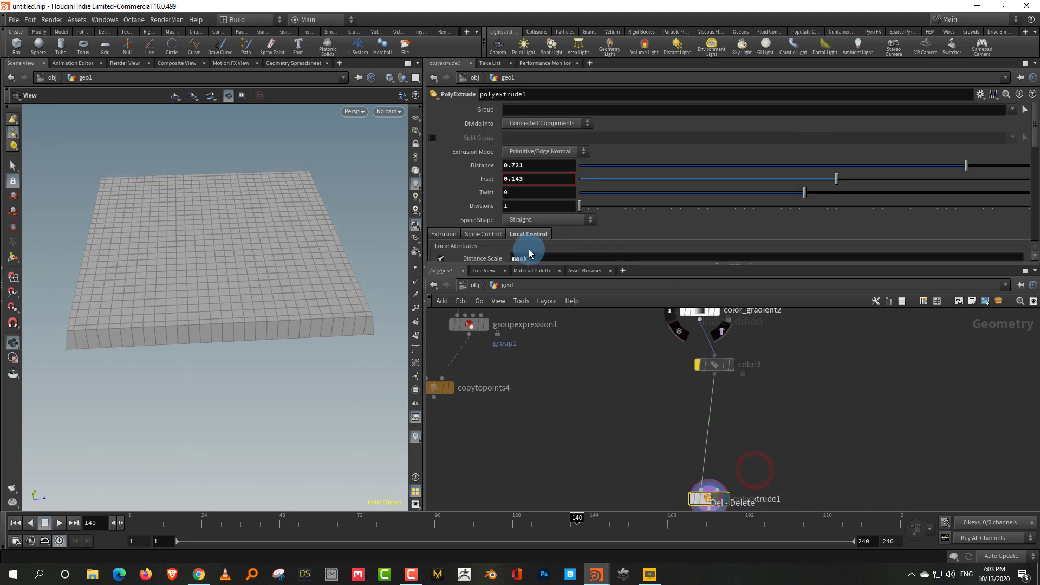
Step: Disable the local Distance Scale and Inset Scale attributes on polyextrude1
left_click_drag(502, 263, 502, 311)
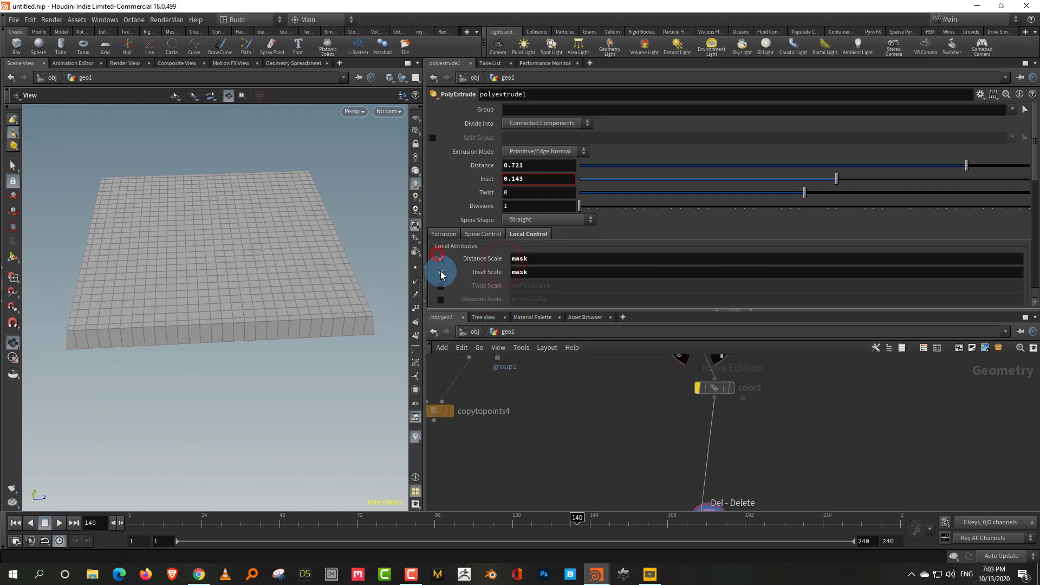
left_click(440, 272)
left_click(440, 258)
left_click_drag(516, 311, 515, 280)
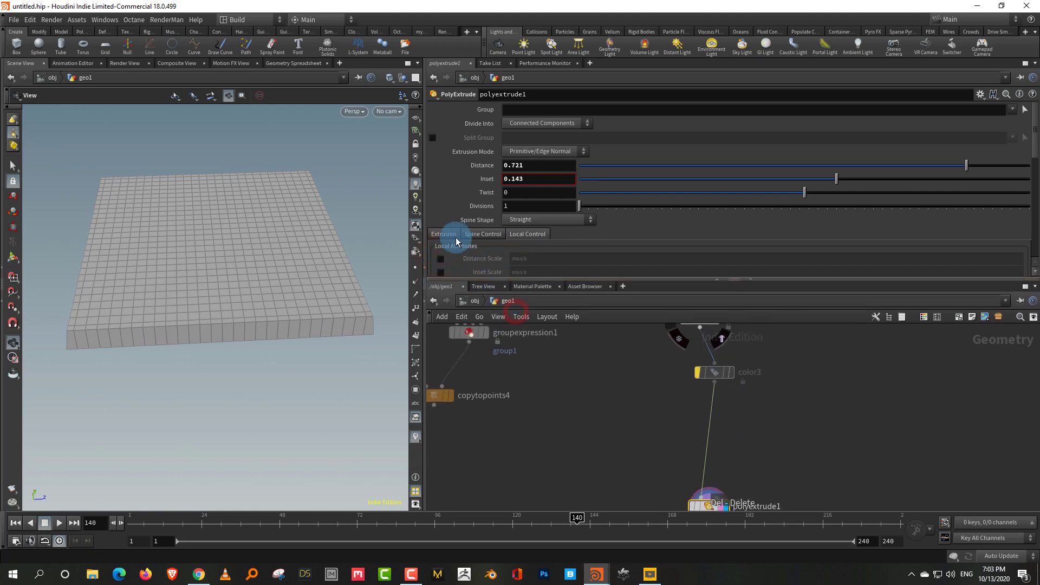
Step: Enable Output Back on the extrusion and set its inset to 0.085
left_click(445, 236)
left_click_drag(1034, 153, 1034, 194)
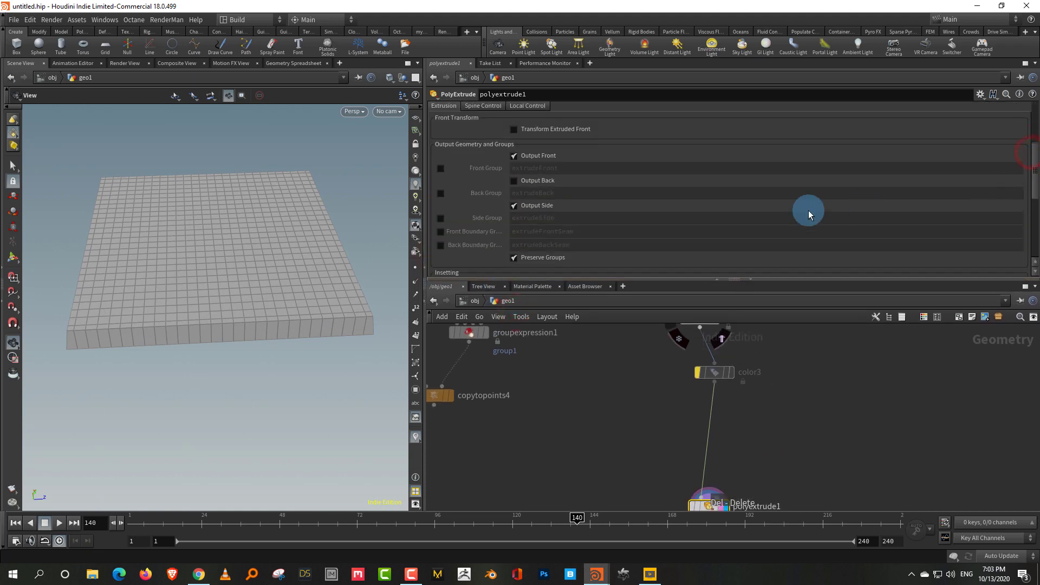
left_click(546, 183)
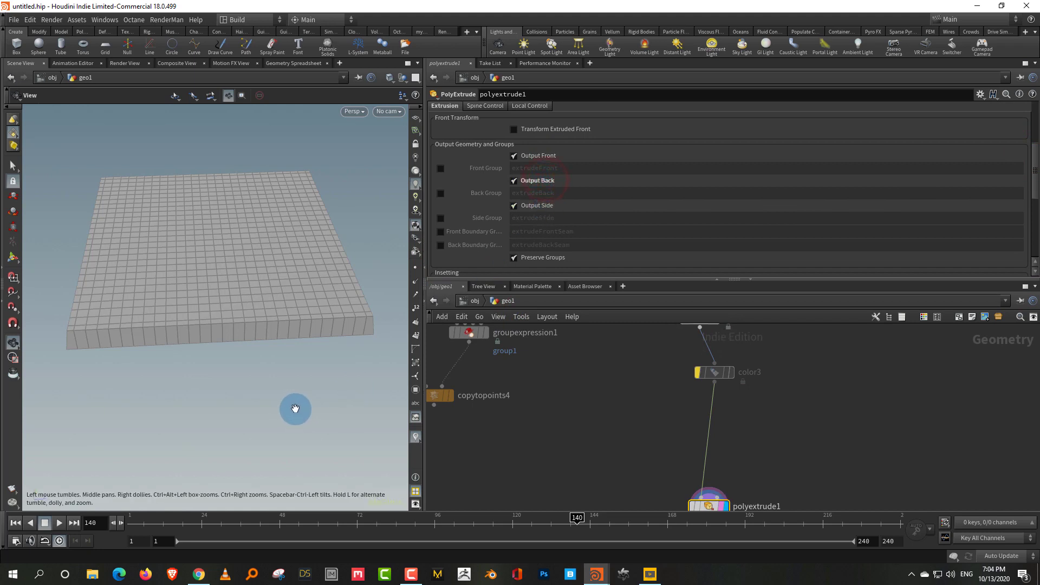
left_click_drag(296, 408, 395, 343)
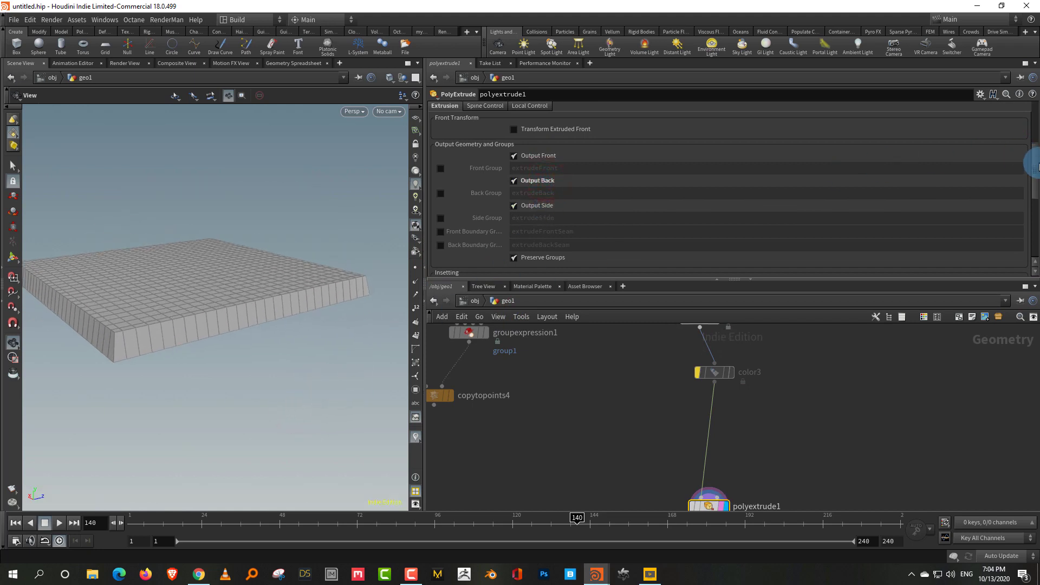
left_click_drag(1036, 165, 1031, 128)
left_click_drag(831, 170, 823, 170)
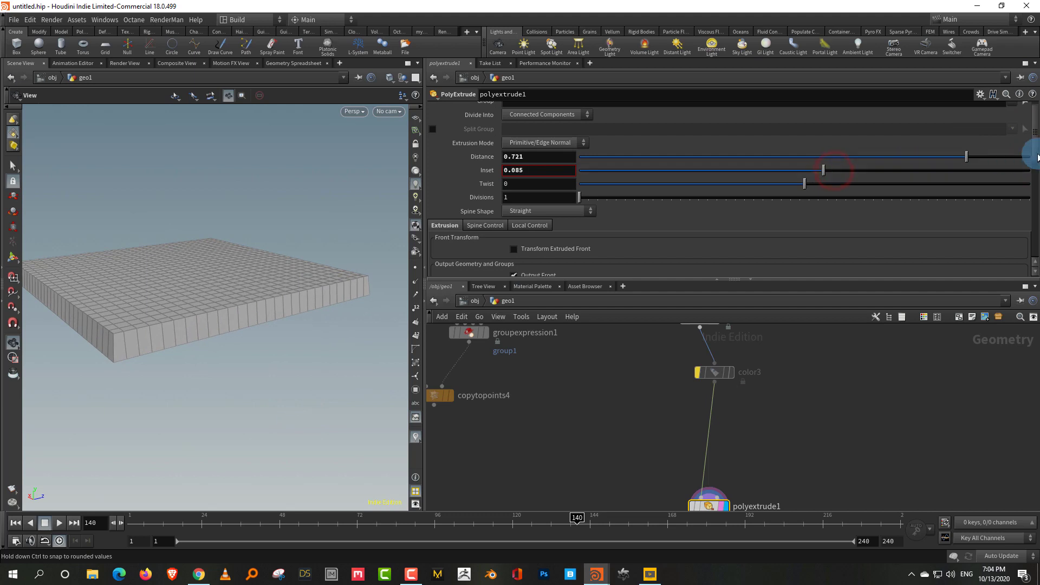
Step: Enable the extrusion's Front, Back and Side output groups with the names extrudeFront, extrudeBack and extrudeSide
left_click_drag(1036, 153, 1031, 175)
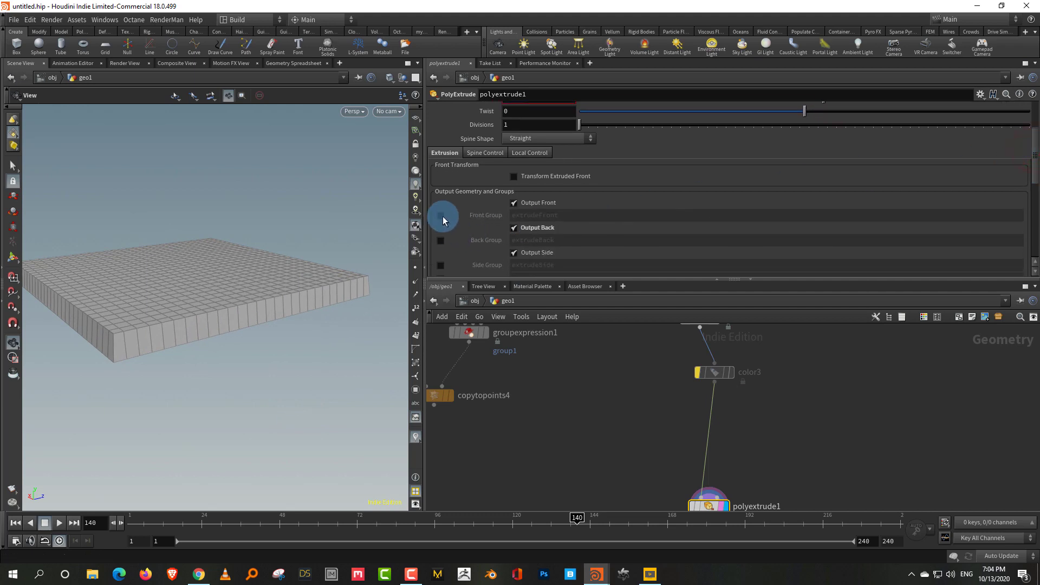
left_click(441, 216)
left_click(441, 240)
left_click(441, 266)
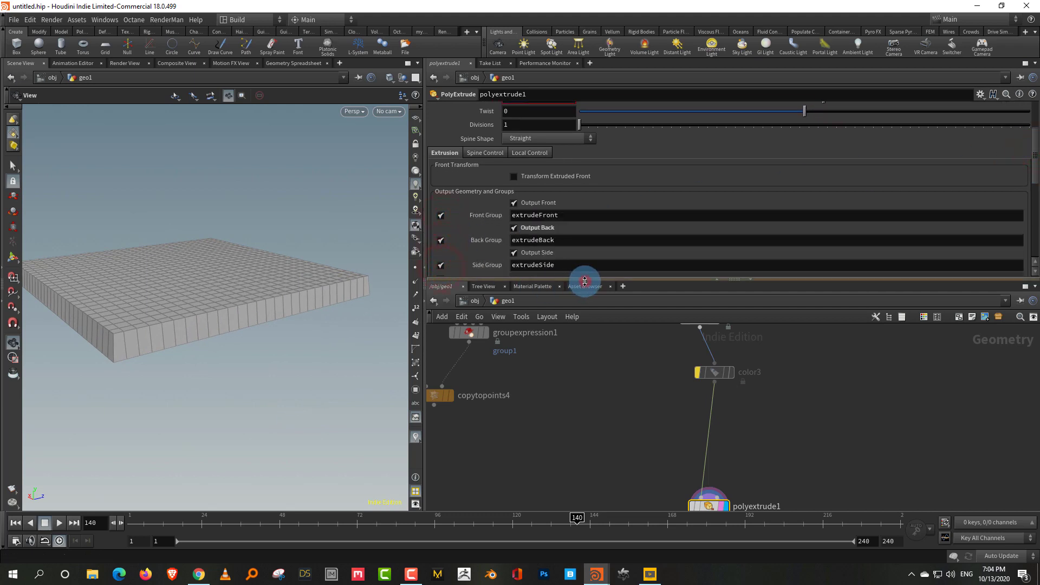
left_click_drag(585, 281, 586, 248)
left_click_drag(318, 365, 315, 401, "alt")
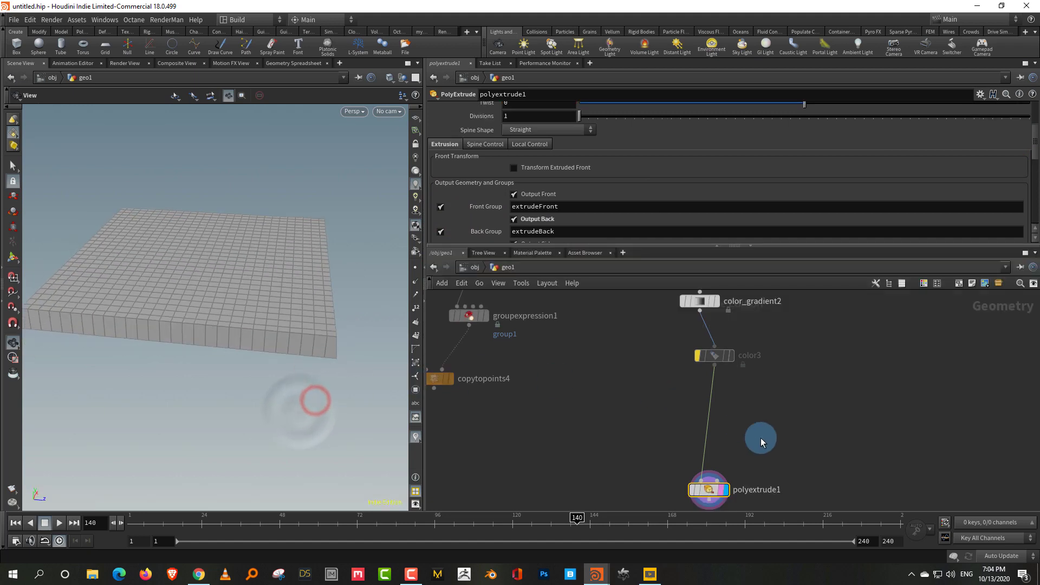
Step: Tidy the network by moving grid2, color_gradient2, color3 and polyextrude1 into a compact vertical chain
middle_click_drag(760, 438, 750, 396)
left_click_drag(701, 447, 701, 386)
left_click(775, 351)
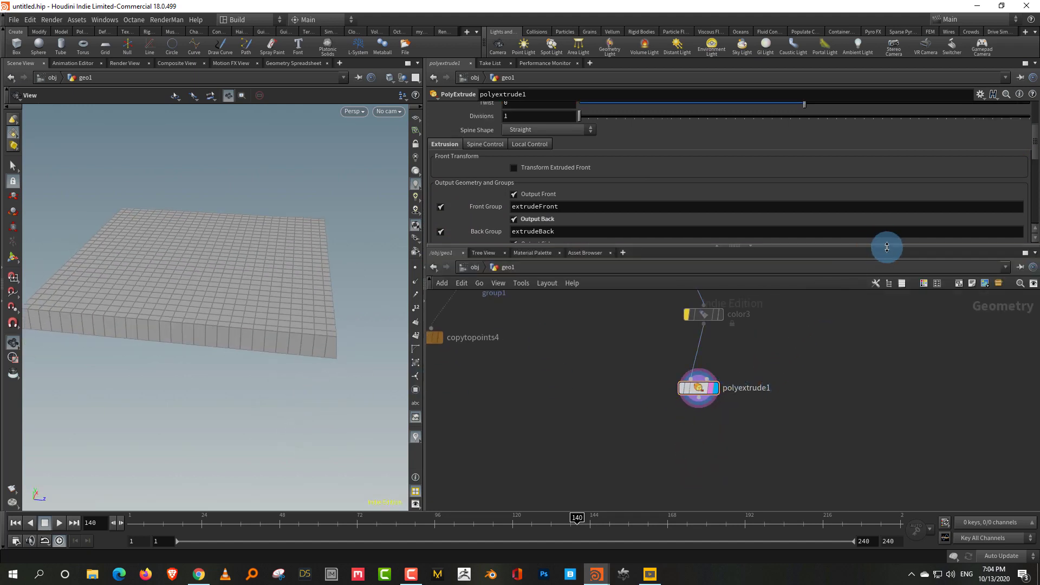
left_click_drag(890, 247, 892, 227)
middle_click_drag(861, 323, 852, 416)
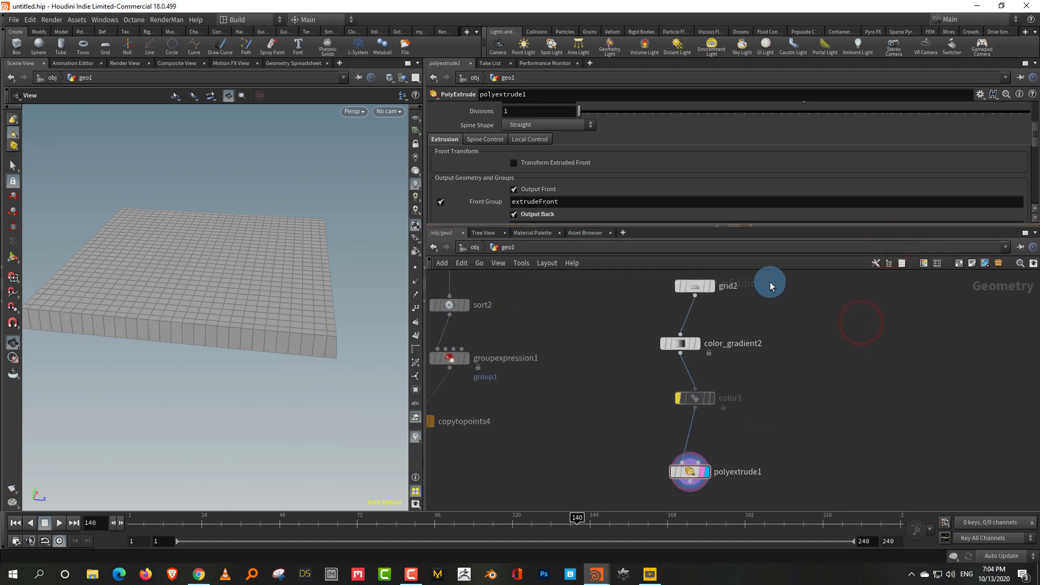
left_click_drag(772, 276, 669, 362)
left_click_drag(685, 346, 699, 348)
left_click_drag(699, 398, 699, 391)
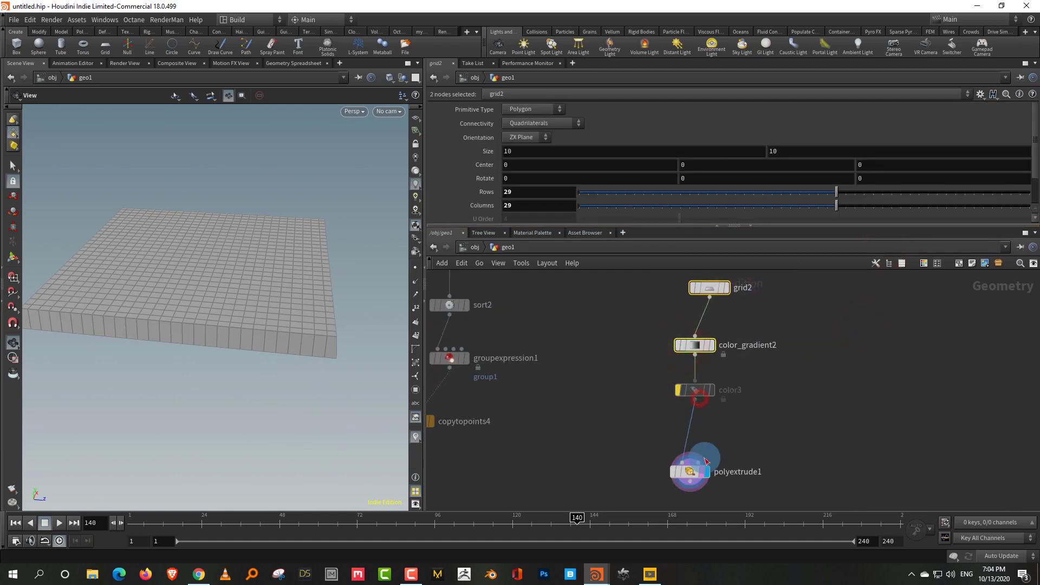
left_click_drag(693, 472, 693, 462)
left_click(749, 423)
Step: Add an Attribute Wrangle node below polyextrude1, connected to its output and displayed
middle_click_drag(689, 466, 687, 423)
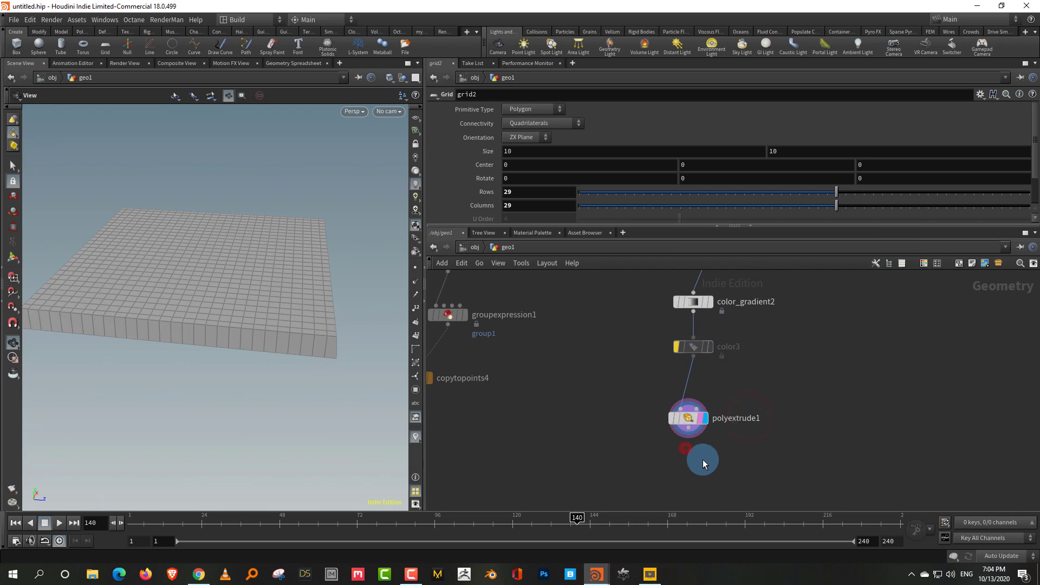
key("Tab")
type("wrang")
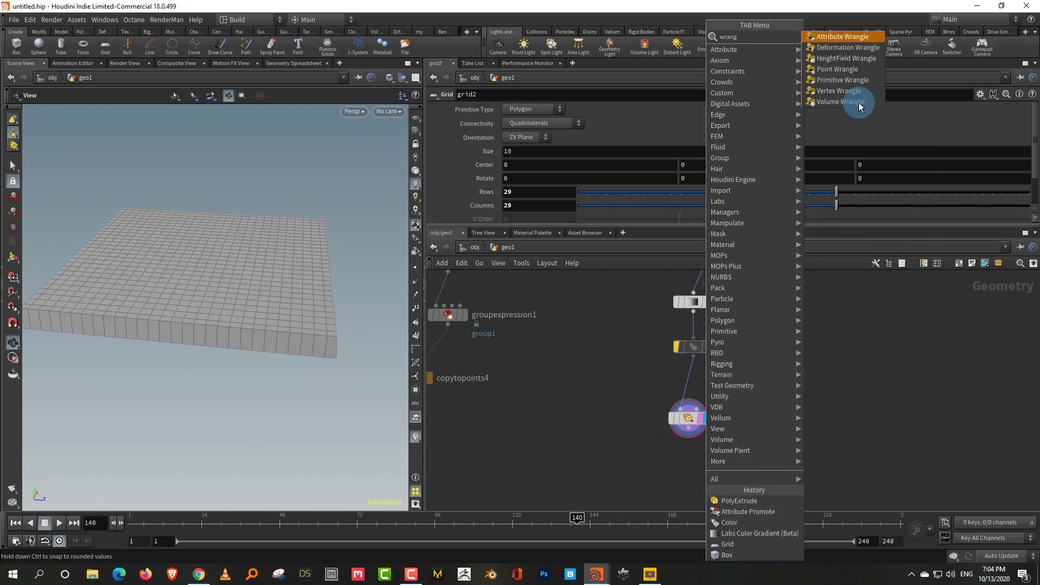
left_click(843, 36)
left_click(699, 485)
Step: Restrict the attribute wrangle to the extrudeFront group
left_click(521, 188)
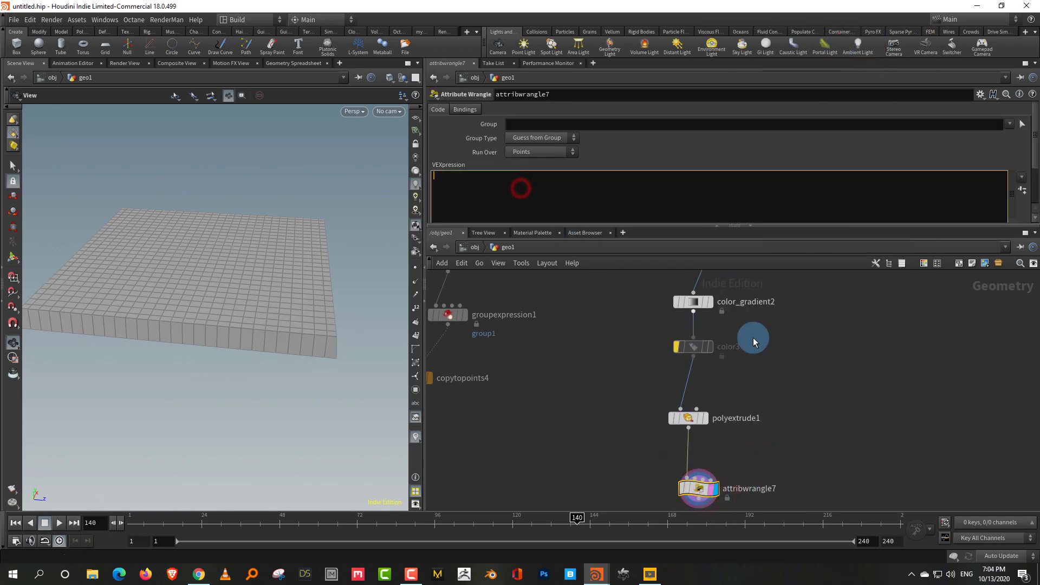
left_click(813, 399)
left_click(774, 464)
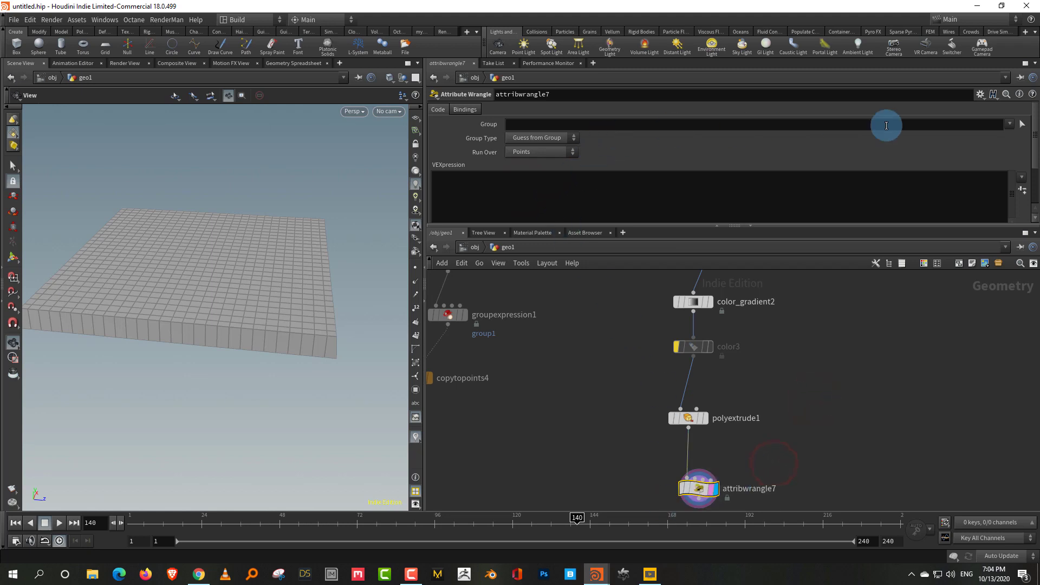
left_click(1009, 124)
left_click(997, 144)
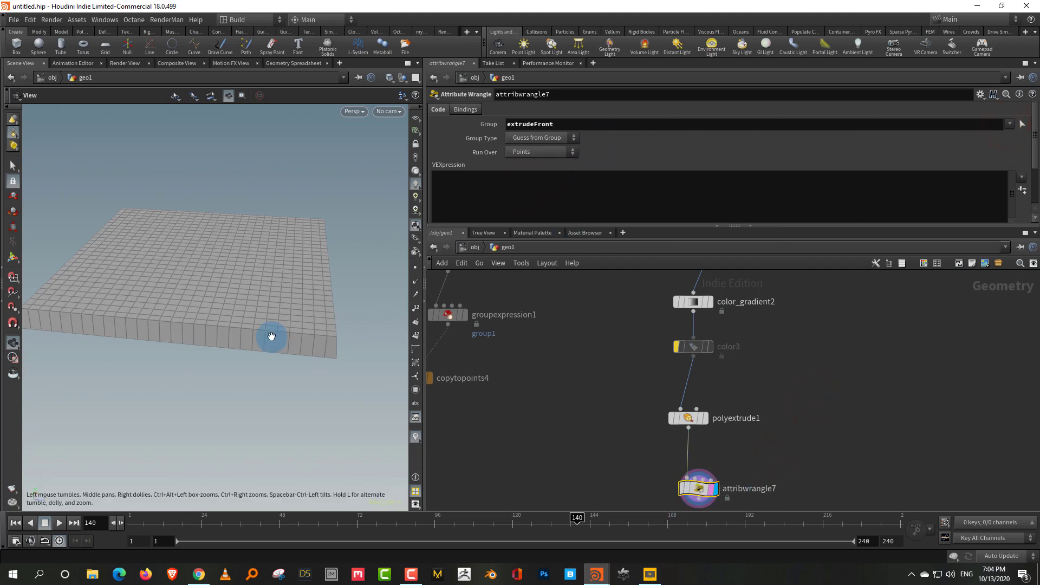
left_click(507, 199)
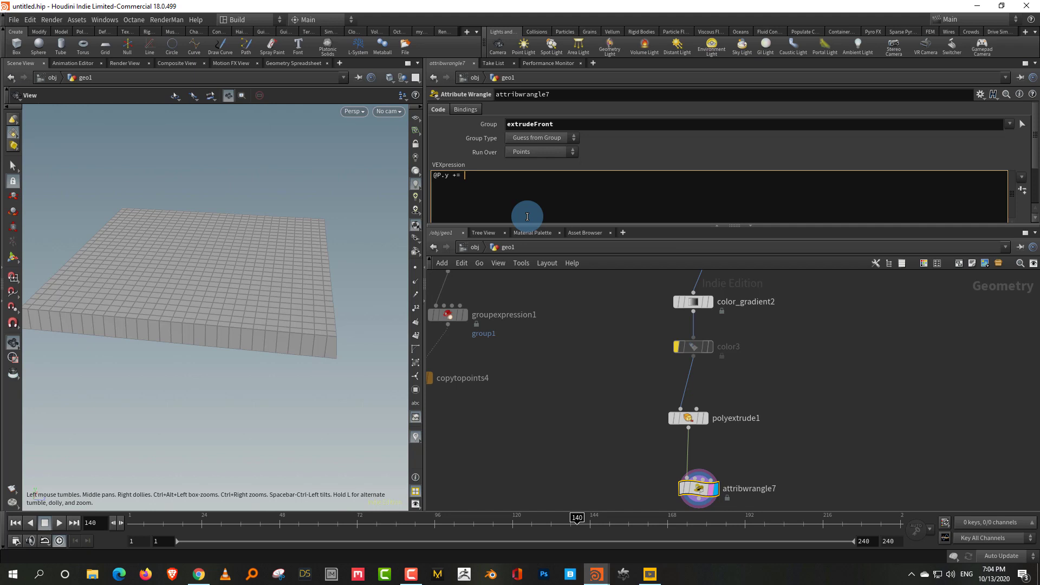
type("@P.y += @mask;")
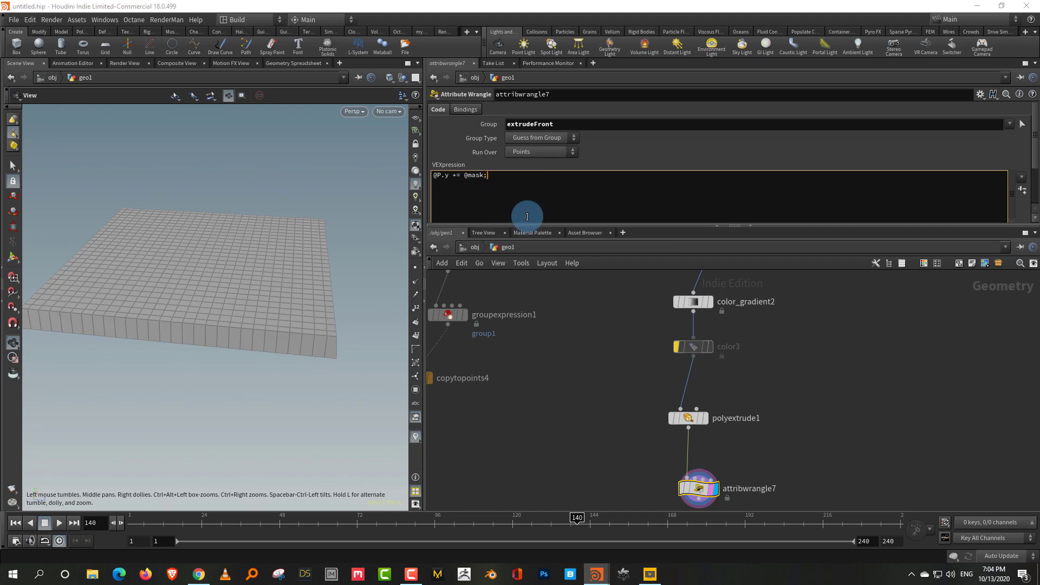
left_click(842, 378)
left_click_drag(282, 376, 333, 355)
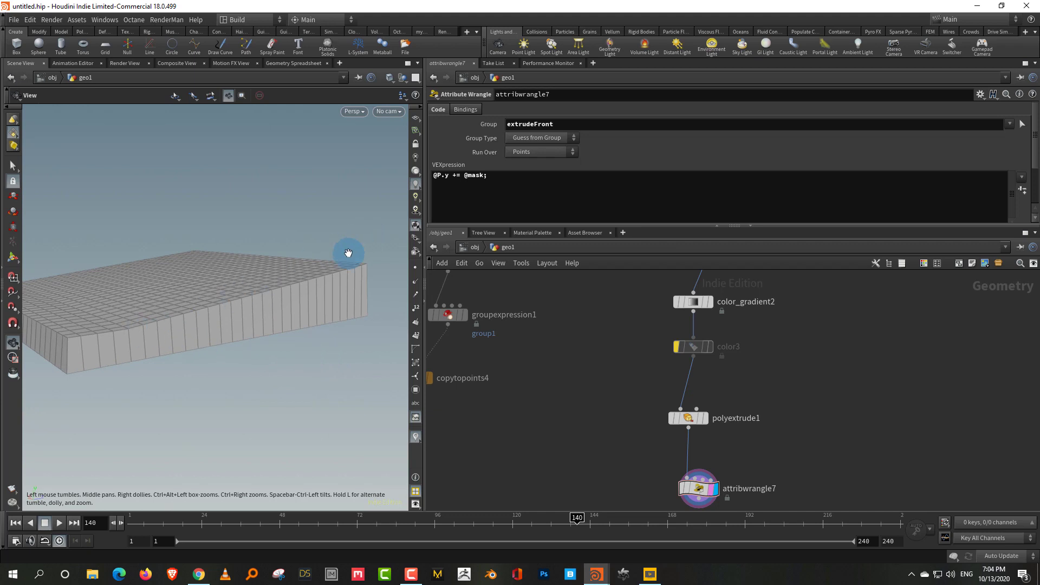
left_click_drag(329, 283, 343, 283)
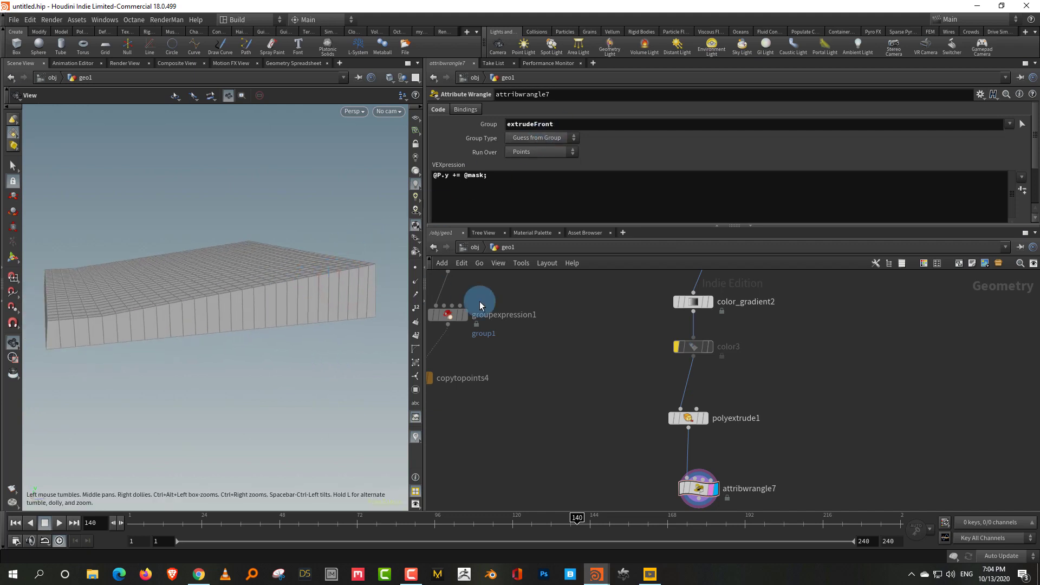
Step: Move color_gradient2's black ramp point to a position of about 0.28 and set its interpolation to B-Spline
middle_click_drag(813, 378, 787, 483)
left_click(678, 412)
left_click(847, 367)
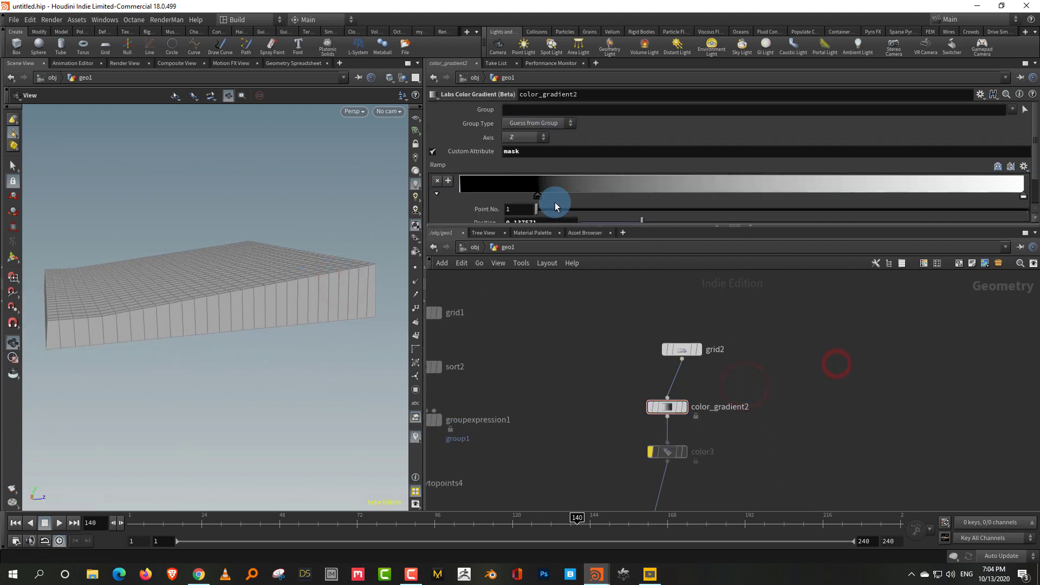
left_click_drag(561, 202, 645, 319)
left_click(544, 251)
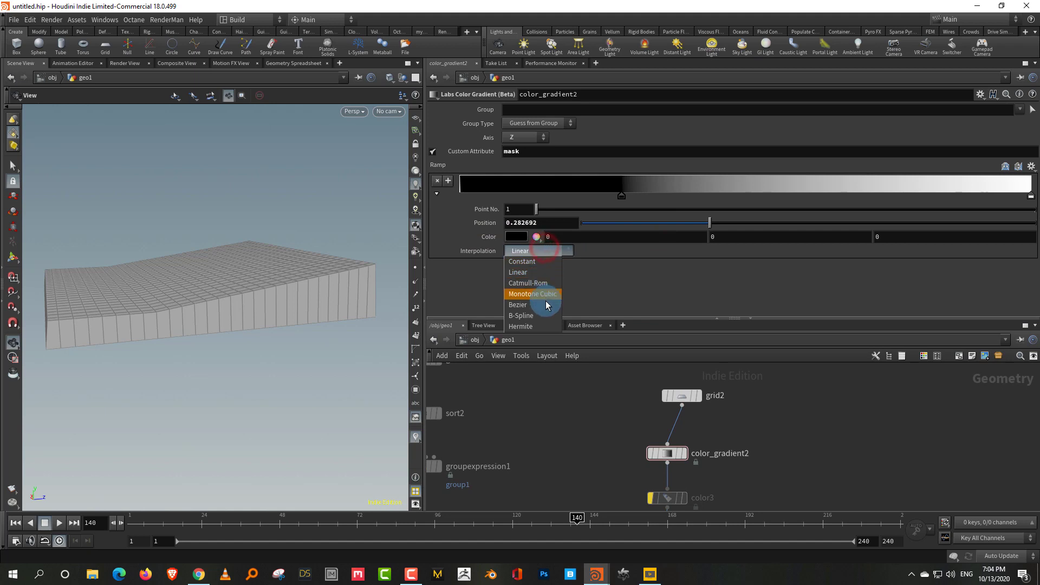
left_click(545, 315)
left_click(522, 422)
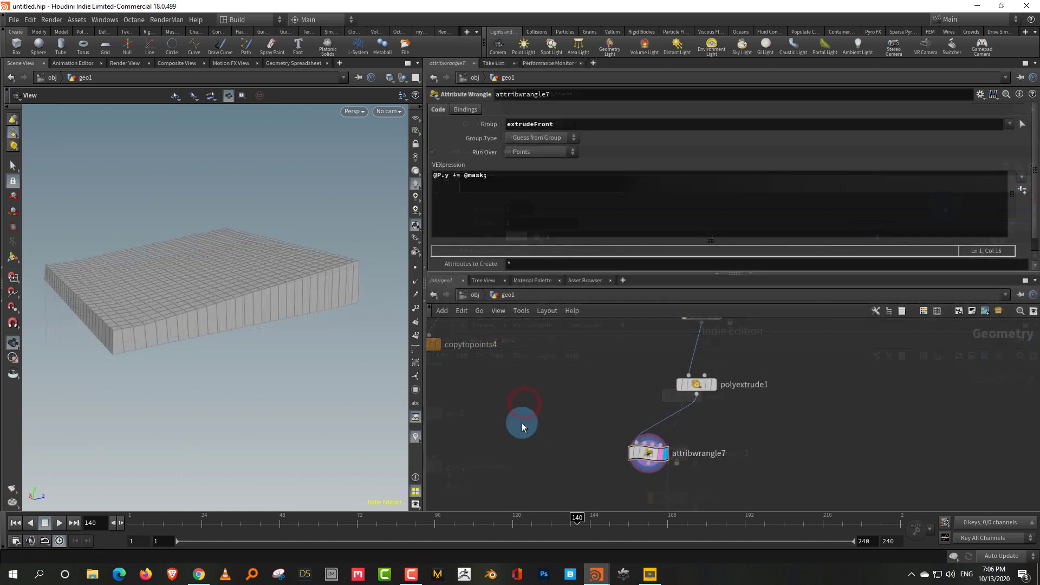
Step: Lay out the five-node chain from grid2 to attribwrangle7 neatly and enlarge the network area
mouse_move(780, 458)
middle_mouse_down()
mouse_move(745, 495)
mouse_move(719, 488)
middle_mouse_up()
scroll(743, 480, "down", 3)
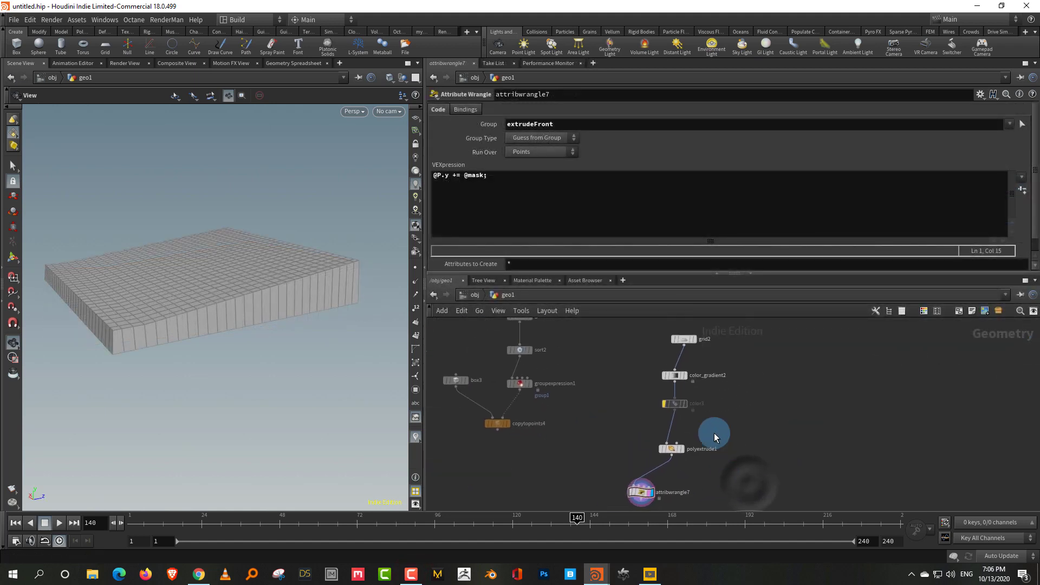
left_click_drag(617, 327, 803, 451)
key("shift+l")
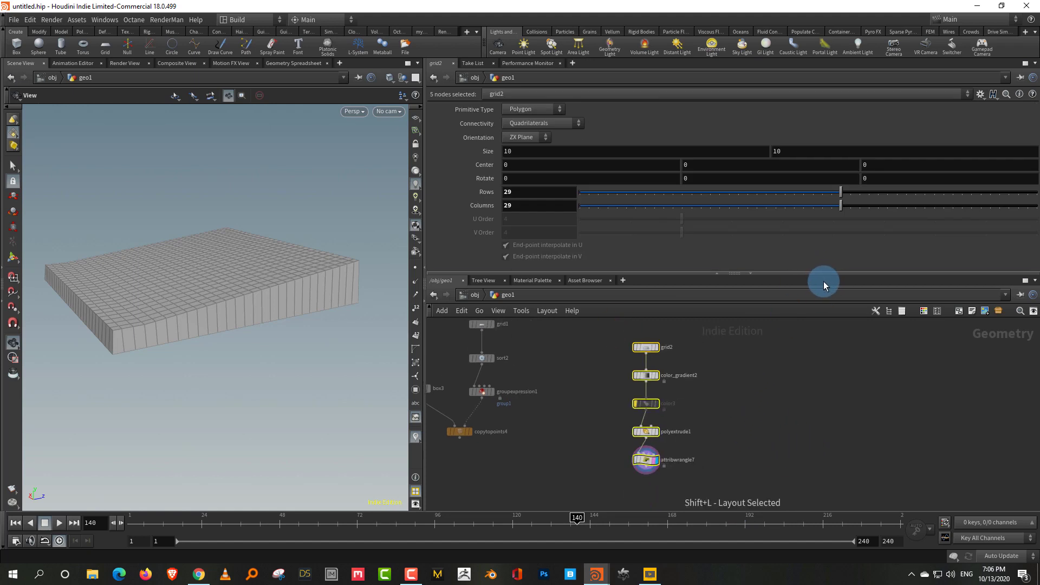
left_click_drag(826, 273, 826, 243)
left_click(825, 326)
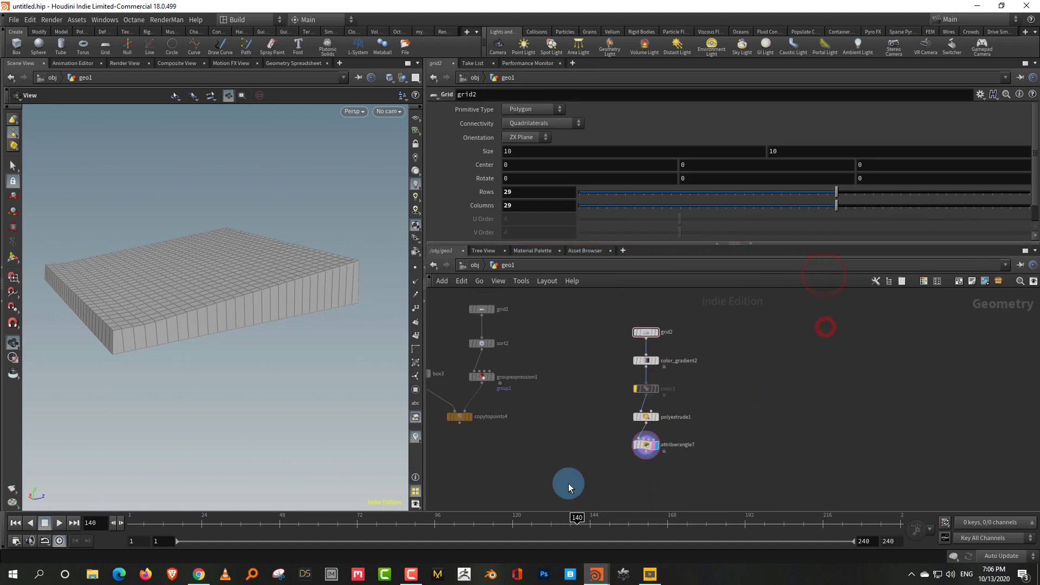
Step: Switch to Chrome to review the lesson topics in the updates document and the ornamental designs training page
left_click(228, 548)
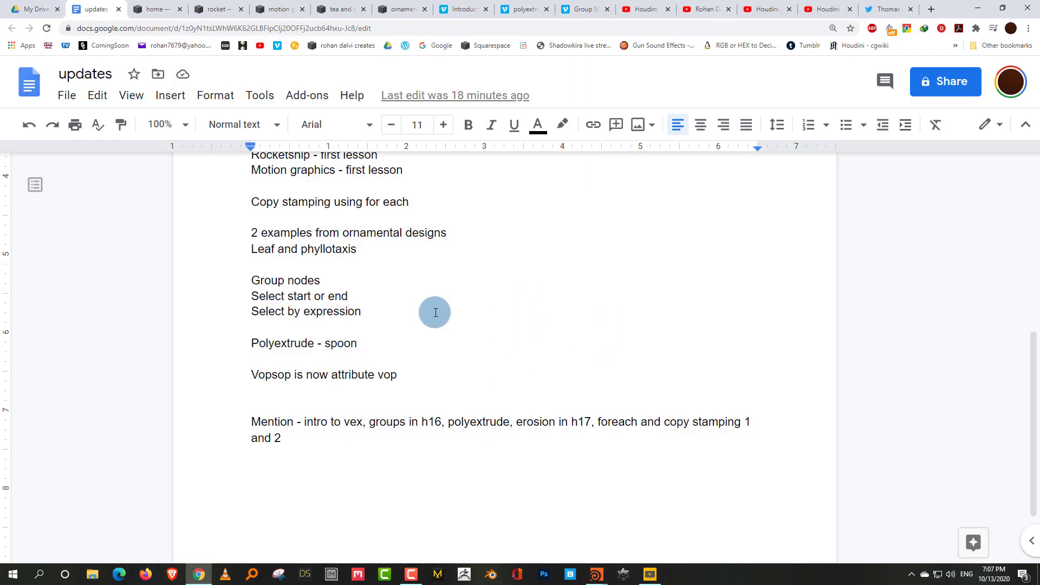
scroll(375, 298, "up", 3)
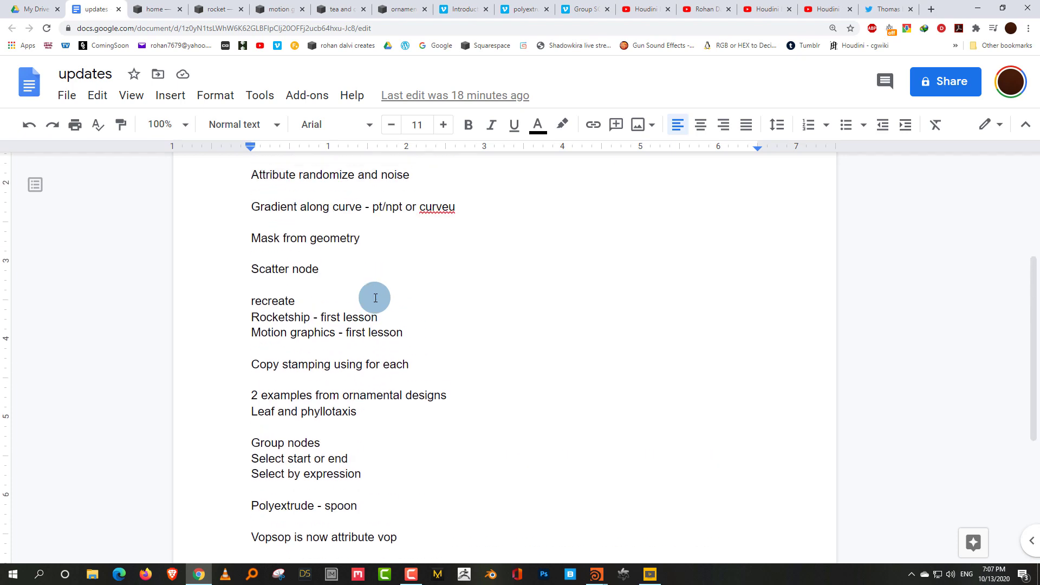
scroll(375, 297, "down", 1)
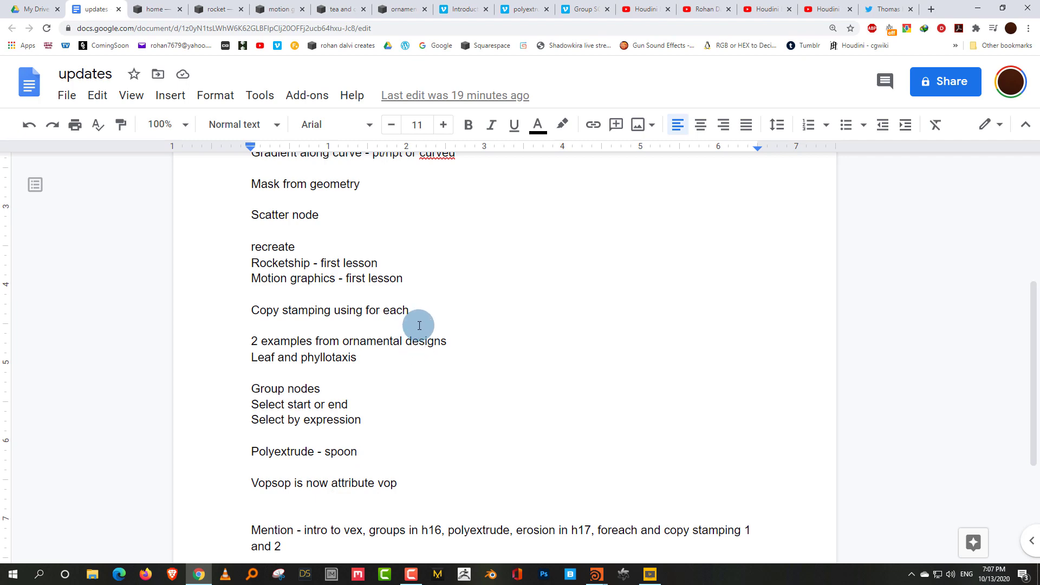
left_click(398, 9)
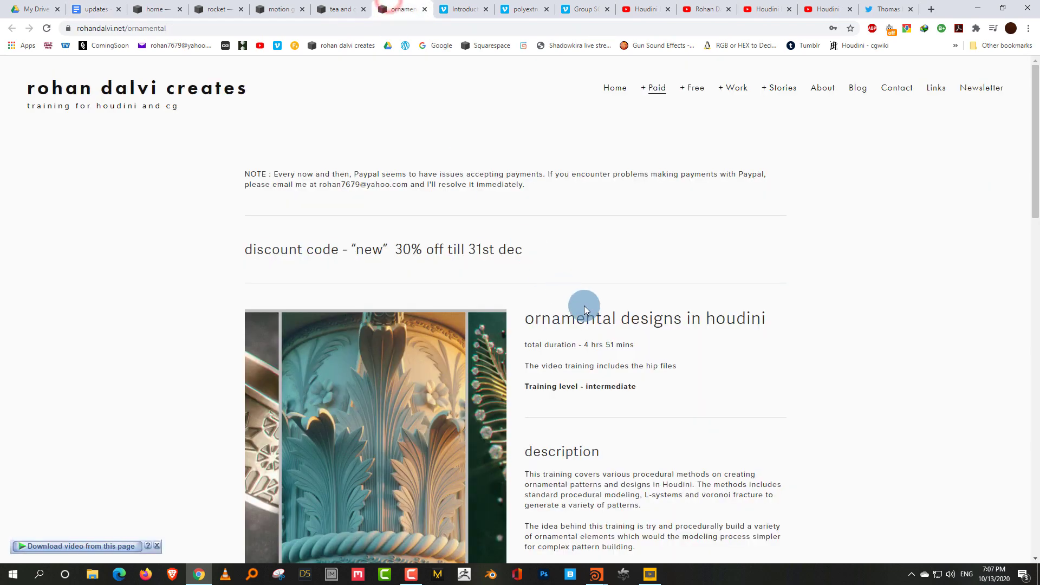
scroll(664, 353, "down", 2)
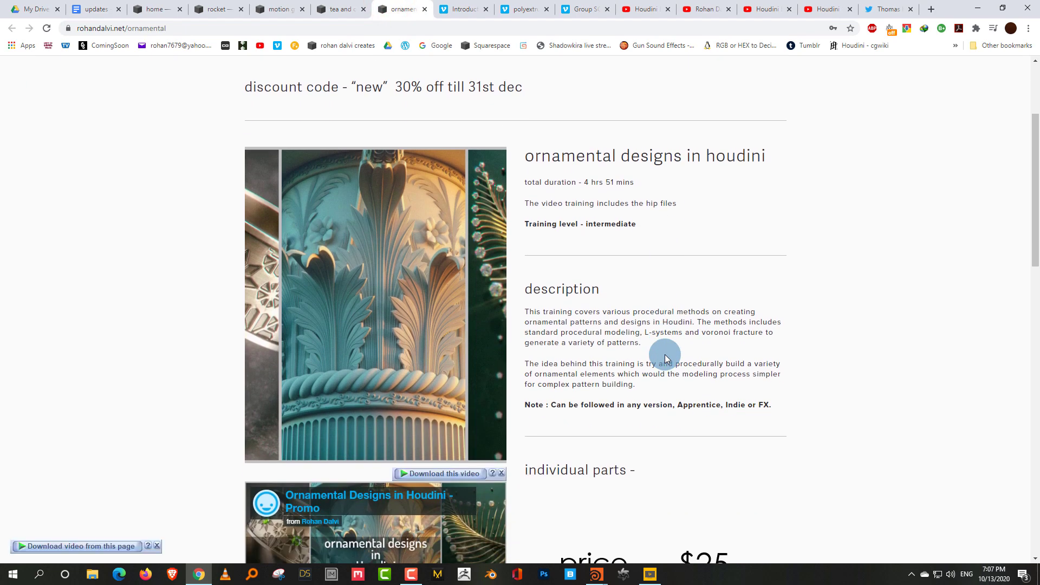
left_click(977, 8)
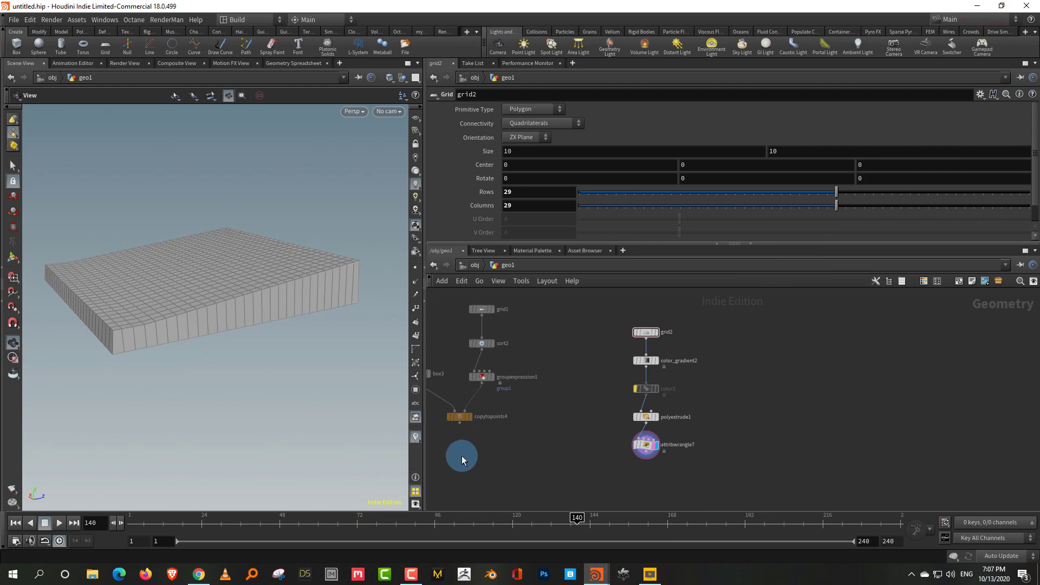
Step: Look up the two Houdini Basics copy stamp and for each videos on YouTube in Chrome
left_click(199, 574)
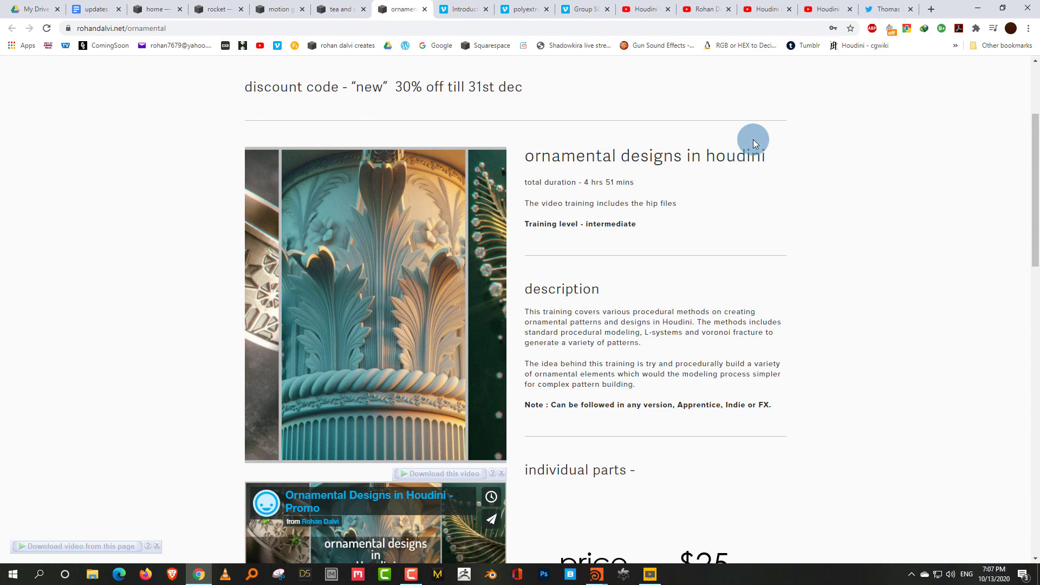
left_click(753, 6)
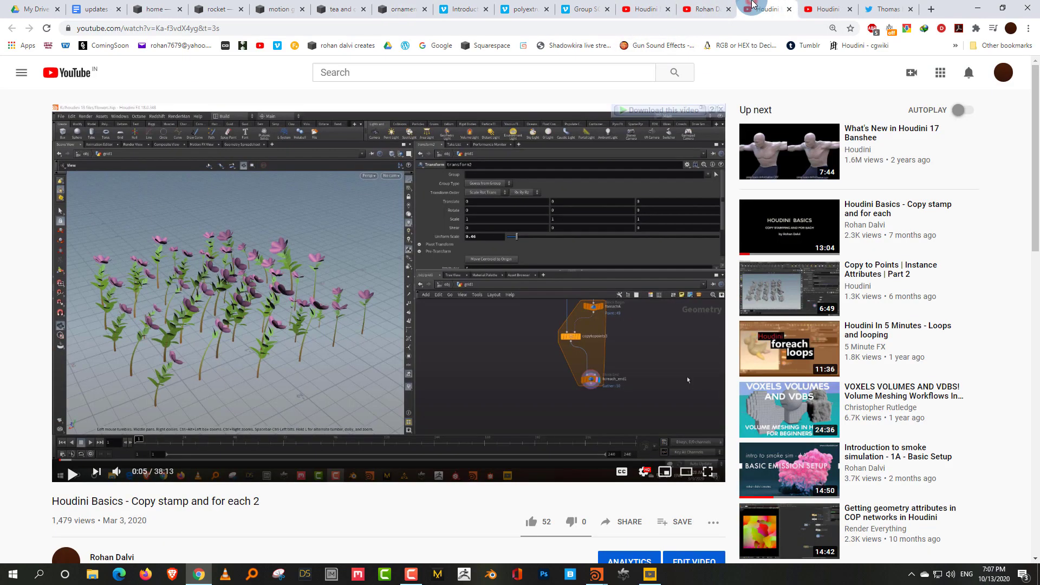
left_click(722, 7)
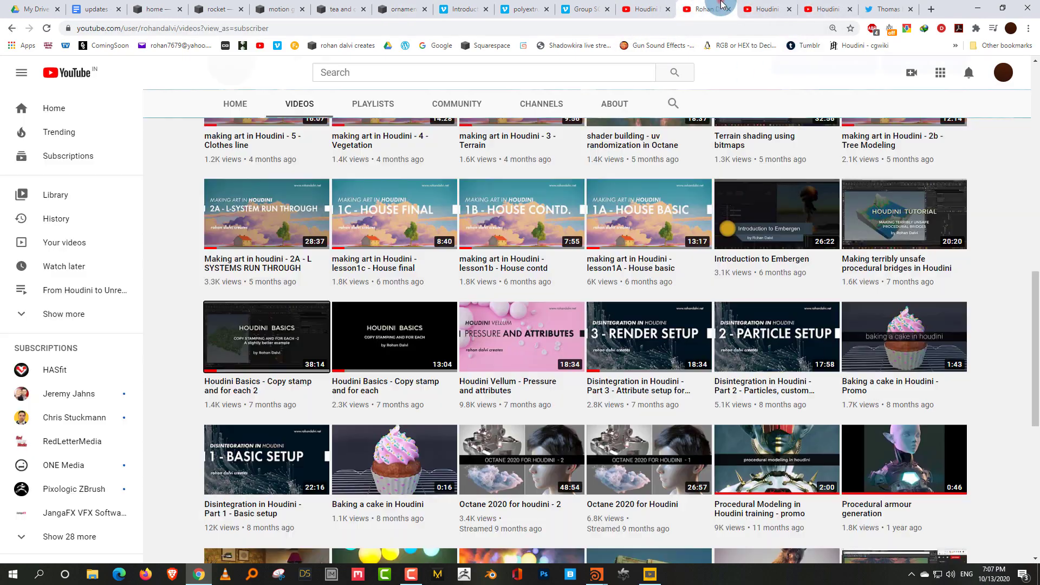
mouse_move(401, 357)
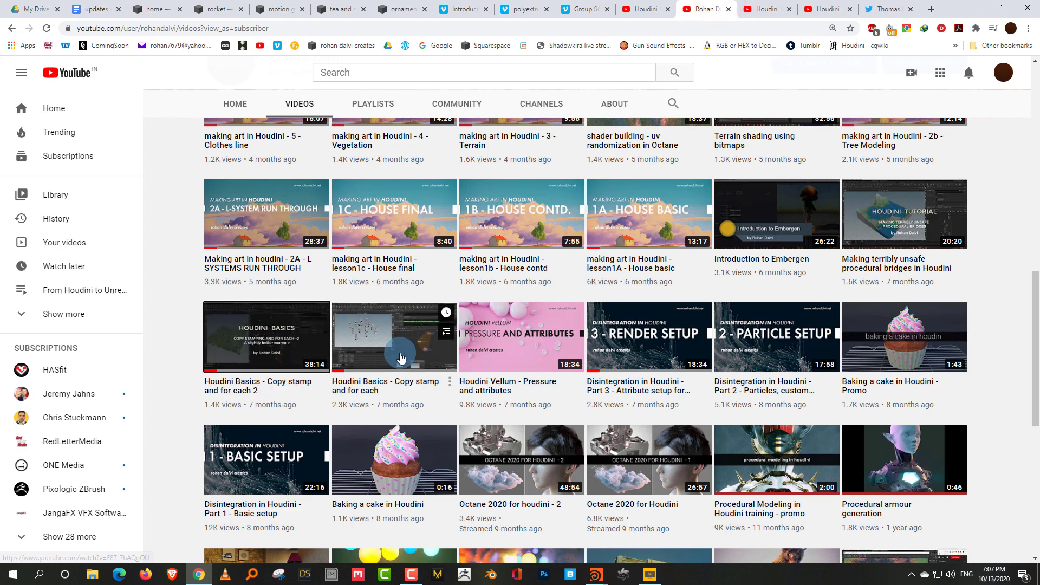
mouse_move(257, 349)
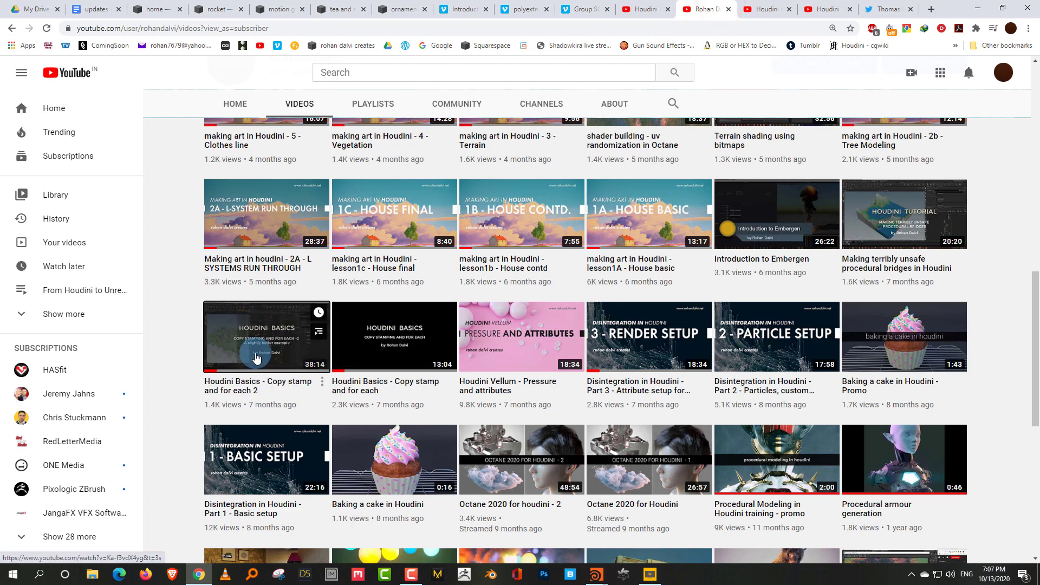
Step: Examine the description and individual part prices on the ornamental designs page, and return to Houdini
left_click(406, 8)
scroll(651, 343, "down", 4)
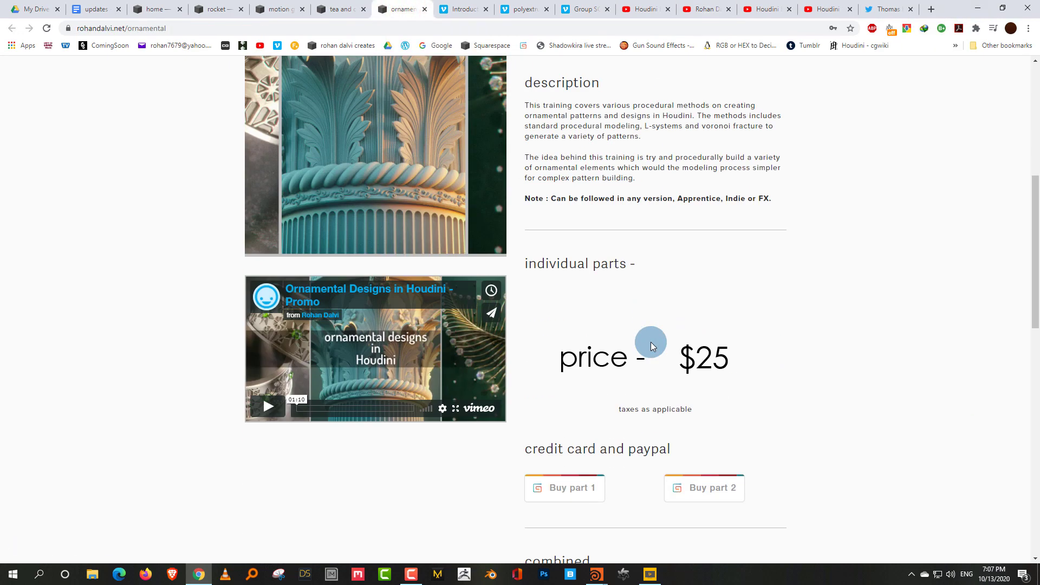
scroll(651, 342, "down", 1)
scroll(650, 341, "up", 5)
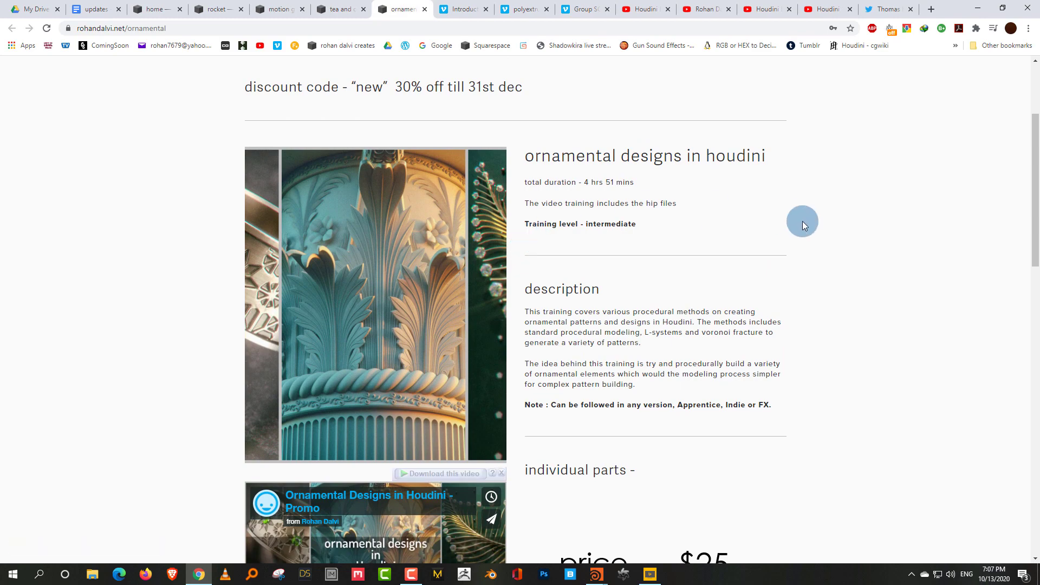
left_click(978, 13)
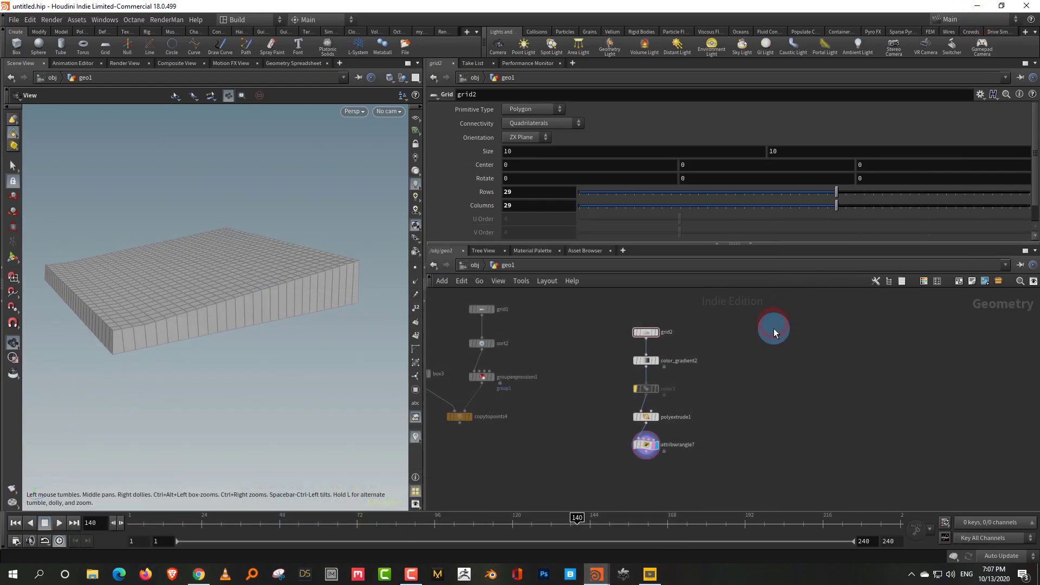
Step: Inspect the raised slab from above and check the ornamental leaf reference image and promo video in Chrome
left_click_drag(260, 301, 264, 324)
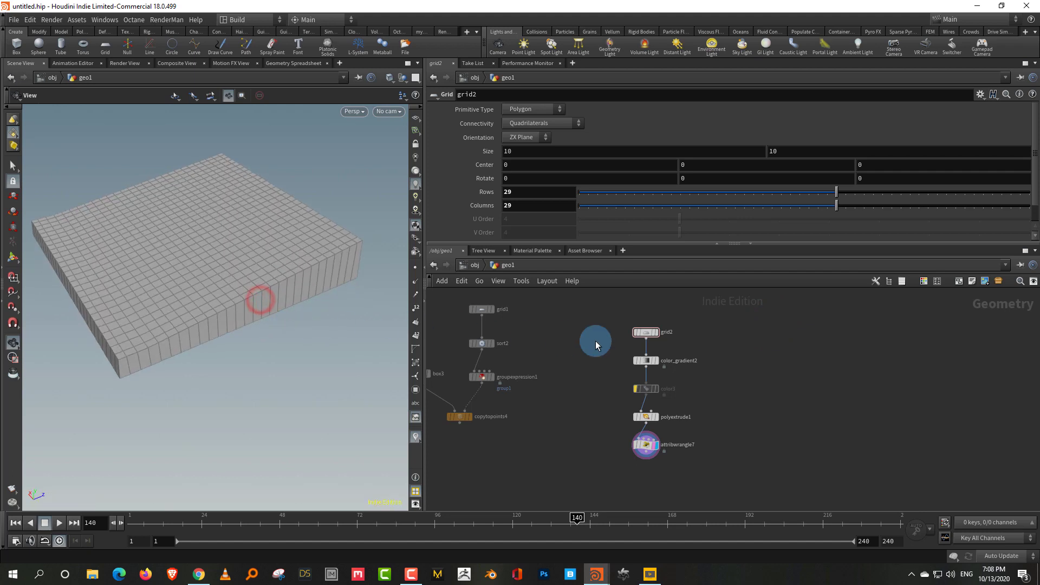
middle_click_drag(814, 396, 725, 412)
scroll(734, 434, "up", 2)
left_click(749, 403)
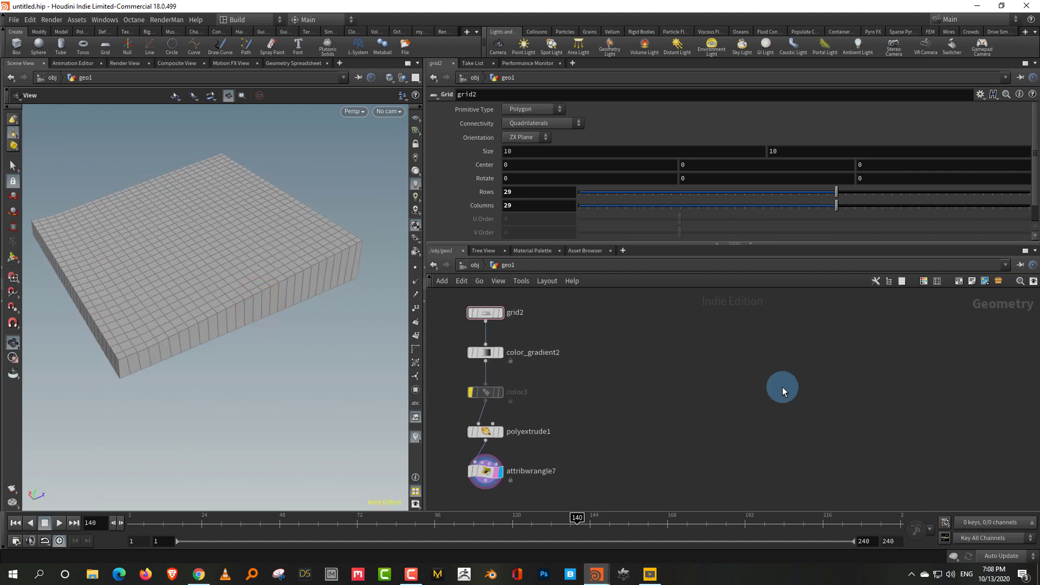
left_click(199, 574)
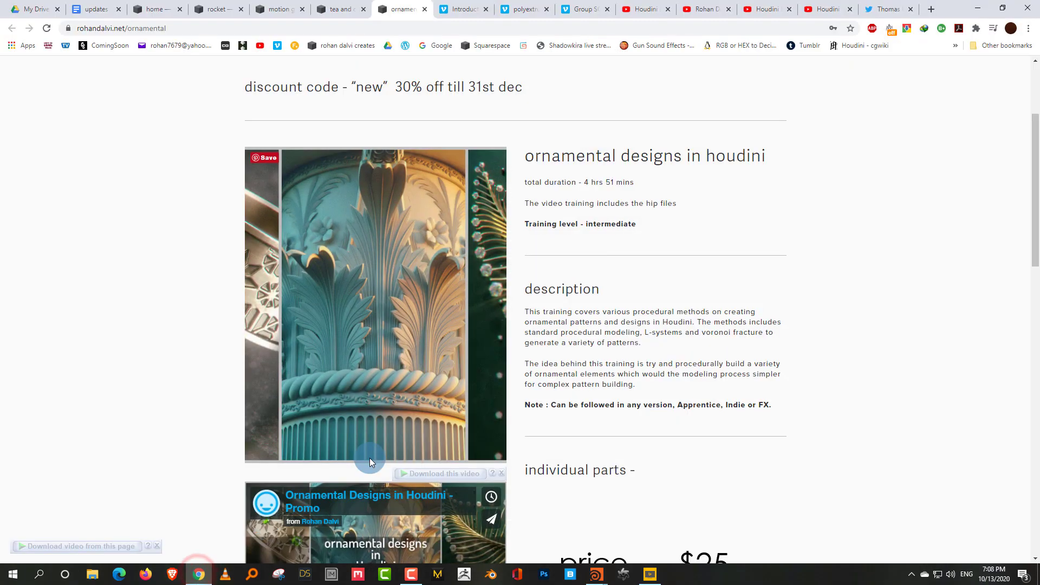
scroll(364, 436, "down", 5)
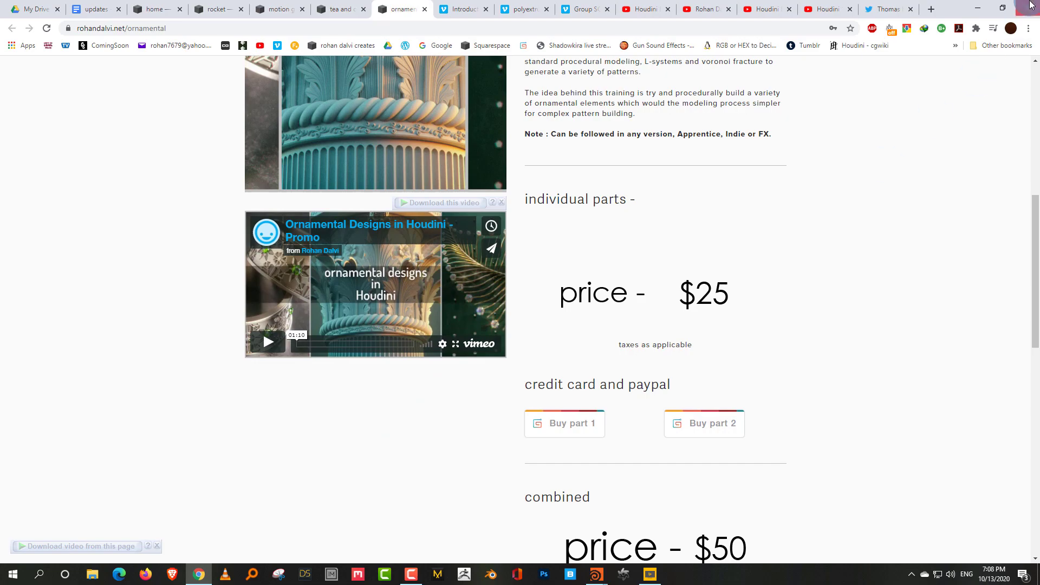
left_click(978, 7)
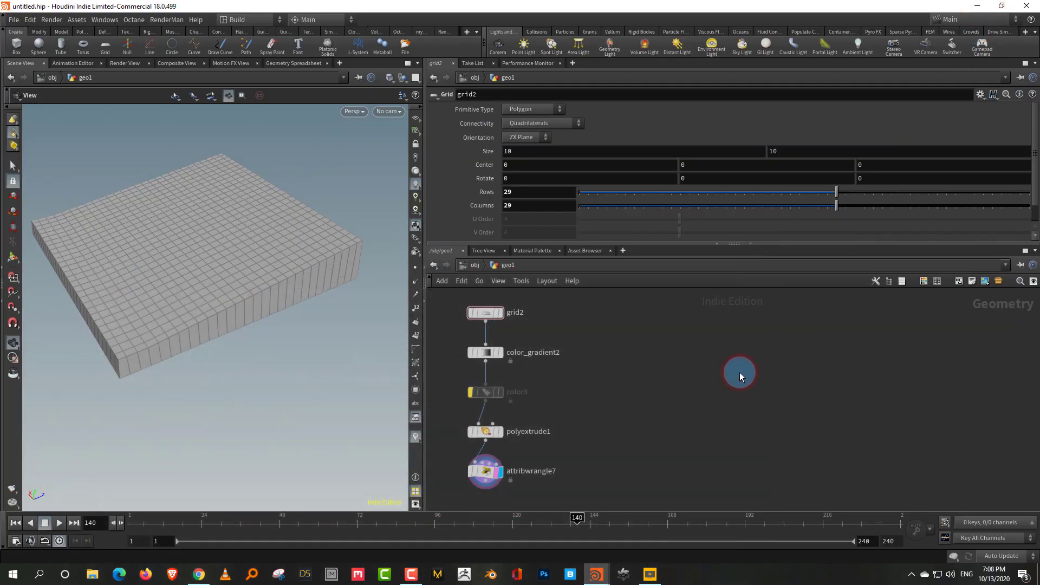
Step: Add a Line node in the empty network space beside the grid2 chain
key("Tab")
mouse_move(774, 422)
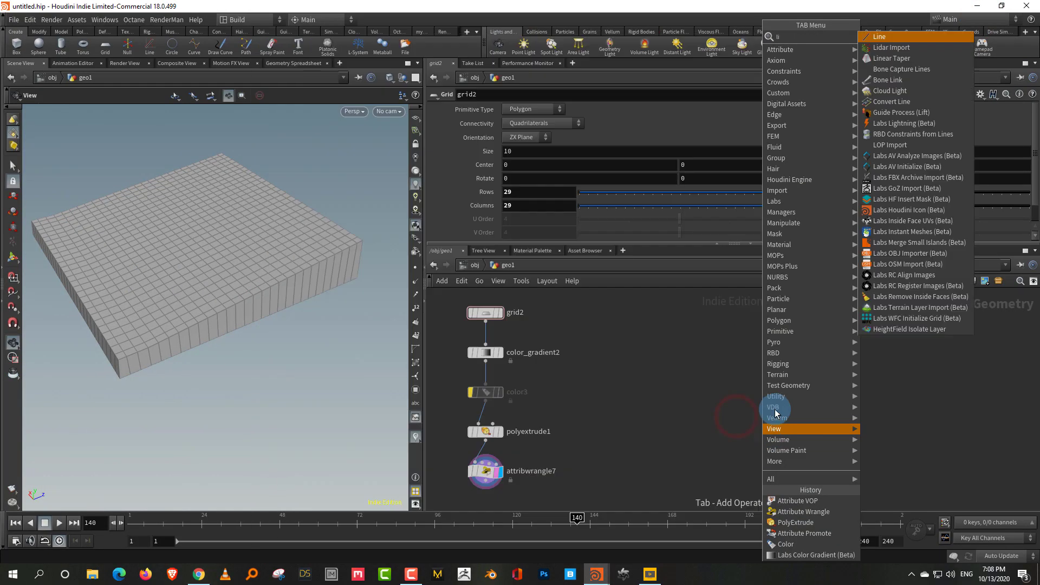
left_click(883, 36)
left_click(853, 364)
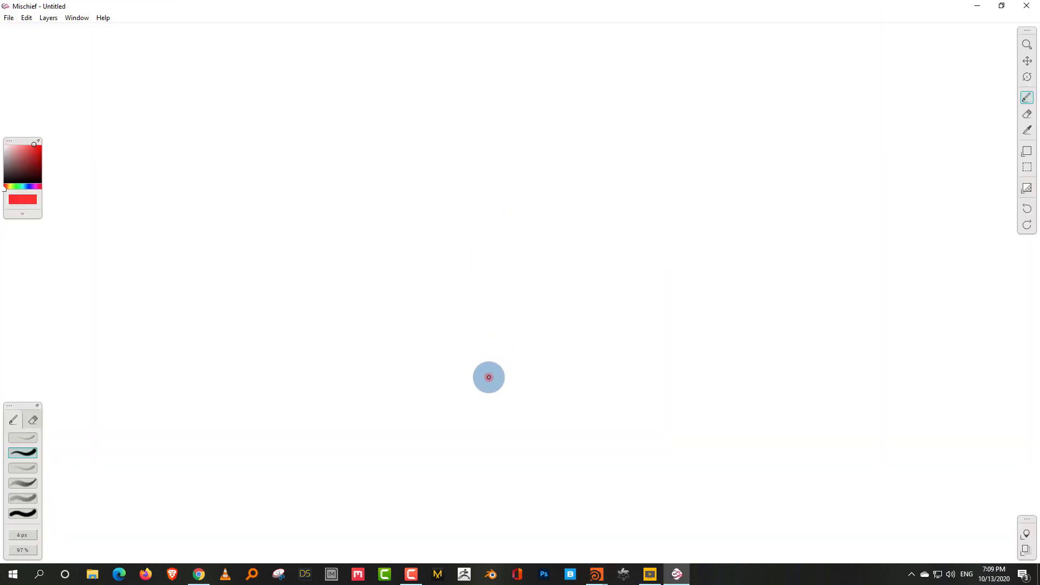
Step: In Mischief, sketch a vertical red leaf midrib with side veins fanning out from it on one side
mouse_move(488, 377)
left_mouse_down()
mouse_move(495, 144)
mouse_move(514, 121)
mouse_move(547, 121)
left_mouse_up()
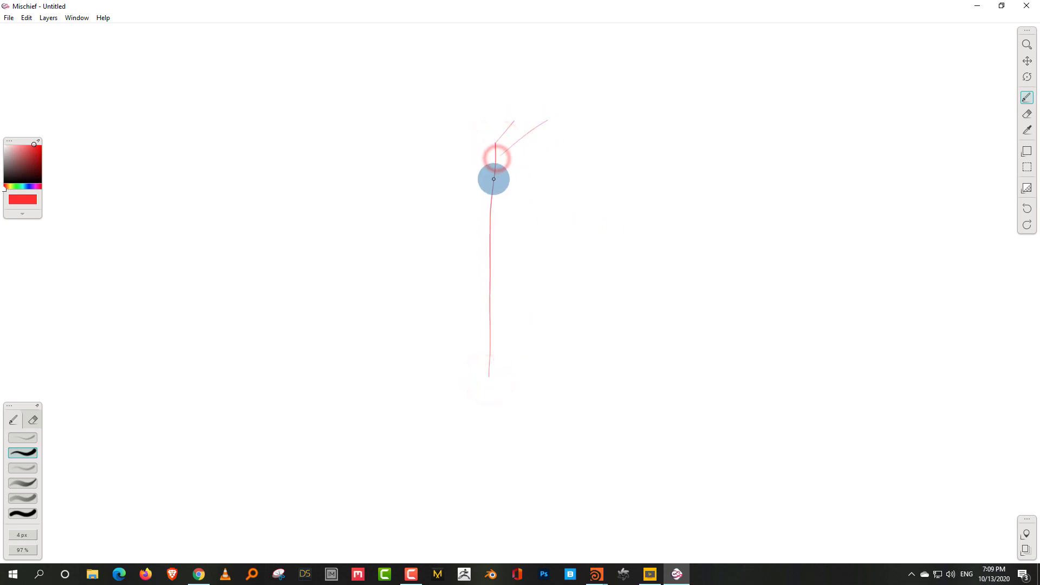
left_click_drag(502, 179, 550, 163)
mouse_move(490, 200)
left_mouse_down()
mouse_move(558, 209)
mouse_move(546, 235)
mouse_move(590, 253)
left_mouse_up()
left_click_drag(493, 256, 566, 320)
left_click_drag(490, 296, 540, 379)
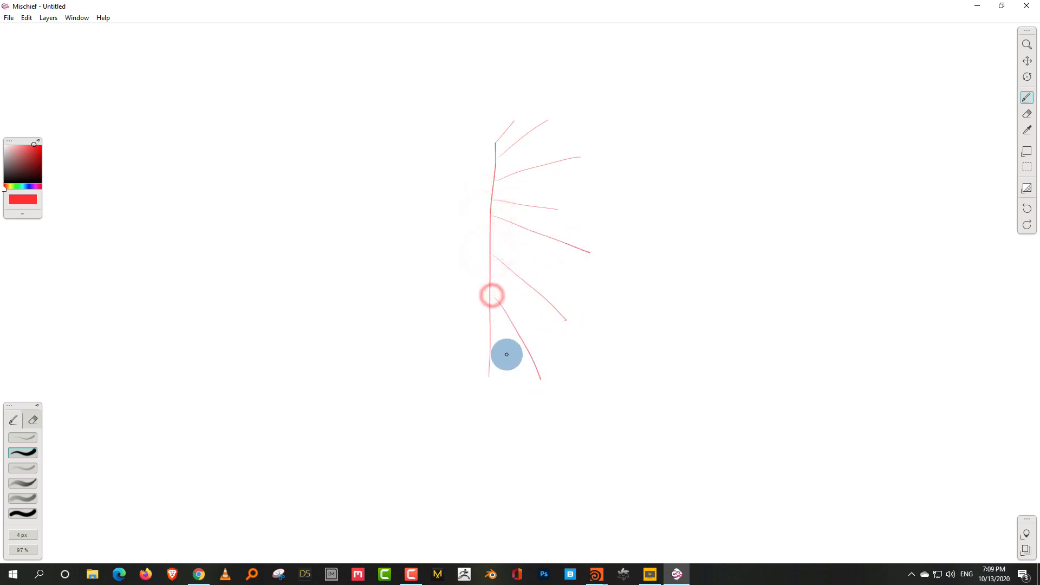
left_click_drag(492, 342, 519, 433)
left_click_drag(555, 209, 592, 209)
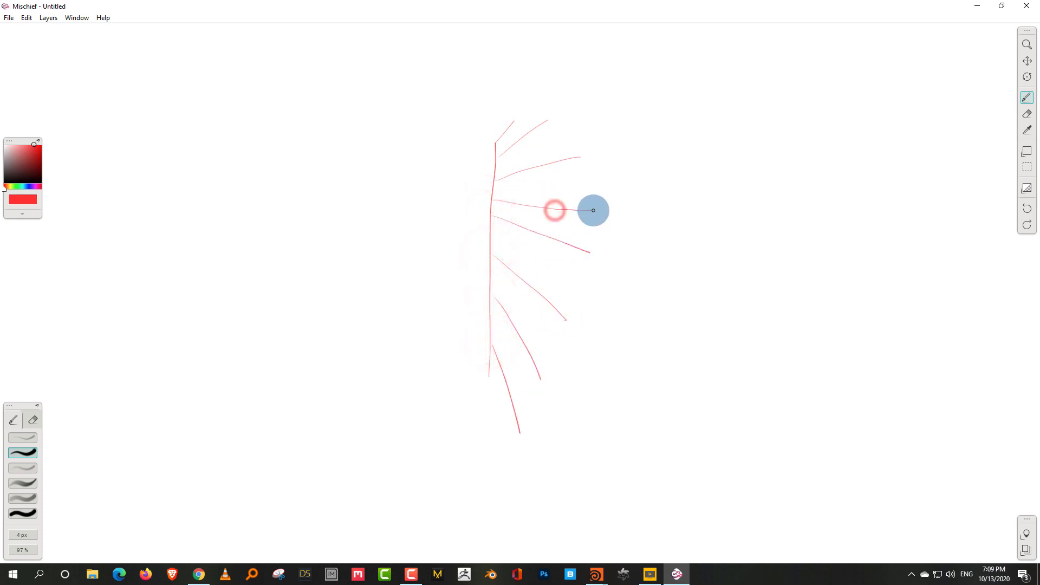
Step: Draw the curved outer edge of the half leaf, extend the midrib to its lower tip, and return to Houdini
mouse_move(516, 119)
left_mouse_down()
mouse_move(541, 118)
mouse_move(601, 186)
mouse_move(569, 334)
mouse_move(499, 484)
left_mouse_up()
left_click_drag(490, 374, 497, 490)
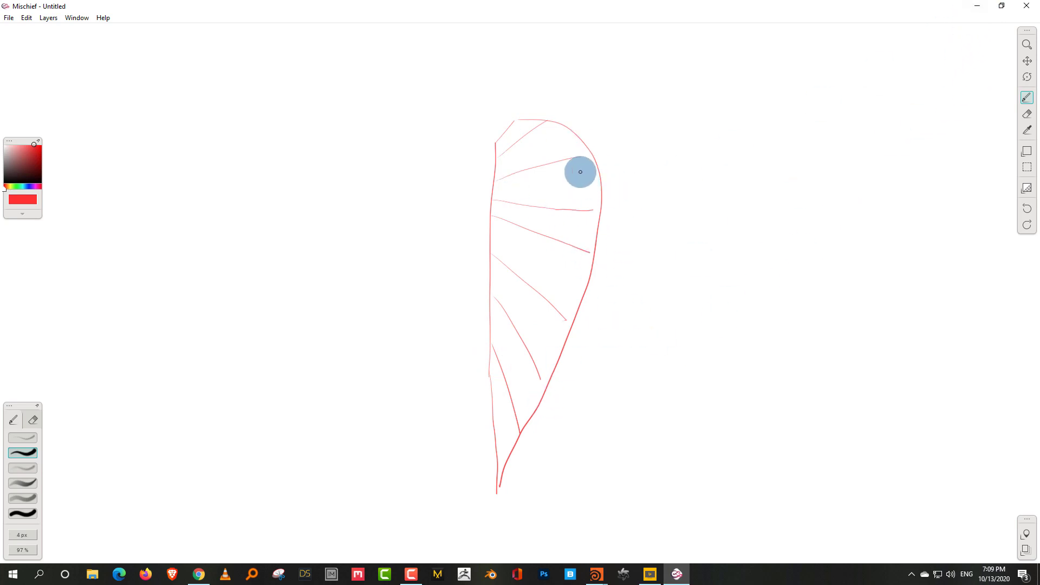
left_click(978, 8)
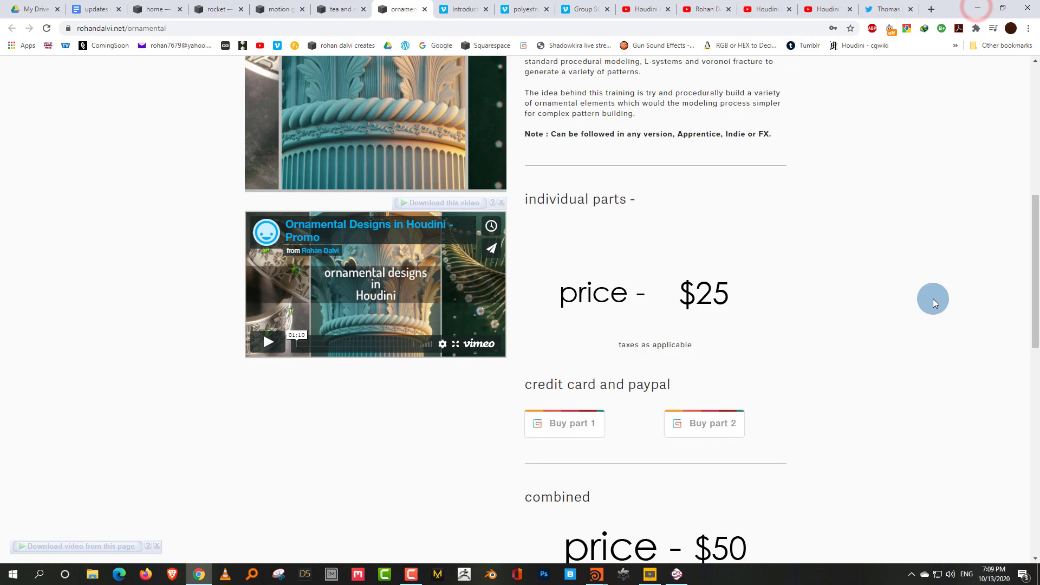
left_click(977, 8)
Step: Display and frame the line5 node, and set its length to 1.95 with 10 points
scroll(812, 379, "up", 1)
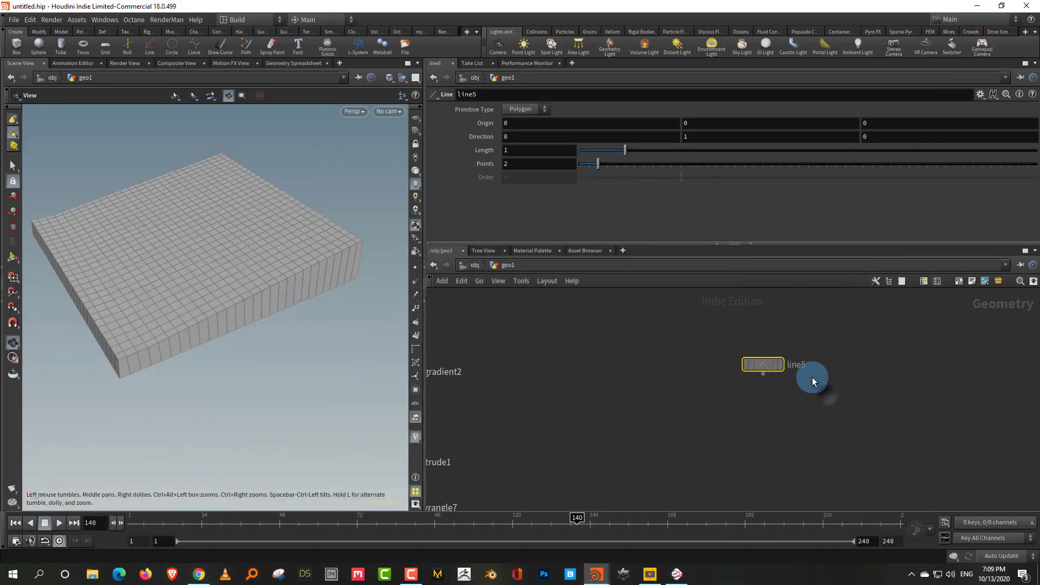
left_click(779, 365)
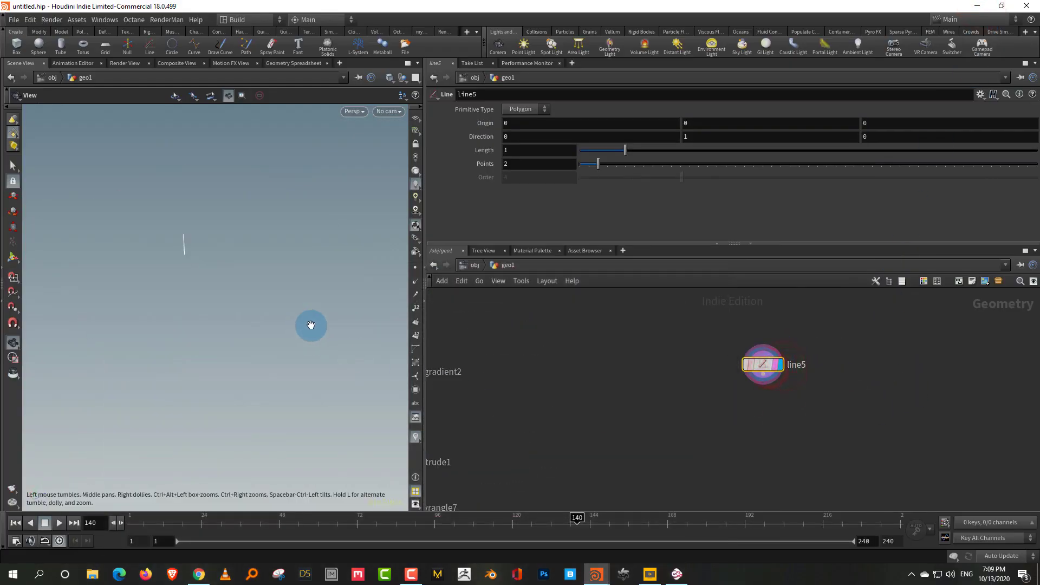
key("f")
left_click_drag(267, 373, 260, 367)
left_click_drag(625, 150, 653, 157)
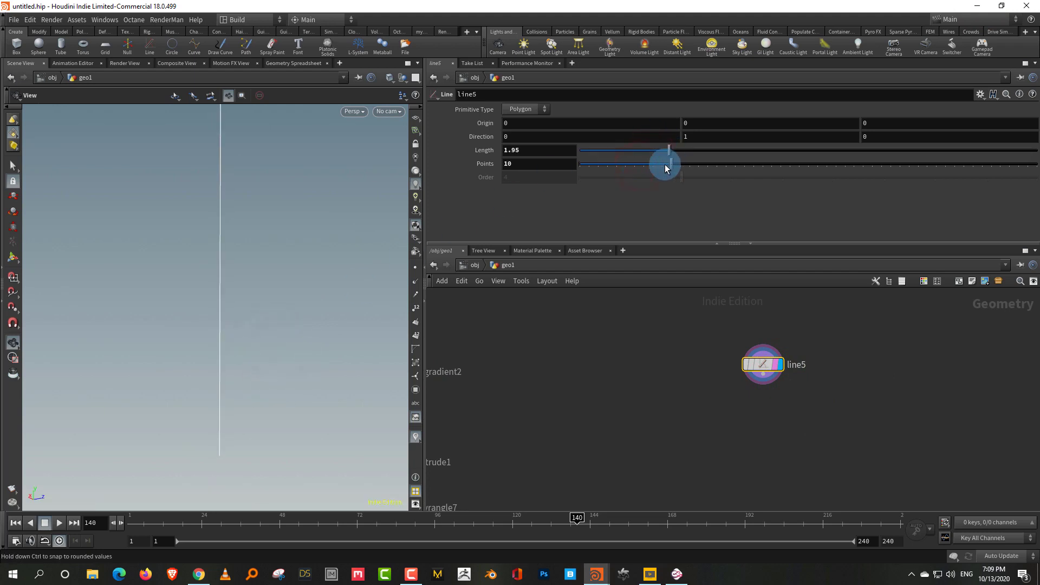
Step: Set line5 to length 2.33 with 16 points, and add and display a second Line node beside it
left_click_drag(272, 291, 259, 328)
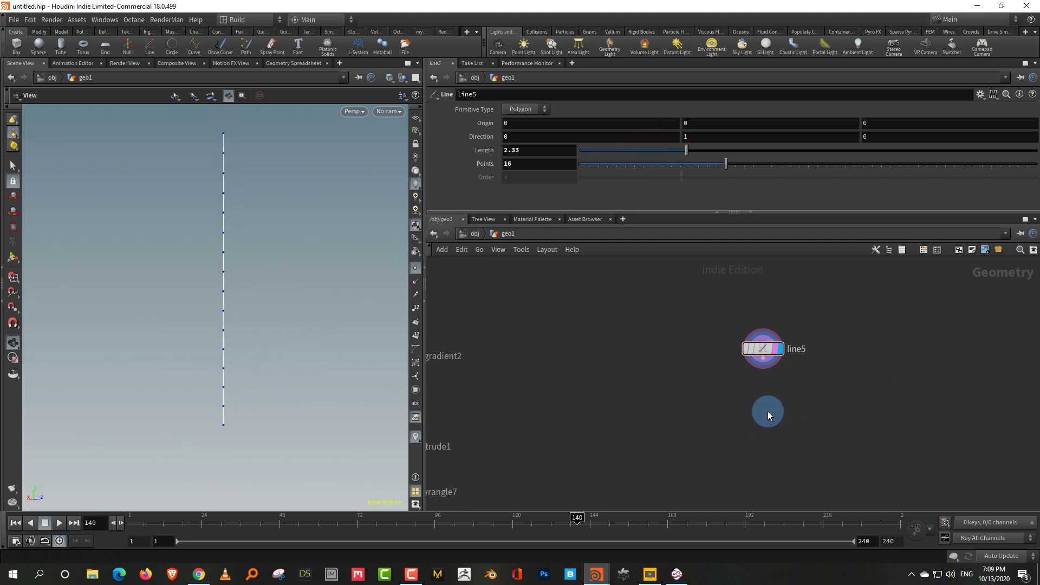
key("Tab")
type("li")
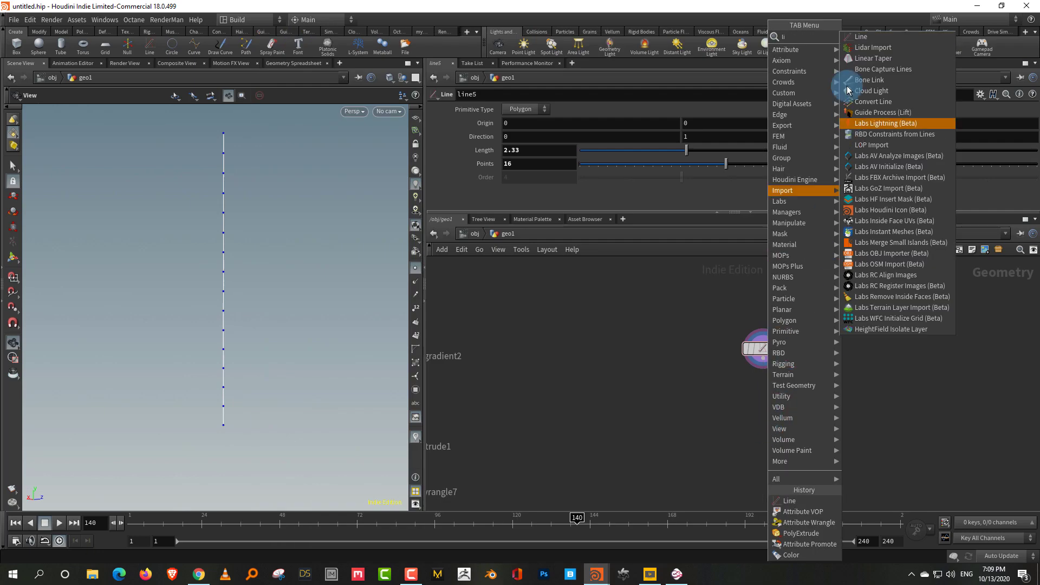
left_click(861, 36)
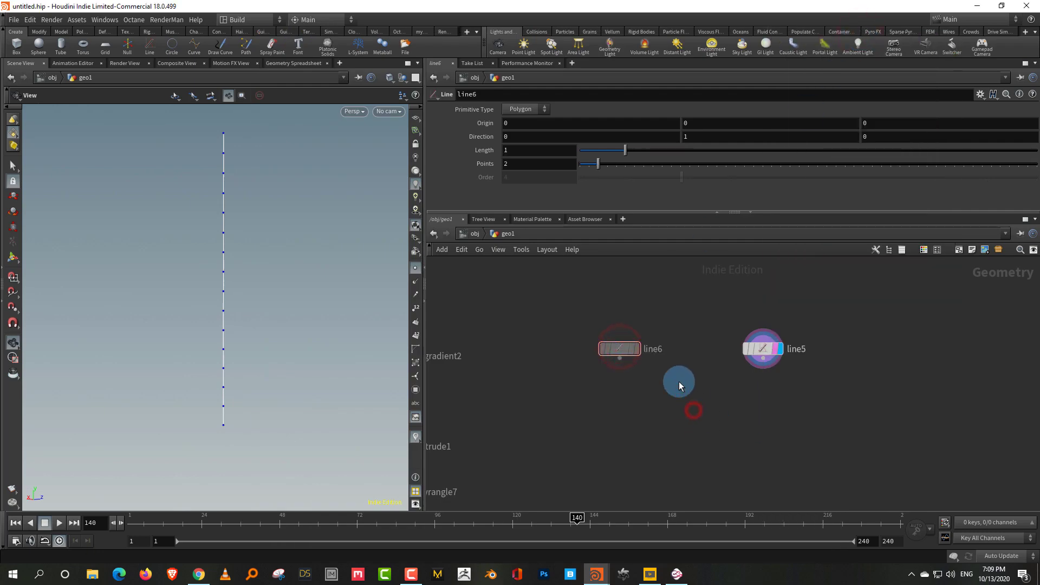
left_click(636, 349)
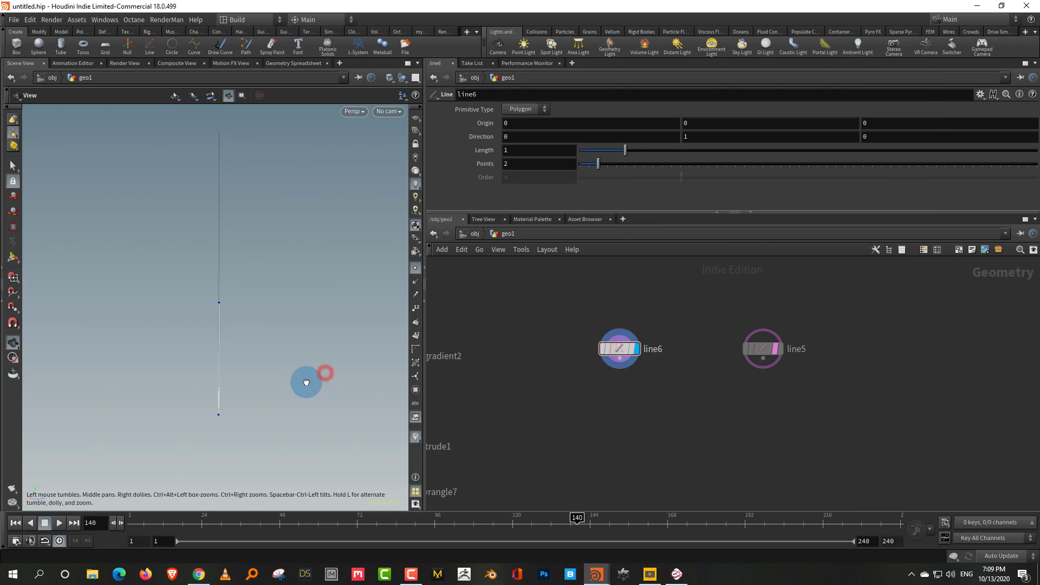
Step: Orient line6 along the X axis by setting its direction to 1, 0, 0
left_click_drag(306, 383, 372, 360)
left_click(522, 136)
type("1")
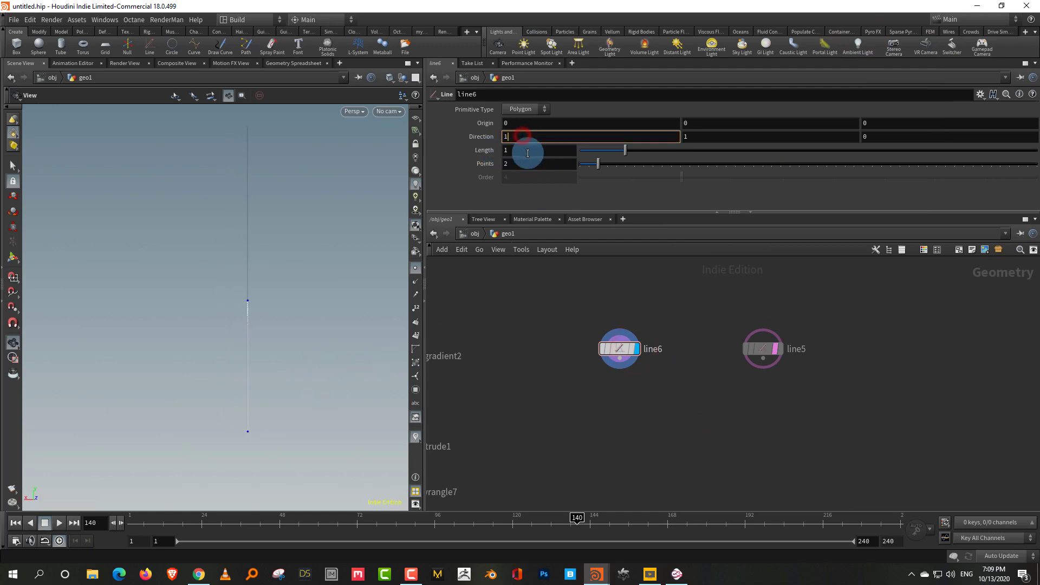
key("Tab")
type("0")
Step: Add a Copy to Points node below the line6 and line5 nodes
left_click(677, 407)
key("Tab")
type("c")
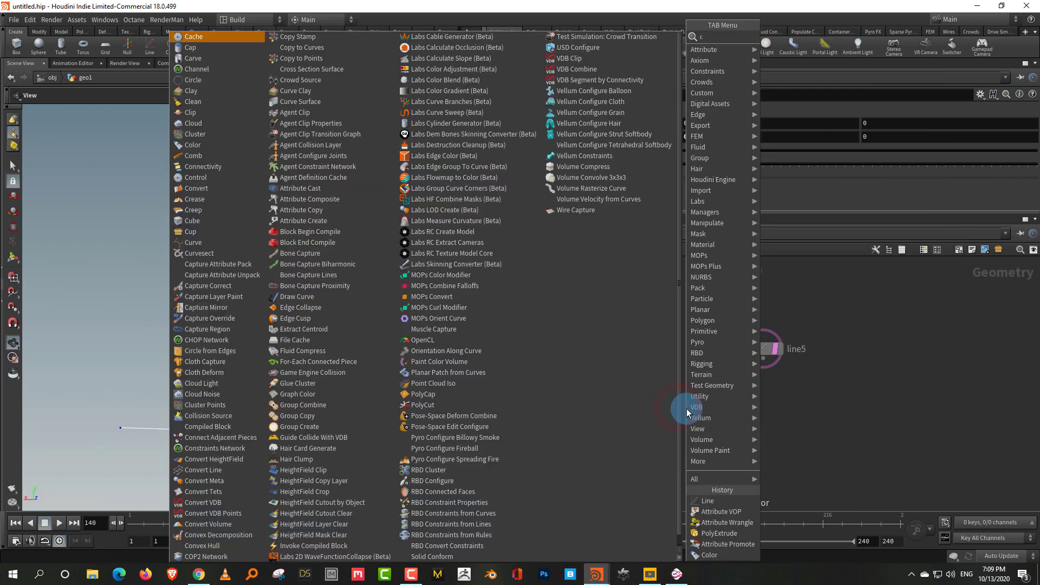
type("op")
left_click(816, 80)
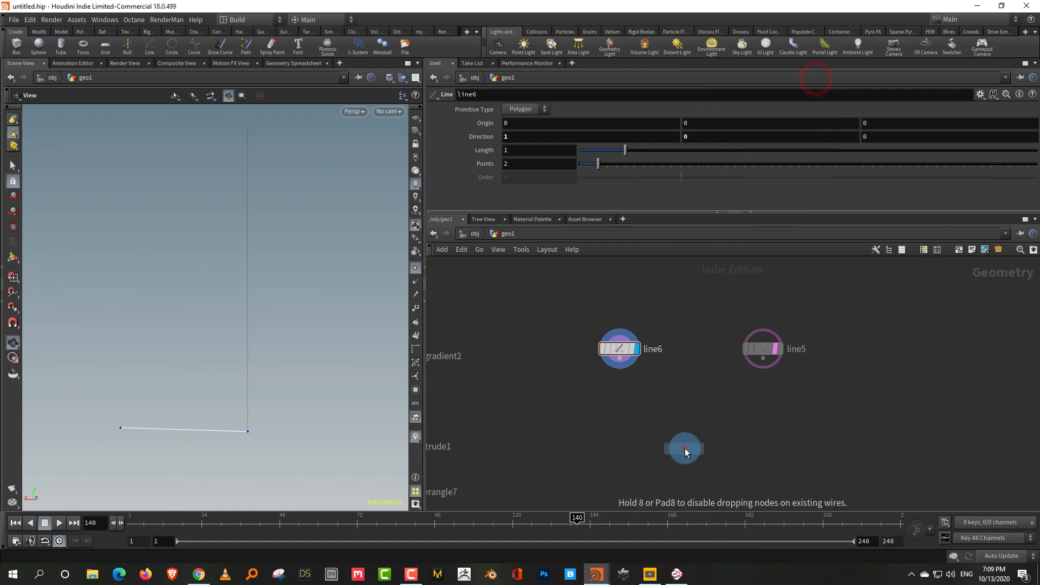
left_click(684, 447)
Step: Add a For-Each Point block below line5 and rename its begin node to foreachA
key("Tab")
type("for")
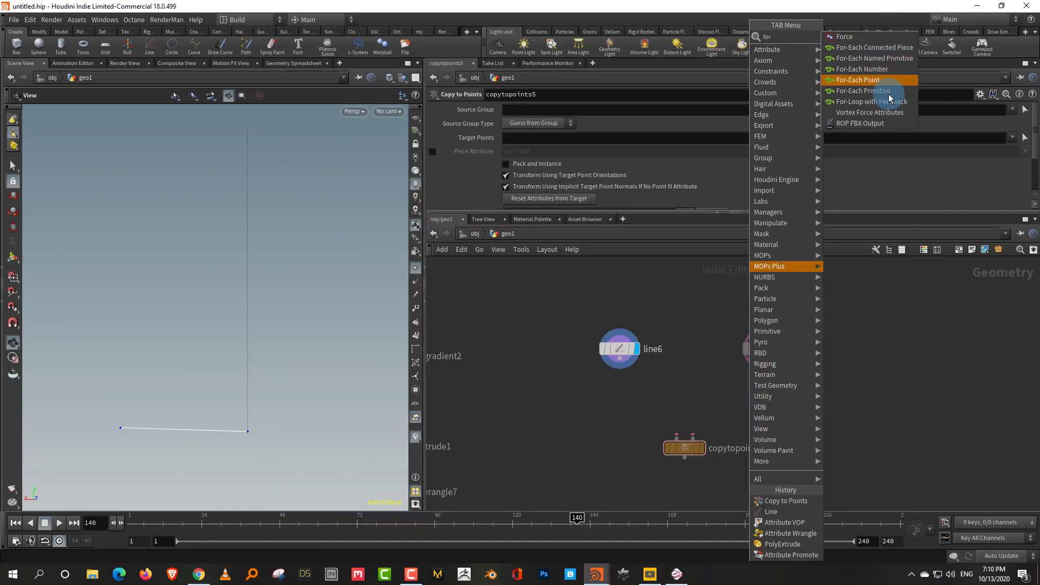
left_click(883, 80)
left_click(754, 400)
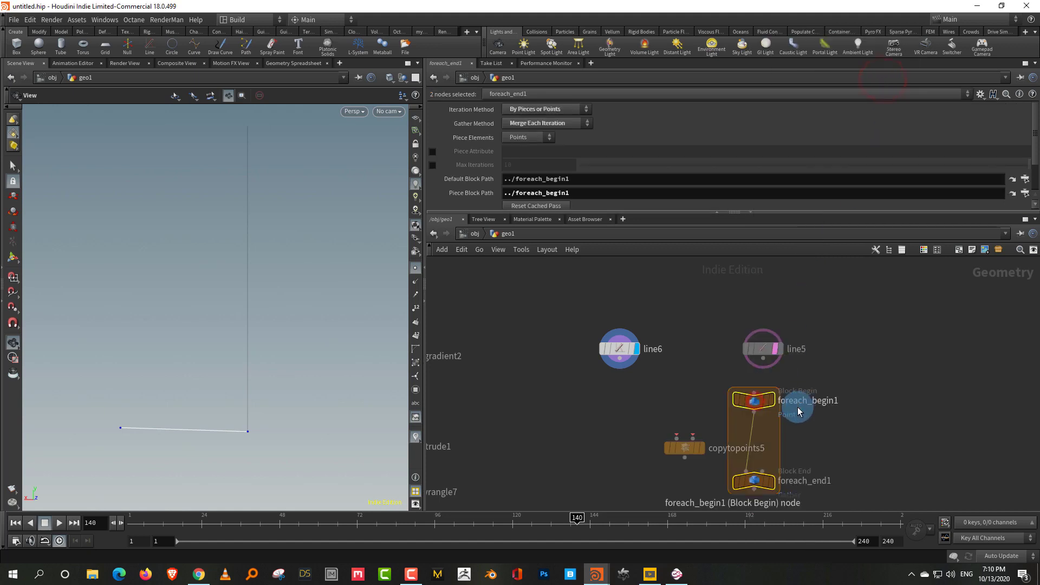
double_click(810, 405)
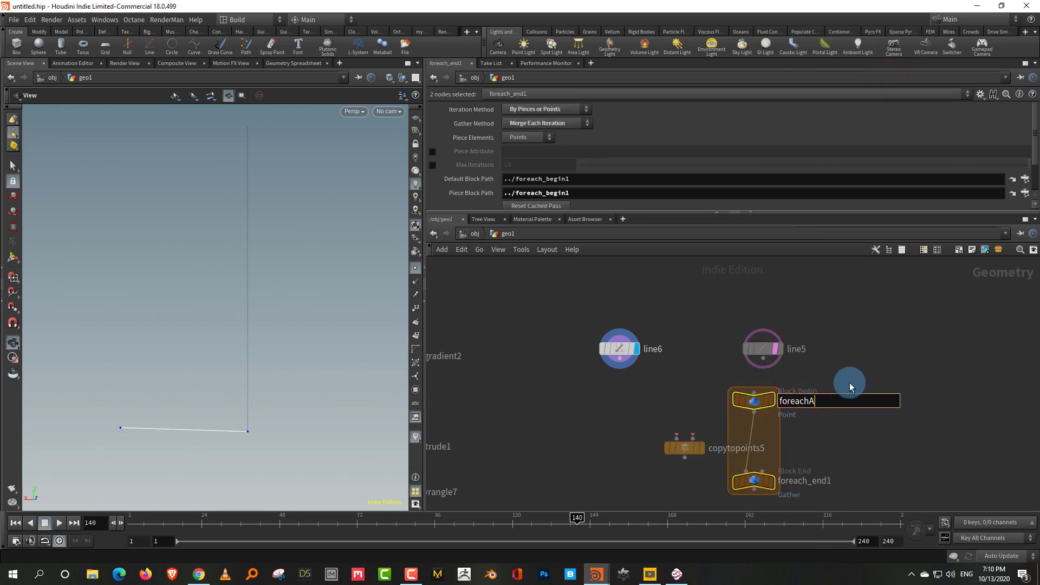
key("Return")
Step: Move the for-each block down beside copytopoints5 and feed line5 into foreachA
left_click_drag(725, 506, 724, 508)
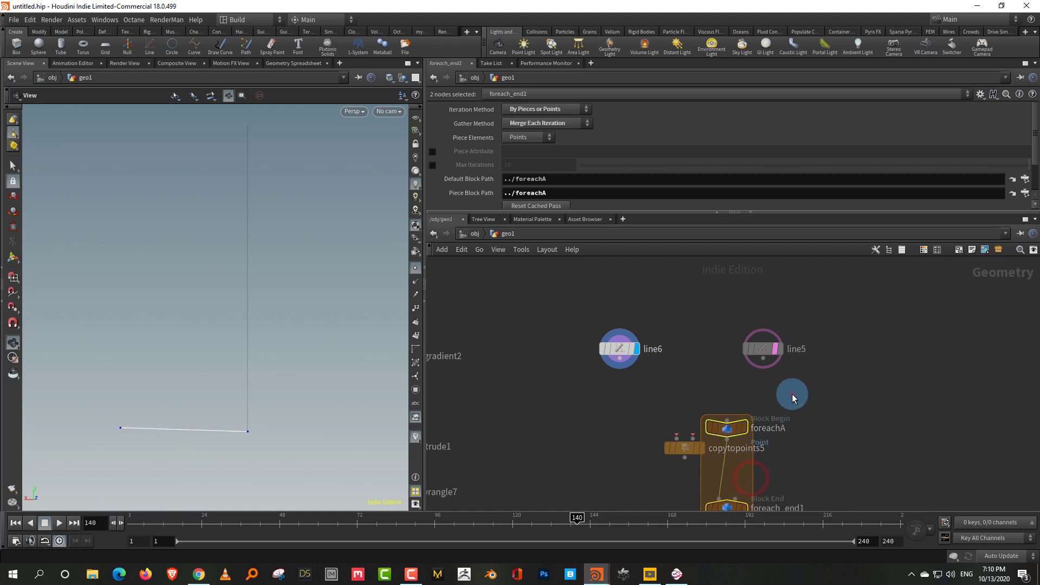
left_click(792, 395)
left_click(761, 361)
left_click(731, 407)
left_click_drag(731, 430, 733, 417)
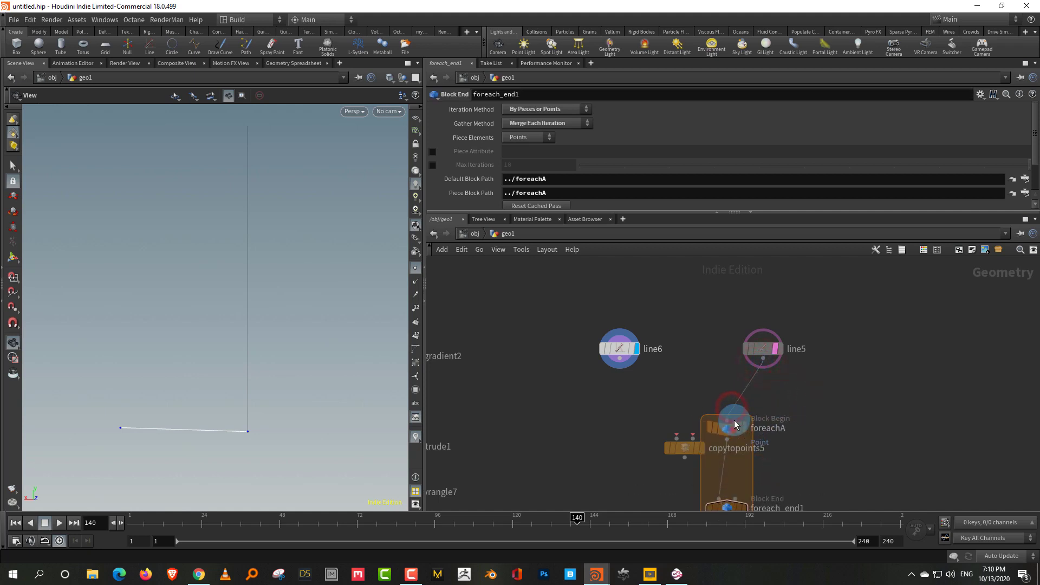
Step: Wire foreachA into the target input of copytopoints5, line6 into its source input, and its output into foreach_end1
left_click(792, 418)
left_click(727, 420)
left_click(696, 434)
left_click(685, 458)
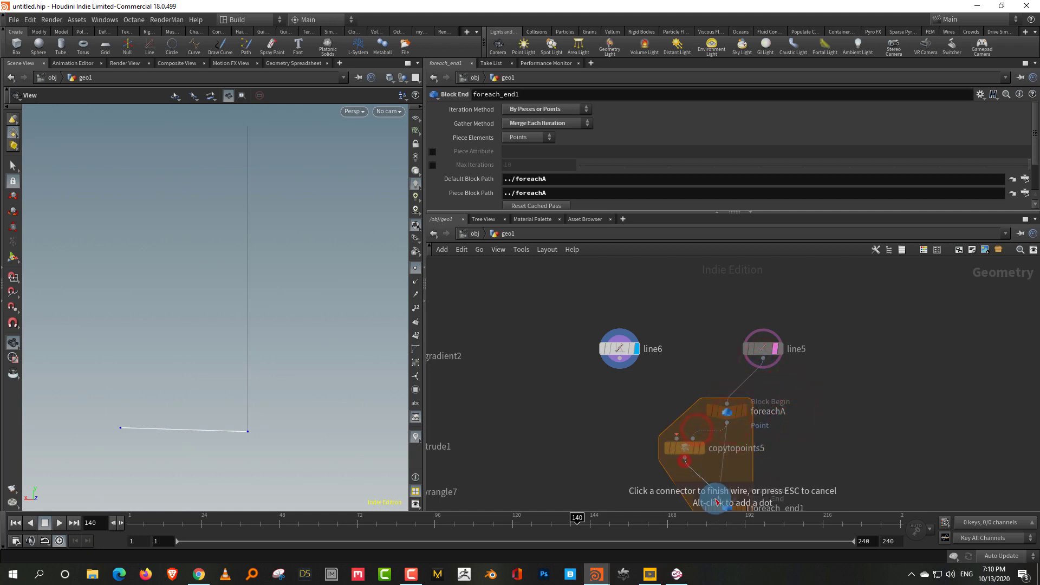
left_click(719, 499)
left_click(619, 359)
left_click(680, 440)
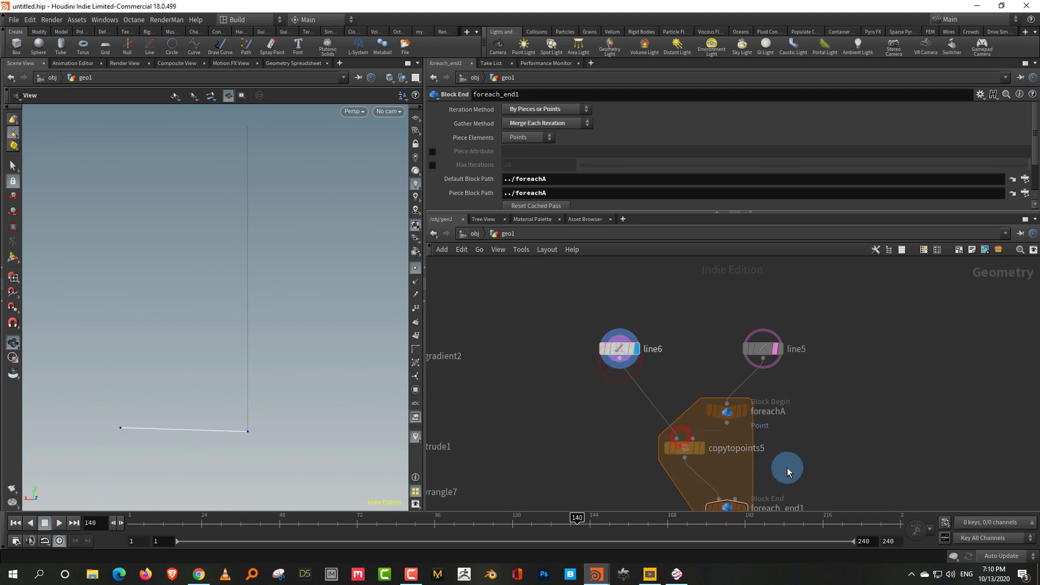
Step: Display foreach_end1 to show the copied lines, and turn off point markers in the viewport
middle_click_drag(790, 469, 774, 423)
left_click(730, 464)
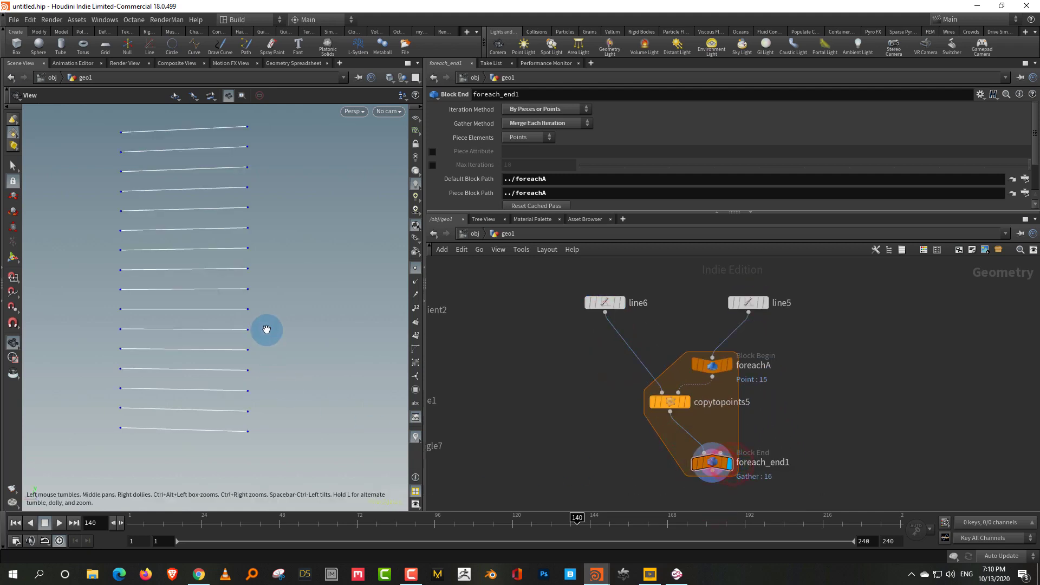
left_click_drag(265, 330, 249, 337)
scroll(262, 340, "down", 3)
middle_click_drag(262, 341, 278, 372)
left_click(416, 268)
Step: Spread out line5, line6, foreachA and foreach_end1 around copytopoints5 to tidy the network layout
left_click_drag(751, 304, 754, 283)
left_click(804, 314)
left_click_drag(611, 303, 595, 318)
left_click_drag(714, 354, 747, 356)
left_click_drag(715, 462, 693, 482)
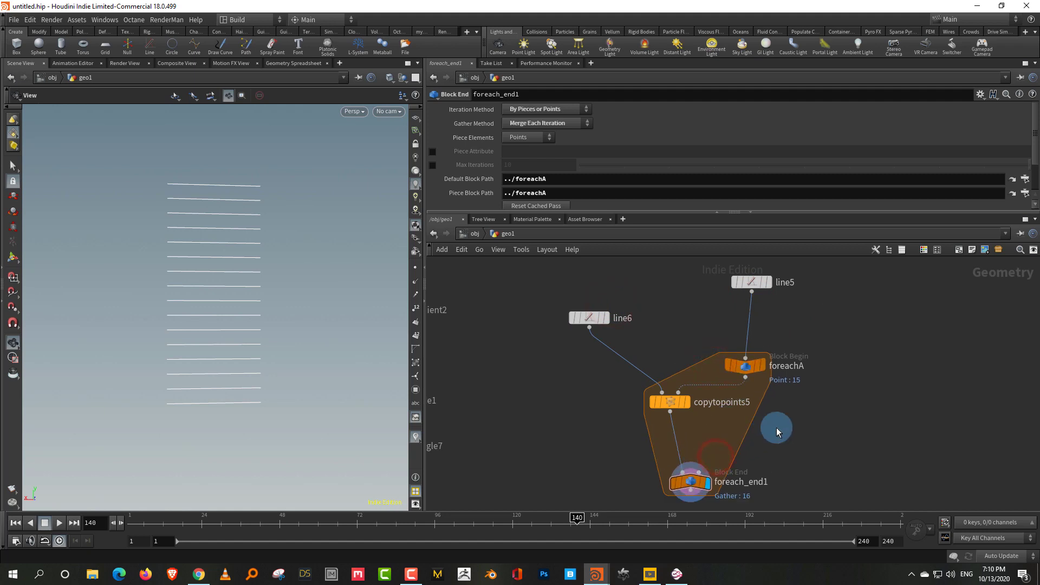
left_click_drag(247, 258, 239, 261)
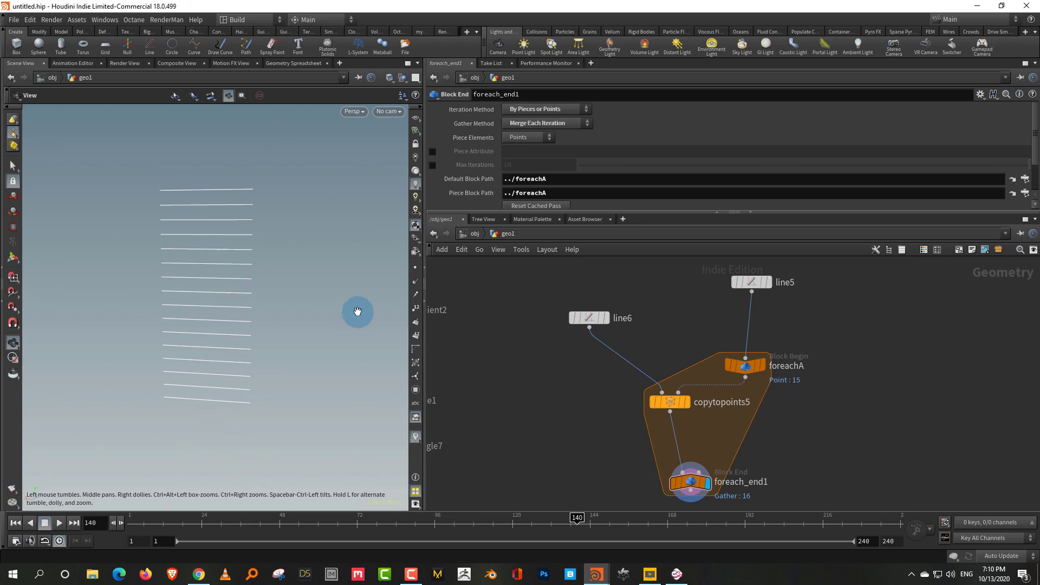
Step: Move line5 higher and insert a Resample node between it and foreachA
middle_click_drag(752, 282, 728, 362)
left_click_drag(728, 362, 734, 333)
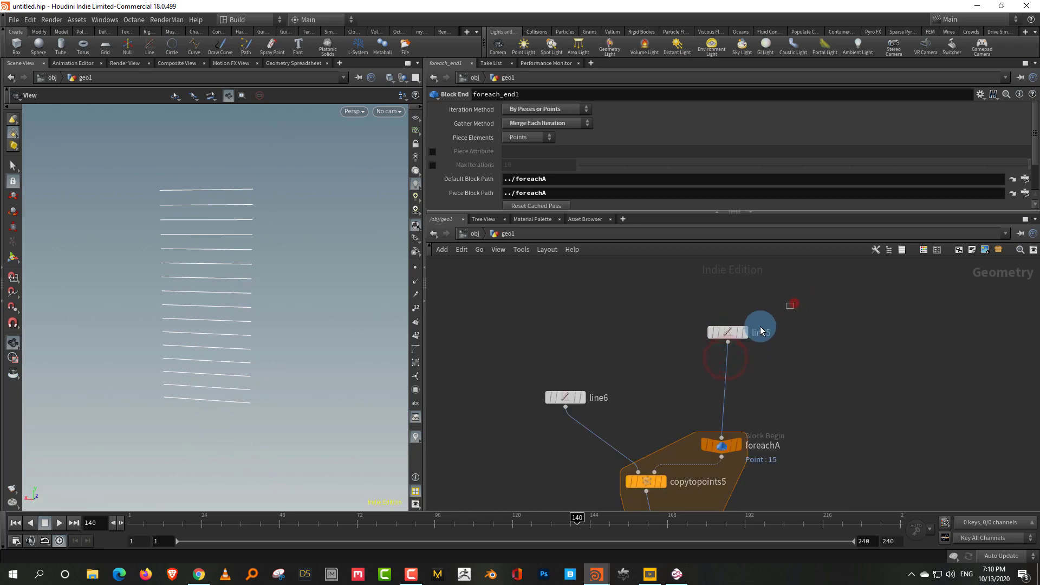
key("Tab")
type("resa")
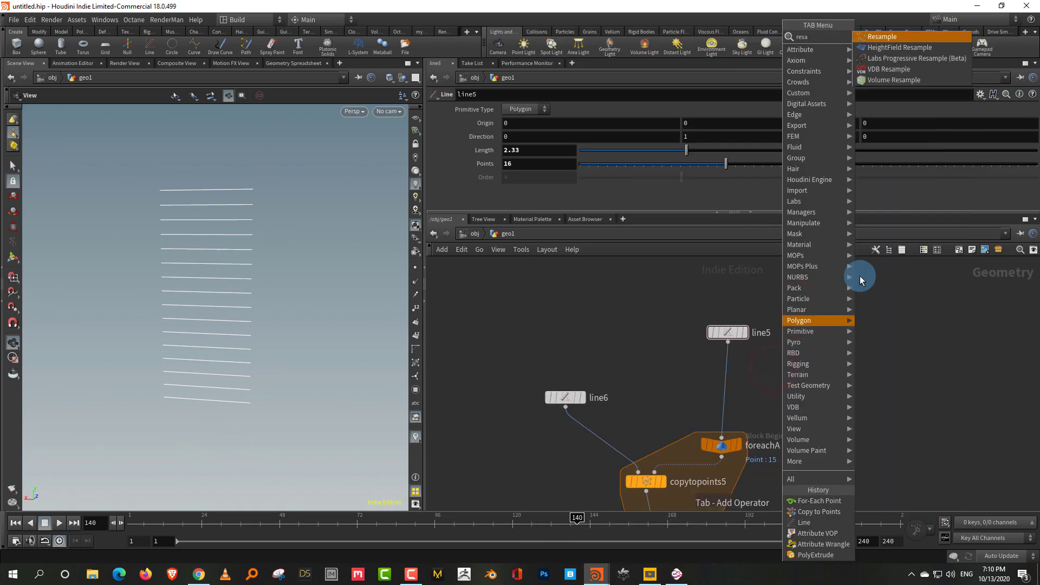
left_click(911, 39)
left_click(728, 374)
Step: In resample3, disable Maximum Segment Length and enable the Curve U attribute as curveu
left_click_drag(556, 212, 557, 325)
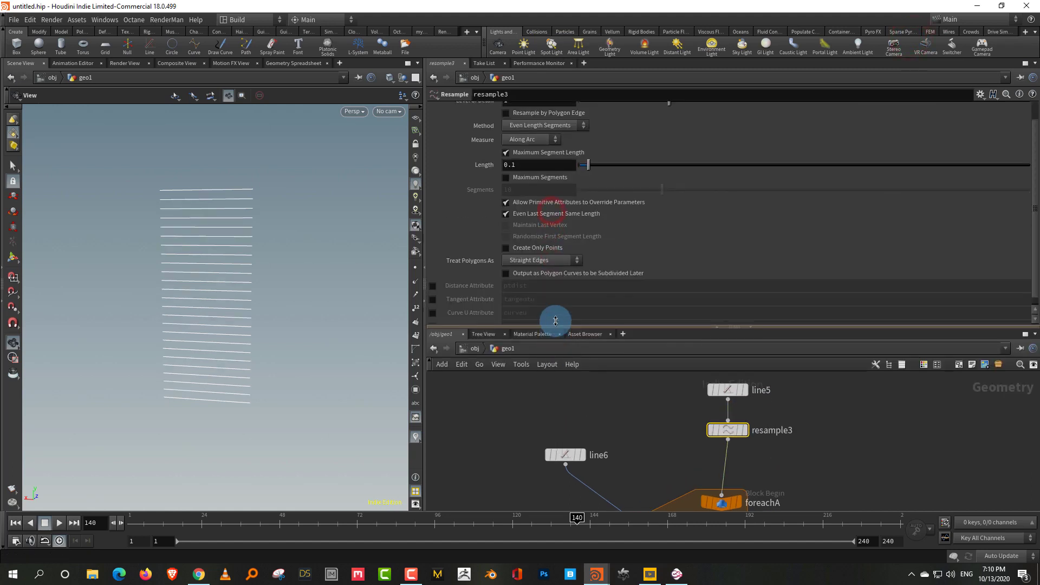
left_click(547, 152)
left_click(434, 312)
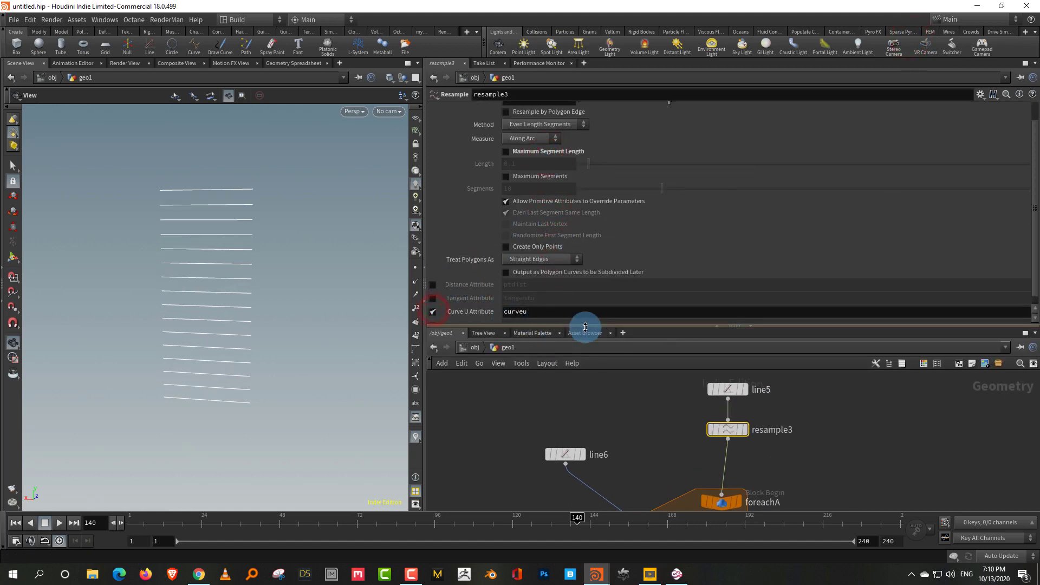
left_click_drag(596, 326, 596, 214)
Step: Insert an Attribute Wrangle node between resample3 and foreachA
left_click(804, 342)
key("Tab")
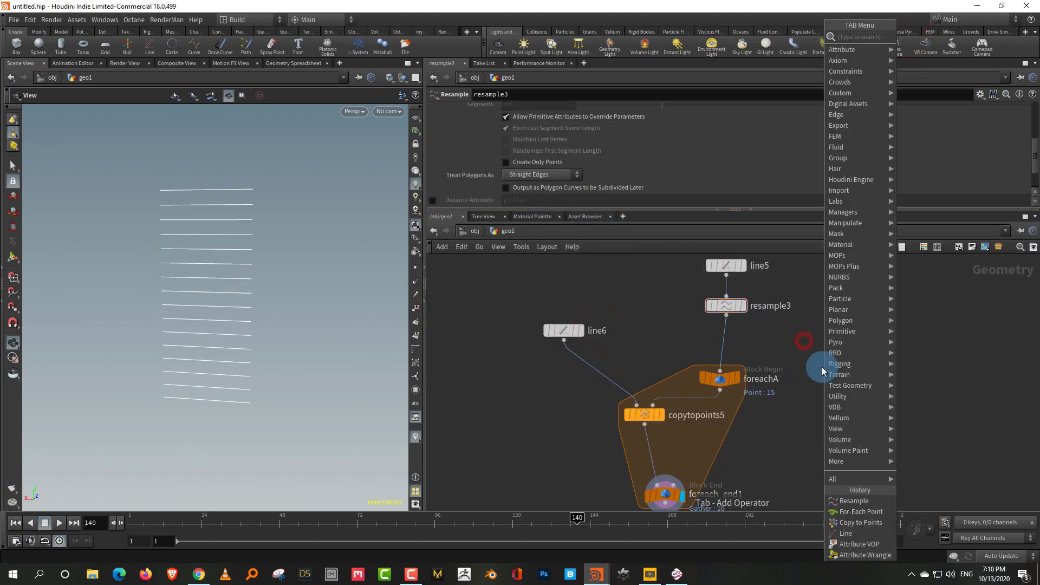
type("wrang")
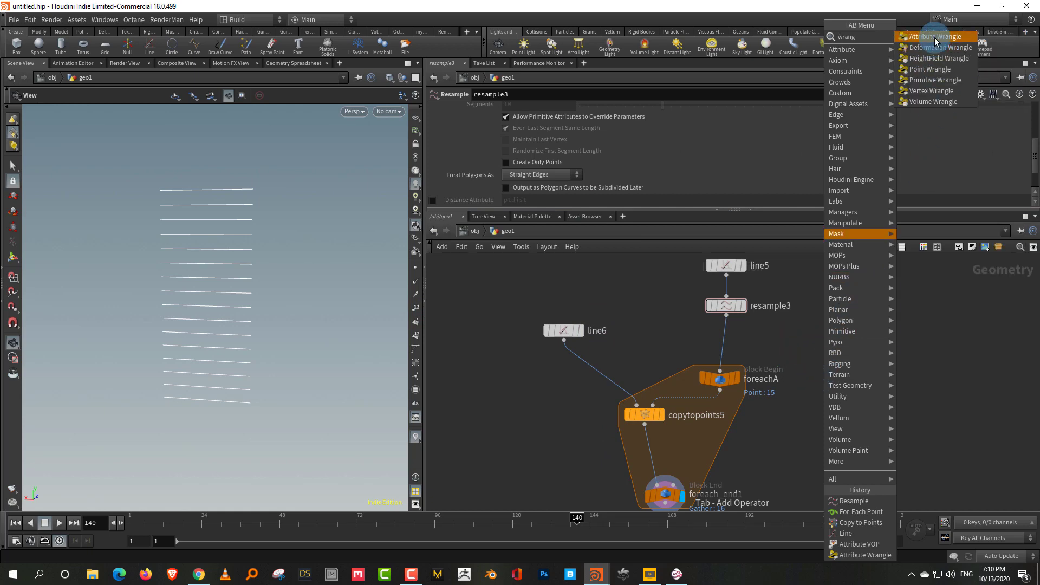
left_click(935, 36)
left_click(726, 332)
Step: Insert a Transform node between line6 and copytopoints5, try rotating the side lines about Z, and undo the rotation
key("Tab")
mouse_move(671, 297)
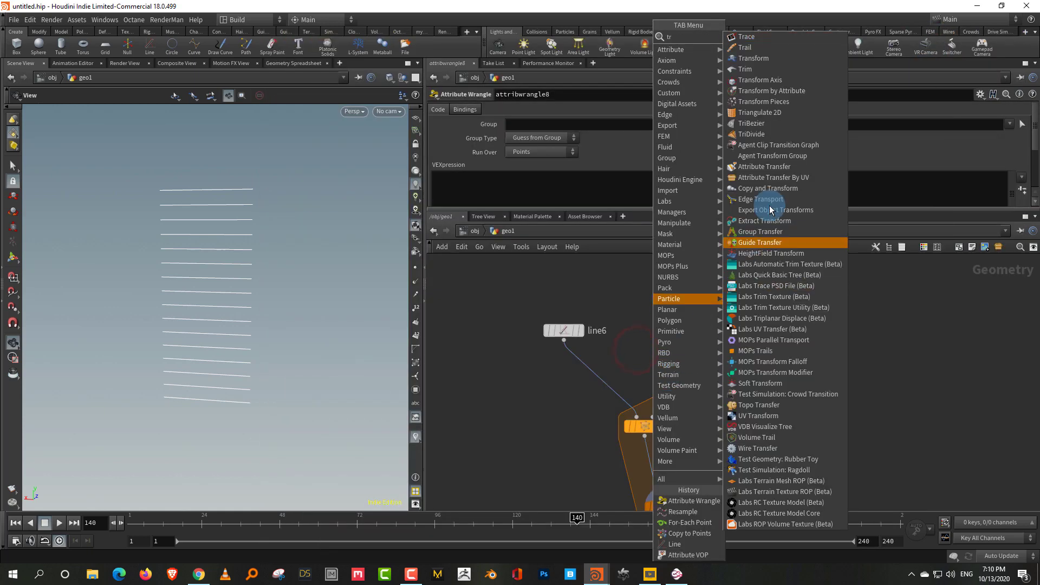
left_click(784, 61)
left_click(620, 386)
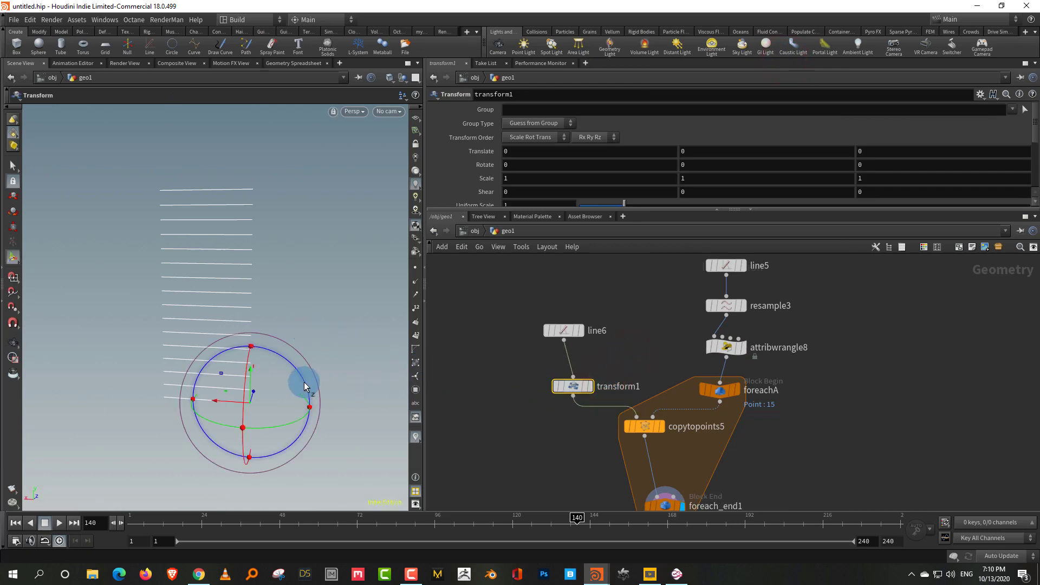
mouse_move(304, 382)
left_mouse_down()
mouse_move(290, 361)
mouse_move(321, 384)
mouse_move(307, 367)
left_mouse_up()
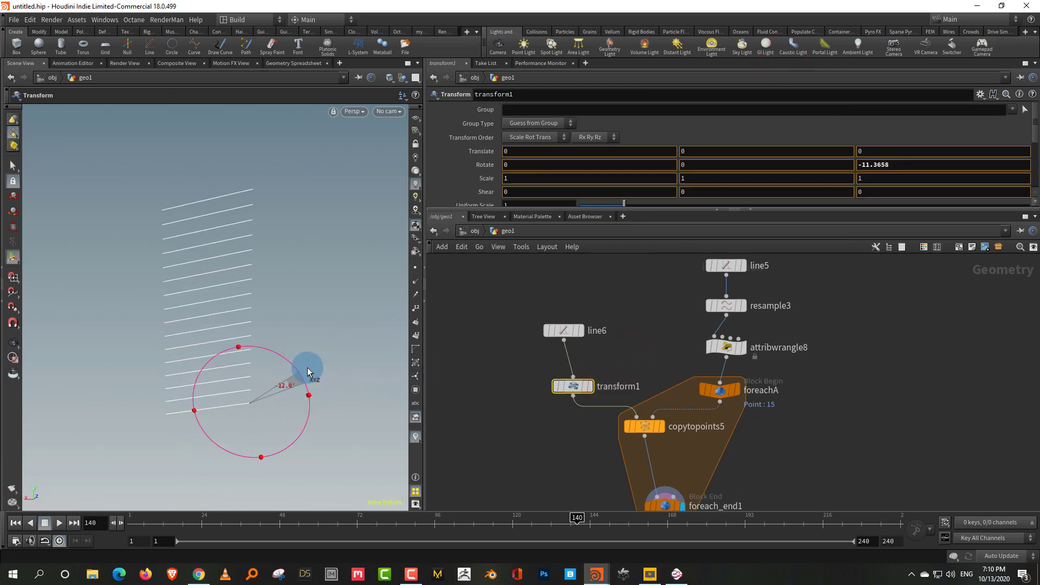
key("ctrl+z")
left_click_drag(785, 329, 682, 344)
left_click_drag(684, 215, 686, 287)
left_click(688, 197)
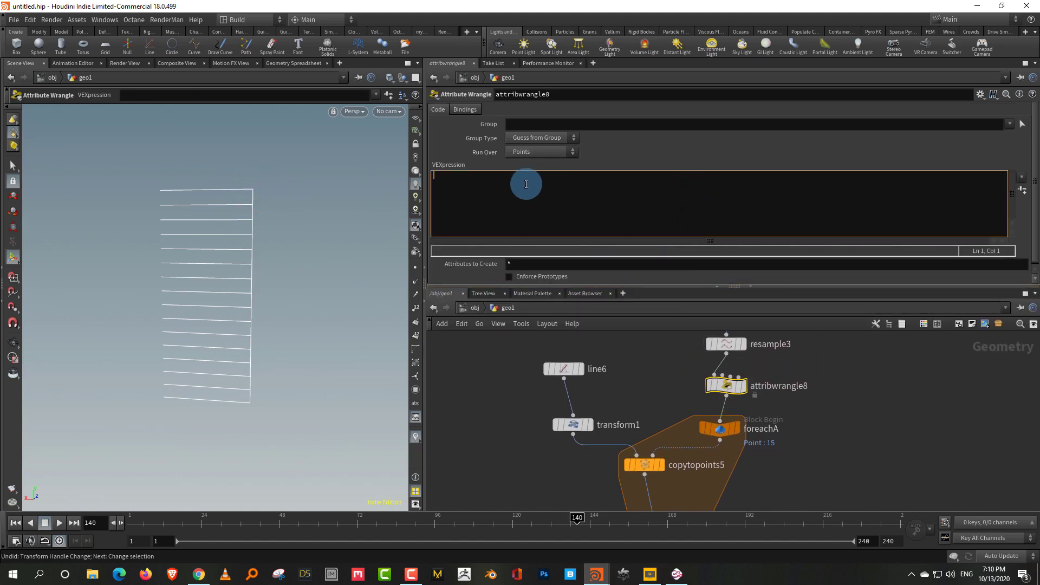
left_click(525, 184)
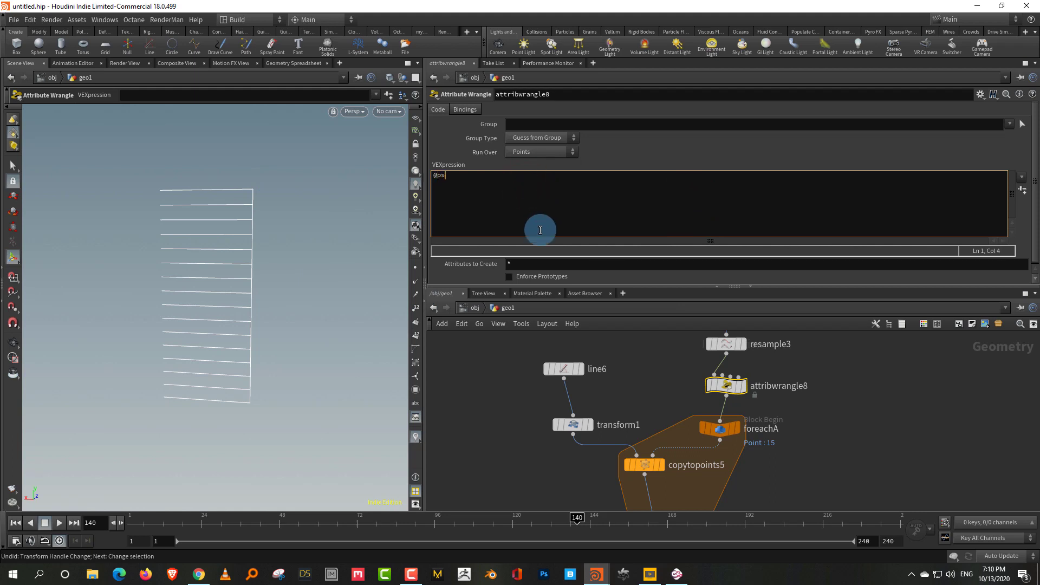
type("@pscale = chramp")
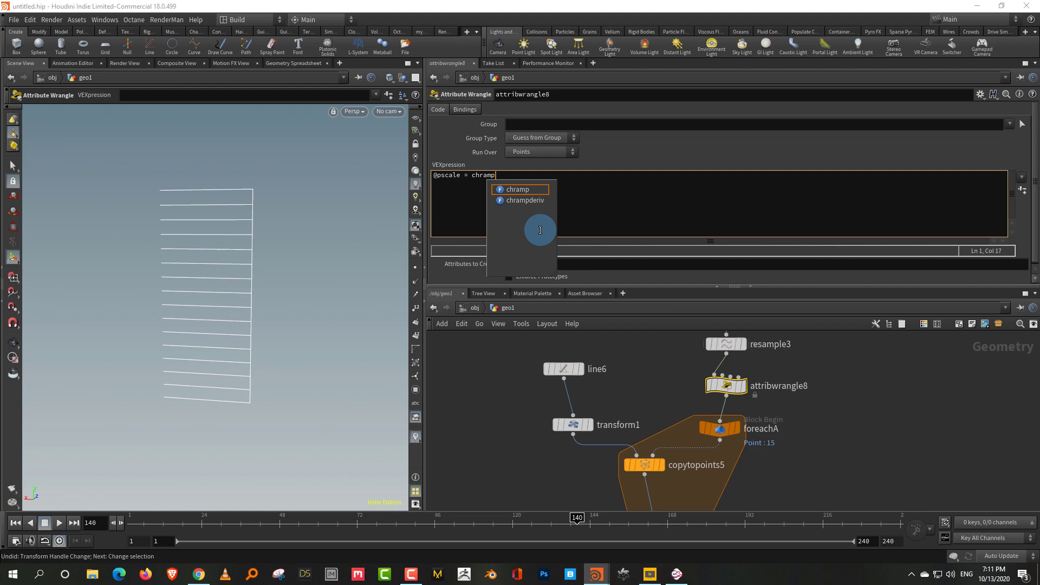
type("(\"")
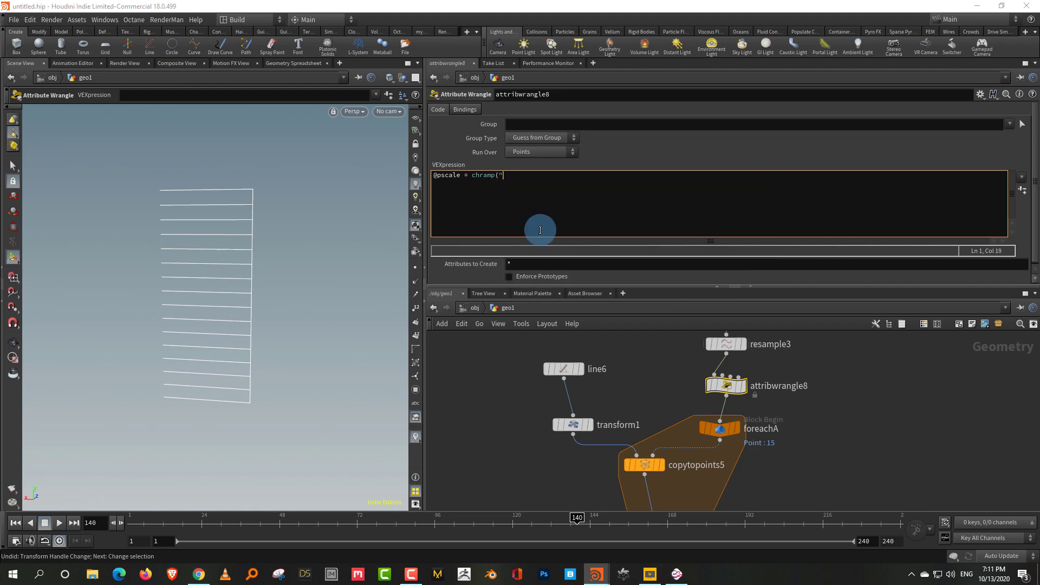
type("shape")
type("\",@curveu);")
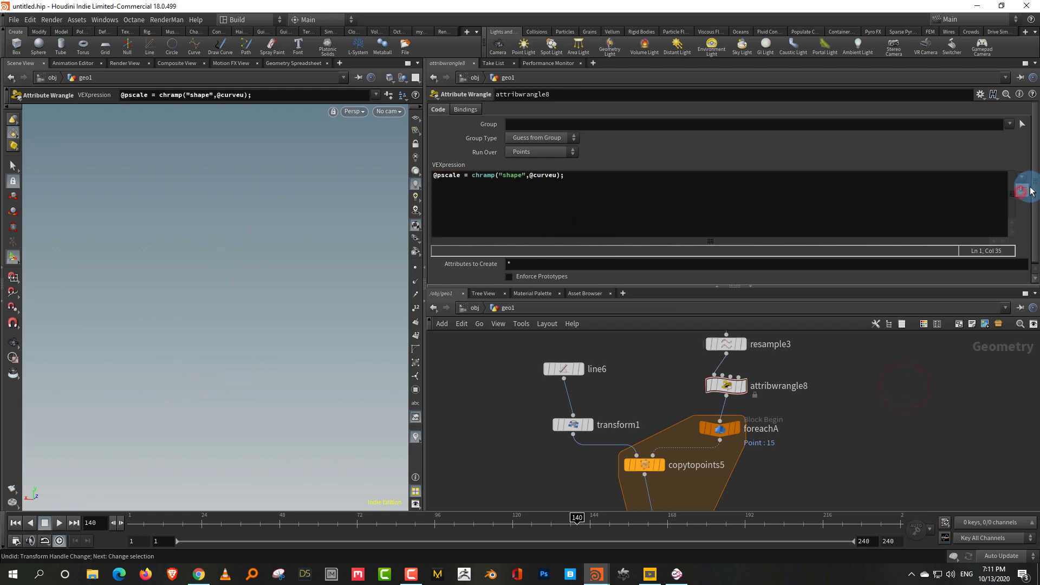
Step: Create the Shape ramp parameter, raise its first point to value 0.2, and set that point to B-Spline interpolation
left_click(1022, 190)
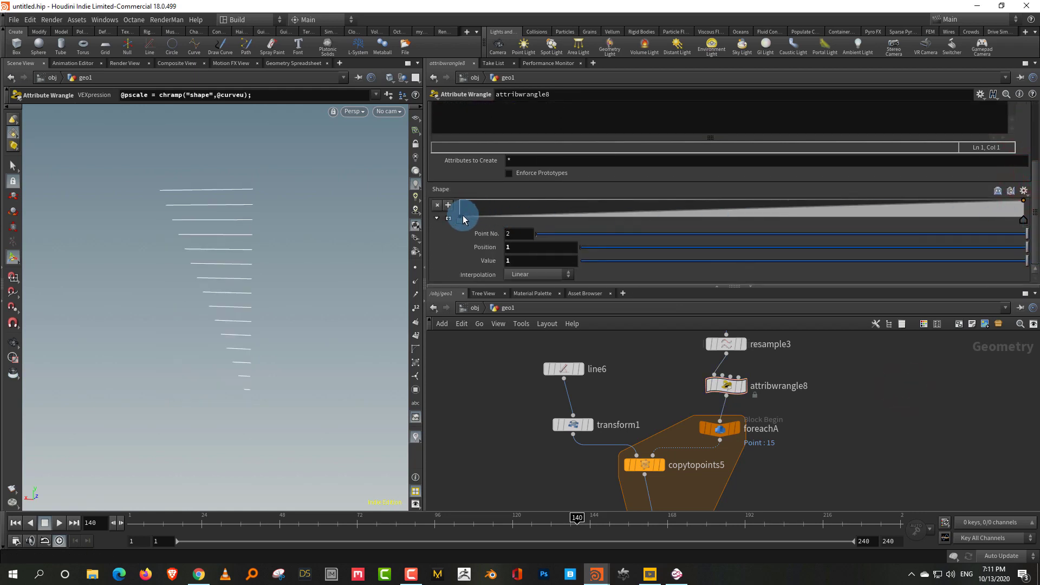
left_click_drag(463, 215, 460, 217)
left_click(535, 274)
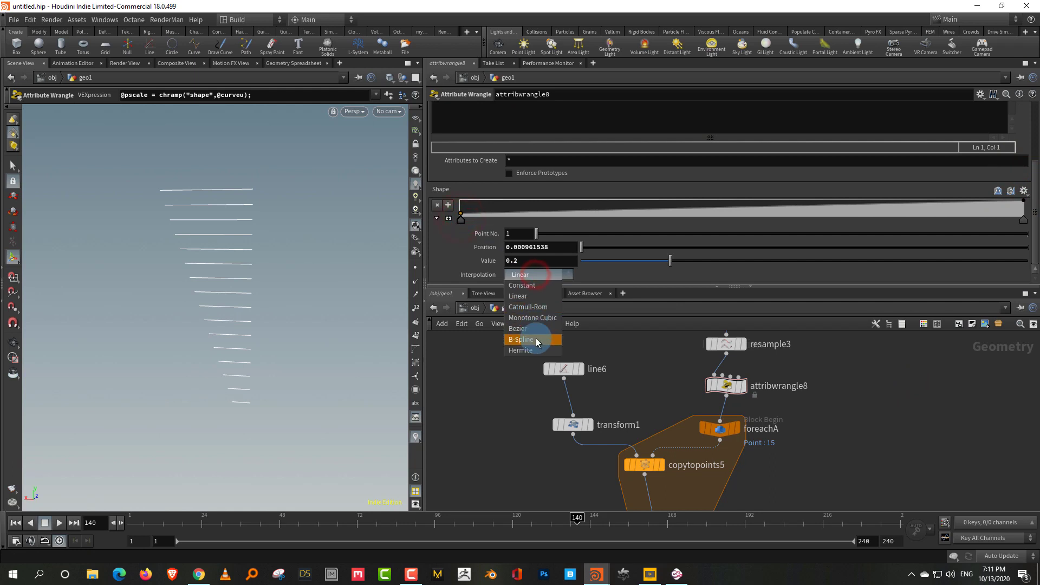
left_click(537, 340)
Step: Set the ramp's peak point to B-Spline, move it to position about 0.26 with value 1.1, and place a low point at the ramp's end
left_click(1025, 221)
left_click(547, 276)
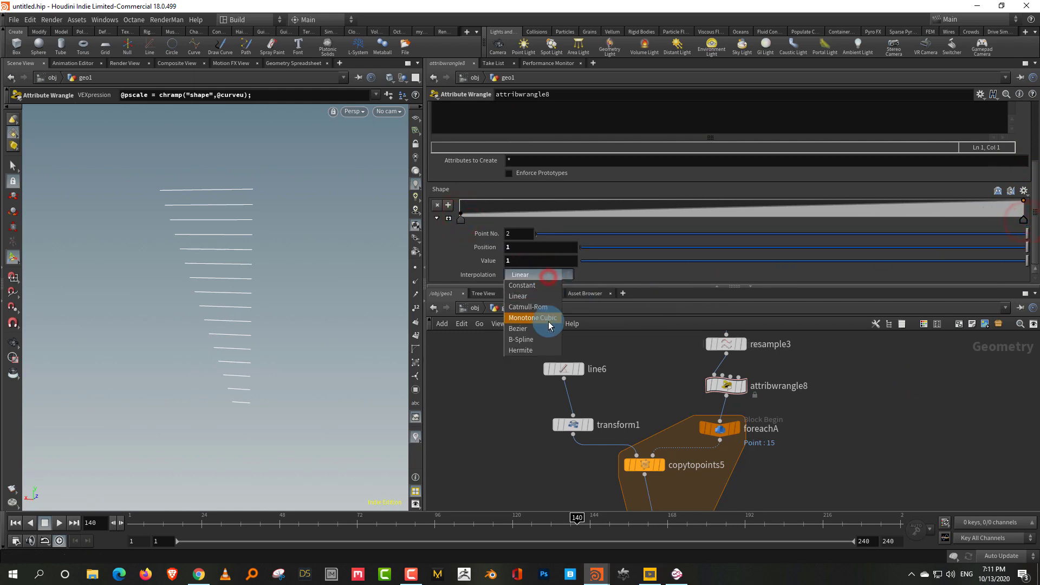
left_click(547, 339)
left_click_drag(1024, 201, 607, 191)
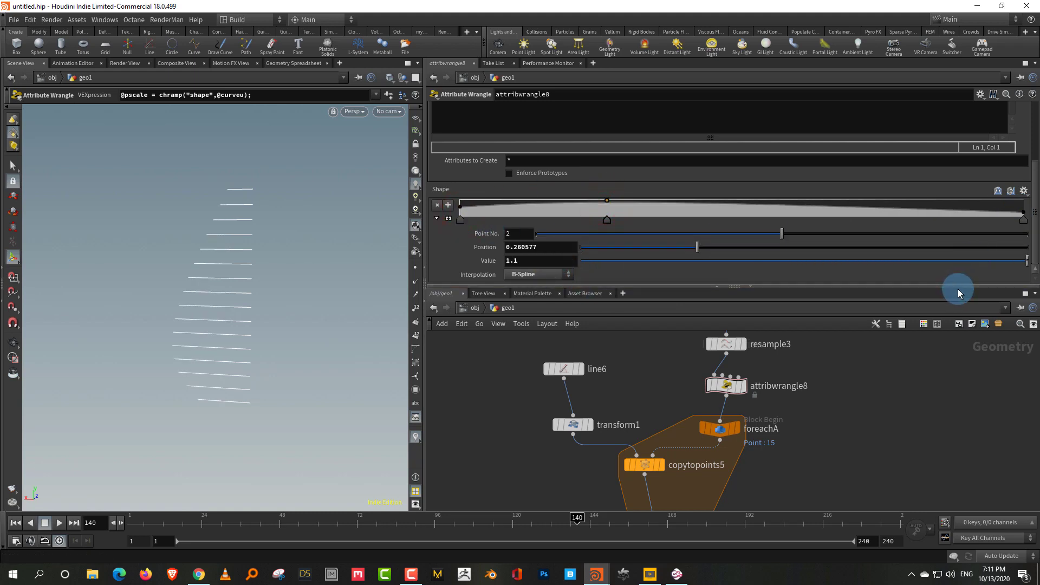
left_click_drag(958, 287, 963, 353)
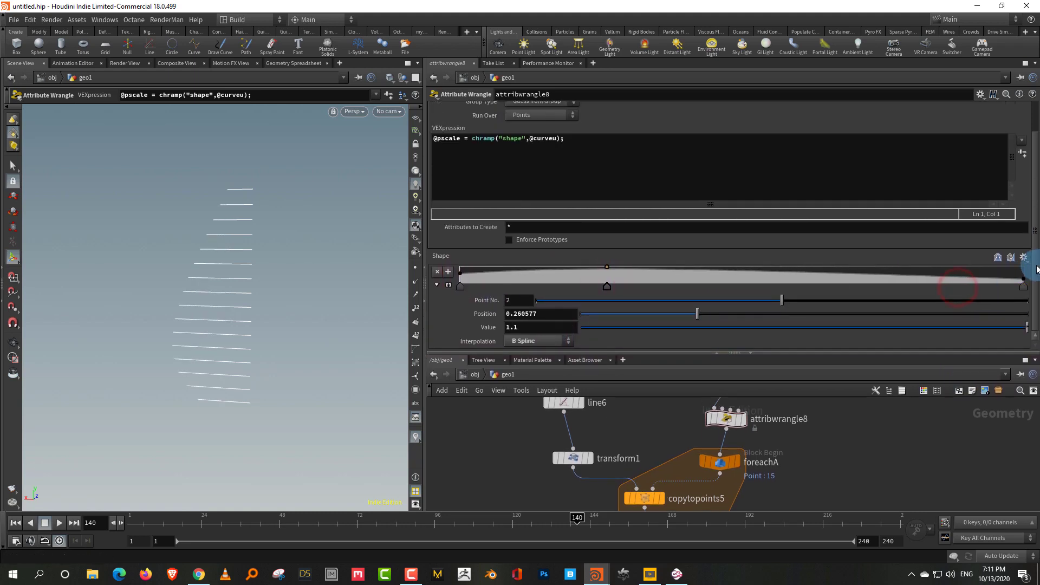
scroll(993, 232, "up", 1)
left_click(605, 170)
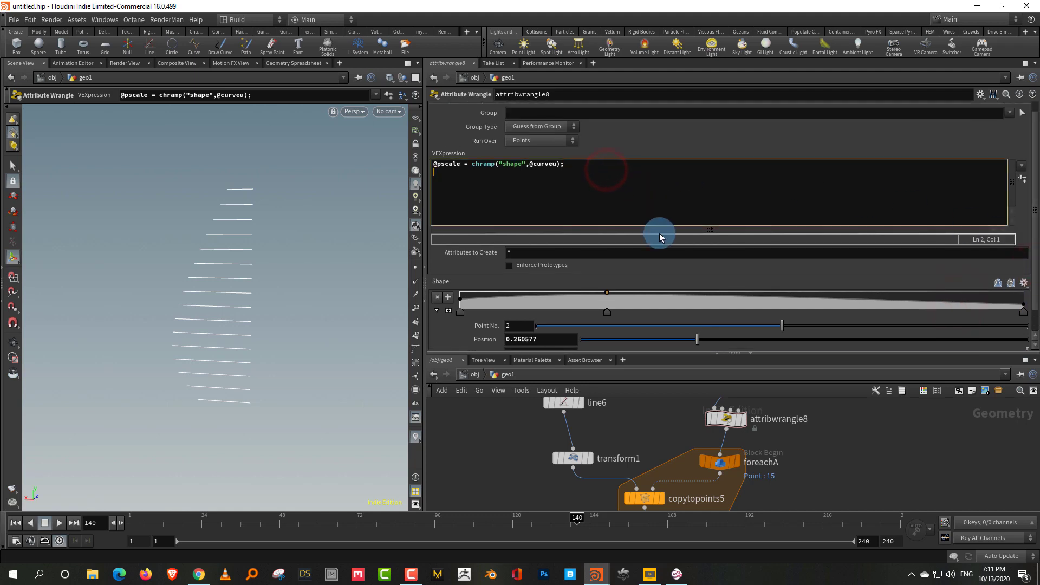
type("f")
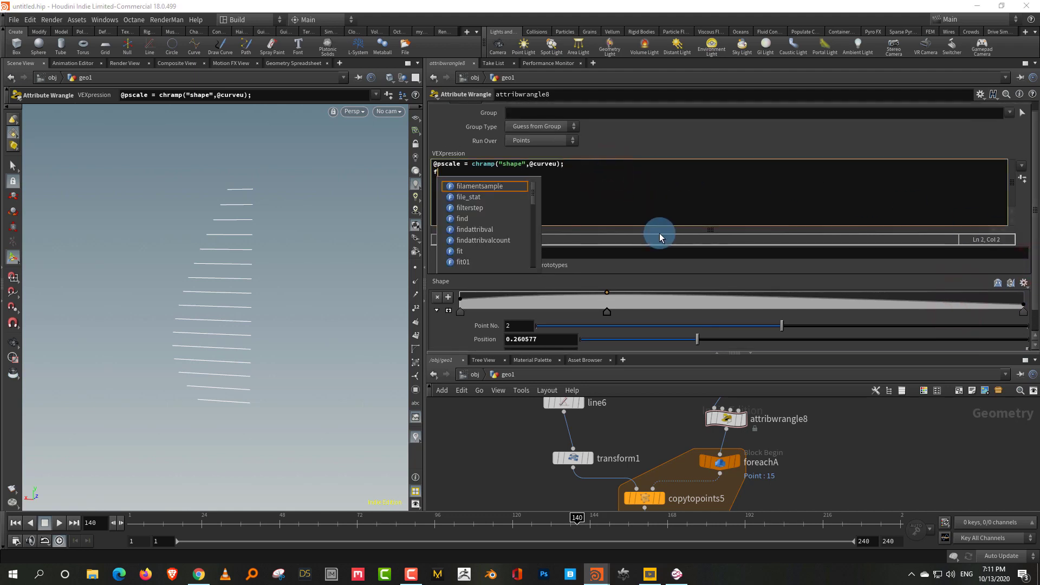
type("@rot ")
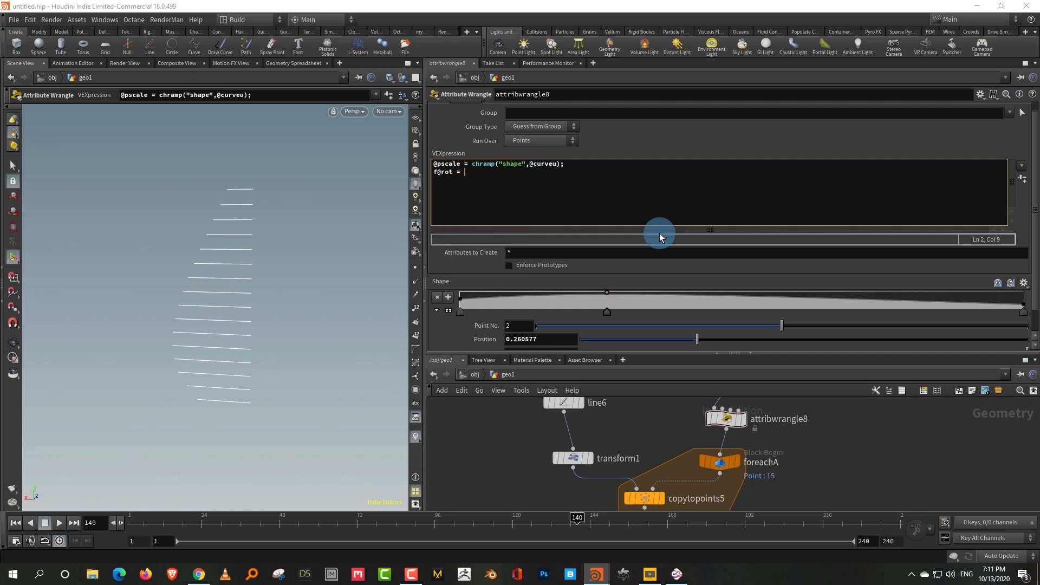
type("=")
left_click_drag(471, 164, 551, 159)
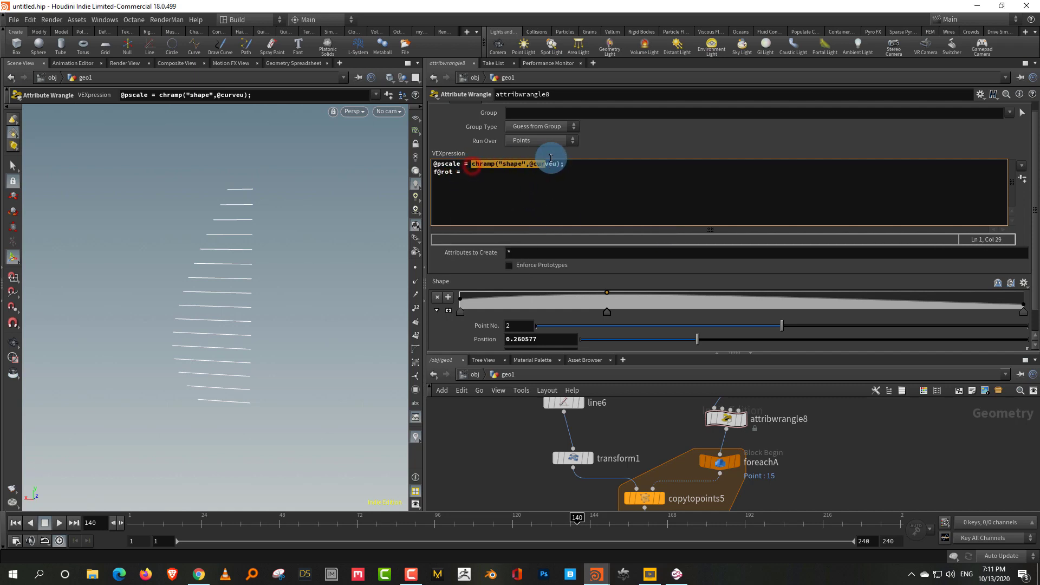
left_click(476, 174)
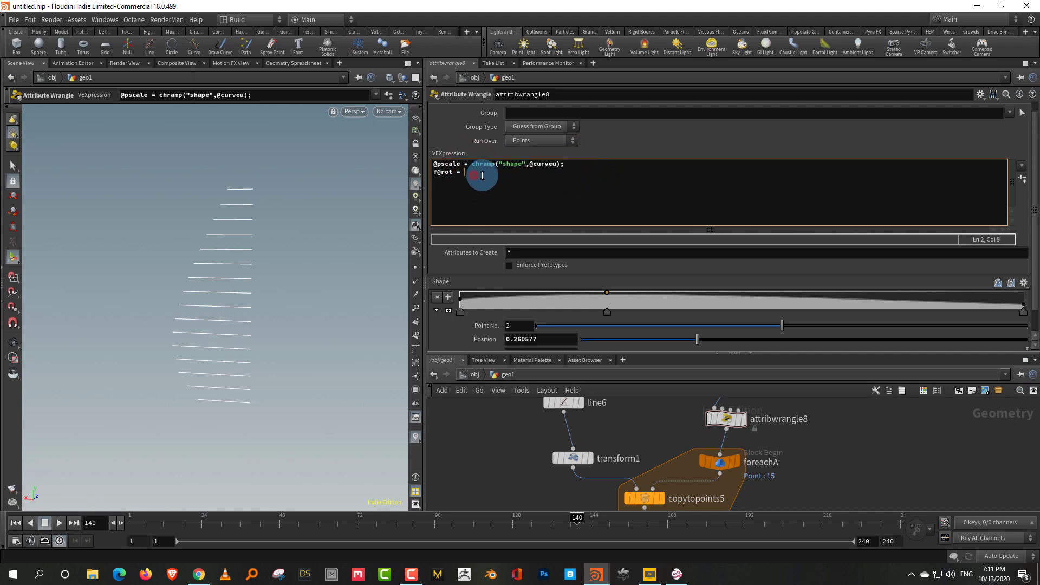
type("chramp(\"shape\",@curveu);")
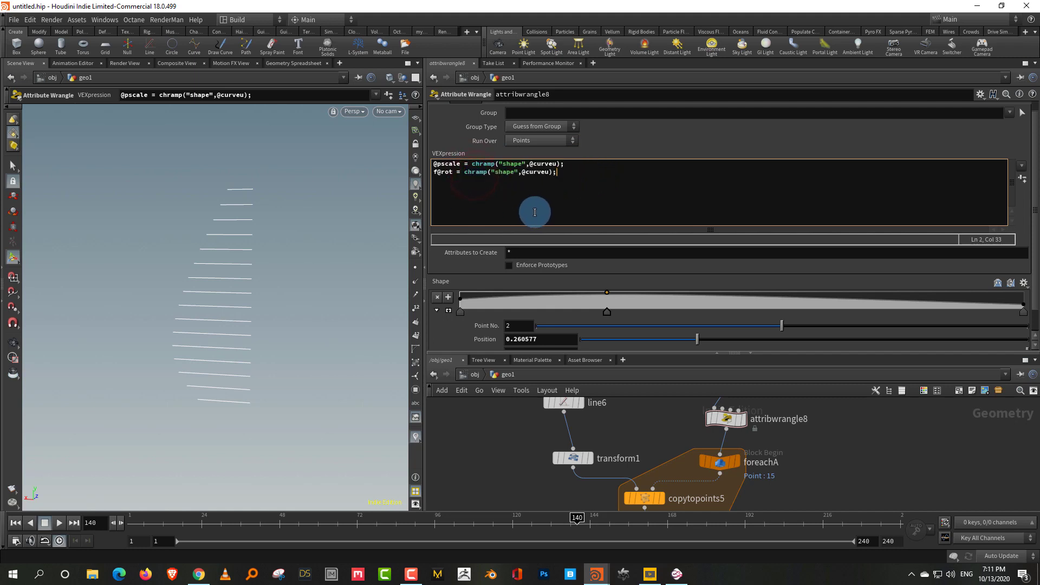
left_click(512, 173)
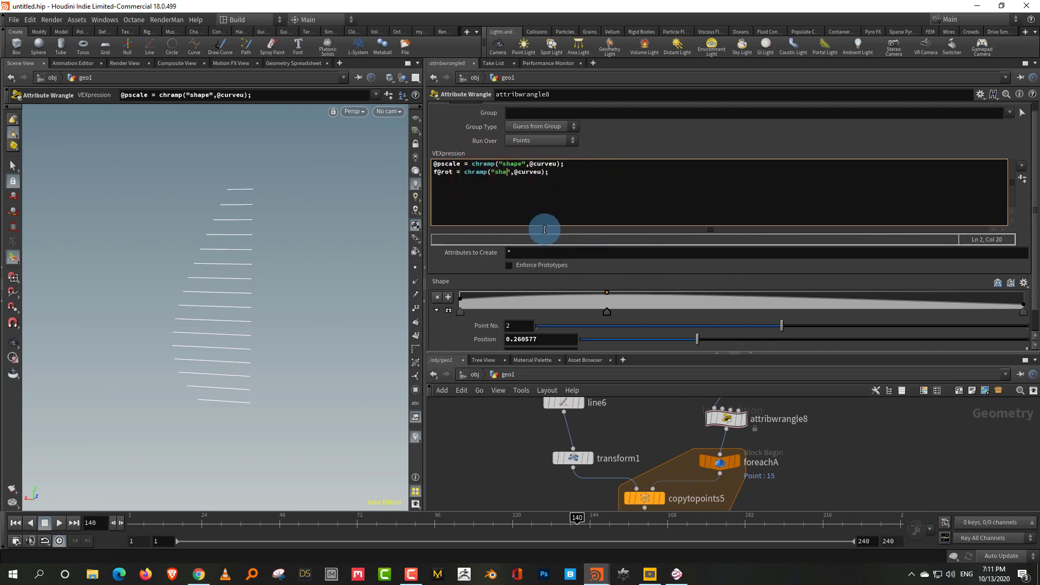
key("BackSpace")
key("BackSpace")
key("BackSpace")
type("rot")
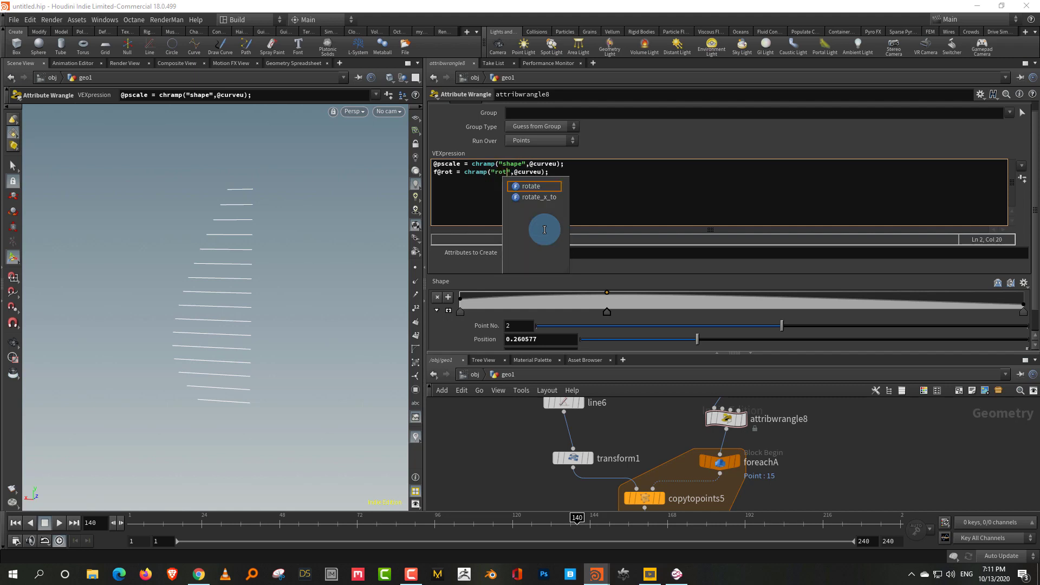
left_click(859, 453)
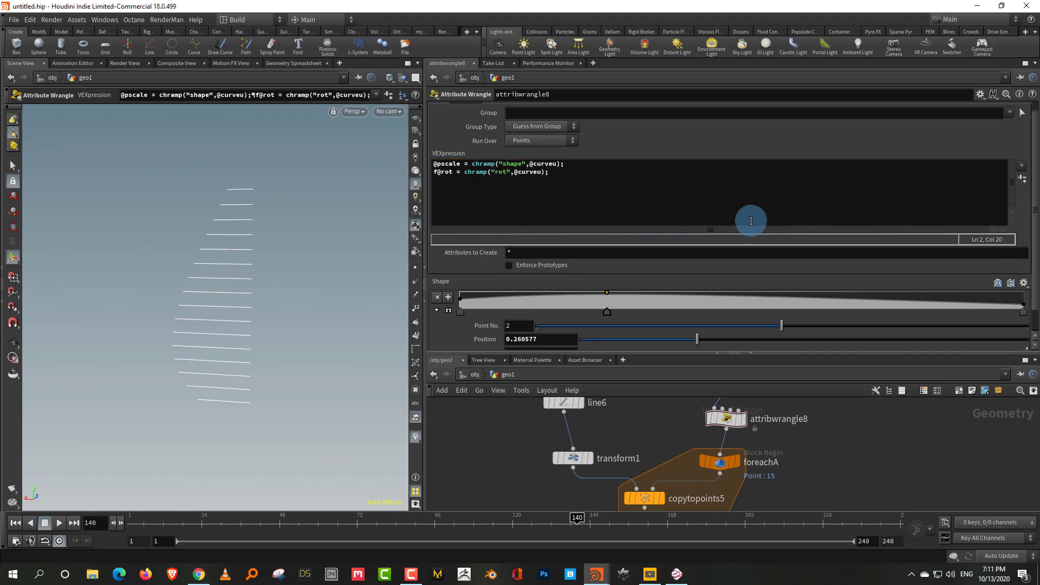
scroll(1014, 302, "down", 2)
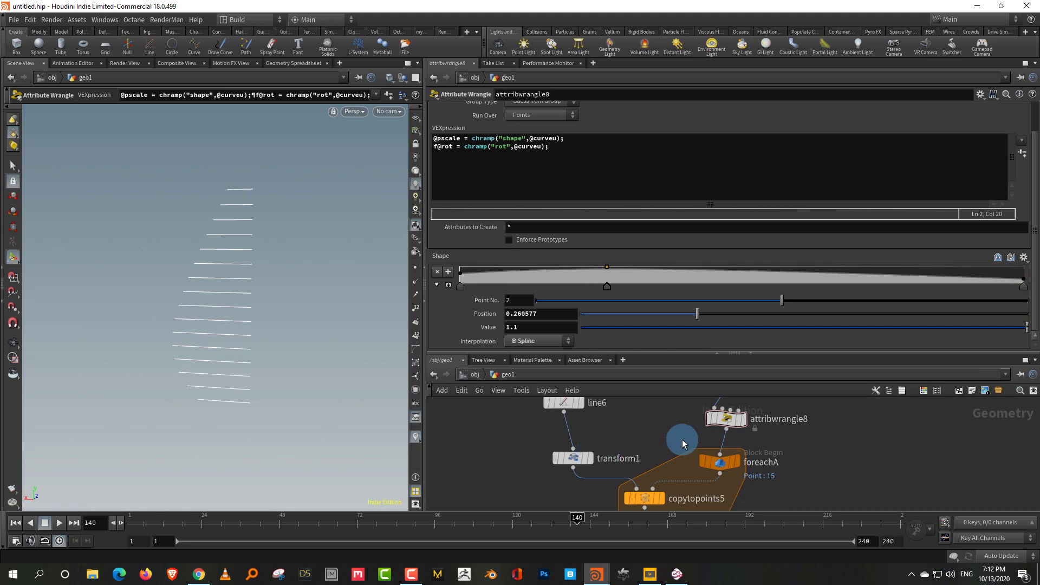
Step: Drive transform1's Z rotation with the expression point("../foreachA",0,"rot",0)
left_click_drag(571, 461, 563, 455)
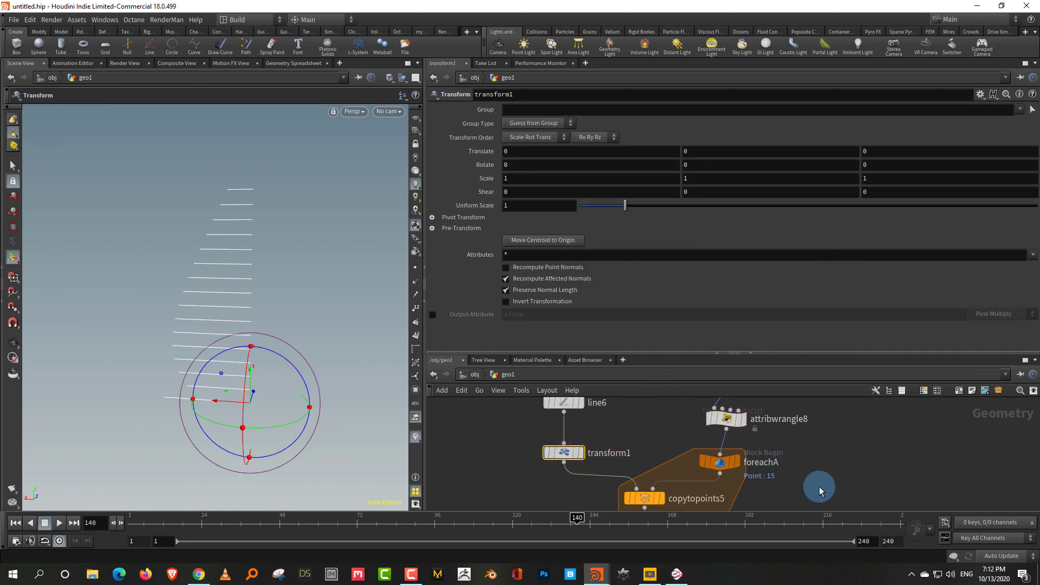
middle_click_drag(819, 486, 811, 473)
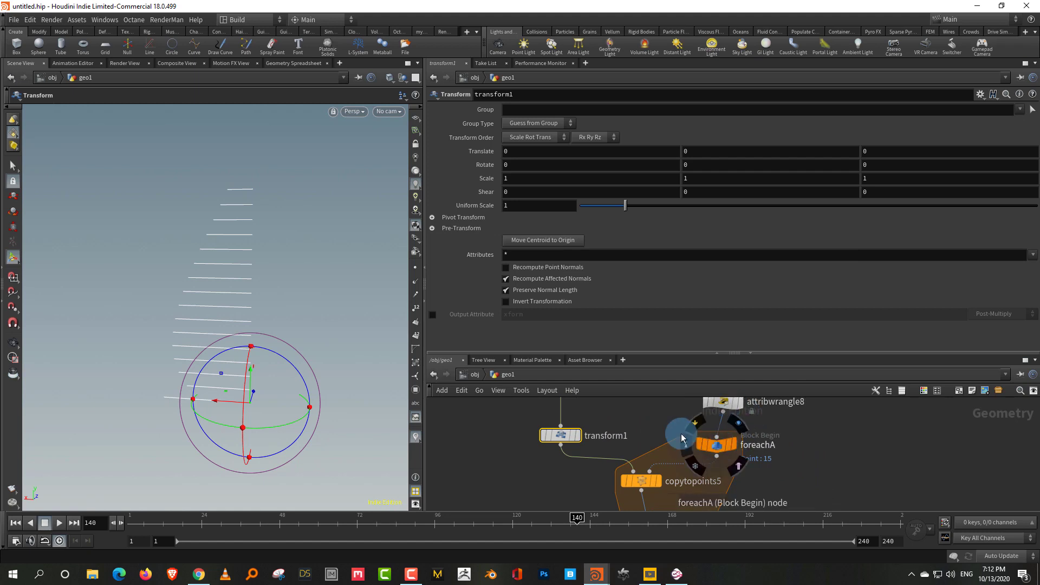
left_click(876, 166)
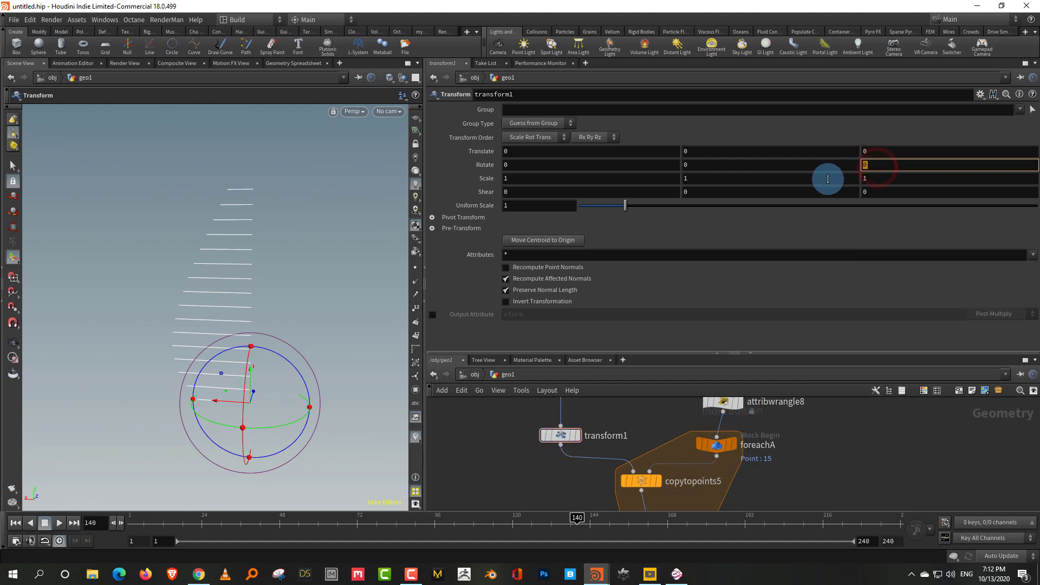
type("point")
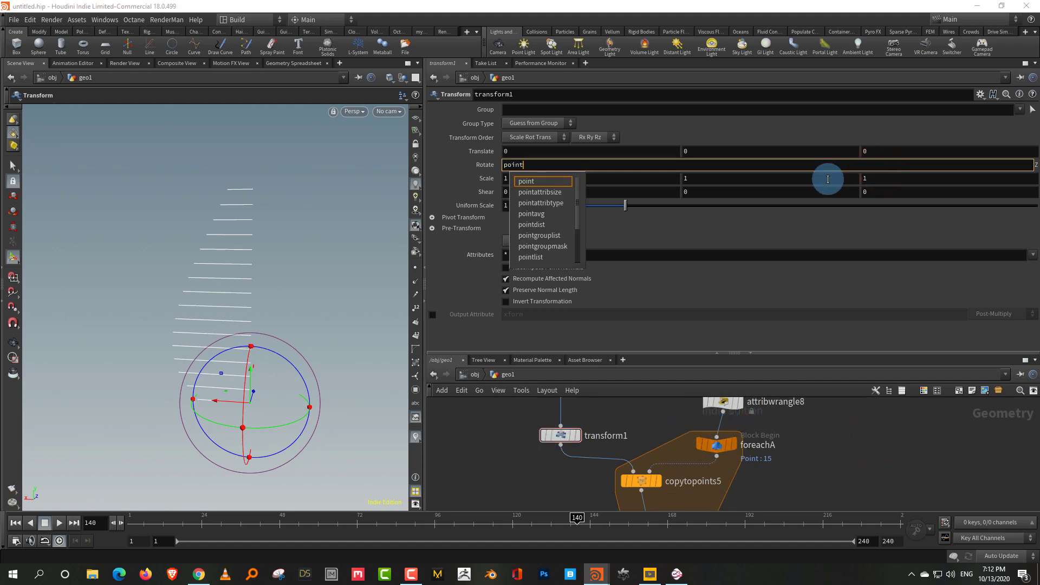
type("(\"")
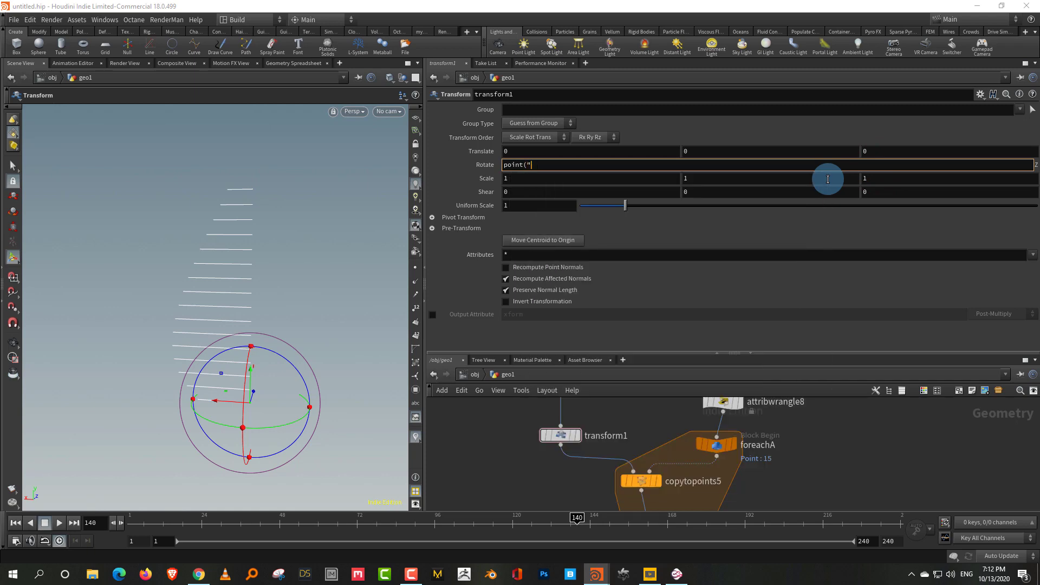
type("../for")
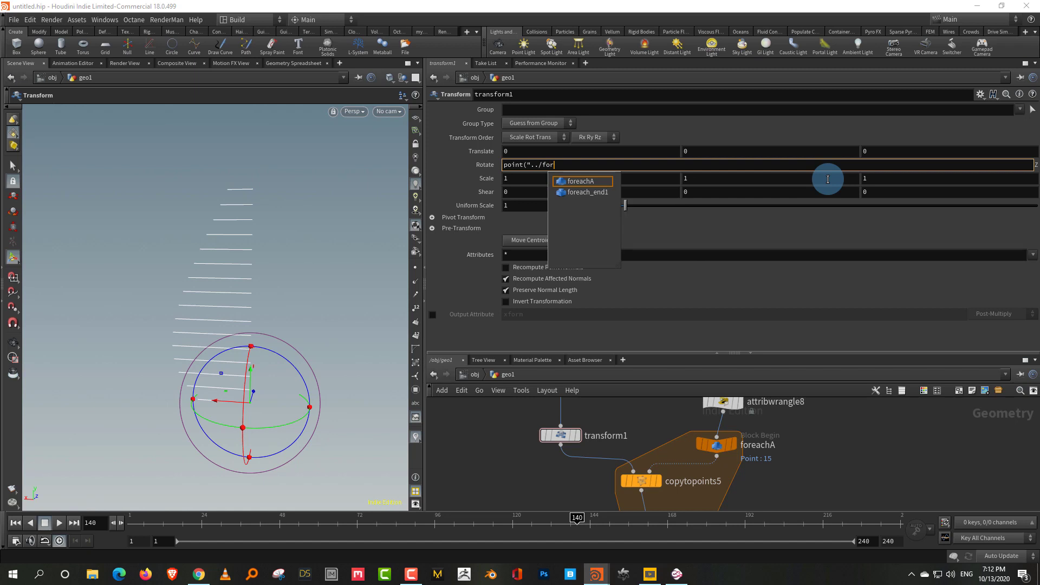
key("Tab")
type("\",")
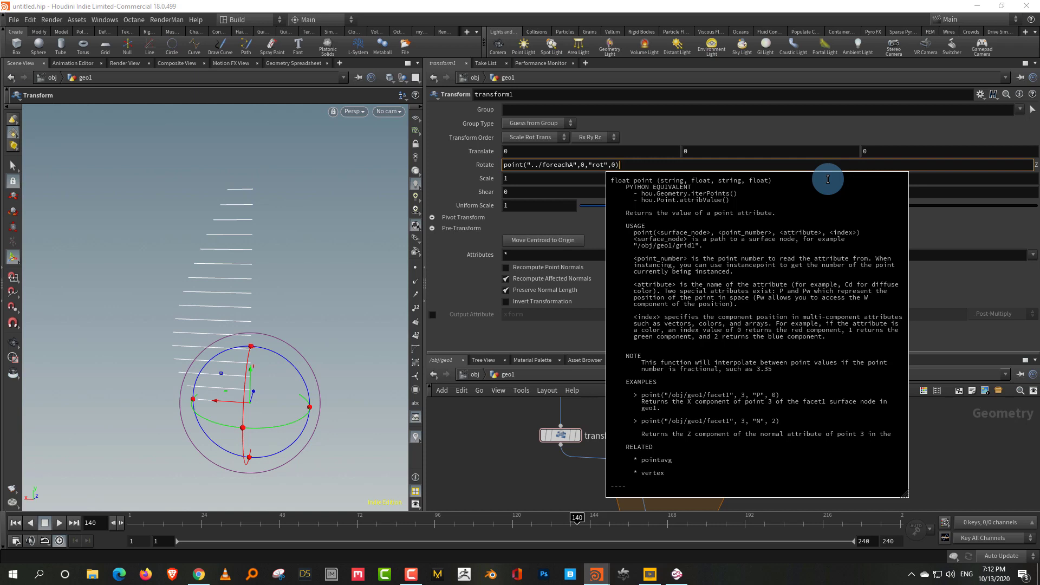
key("Return")
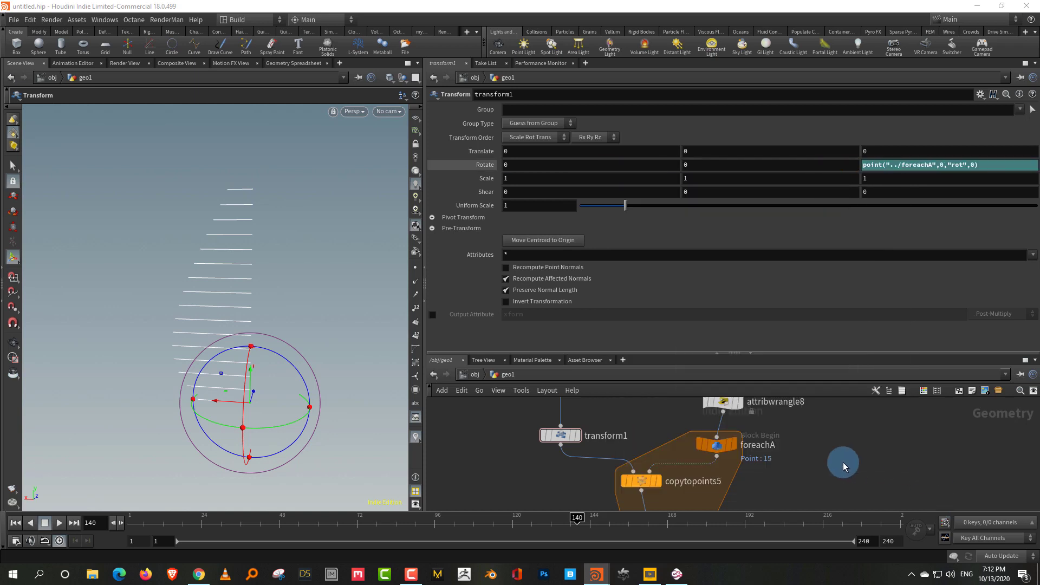
Step: Multiply the f@rot expression in attribwrangle8 by 90 and create the Rot ramp parameter
scroll(843, 460, "up", 2)
left_click(725, 458)
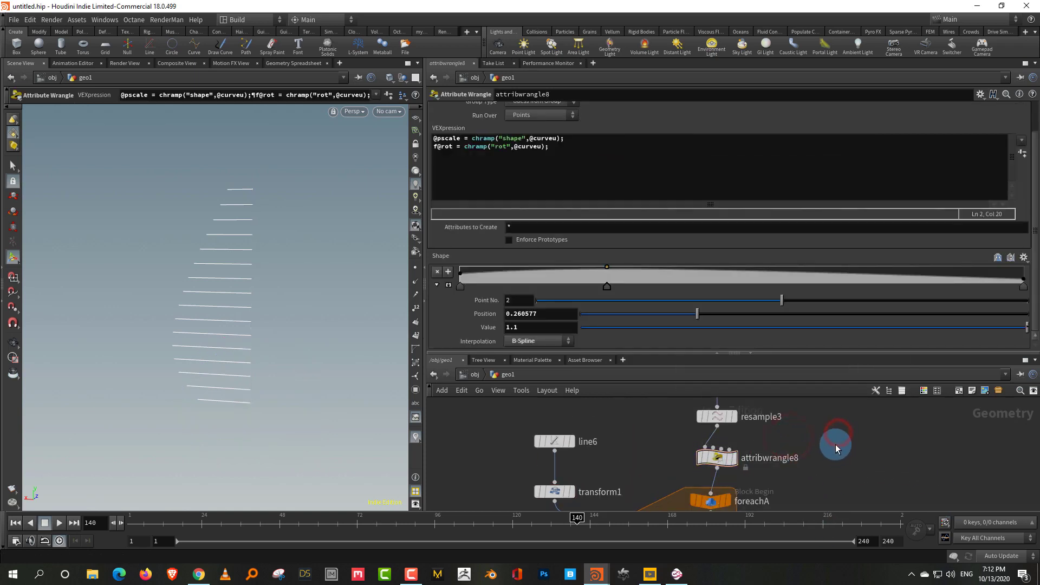
left_click(549, 161)
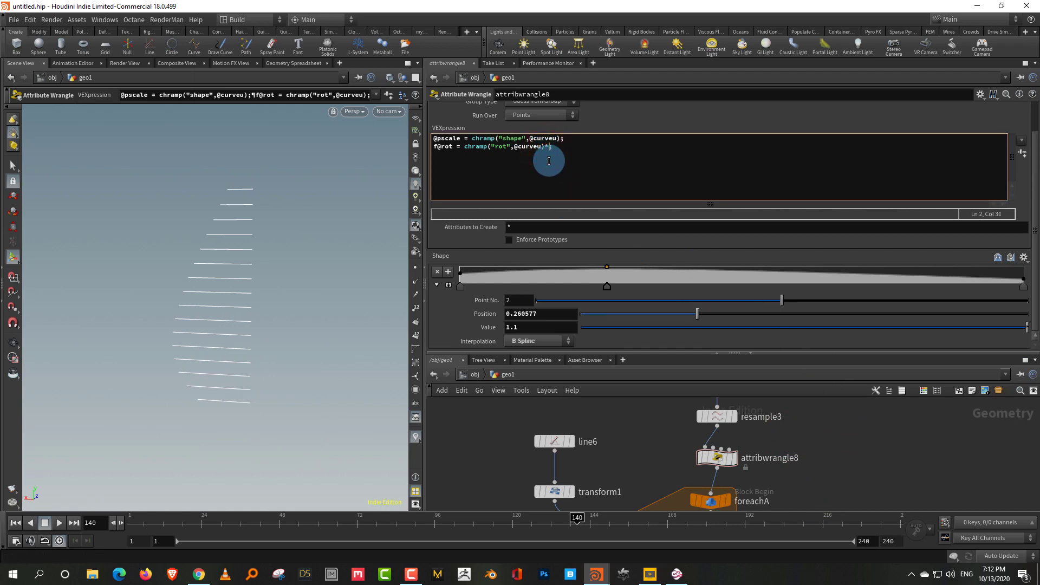
left_click(867, 430)
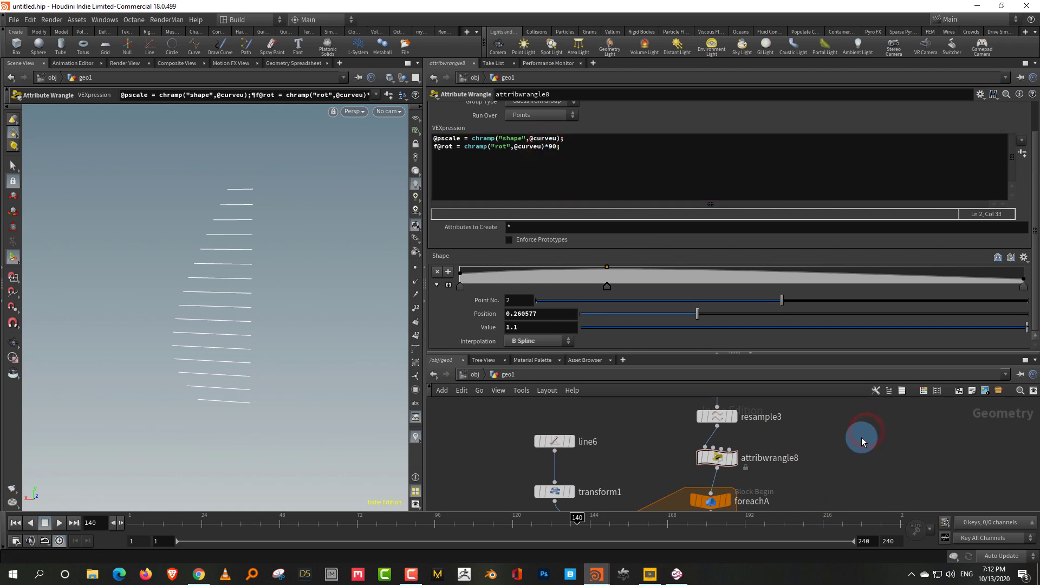
middle_click_drag(851, 437, 862, 418)
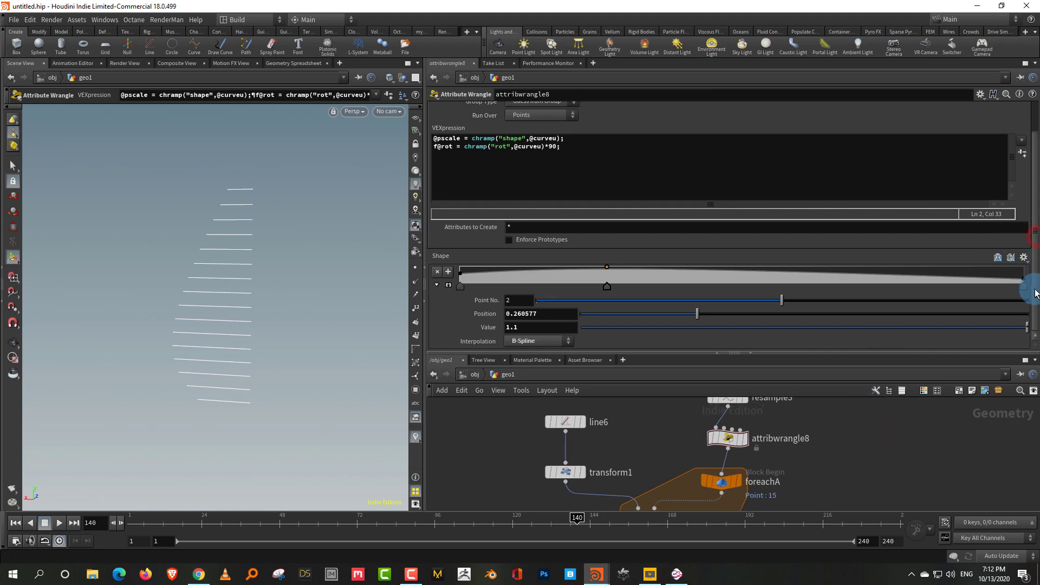
left_click(1021, 155)
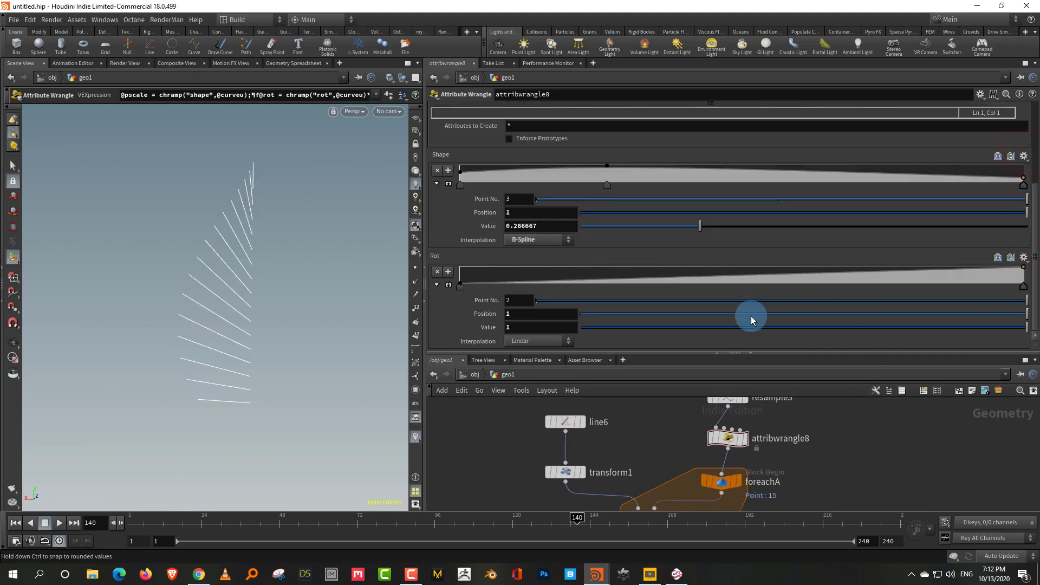
left_click_drag(1023, 267, 1035, 173)
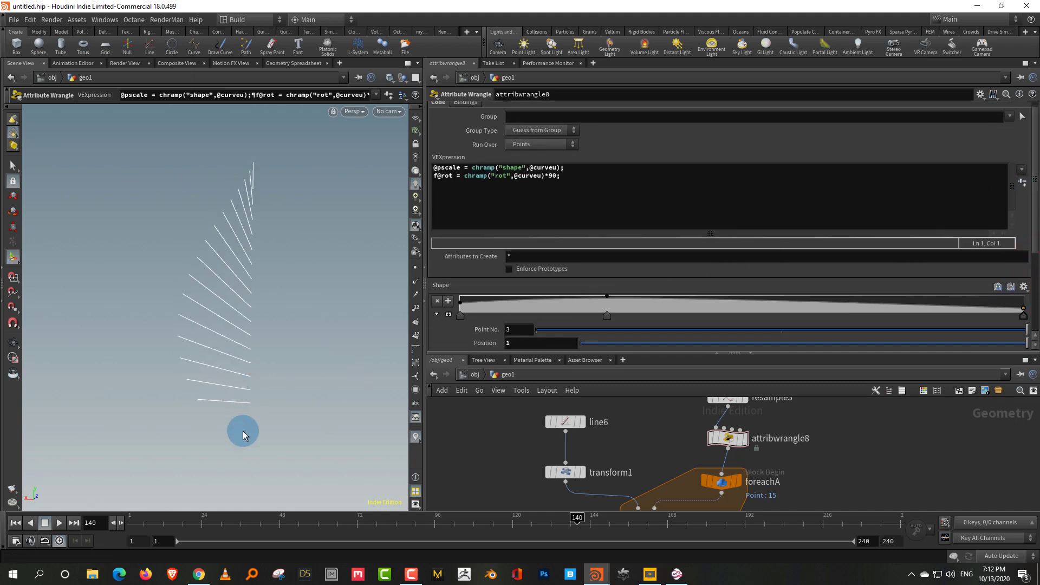
left_click(558, 176)
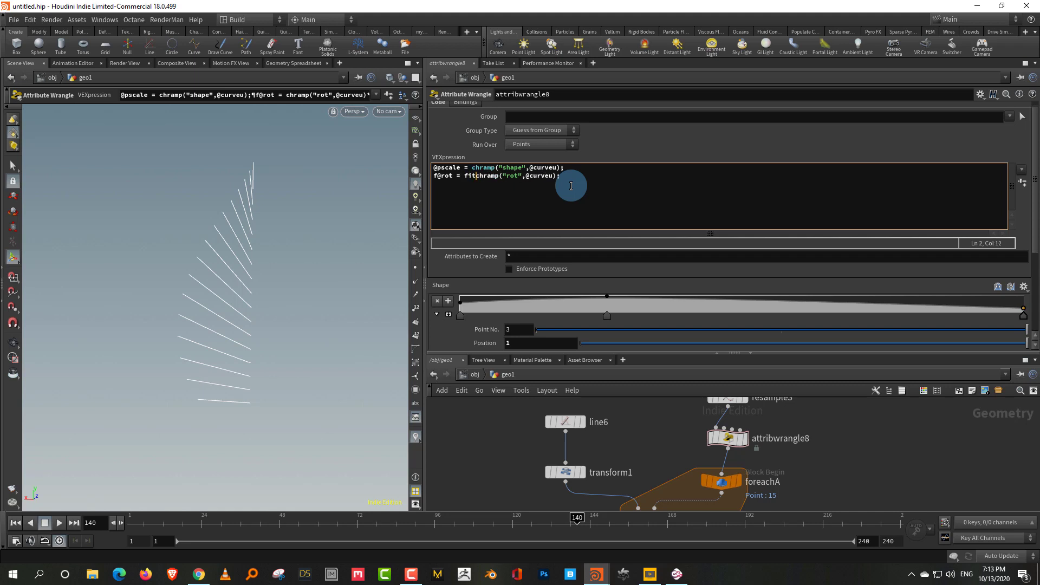
key("Right")
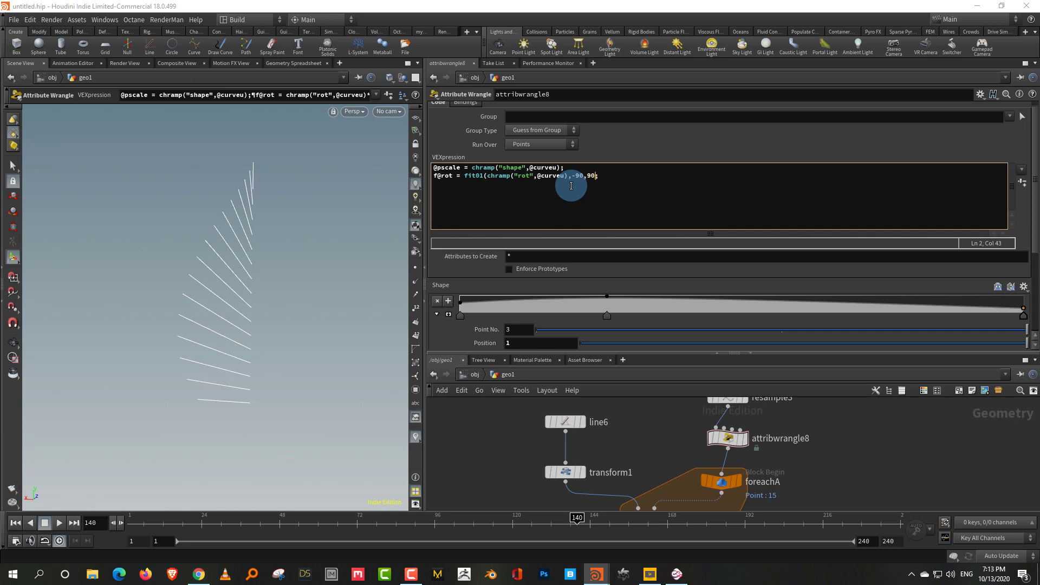
scroll(1034, 237, "down", 4)
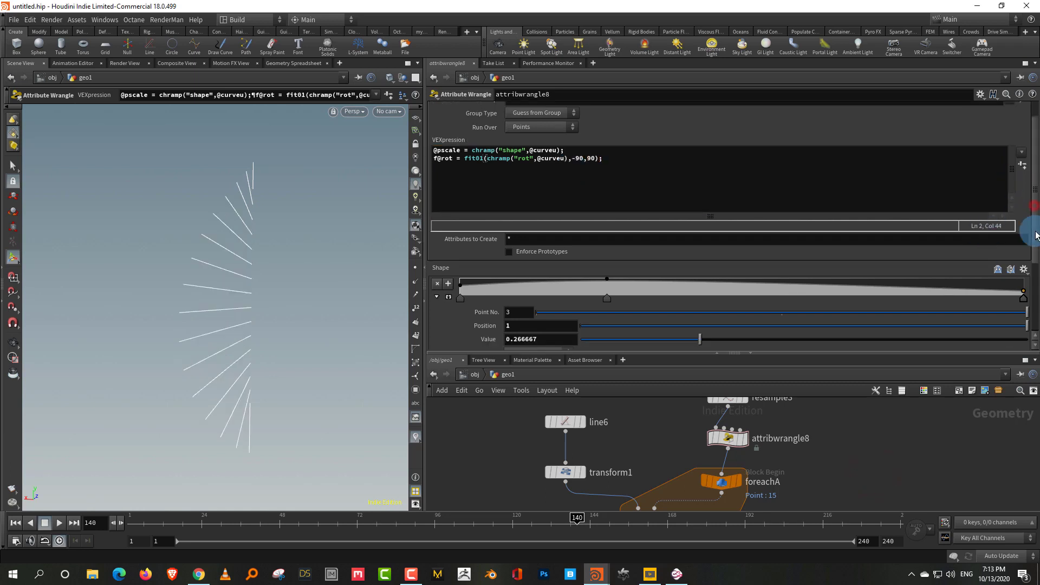
Step: Change the lower bound of the fit01 rotation range to -60
scroll(1032, 236, "up", 3)
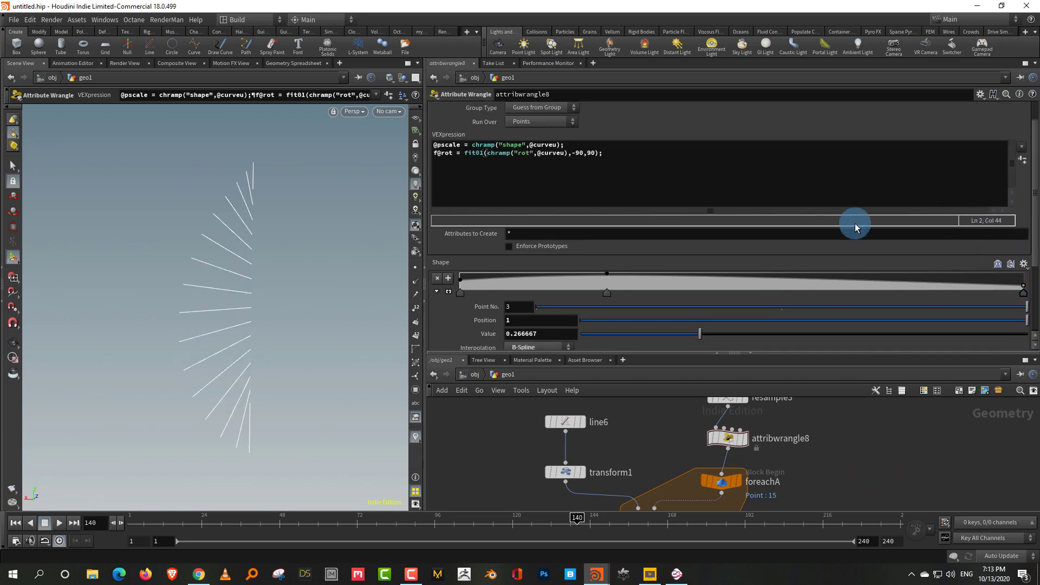
left_click(578, 156)
key("BackSpace")
type("6")
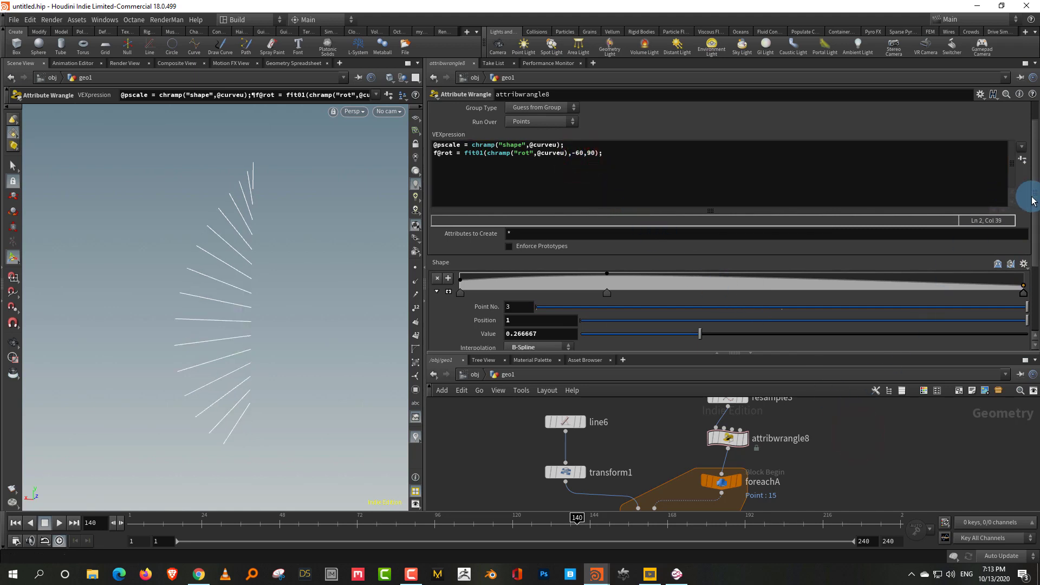
Step: Set both Rot ramp end points to B-Spline and add a middle point at position about 0.28 with value about 0.73
scroll(1033, 197, "down", 5)
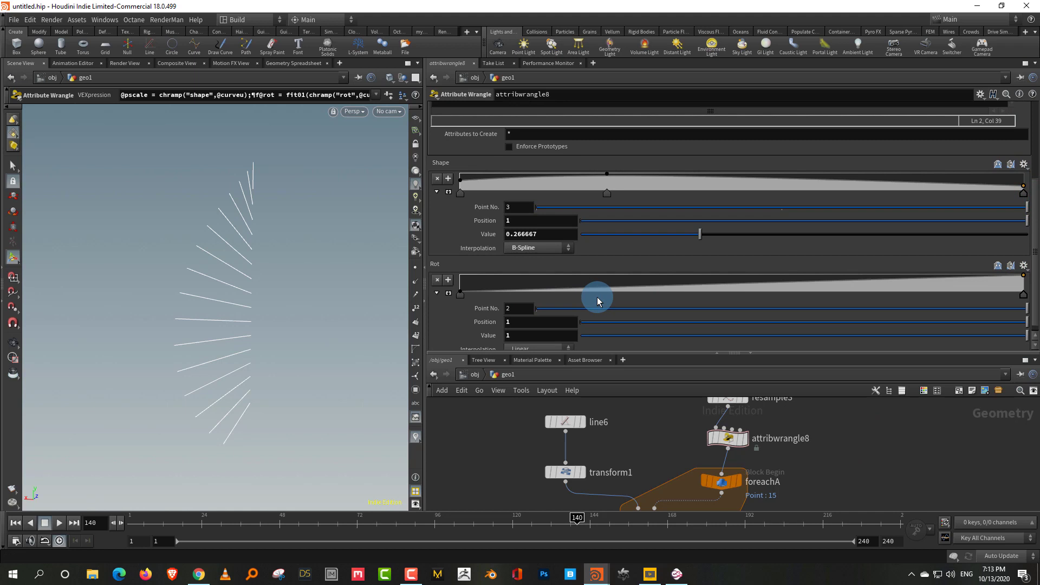
left_click(460, 294)
left_click(539, 347)
left_click(547, 413)
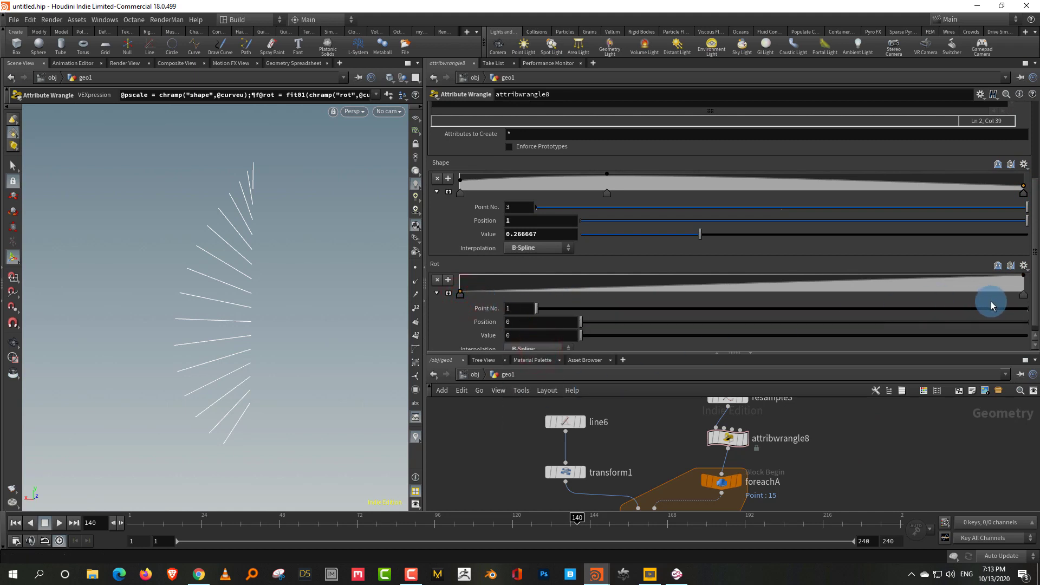
left_click(1023, 294)
left_click(555, 349)
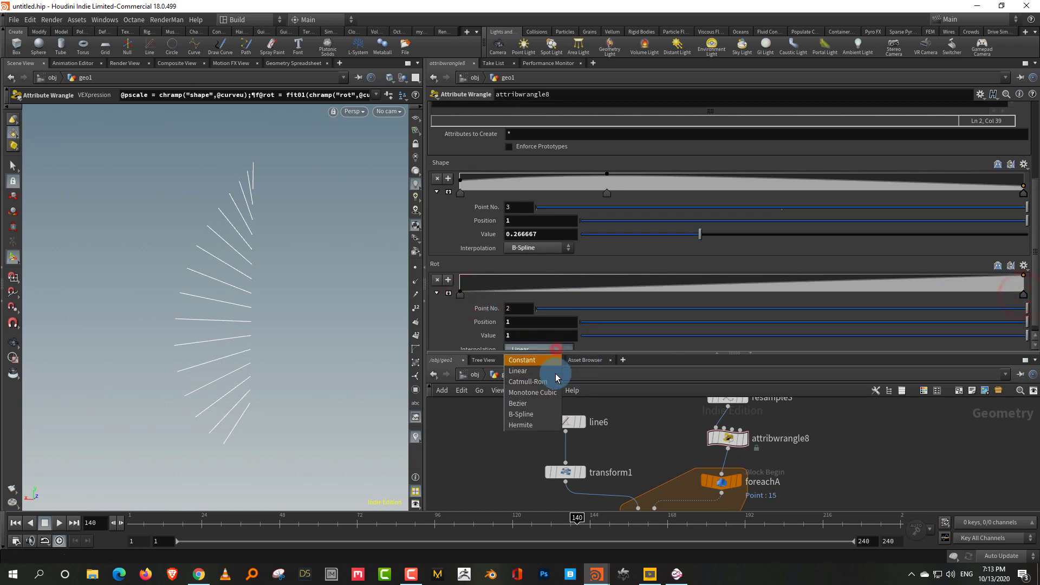
left_click(548, 415)
left_click_drag(624, 284, 618, 280)
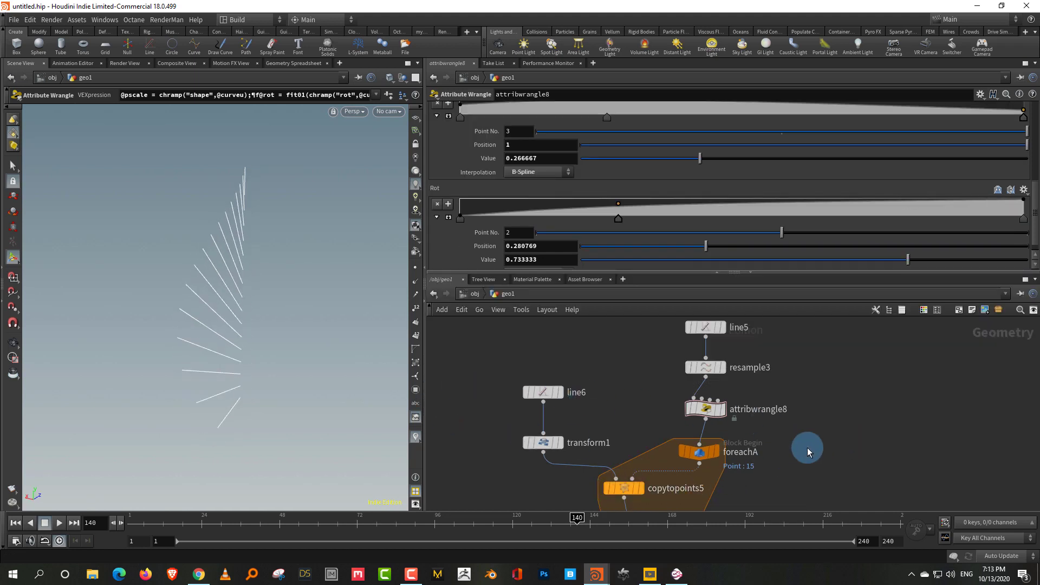
scroll(818, 432, "down", 2)
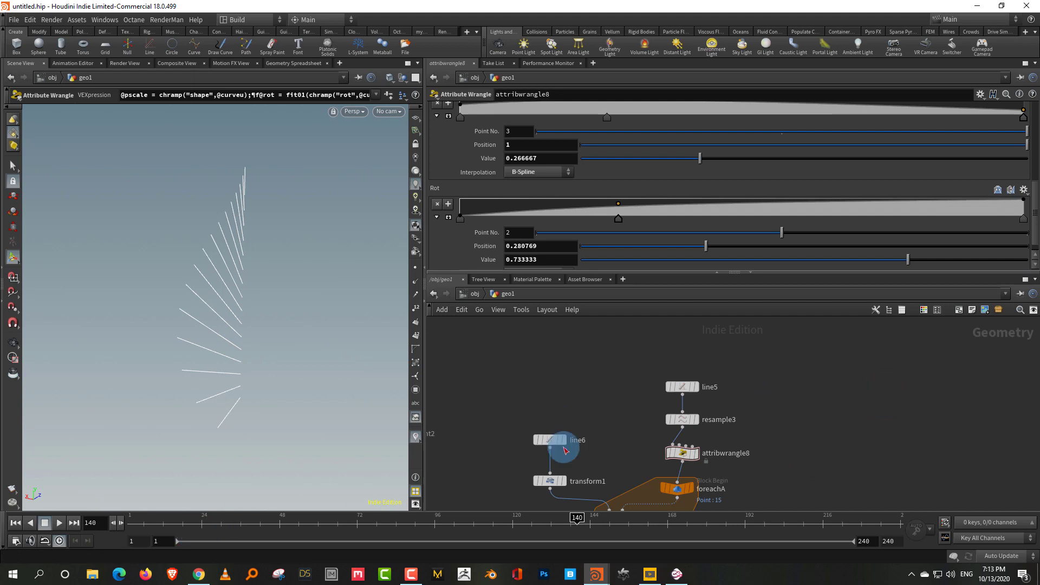
Step: Duplicate the line5 and resample3 nodes and place the copies in empty space beside the leaf network
left_click(832, 387)
left_click_drag(789, 273, 731, 244)
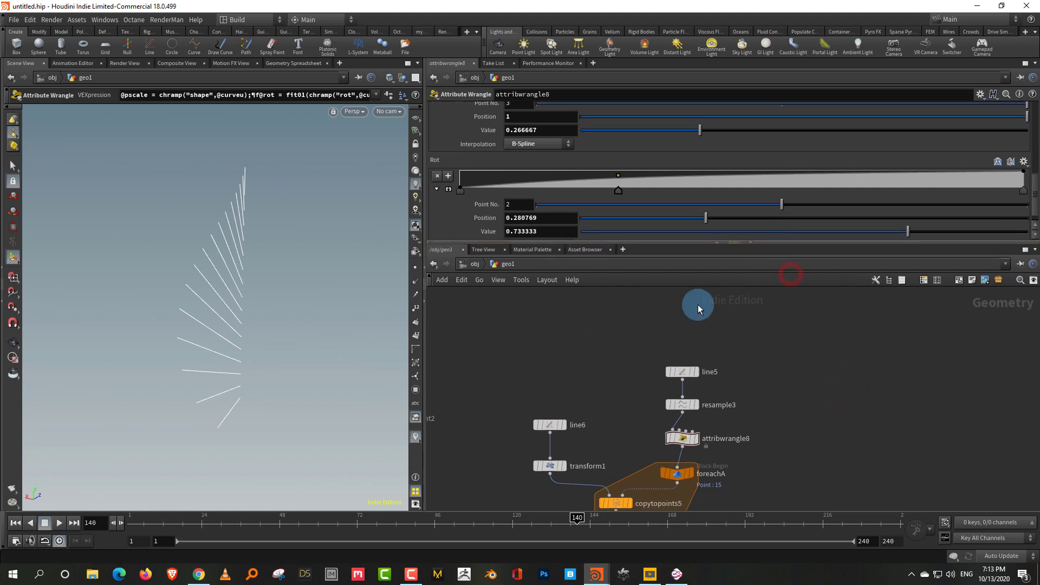
left_click(869, 343)
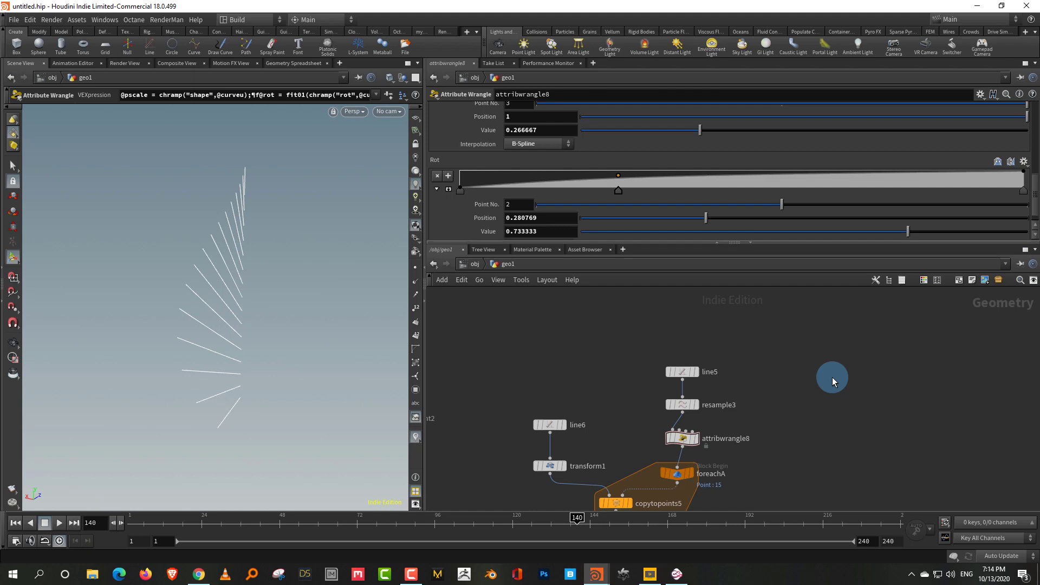
middle_click_drag(875, 382, 758, 337)
scroll(784, 373, "up", 2)
left_click_drag(828, 242, 829, 206)
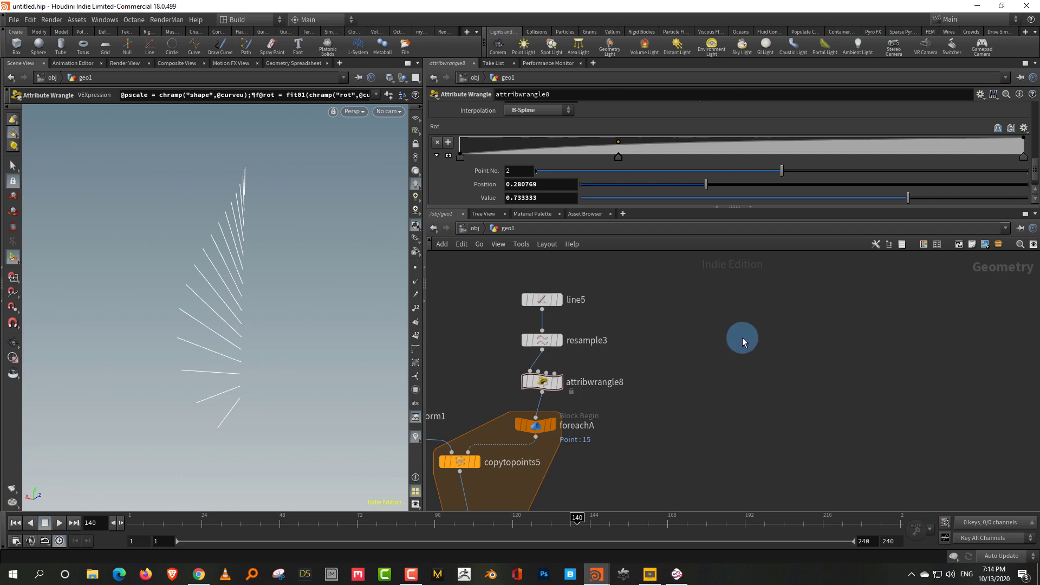
left_click_drag(605, 261, 523, 369)
key("ctrl+c")
key("ctrl+v")
left_click_drag(750, 393, 828, 359)
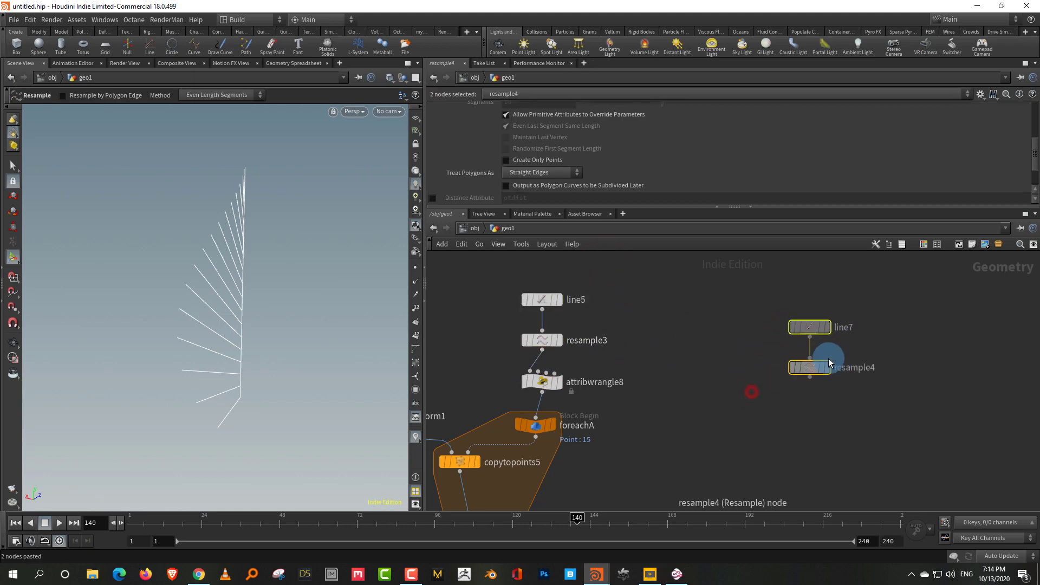
left_click(901, 333)
Step: Duplicate attribwrangle8, connect the copy below resample4 and display it
left_click_drag(615, 359, 538, 394)
key("ctrl+c")
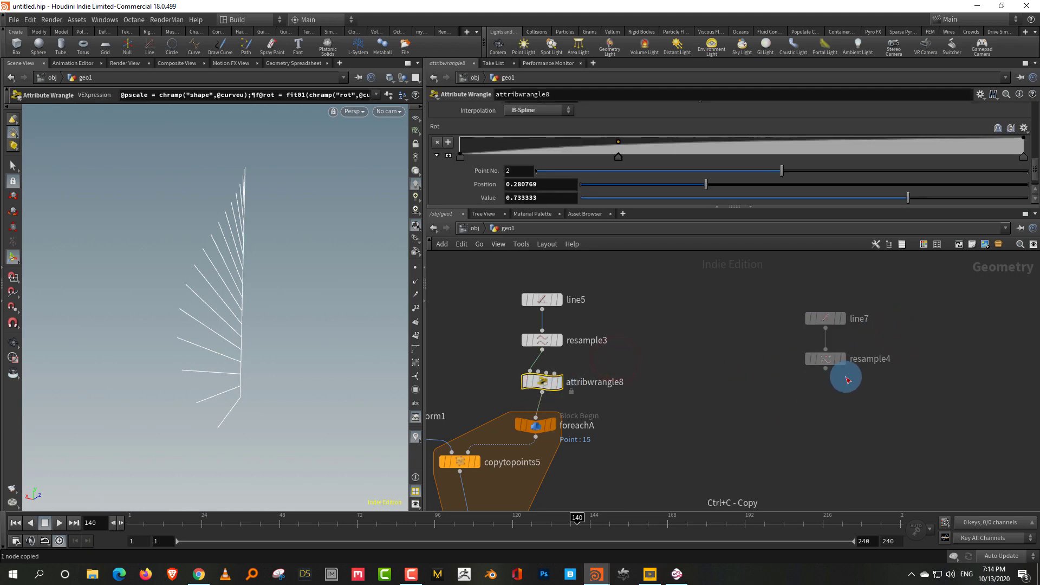
key("ctrl+v")
left_click_drag(843, 381, 834, 432)
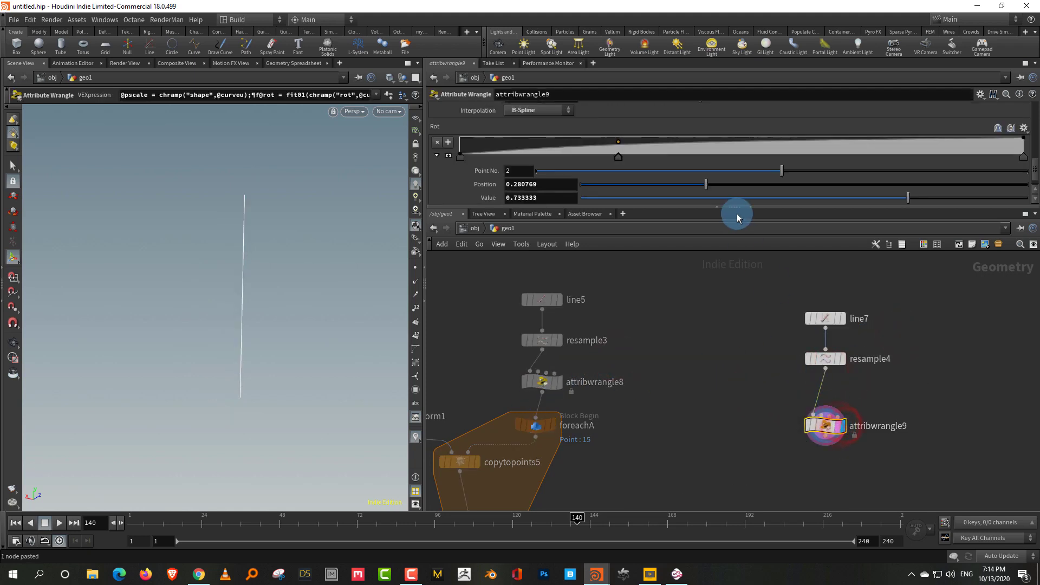
left_click_drag(778, 207, 789, 326)
scroll(779, 208, "up", 5)
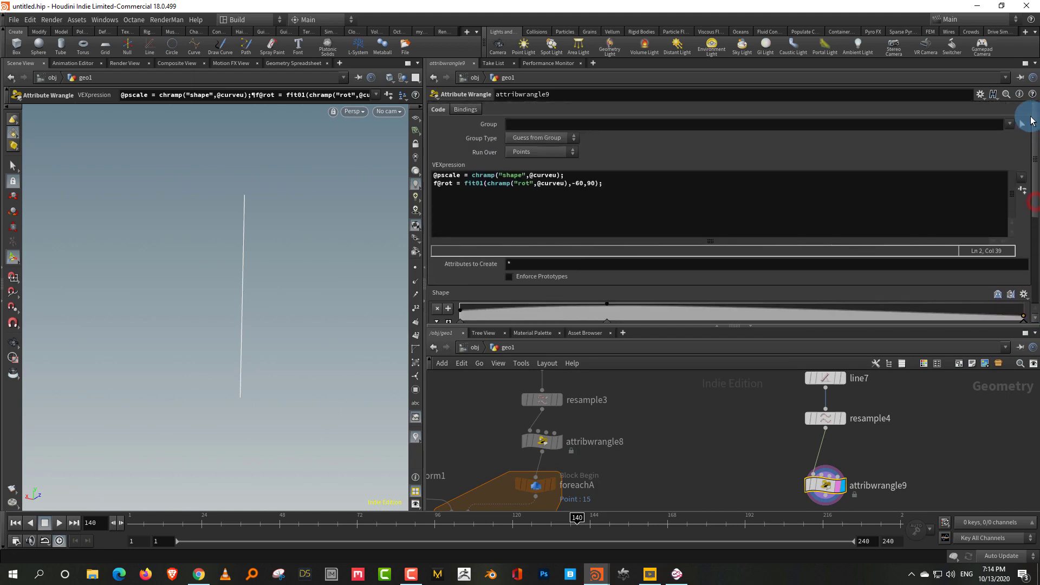
left_click(460, 175)
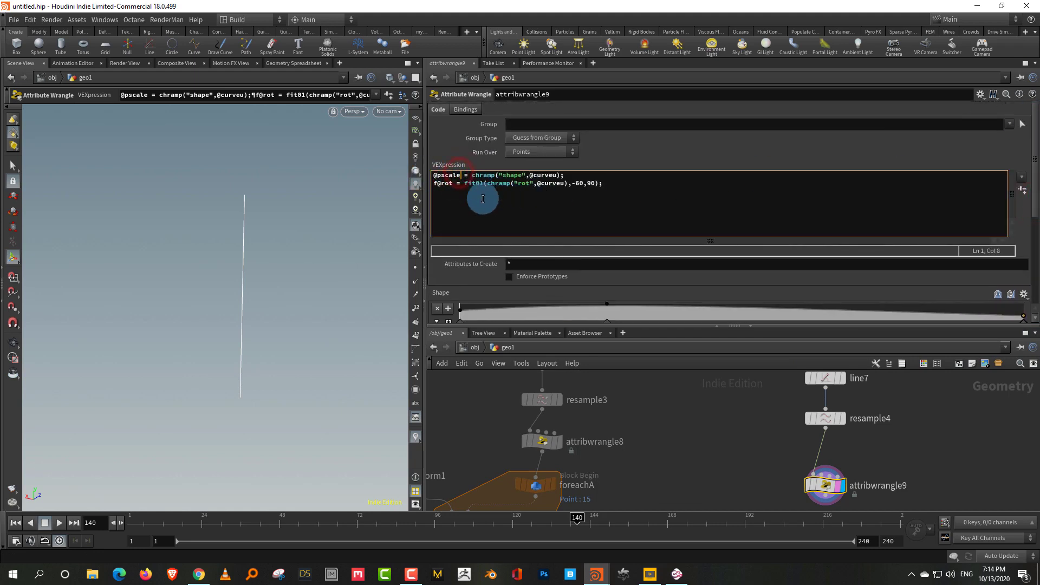
key("BackSpace")
key("BackSpace")
key("BackSpace")
key("BackSpace")
key("BackSpace")
key("BackSpace")
key("BackSpace")
type("f@")
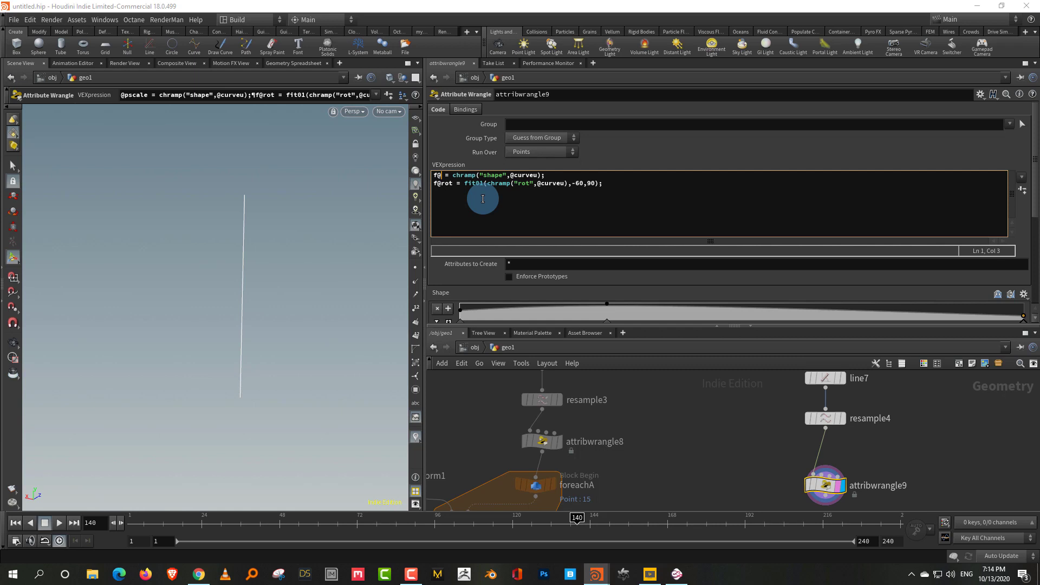
type("move")
key("ctrl+Right")
key("ctrl+Right")
key("ctrl+Right")
key("ctrl+Right")
key("ctrl+BackSpace")
key("ctrl+Delete")
key("ctrl+Delete")
type("@ptnum")
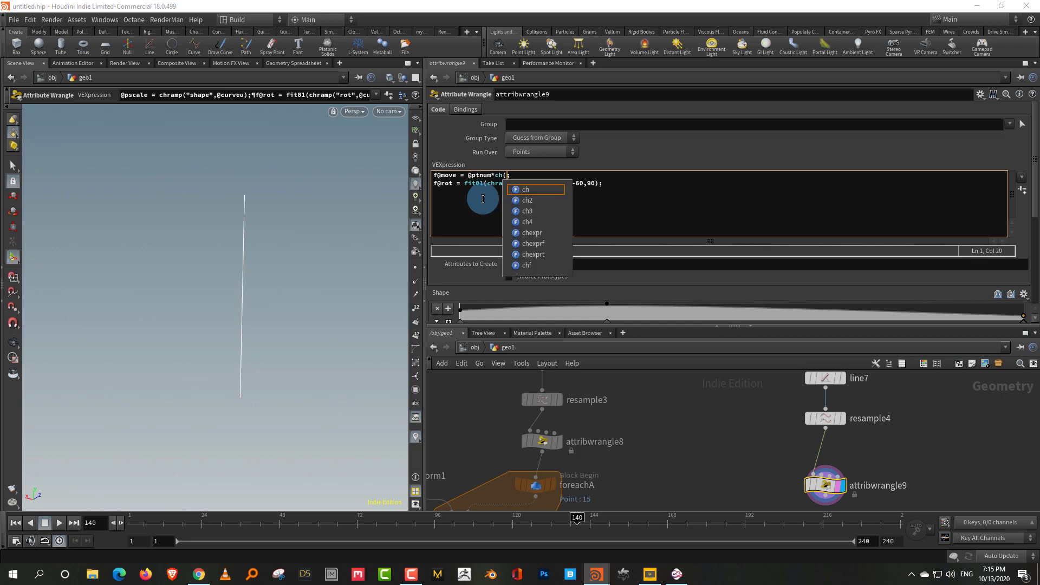
type("\"")
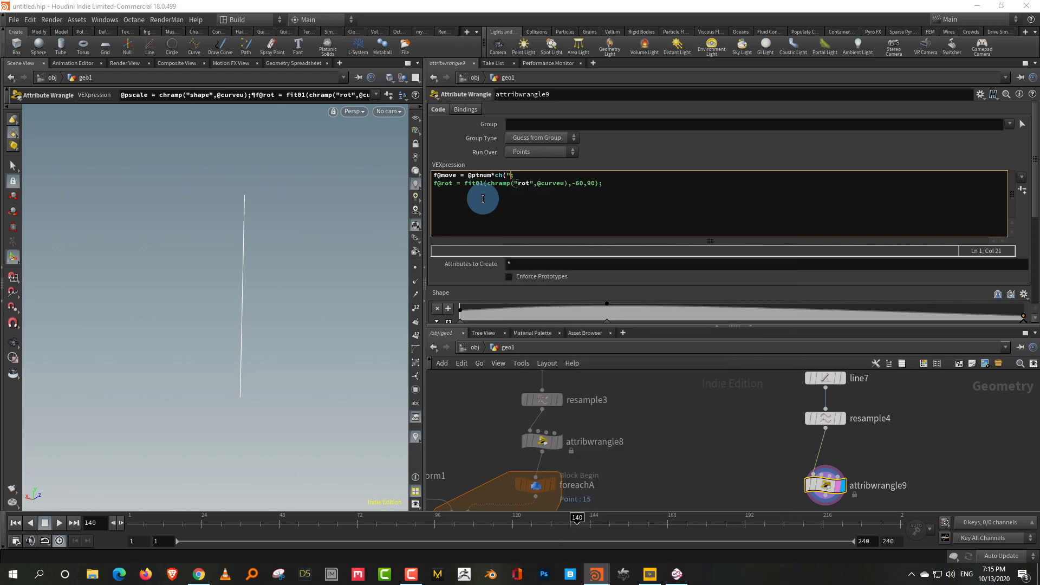
type("shift\");")
left_click(727, 404)
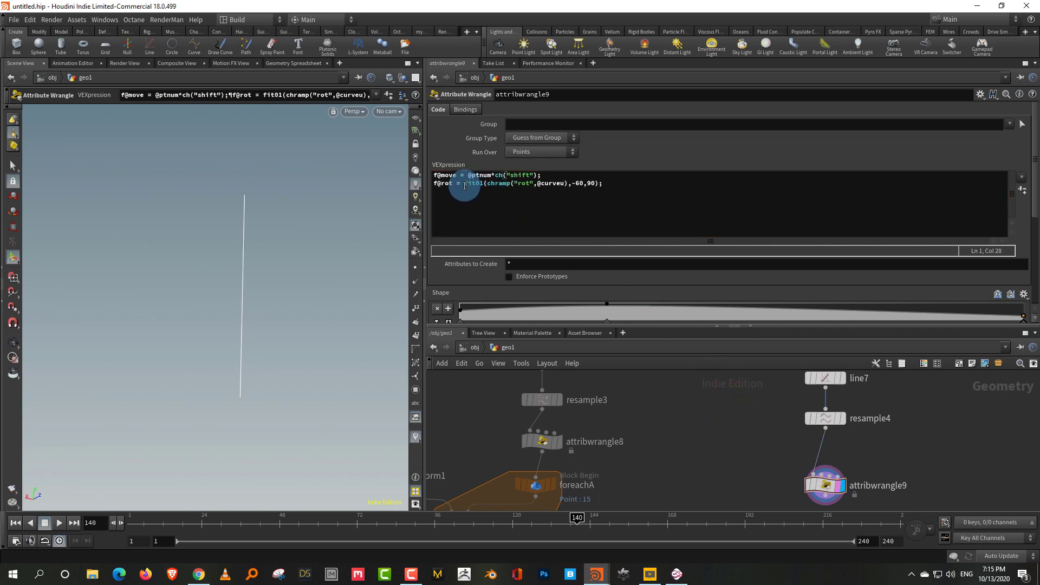
left_click_drag(465, 185, 593, 180)
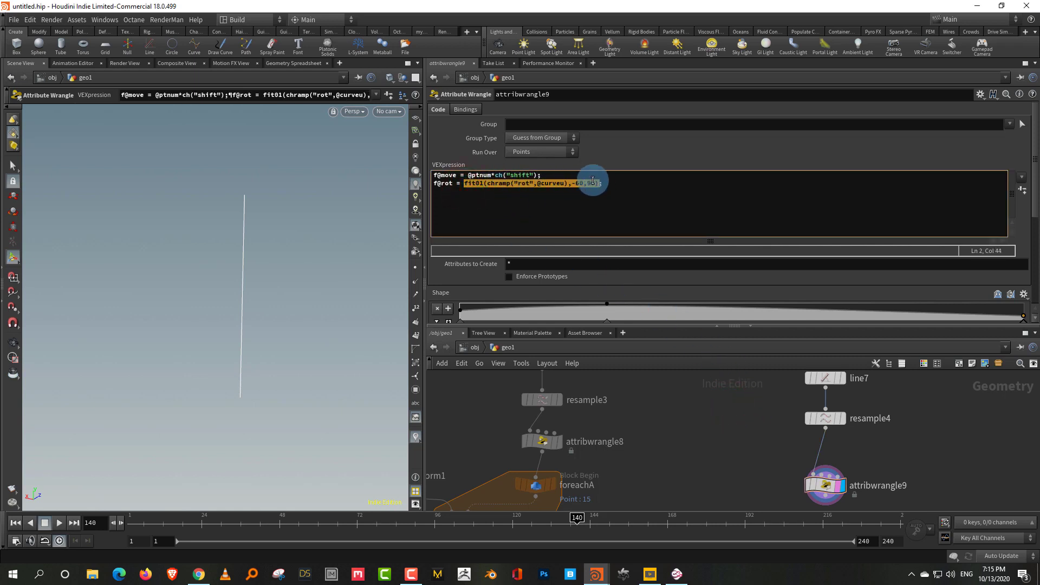
type("@ptnum*137.5;")
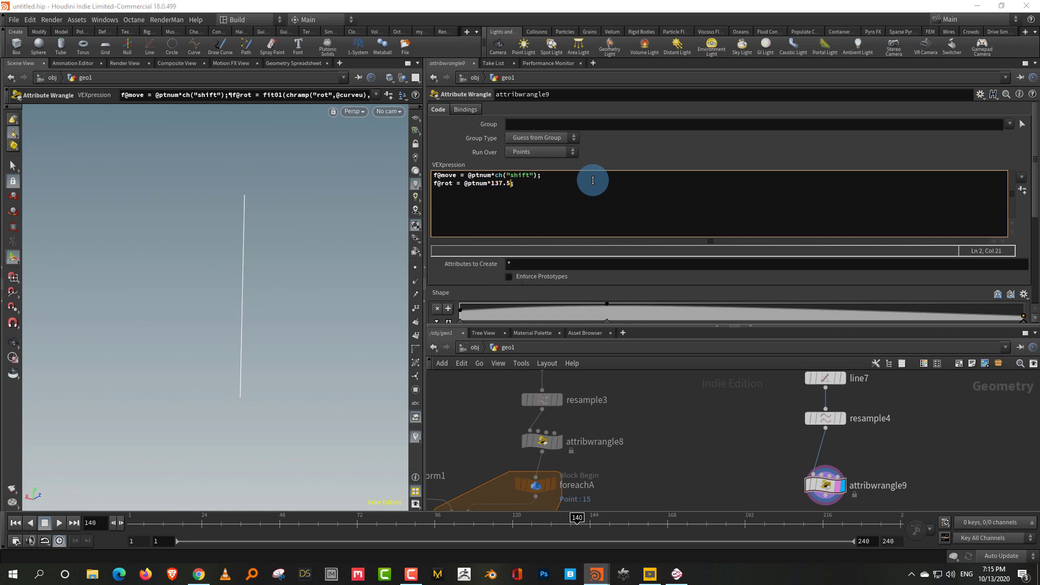
left_click(737, 442)
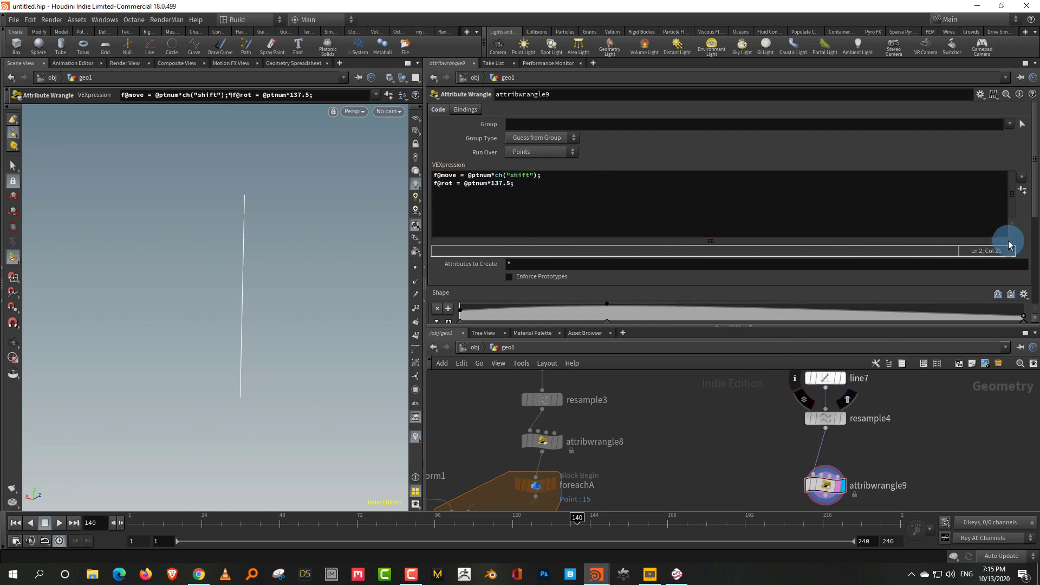
Step: Copy the wrangle's code, delete that node, and paste the code into a fresh Attribute Wrangle below resample4
scroll(1035, 214, "down", 3)
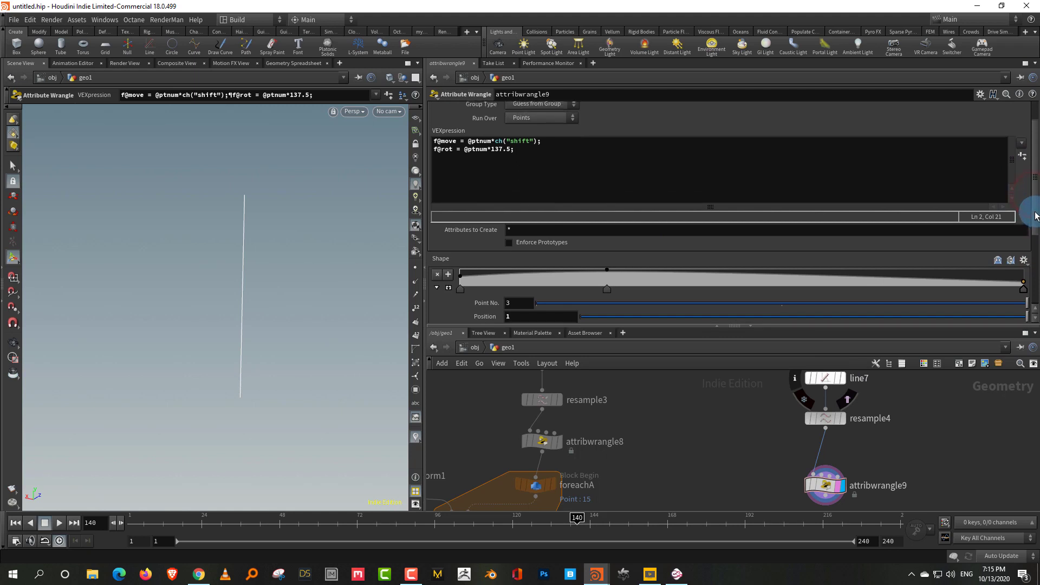
left_click(525, 144)
key("ctrl+a")
key("ctrl+c")
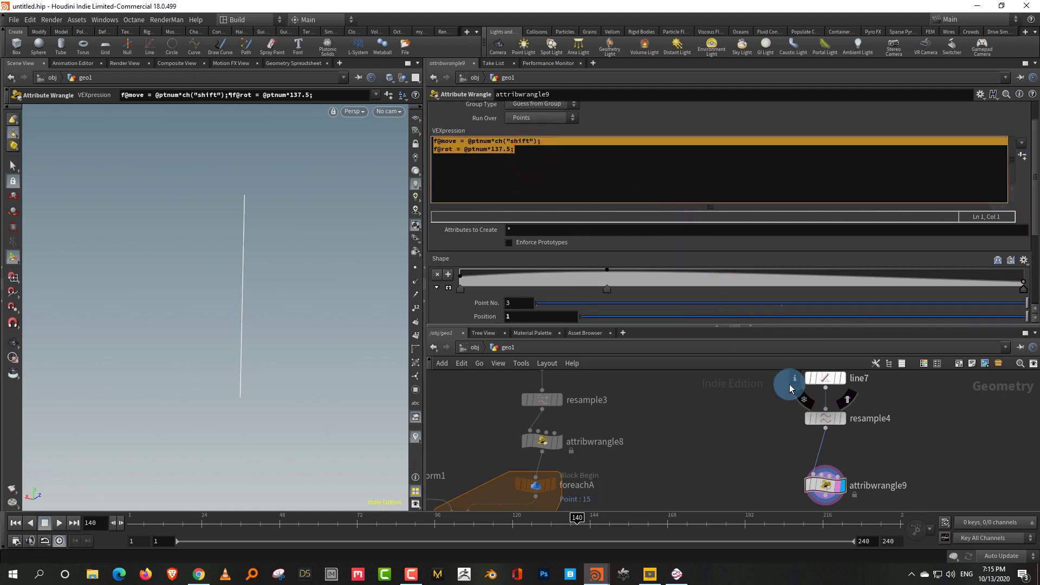
key("Delete")
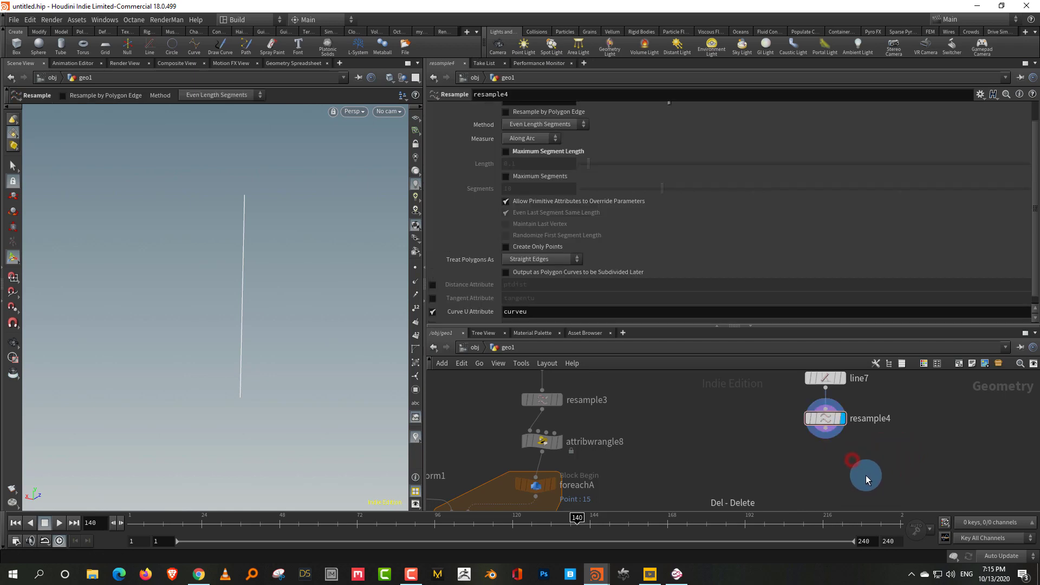
key("Tab")
left_click(989, 49)
left_click(586, 203)
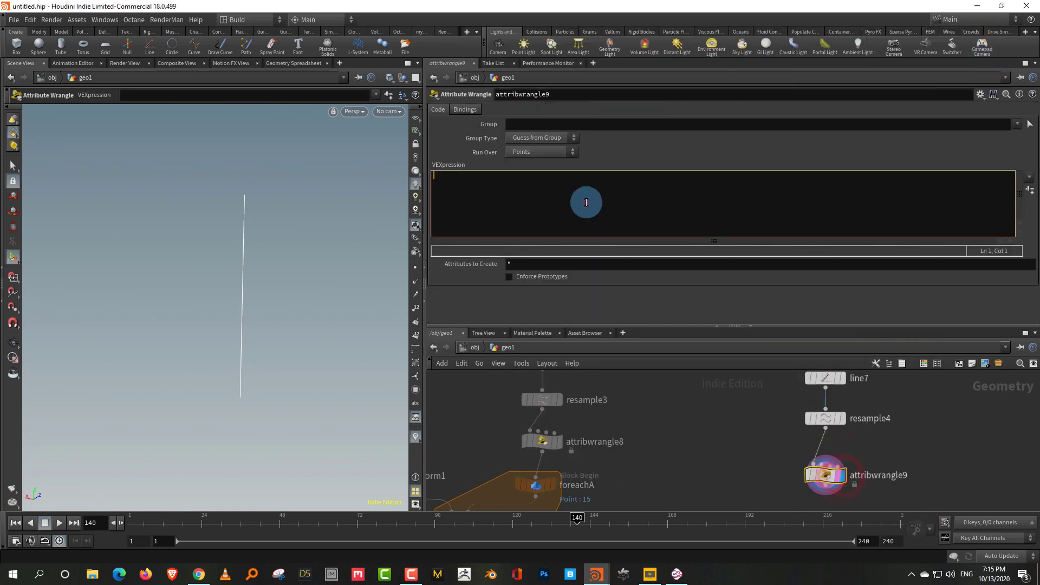
key("ctrl+v")
left_click(716, 458)
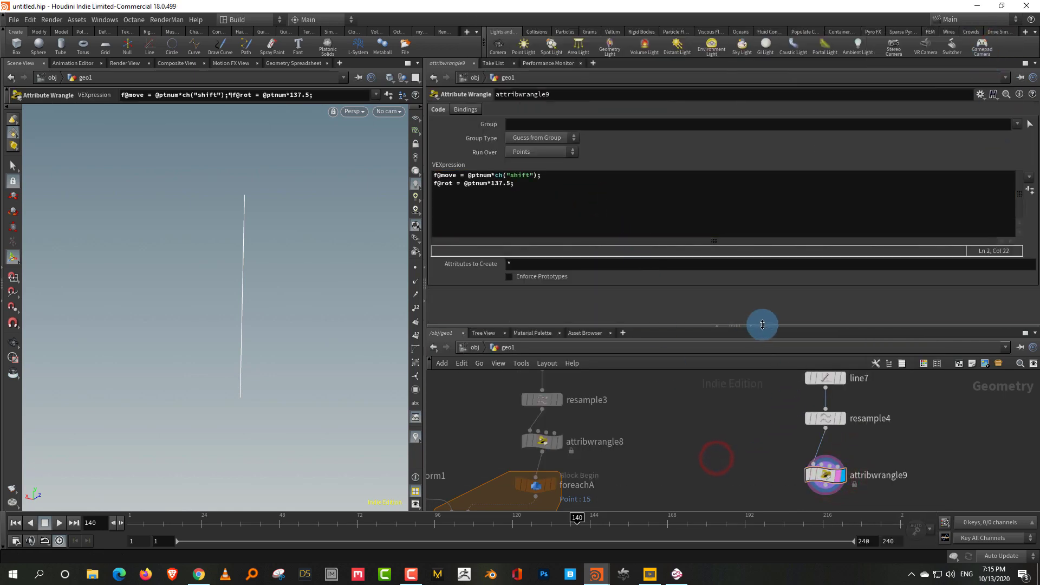
Step: Place an Add node left of attribwrangle9 and enable its Point 0 at 0, 0, 0
left_click_drag(762, 325, 759, 264)
middle_click_drag(750, 434, 730, 418)
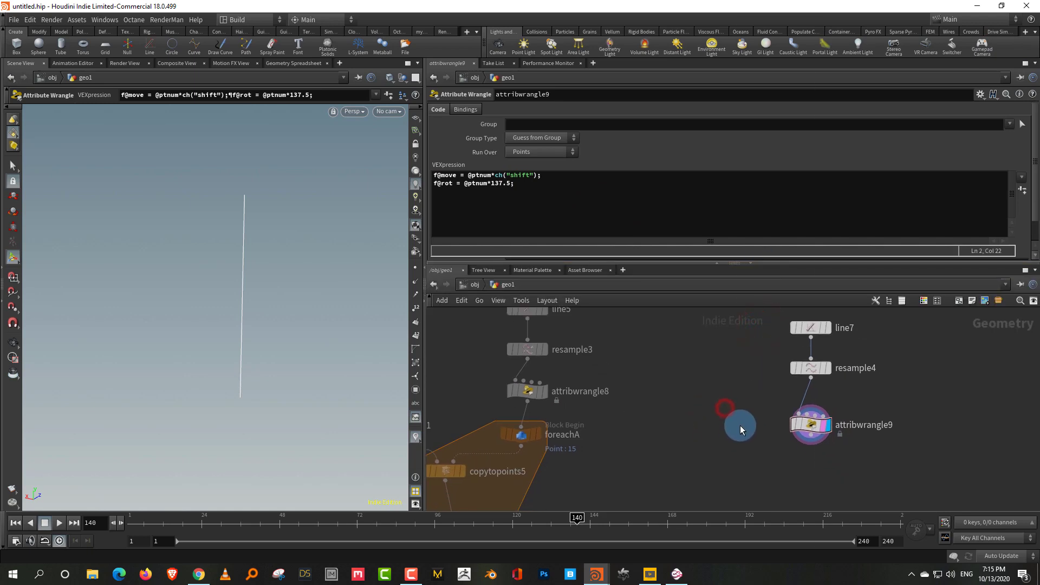
key("Tab")
type("add")
left_click(836, 35)
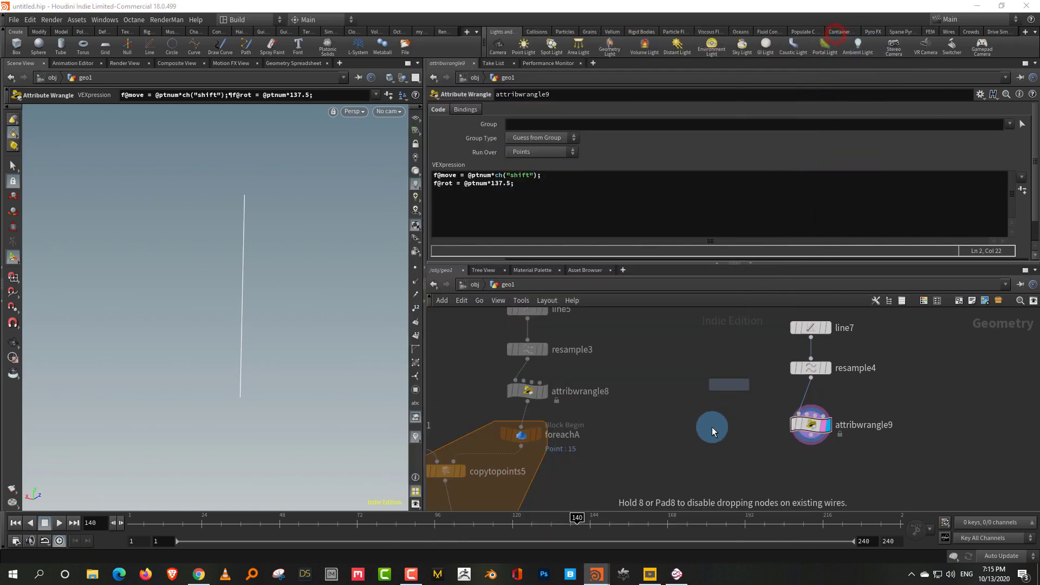
left_click(712, 427)
left_click(721, 435)
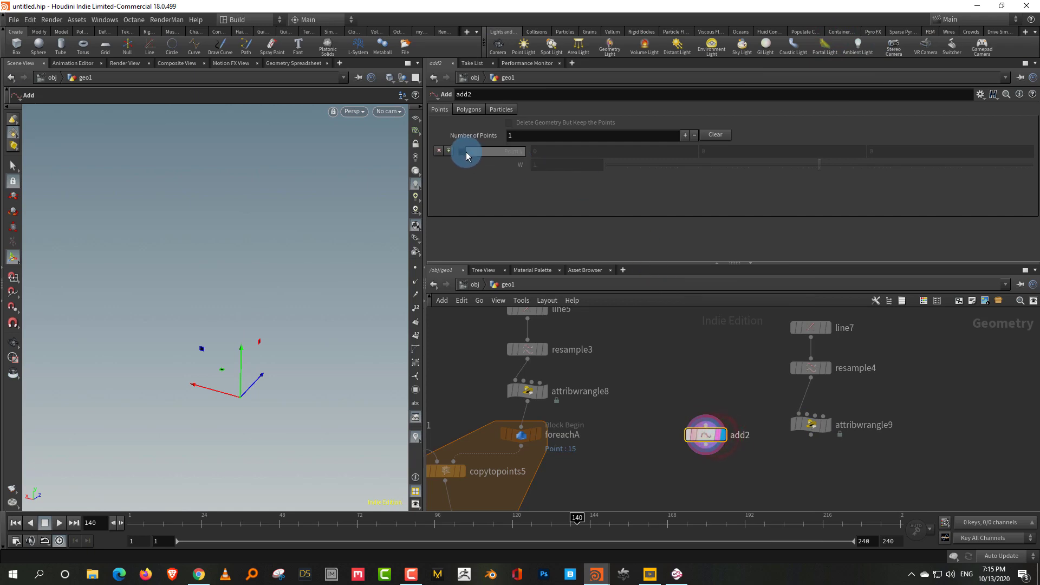
left_click(466, 155)
left_click_drag(704, 425, 699, 388)
Step: Add a Transform node below add2, connected to it, and display it
left_click(720, 440)
key("Tab")
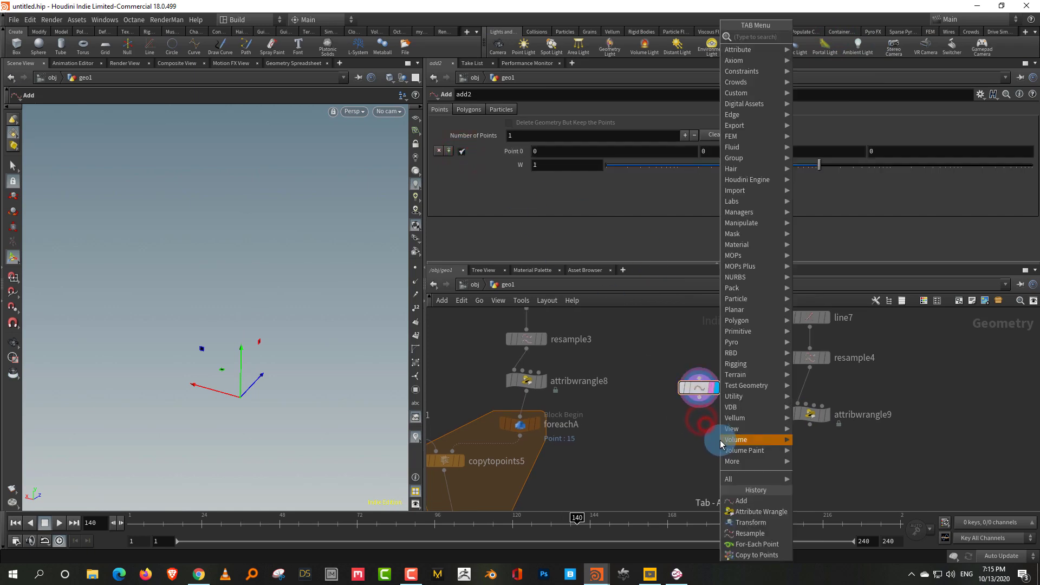
mouse_move(721, 440)
left_click(837, 49)
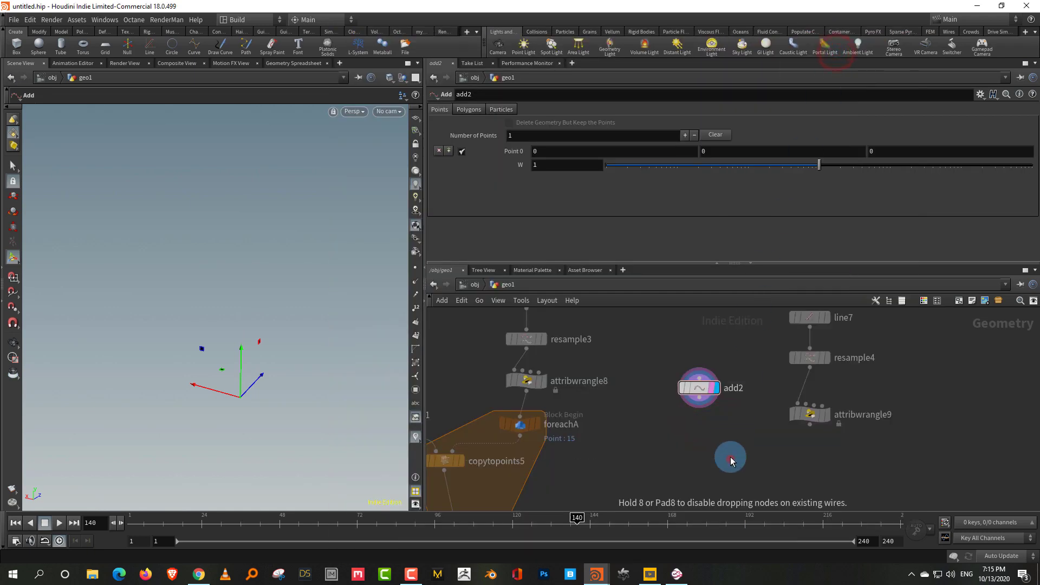
left_click(731, 458)
left_click(763, 426)
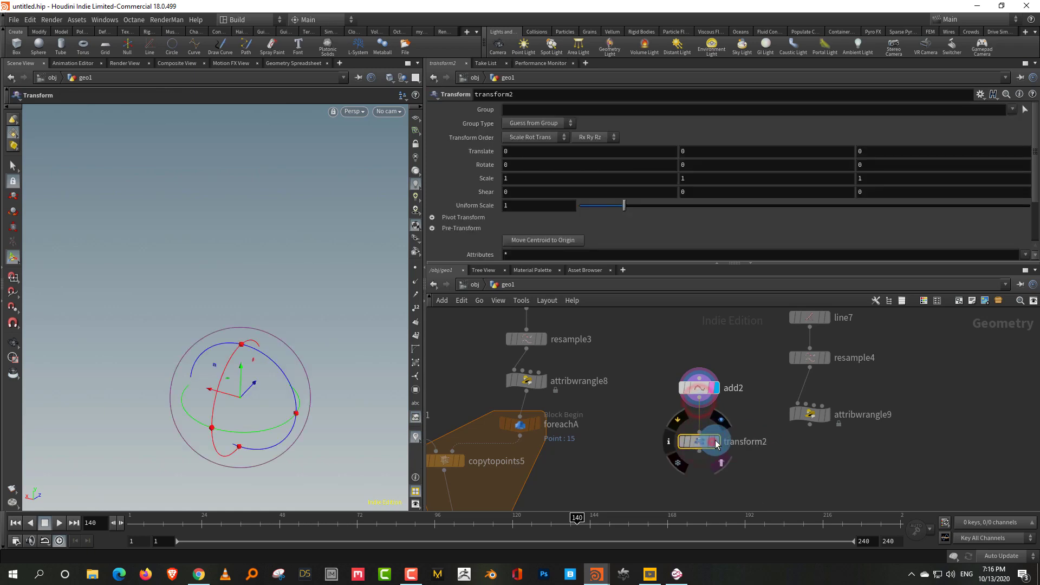
left_click(717, 442)
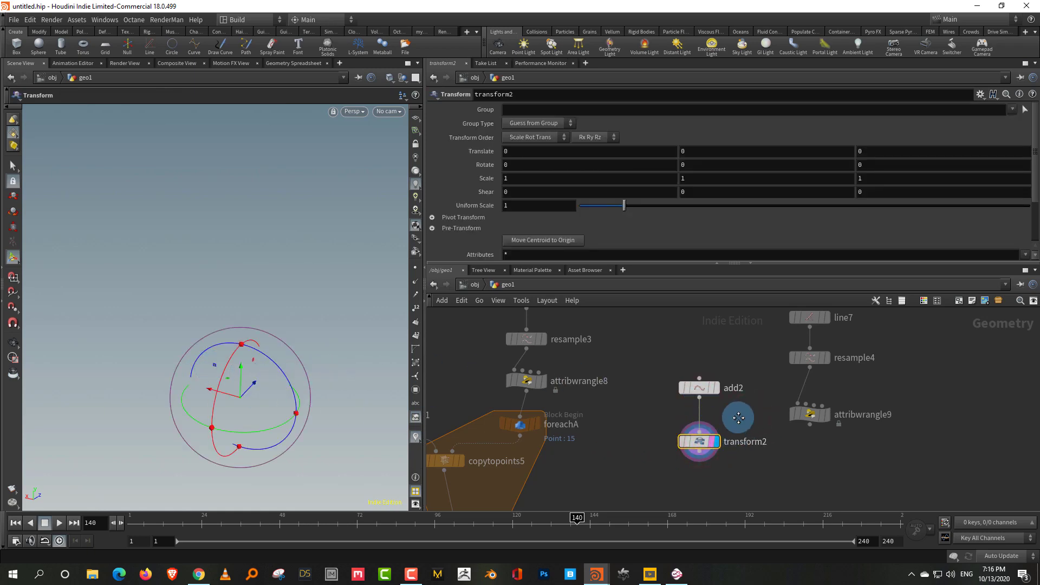
Step: Chain a second Transform node below transform2
middle_click_drag(738, 417, 732, 383)
key("Tab")
mouse_move(780, 302)
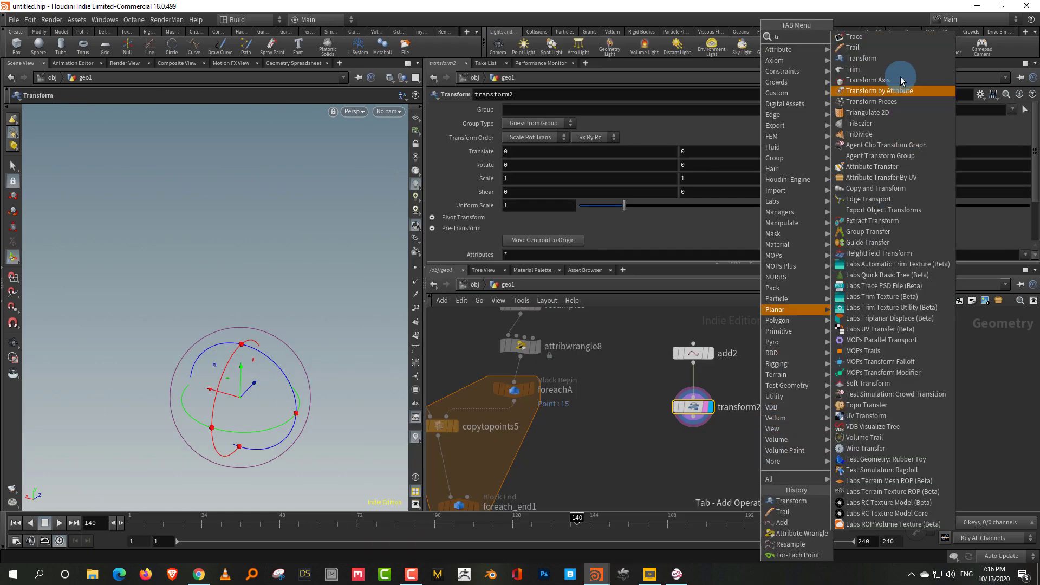
left_click(888, 59)
left_click(698, 466)
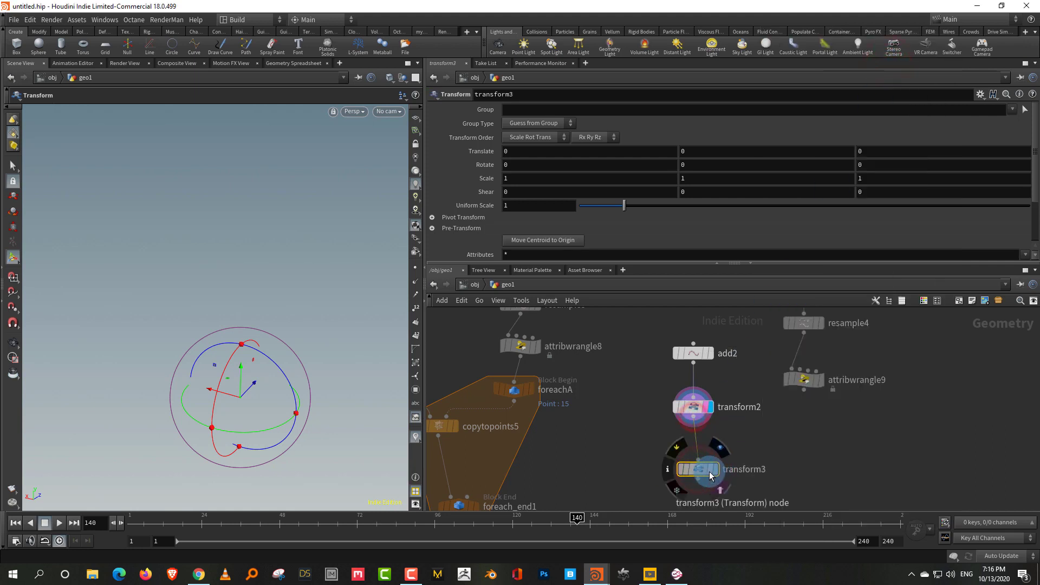
Step: Rename the upper Transform node as move and the lower one as rot
double_click(742, 406)
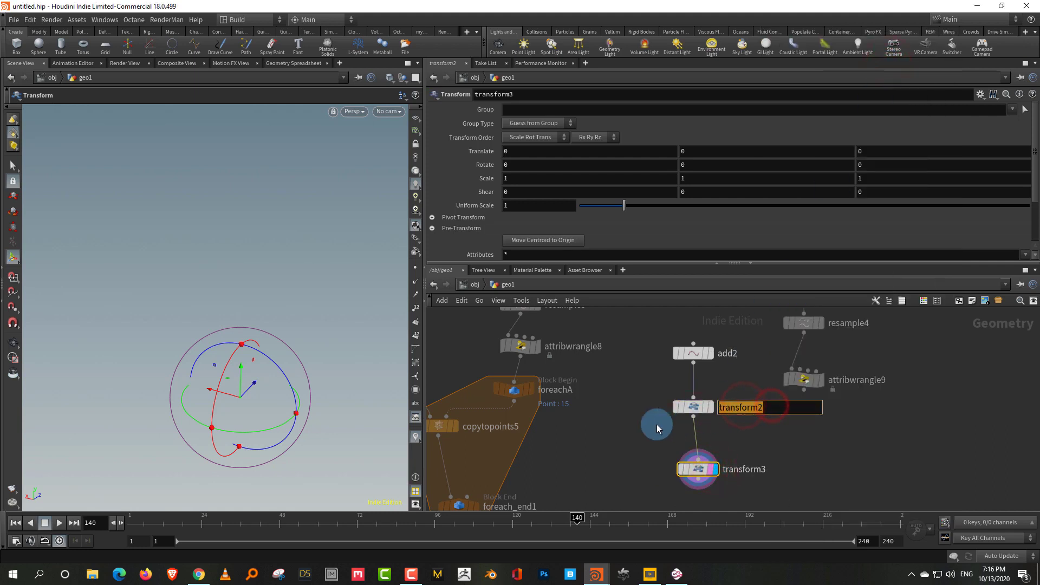
type("move")
key("Return")
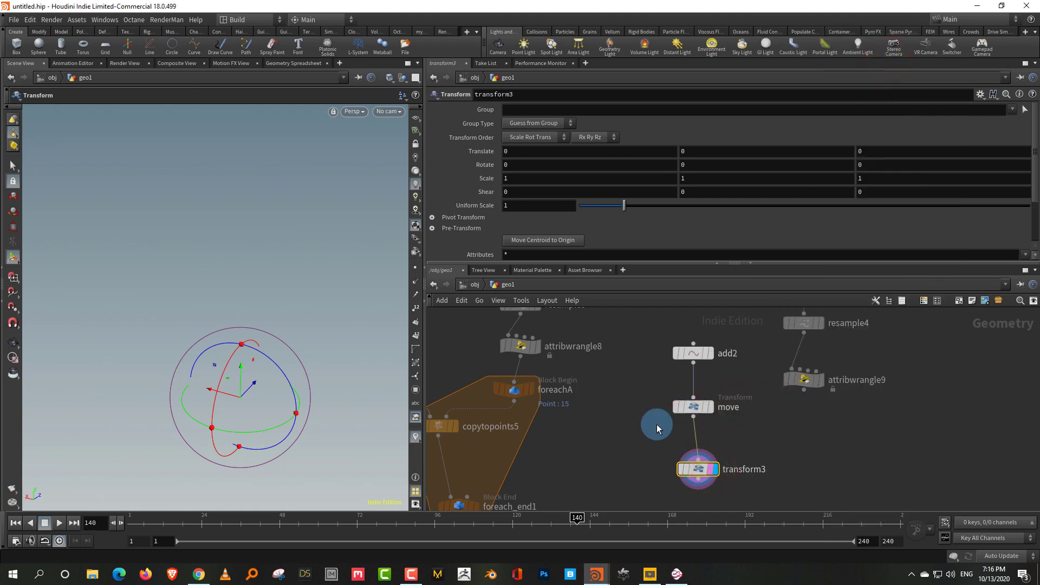
double_click(745, 469)
type("rot")
key("Return")
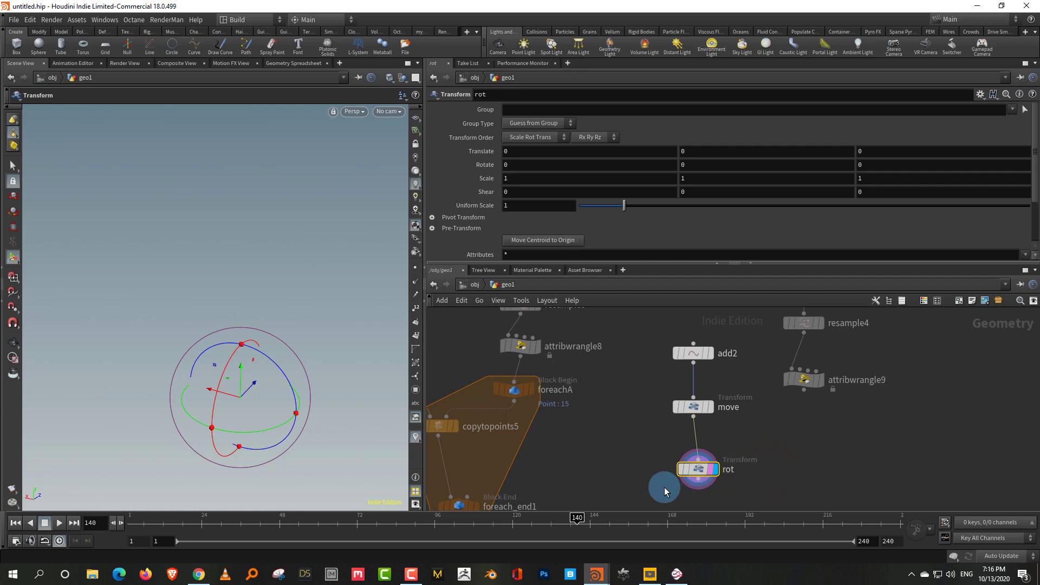
Step: Place a For-Each Point loop in the network below attribwrangle9
middle_click_drag(928, 467, 834, 450)
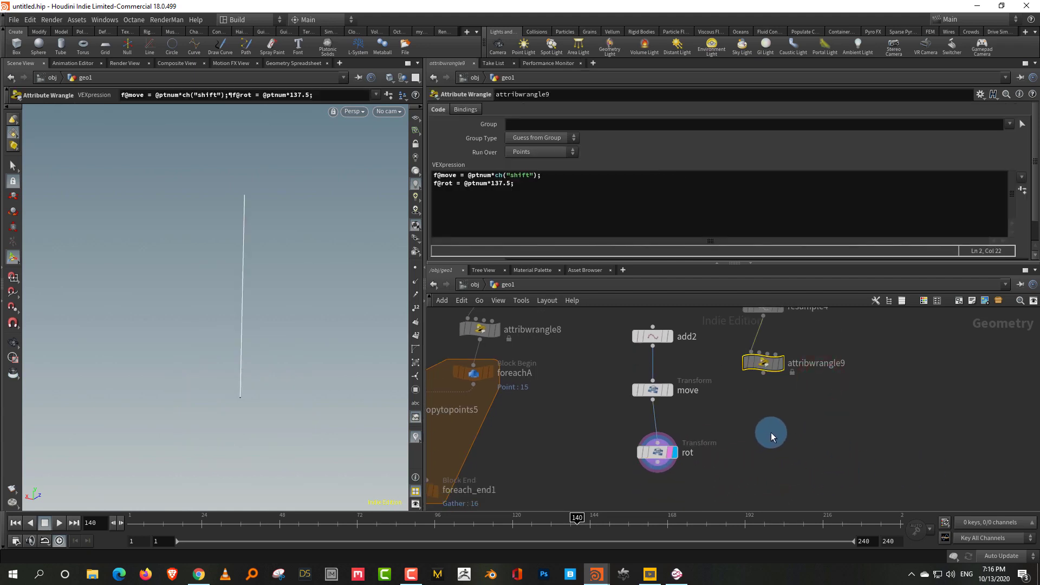
key("Tab")
type("for")
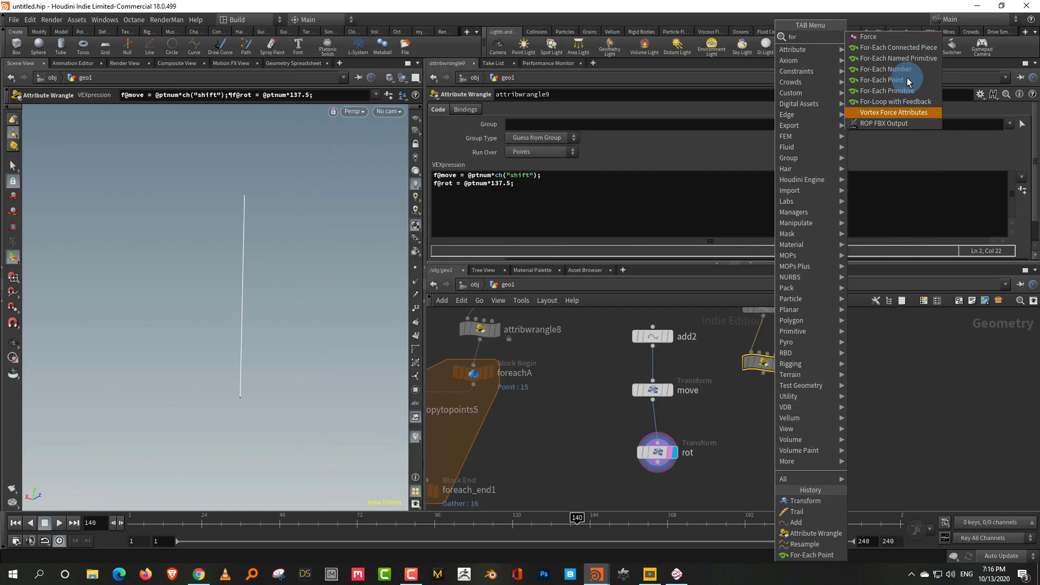
left_click(914, 80)
left_click(743, 481)
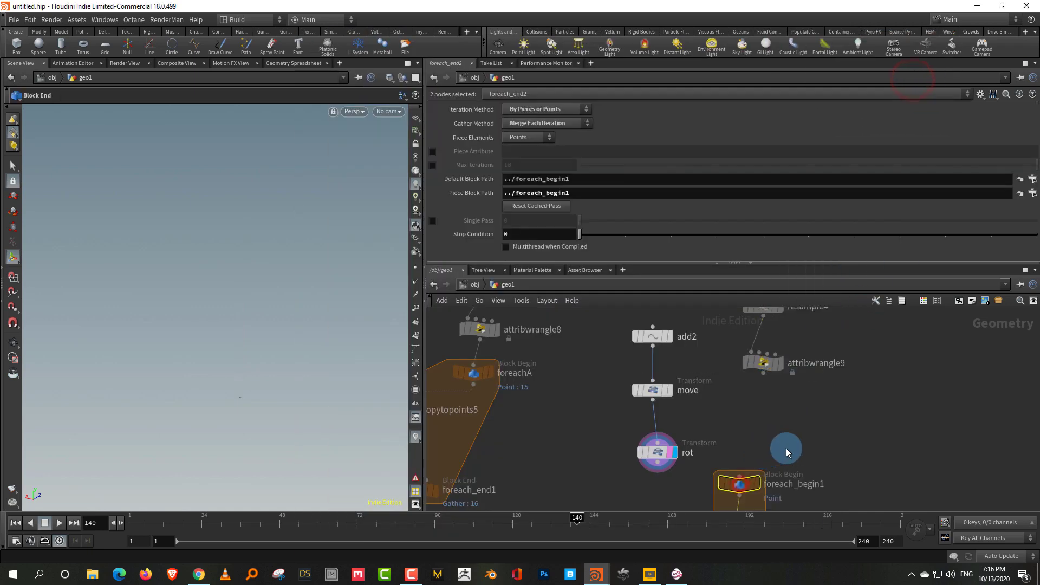
Step: Rename the new loop's Block Begin node as foreachB
double_click(781, 484)
left_click_drag(795, 484, 889, 480)
type("B")
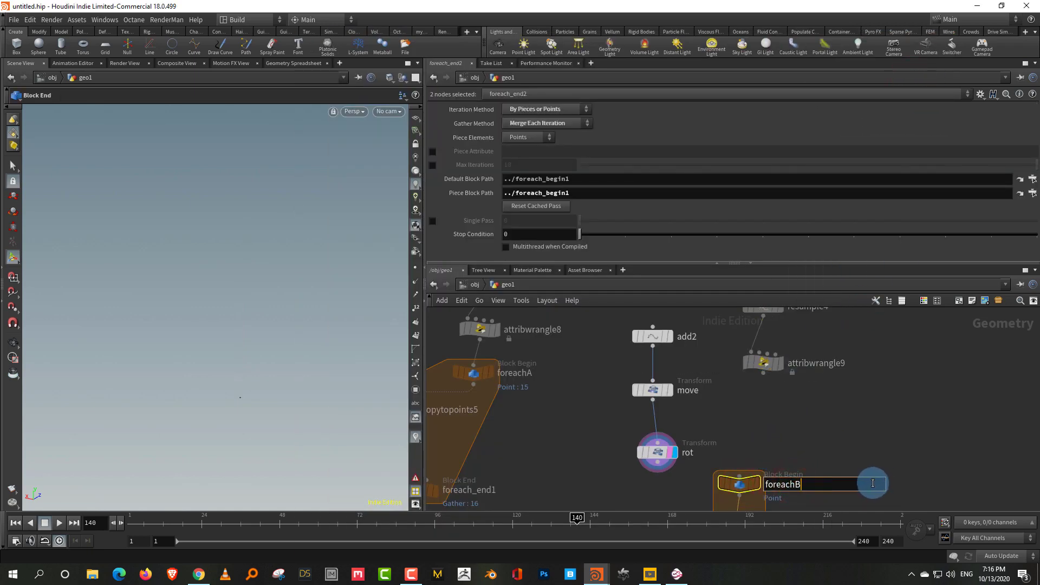
key("Return")
Step: Add a Copy to Points node inside the new loop, copying rot onto foreachB's points, and display foreach_end2
middle_click_drag(810, 498, 833, 394)
key("Tab")
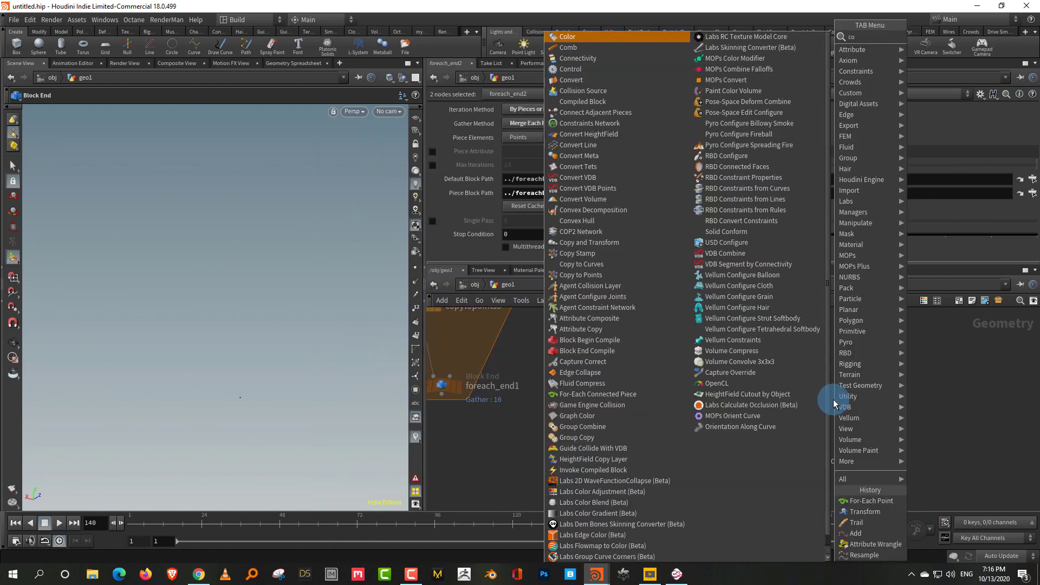
type("cop")
left_click(955, 84)
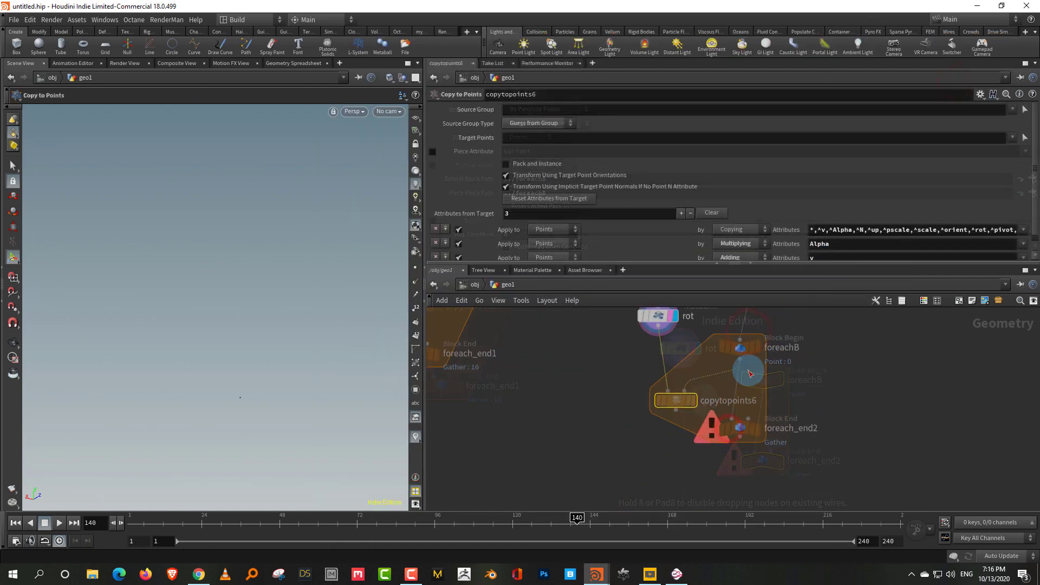
left_click(678, 411)
left_click(738, 425)
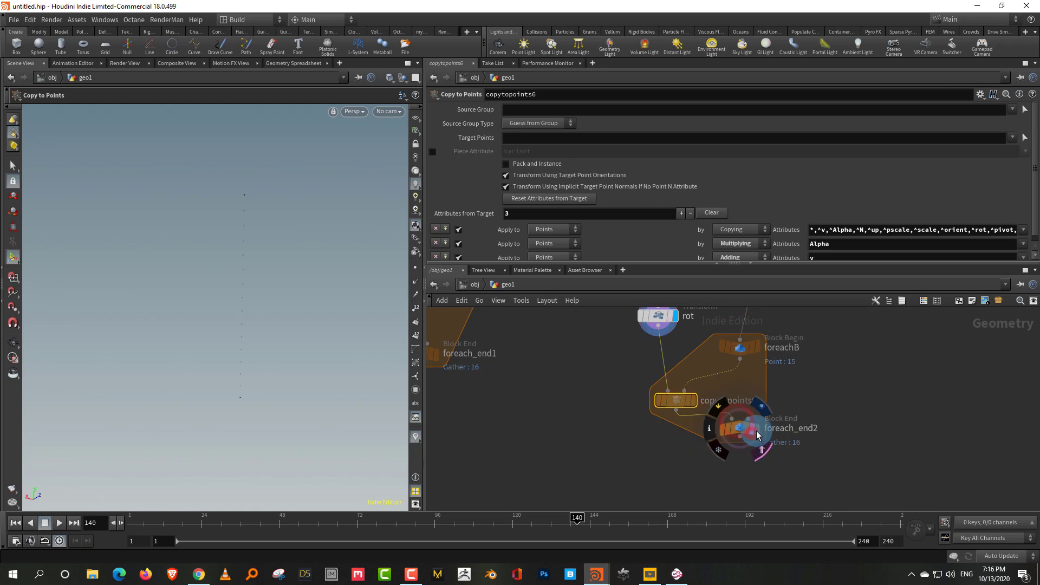
left_click(753, 429)
middle_click_drag(823, 369, 810, 425)
left_click_drag(290, 296, 260, 293, "alt")
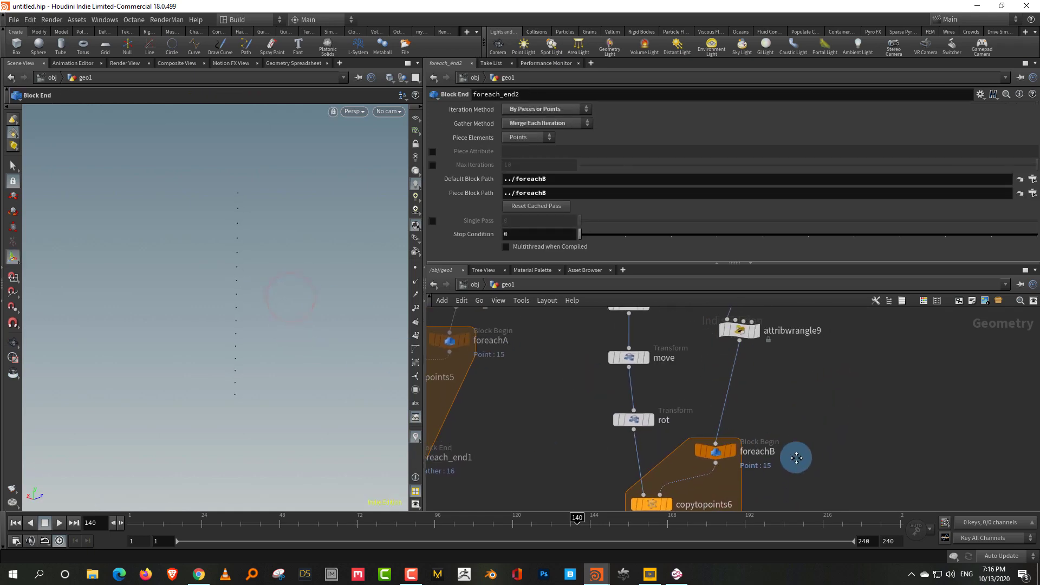
Step: Insert a Transform node between attribwrangle9 and foreachB and set its uniform scale to 0
middle_click_drag(826, 400, 794, 457)
key("Tab")
type("tr")
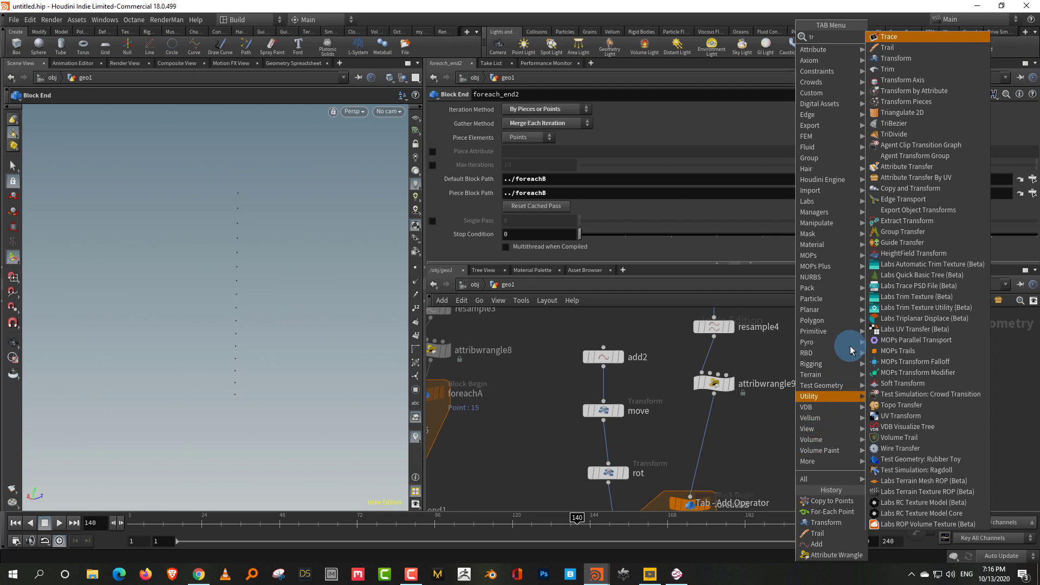
left_click(896, 58)
left_click(732, 416)
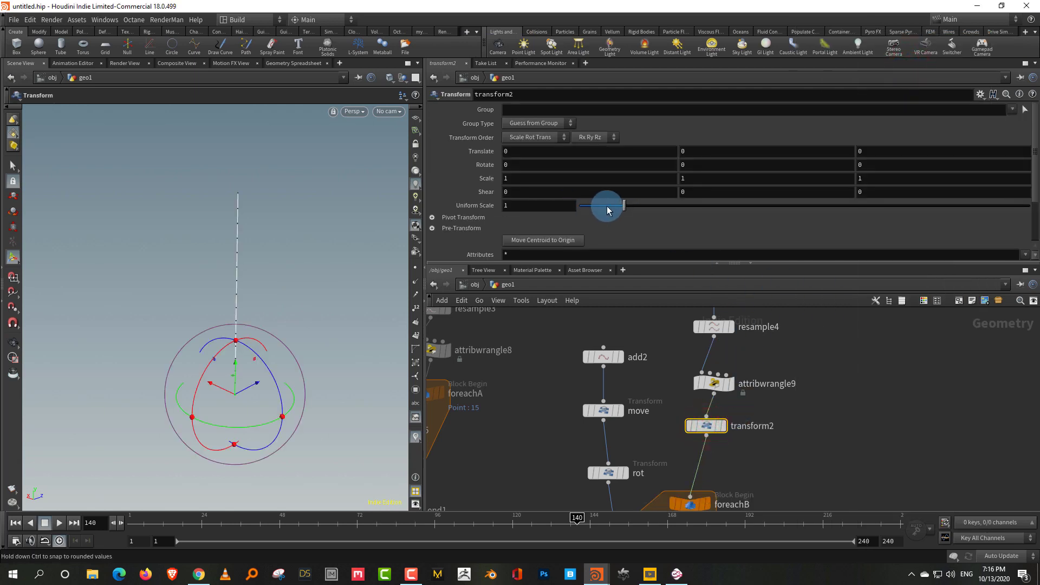
left_click_drag(607, 205, 518, 218)
left_click_drag(309, 353, 211, 376, "alt")
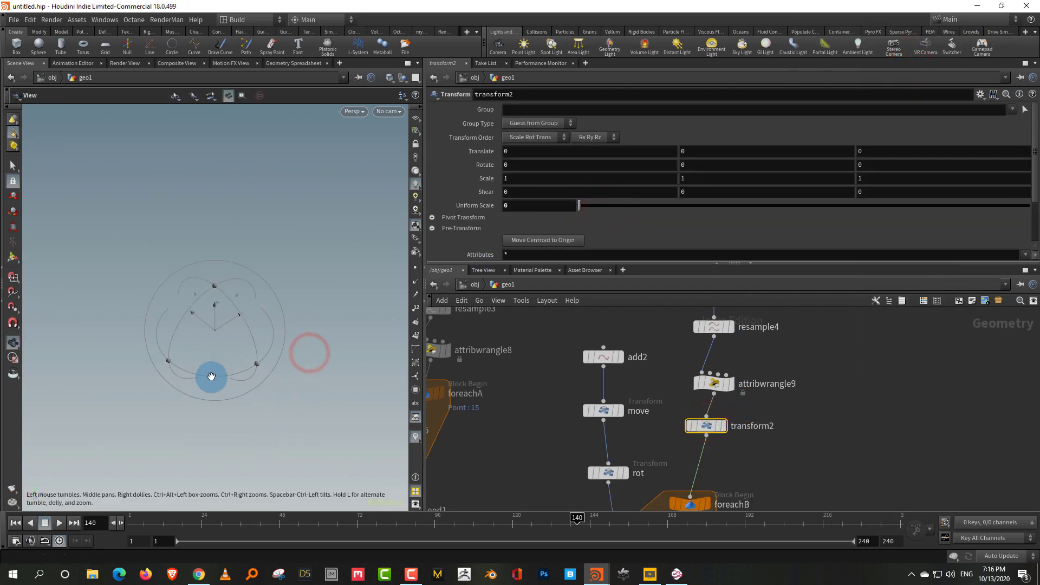
right_click_drag(212, 374, 216, 314, "alt")
Step: Try to shift the point slightly with the move node's viewport handle
middle_click_drag(784, 463, 800, 441)
left_click_drag(665, 344, 598, 374)
left_click_drag(204, 297, 200, 301)
key("ctrl+z")
middle_click_drag(782, 430, 811, 475)
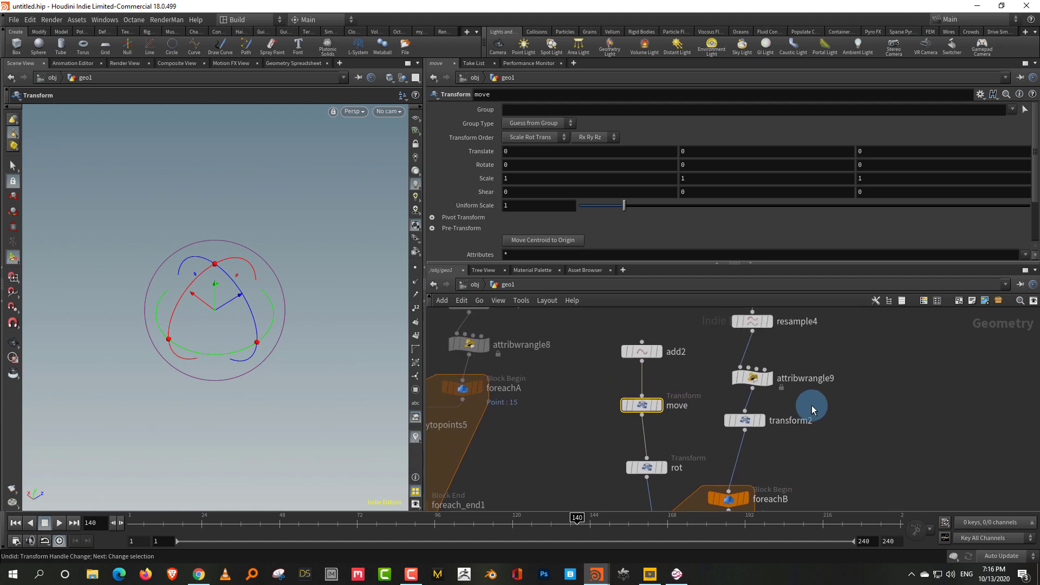
Step: Copy the point() rotation expression from the transform1 node
middle_click_drag(609, 446, 764, 412)
middle_click_drag(699, 386, 714, 464)
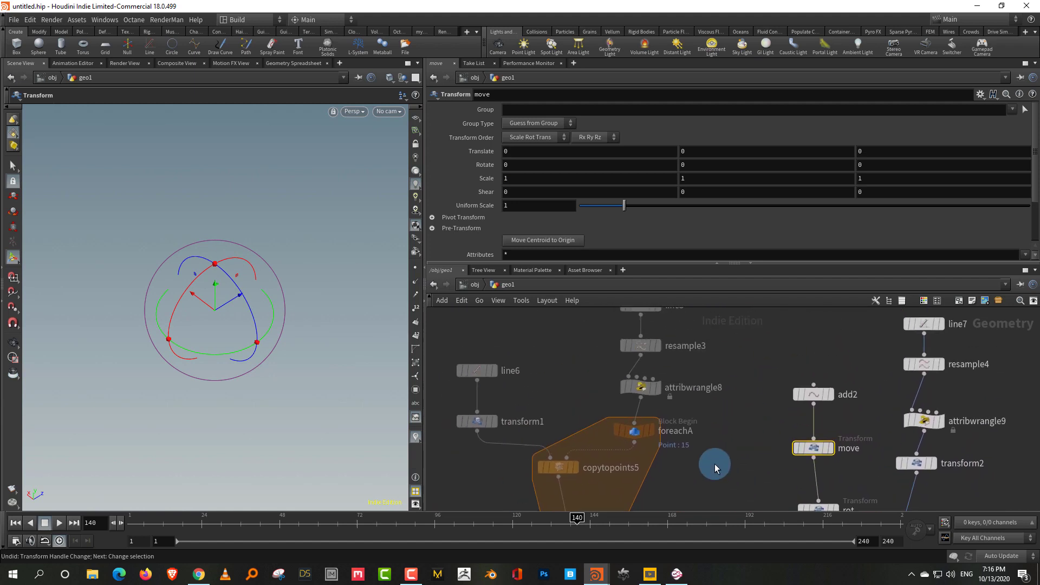
left_click_drag(527, 385, 478, 427)
left_click_drag(987, 166, 815, 167)
Step: Set the move node's X translation to the copied expression, edited to point("../foreachB",0,"move",0)
left_click(867, 467)
left_click_drag(866, 417, 790, 445)
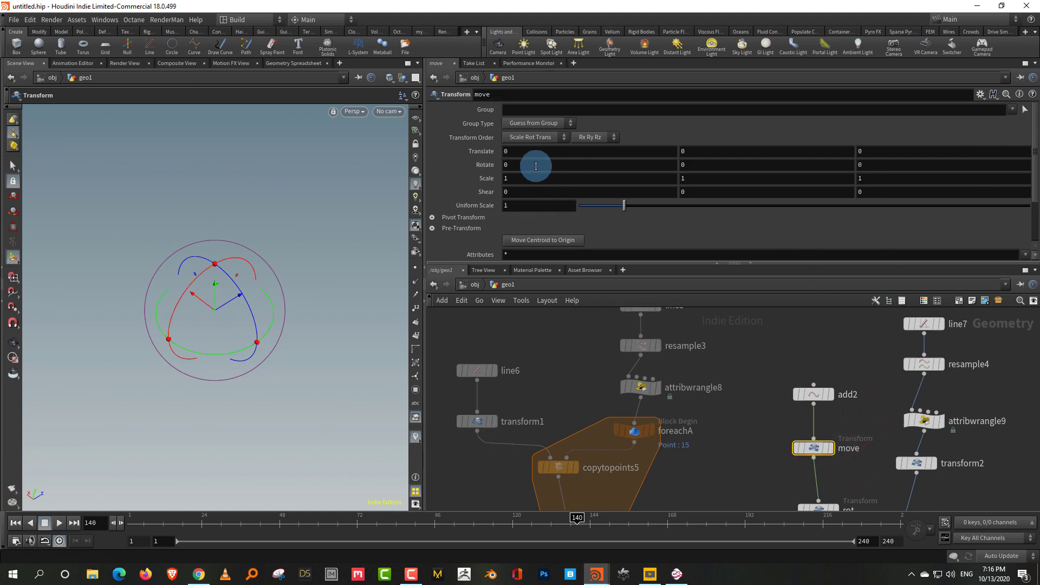
left_click(552, 154)
key("ctrl+v")
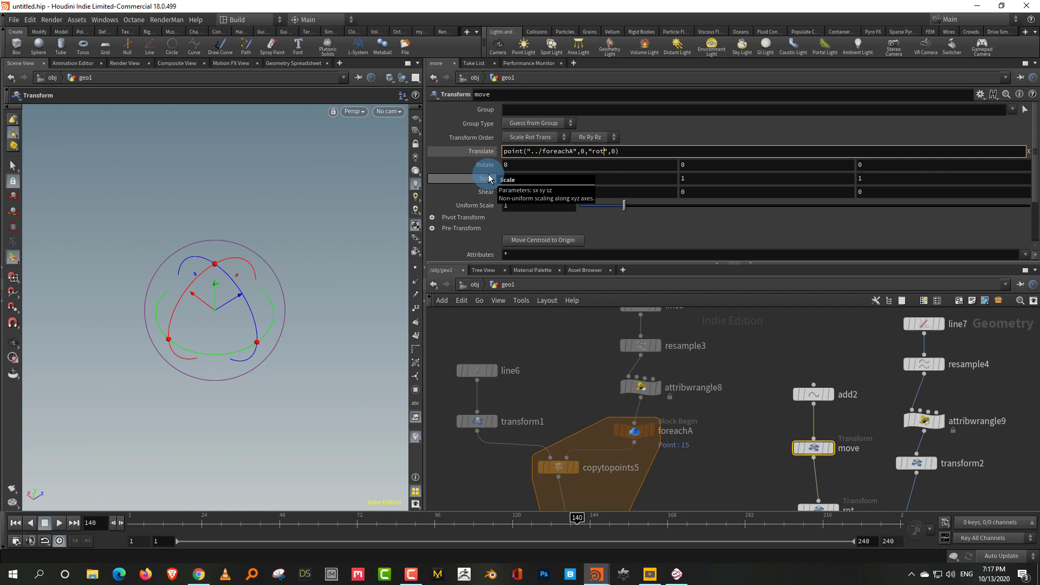
type("B")
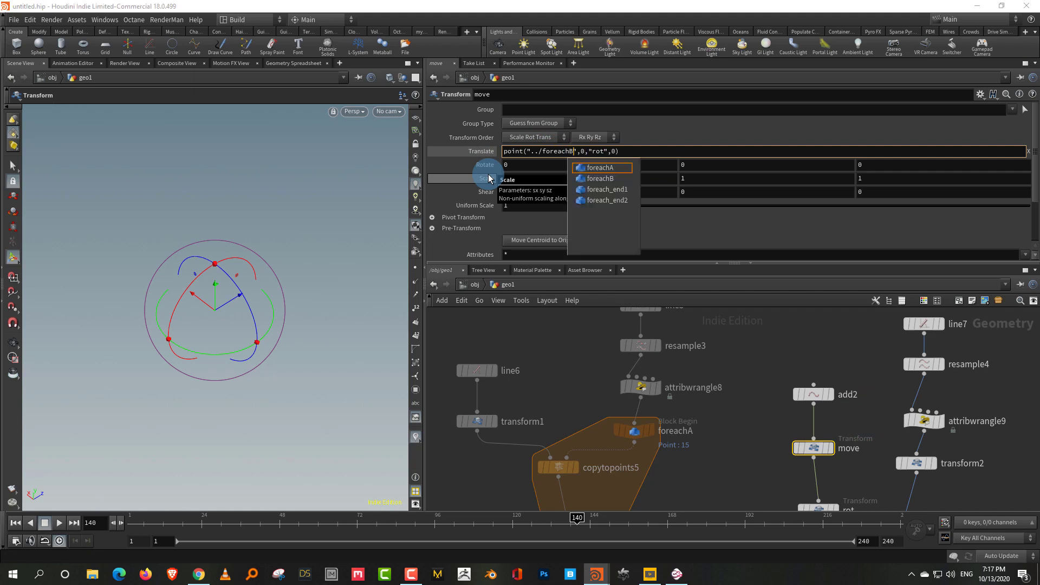
key("Right")
key("Right")
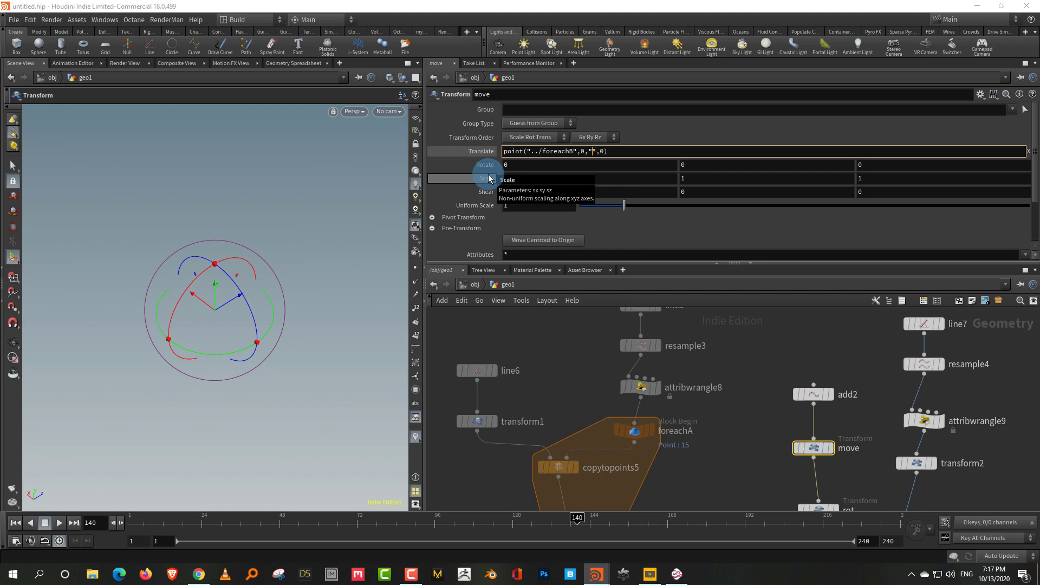
type("move")
key("Return")
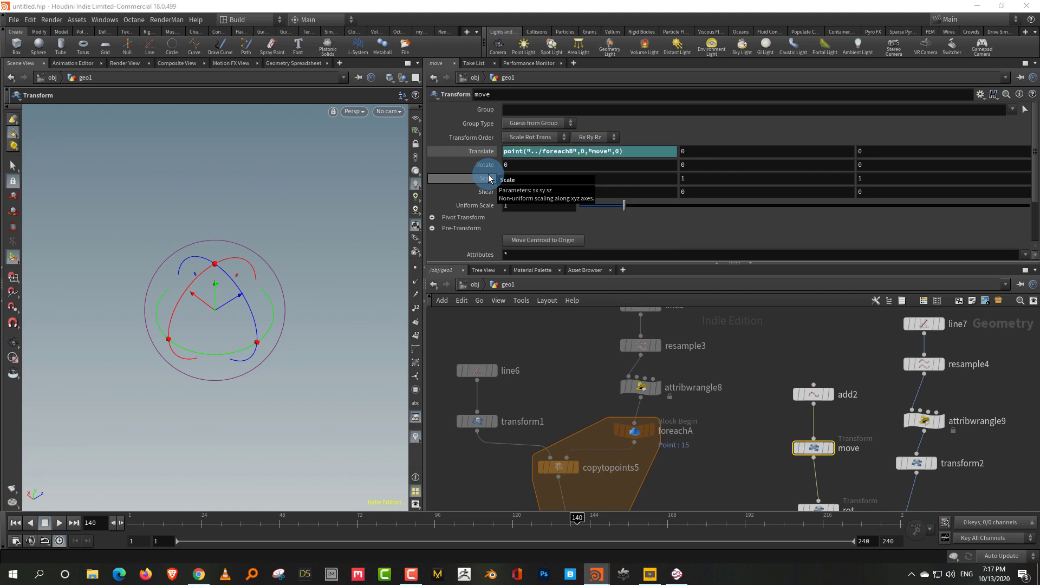
Step: Create the shift parameter on attribwrangle9 and set it to 0.111
left_click(995, 405)
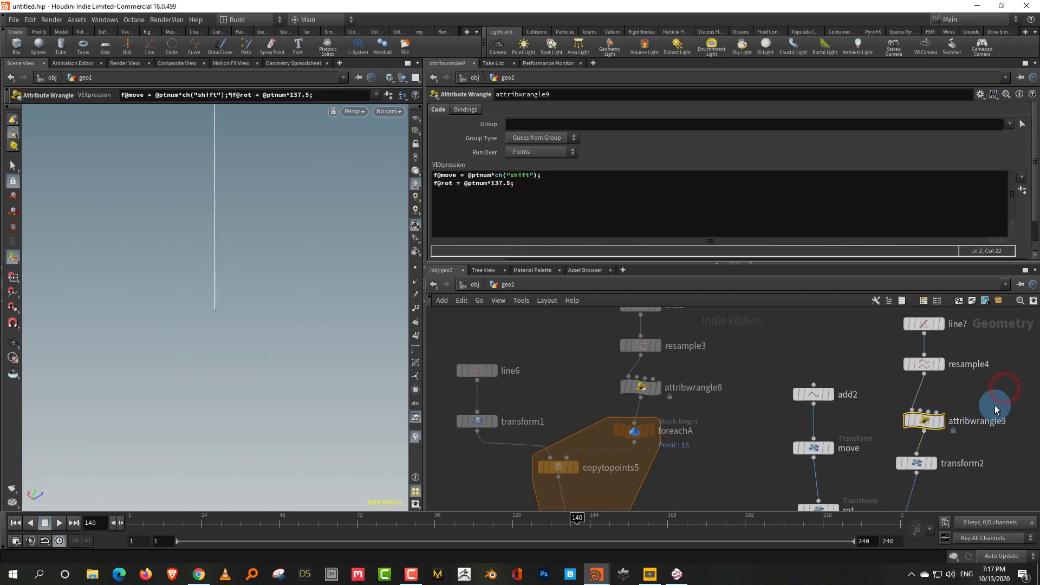
left_click(1022, 191)
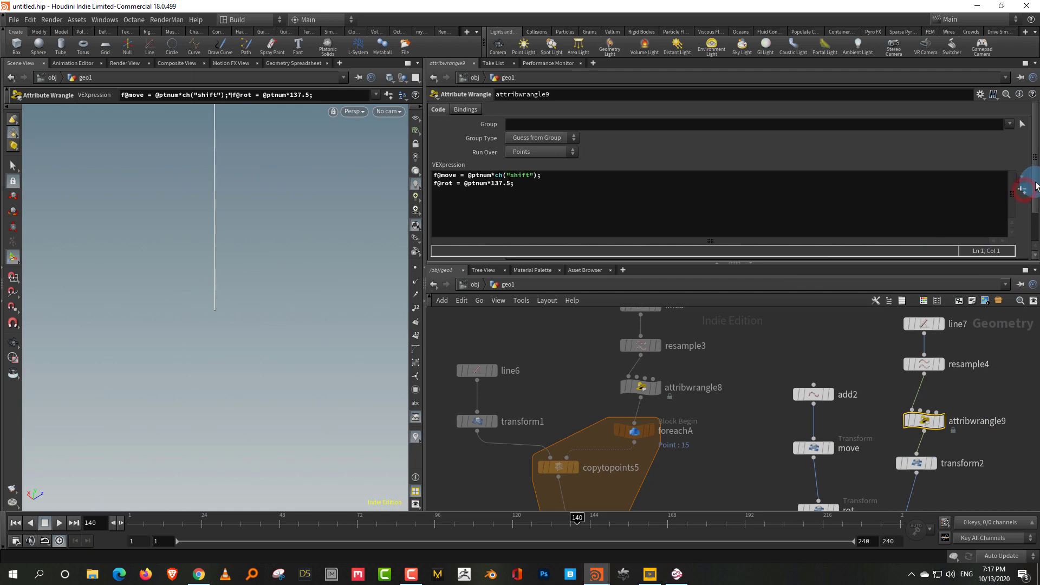
left_click_drag(1034, 181, 1038, 251)
left_click(758, 347)
left_click_drag(578, 255, 614, 257)
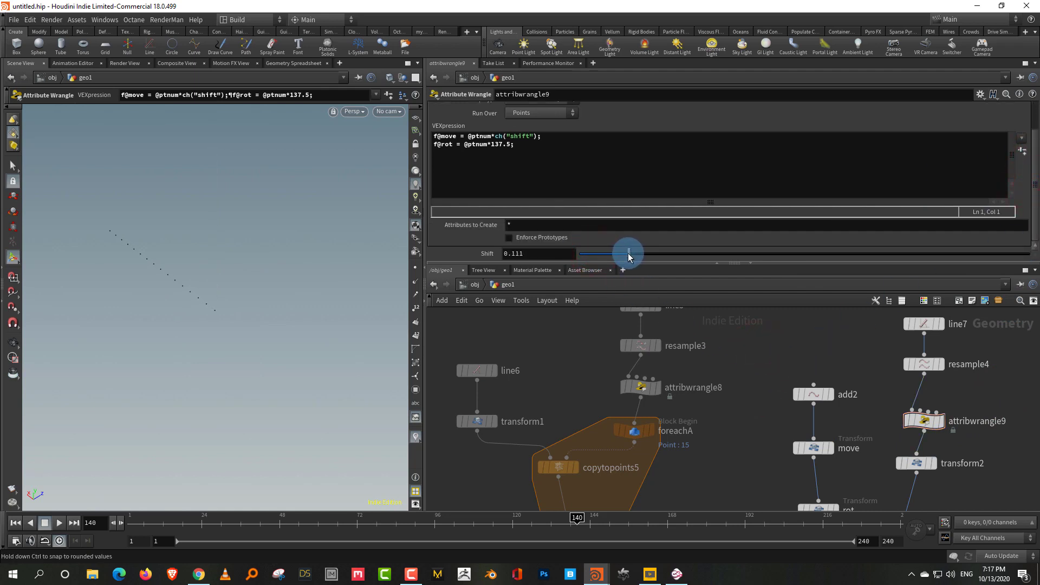
mouse_move(275, 313)
left_mouse_down("alt")
mouse_move(301, 323)
mouse_move(278, 328)
left_mouse_up("alt")
right_click_drag(276, 332, 184, 325, "alt")
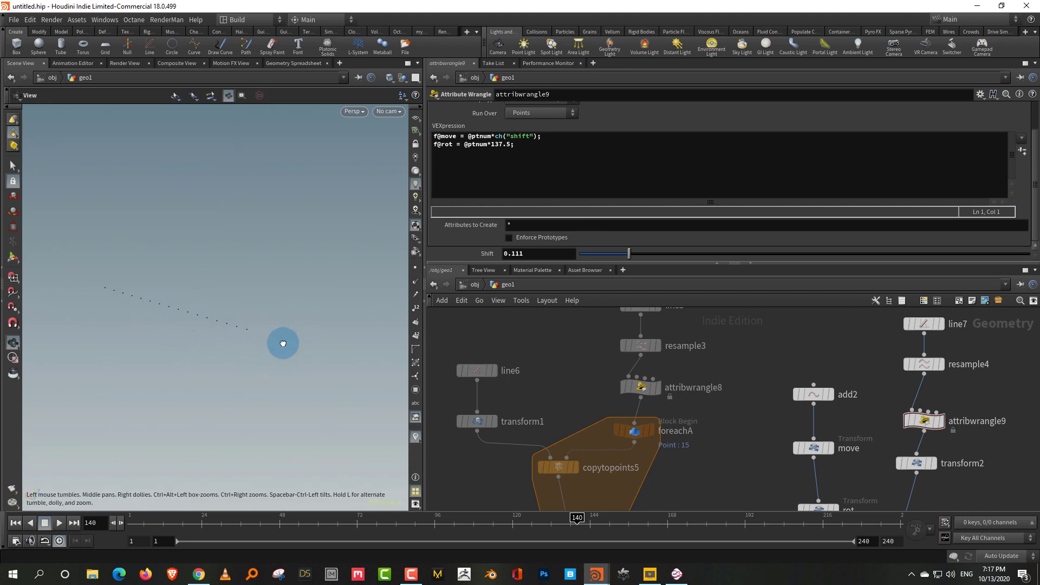
left_click_drag(275, 337, 285, 332, "alt")
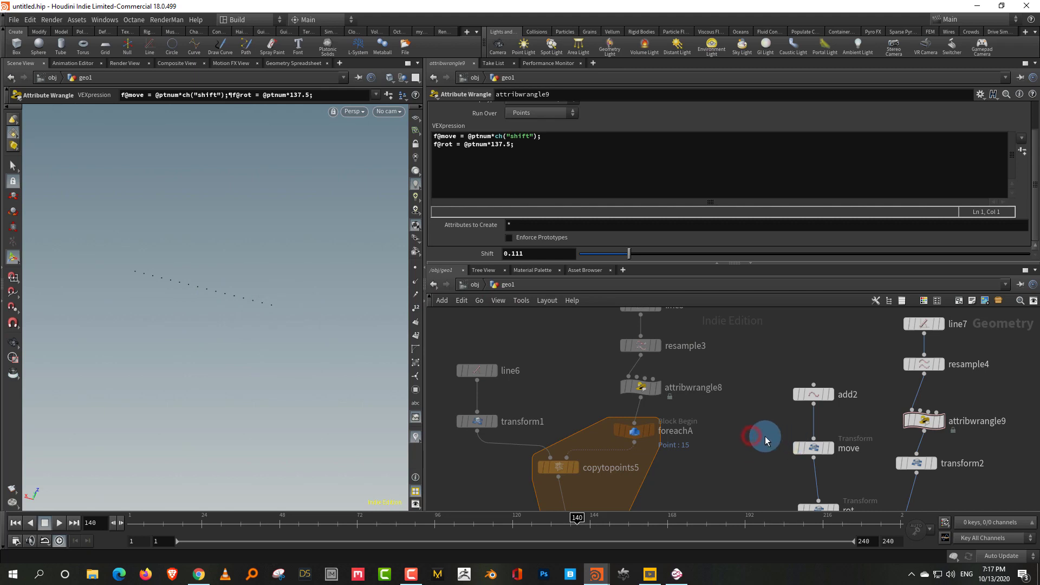
Step: Review the move node's translate expression and try rotating the point with the rot node's viewport handle
middle_click_drag(755, 473, 743, 425)
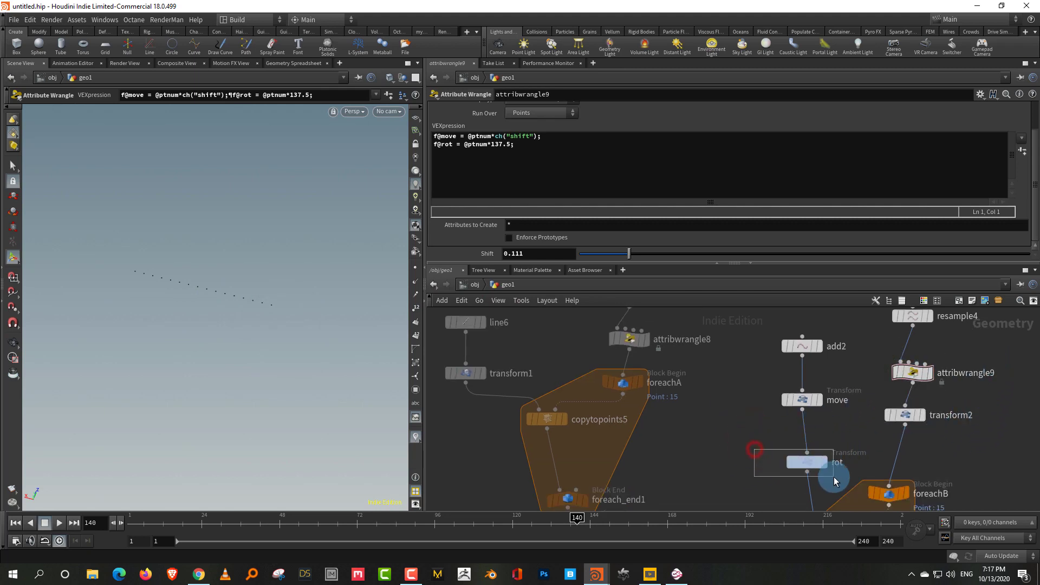
left_click_drag(833, 477, 837, 479)
left_click_drag(854, 425, 805, 382)
left_click_drag(649, 158, 508, 154)
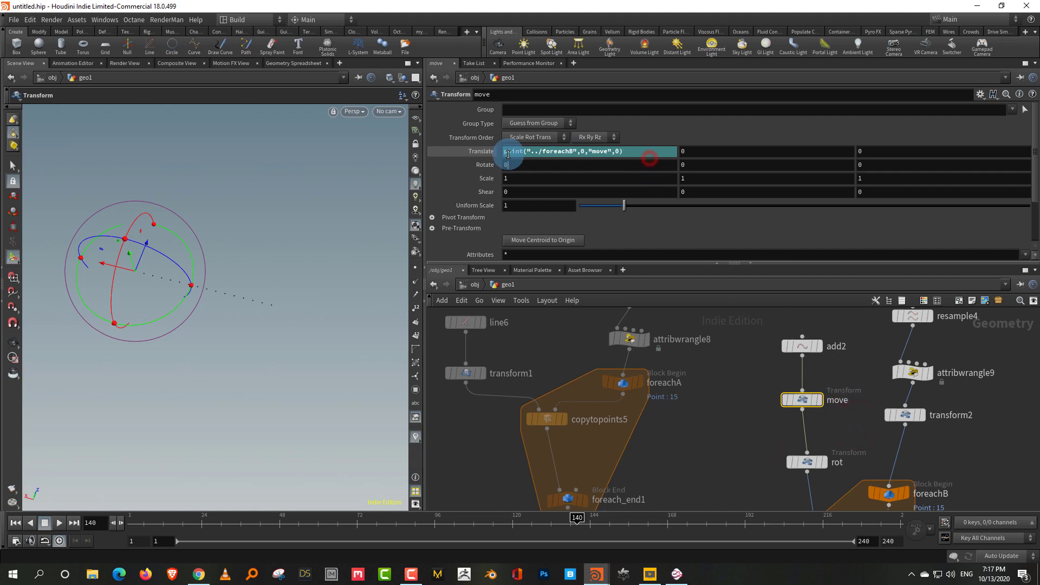
left_click_drag(627, 149, 458, 148)
left_click(741, 424)
left_click_drag(741, 444, 802, 457)
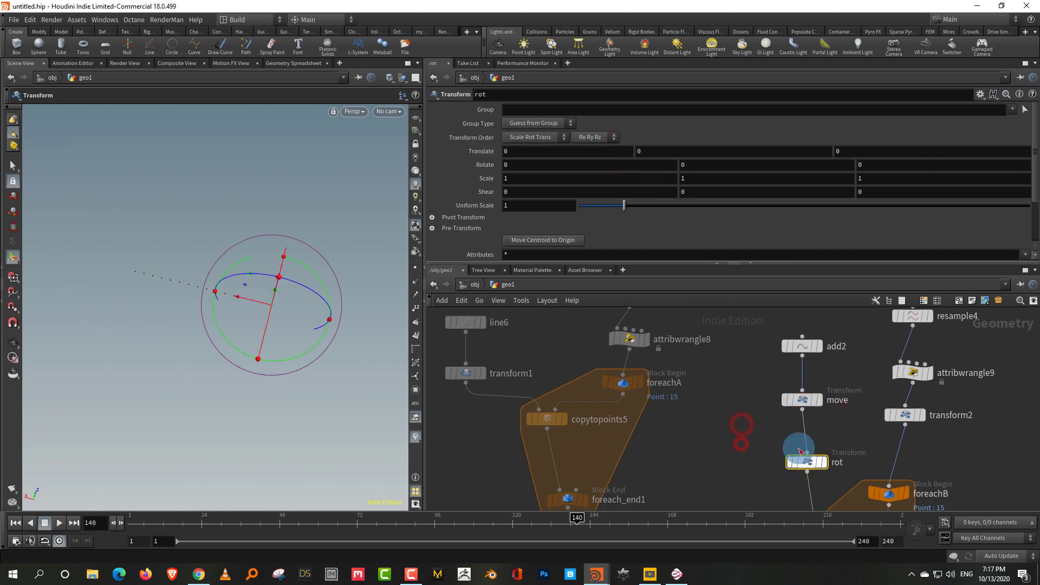
mouse_move(312, 352)
left_mouse_down()
mouse_move(283, 365)
mouse_move(311, 349)
left_mouse_up()
key("ctrl+z")
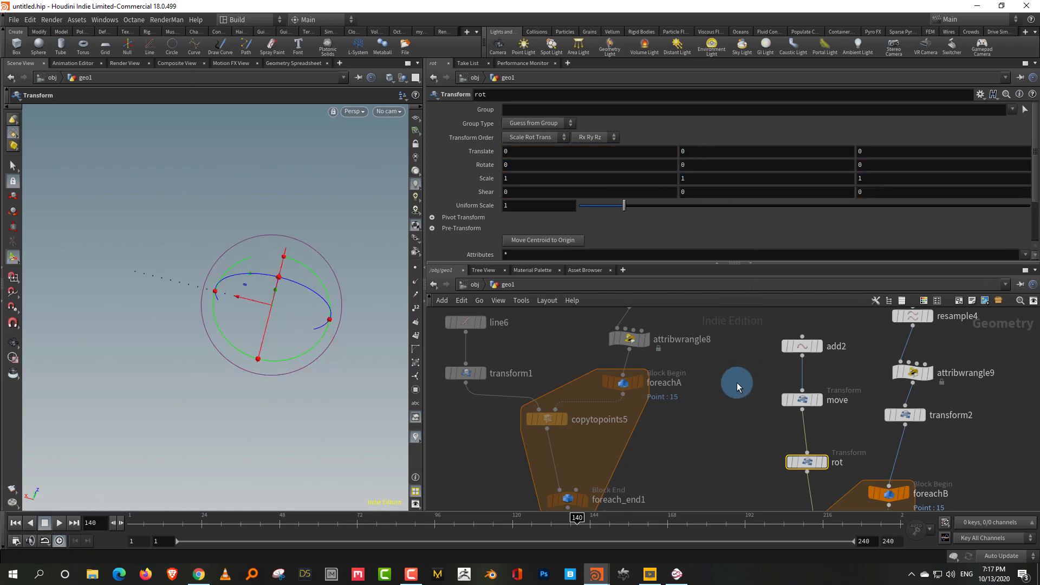
Step: Copy the move node's translate expression into rot's Y rotation, edited to point("../foreachB",0,"rot",0)
left_click_drag(739, 382, 801, 417)
left_click_drag(640, 157, 471, 164)
key("ctrl+c")
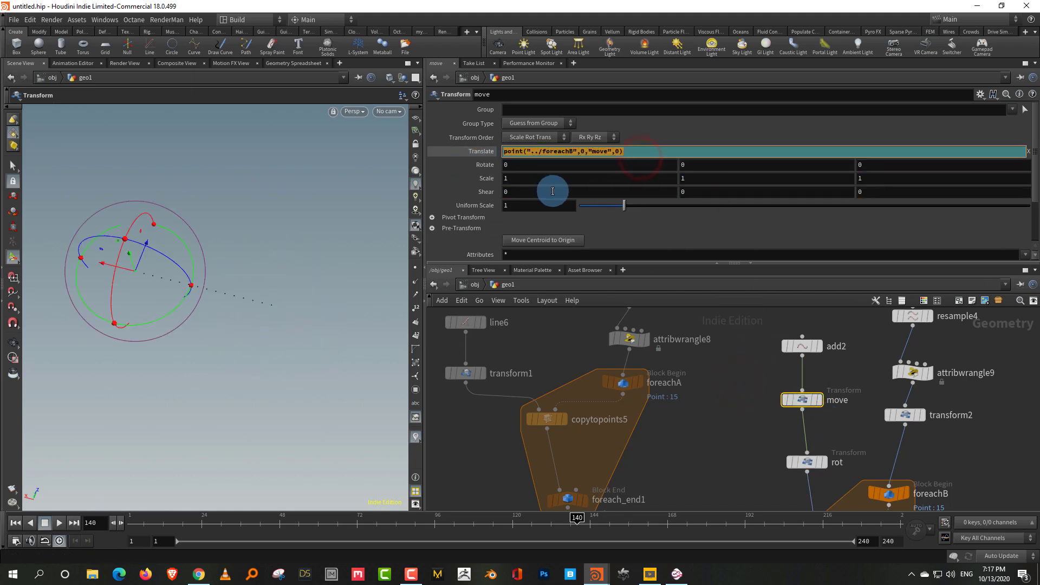
left_click_drag(771, 455, 832, 465)
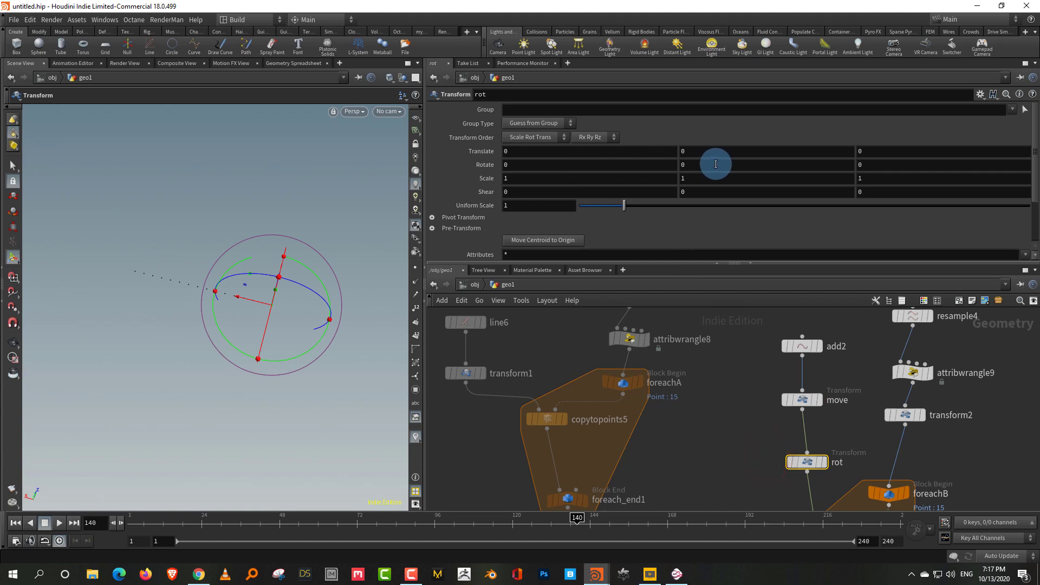
left_click_drag(708, 164, 639, 192)
key("ctrl+v")
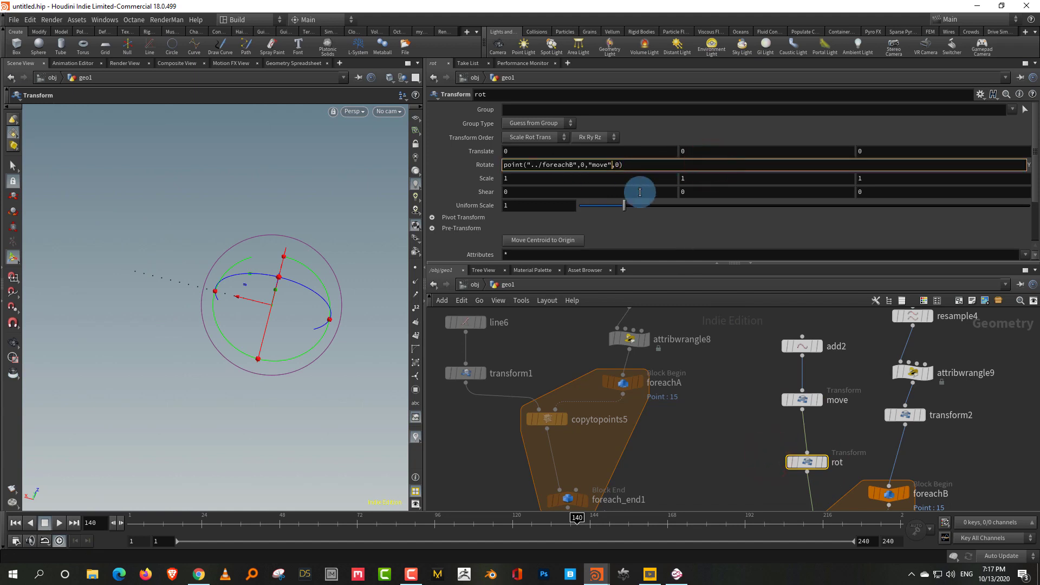
key("BackSpace")
key("BackSpace")
key("BackSpace")
key("BackSpace")
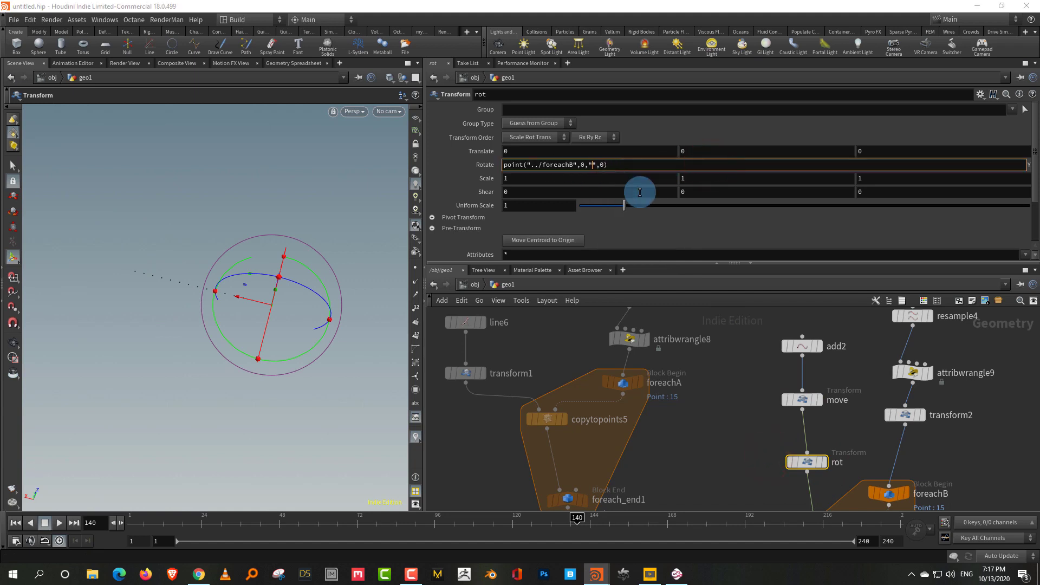
type("rot")
key("Return")
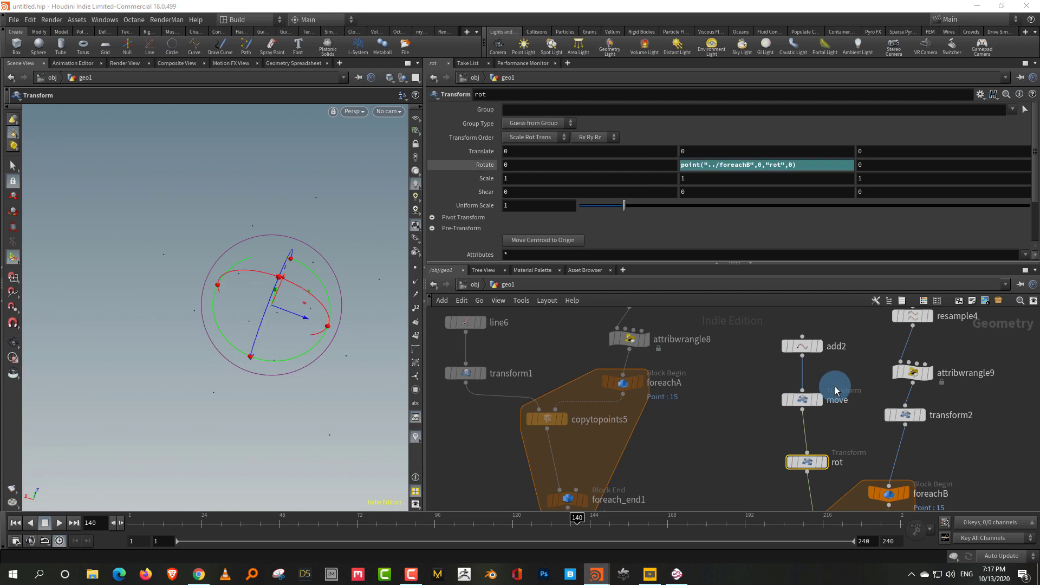
Step: Set the number of points on line7 to 500 and frame the resulting point pattern
left_click(727, 401)
right_click_drag(330, 293, 232, 399, "alt")
middle_click_drag(287, 327, 194, 295, "alt")
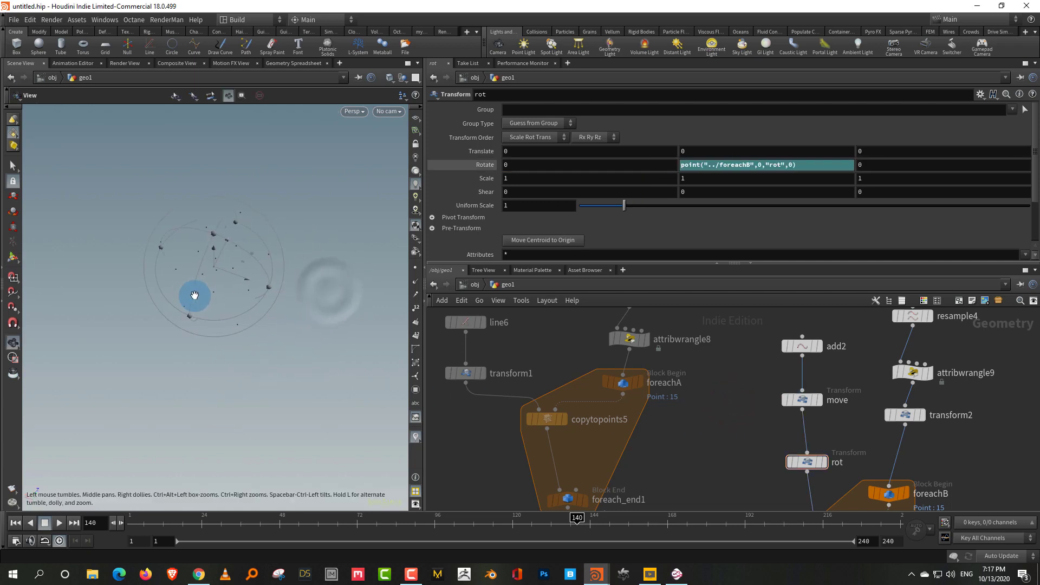
right_click_drag(232, 307, 249, 307, "alt")
left_click_drag(260, 320, 311, 332, "alt")
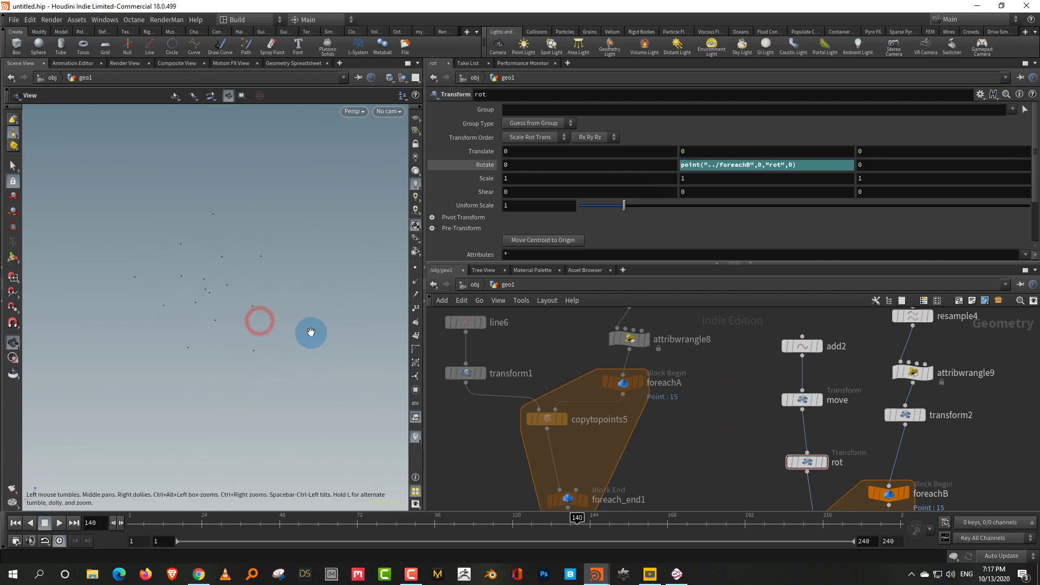
middle_click_drag(951, 458, 913, 506)
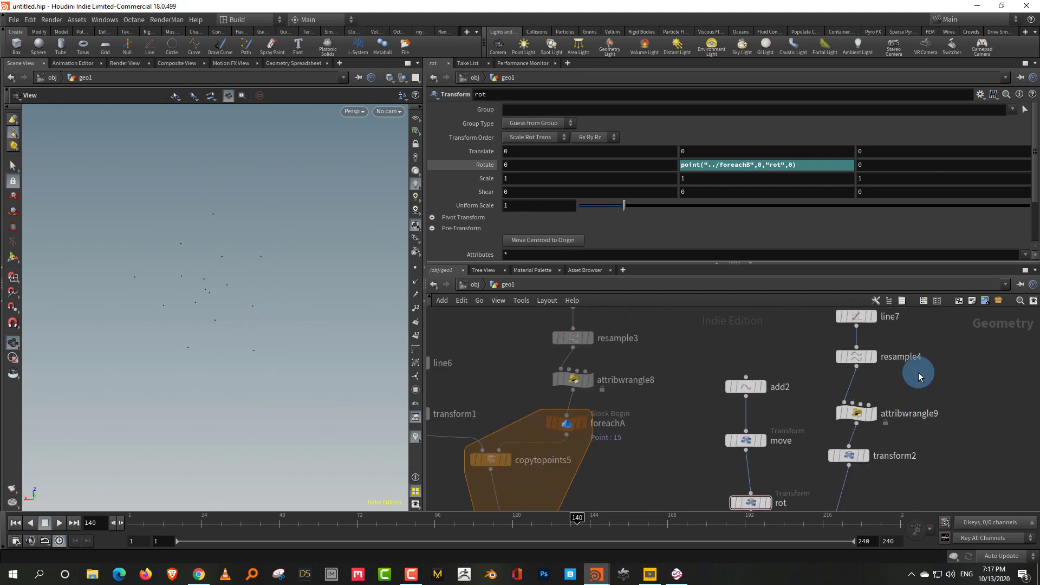
left_click(856, 316)
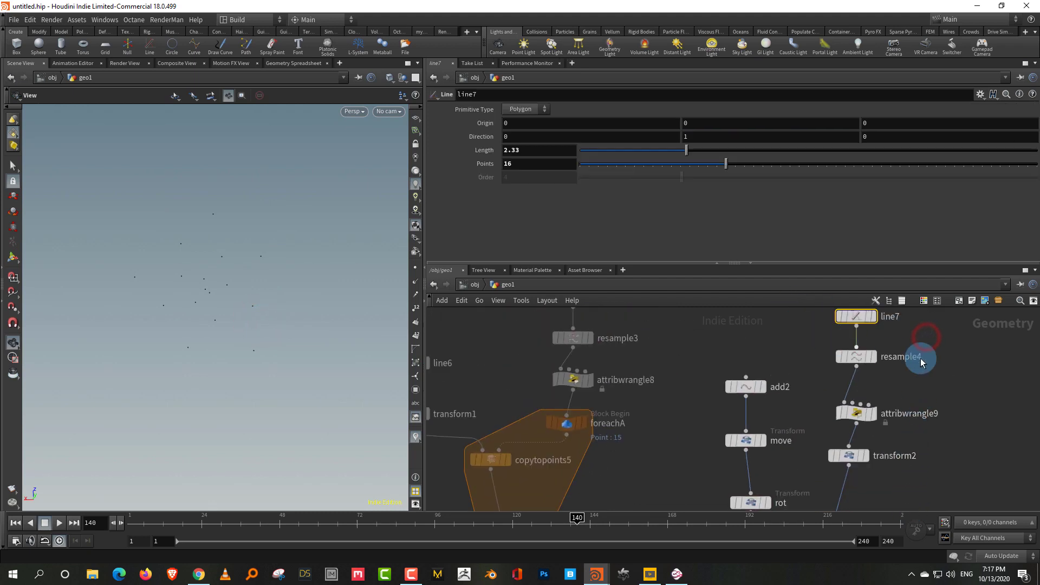
double_click(509, 163)
type("500")
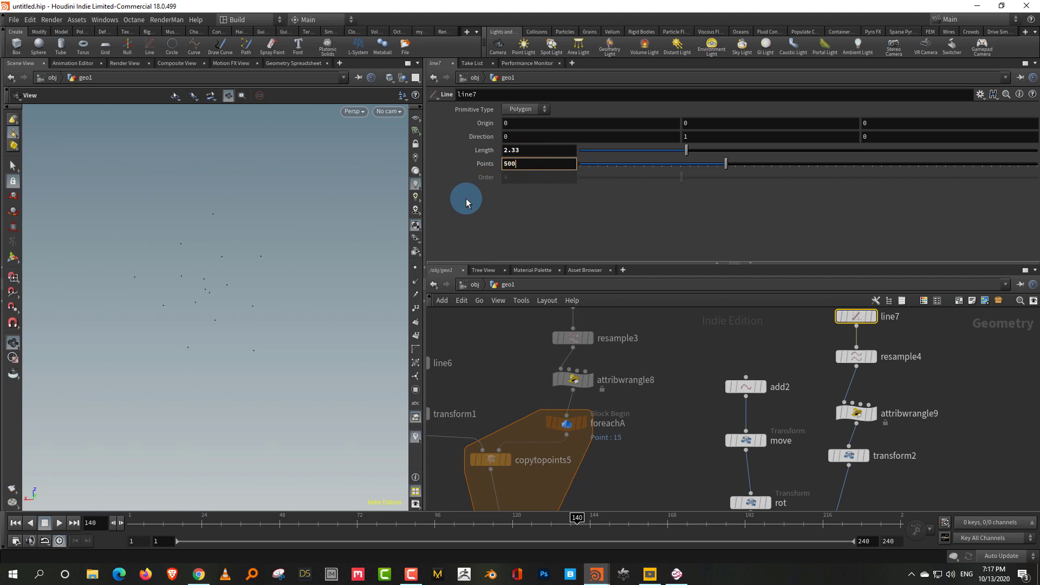
key("Return")
key("space+h")
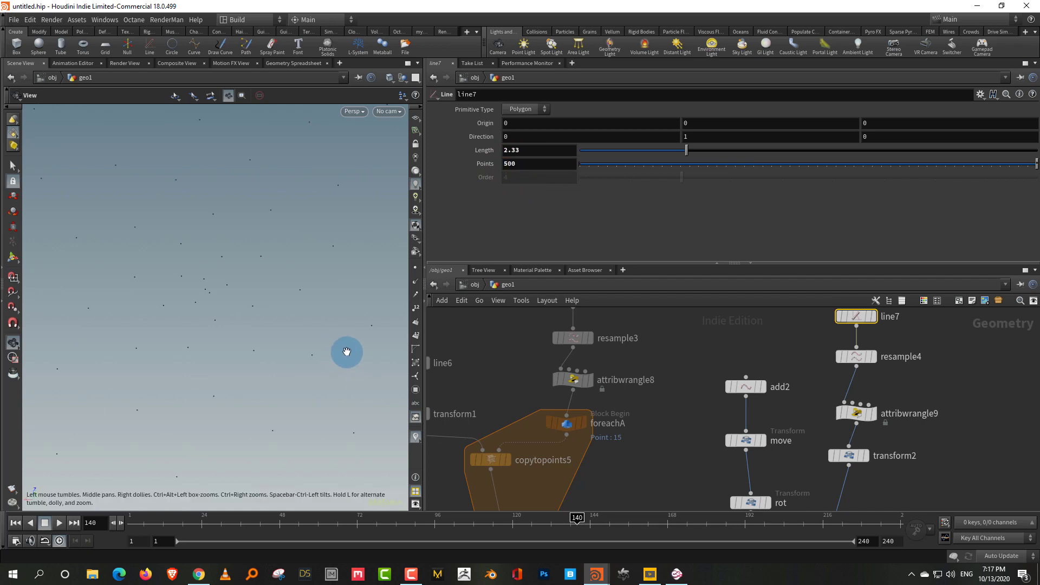
Step: Reduce the shift parameter on attribwrangle9 to 0.029 to tighten the point spiral
left_click_drag(312, 365, 325, 418)
middle_click_drag(910, 431, 919, 390)
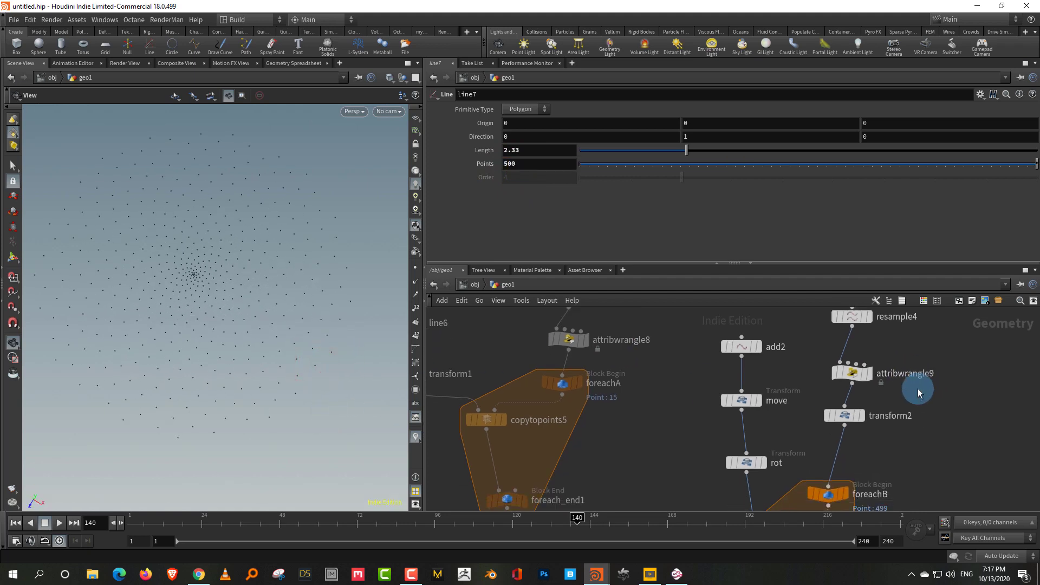
left_click(921, 391)
left_click_drag(629, 254, 591, 258)
scroll(230, 281, "up", 5)
mouse_move(230, 281)
middle_mouse_down()
mouse_move(260, 260)
mouse_move(237, 288)
middle_mouse_up()
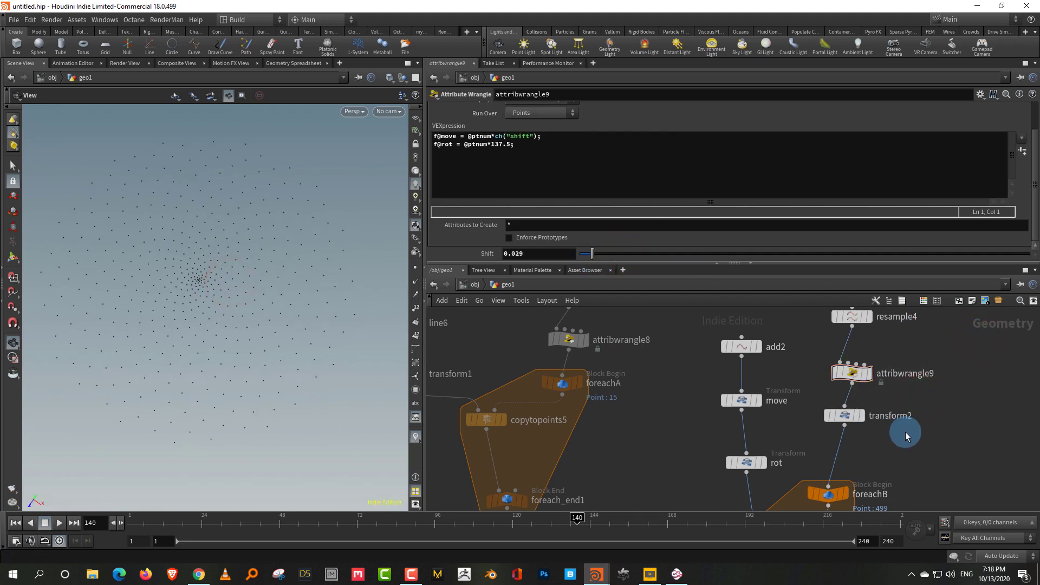
Step: Space out the attribwrangle9 and transform2 nodes and check the Curve U Attribute setting of resample4
left_click_drag(842, 417, 856, 445)
left_click_drag(857, 376, 866, 395)
middle_click_drag(914, 362, 901, 397)
left_click_drag(844, 431, 841, 412)
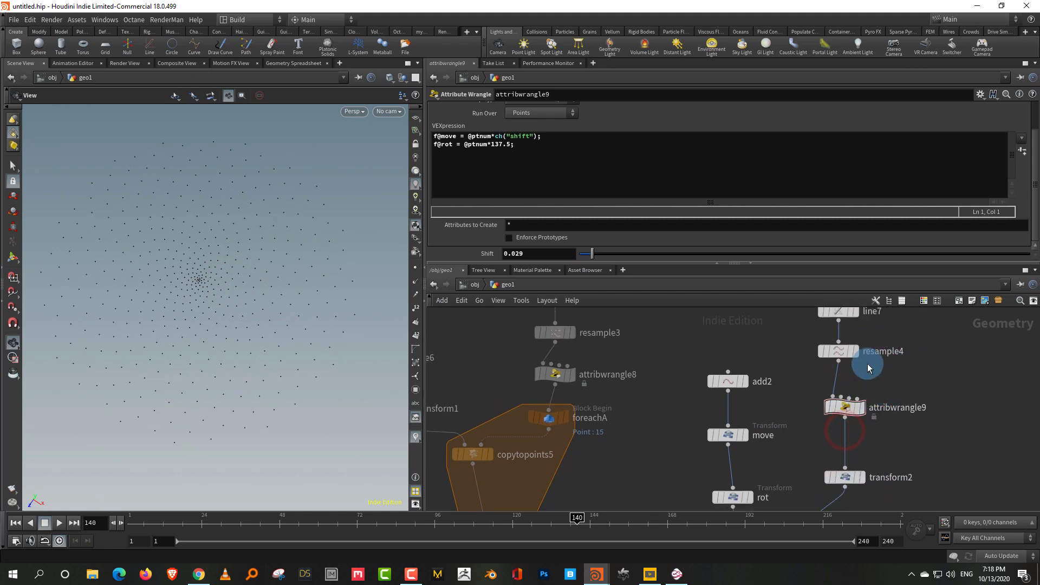
middle_click_drag(892, 383, 877, 420)
left_click_drag(887, 359, 805, 403)
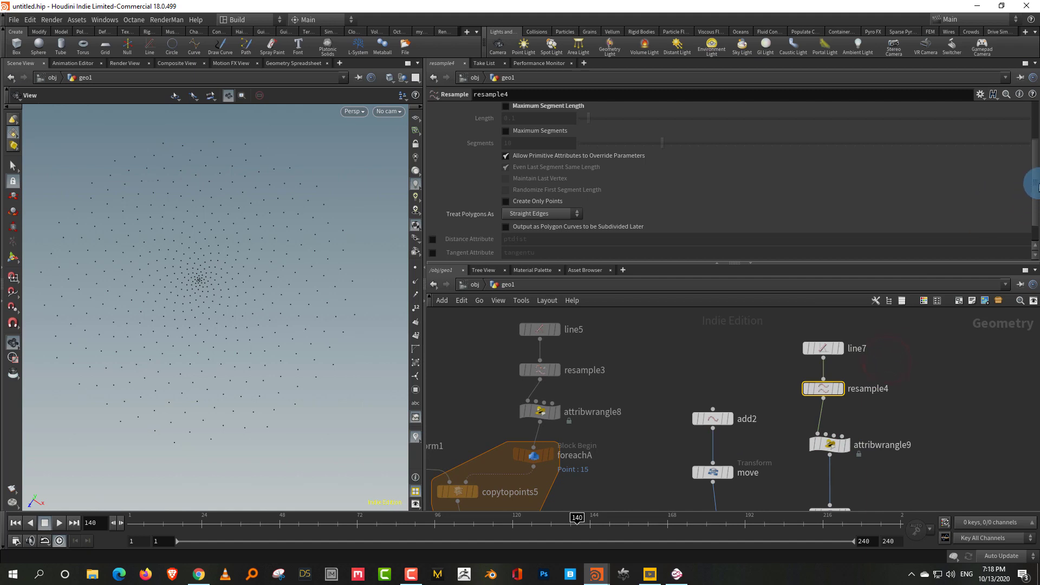
left_click_drag(1038, 185, 1033, 217)
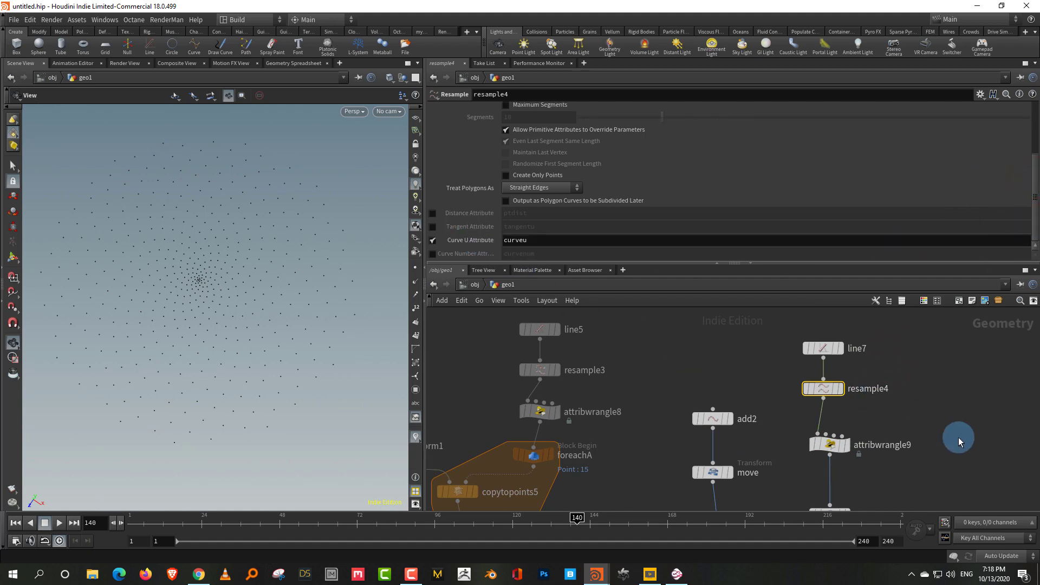
Step: Add an Attribute Wrangle after foreach_end2, connect it to the loop's output and display it
mouse_move(956, 491)
middle_mouse_down()
mouse_move(946, 407)
mouse_move(904, 328)
middle_mouse_up()
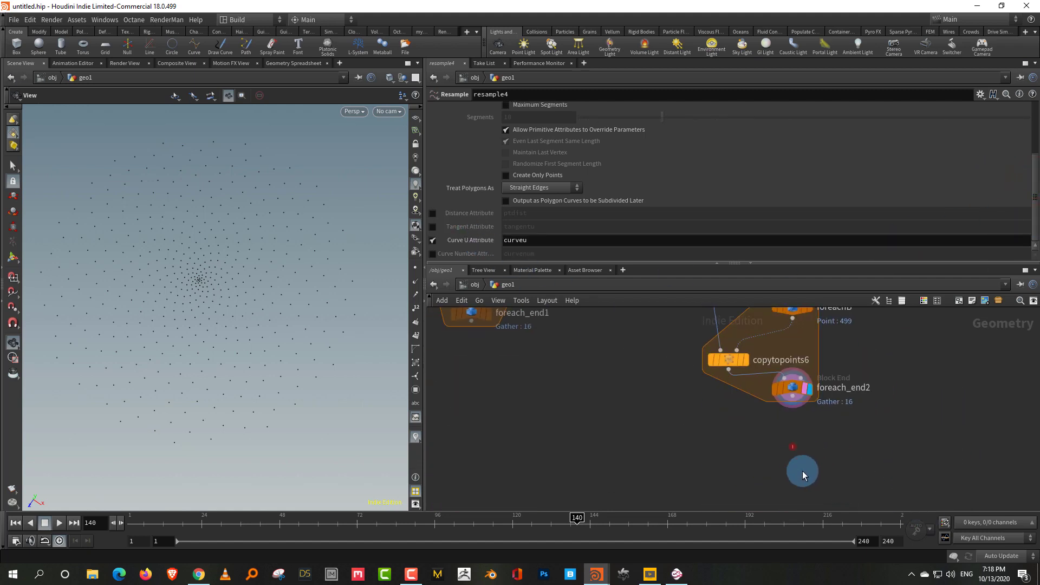
key("Tab")
type("wra")
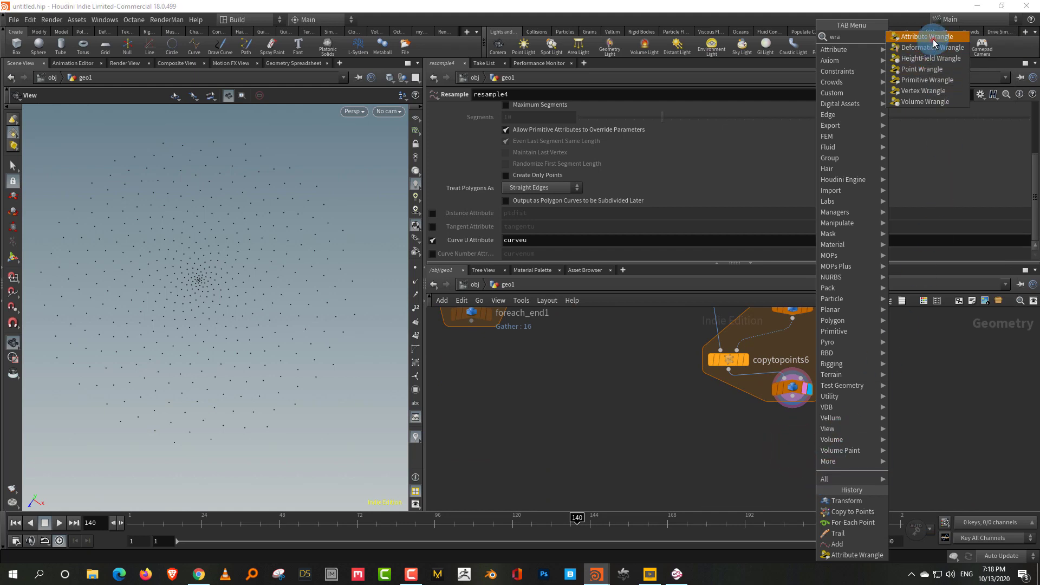
left_click(933, 42)
left_click(800, 480)
left_click(792, 400)
left_click(796, 463)
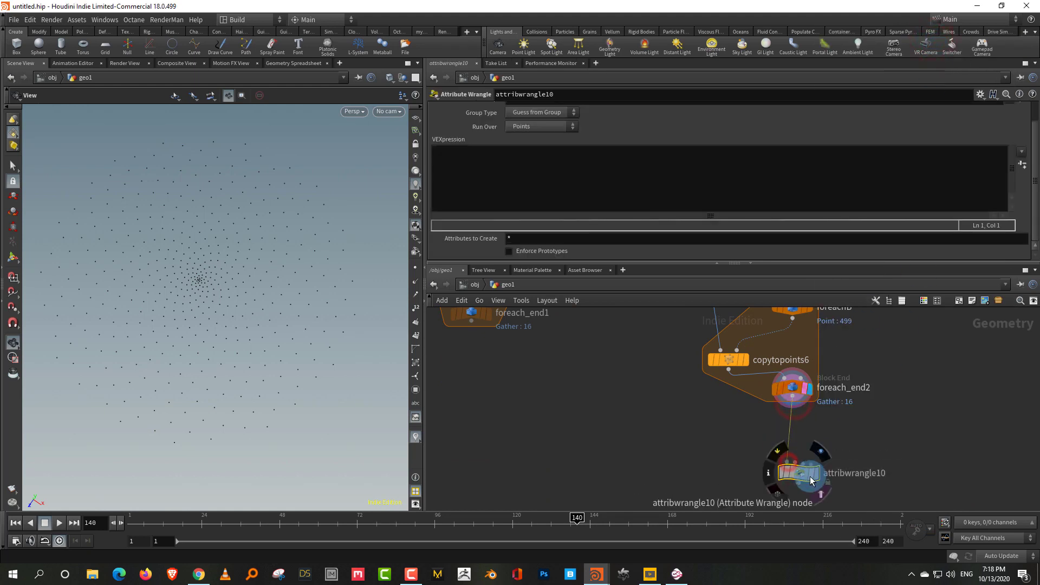
left_click(811, 480)
left_click(628, 184)
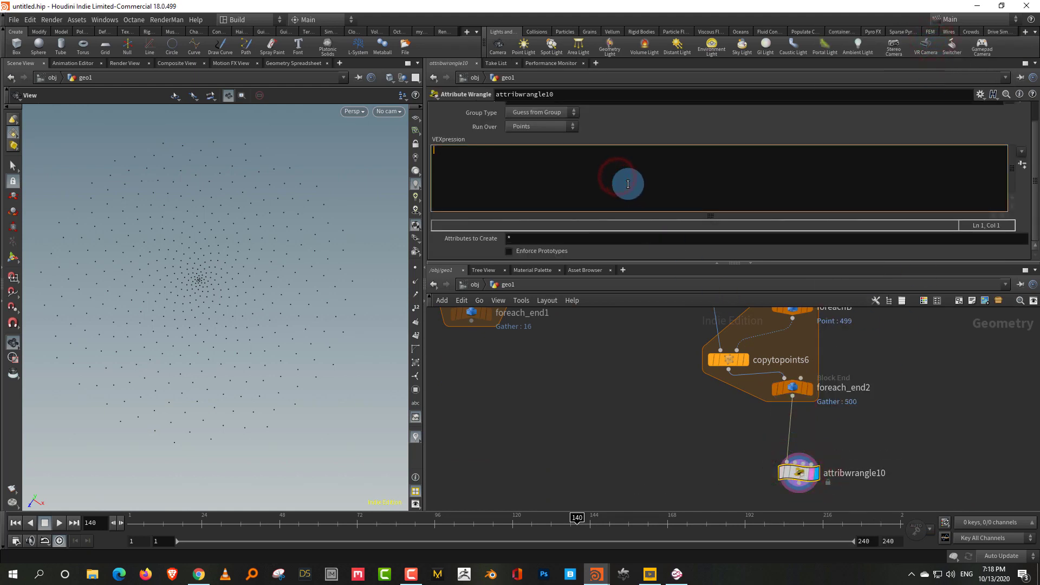
type("@pscale = chramp")
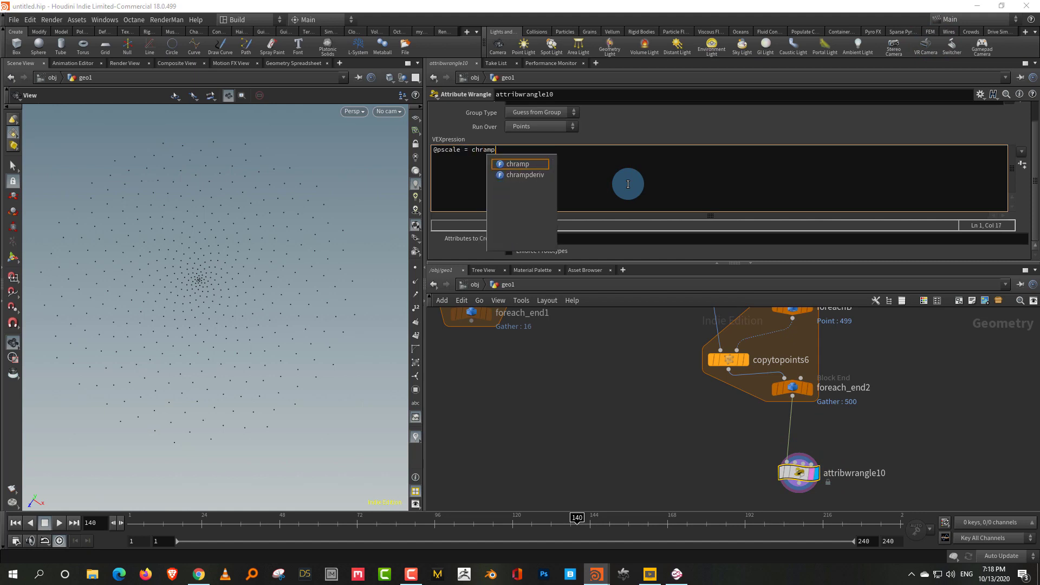
type("(\"s")
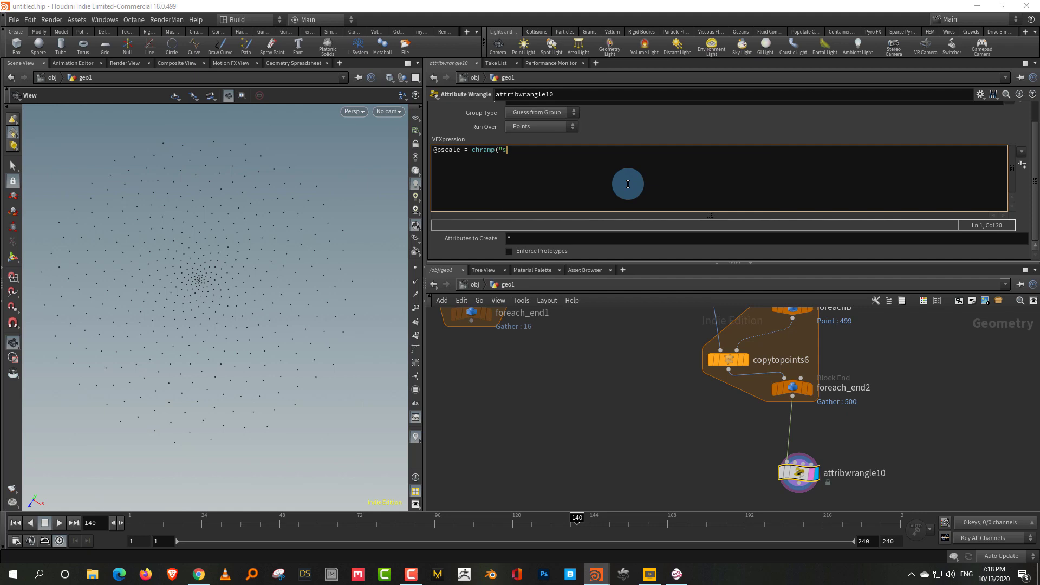
type("ize\"")
type(",@curve")
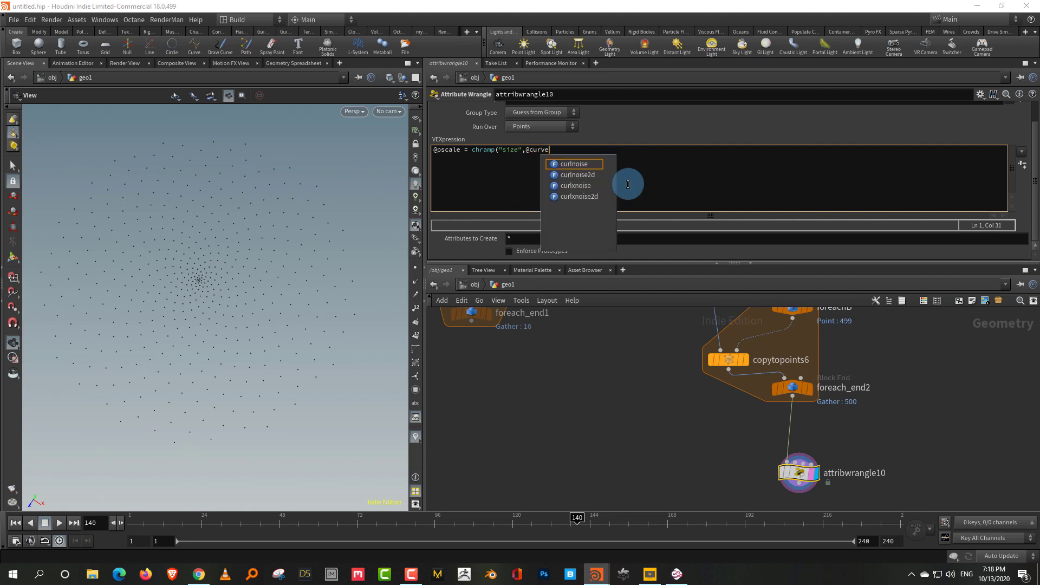
type("u);")
Step: Add a Sphere node beside attribwrangle10 and set its uniform scale to 0.14
middle_click_drag(942, 440, 941, 367)
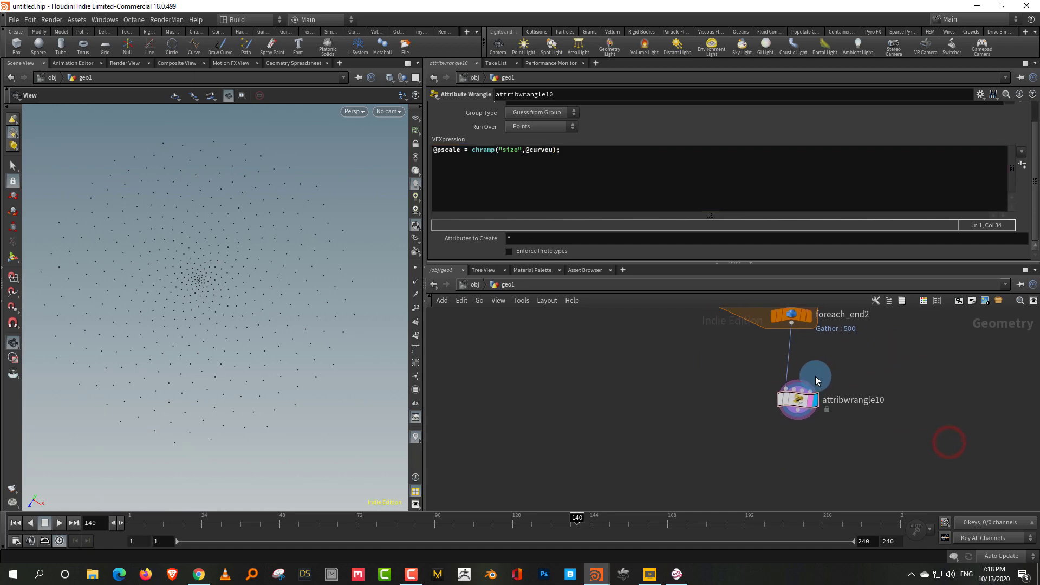
key("Tab")
type("sp")
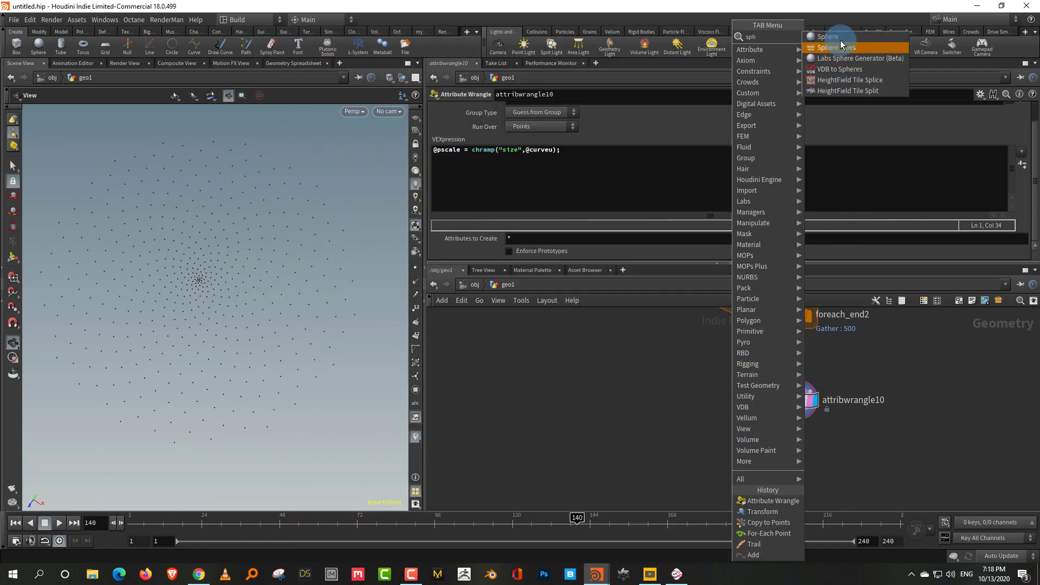
left_click(839, 38)
left_click(659, 394)
left_click(609, 182)
left_click(622, 448)
Step: Add a Copy to Points node that copies sphere4 onto the attribwrangle10 points and display it
key("Tab")
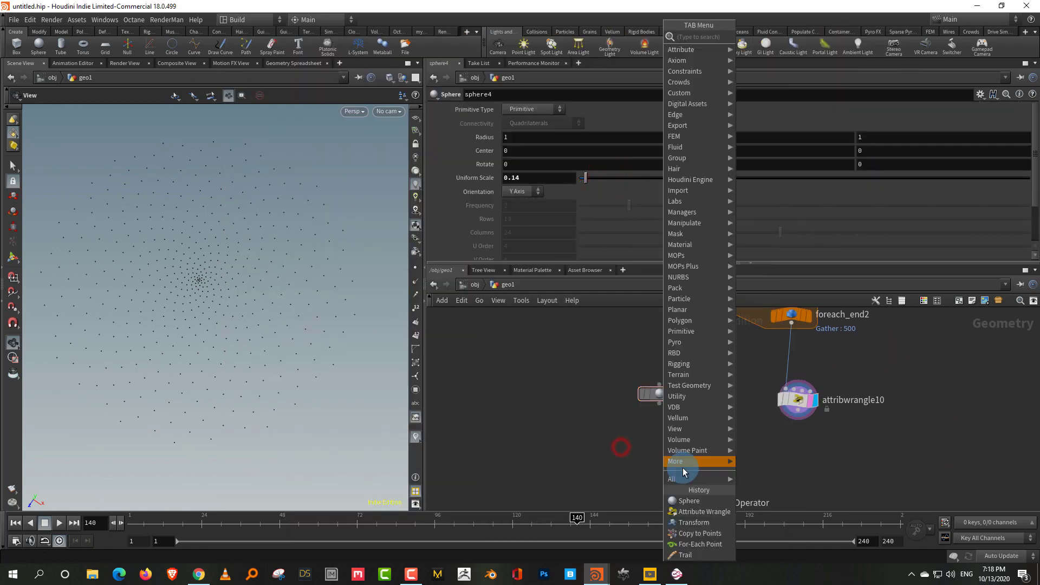
type("cop")
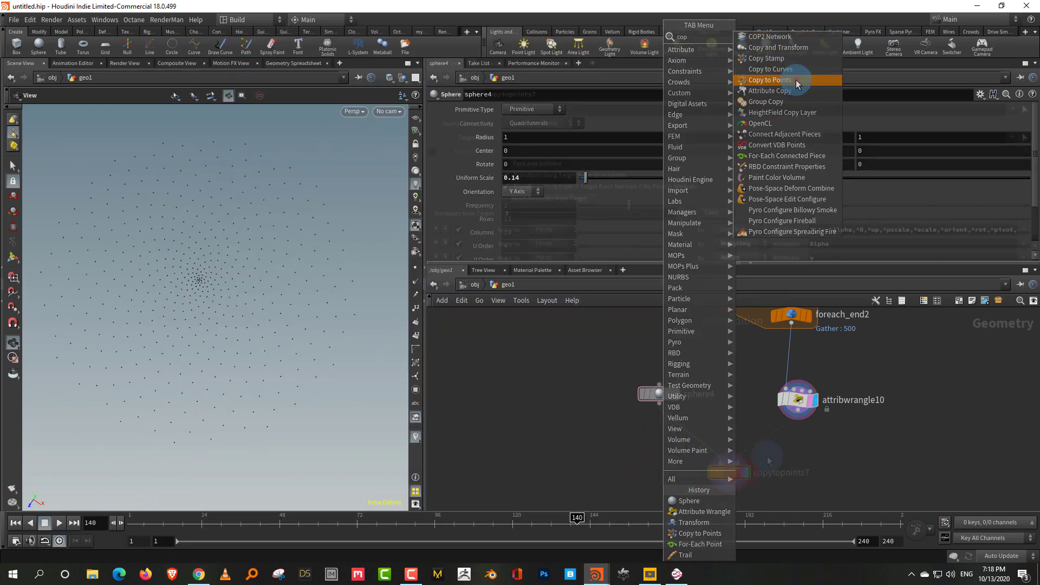
left_click(798, 81)
left_click(802, 448)
left_click(747, 473)
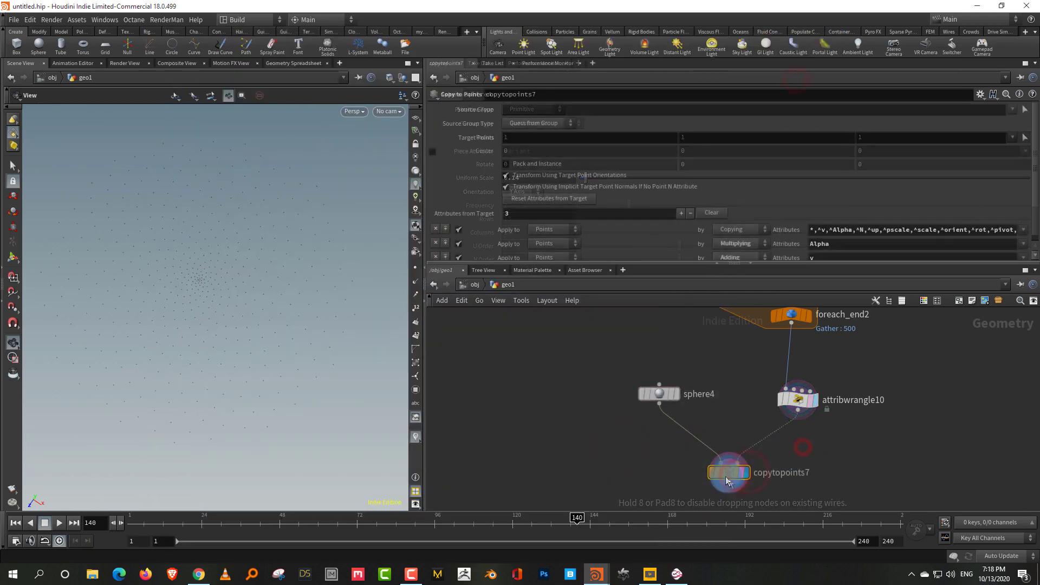
Step: Create the size ramp parameter on attribwrangle10 and raise the value of the ramp's first point
left_click(791, 399)
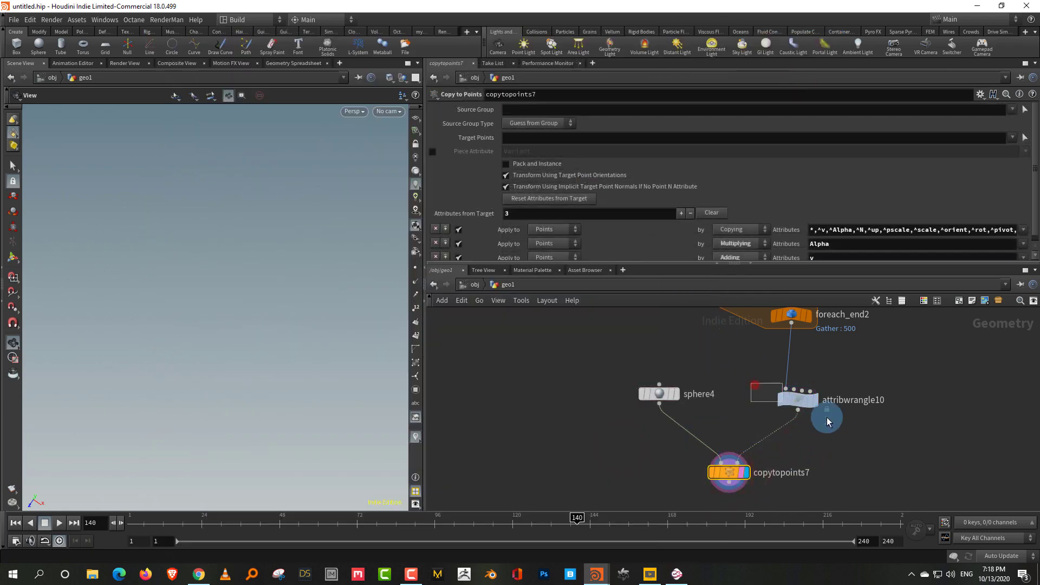
left_click(1023, 164)
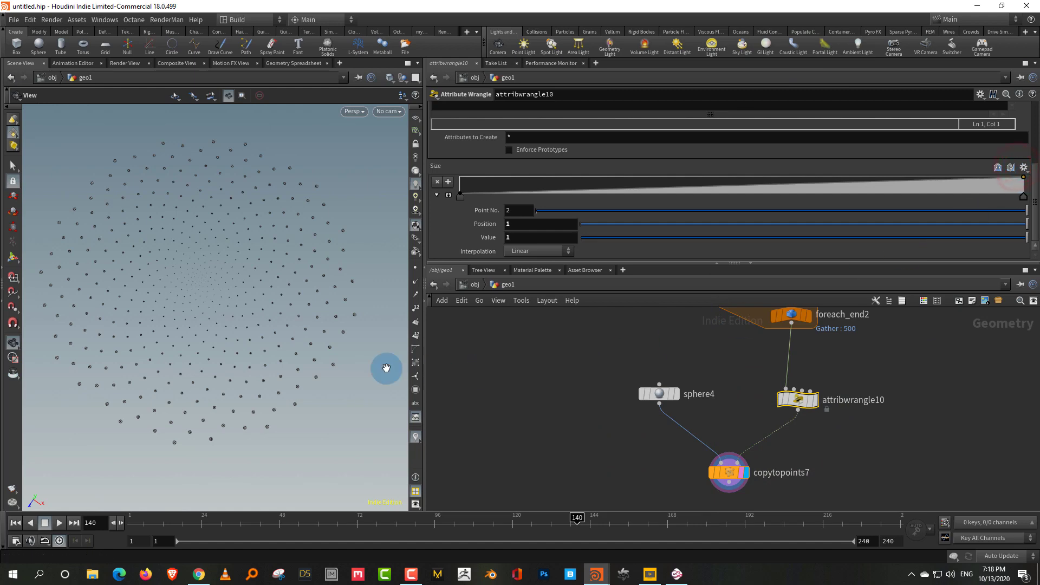
left_click(460, 196)
left_click_drag(596, 238, 669, 251)
Step: Set sphere4's uniform scale to 1.11 and inspect the sphere spiral and its node network
left_click_drag(603, 360, 657, 406)
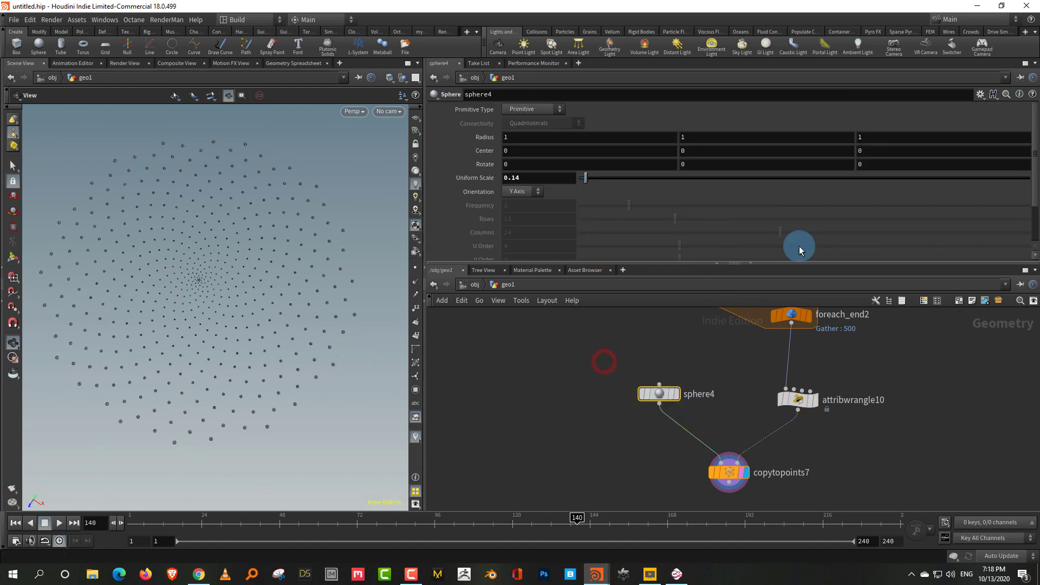
left_click_drag(598, 181, 622, 181)
left_click(536, 355)
left_click_drag(239, 346, 295, 366)
scroll(885, 444, "down", 4)
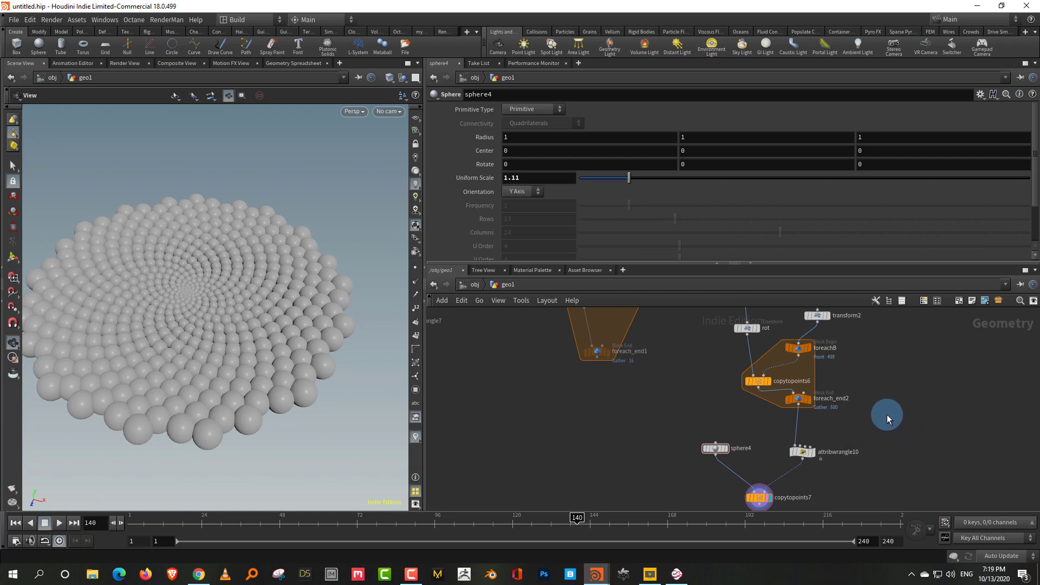
middle_click_drag(886, 414, 878, 479)
right_click_drag(877, 480, 883, 438)
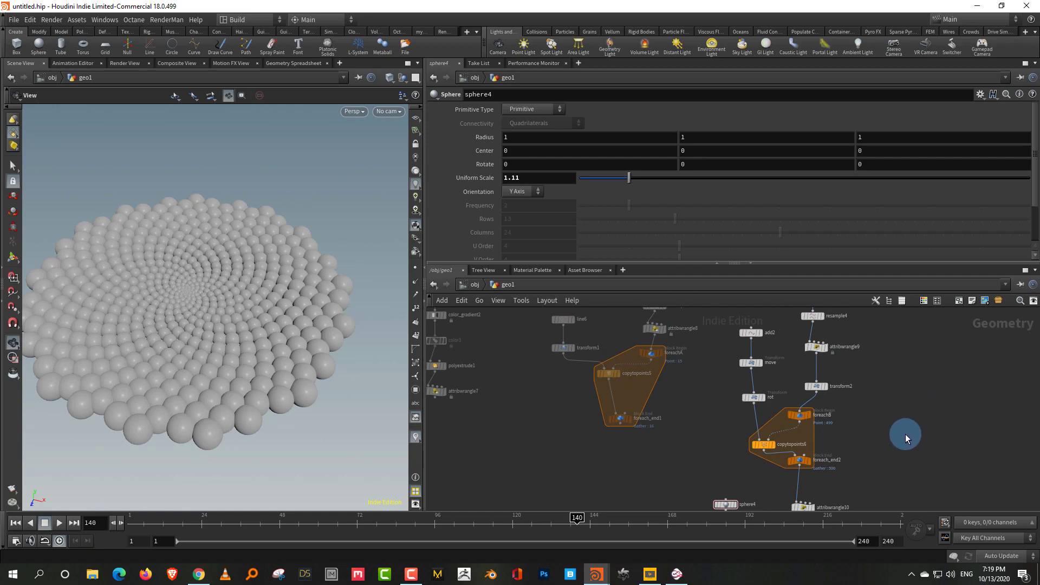
Step: Switch to Chrome to look over the Houdini Basics copy stamp and for each videos on YouTube, and return to Houdini
left_click(198, 565)
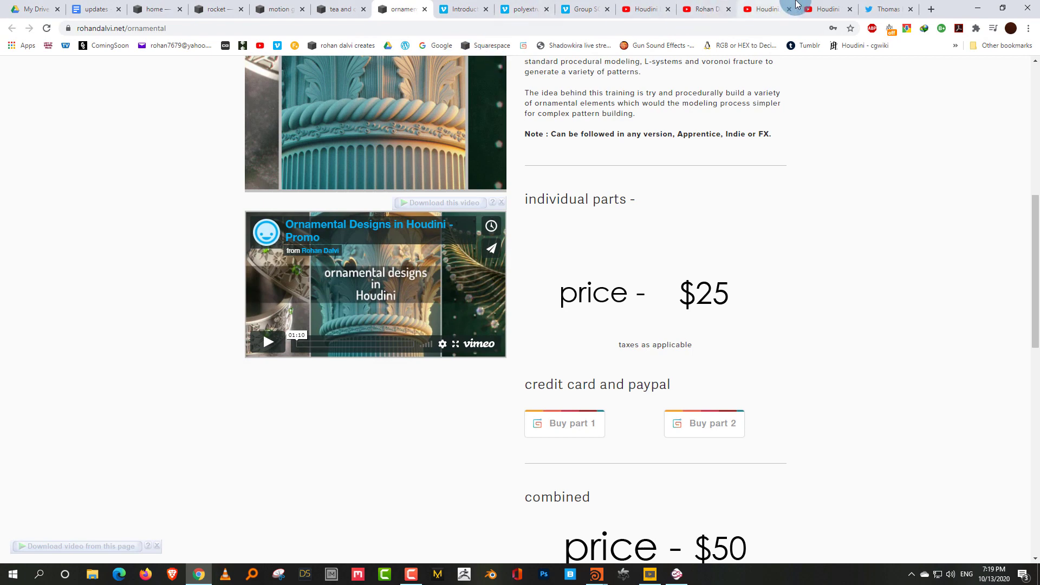
left_click(767, 9)
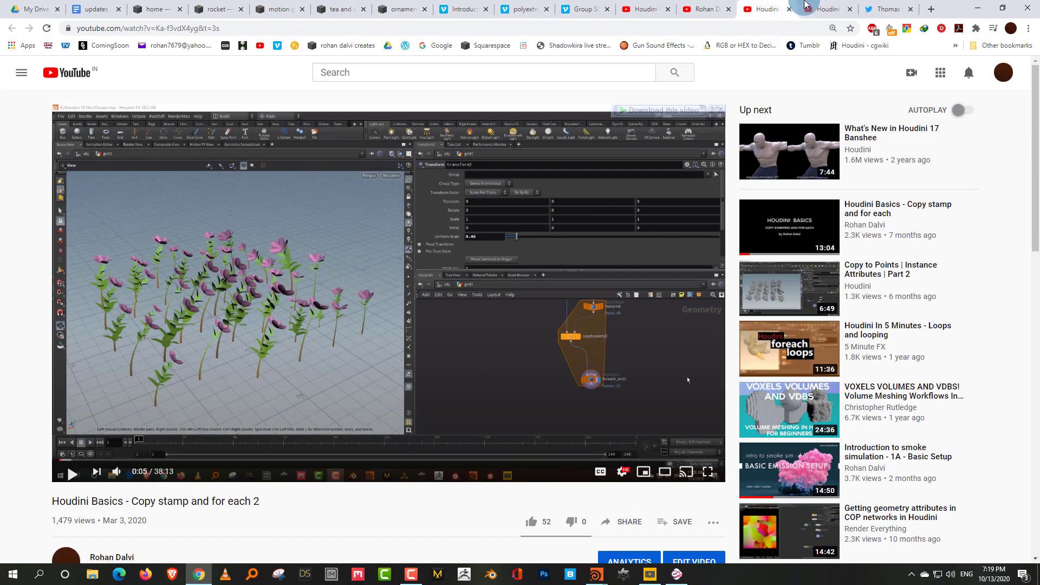
left_click(709, 10)
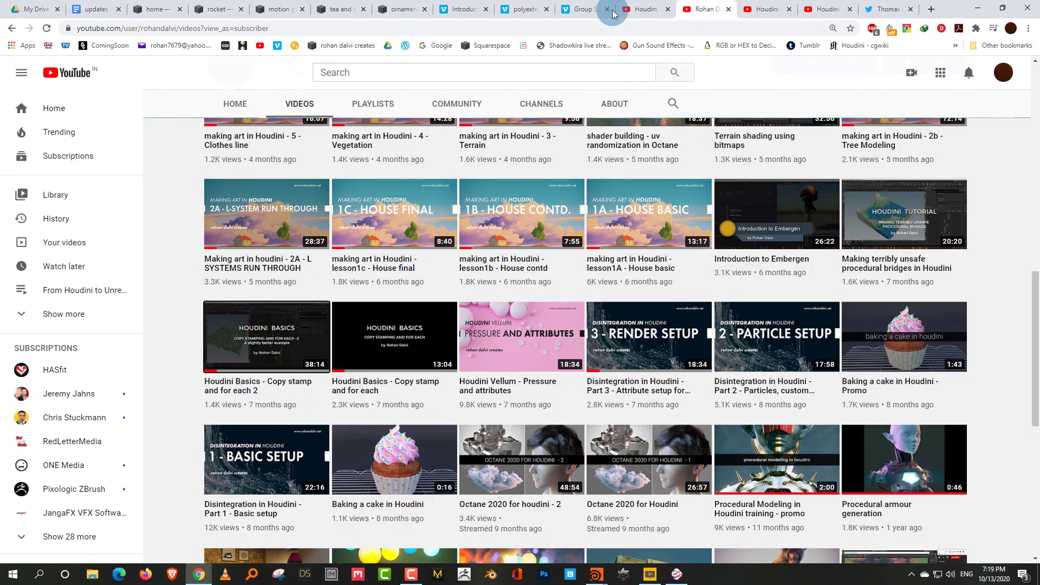
left_click(644, 10)
left_click(973, 11)
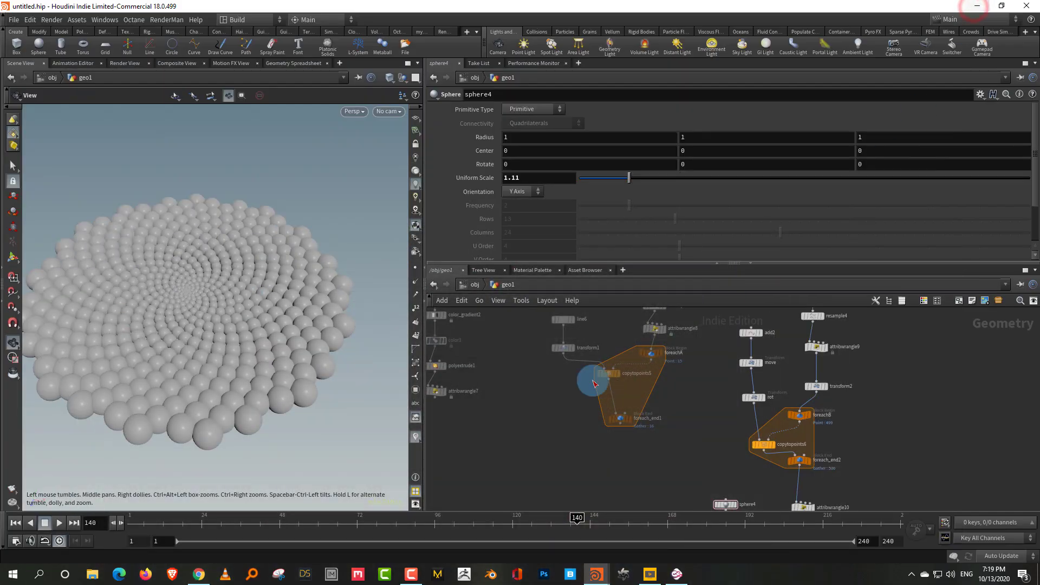
scroll(571, 413, "down", 3)
scroll(571, 413, "up", 3)
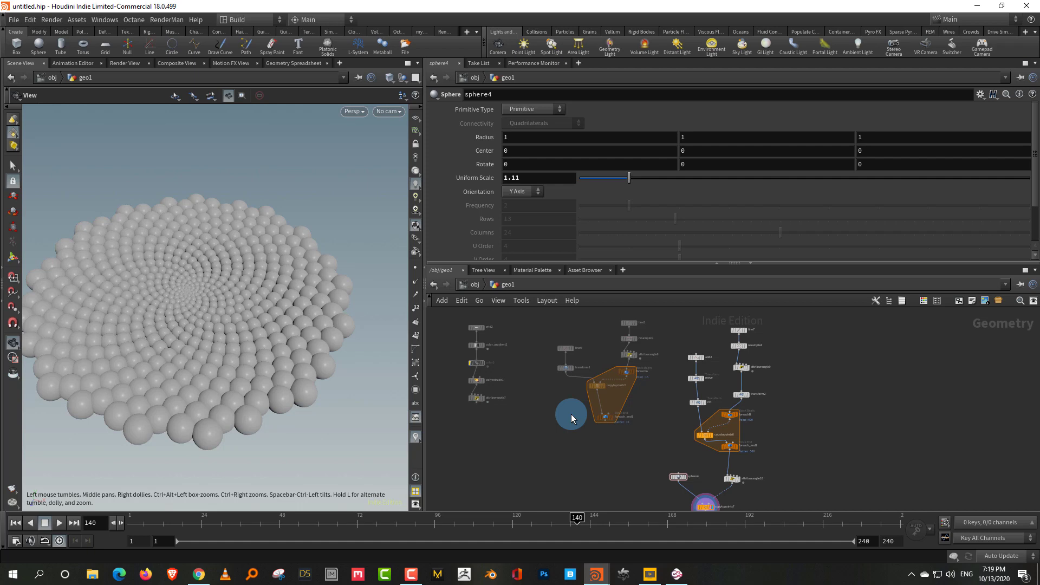
middle_click_drag(798, 423, 848, 448)
scroll(837, 420, "down", 1)
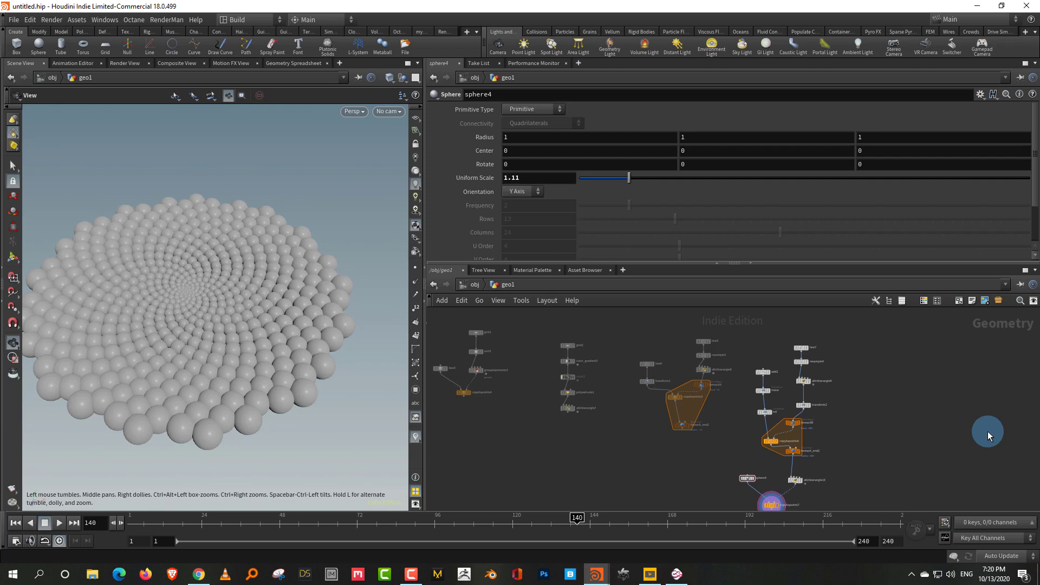
scroll(835, 415, "up", 2)
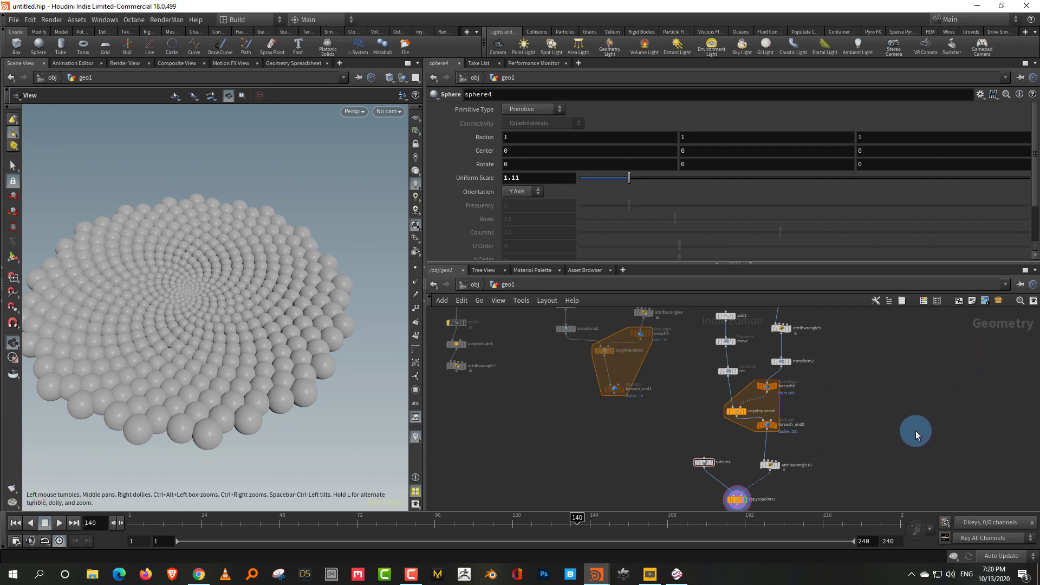
middle_click_drag(898, 430, 891, 453)
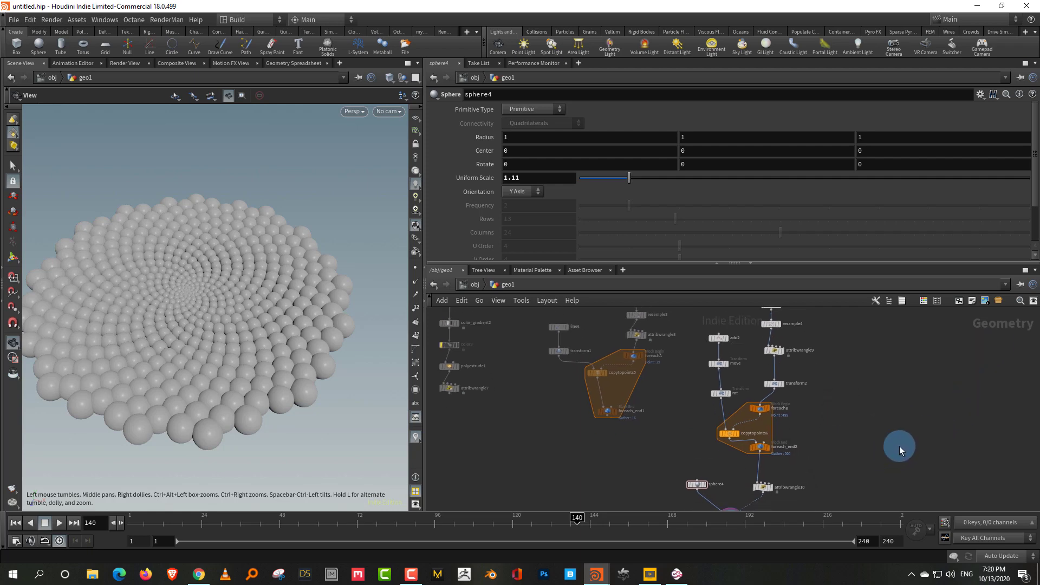